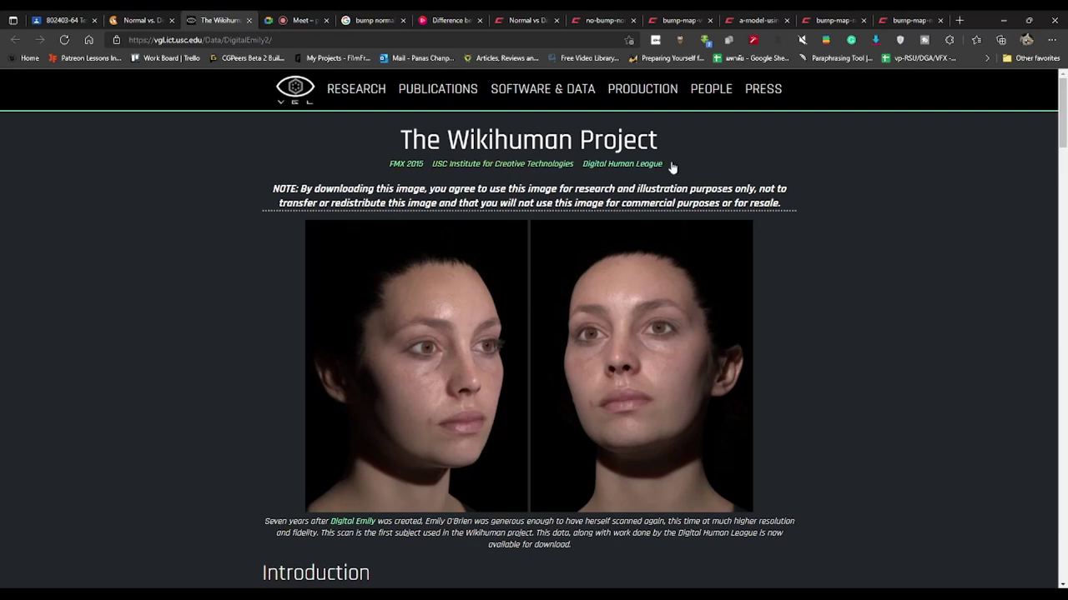
Scroll down the Wikihuman project page to reach its downloads section
scroll(584, 333, "down", 5)
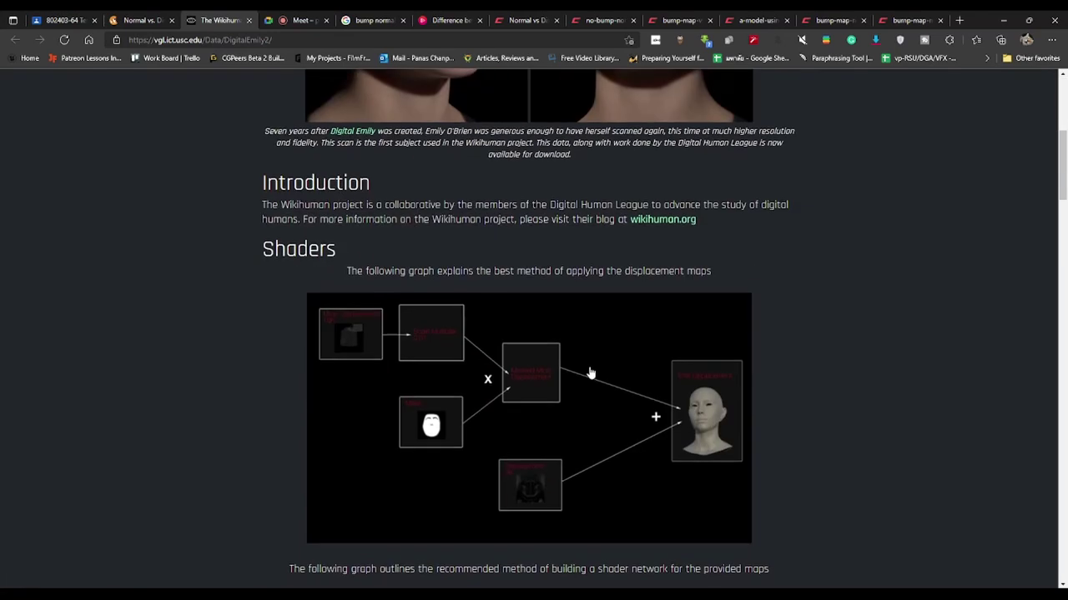
scroll(567, 318, "down", 5)
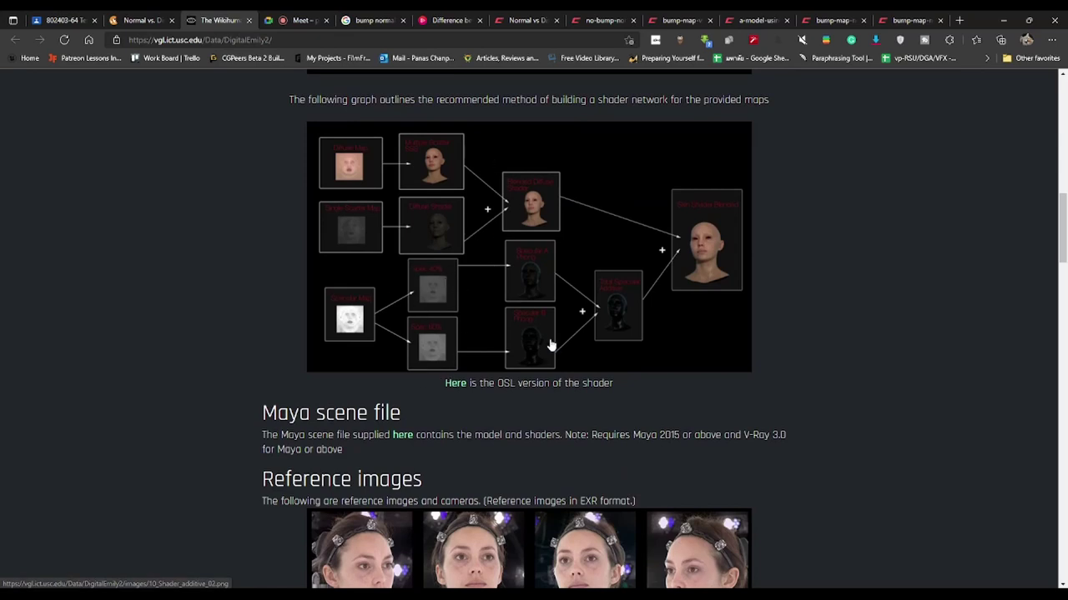
scroll(575, 355, "down", 3)
scroll(580, 354, "down", 5)
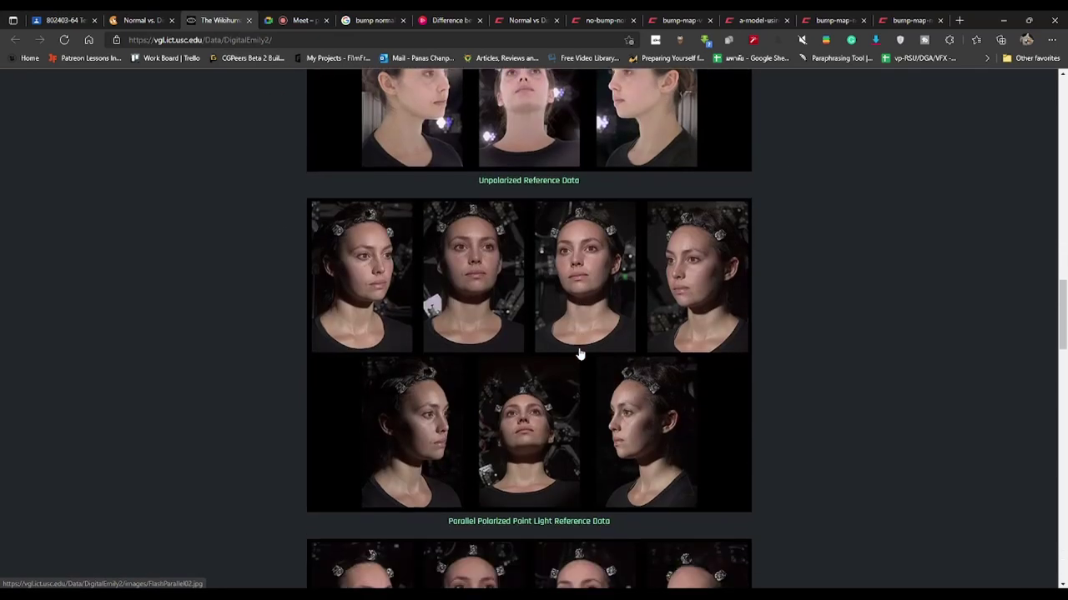
scroll(578, 354, "down", 8)
scroll(579, 353, "down", 5)
scroll(501, 246, "down", 2)
scroll(500, 245, "down", 5)
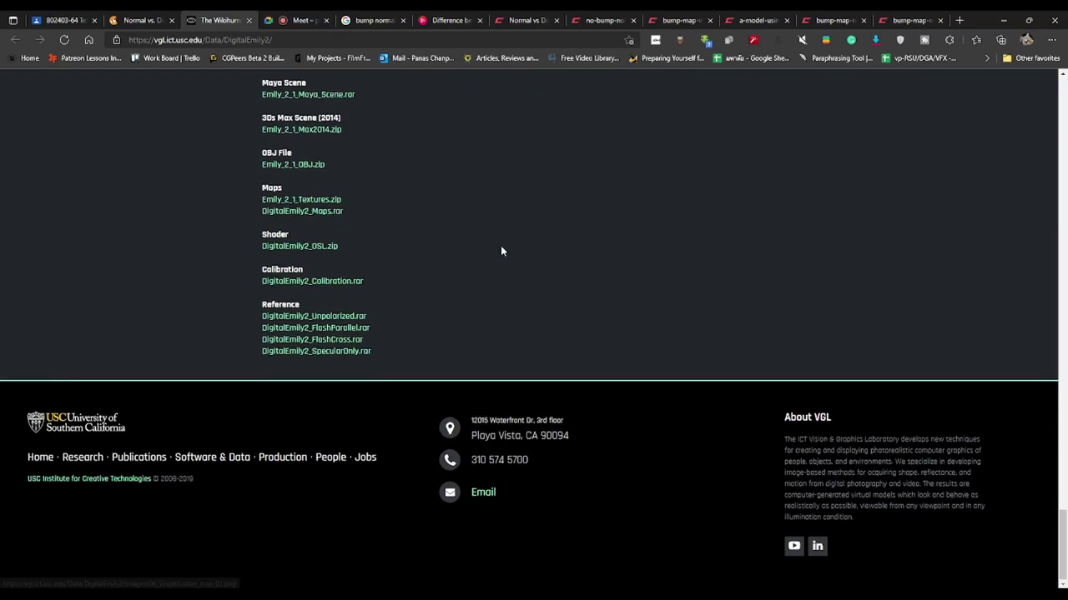
scroll(501, 245, "up", 5)
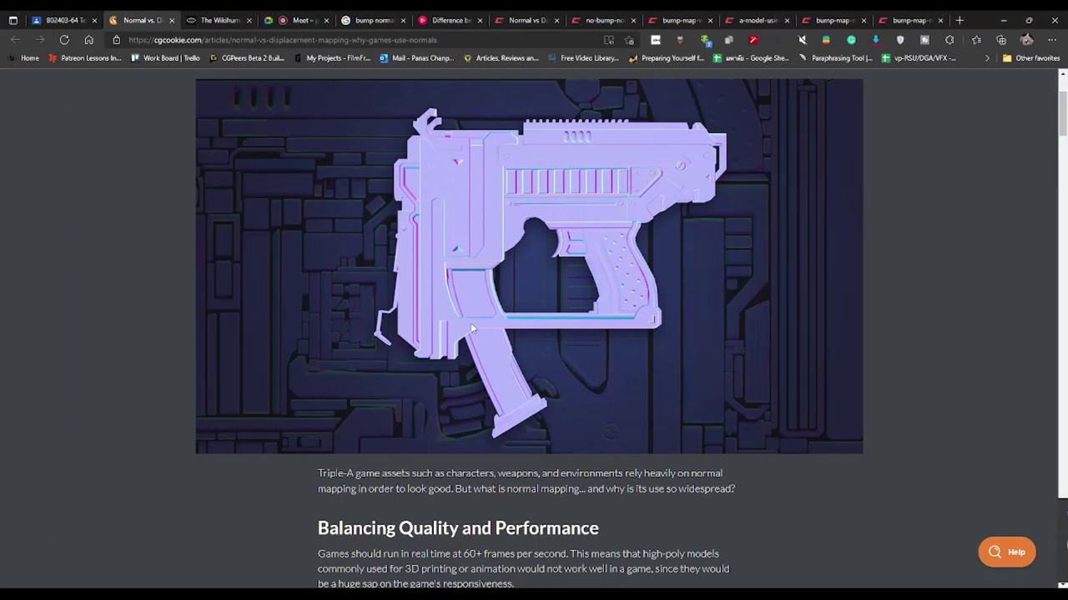
Scroll the CG Cookie article past 'Faking Geometry With Textures' to the 'Normal Maps vs. Height Maps' heading
scroll(471, 328, "down", 5)
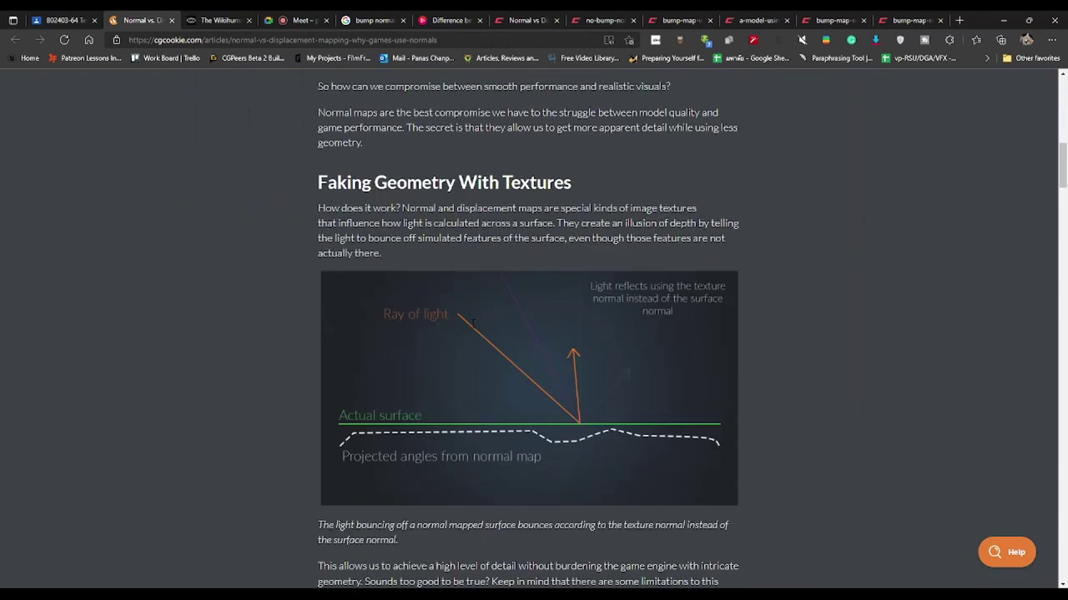
scroll(471, 327, "down", 3)
scroll(471, 327, "up", 2)
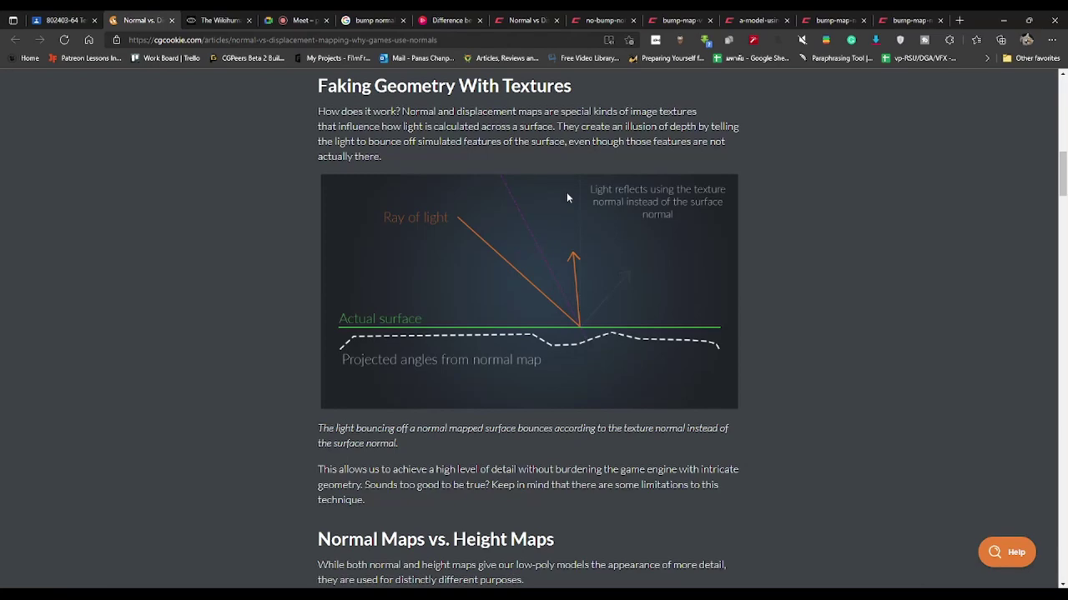
Read through the cgcookie article's sections on normal, bump and height maps
scroll(536, 151, "down", 5)
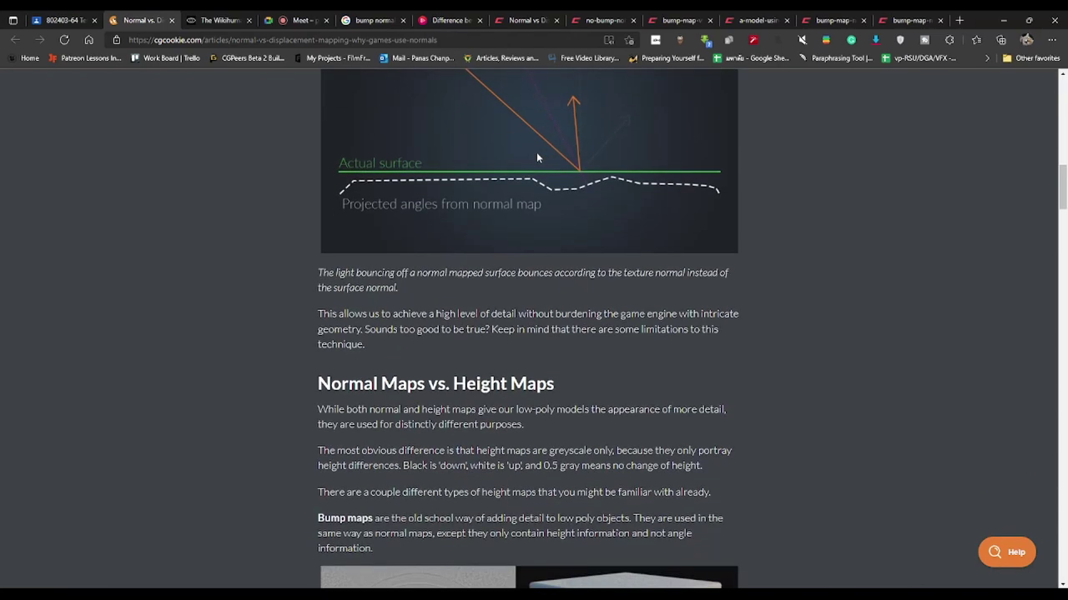
scroll(537, 152, "up", 4)
scroll(536, 152, "up", 5)
scroll(537, 151, "up", 4)
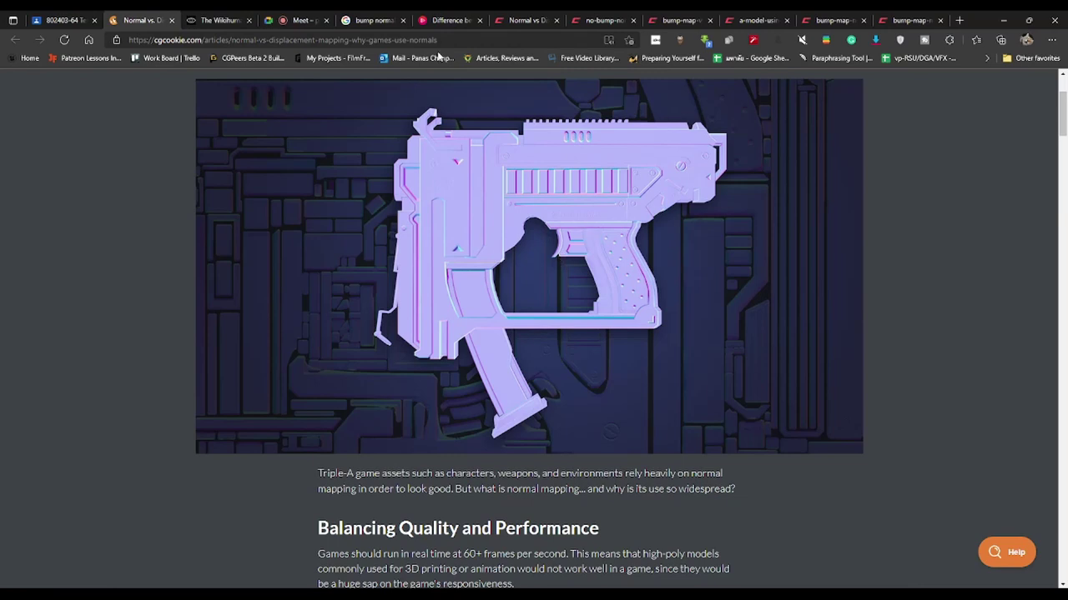
scroll(523, 424, "down", 6)
scroll(526, 417, "down", 6)
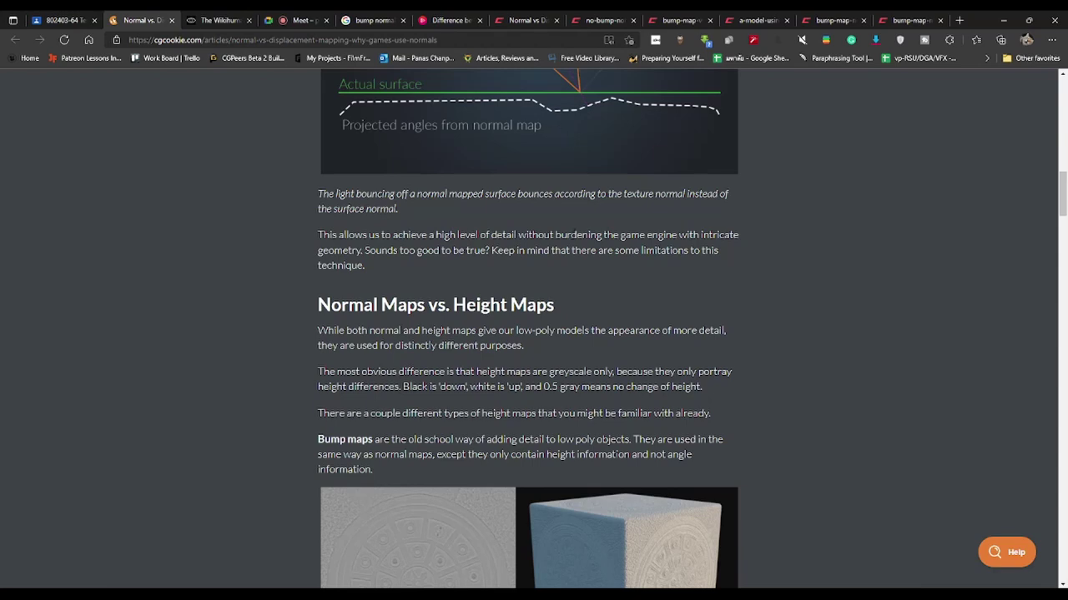
scroll(571, 244, "down", 3)
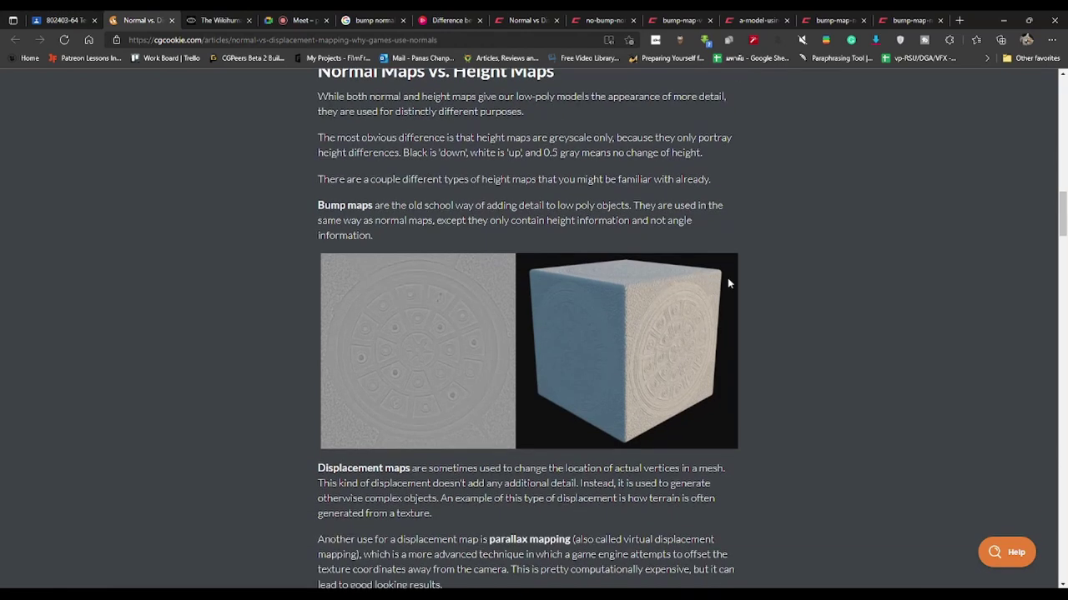
scroll(724, 284, "down", 4)
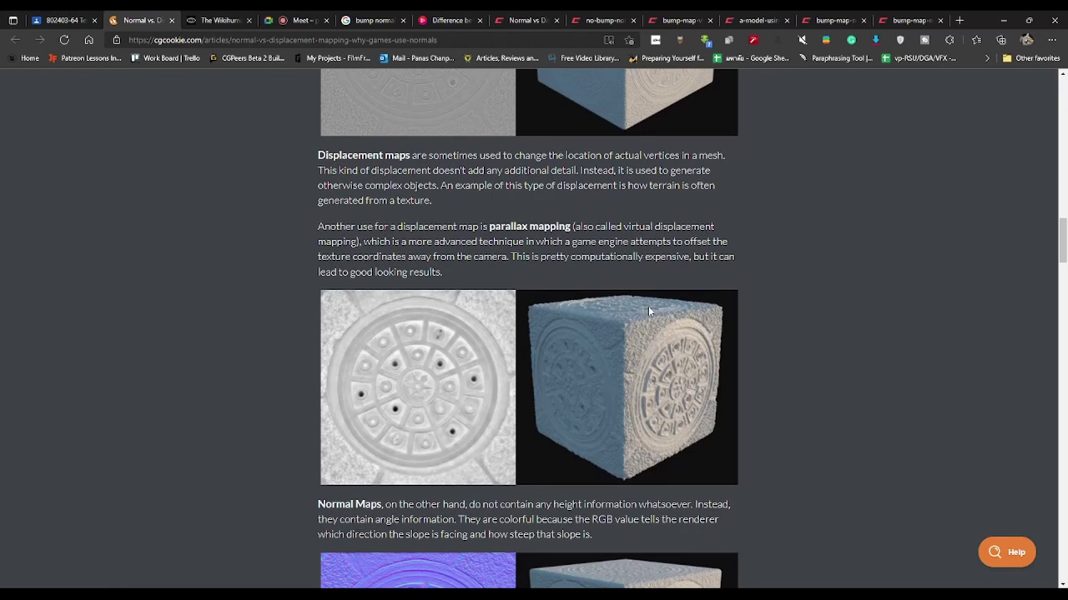
scroll(648, 306, "down", 3)
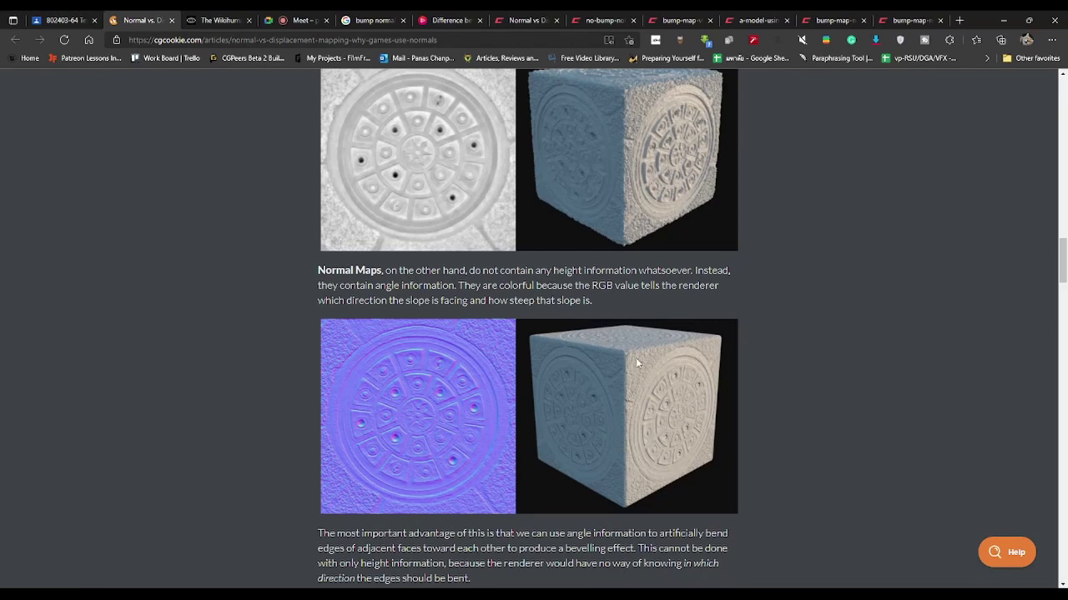
scroll(670, 393, "up", 1)
scroll(684, 186, "up", 3)
scroll(663, 301, "down", 4)
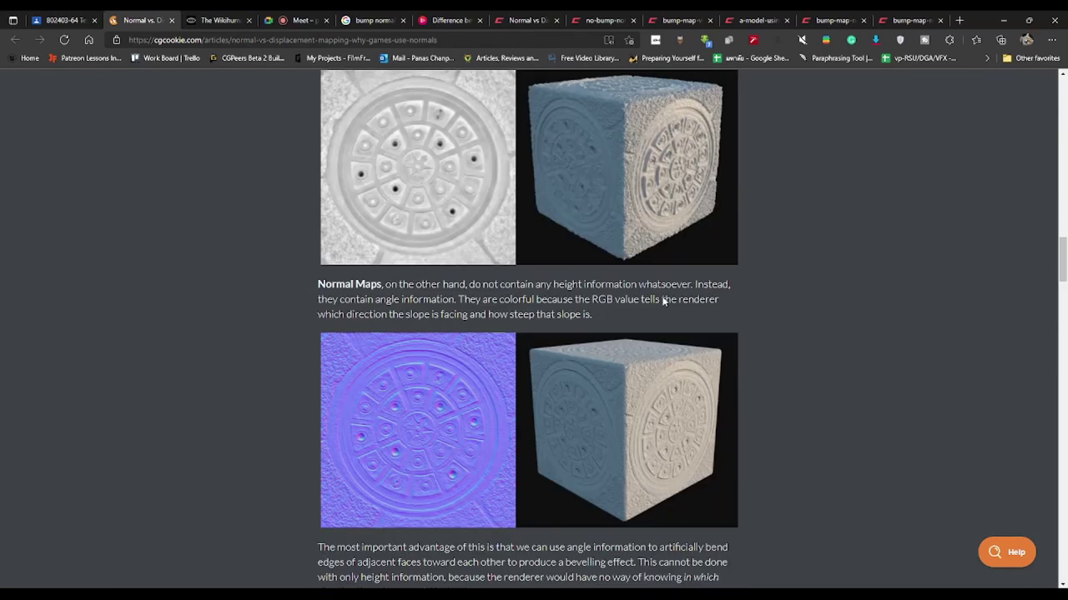
scroll(663, 300, "down", 1)
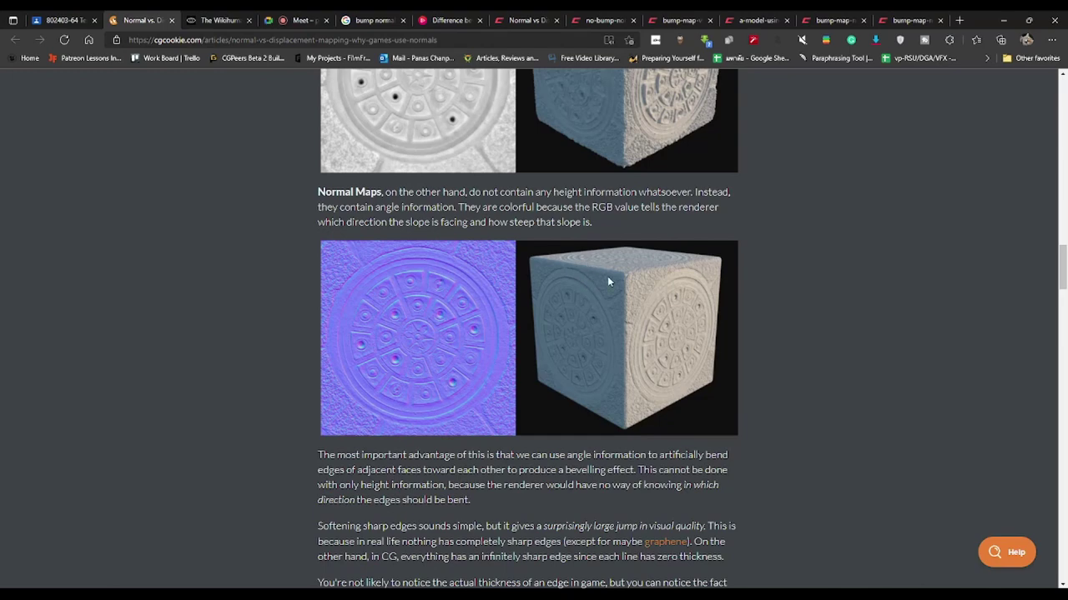
Finish the cgcookie article and switch to the cgdirector 'Normal vs Displacement vs Bump Maps' article
scroll(608, 282, "down", 4)
scroll(609, 295, "down", 2)
scroll(609, 296, "down", 2)
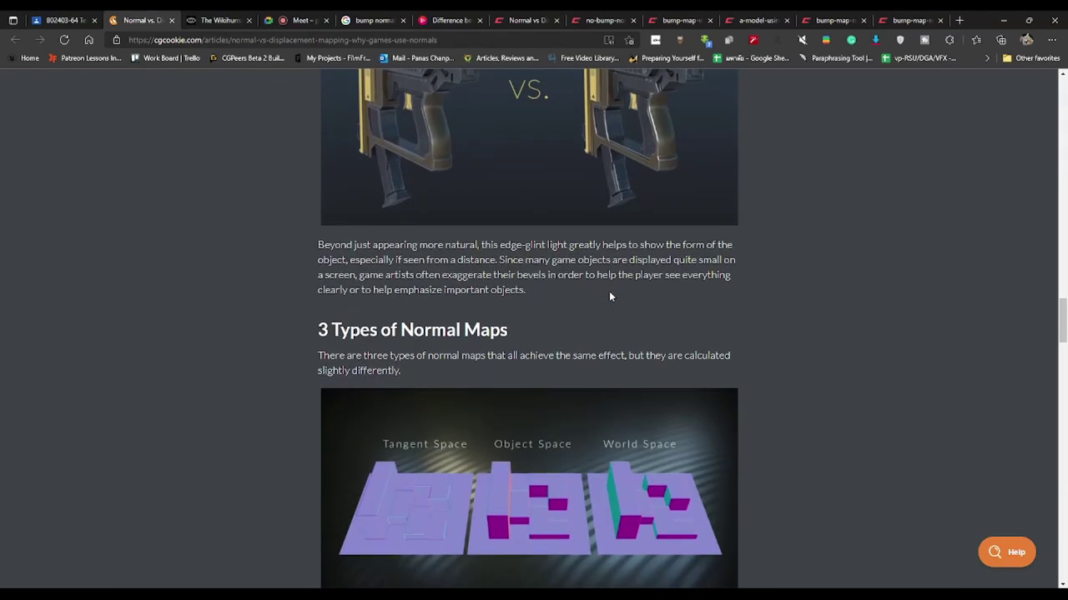
scroll(609, 296, "down", 2)
scroll(609, 296, "down", 1)
scroll(609, 296, "down", 1)
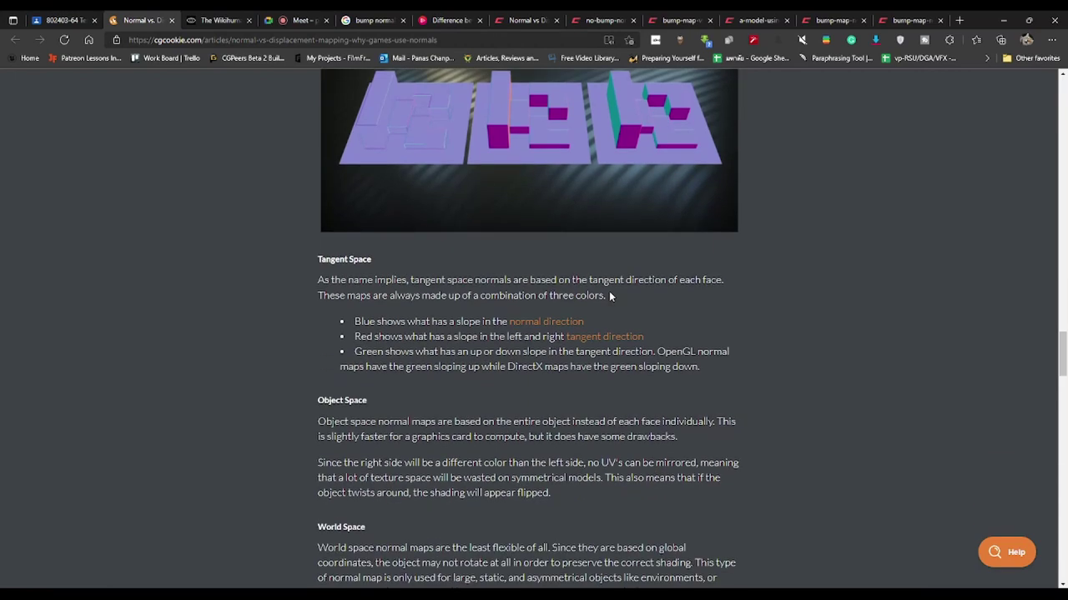
scroll(609, 296, "down", 5)
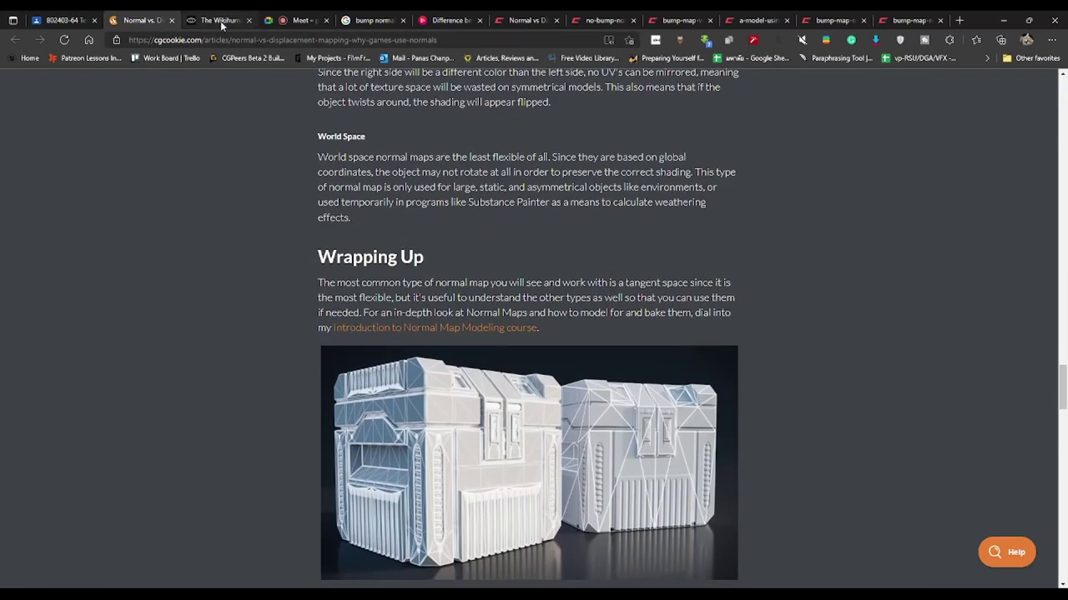
left_click(525, 20)
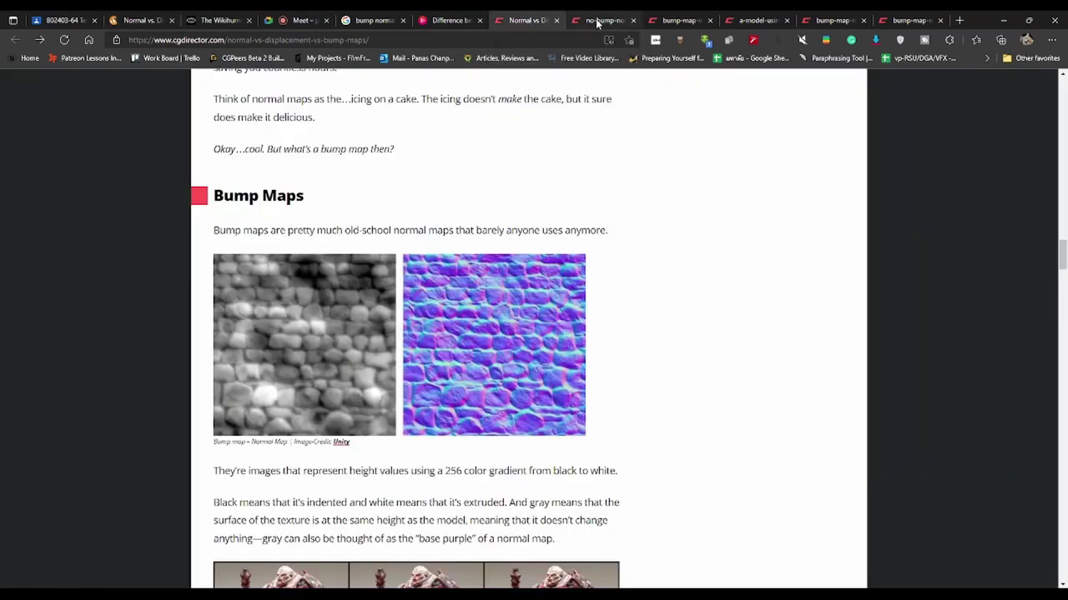
Open the ogre comparison of no map, bump map and normal map, enlarged to full size
left_click(594, 20)
left_click(495, 240)
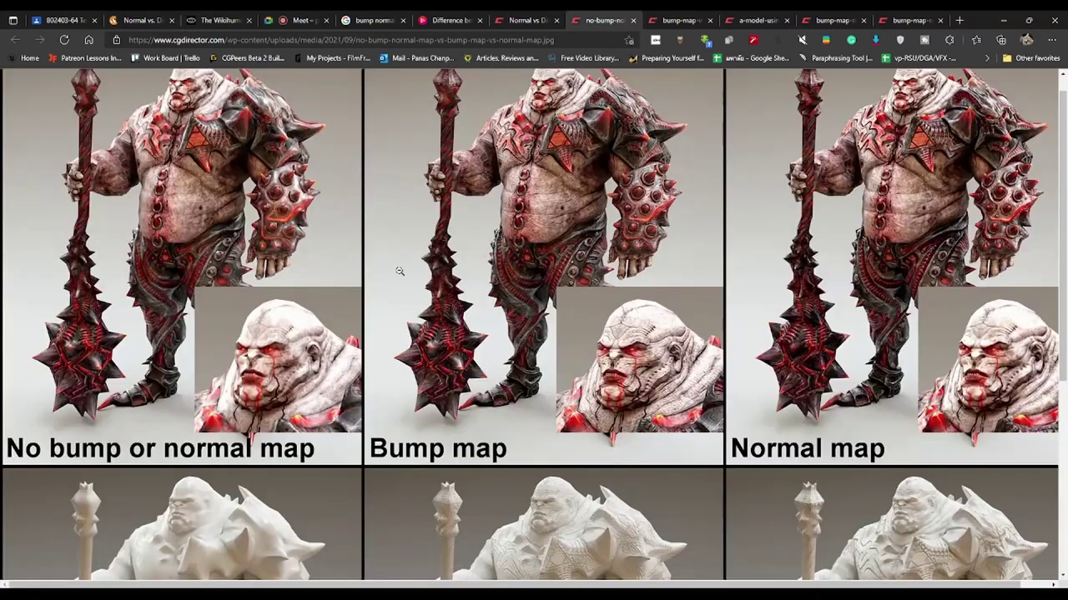
scroll(364, 272, "up", 1)
scroll(233, 283, "down", 4)
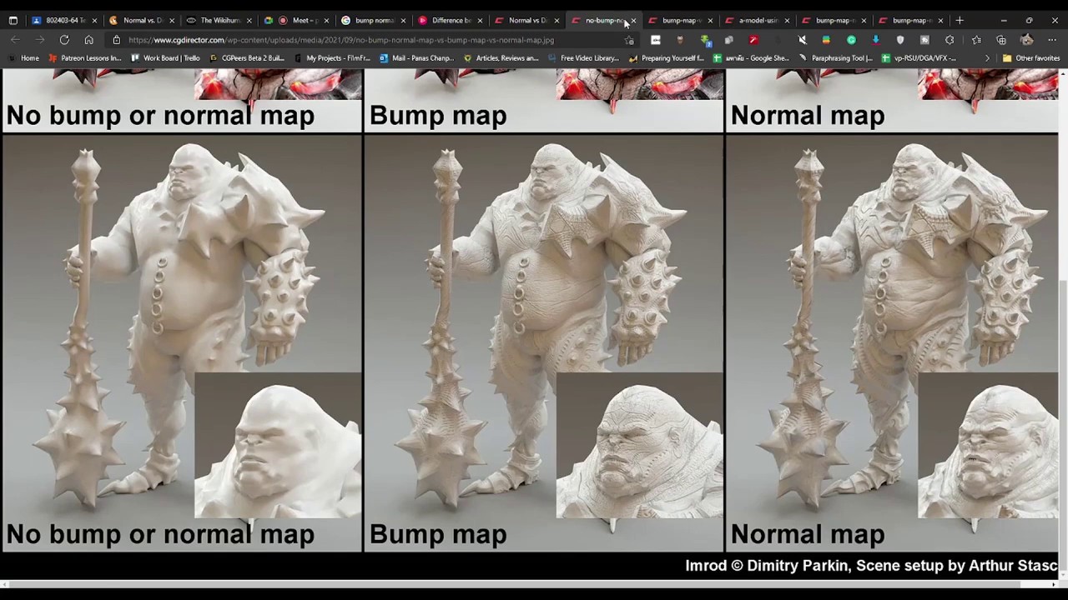
Close the ogre image tab, leaving the bump, normal and displacement sphere comparison showing
left_click(634, 22)
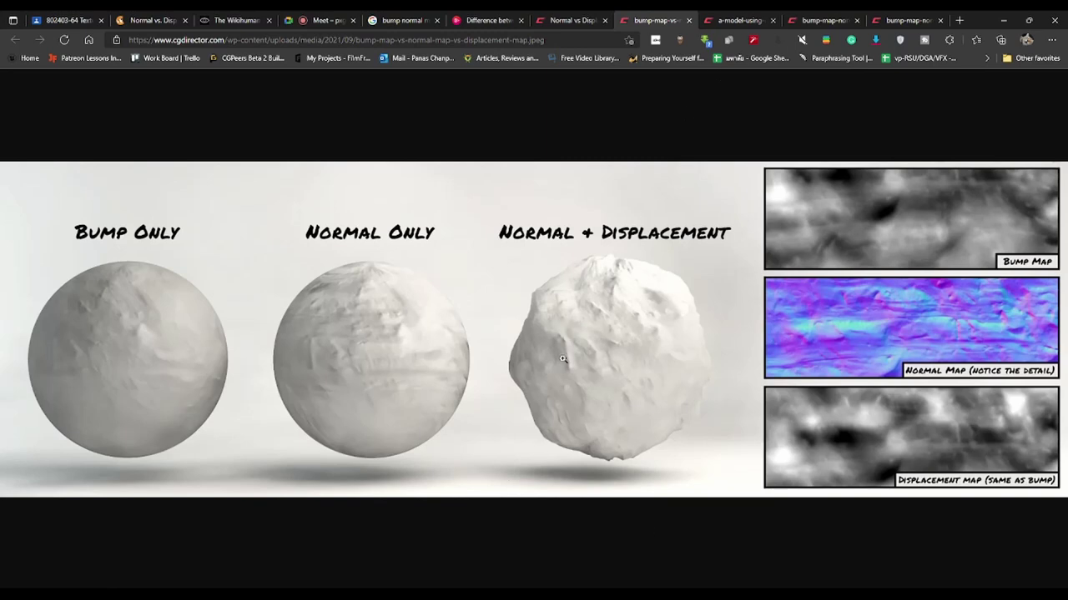
View the manhole-cover displacement cube image, then the stone-wall bump and normal map pair
left_click(751, 21)
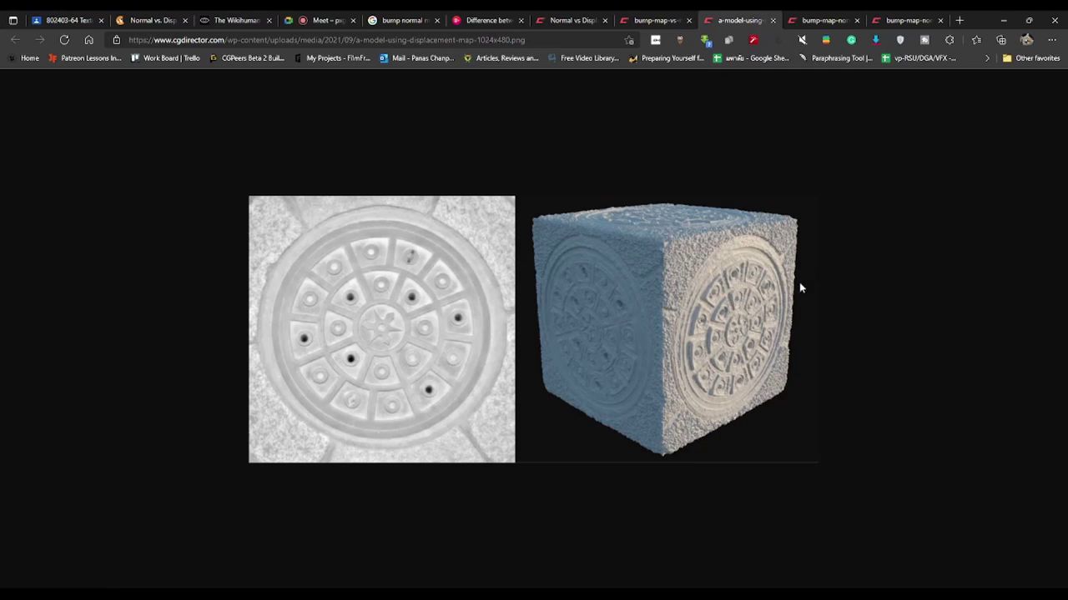
left_click(824, 20)
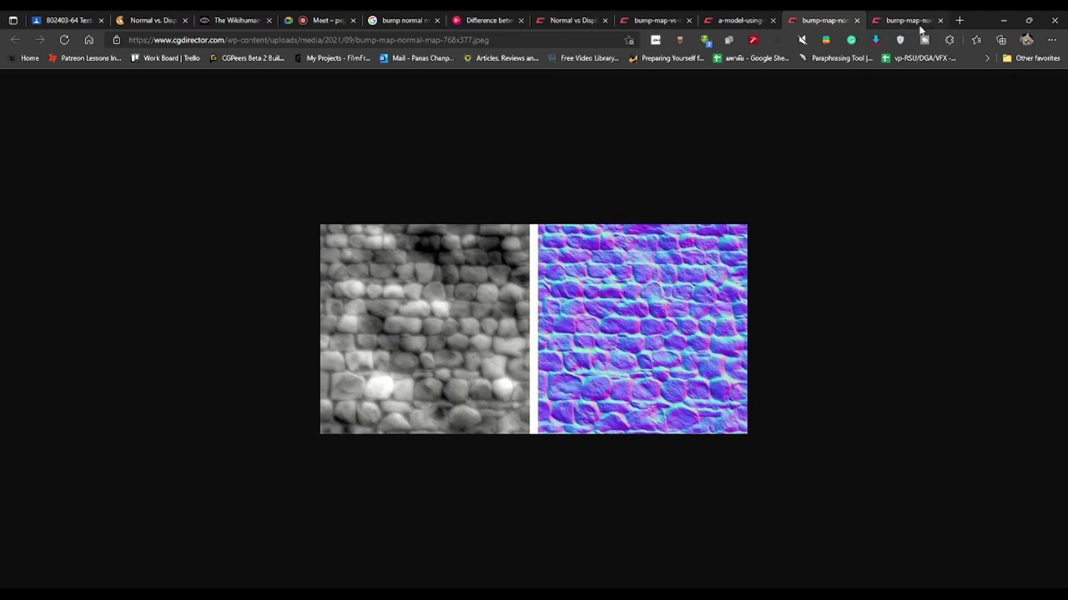
left_click(920, 25)
left_click(839, 25)
left_click(856, 21)
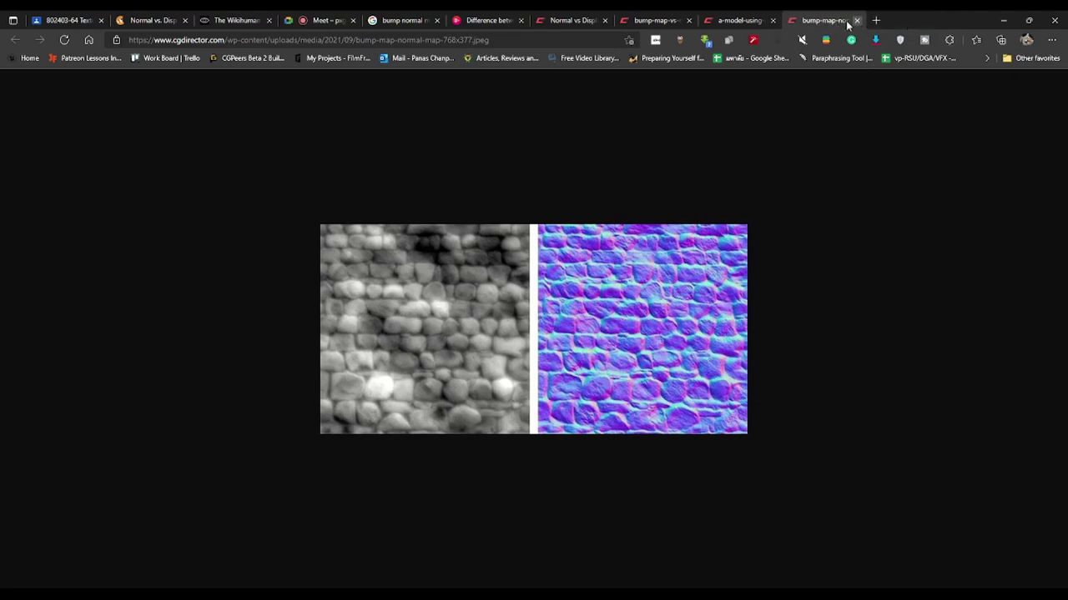
left_click(565, 23)
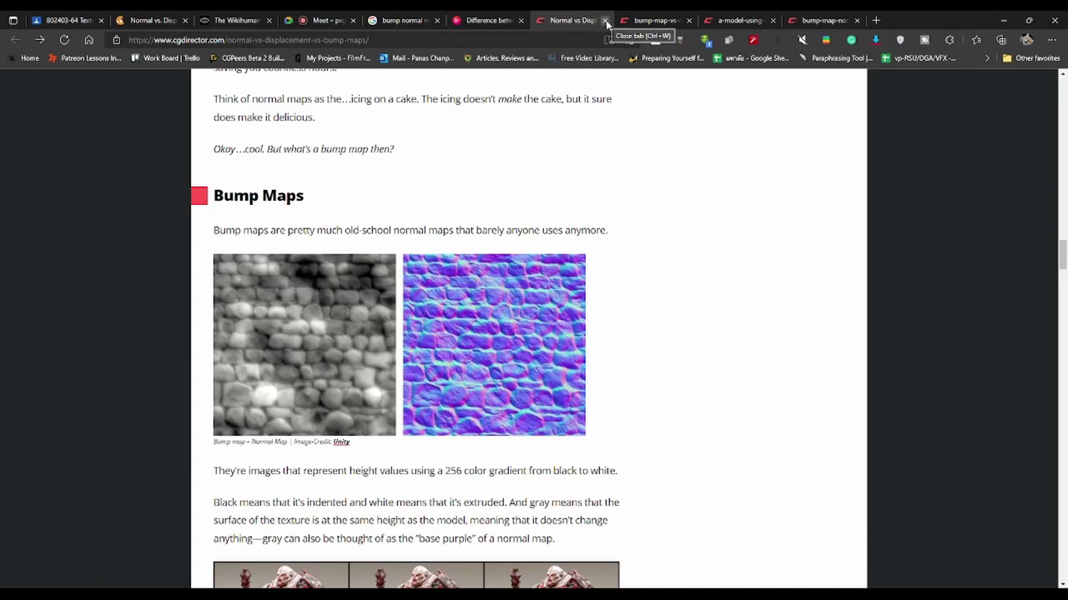
left_click(605, 21)
left_click(605, 21)
left_click(606, 21)
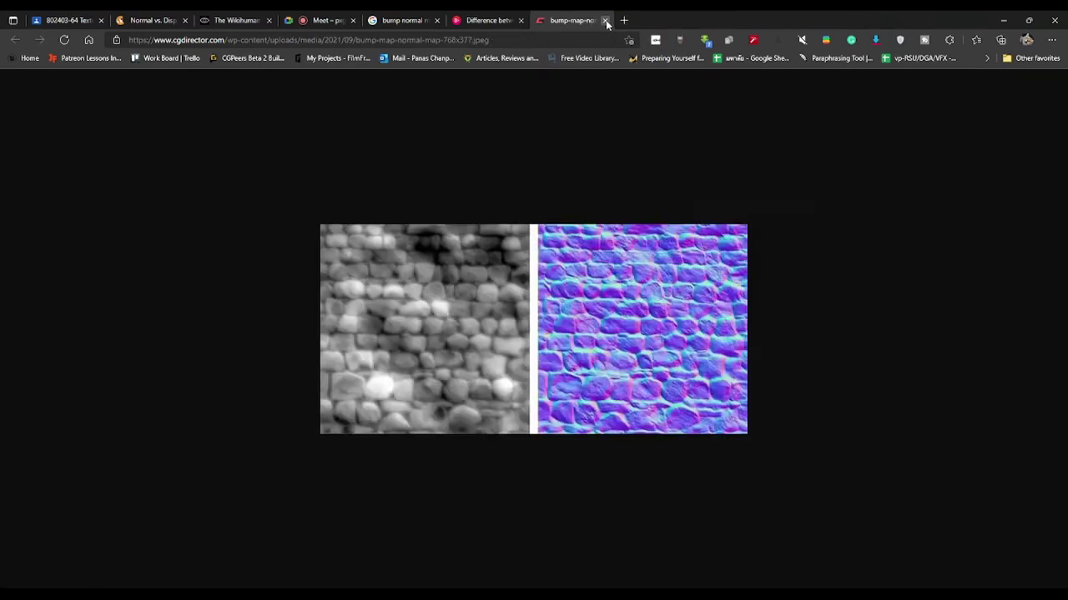
left_click(606, 21)
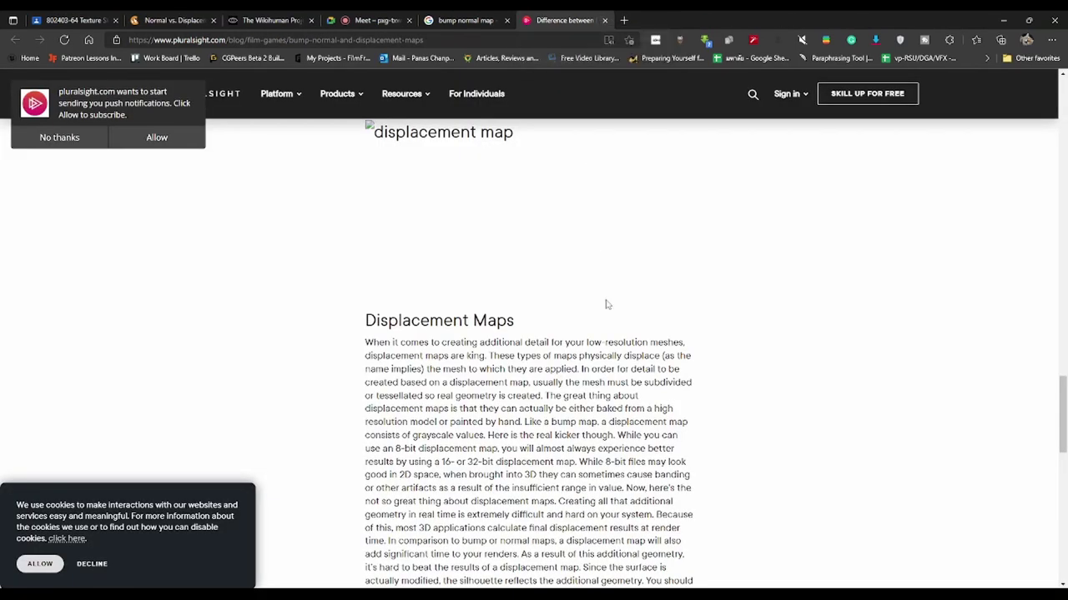
scroll(607, 301, "up", 5)
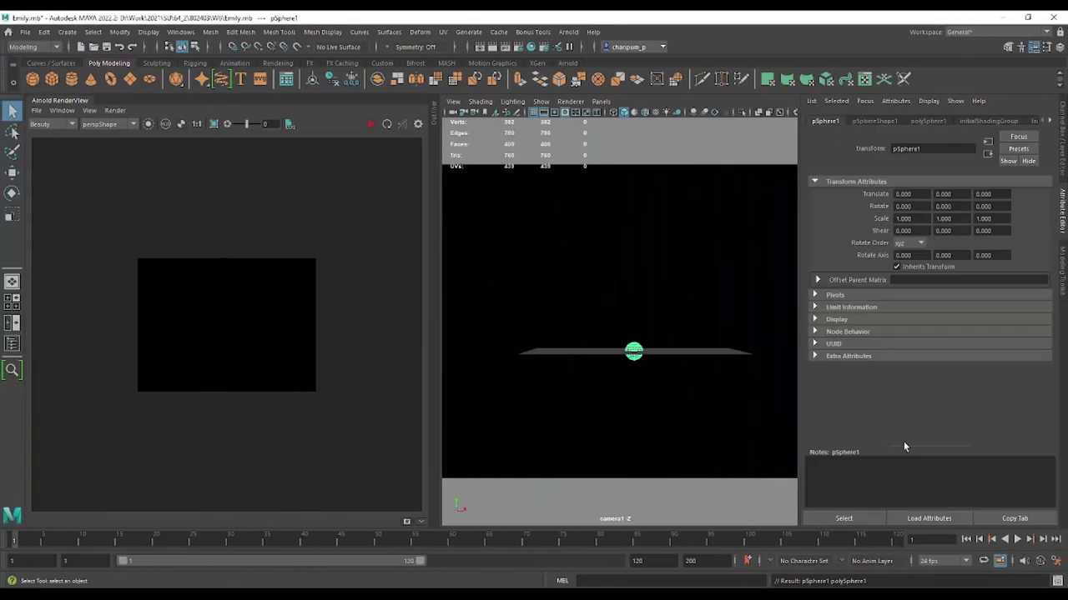
Scale the sphere up uniformly and raise it to Translate Y 3.354
key("r")
left_click_drag(634, 351, 779, 331)
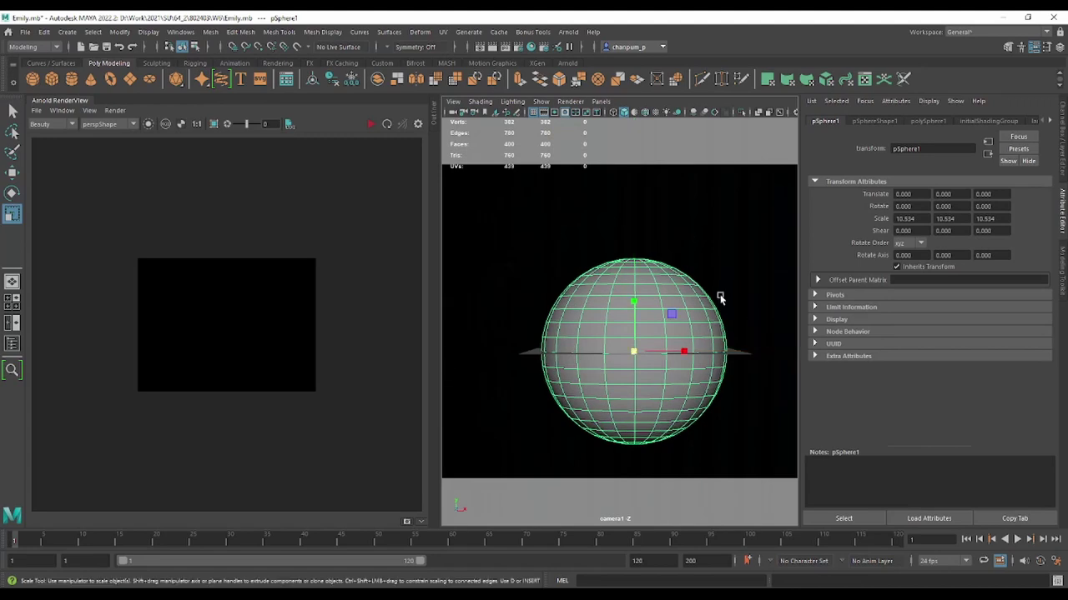
key("w")
left_click_drag(634, 288, 633, 259)
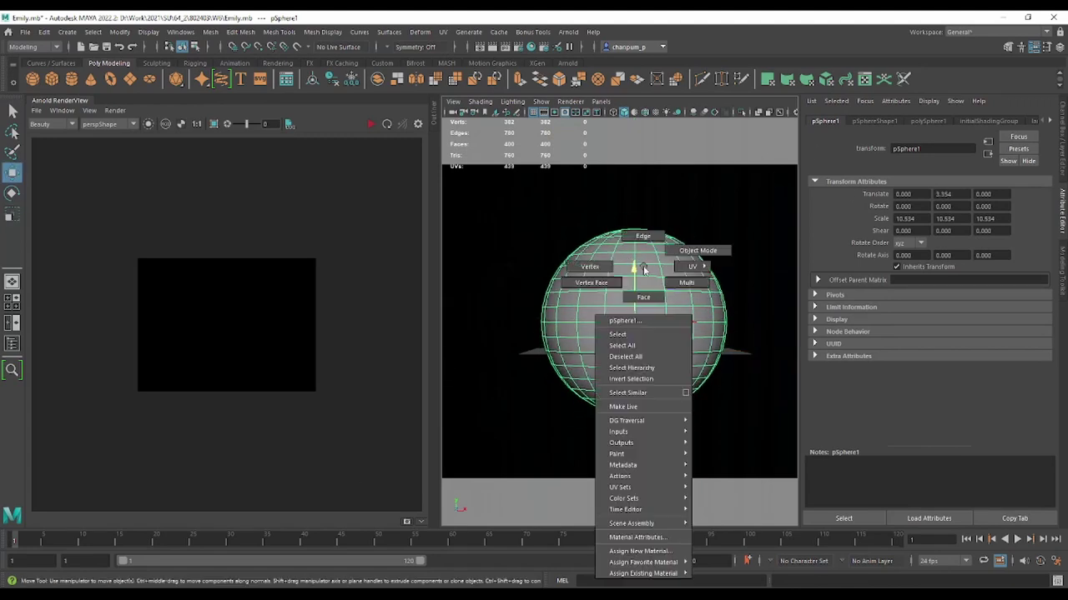
Assign the sphere a new Arnold aiStandardSurface material
right_click_drag(644, 267, 653, 534)
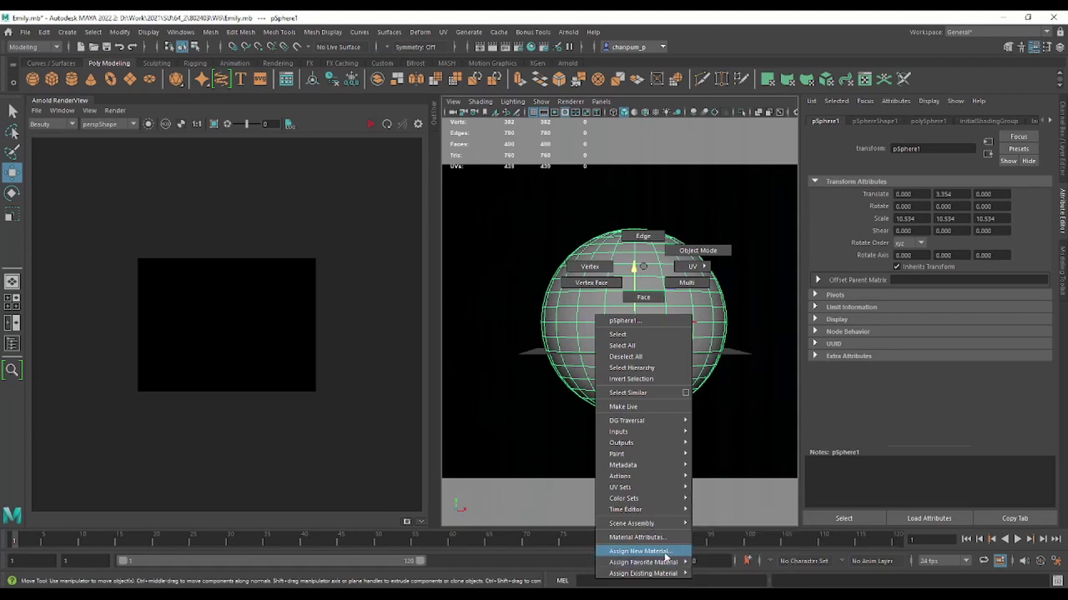
left_click(665, 552)
left_click(697, 153)
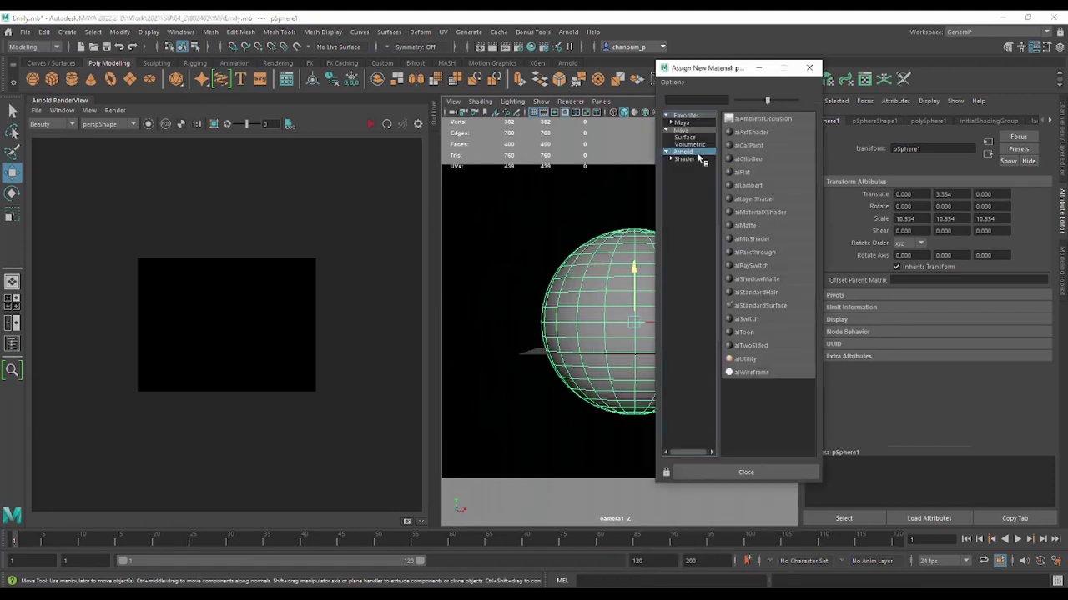
left_click(783, 305)
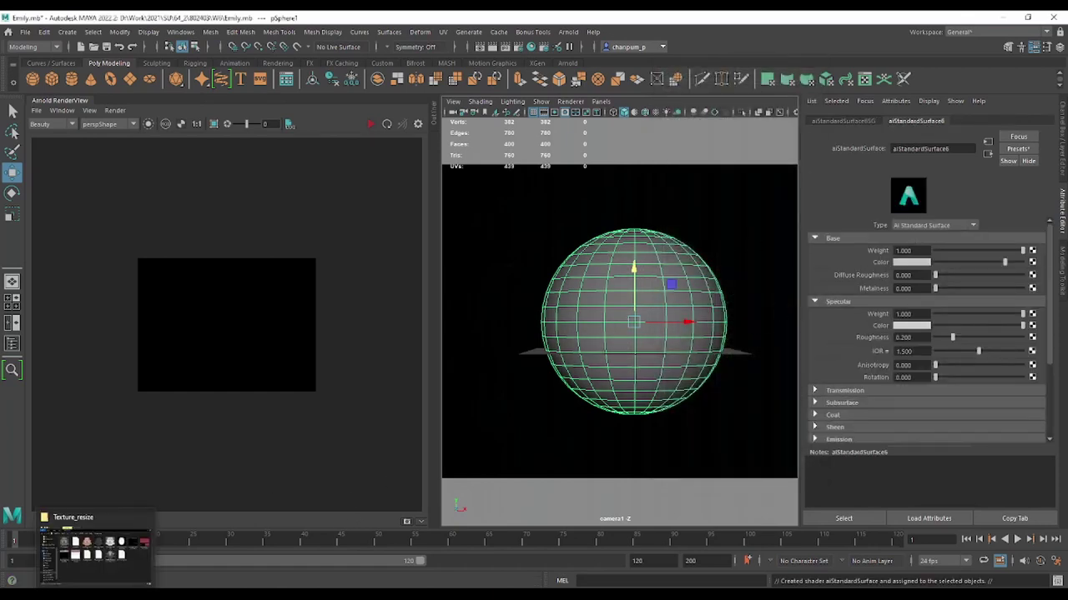
left_click(94, 550)
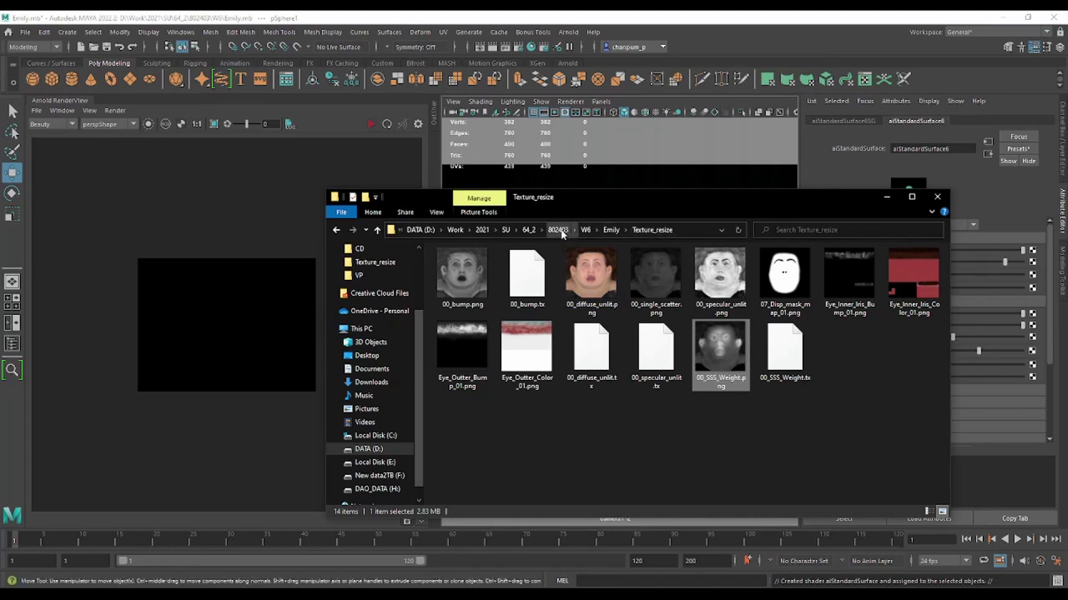
left_click(100, 592)
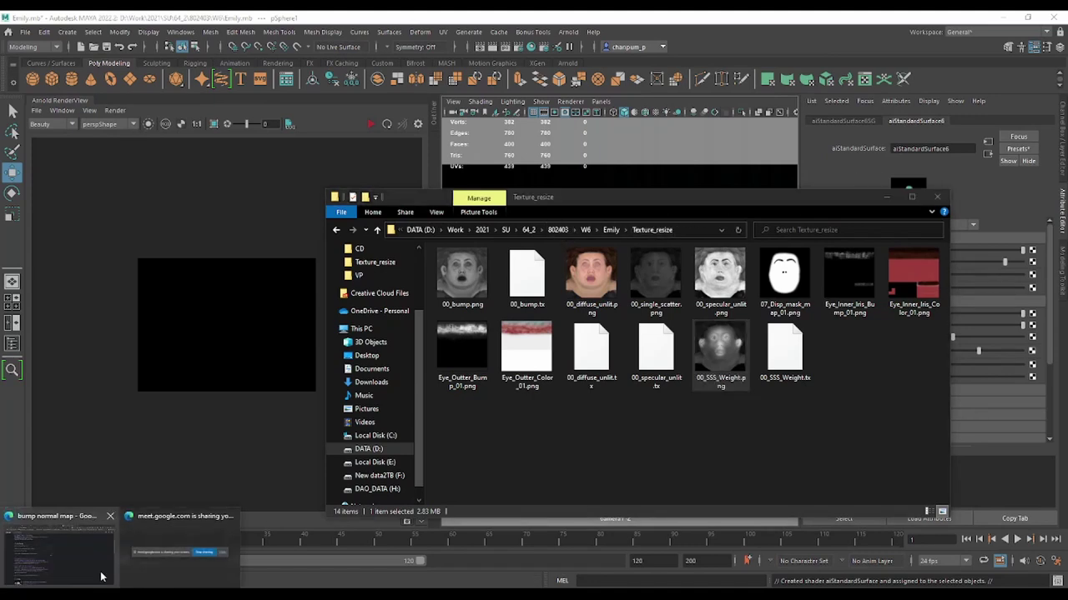
Search Google for 'polyheaven' in a new tab and open Poly Haven's All Textures page
left_click(106, 558)
left_click(698, 20)
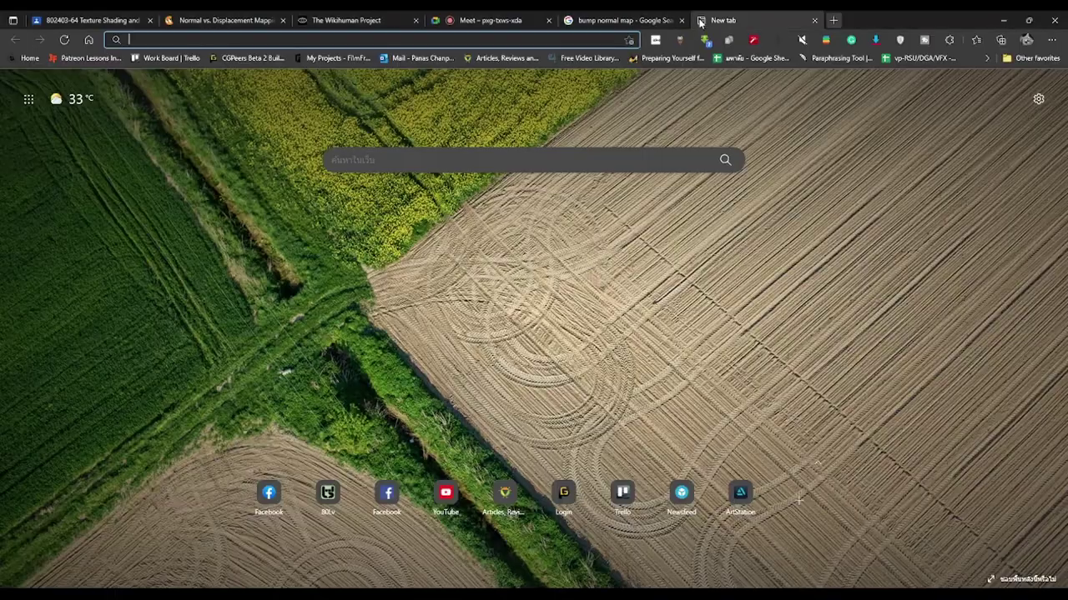
type("polyh")
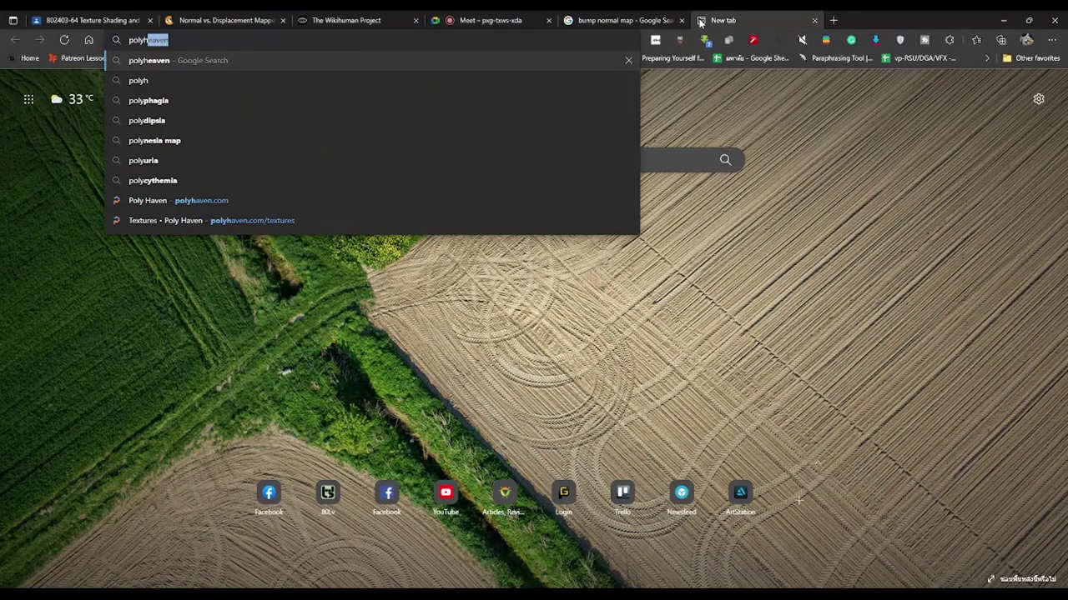
type("eaven")
key("Return")
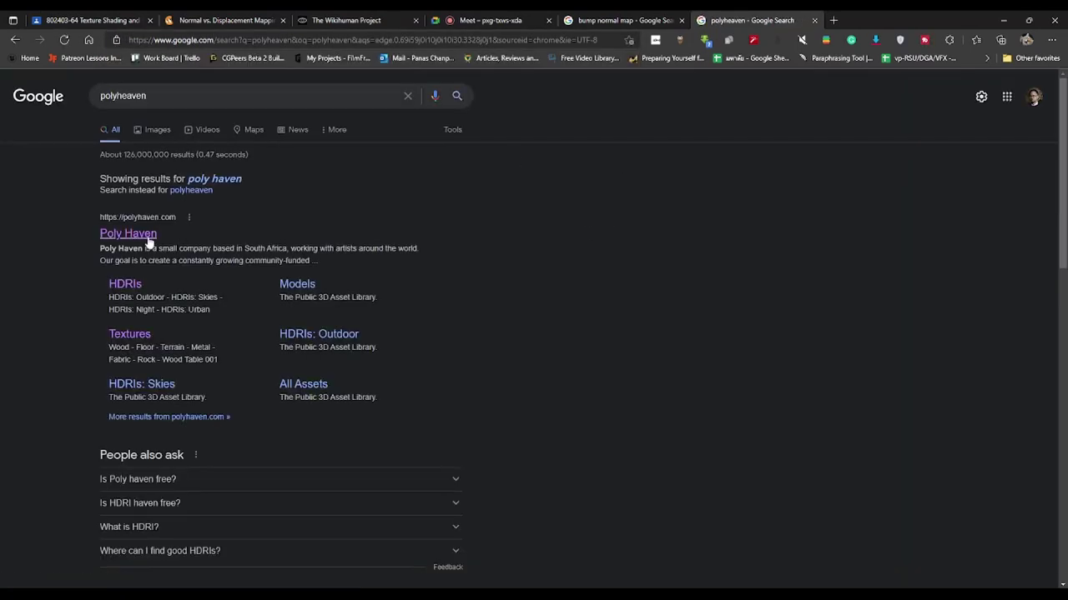
left_click(154, 235)
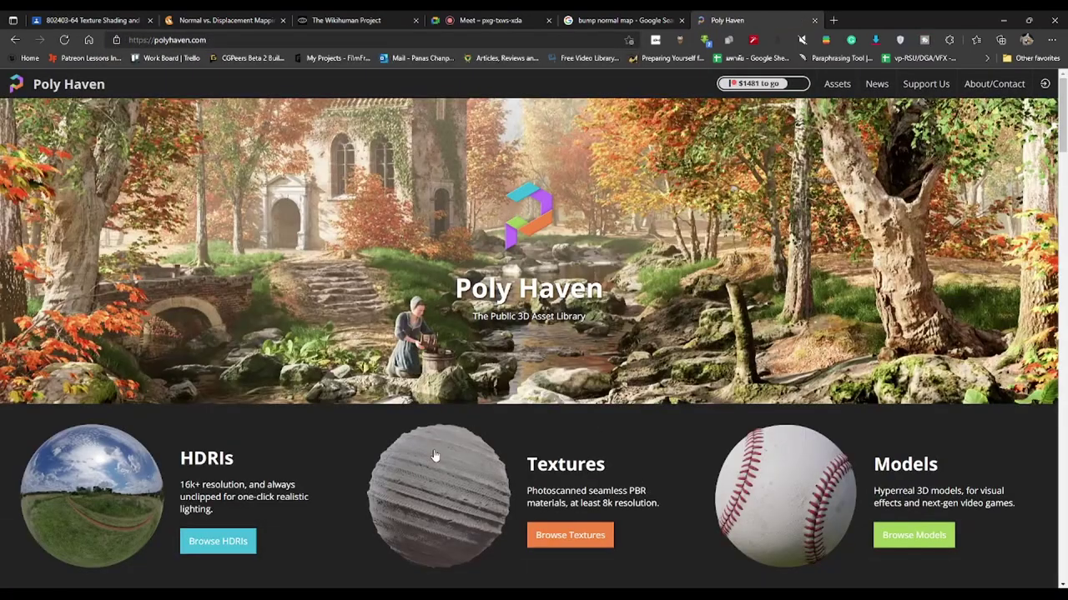
scroll(478, 343, "down", 2)
left_click(569, 379)
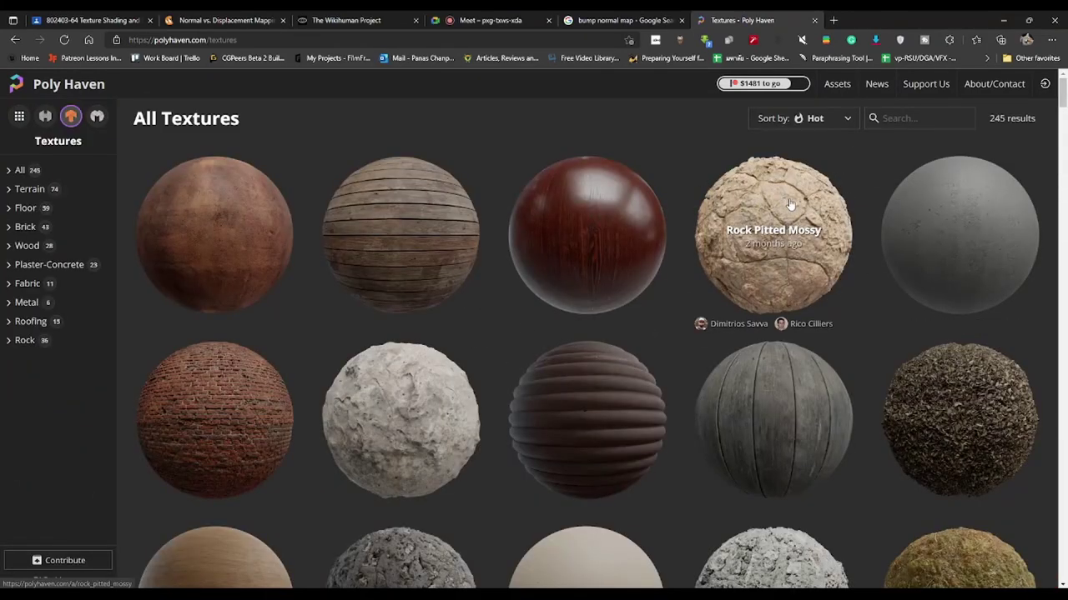
Scroll the Poly Haven texture grid and open the Broken Wall texture page
scroll(334, 288, "down", 5)
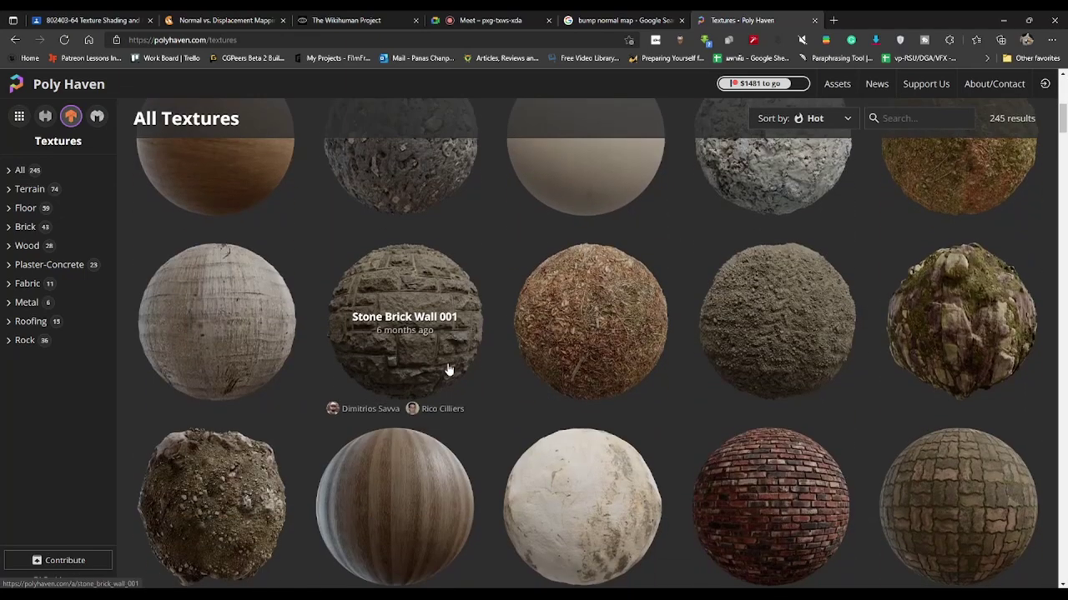
scroll(400, 483, "down", 4)
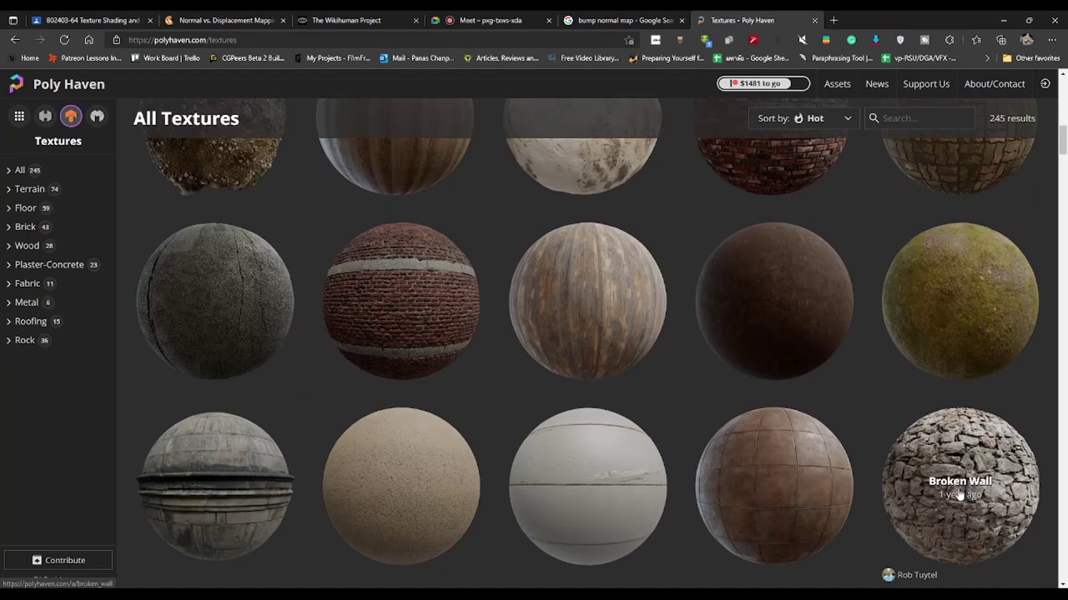
left_click(957, 475)
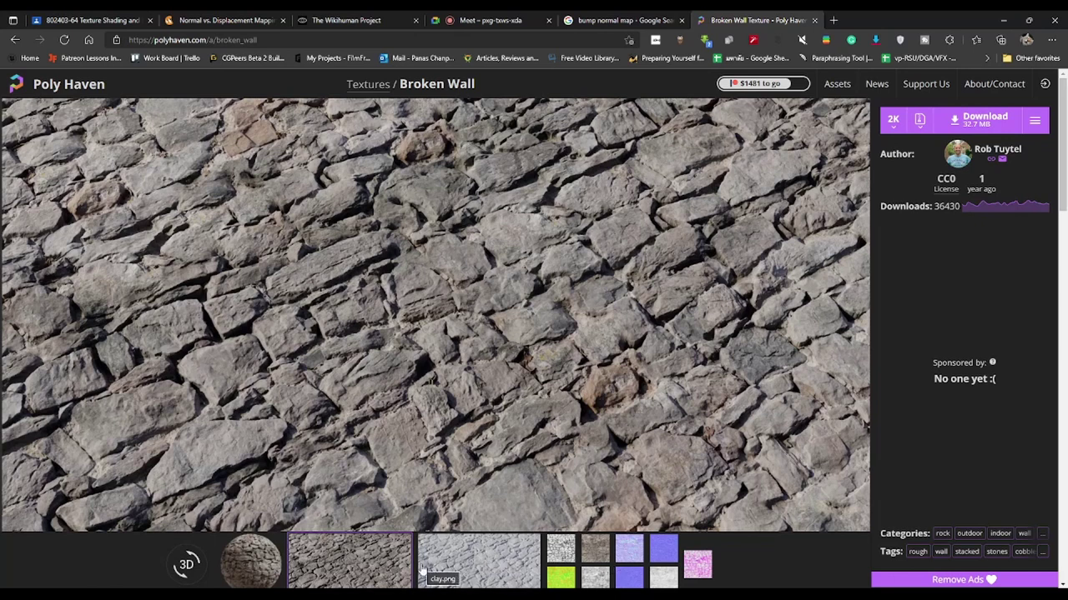
Preview Broken Wall's clay, AO, diffuse and grayscale maps, ending on the purple normal map
left_click(485, 574)
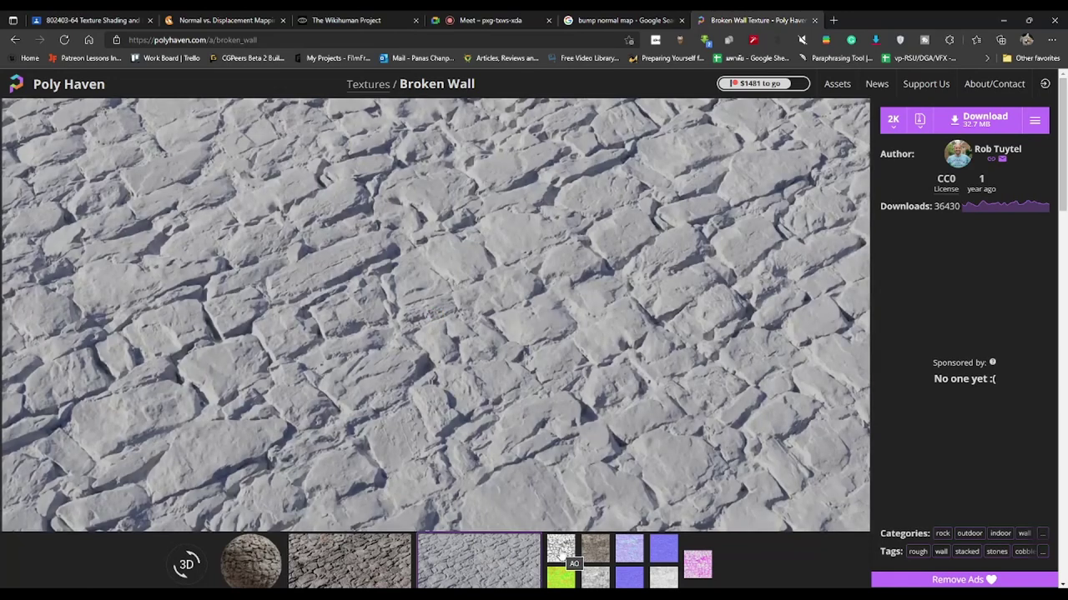
left_click(561, 550)
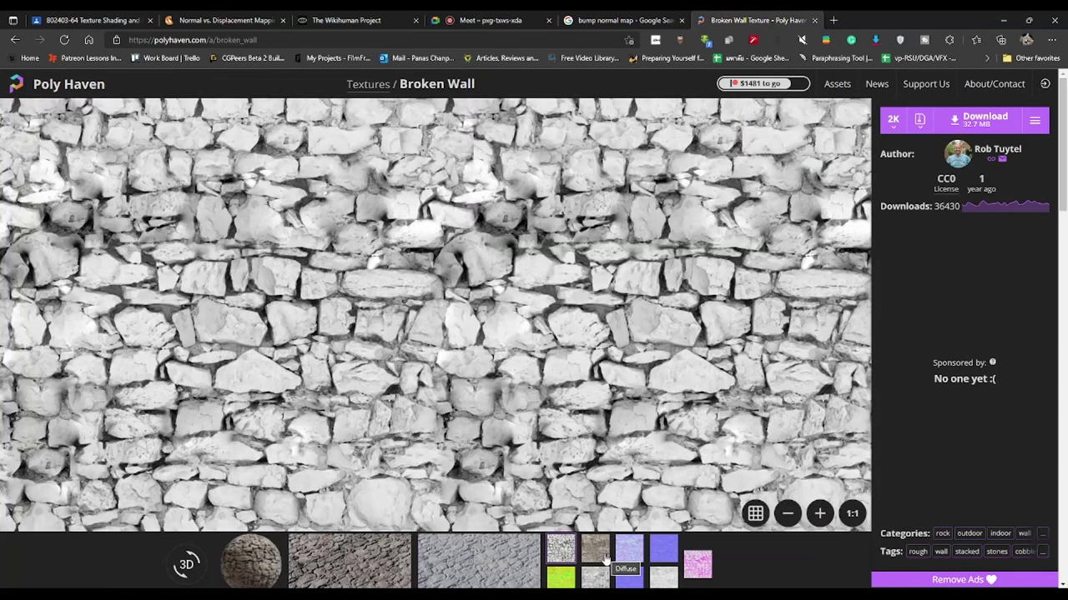
left_click(606, 557)
left_click(595, 558)
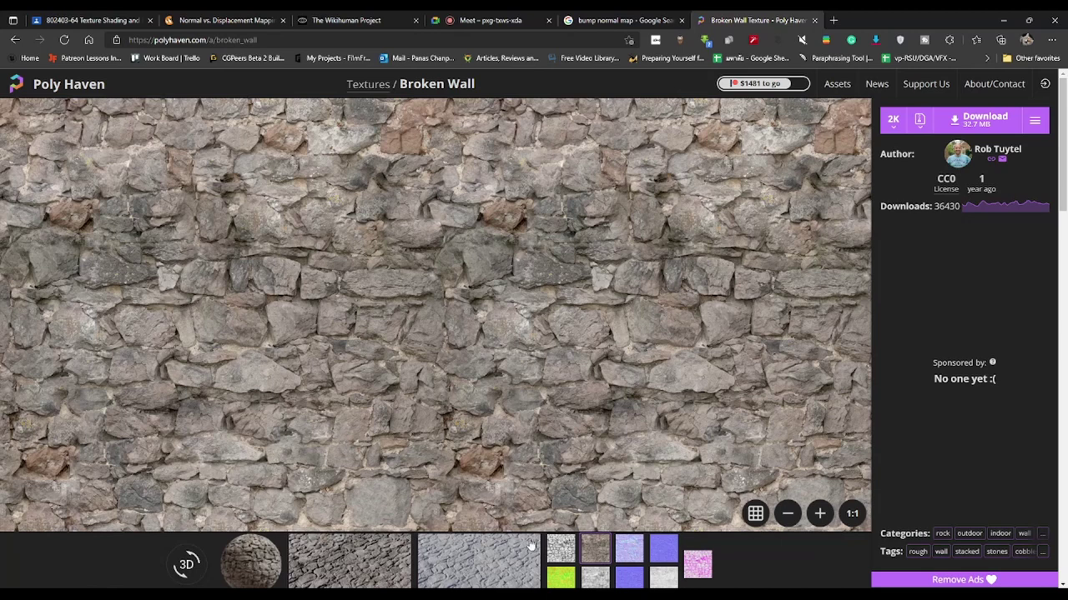
left_click(560, 552)
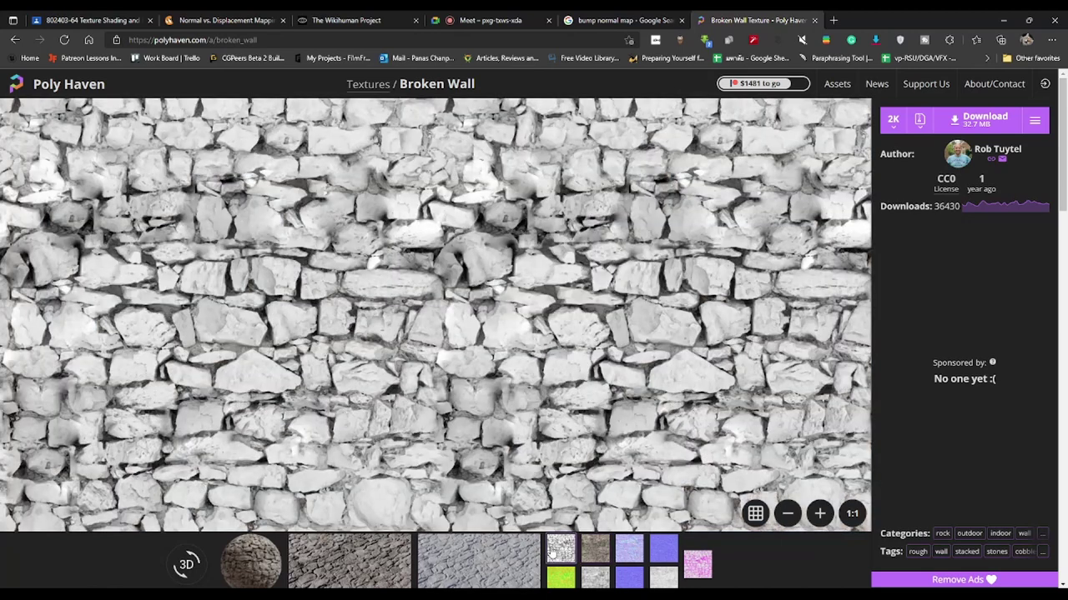
left_click(626, 550)
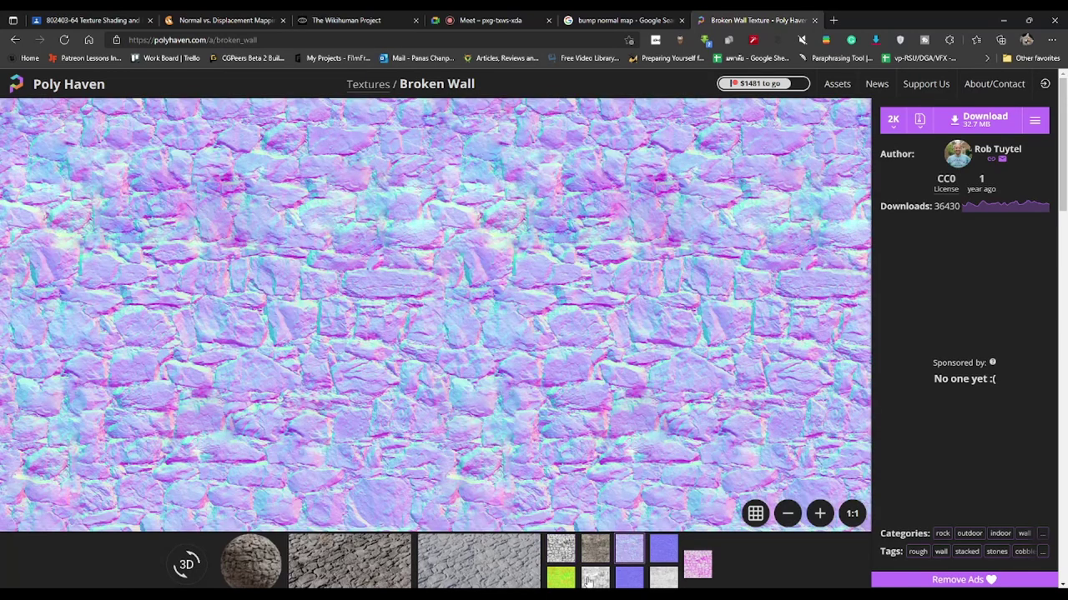
left_click(589, 582)
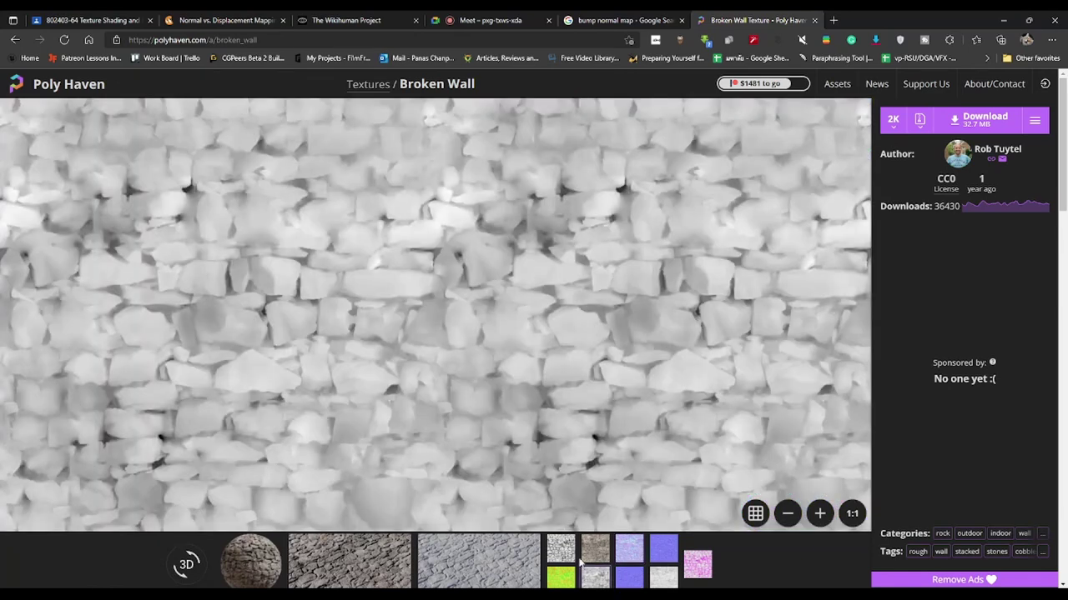
left_click(615, 552)
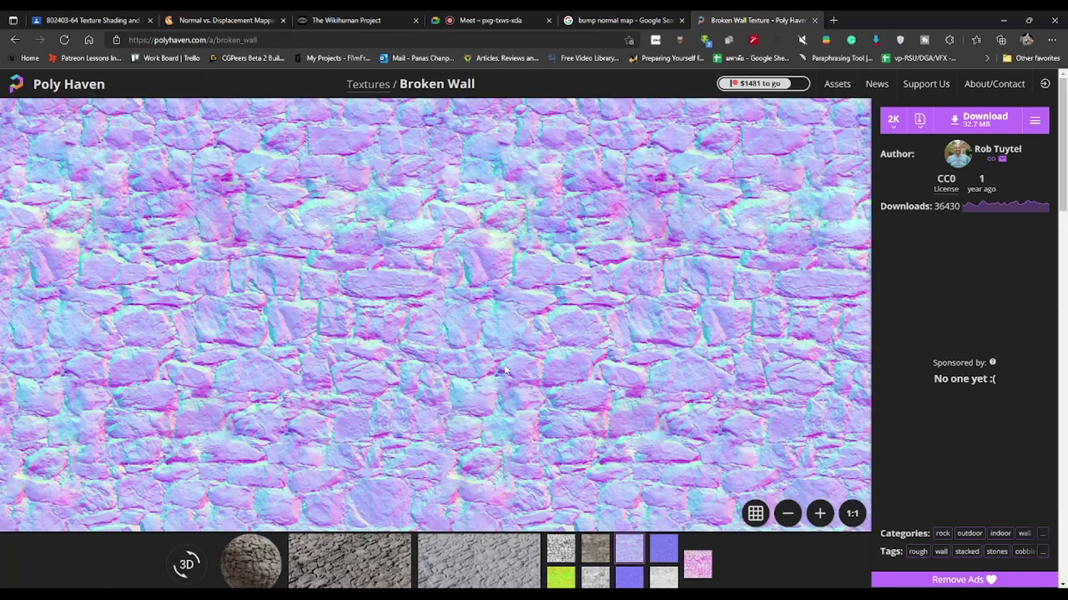
left_click(609, 567)
left_click(629, 548)
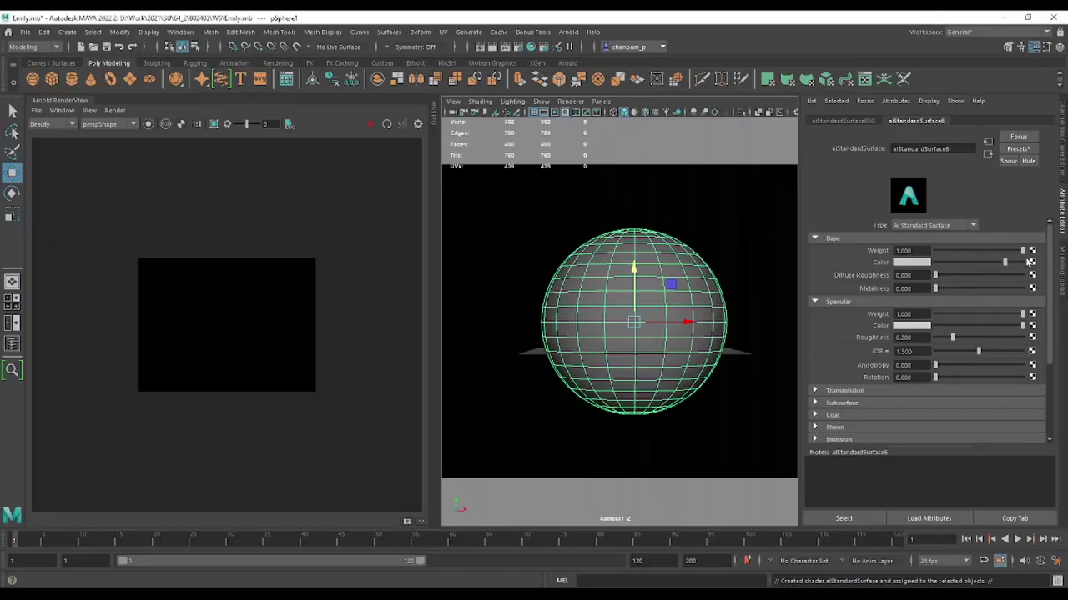
Collapse the Base and Specular sections and start a 50%-resolution interactive Arnold render
left_click(814, 239)
left_click(815, 251)
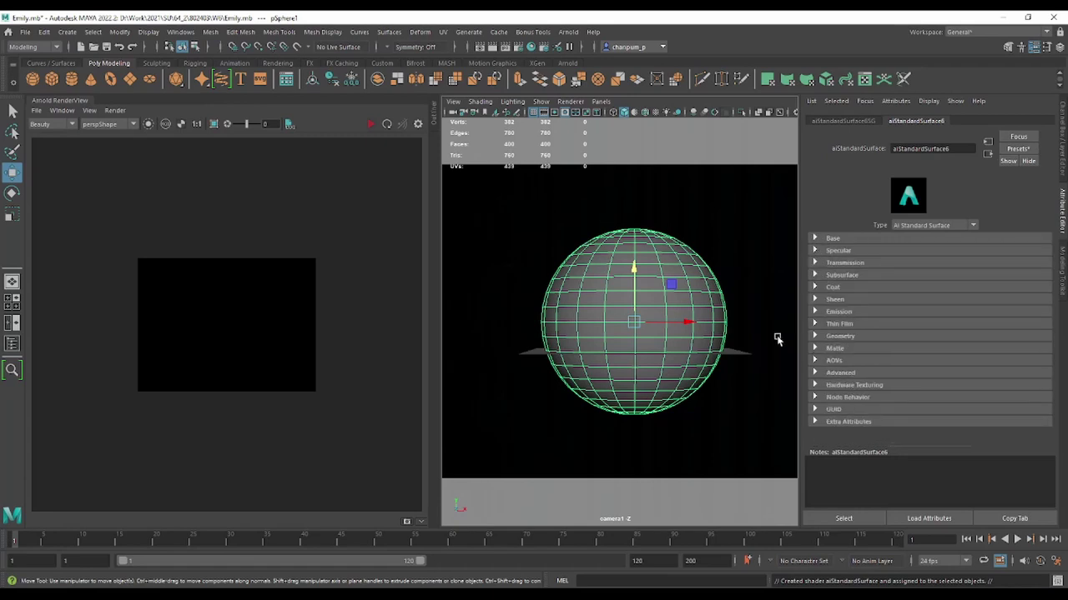
left_click(89, 110)
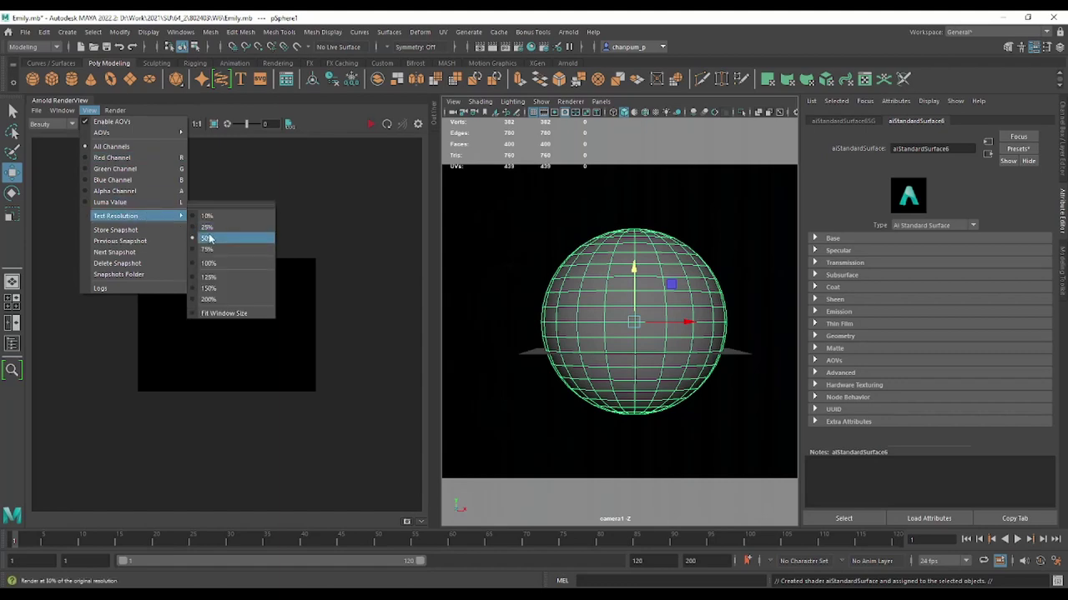
left_click(223, 238)
left_click(373, 124)
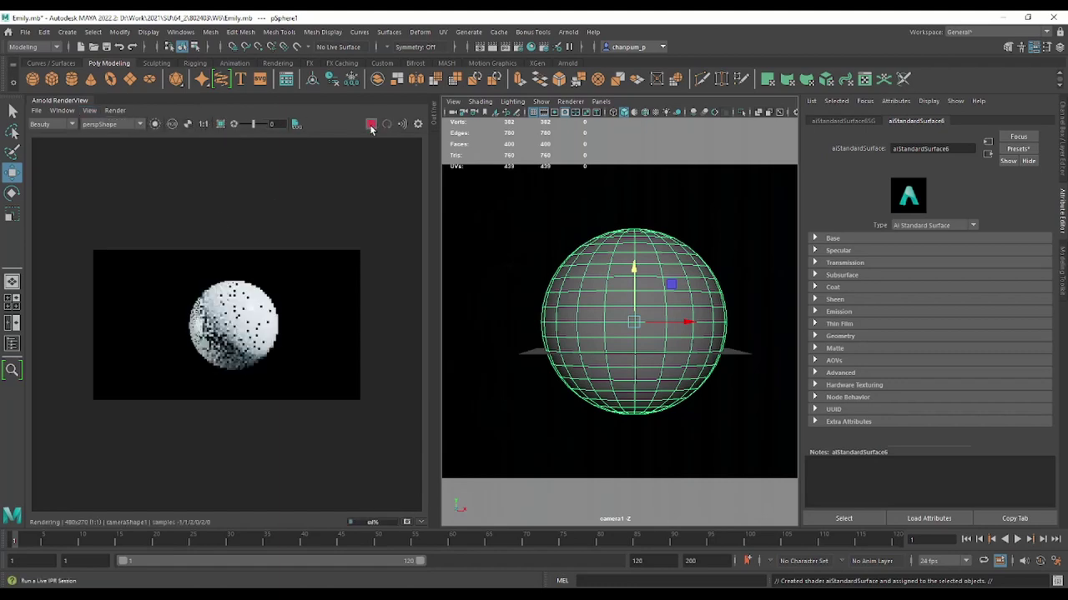
scroll(256, 380, "up", 1)
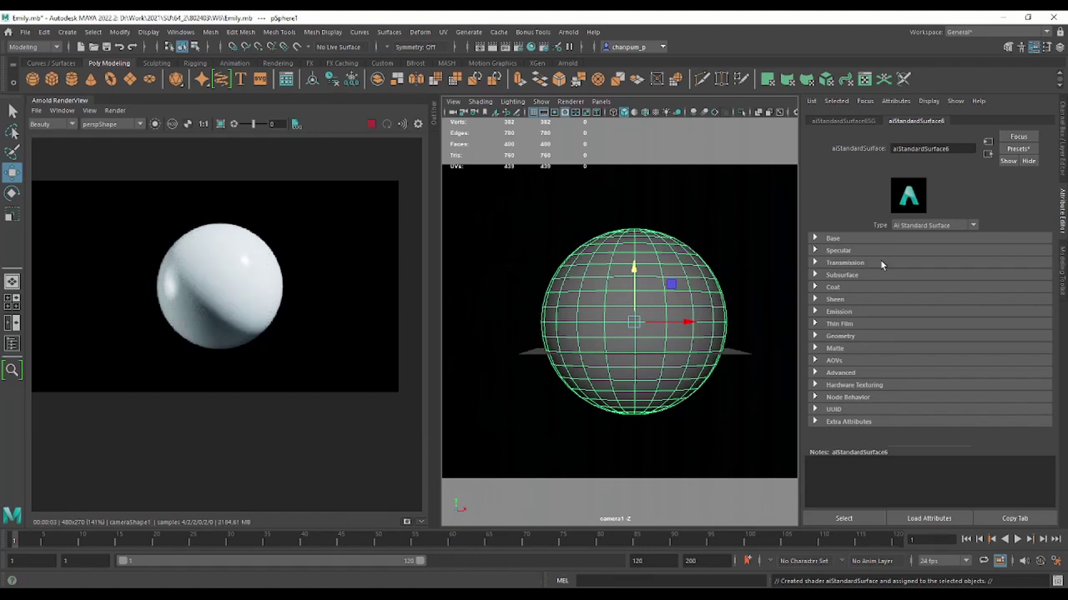
Select the sphere and expand the Geometry section of its aiStandardSurface6 shader
left_click(681, 307)
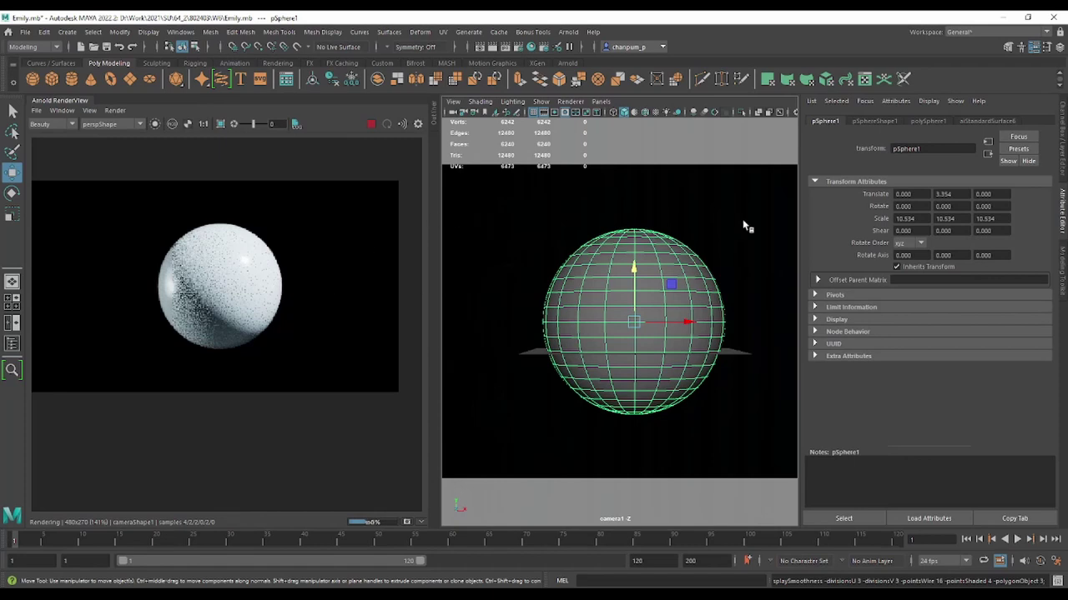
left_click(976, 122)
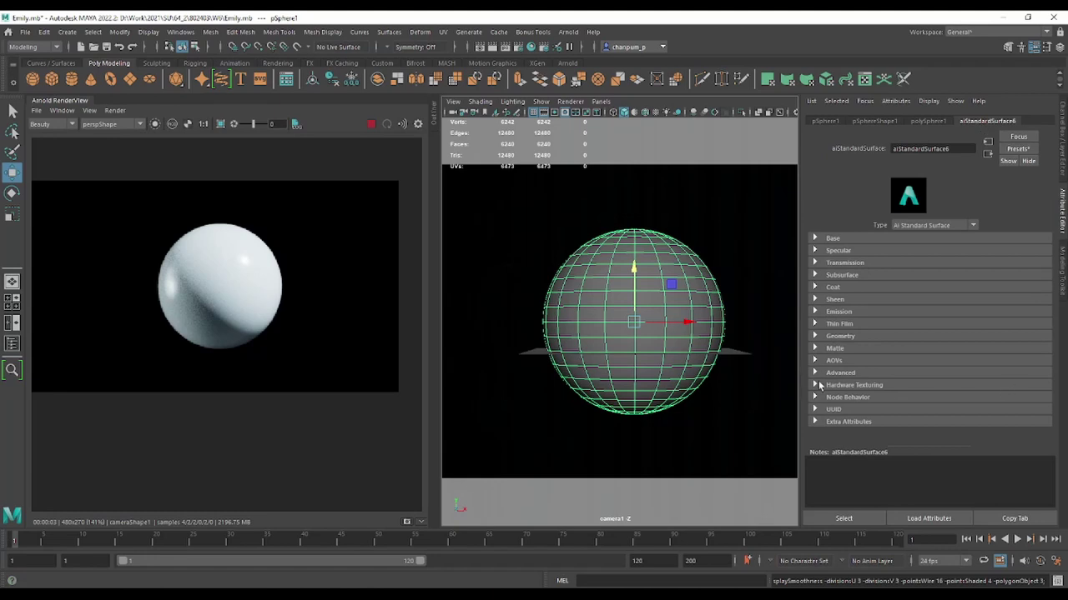
left_click(815, 337)
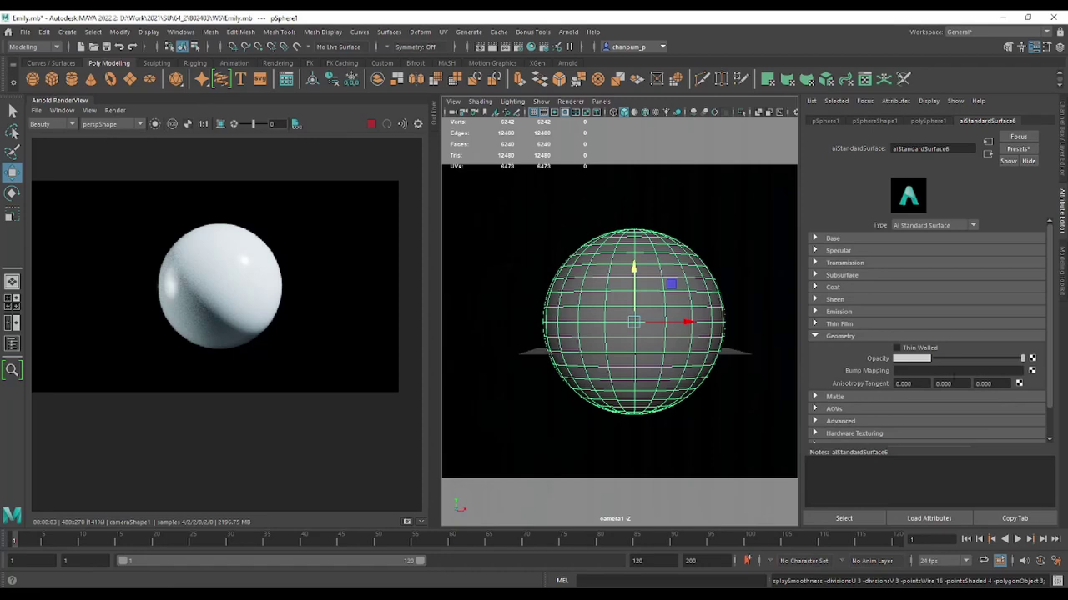
Connect an Arnold aiImage texture (aiImage8) to Bump Mapping and browse for its image file
left_click(1032, 372)
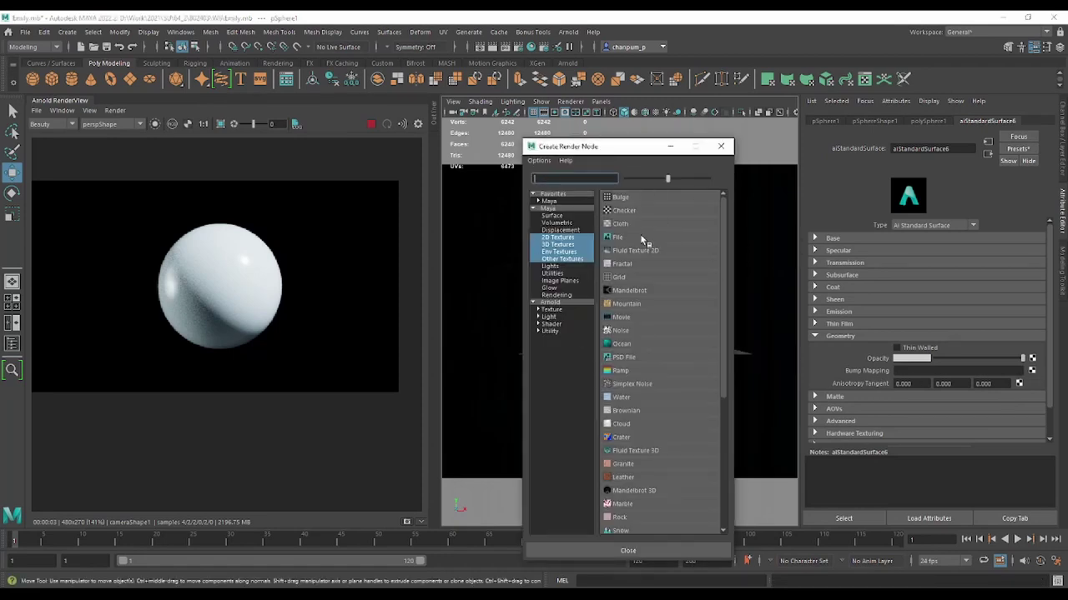
left_click(553, 310)
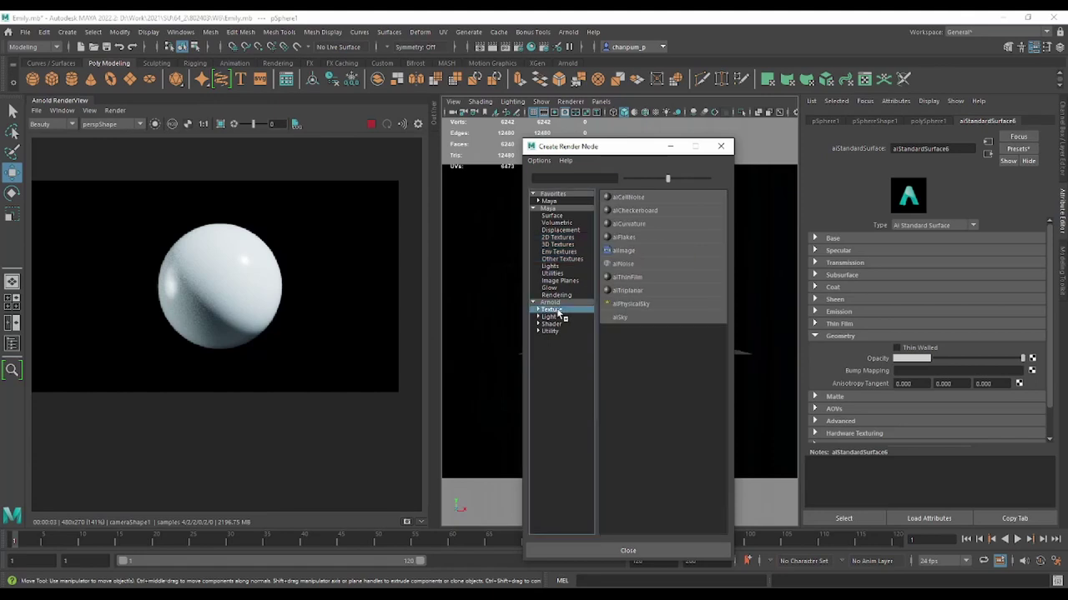
left_click(633, 250)
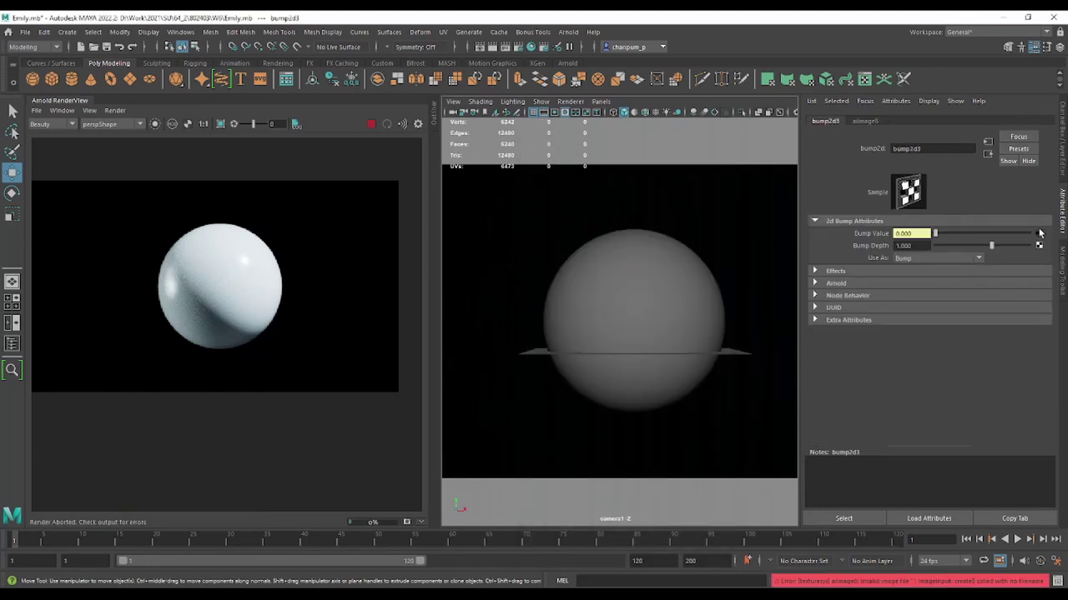
left_click(1038, 233)
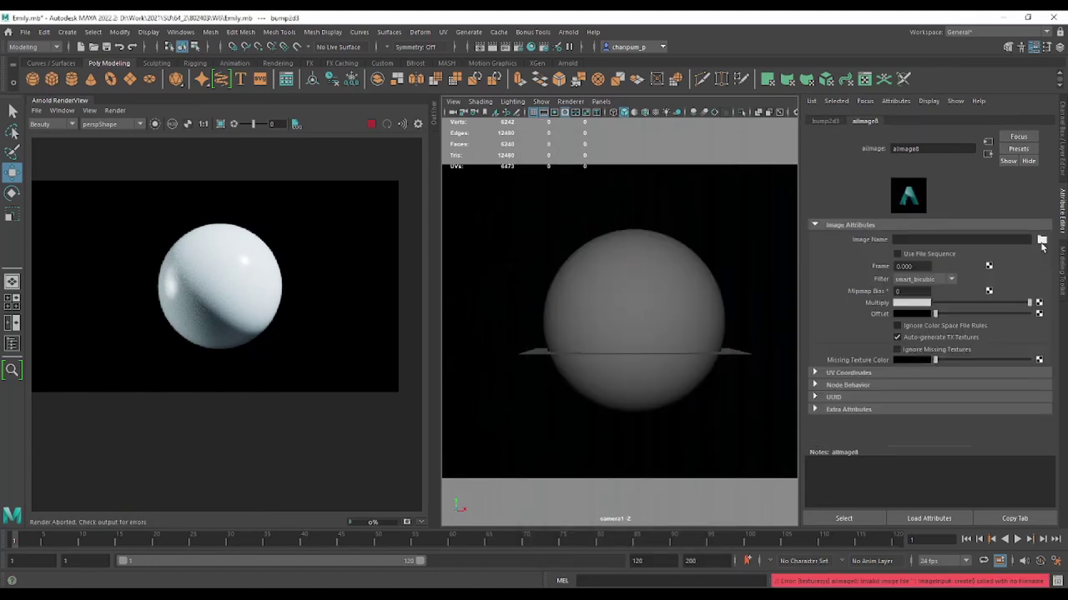
left_click(1042, 241)
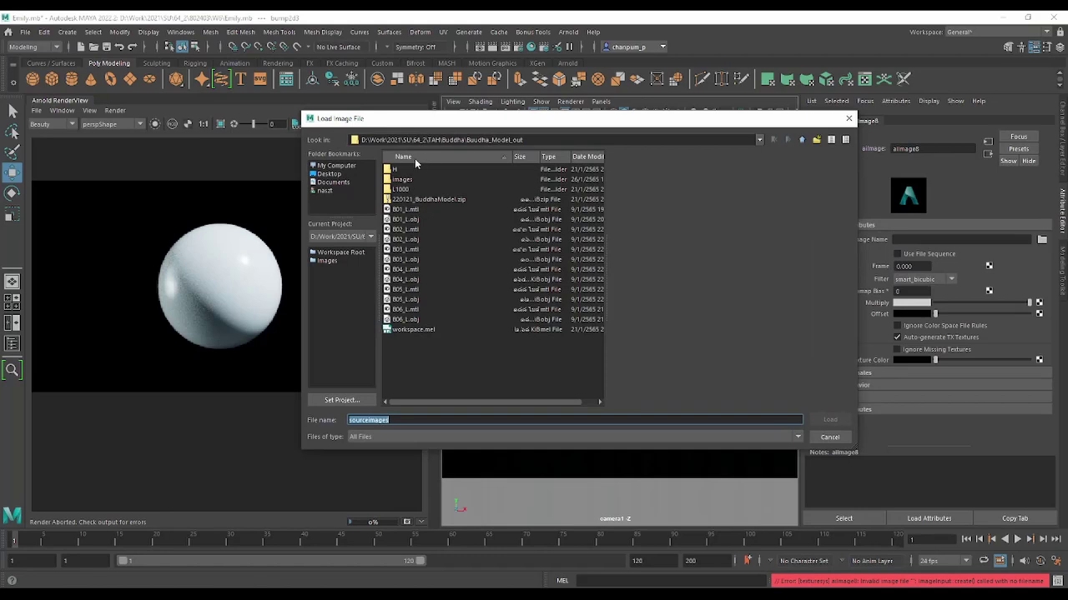
Copy the W6 folder path from File Explorer and paste it into Maya's image browser
key("alt+Tab")
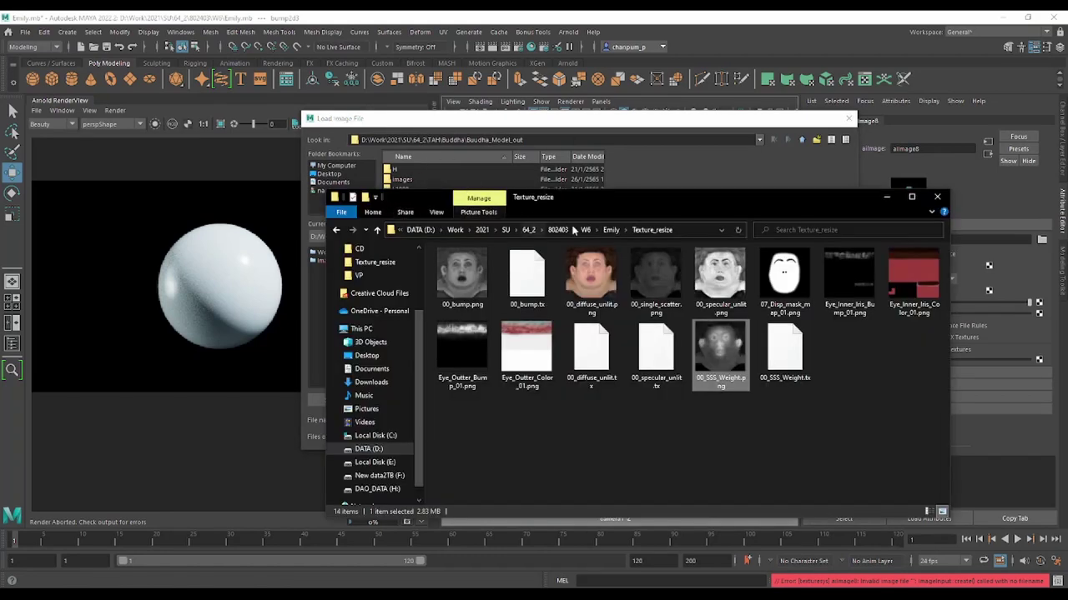
left_click(591, 229)
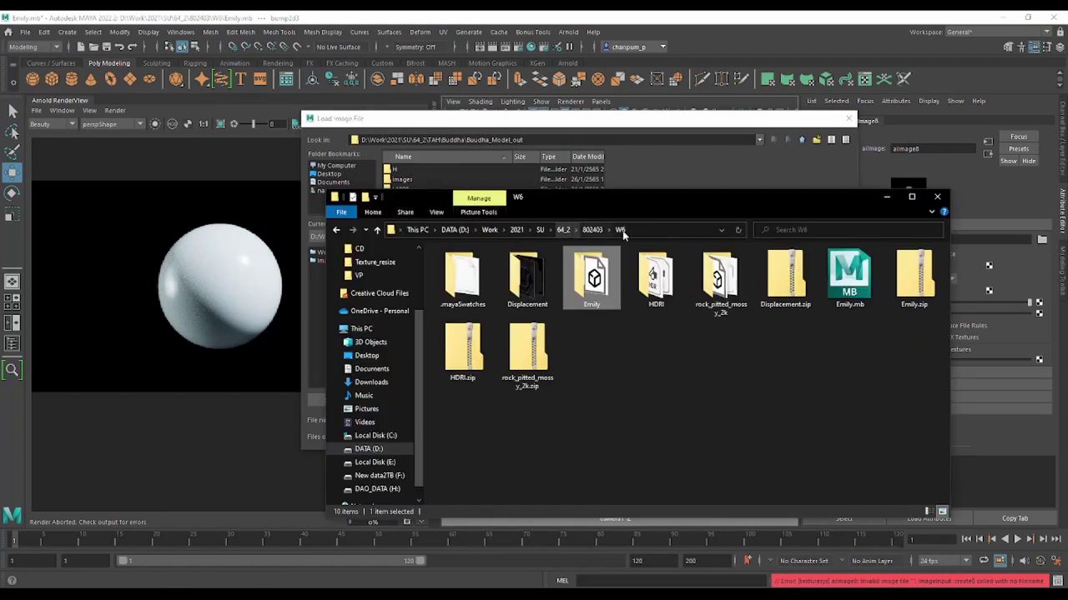
left_click(667, 229)
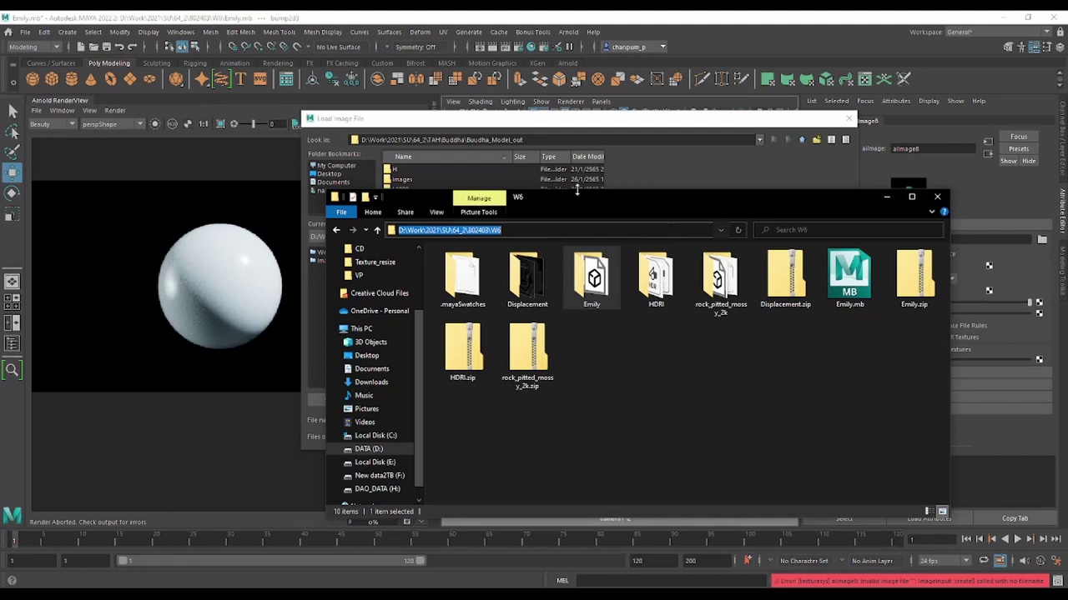
left_click(538, 123)
left_click(554, 141)
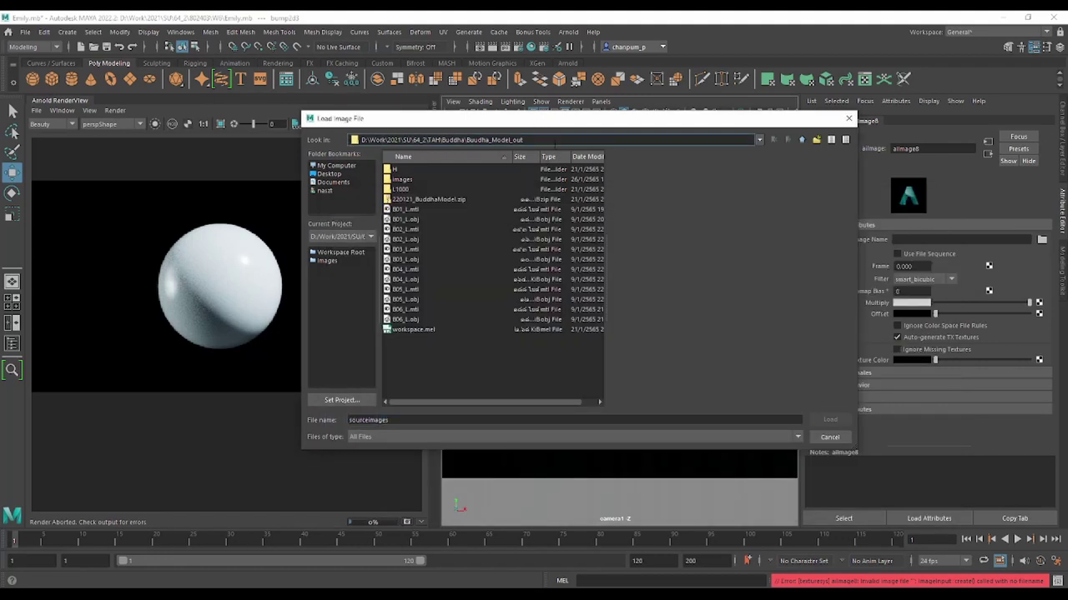
key("ctrl+a")
type("D:\\Work\\2021\\SU\\64_2\\802403\\W6")
key("Return")
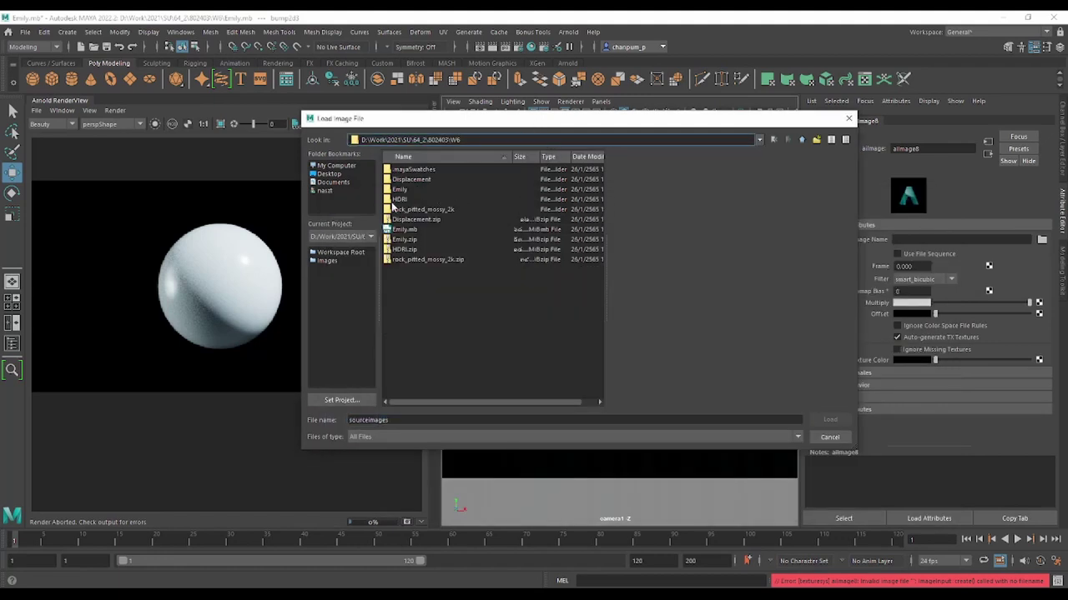
Select rock_pitted_mossy_bump_2k.png from the rock_pitted_mossy_2k textures folder
double_click(412, 211)
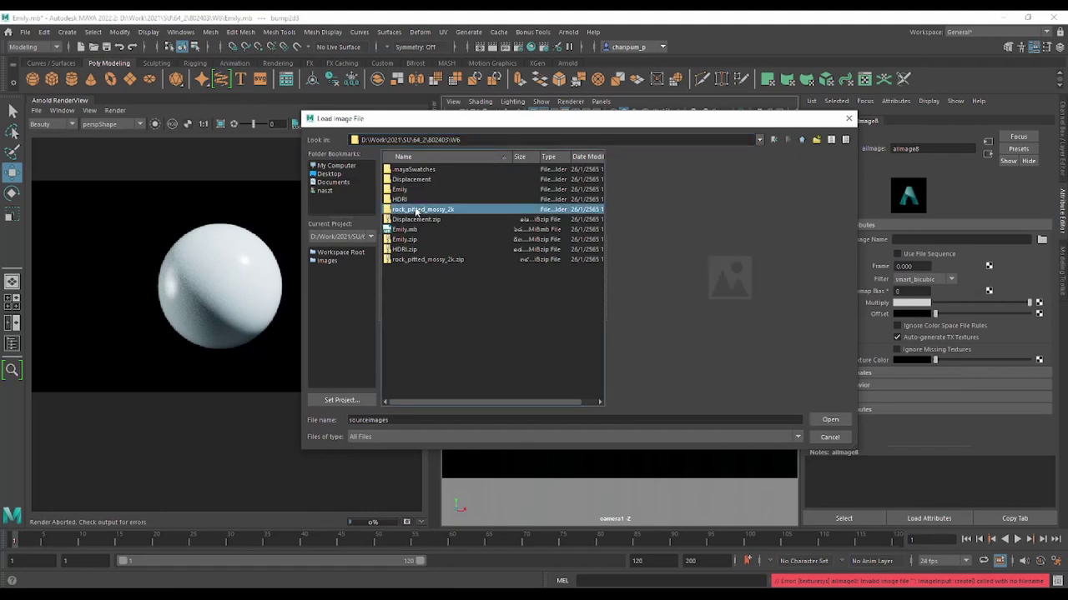
left_click(412, 170)
double_click(412, 170)
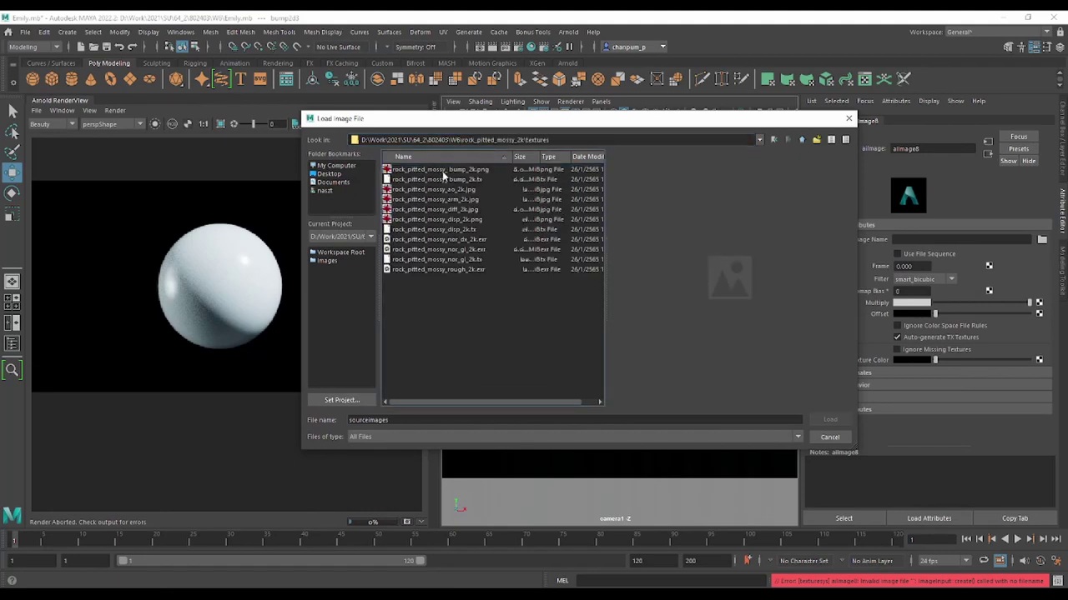
left_click(479, 181)
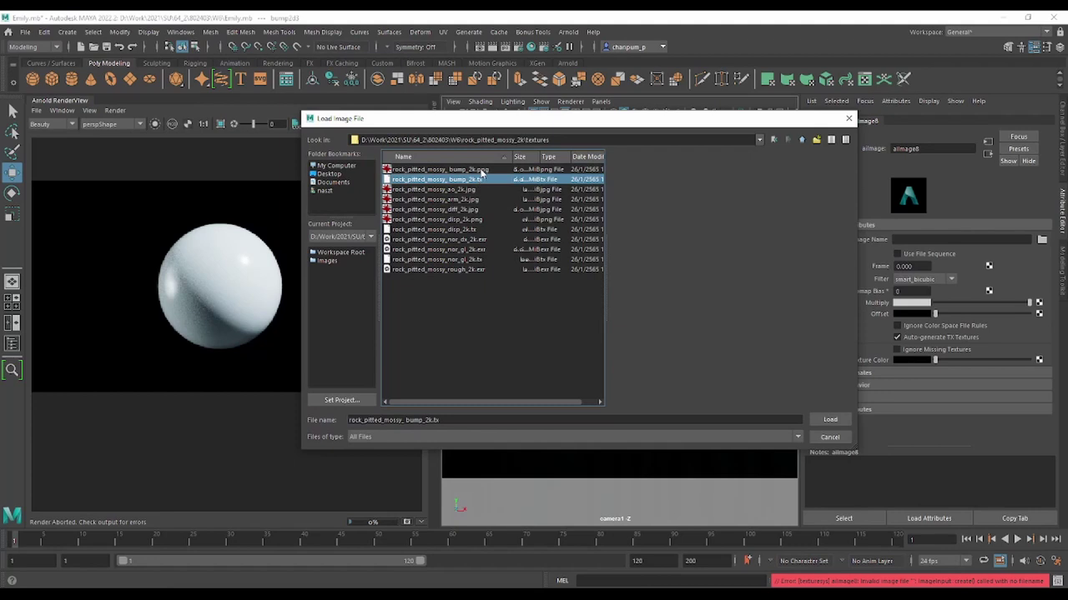
left_click(481, 171)
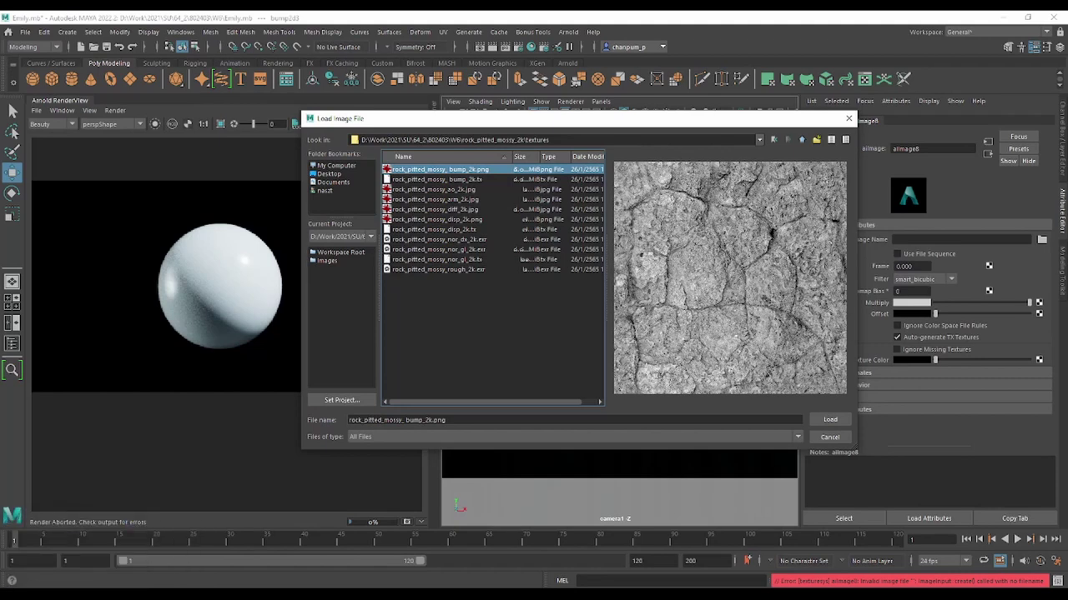
key("super")
Launch Photoshop 2022 via Windows search and open rock_pitted_mossy_diff_2k.jpg from Recent files
type("photo")
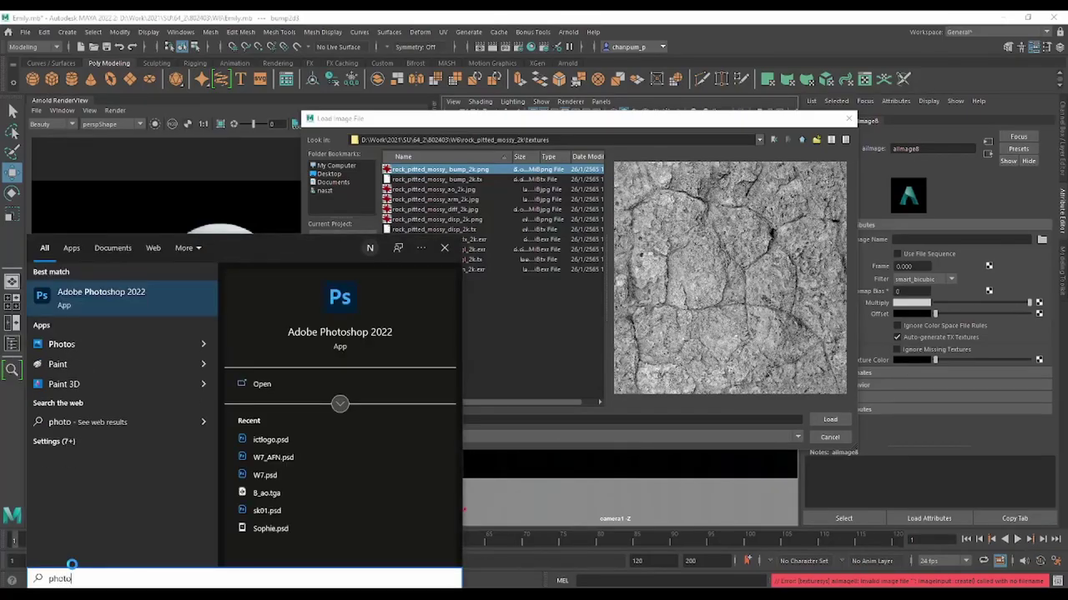
key("Return")
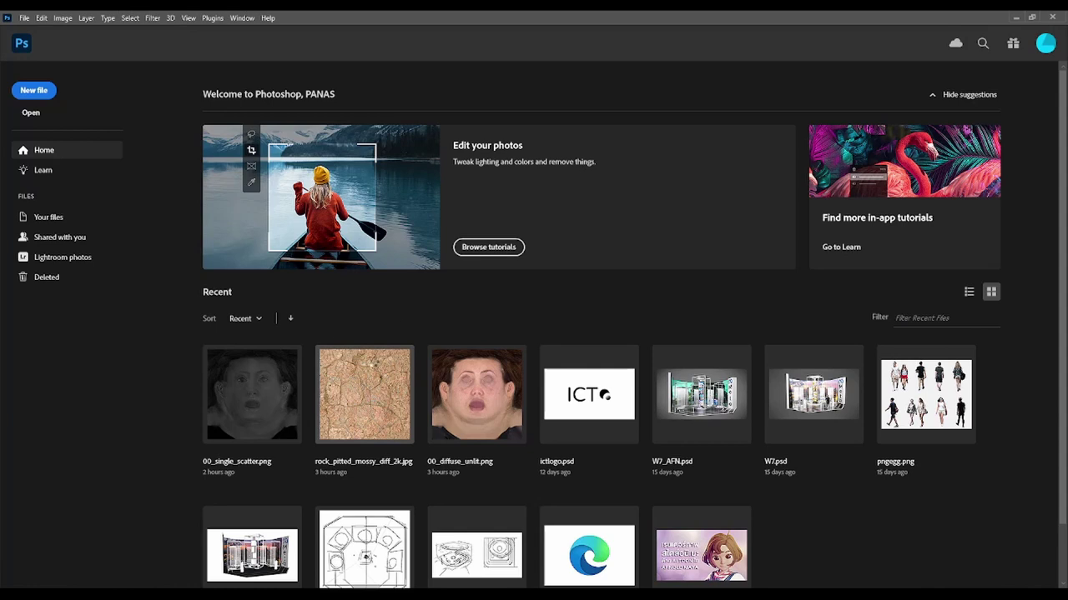
left_click(374, 364)
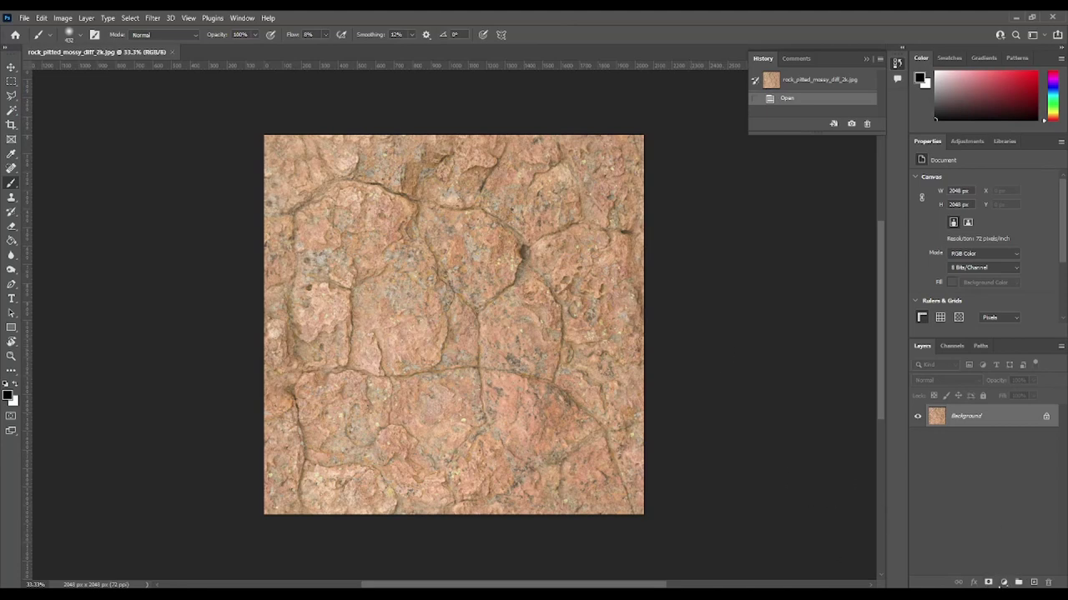
Add a Hue/Saturation layer at -100 saturation and a Levels layer with white input 172
left_click(1003, 583)
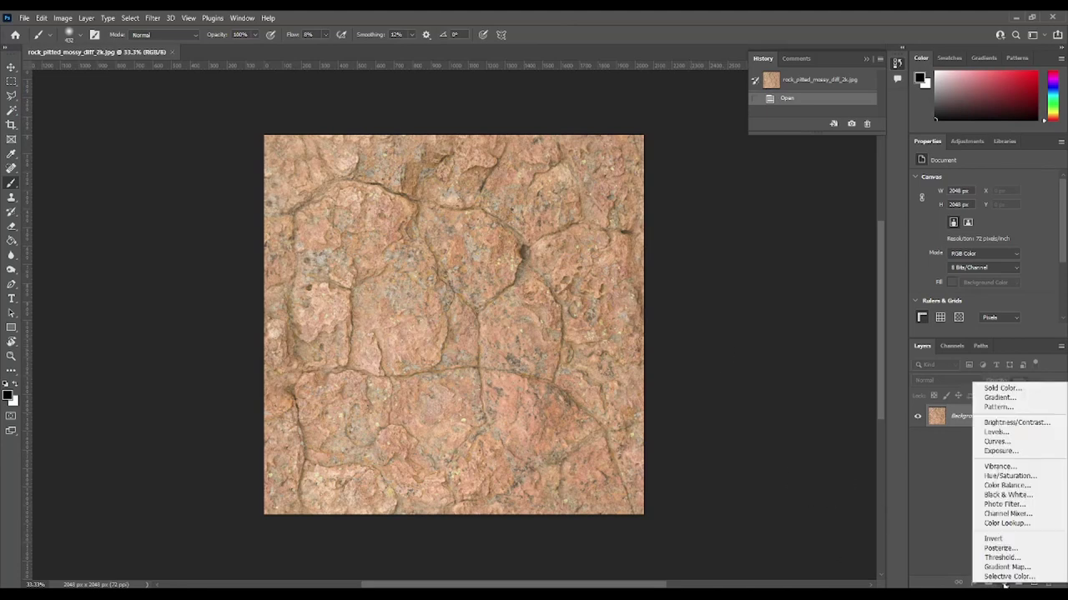
left_click(1010, 475)
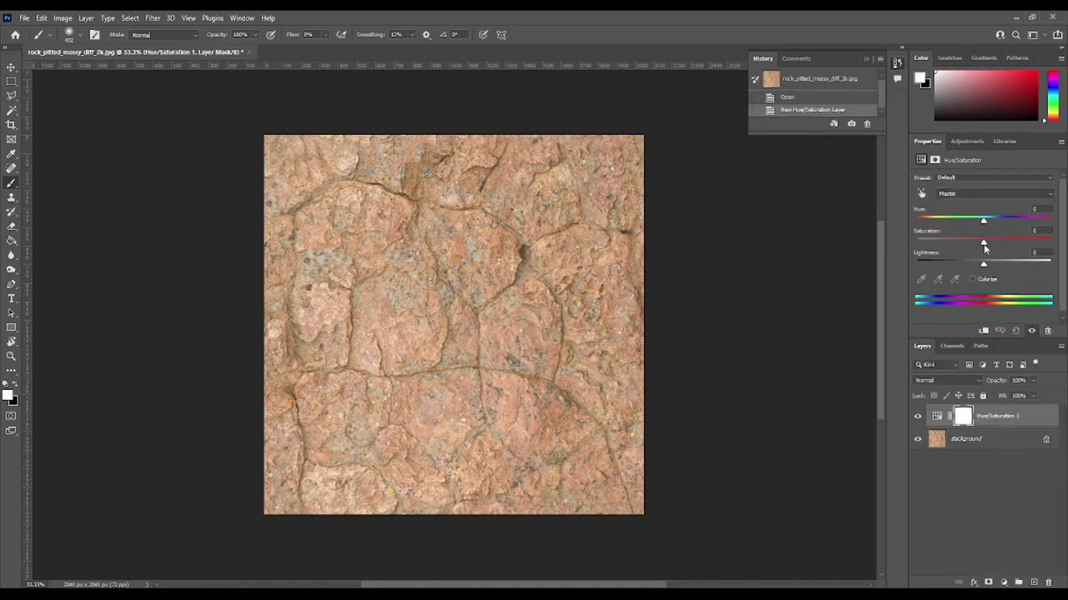
left_click_drag(984, 244, 917, 243)
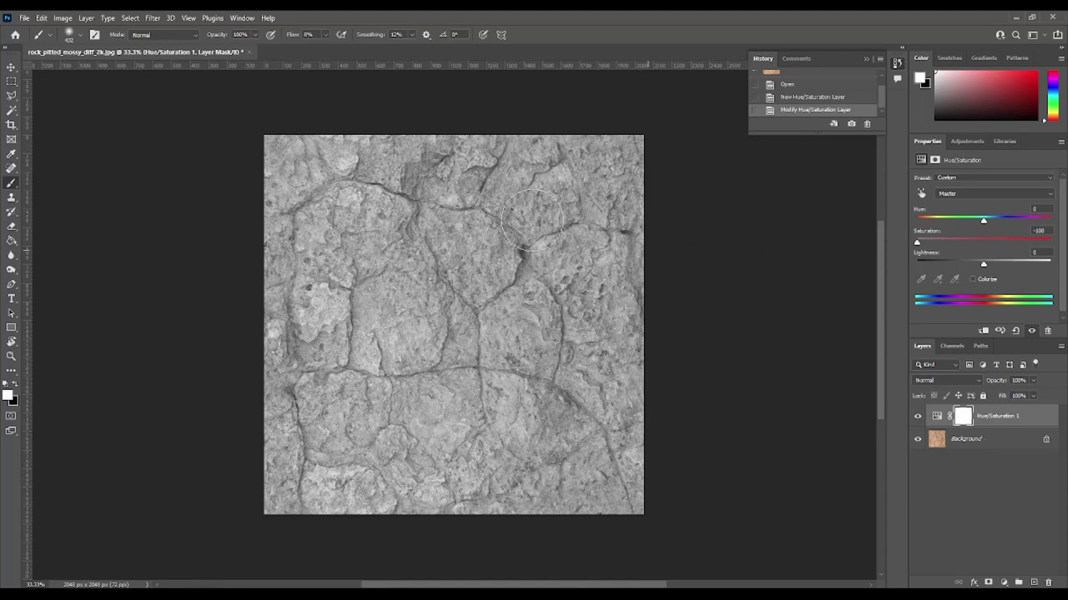
left_click(999, 583)
left_click(1001, 432)
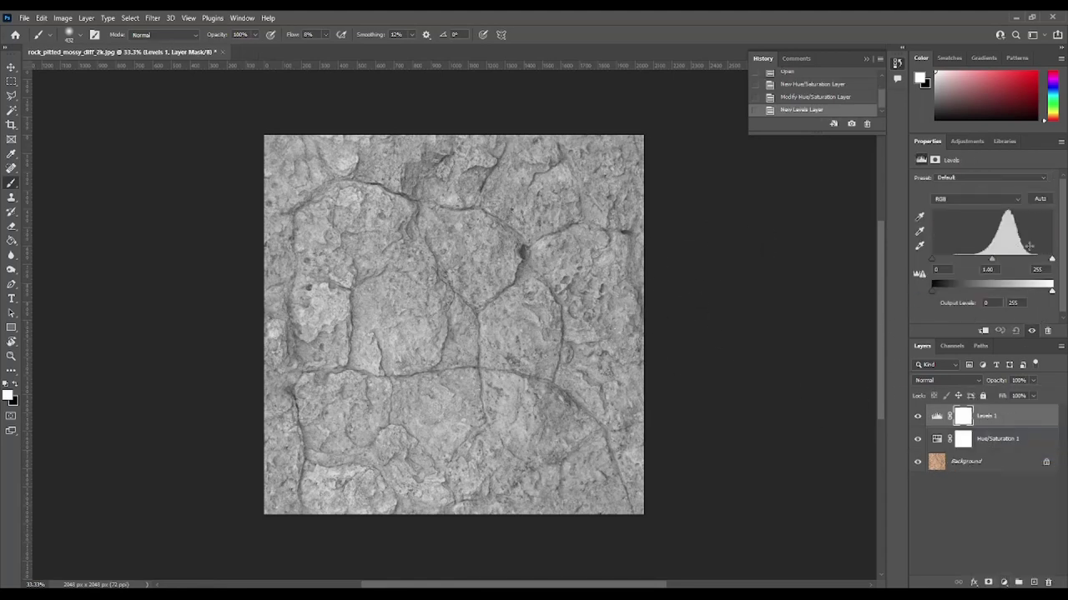
mouse_move(1051, 259)
left_mouse_down()
mouse_move(1001, 259)
mouse_move(1014, 260)
left_mouse_up()
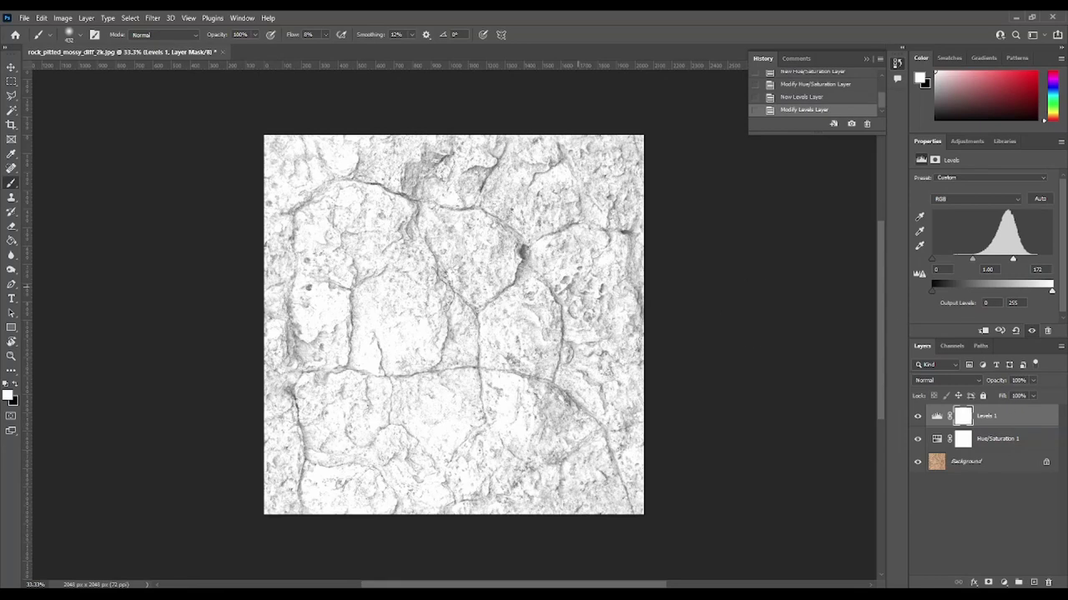
Delete the Levels and Hue/Saturation adjustment layers
key("Delete")
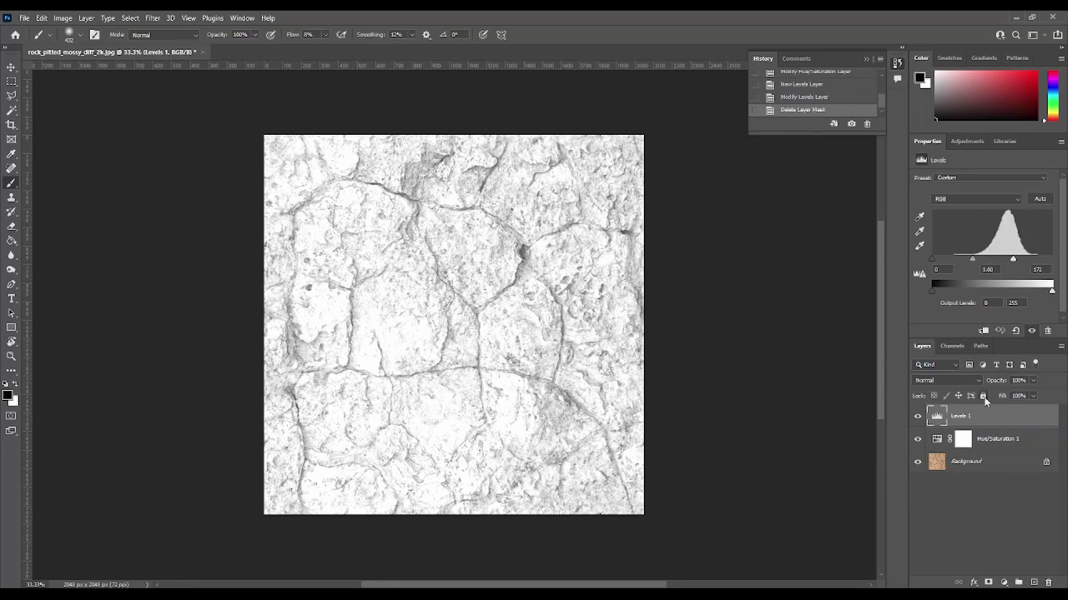
key("Delete")
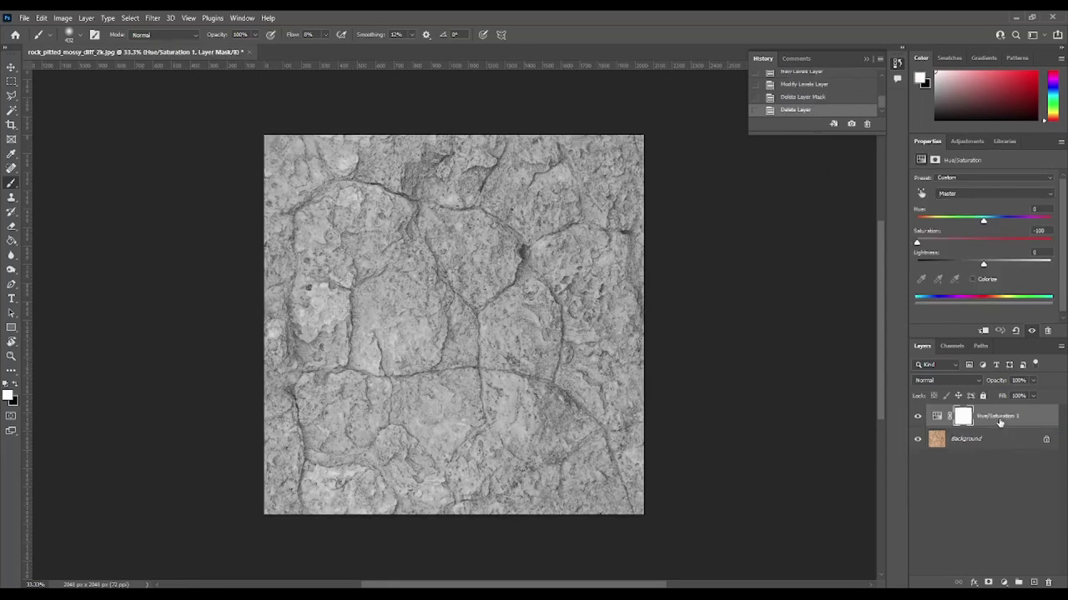
key("ctrl+2")
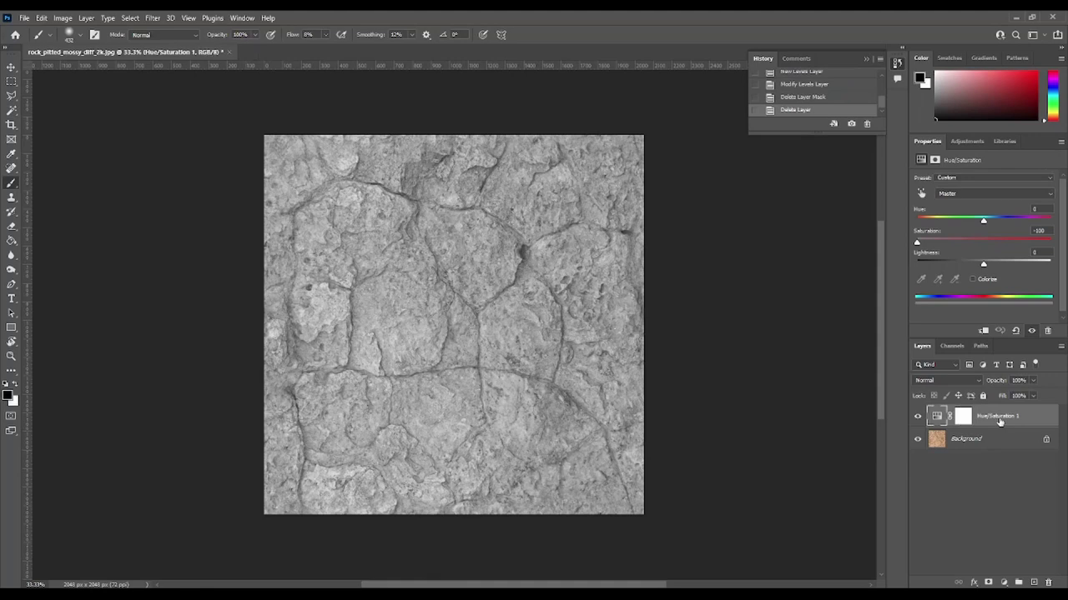
key("Delete")
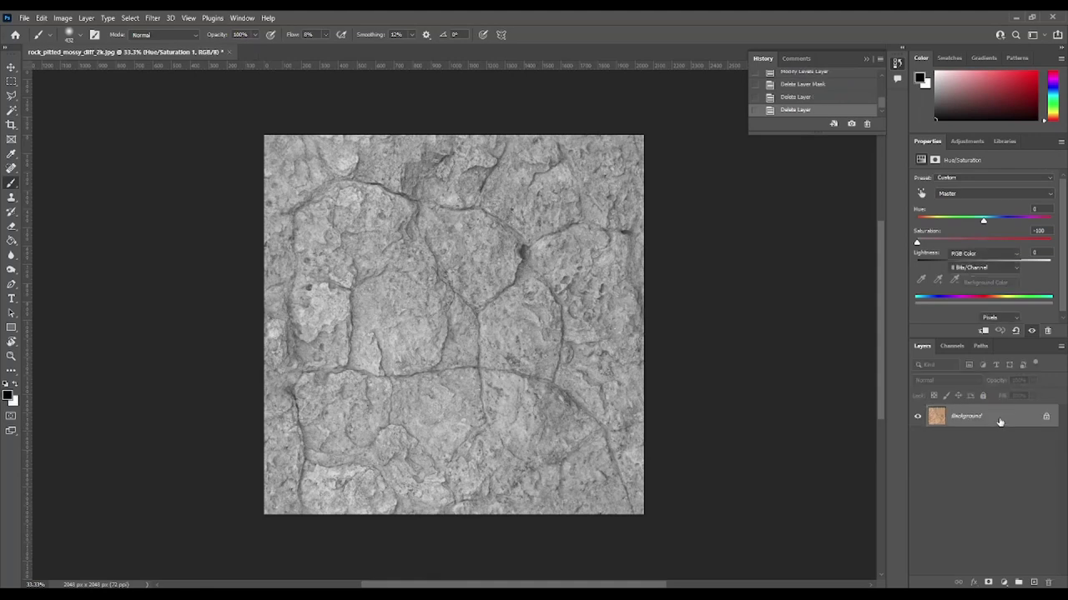
Add a mid-grey Solid Color fill layer (B=50) blended in Color mode
left_click(1003, 582)
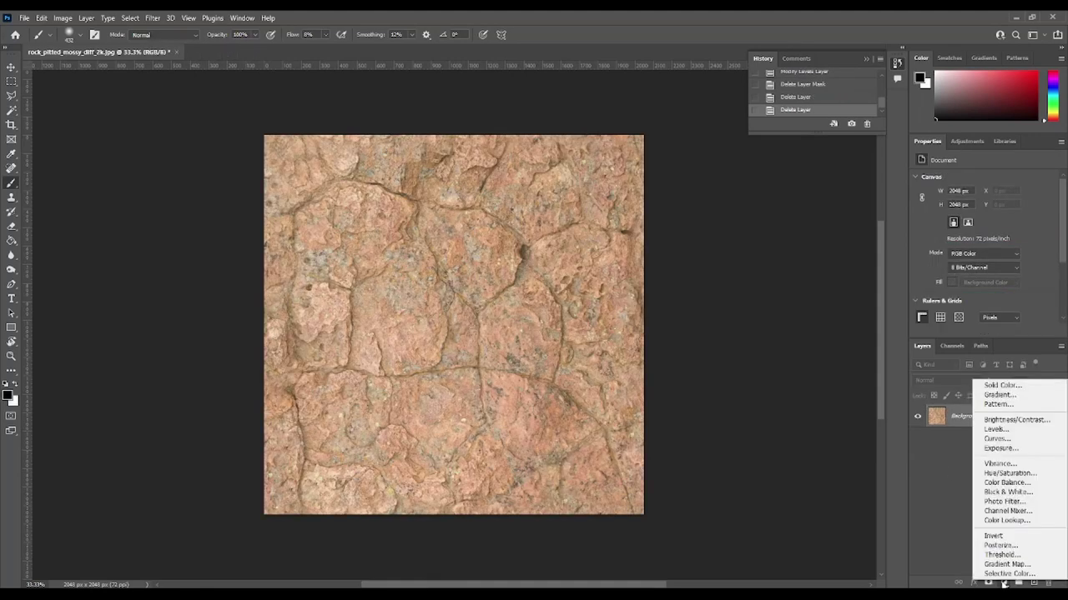
left_click(1005, 386)
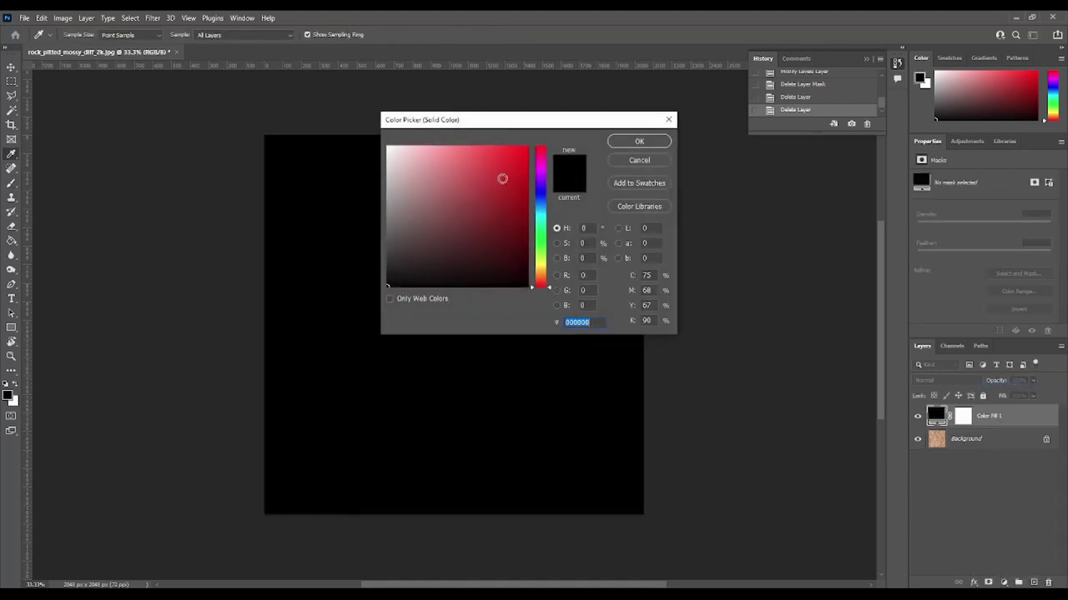
left_click(582, 259)
type("50")
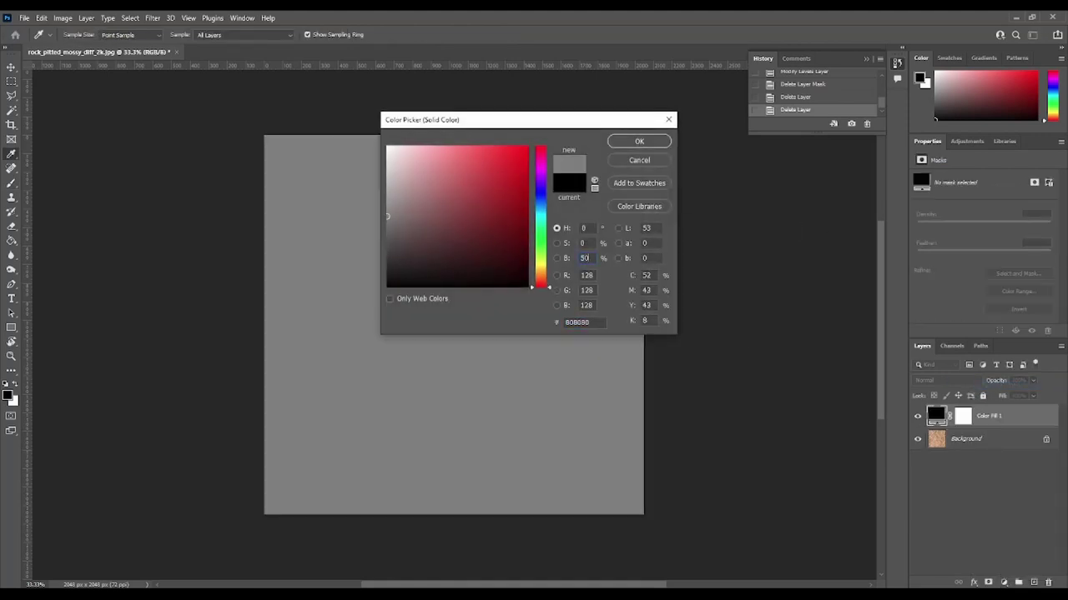
left_click(641, 143)
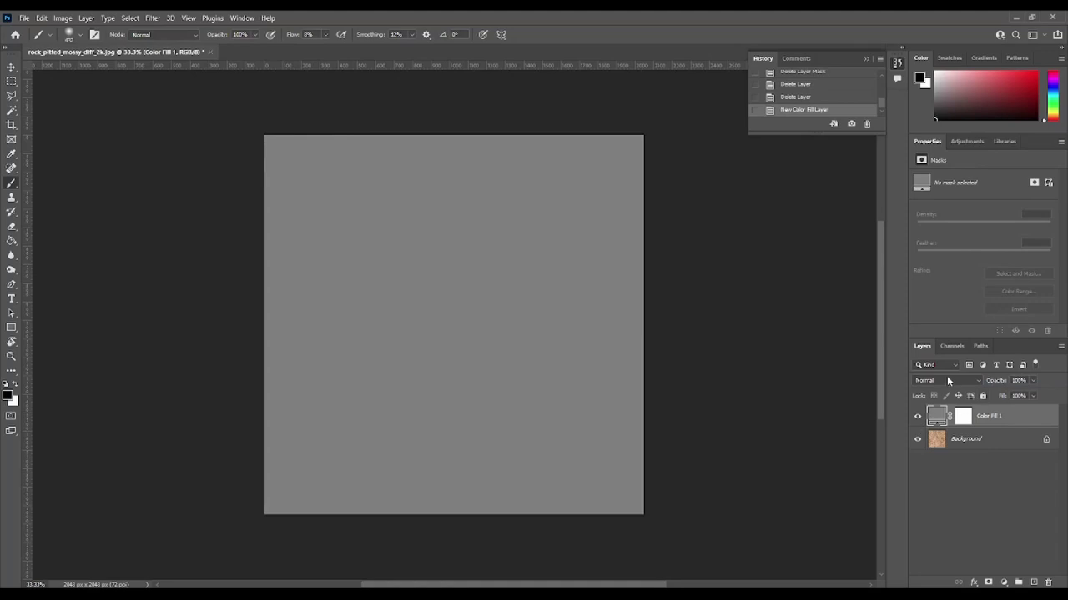
left_click(951, 380)
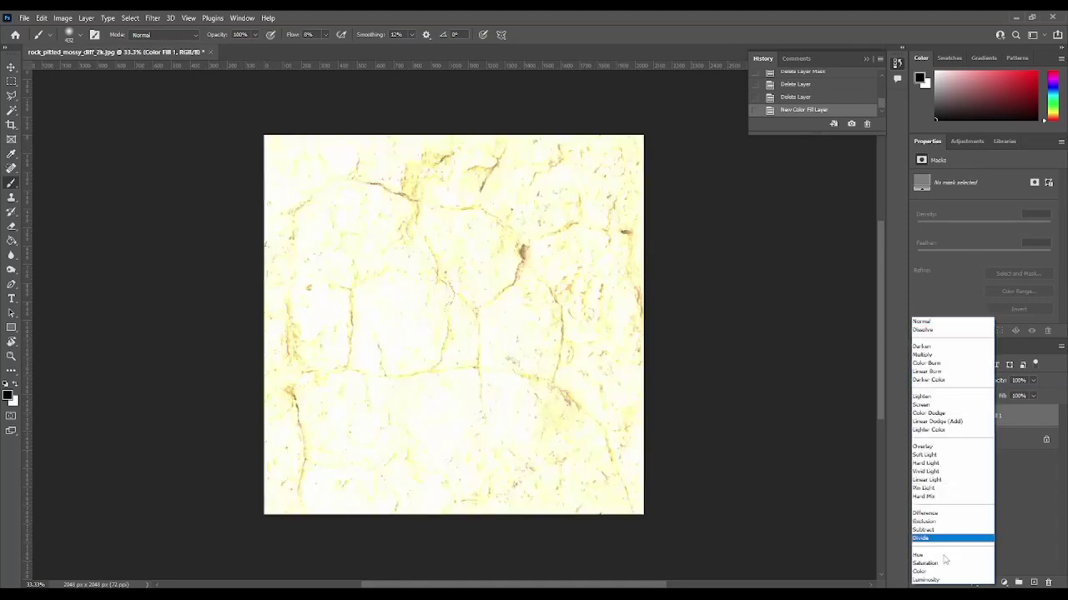
left_click(937, 572)
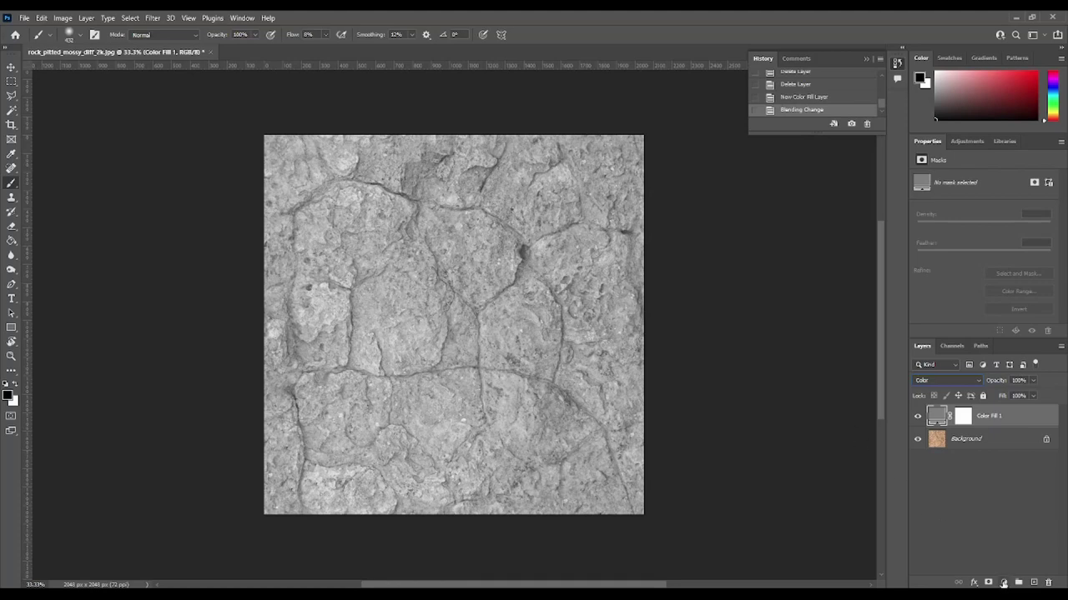
left_click(1004, 583)
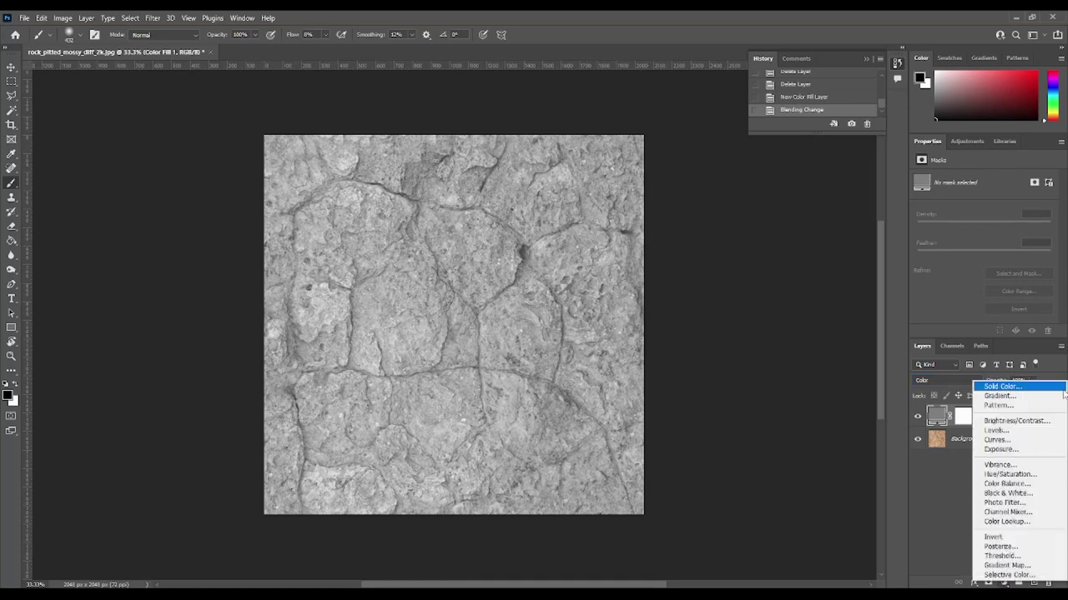
Add a Levels adjustment layer with black input 53 and white input 229
left_click(1001, 430)
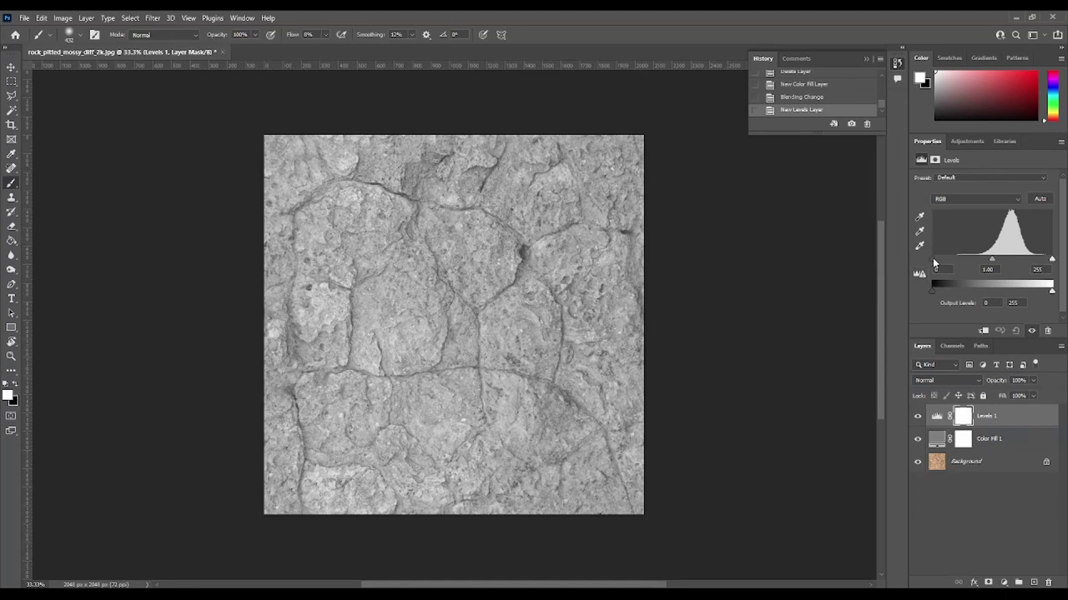
left_click_drag(932, 259, 960, 261)
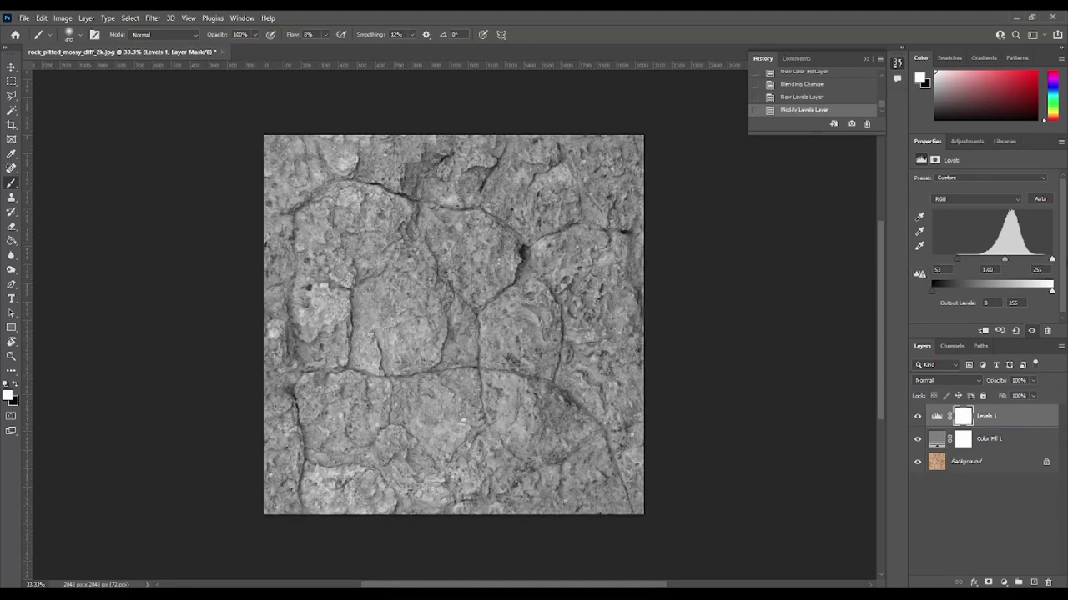
left_click_drag(1051, 262, 1040, 261)
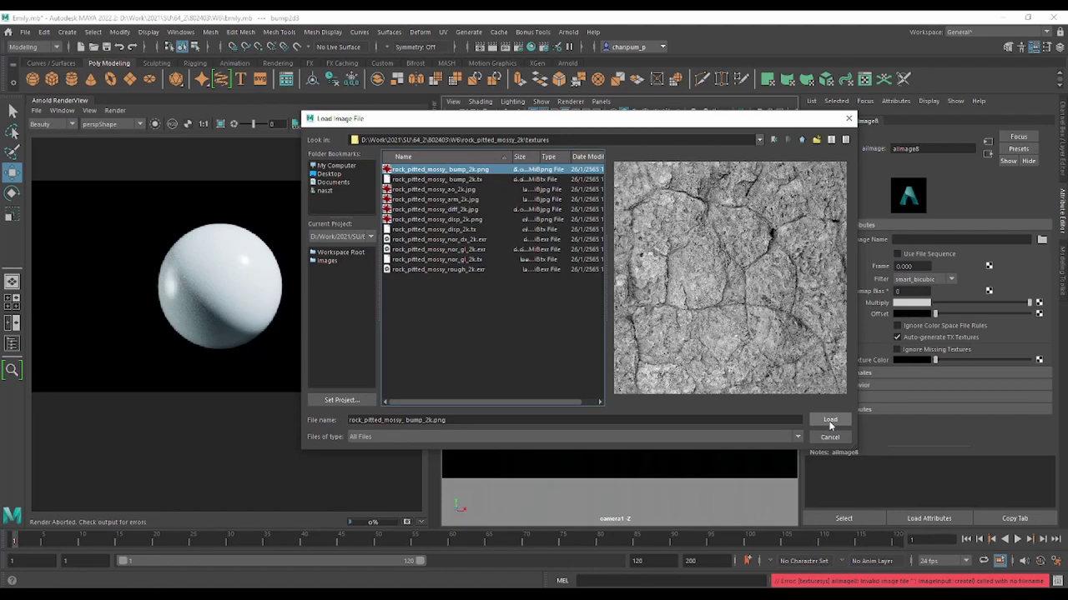
Load rock_pitted_mossy_bump_2k.png into aiImage8 and restart the interactive Arnold render
left_click(830, 421)
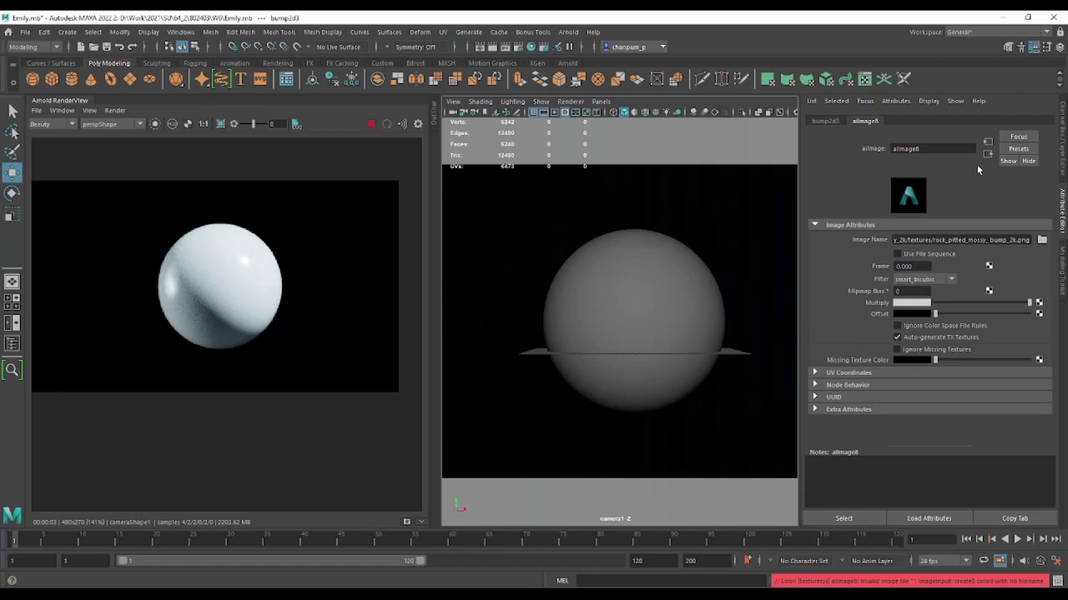
left_click(988, 156)
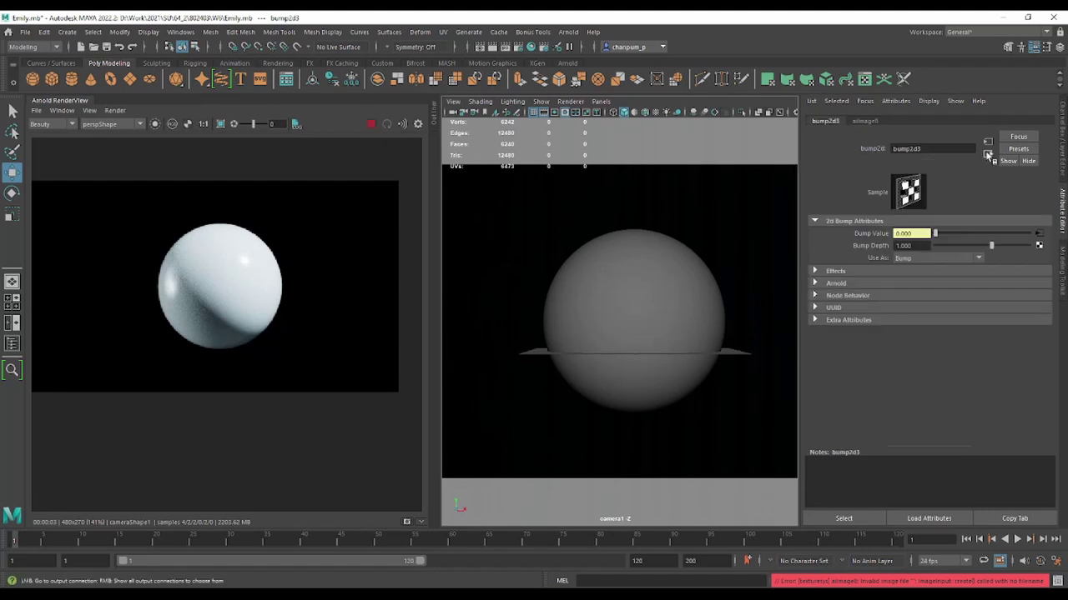
left_click(371, 125)
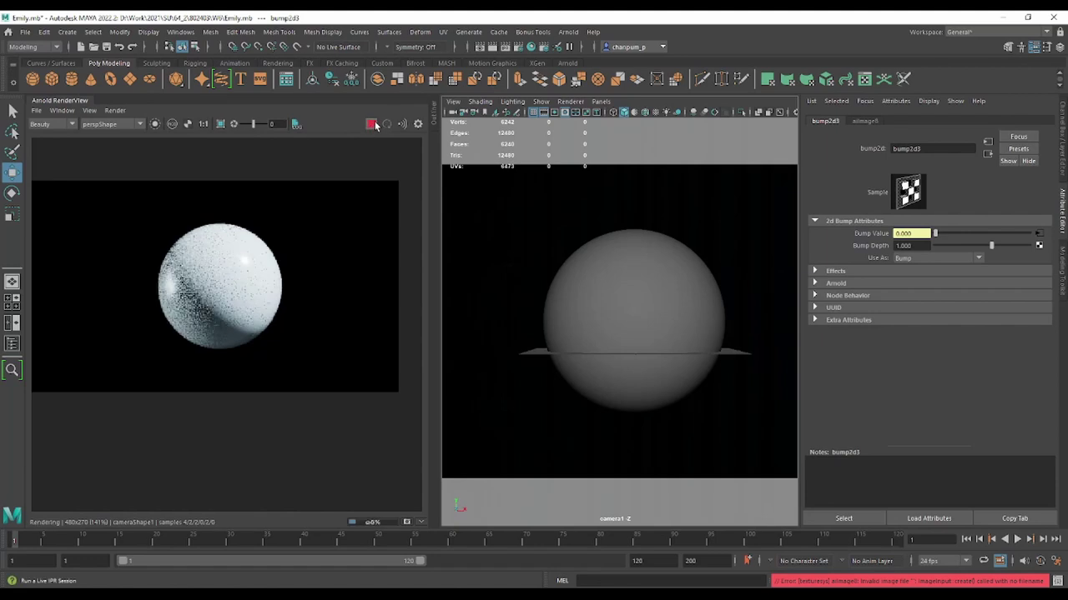
left_click(665, 297)
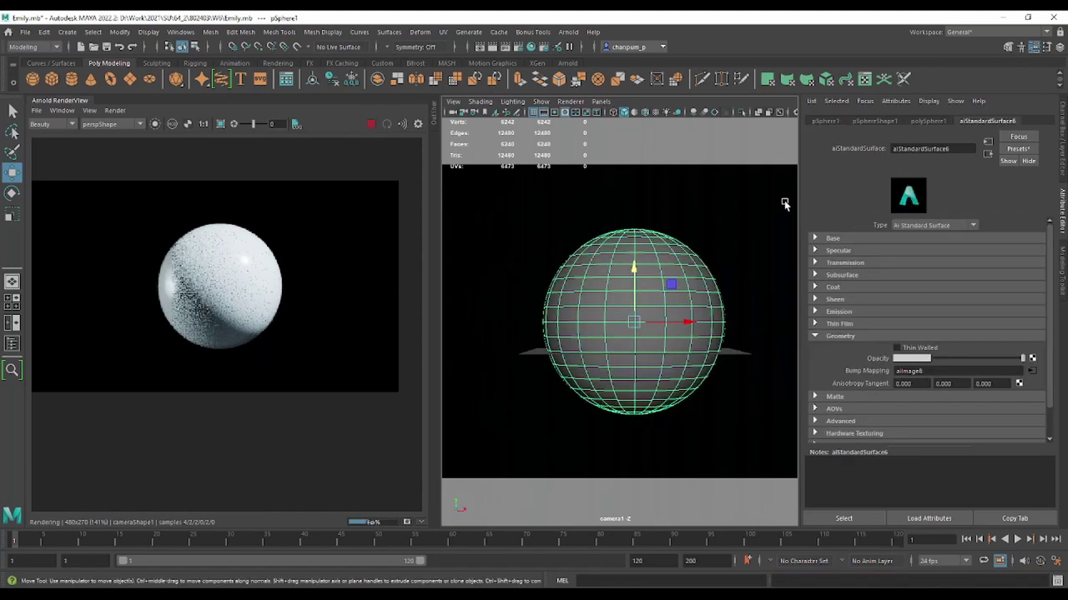
left_click(1031, 372)
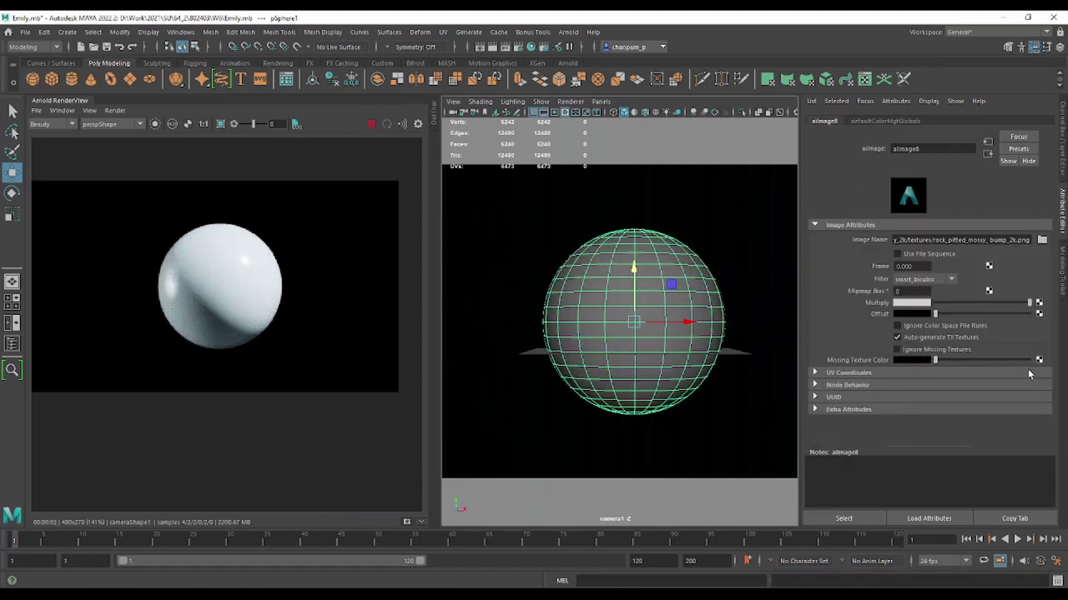
left_click(371, 125)
left_click(210, 32)
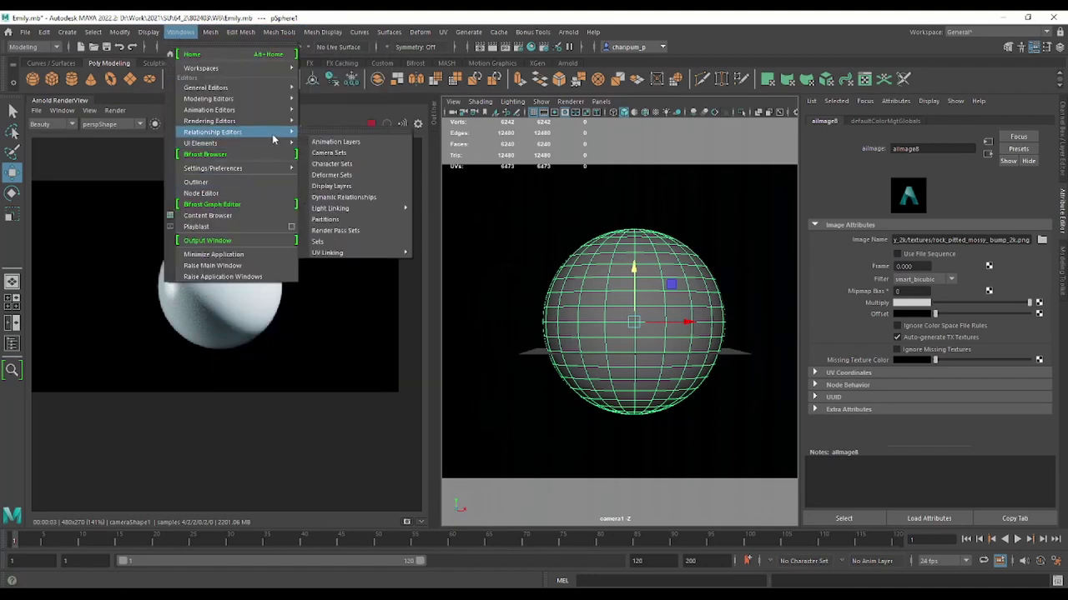
mouse_move(226, 110)
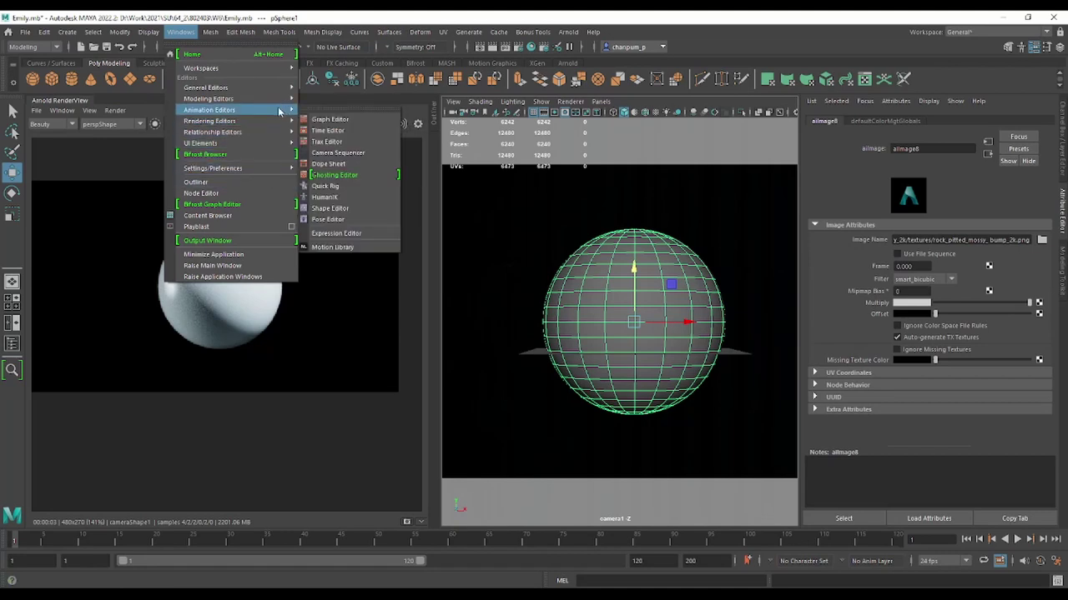
Open the Hypershade and position it over the viewport
left_click(332, 141)
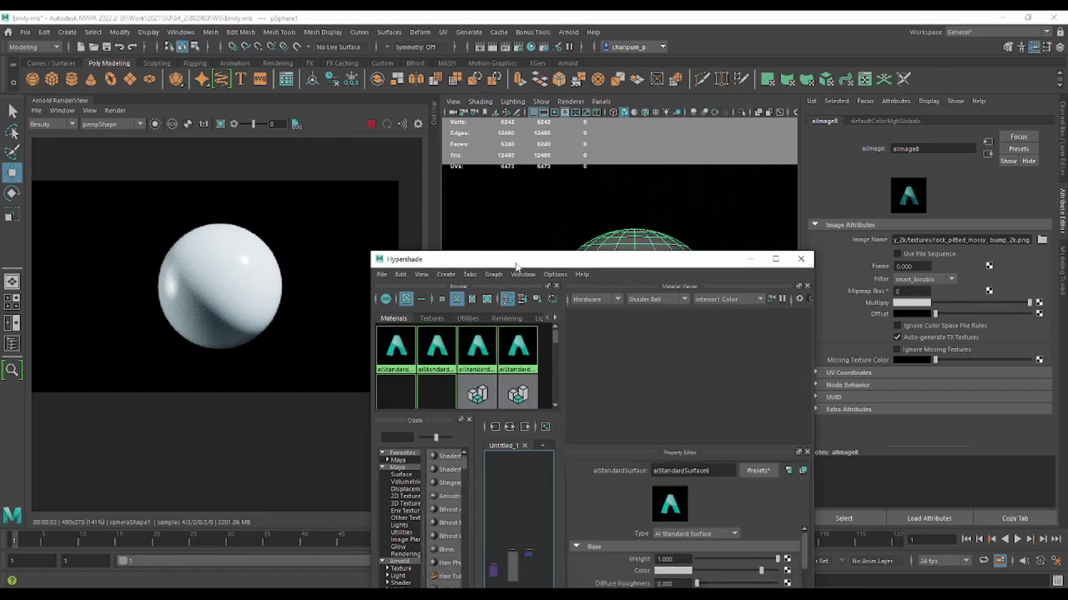
left_click_drag(516, 265, 467, 162)
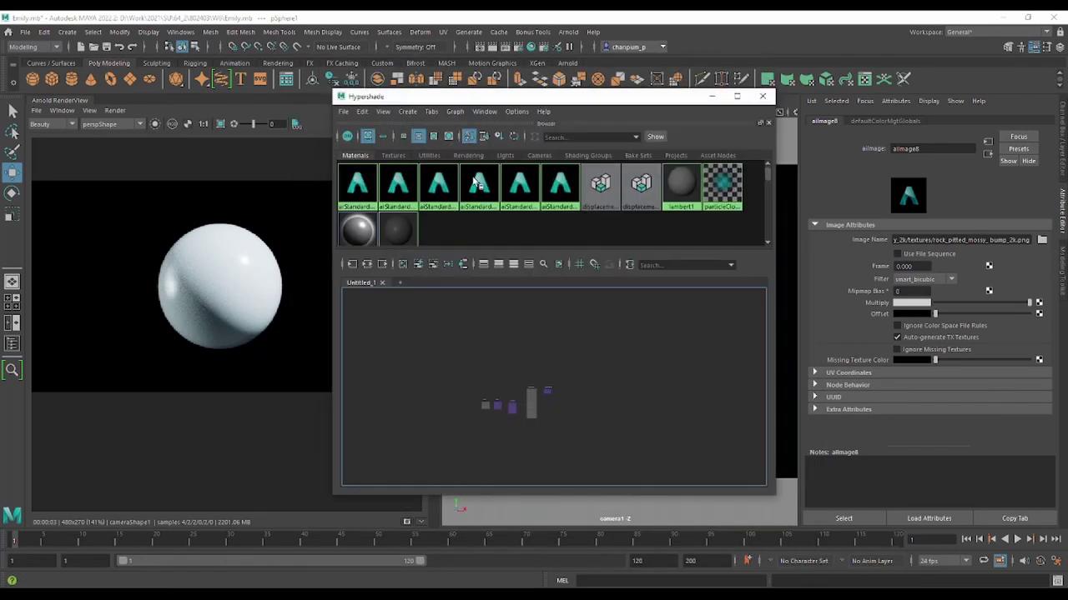
key("f")
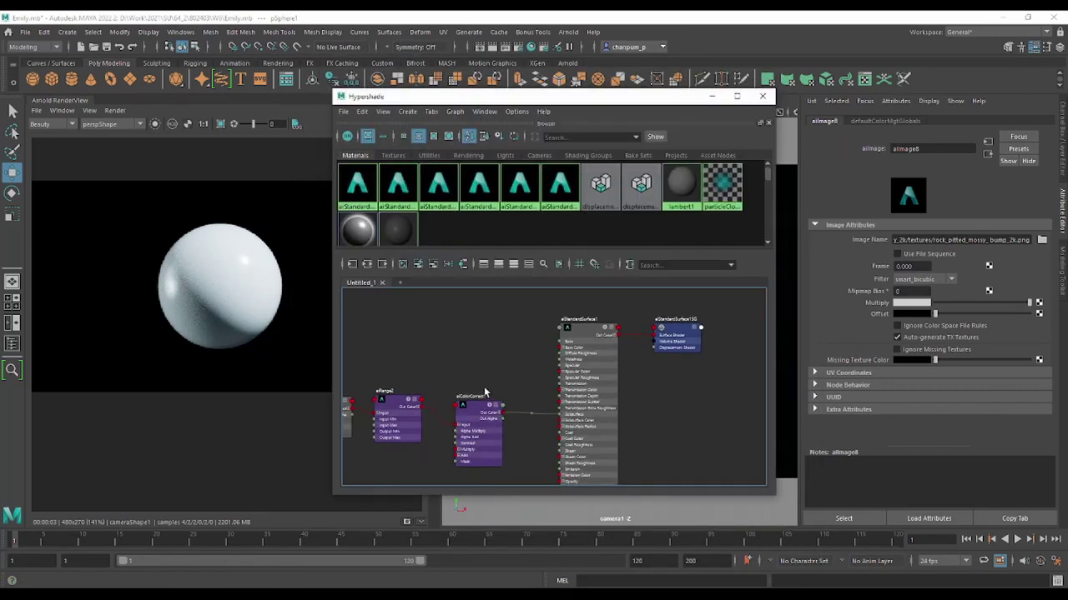
scroll(484, 386, "up", 5)
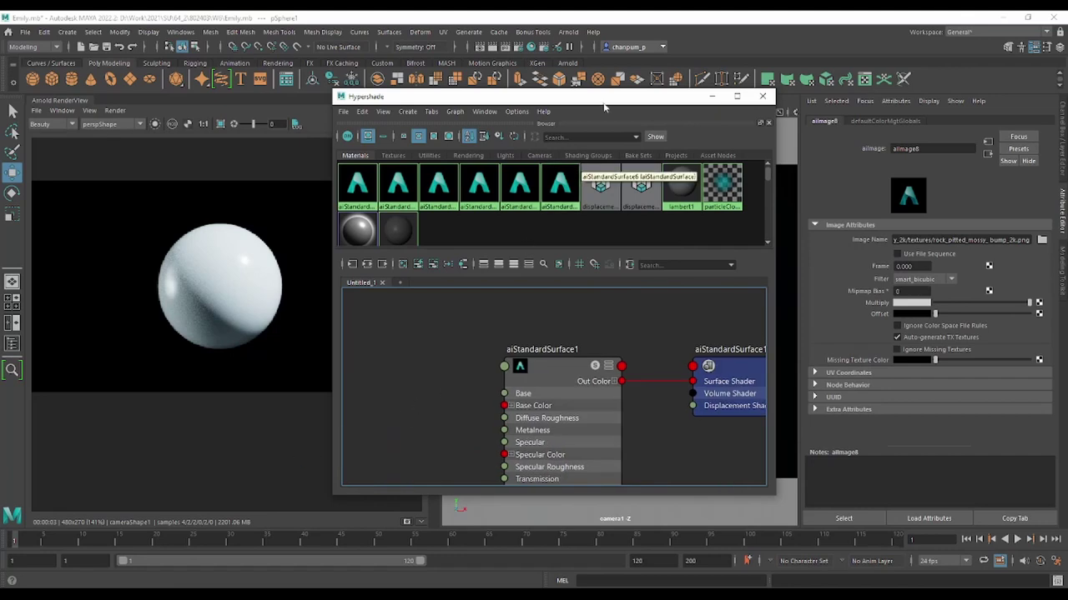
left_click_drag(605, 108, 314, 101)
Graph the sphere shading group's input network, select aiImage8, and re-render the sphere
left_click(73, 257)
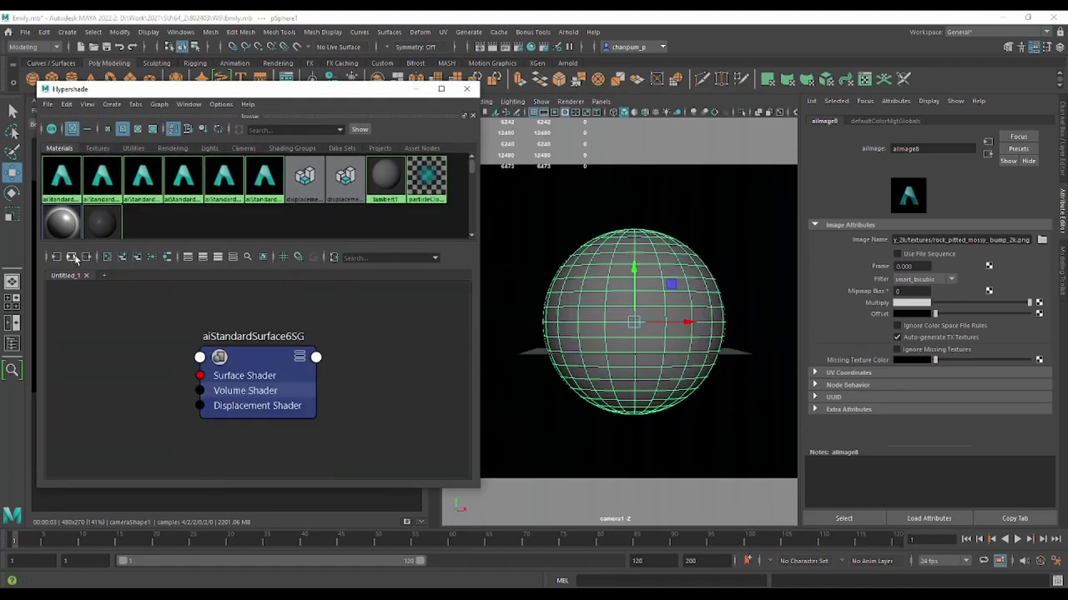
left_click(258, 394)
left_click(72, 257)
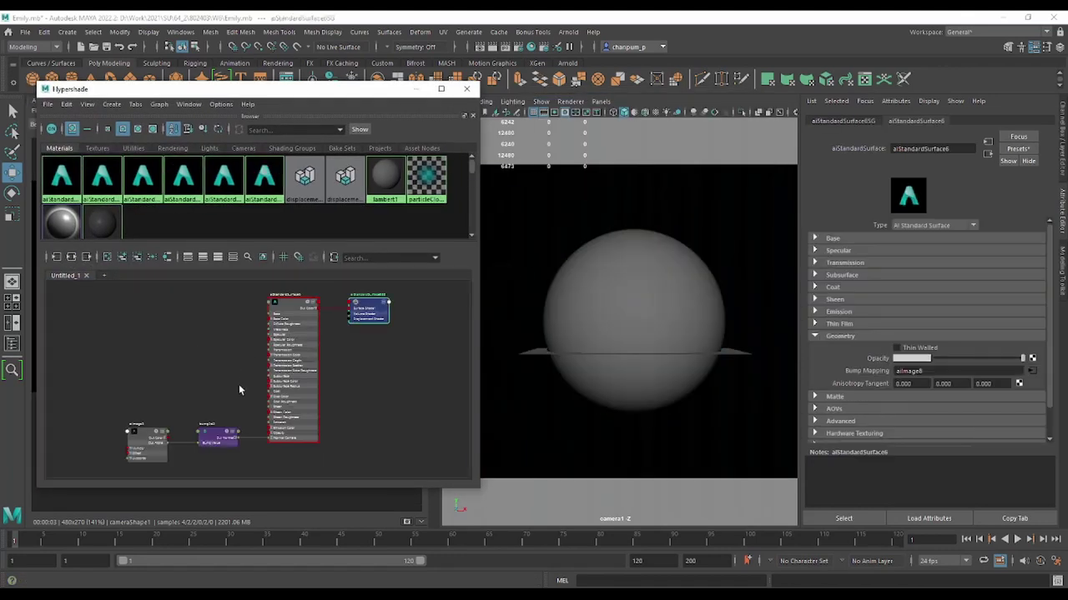
scroll(248, 358, "up", 5)
mouse_move(297, 386)
middle_mouse_down()
mouse_move(326, 399)
mouse_move(434, 333)
middle_mouse_up()
middle_click_drag(236, 434, 372, 439)
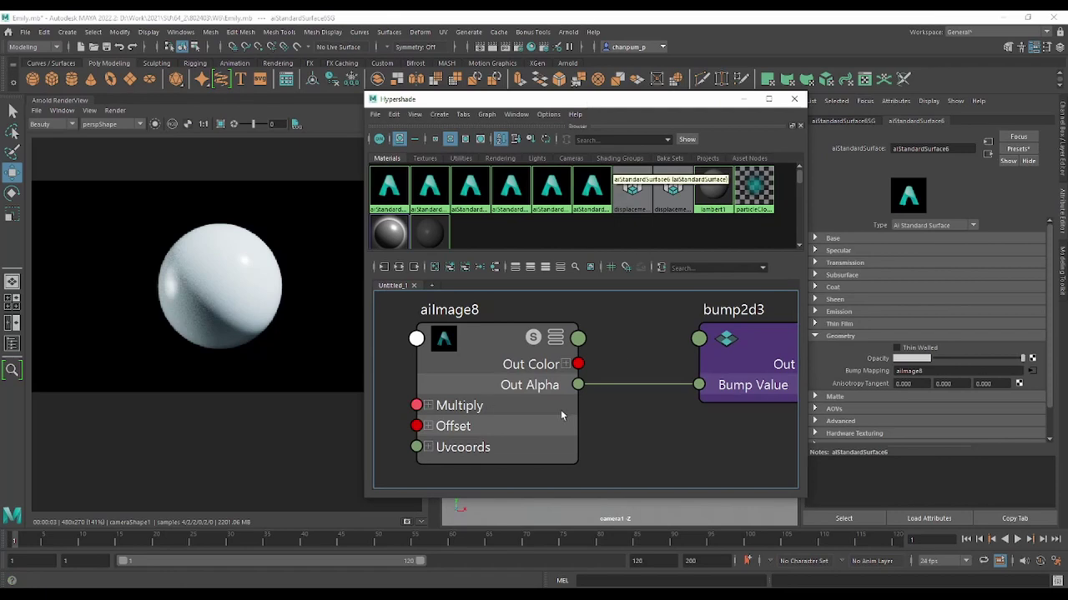
left_click(486, 333)
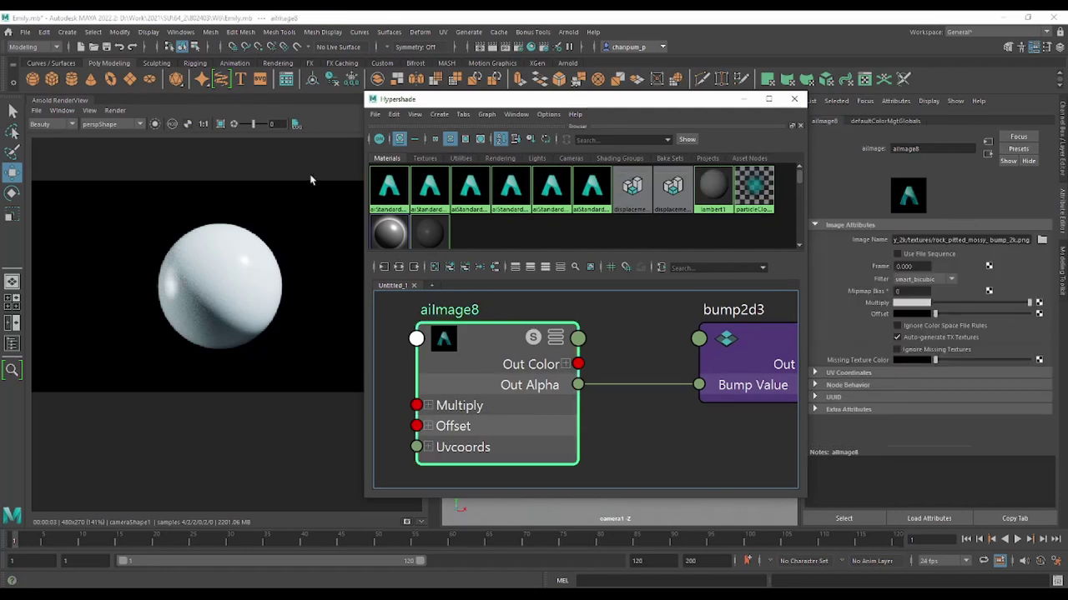
left_click(157, 125)
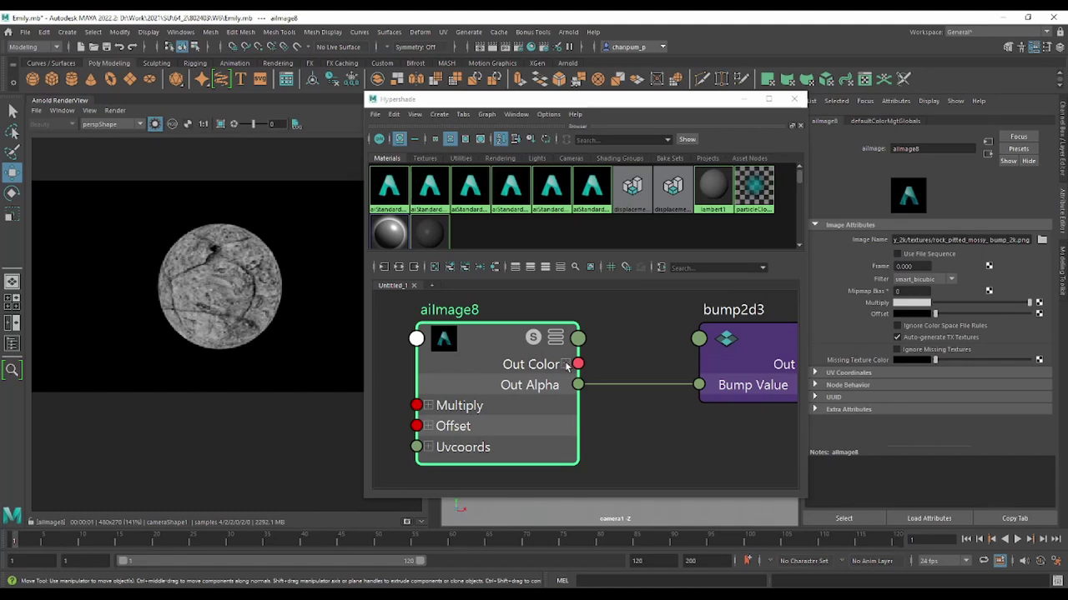
Connect aiImage8's Out Color R to bump2d3's Bump Value in place of Out Alpha
left_click(566, 364)
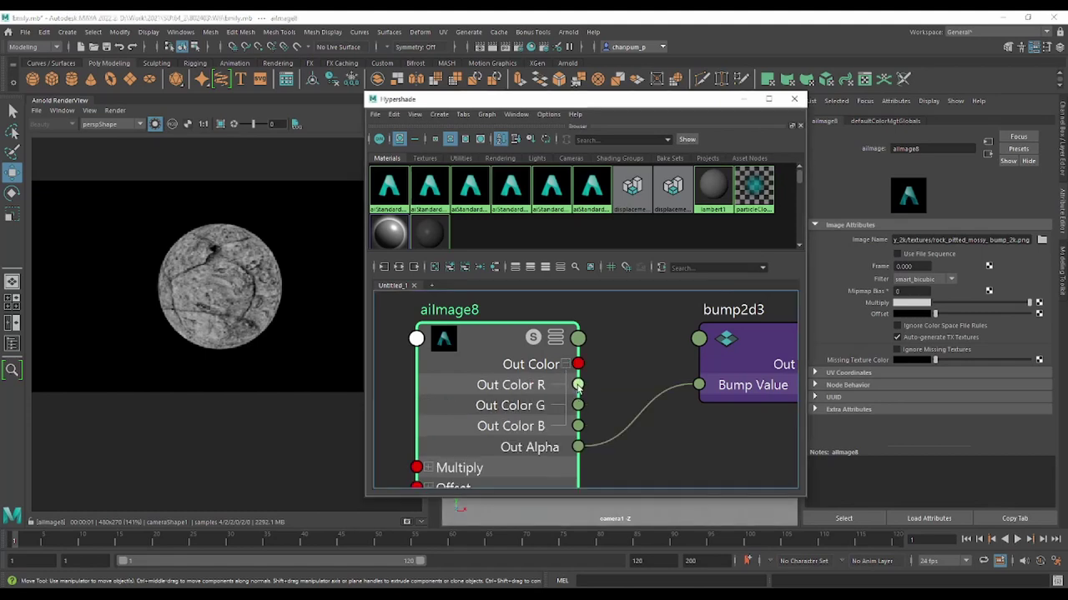
left_click_drag(582, 388, 699, 384)
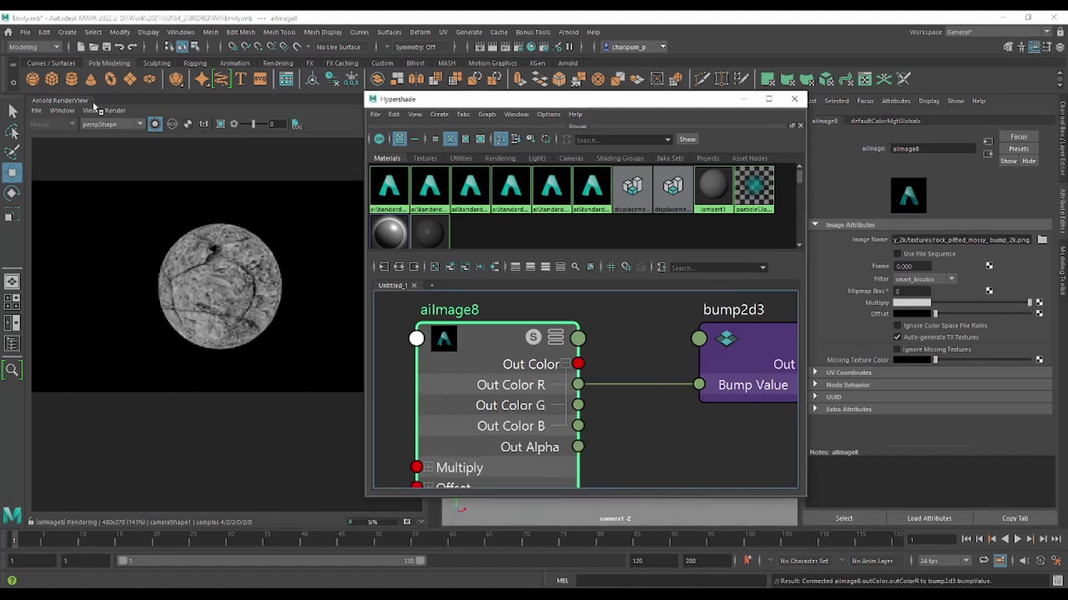
scroll(359, 310, "up", 2)
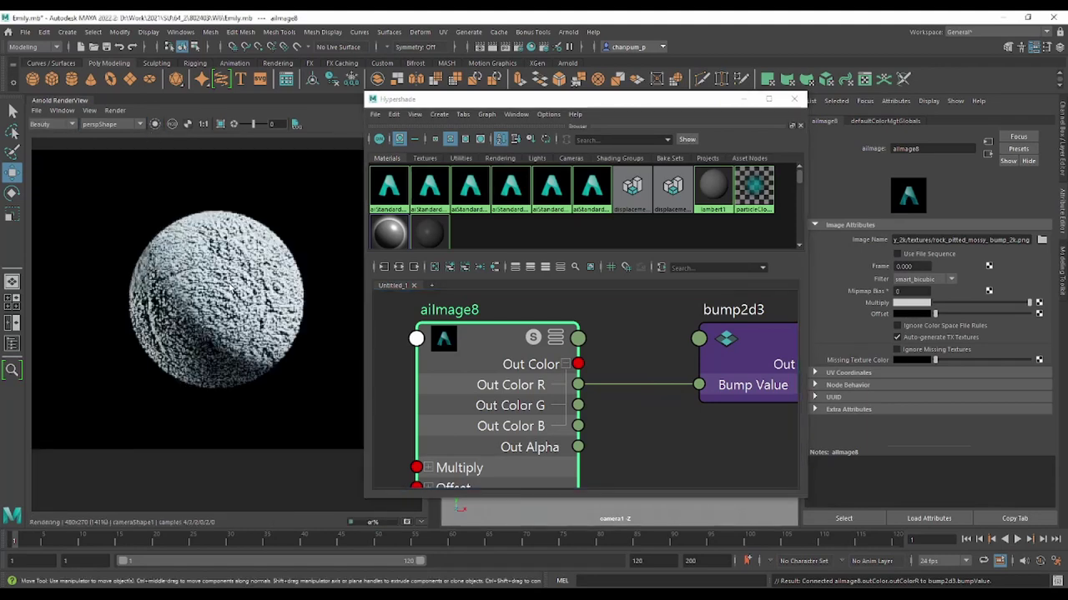
scroll(359, 310, "up", 2)
scroll(360, 308, "down", 2)
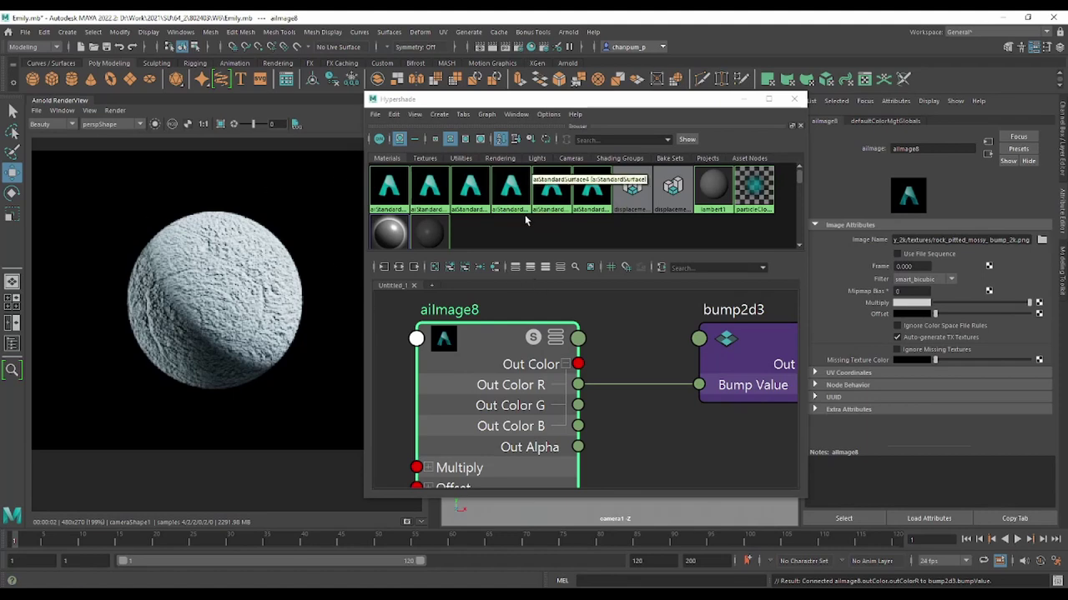
Minimize Hypershade and bring up bump2d3's settings in the Attribute Editor
left_click(743, 100)
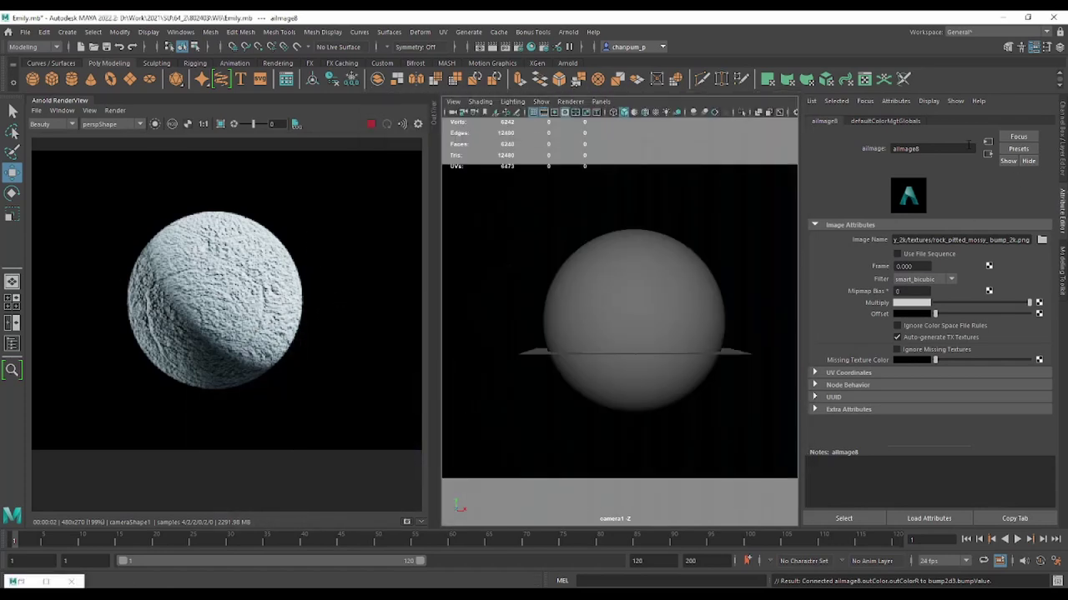
left_click(988, 154)
left_click(987, 156)
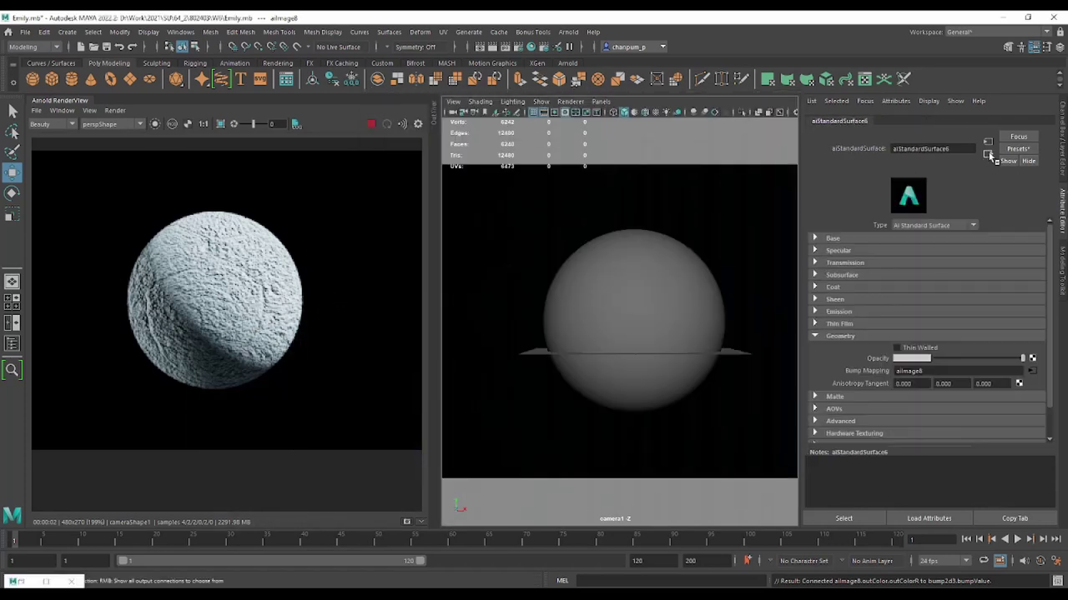
left_click(1032, 372)
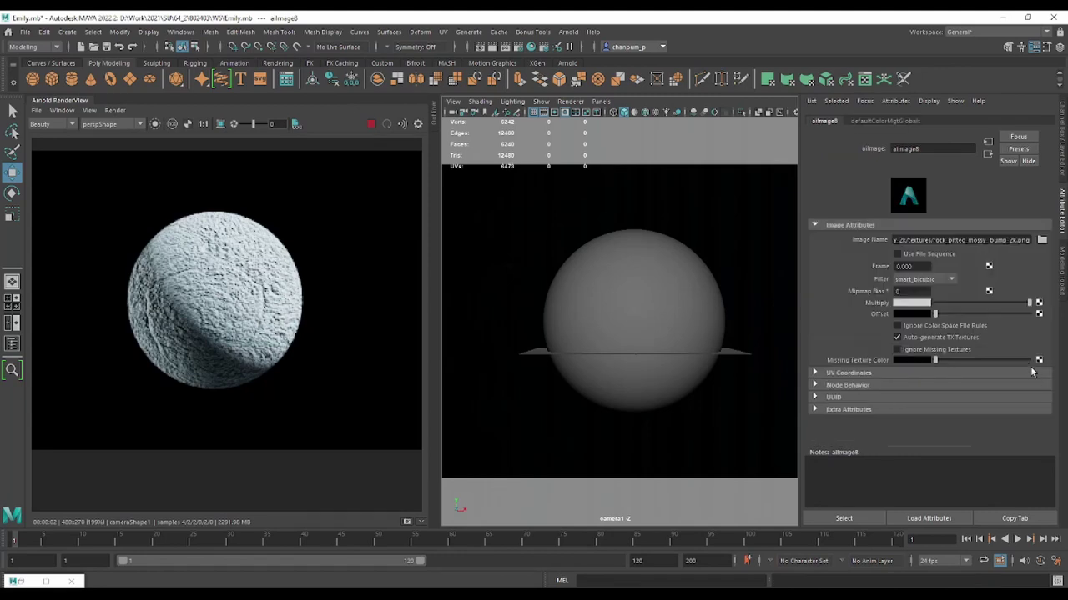
left_click(987, 155)
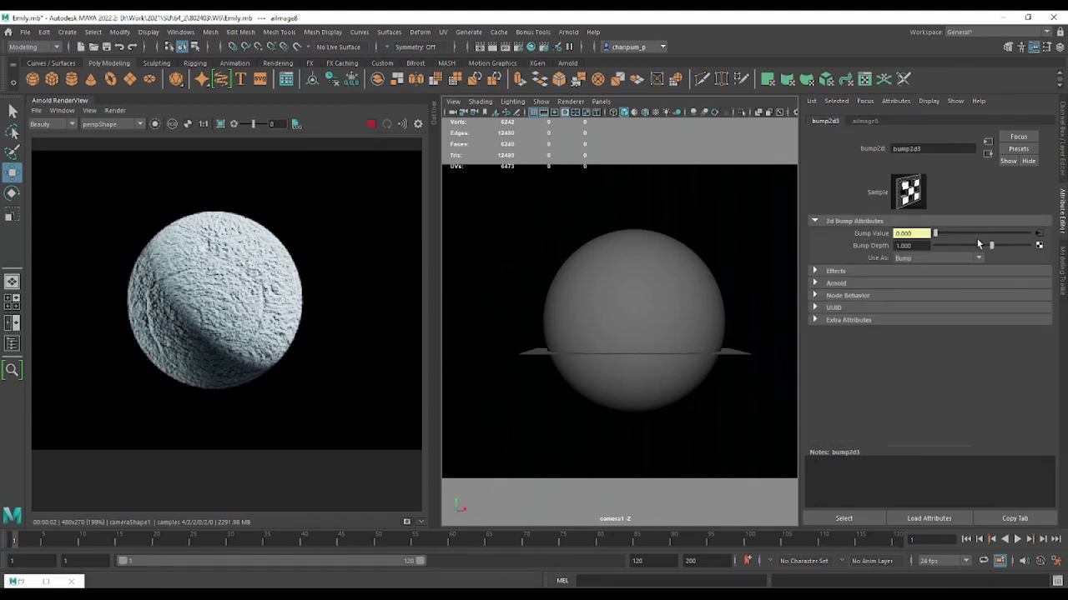
Try a stronger and a 0.1 Bump Depth on bump2d3, then settle on 1 and re-render
mouse_move(993, 248)
left_mouse_down()
mouse_move(1006, 247)
mouse_move(968, 248)
left_mouse_up()
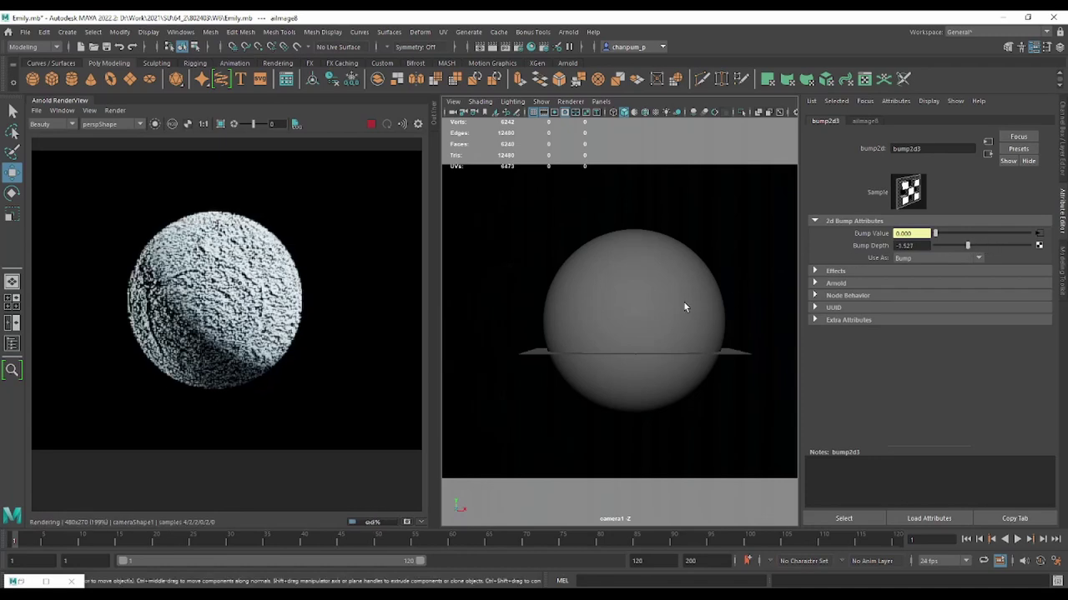
type("0.1")
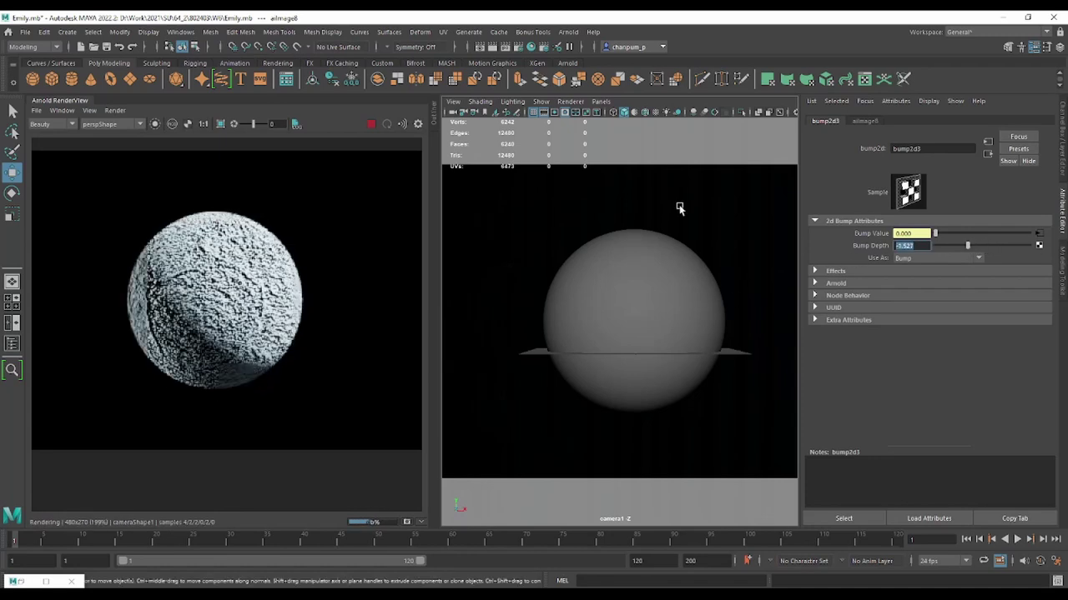
key("Return")
key("Return")
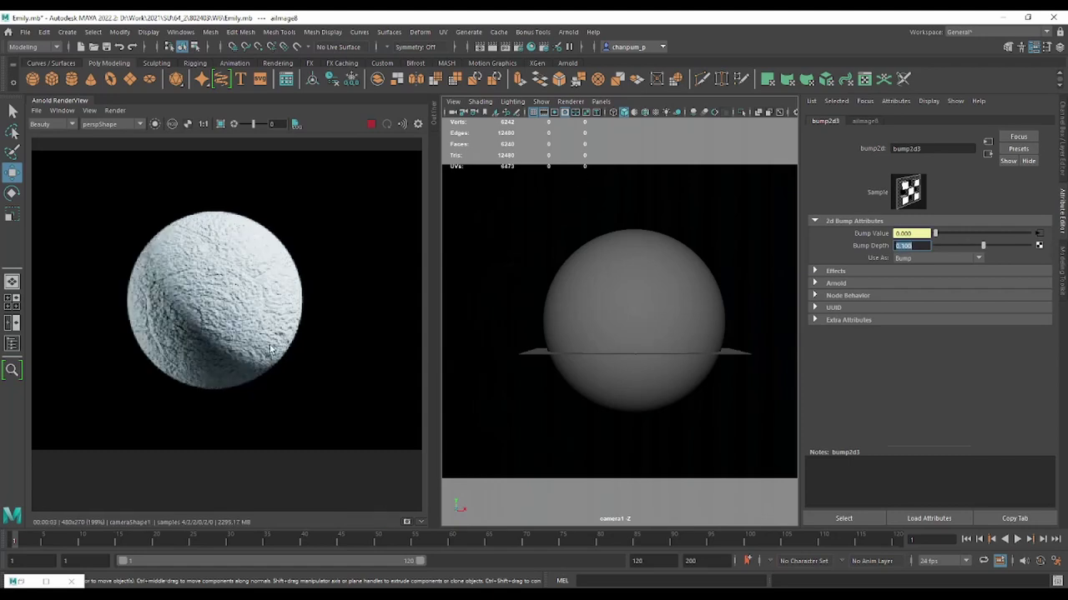
scroll(237, 297, "up", 4)
scroll(233, 279, "down", 3)
scroll(232, 273, "up", 1)
middle_click_drag(232, 273, 242, 296)
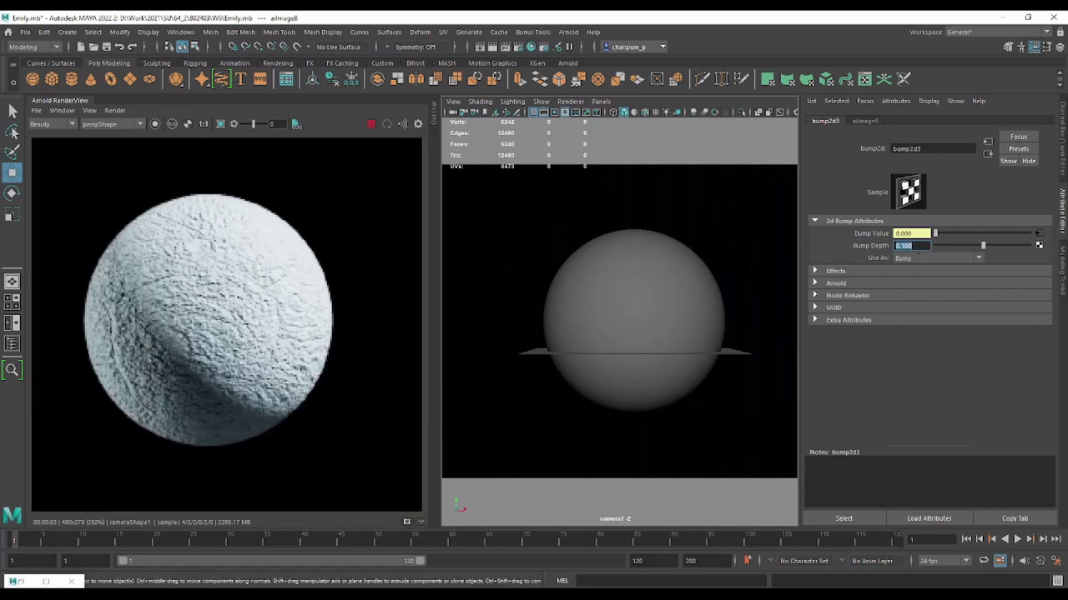
type("1")
key("Return")
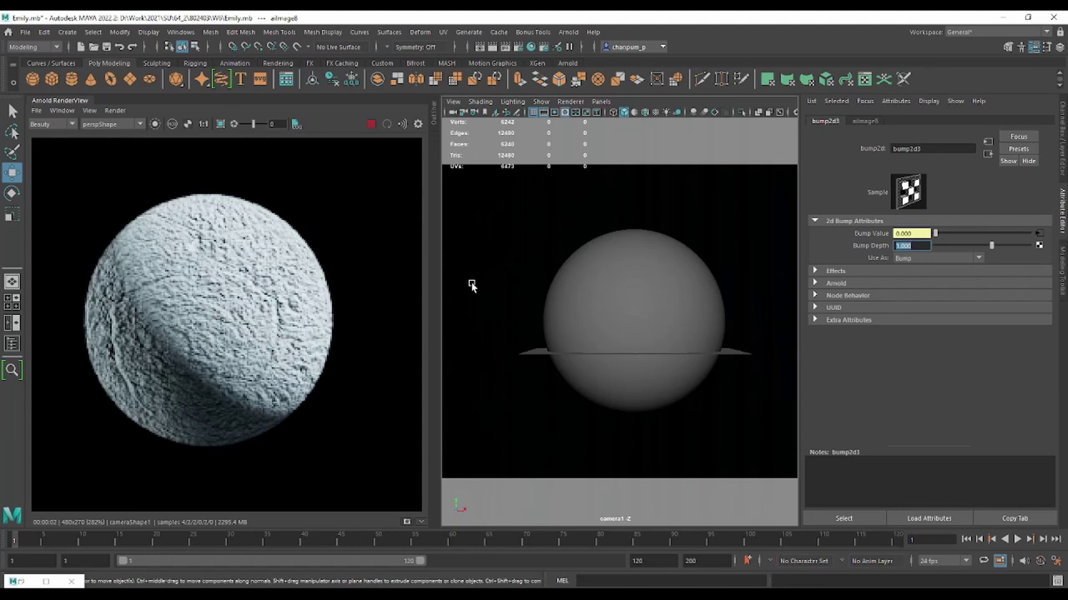
key("Return")
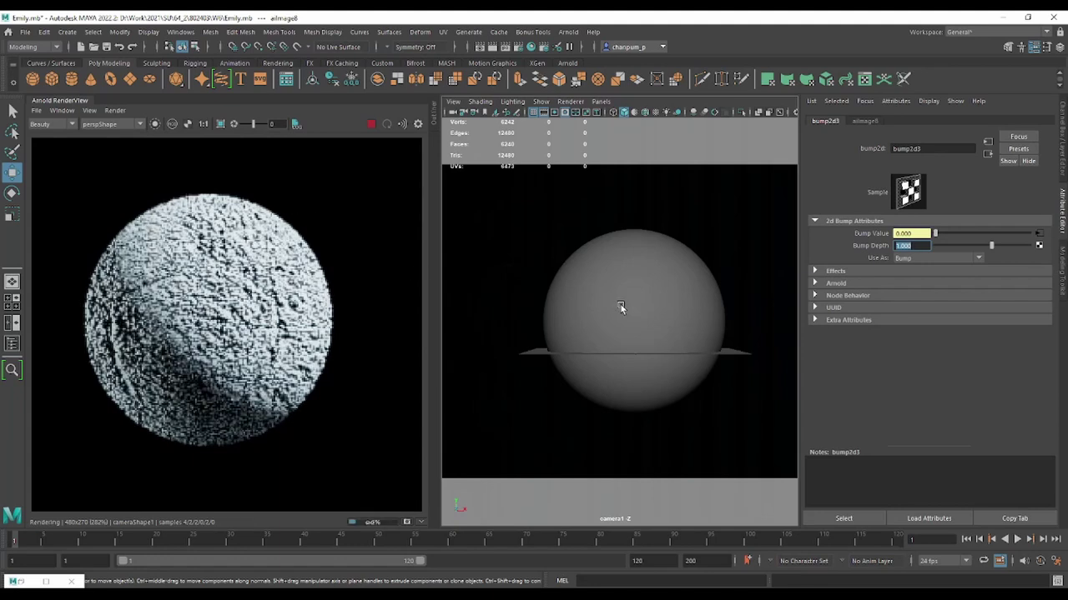
left_click(599, 335)
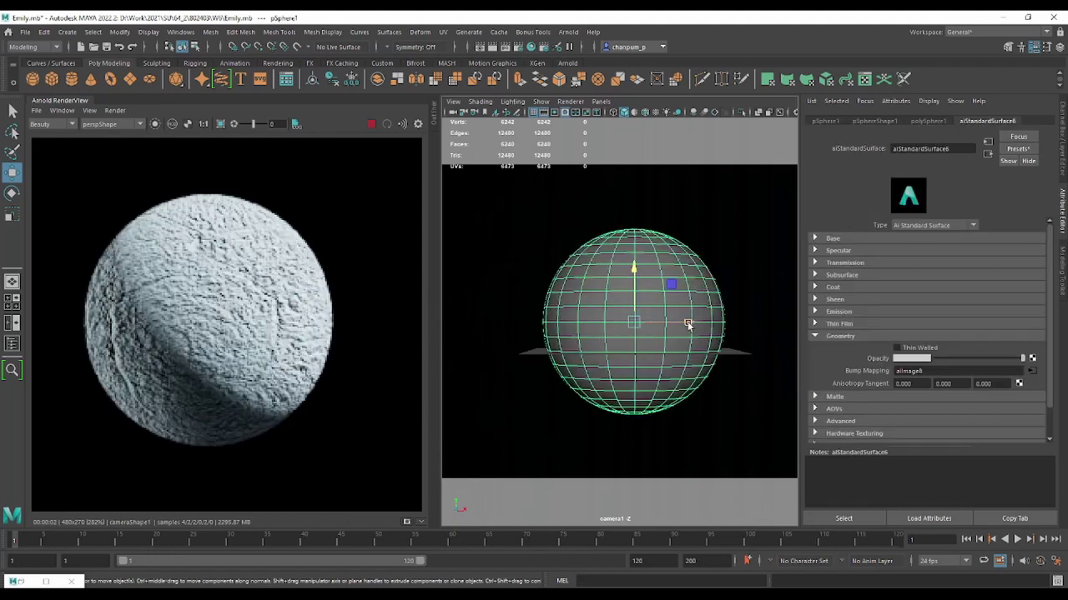
Move pSphere1 left along X and duplicate it with Ctrl+D into pSphere2
scroll(242, 360, "down", 3)
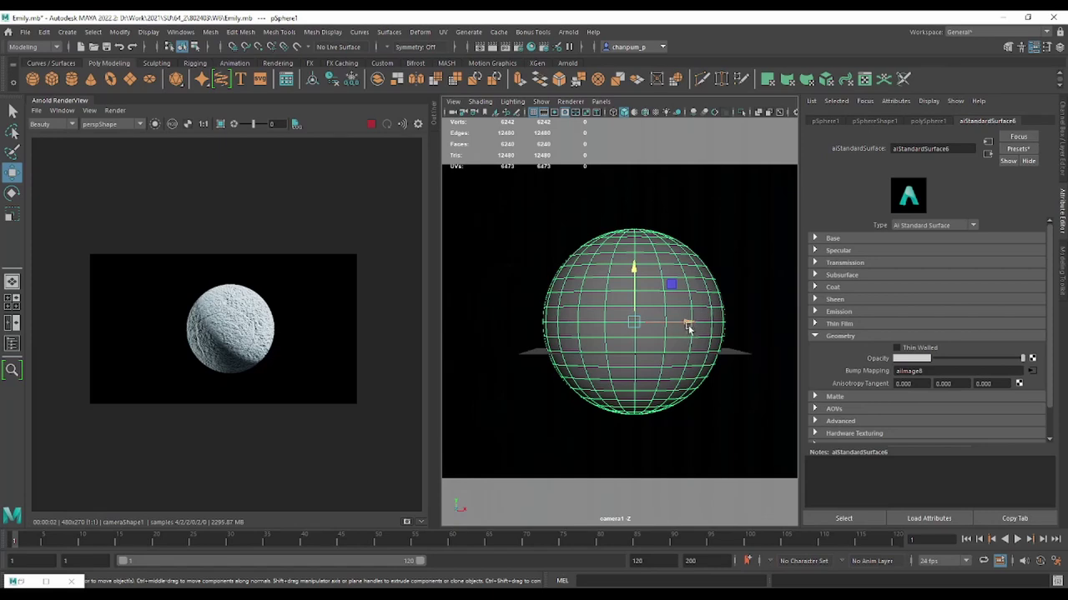
mouse_move(668, 324)
left_mouse_down()
mouse_move(512, 316)
mouse_move(785, 320)
left_mouse_up()
key("ctrl+d")
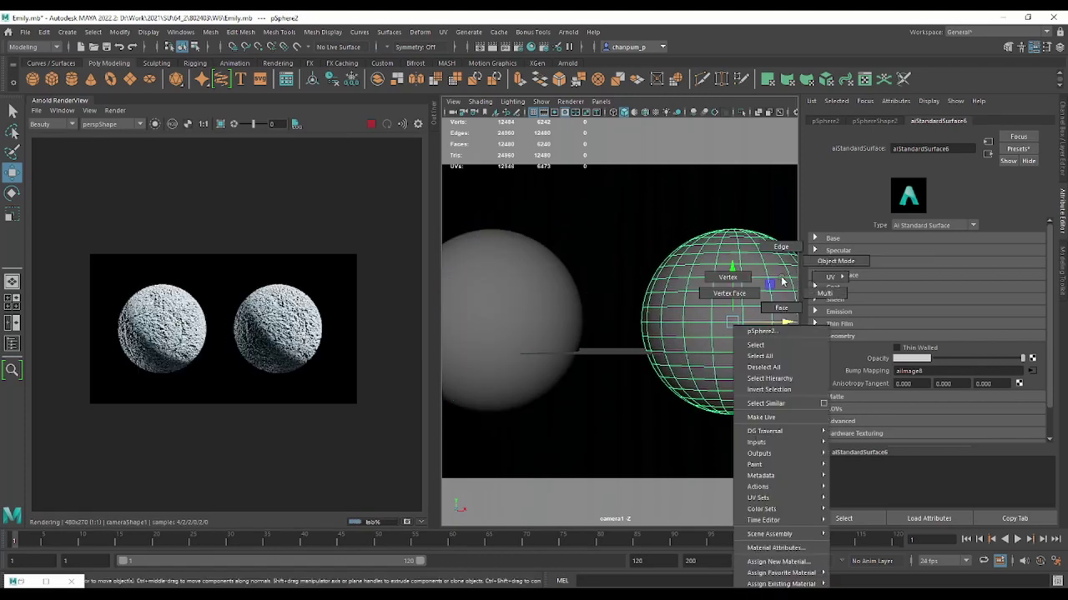
Assign a new Arnold aiStandardSurface (aiStandardSurface7) to pSphere2 and restore Hypershade
right_click(784, 280)
left_click(777, 561)
left_click(685, 152)
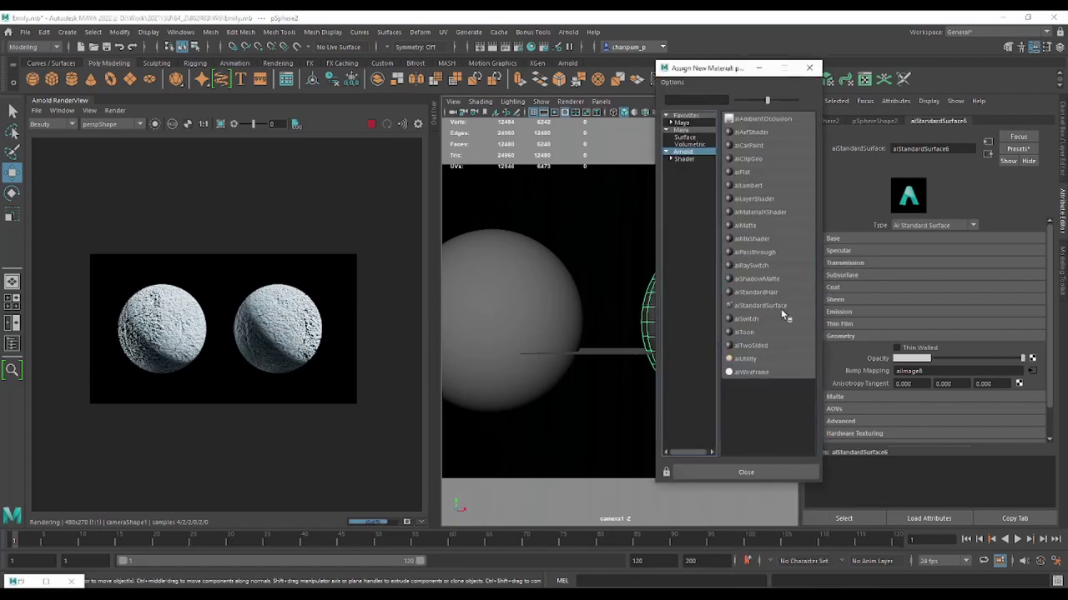
left_click(781, 309)
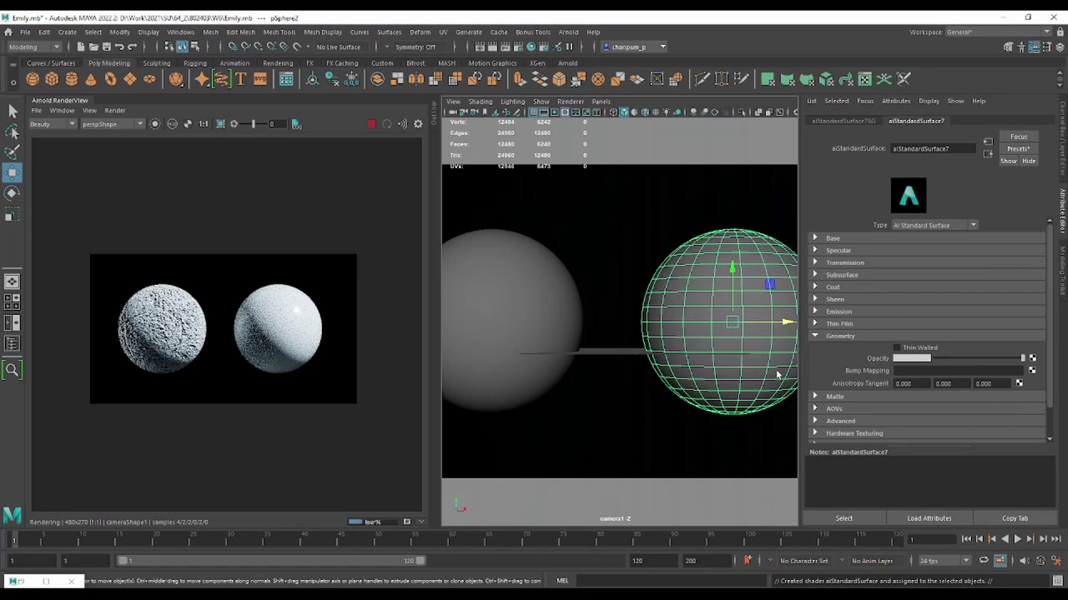
left_click(24, 582)
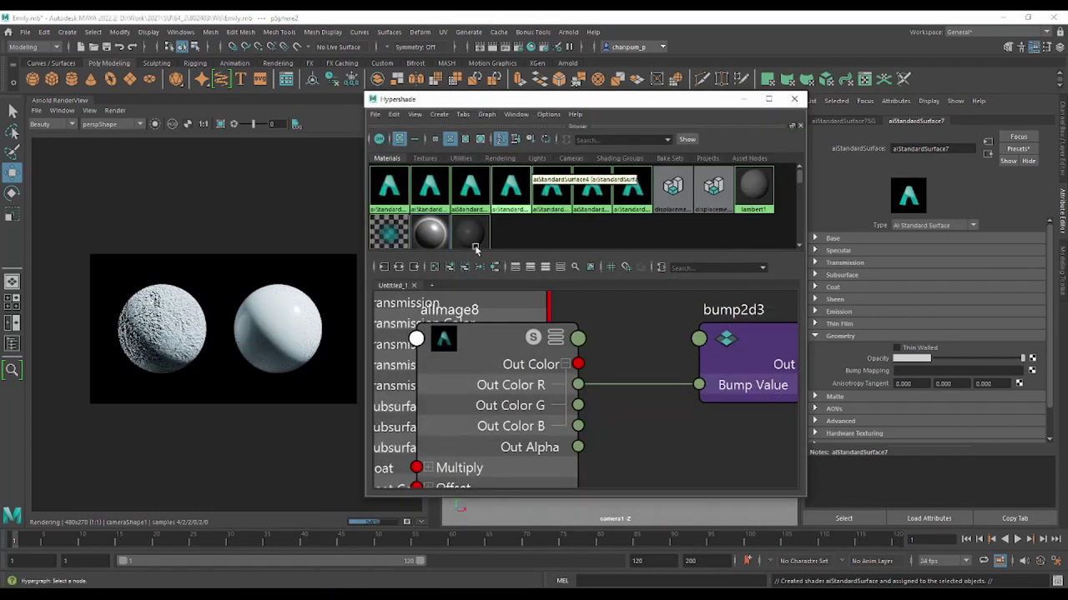
Graph aiStandardSurface7's shading network and create an aiNormalMap node beside it
left_click(401, 269)
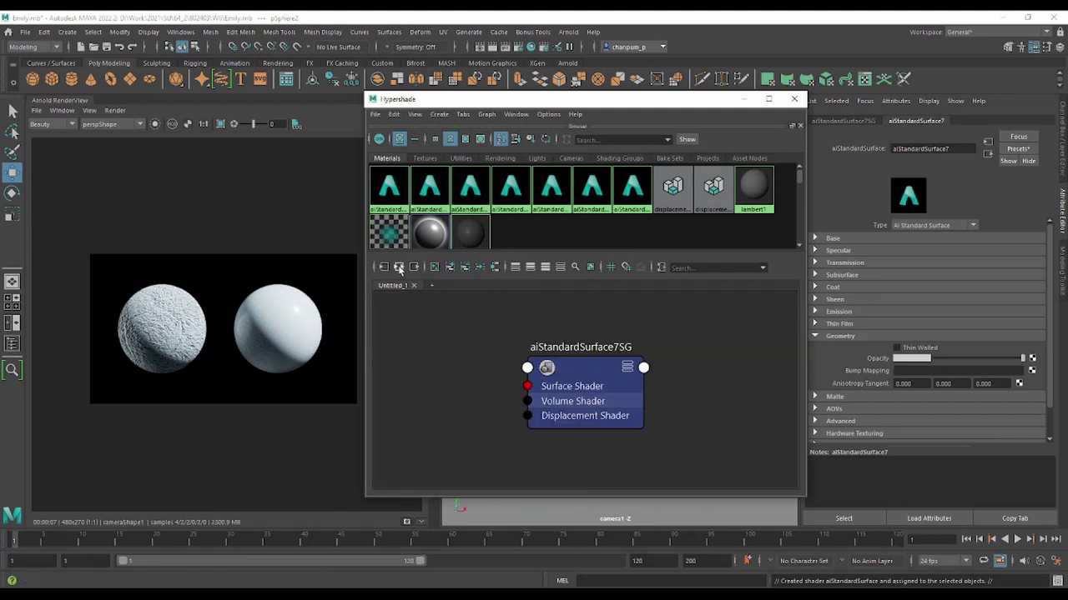
left_click(451, 292)
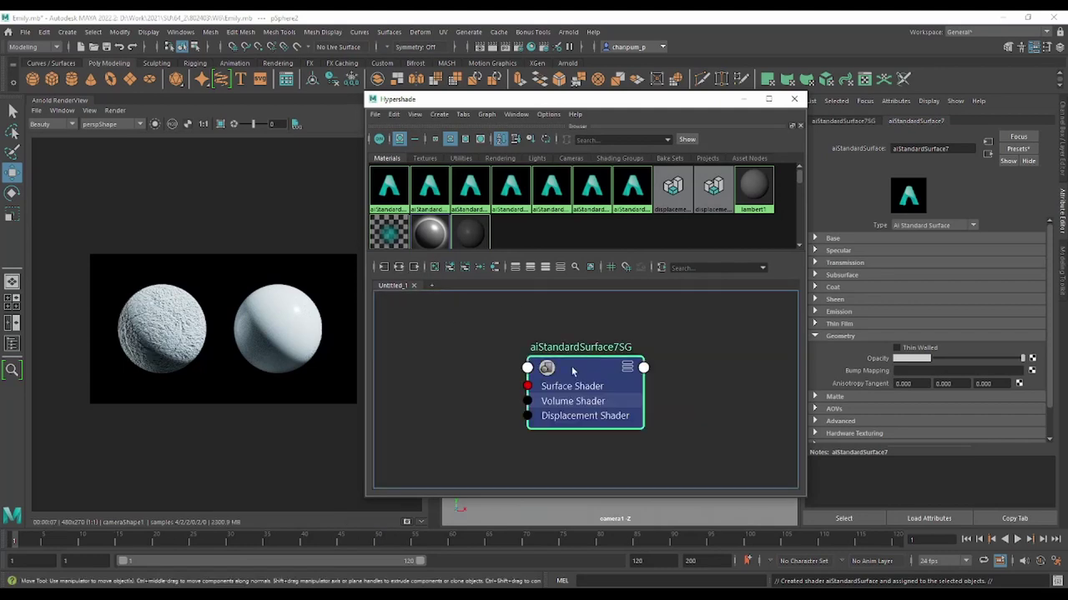
left_click(396, 268)
middle_click_drag(605, 417, 693, 403, "alt")
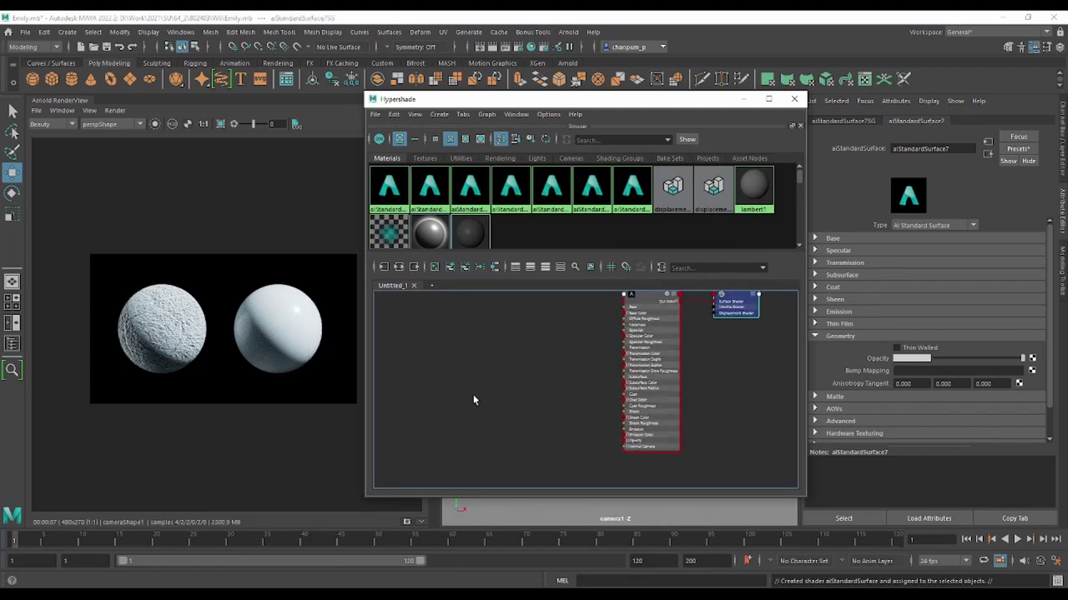
key("Tab")
type("ai")
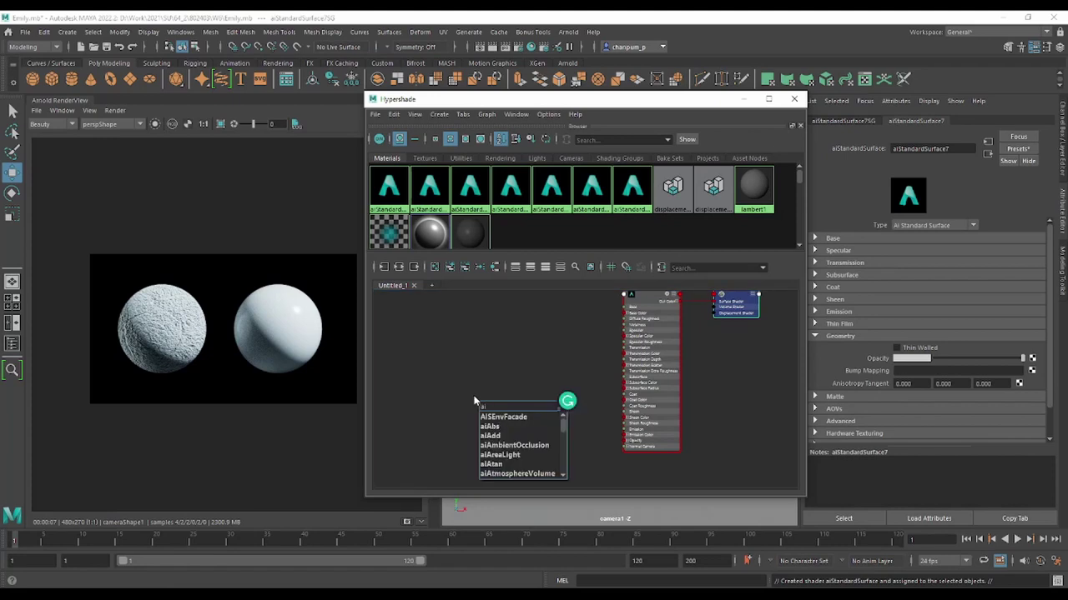
type("norma")
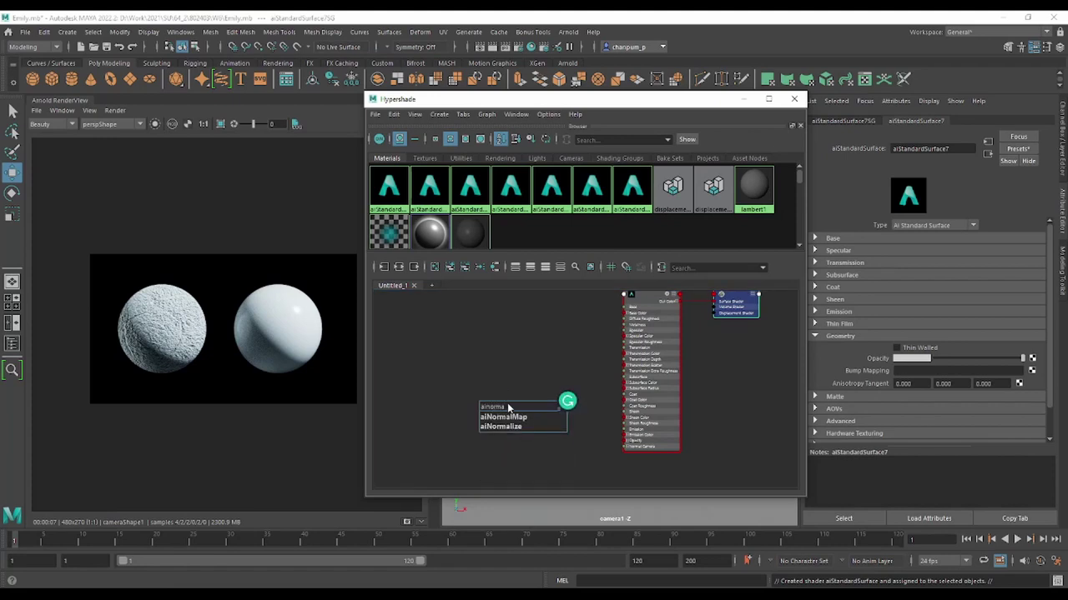
left_click(515, 419)
key("f")
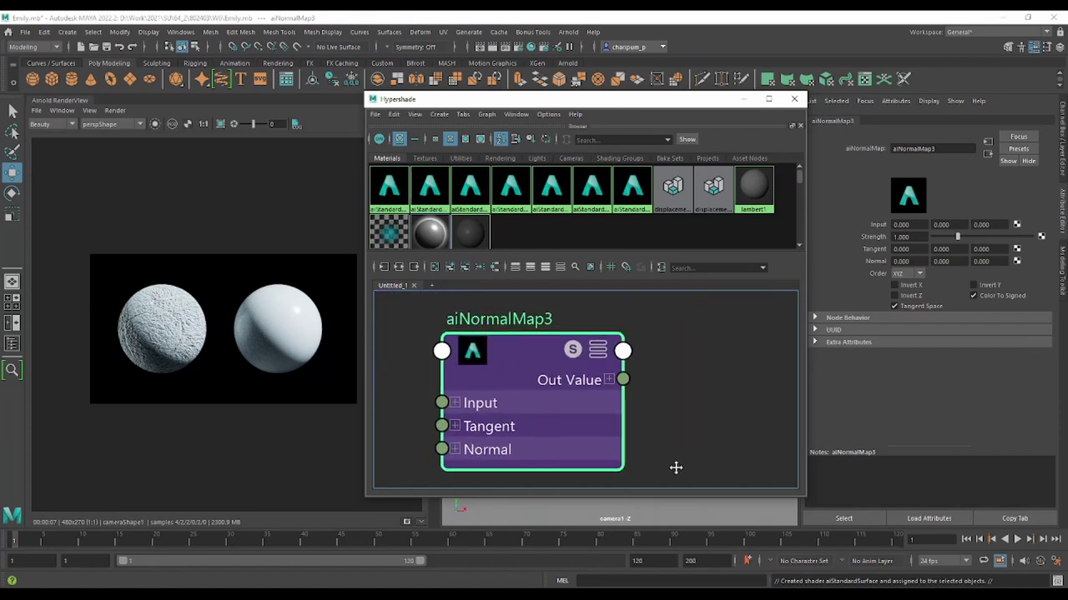
Connect aiNormalMap3's Out Value to aiStandardSurface7's Normal Camera
scroll(712, 370, "down", 3)
middle_click_drag(712, 370, 449, 345)
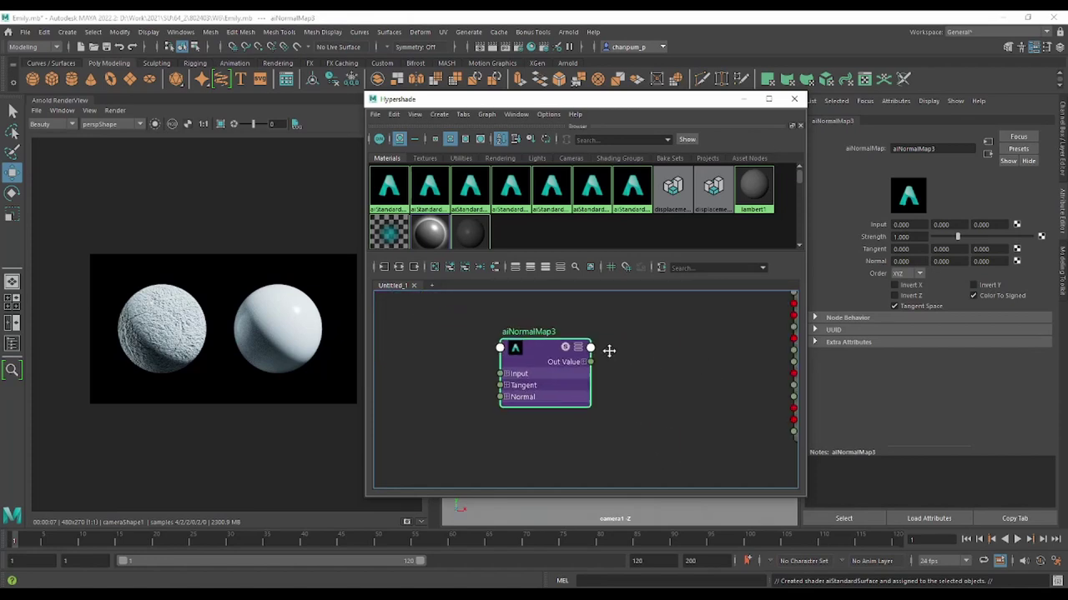
left_click_drag(449, 345, 526, 372)
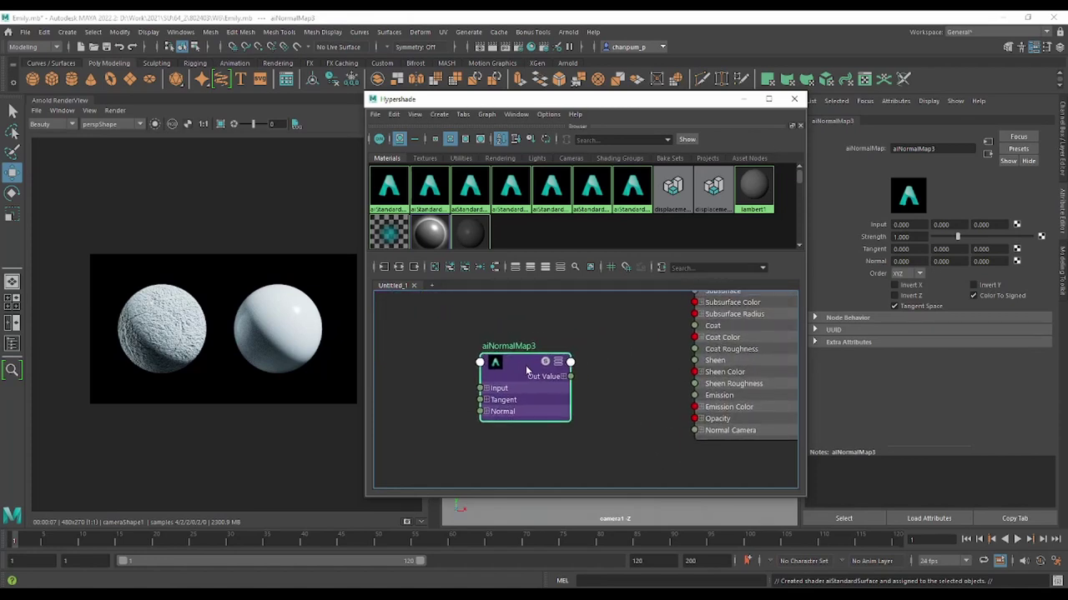
left_click(563, 377)
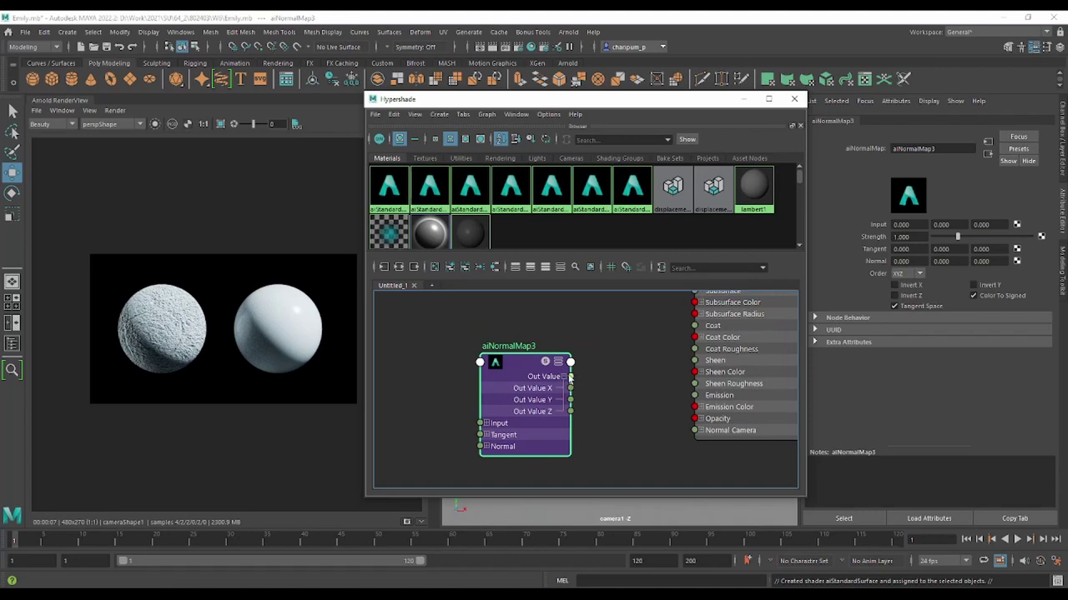
left_click_drag(571, 377, 694, 430)
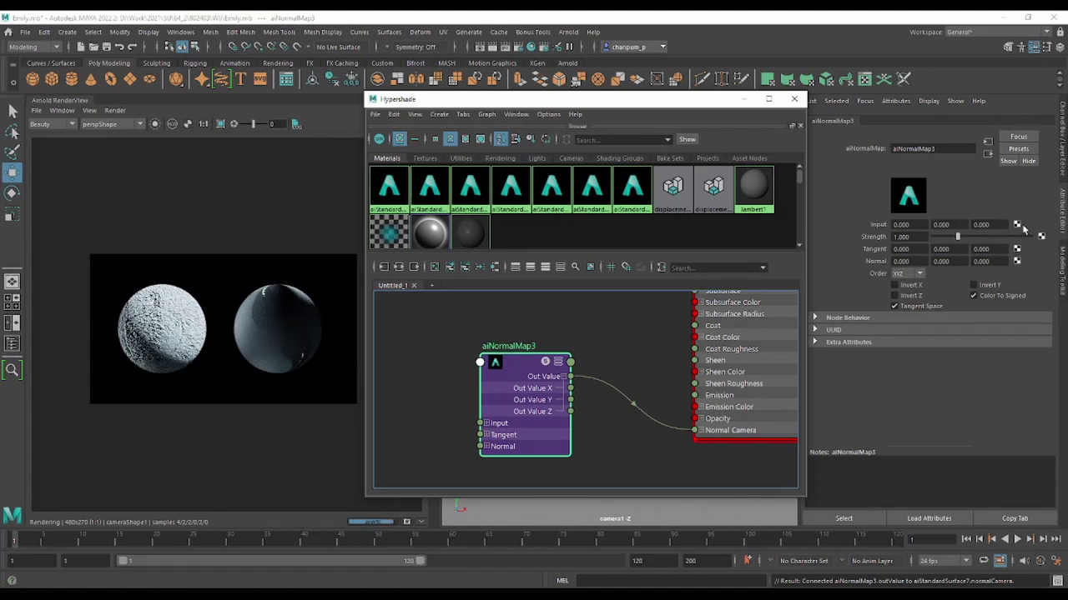
middle_click_drag(488, 332, 615, 325, "alt")
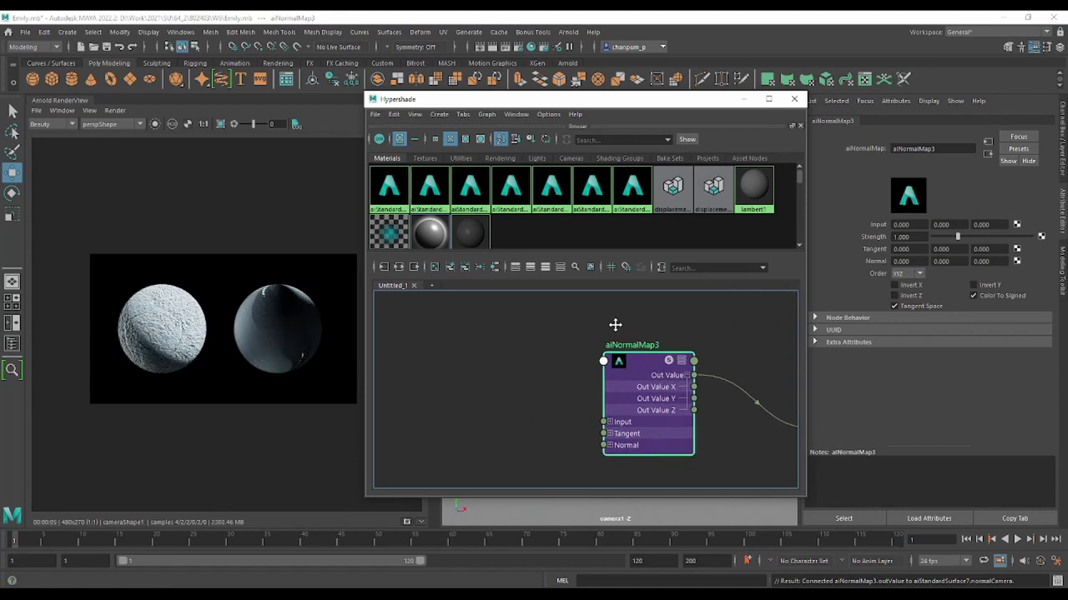
left_click(399, 356)
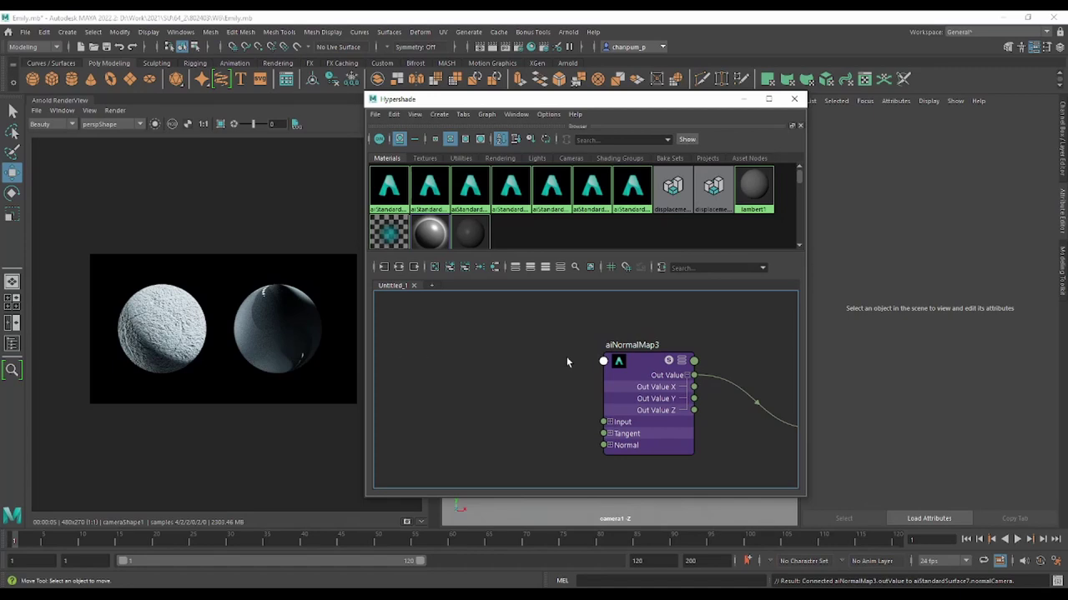
Add a Maya 2D File texture to aiNormalMap3's Input
left_click(652, 377)
left_click(1016, 225)
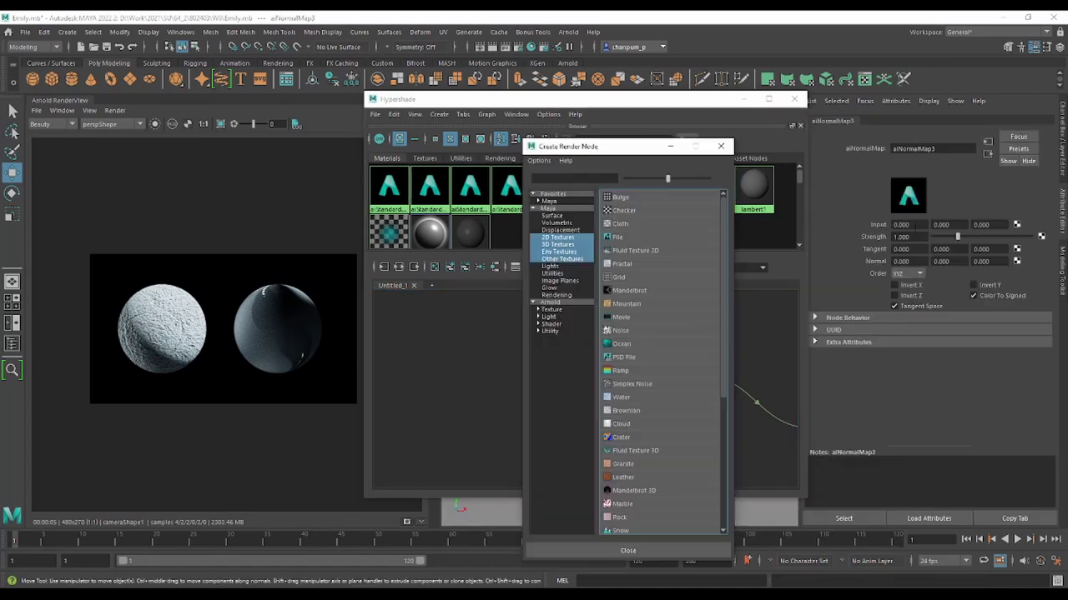
left_click(552, 310)
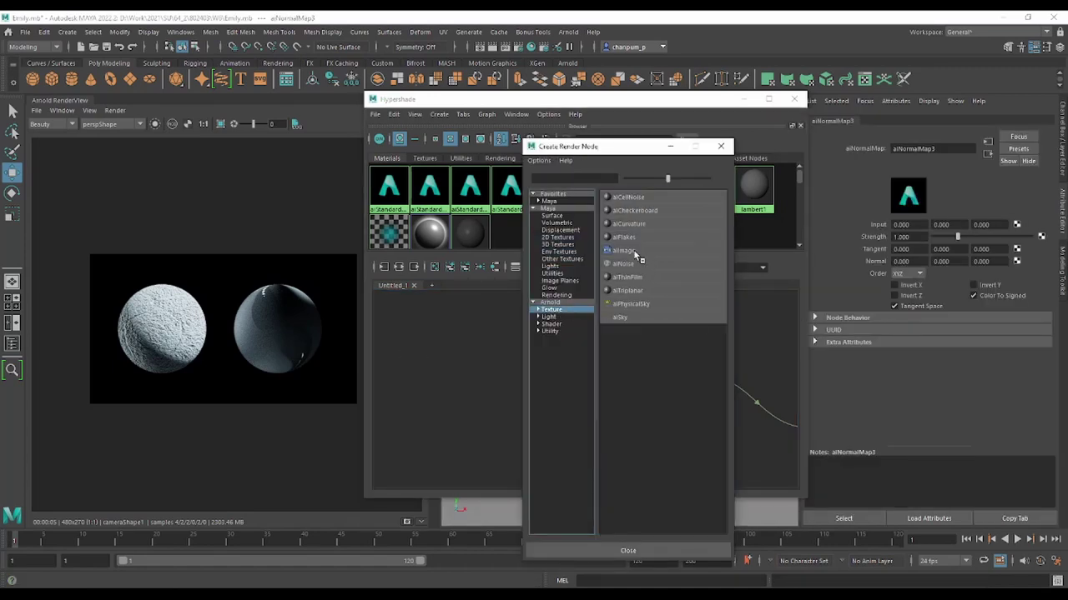
left_click(552, 209)
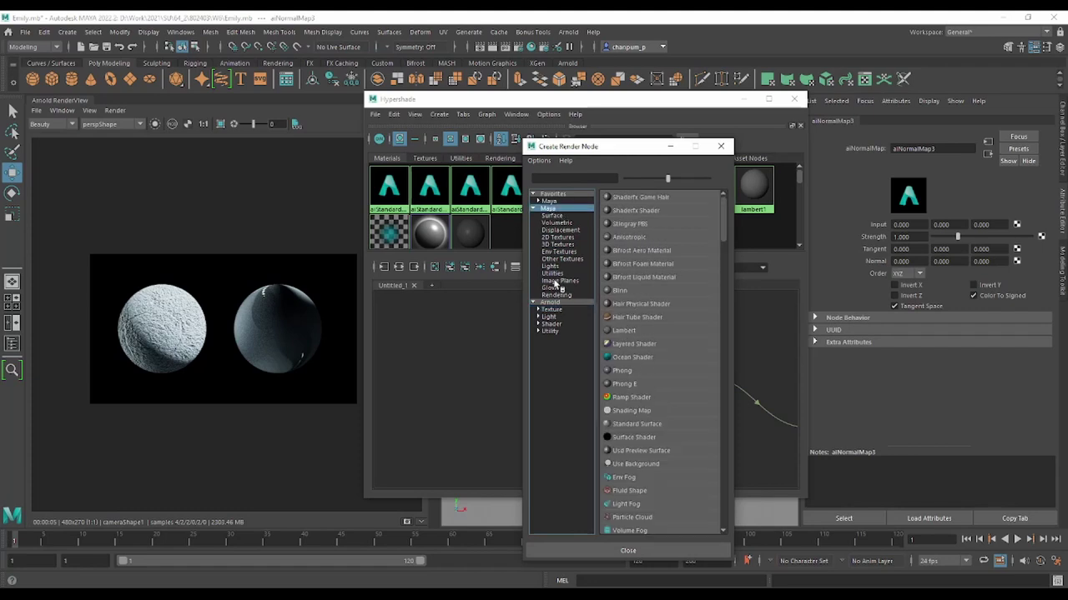
left_click(563, 237)
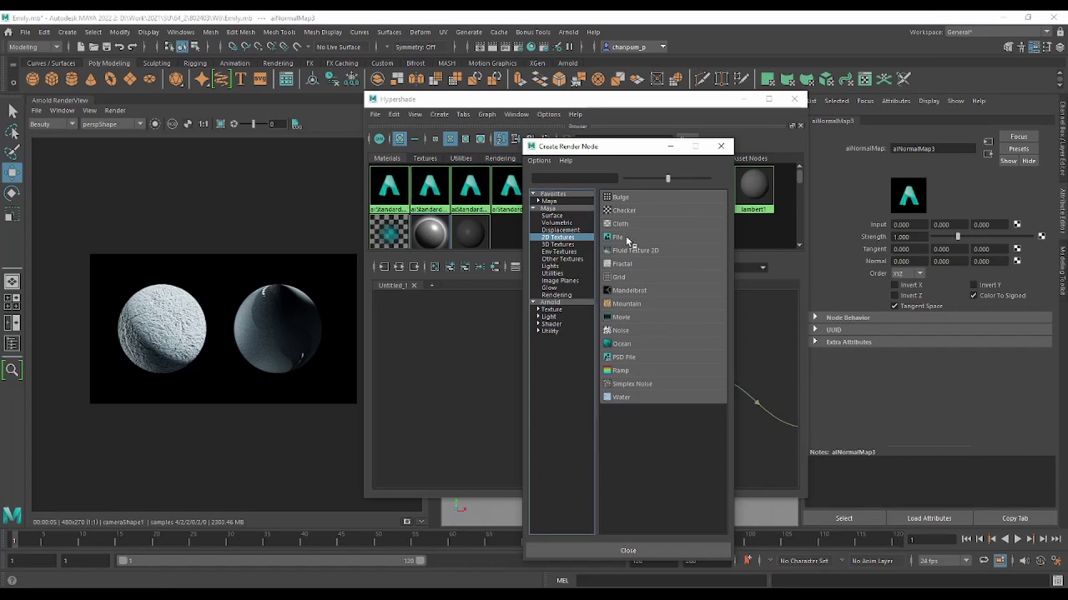
left_click(629, 241)
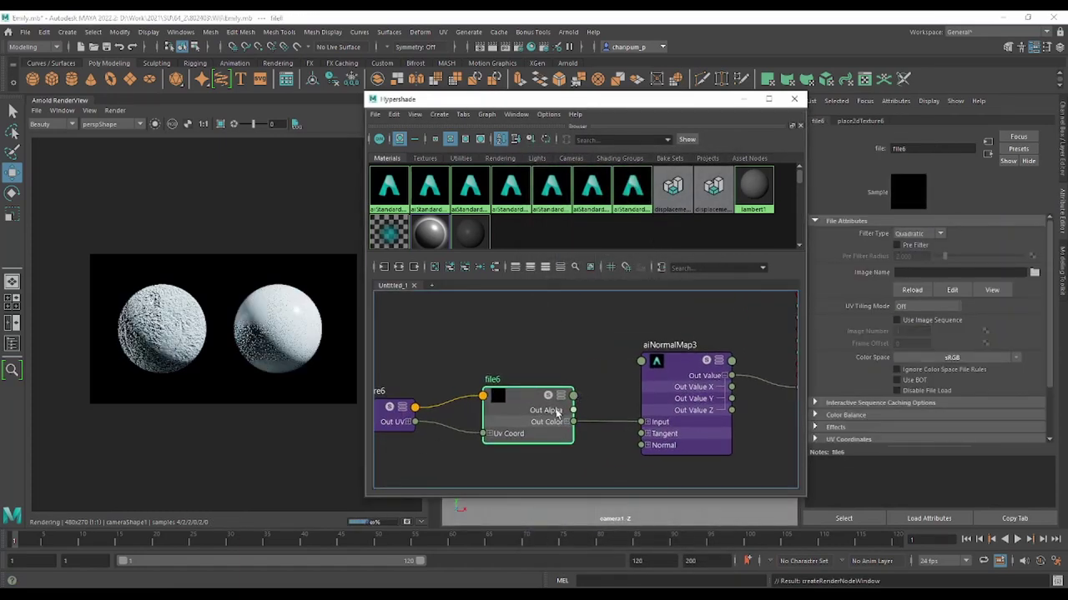
Delete the file6 and place2dTexture6 nodes from the graph
middle_click_drag(596, 419, 661, 412, "alt")
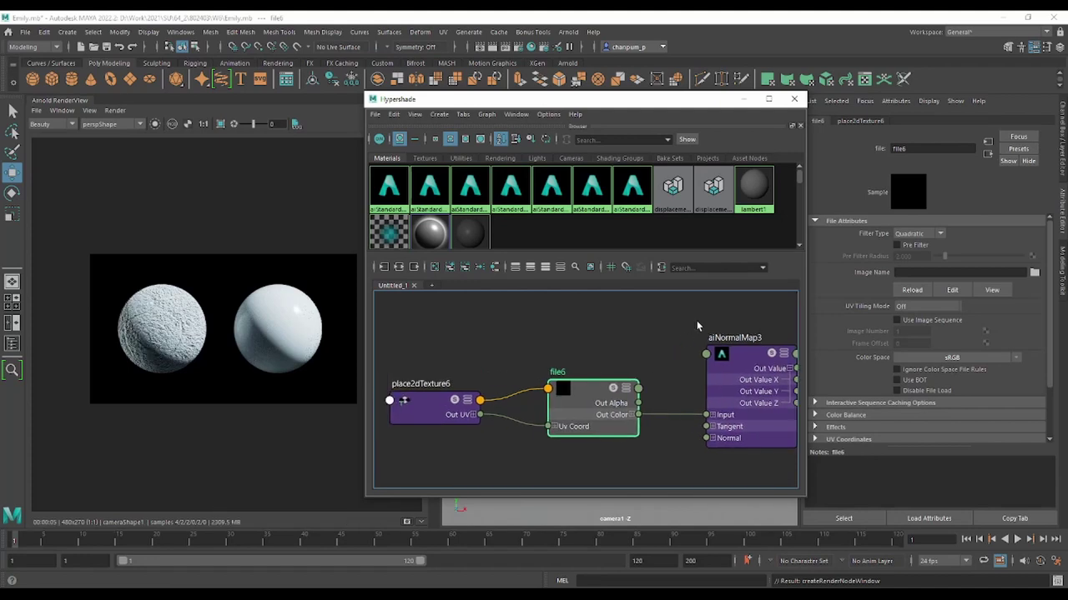
mouse_move(664, 329)
left_mouse_down()
mouse_move(352, 447)
mouse_move(388, 436)
left_mouse_up()
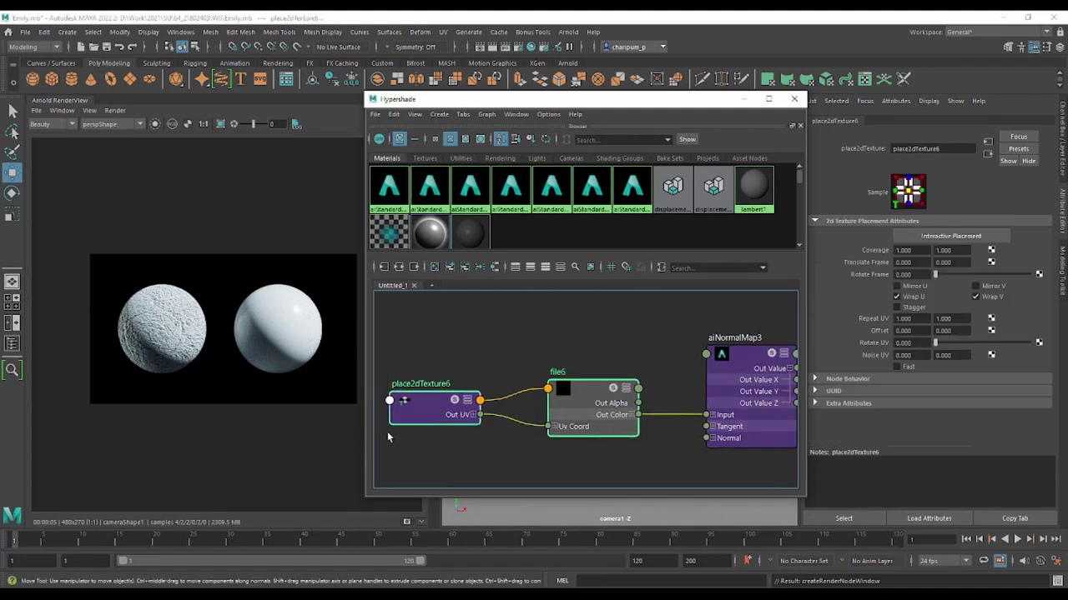
key("Delete")
key("Tab")
Create aiImage9, wire its Out Color into aiNormalMap3's Input, and browse for its image
type("ai")
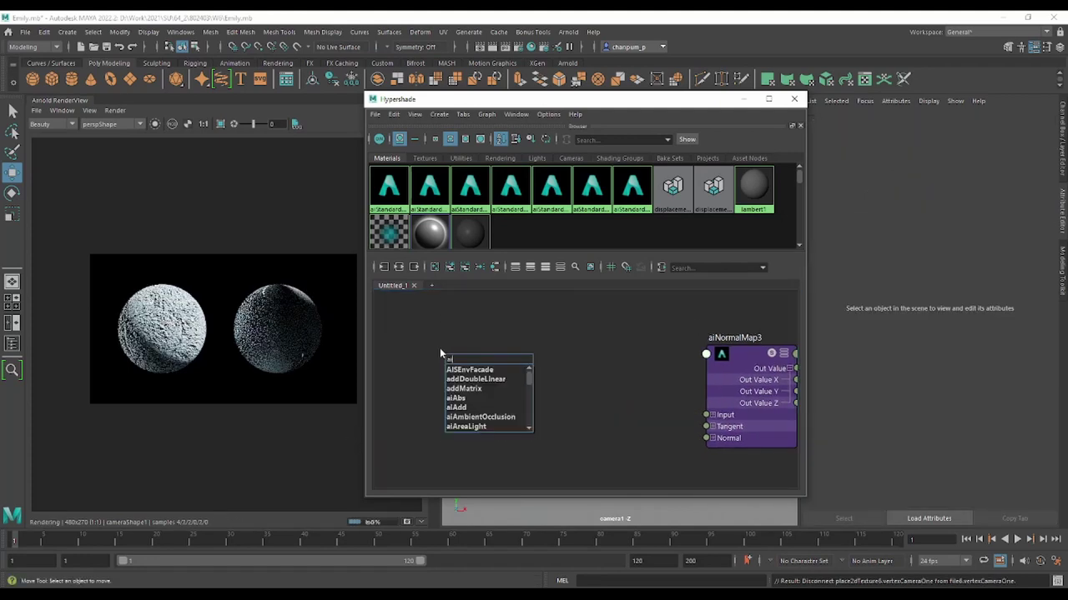
type("ima")
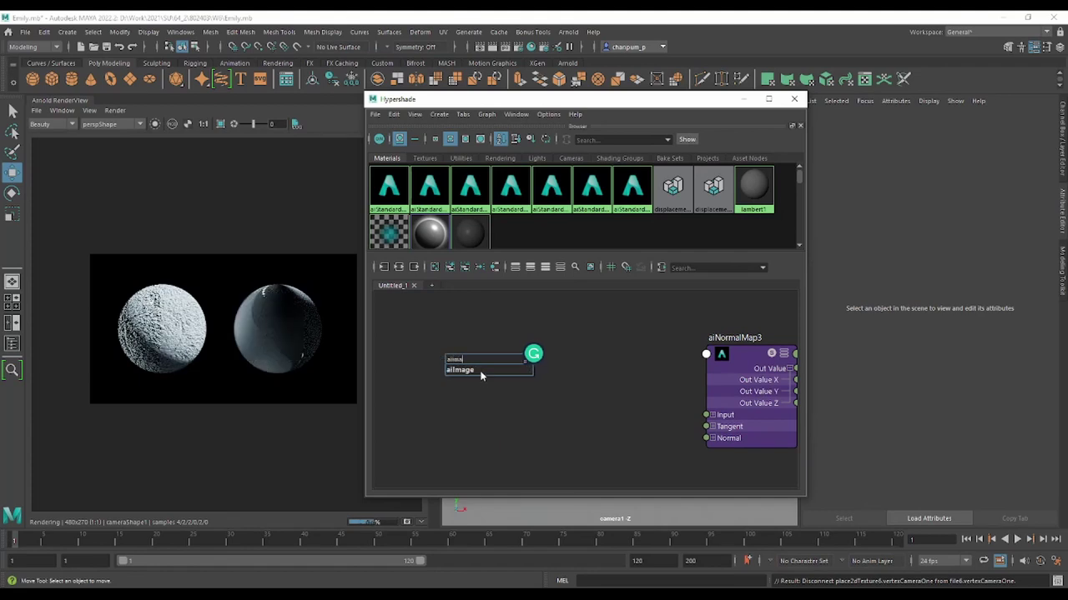
key("Return")
left_click_drag(494, 374, 581, 379)
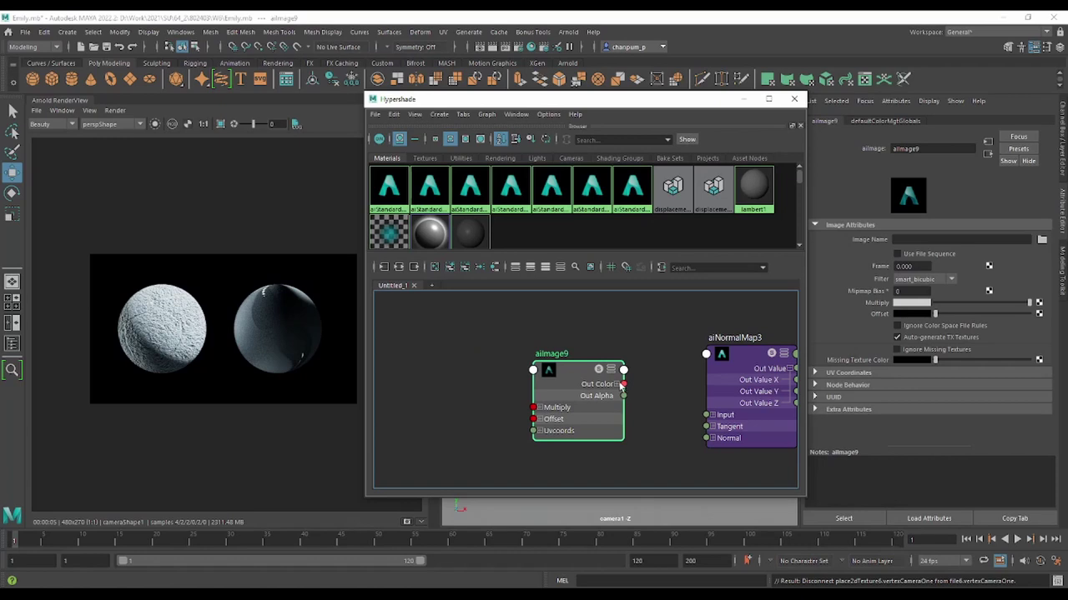
left_click_drag(624, 386, 707, 414)
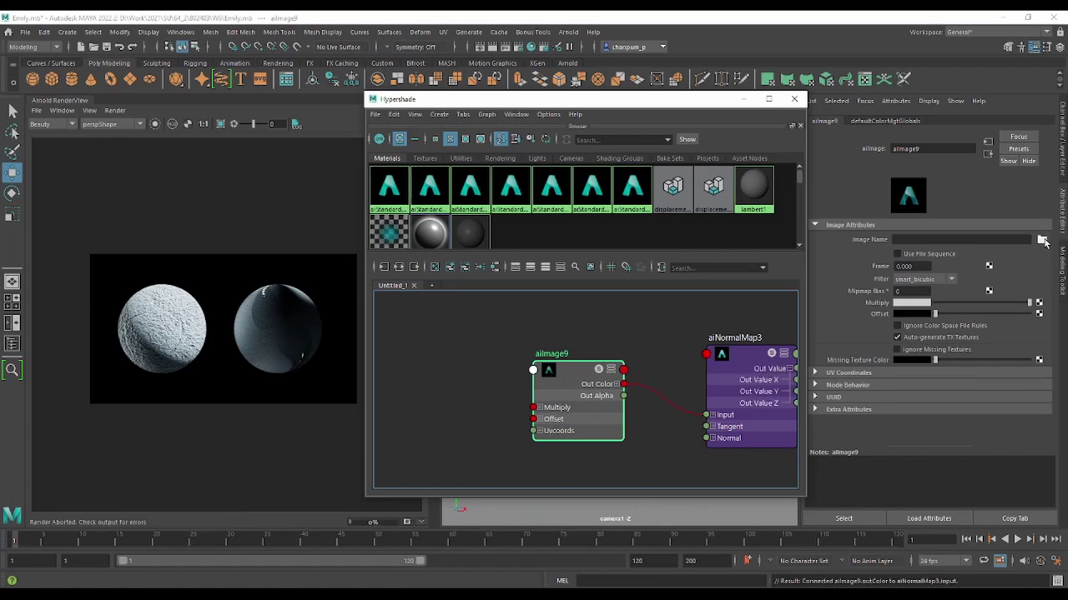
left_click(1042, 241)
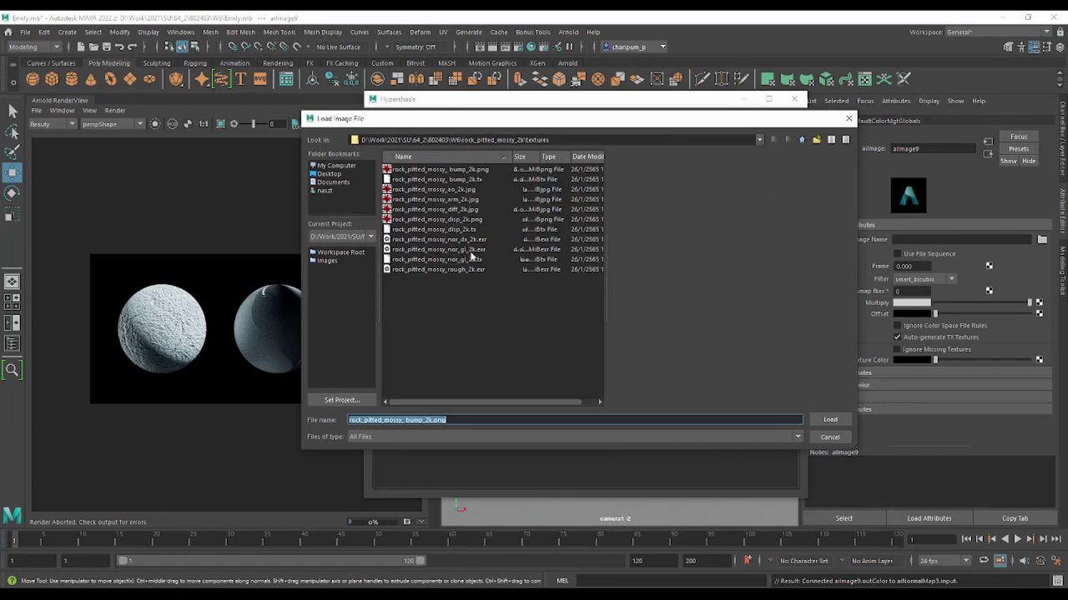
Preview the nor_dx and nor_gl rock textures, then load rock_pitted_mossy_nor_gl_2k.tx into aiImage9
left_click(475, 240)
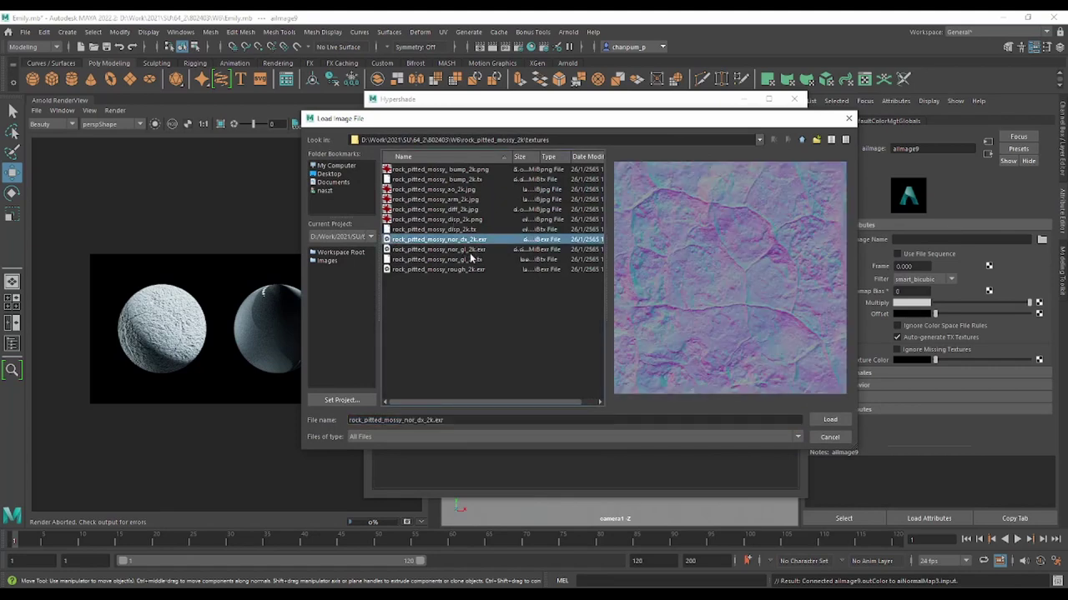
left_click(472, 250)
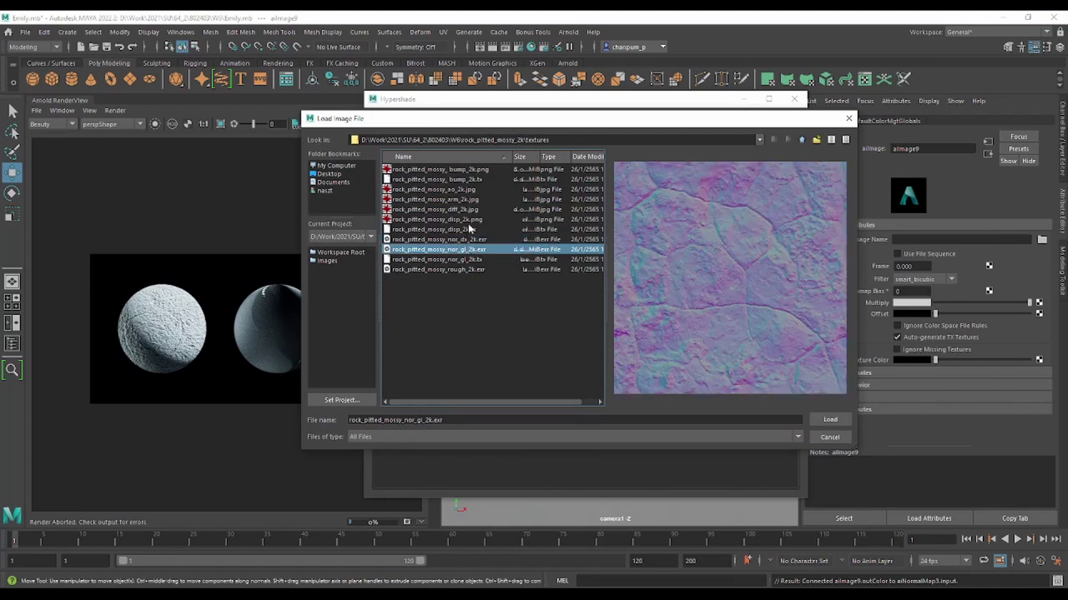
left_click(473, 259)
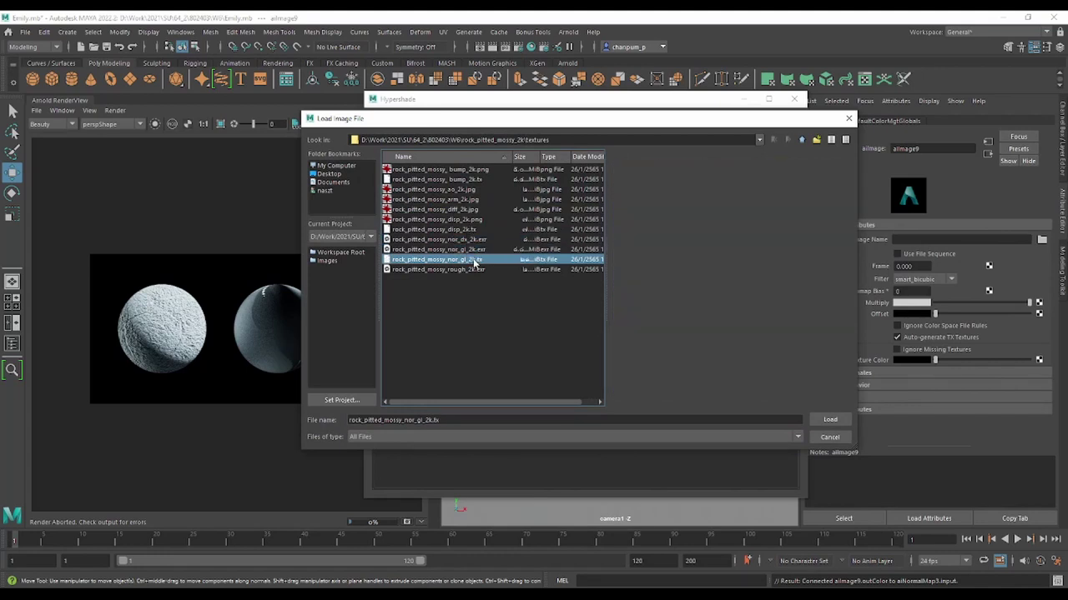
left_click(828, 420)
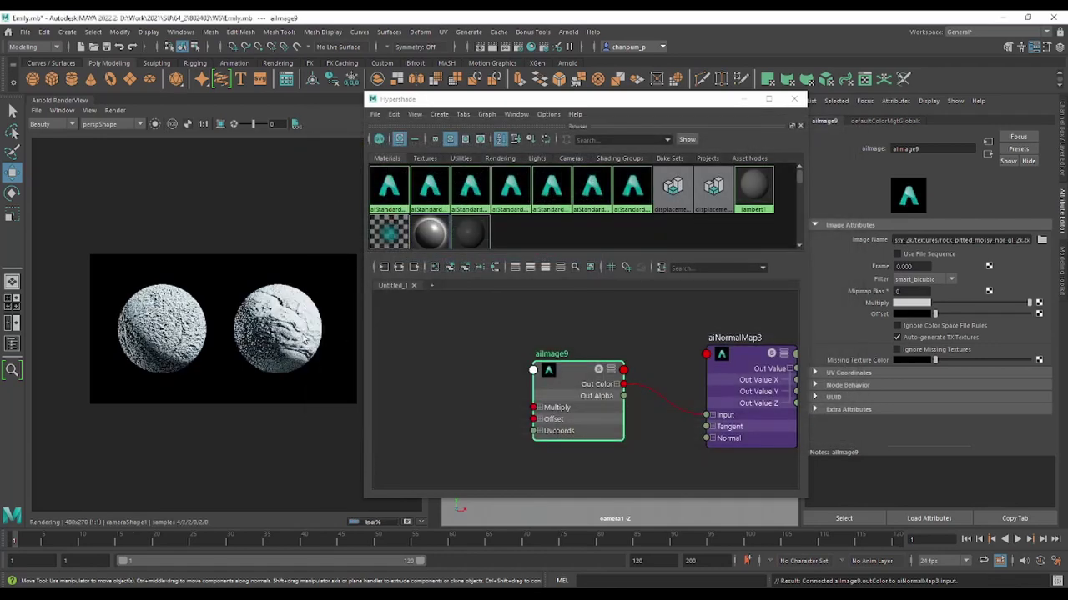
Zoom and pan the Arnold RenderView to inspect the cracked normal-mapped right sphere
scroll(305, 338, "up", 1)
scroll(305, 337, "up", 1)
scroll(305, 338, "up", 1)
scroll(296, 287, "up", 1)
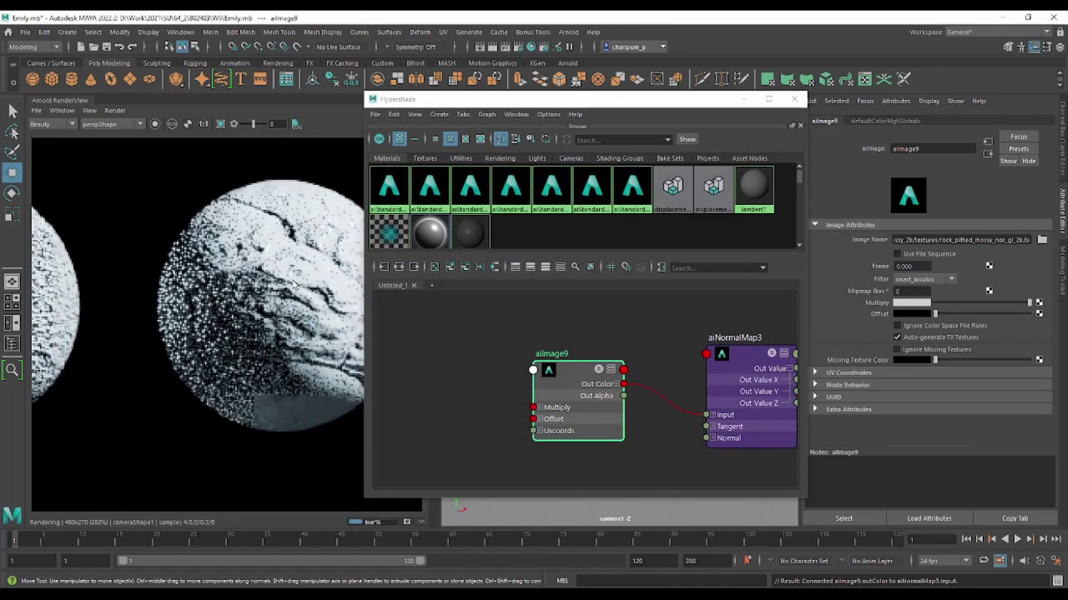
scroll(275, 284, "down", 1)
scroll(258, 294, "down", 1)
scroll(259, 294, "up", 1)
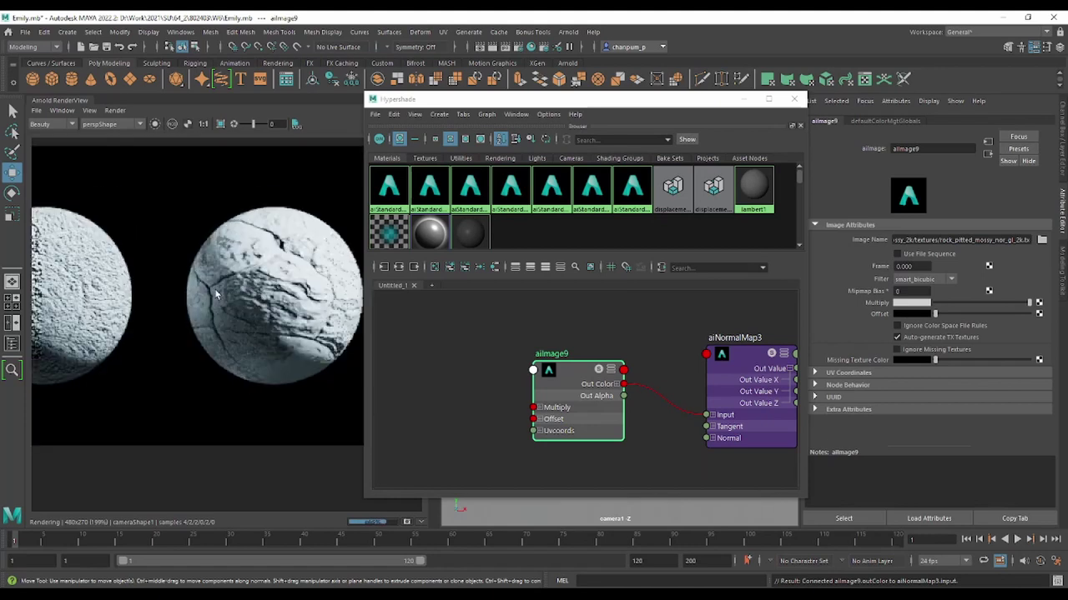
scroll(150, 288, "down", 1)
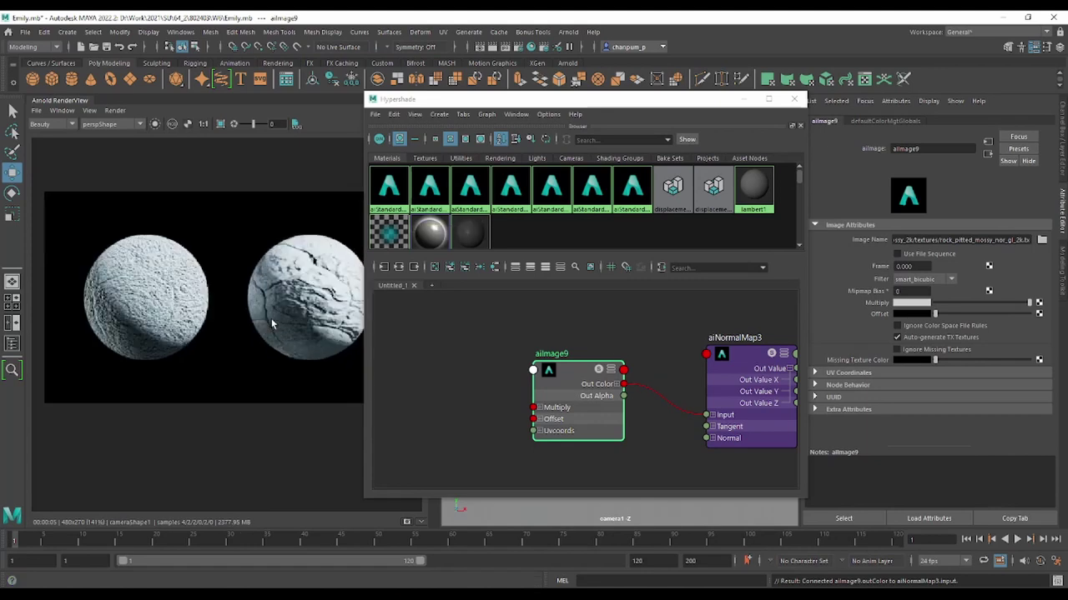
scroll(261, 265, "up", 4)
mouse_move(310, 286)
middle_mouse_down()
mouse_move(214, 259)
mouse_move(317, 306)
middle_mouse_up()
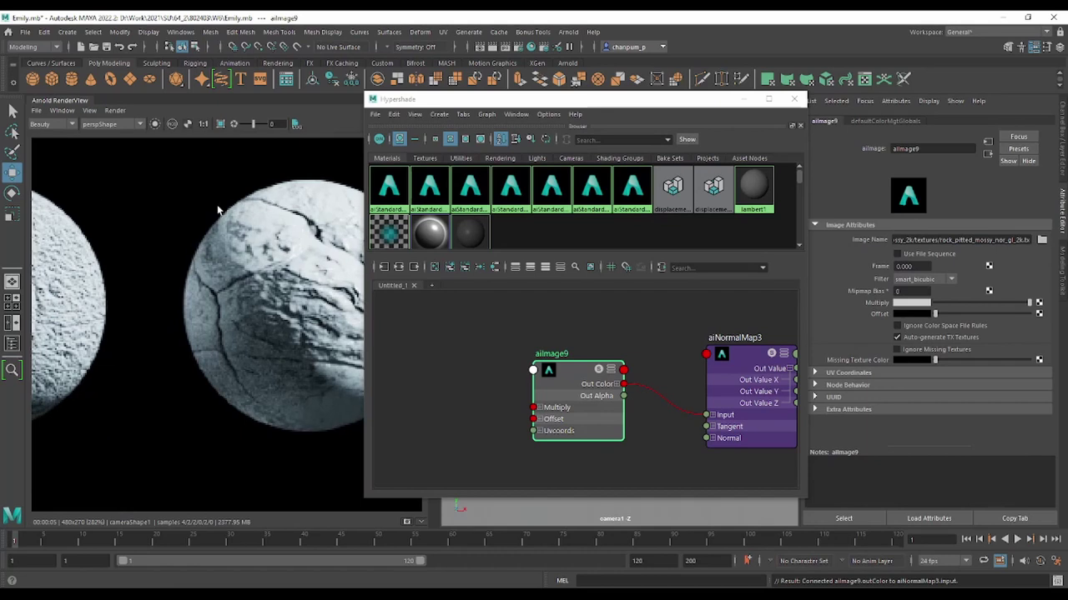
Read the Arnold docs page on combining normal and bump maps, then return to Maya
left_click(58, 551)
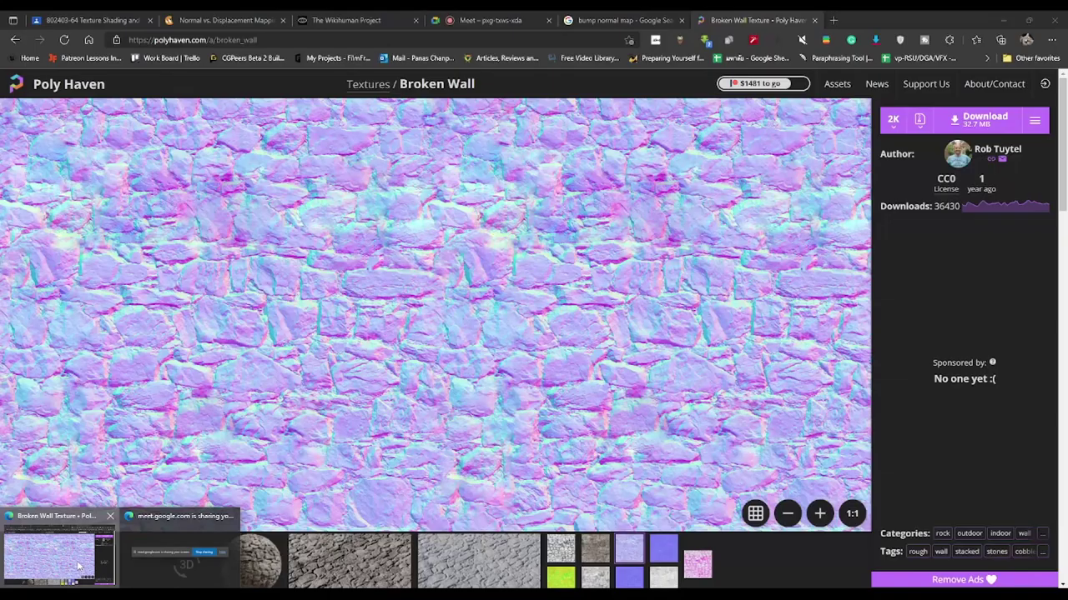
left_click(109, 20)
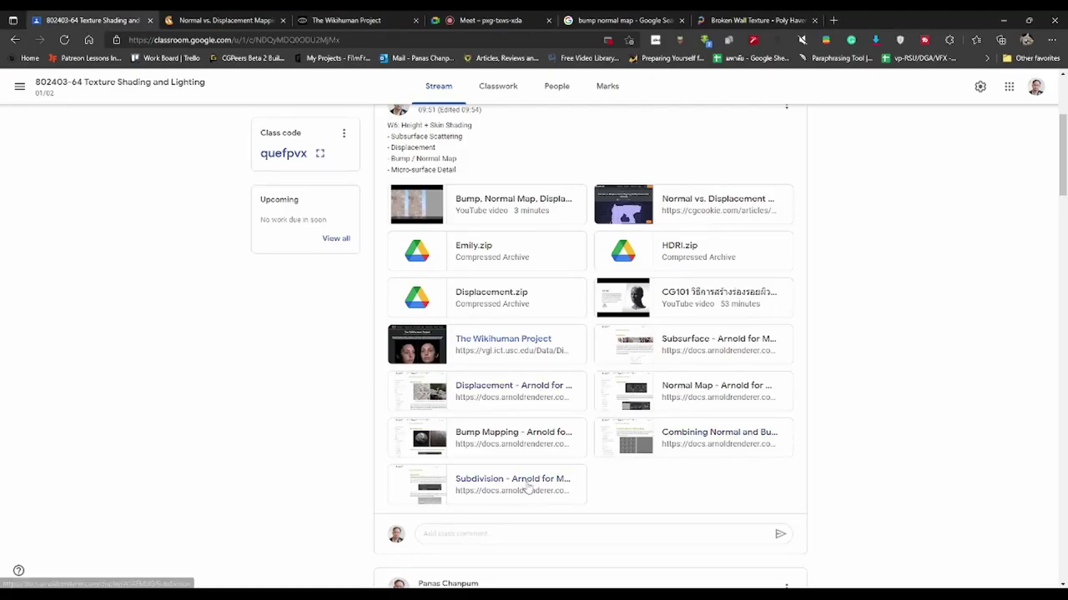
left_click(711, 442)
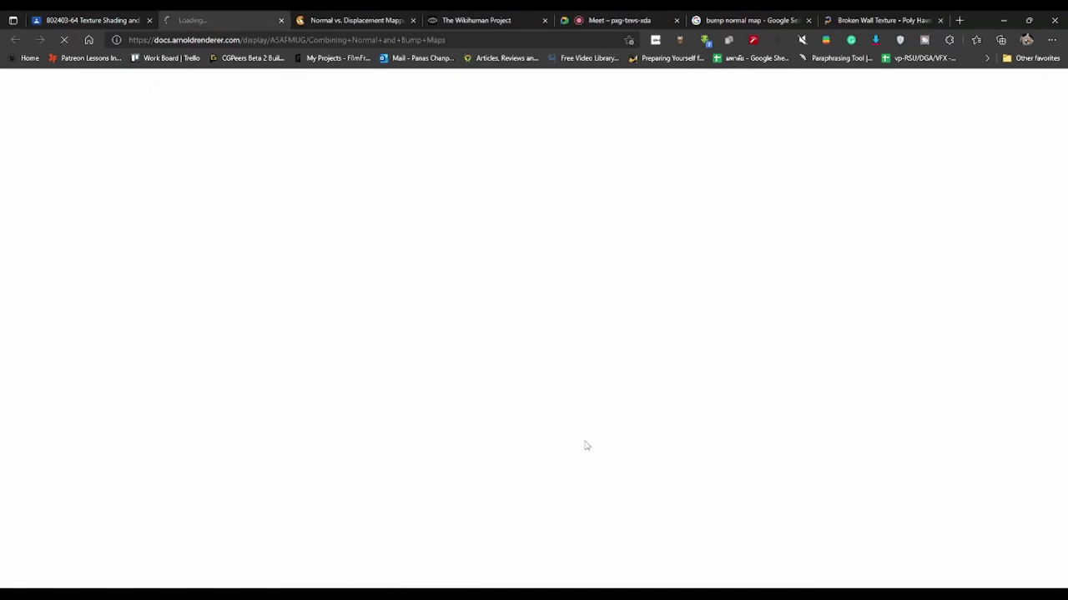
scroll(621, 457, "down", 4)
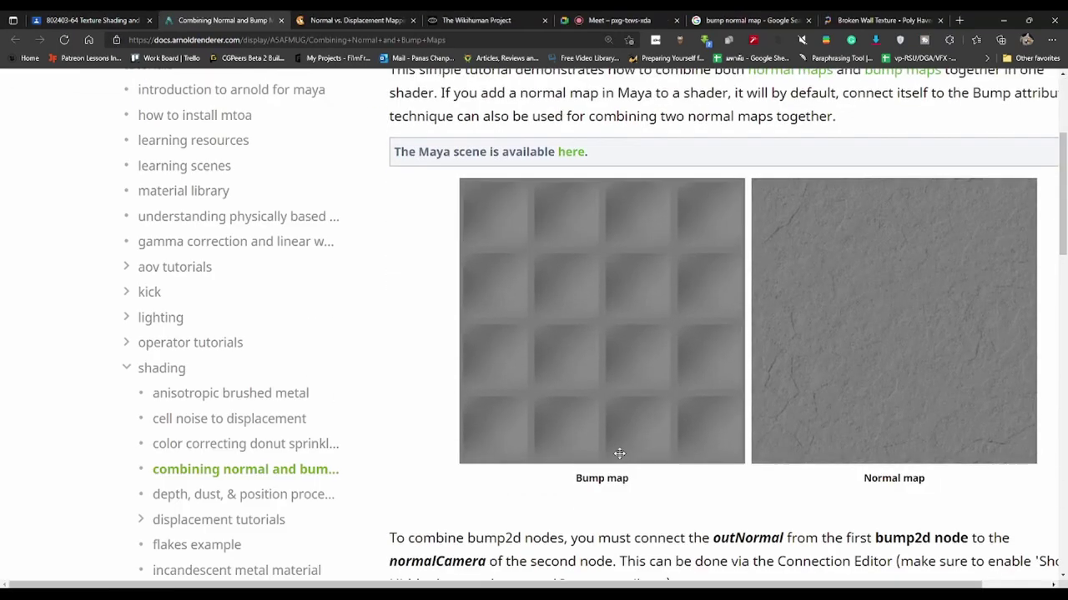
scroll(617, 456, "down", 5)
scroll(614, 455, "down", 2)
scroll(614, 455, "down", 3)
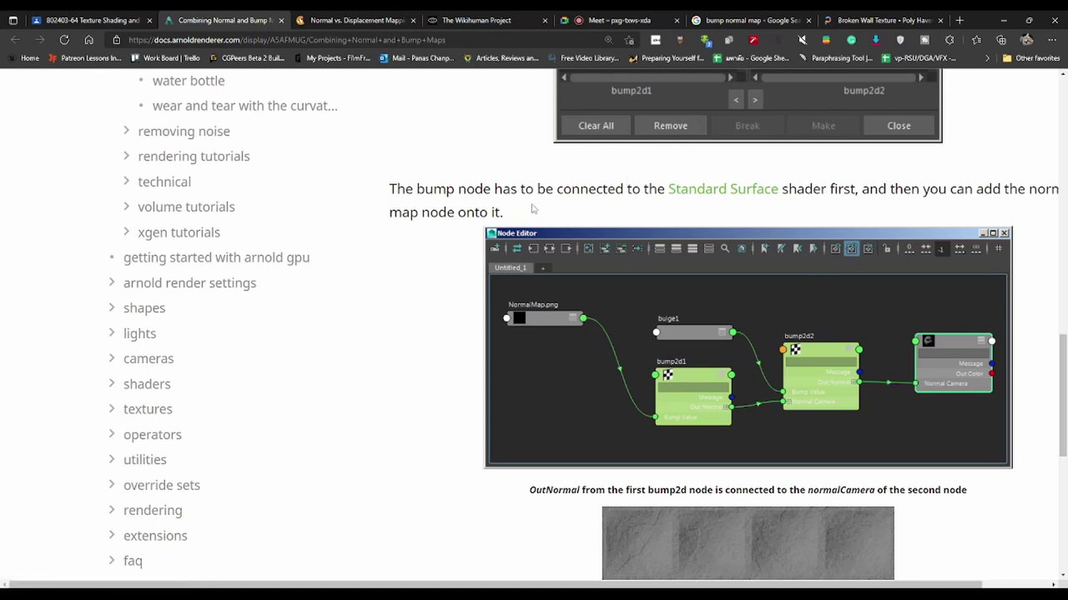
scroll(570, 205, "up", 2)
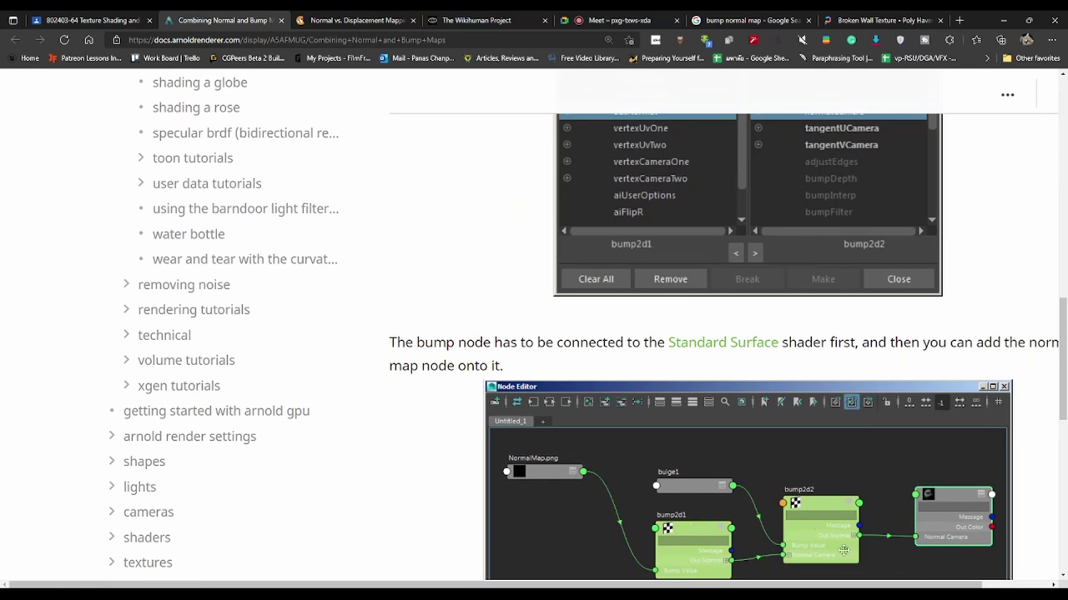
scroll(698, 487, "down", 2)
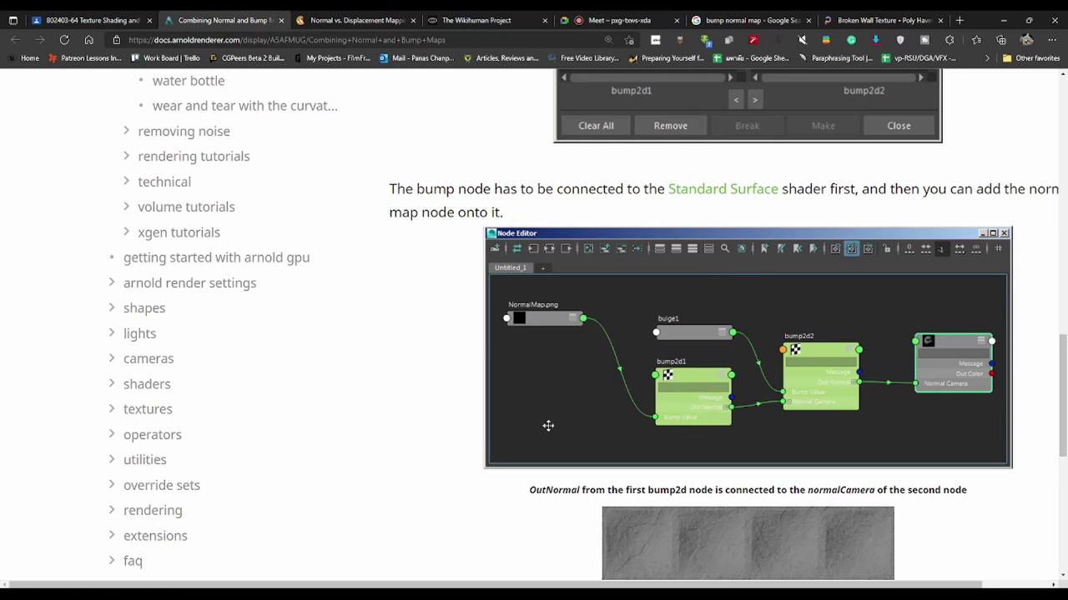
key("alt+Tab")
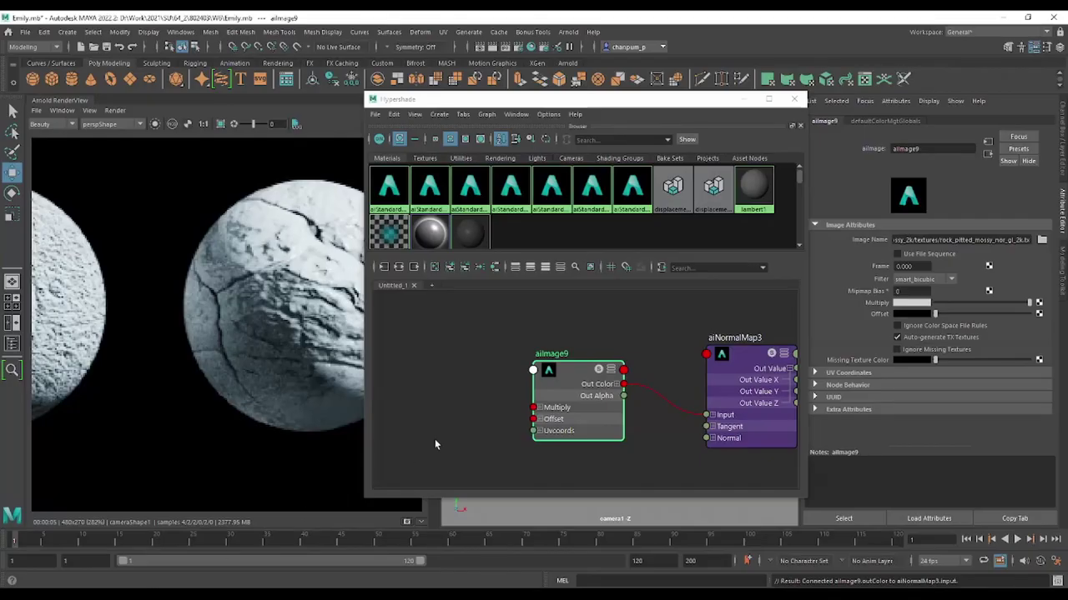
Raise aiNormalMap3's Strength to about 2.5 and move the Hypershade window aside
scroll(475, 377, "down", 3)
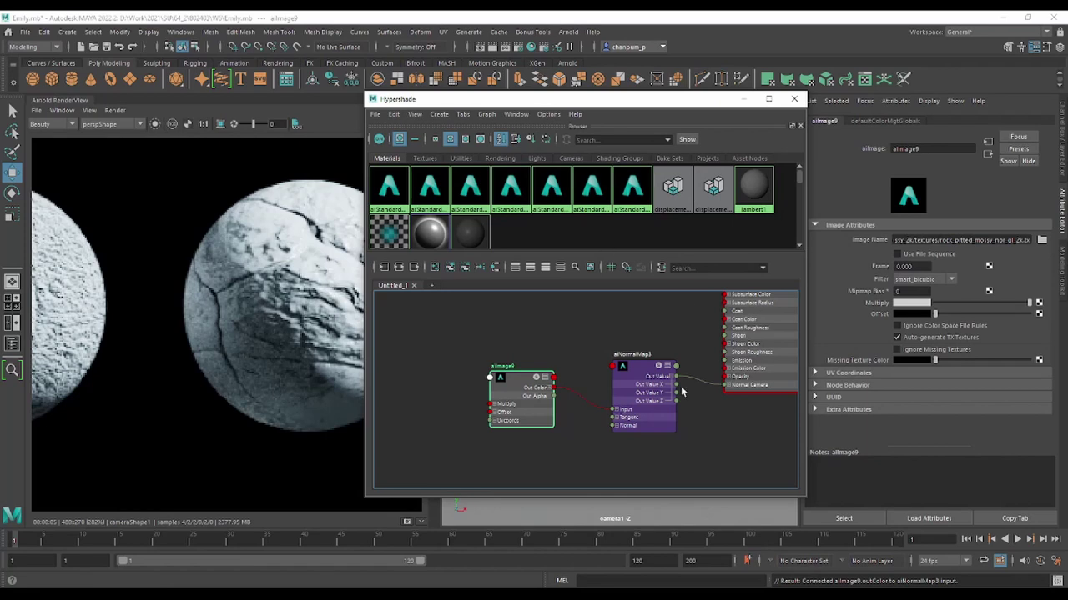
left_click(634, 375)
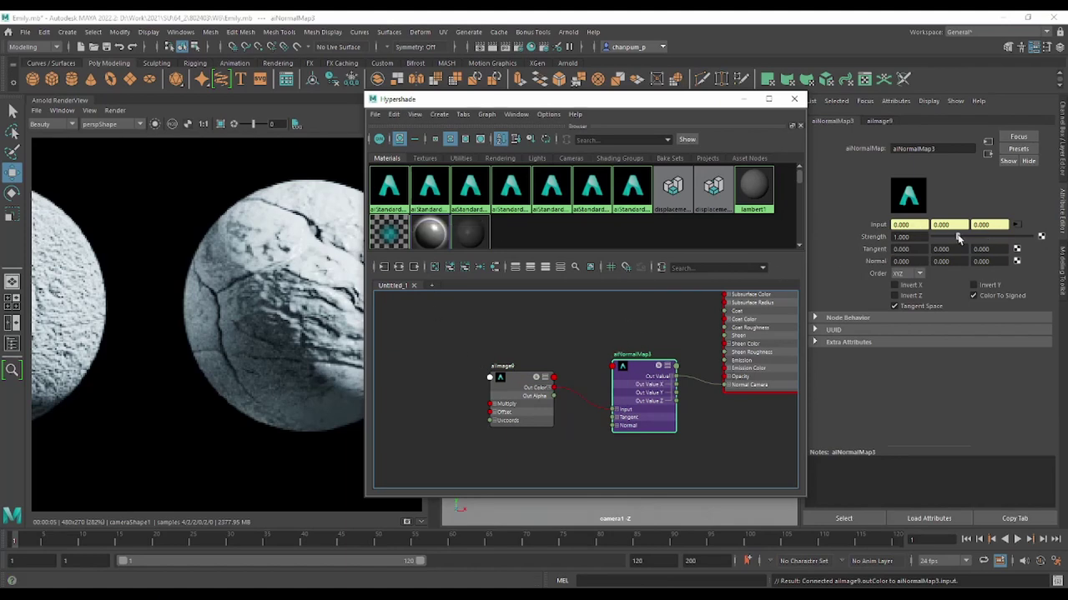
left_click_drag(957, 239, 993, 237)
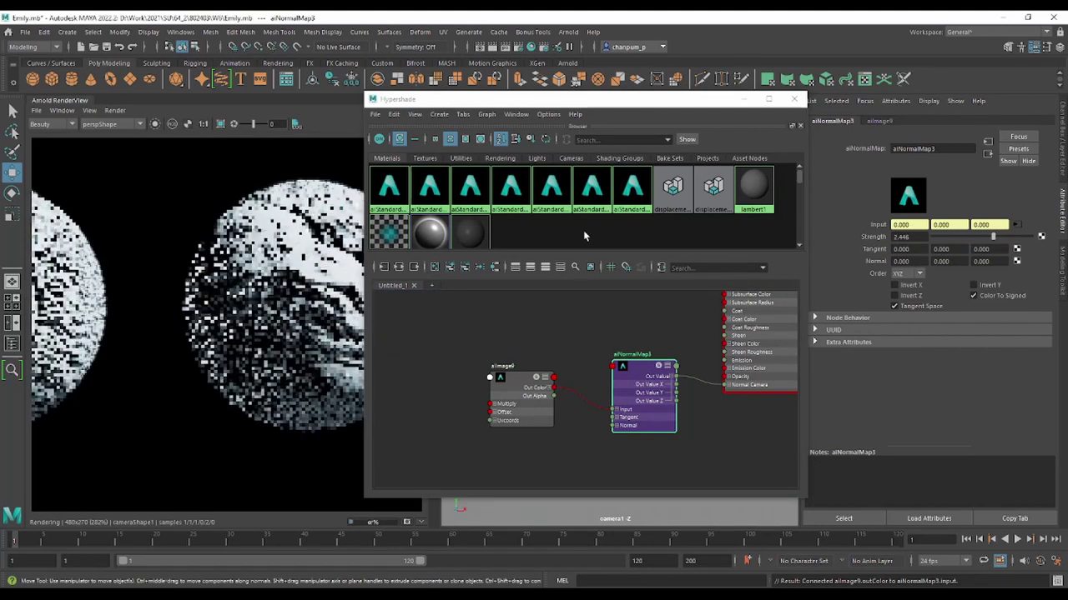
mouse_move(474, 99)
left_mouse_down()
mouse_move(513, 111)
mouse_move(502, 122)
left_mouse_up()
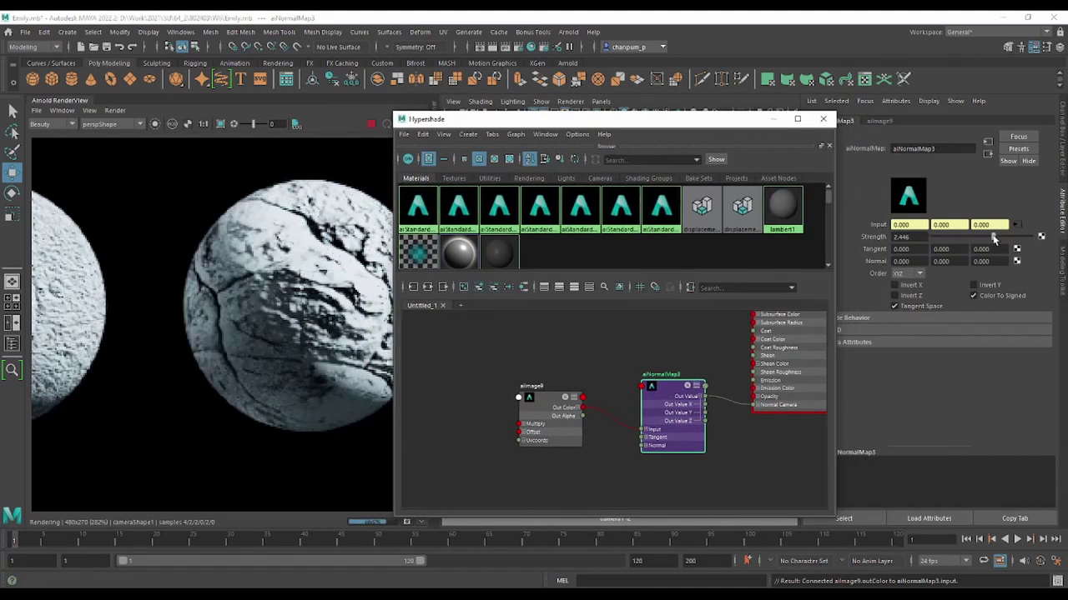
left_click_drag(991, 237, 944, 238)
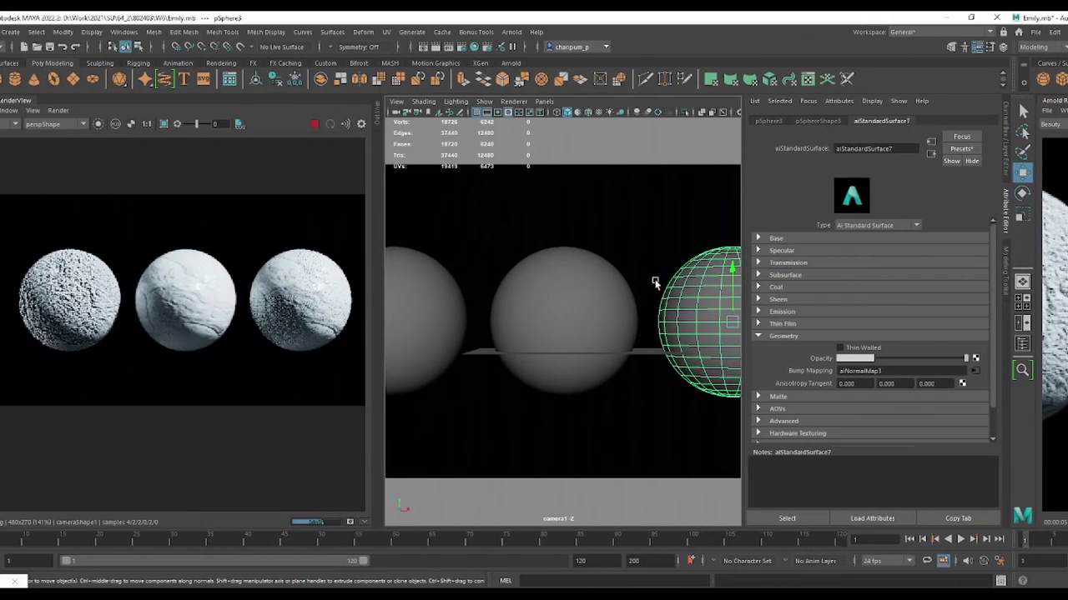
Assign a new Arnold aiStandardSurface material to the right sphere
right_click(769, 280)
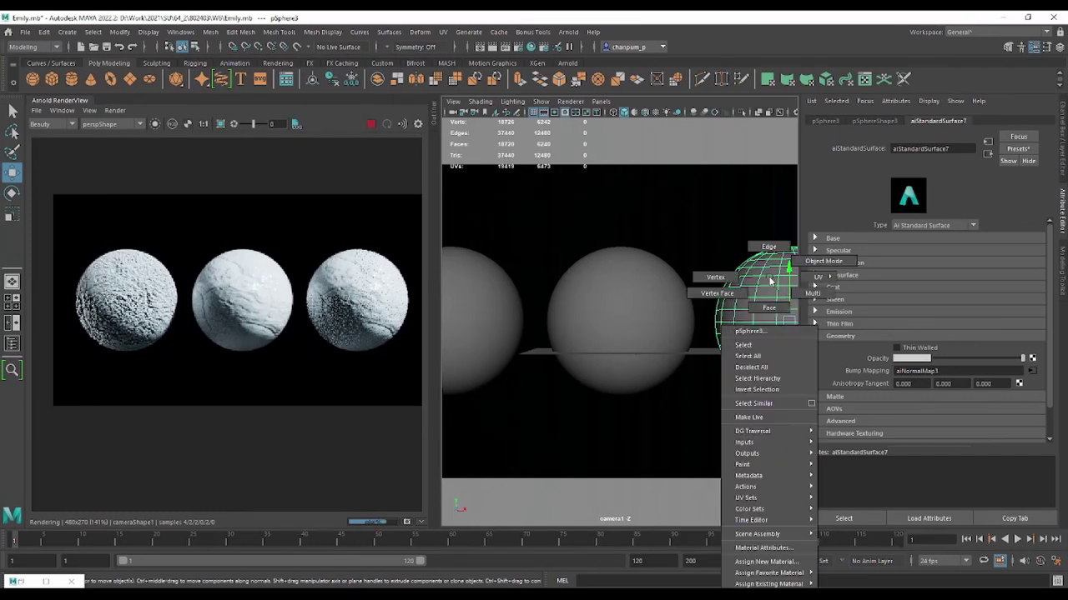
left_click(787, 562)
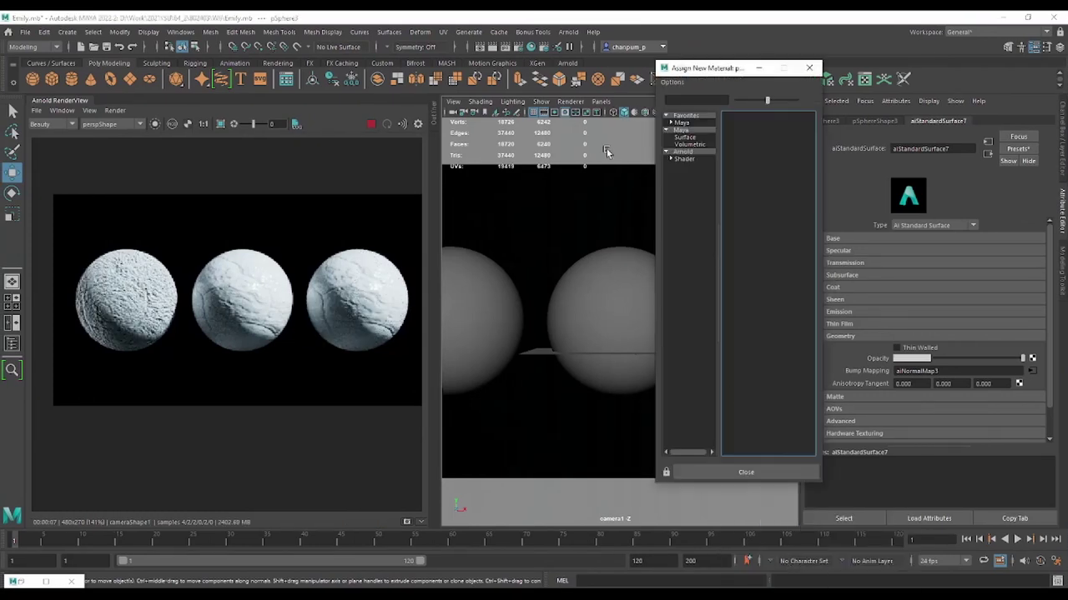
left_click(687, 151)
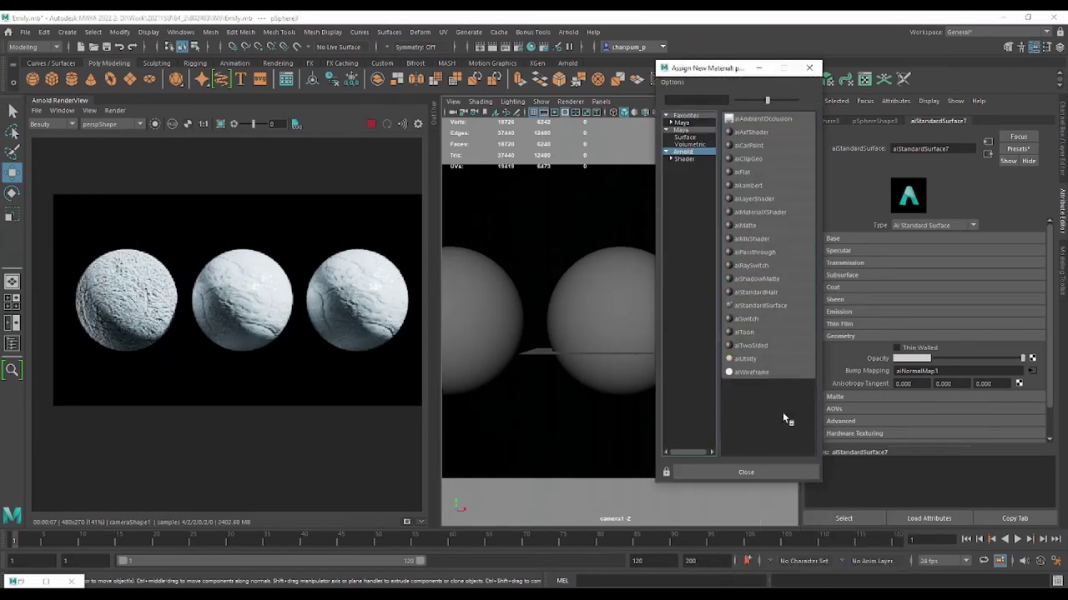
left_click(771, 305)
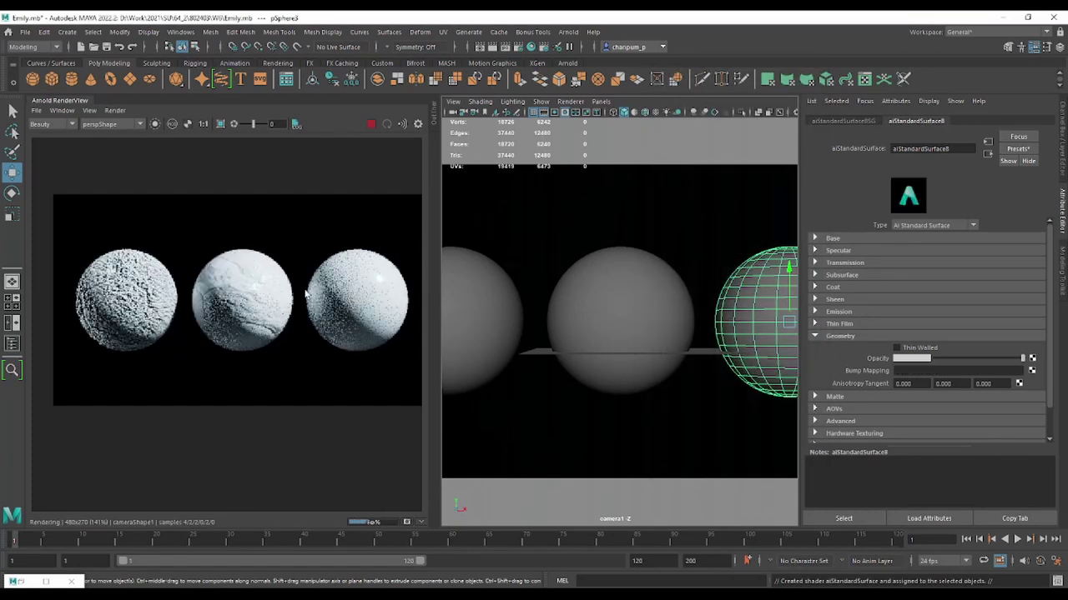
Set the middle sphere's aiNormalMap3 Strength to 1, then reselect the right sphere
left_click(554, 318)
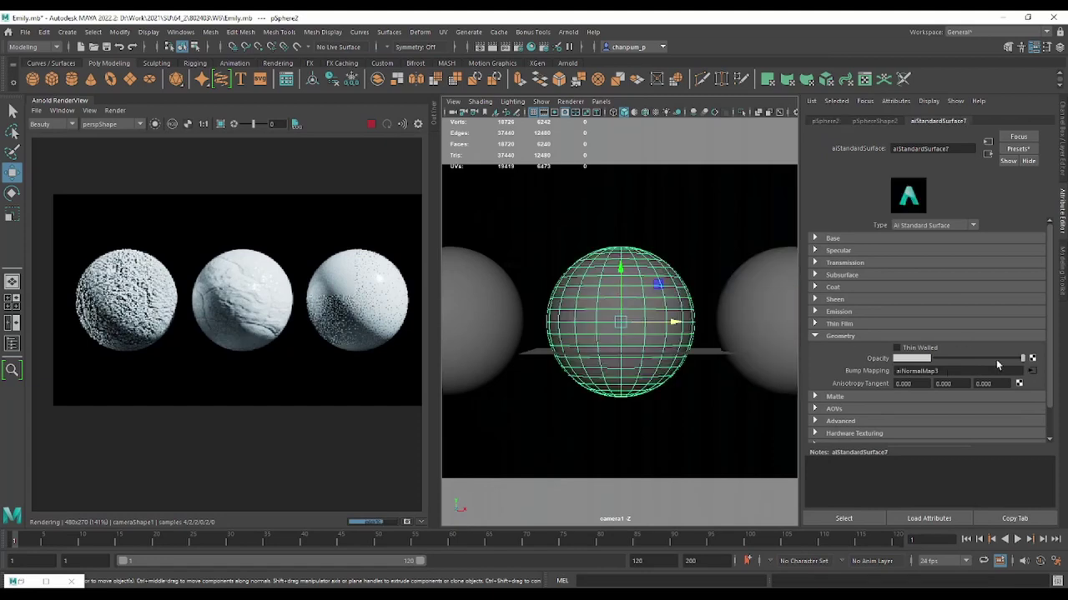
left_click(1032, 370)
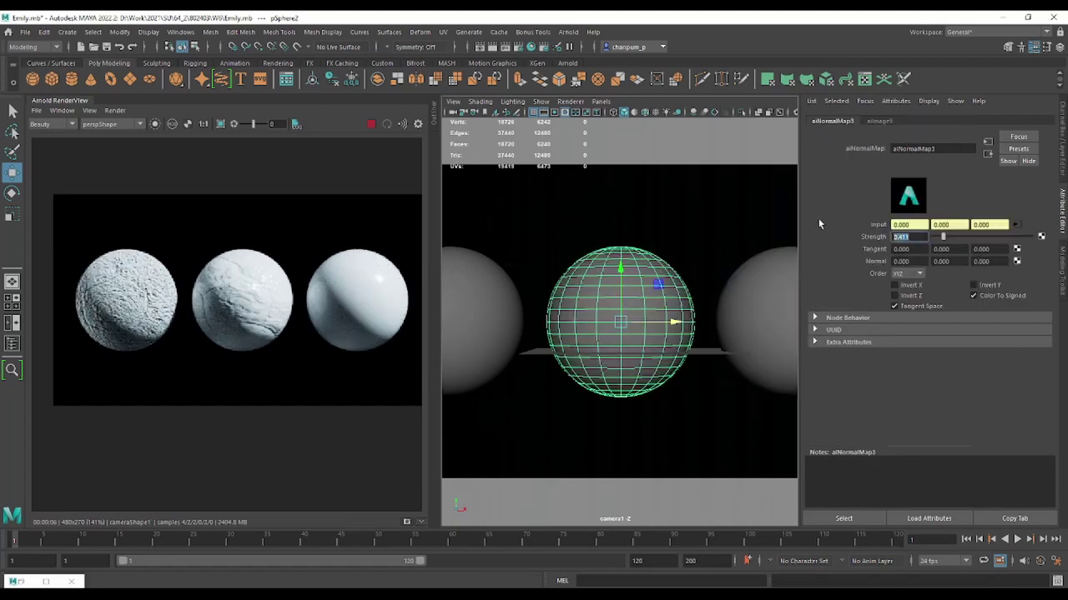
type("1")
key("Return")
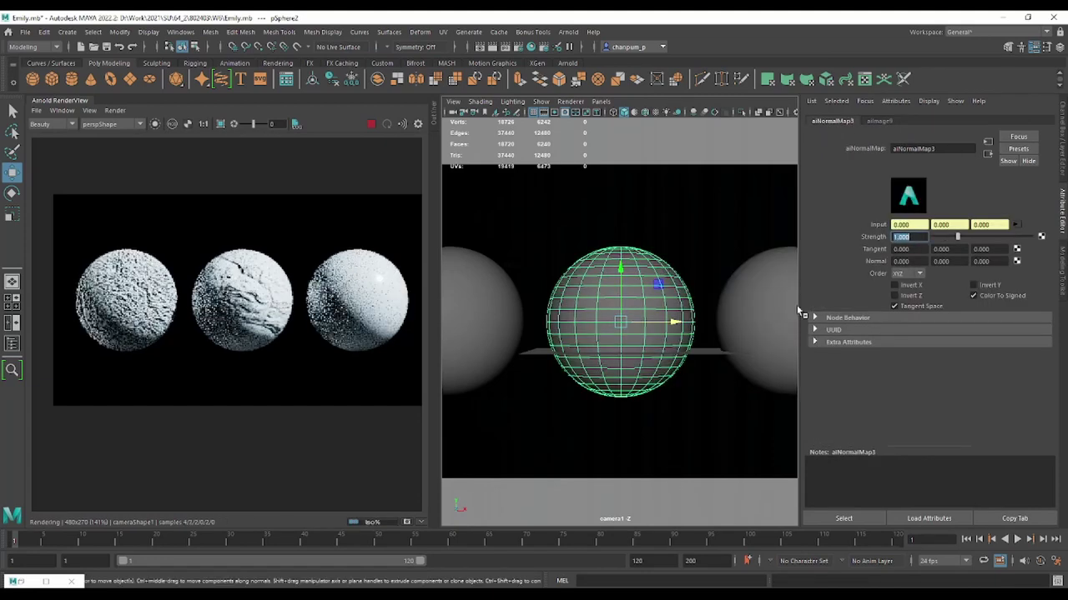
left_click(780, 303)
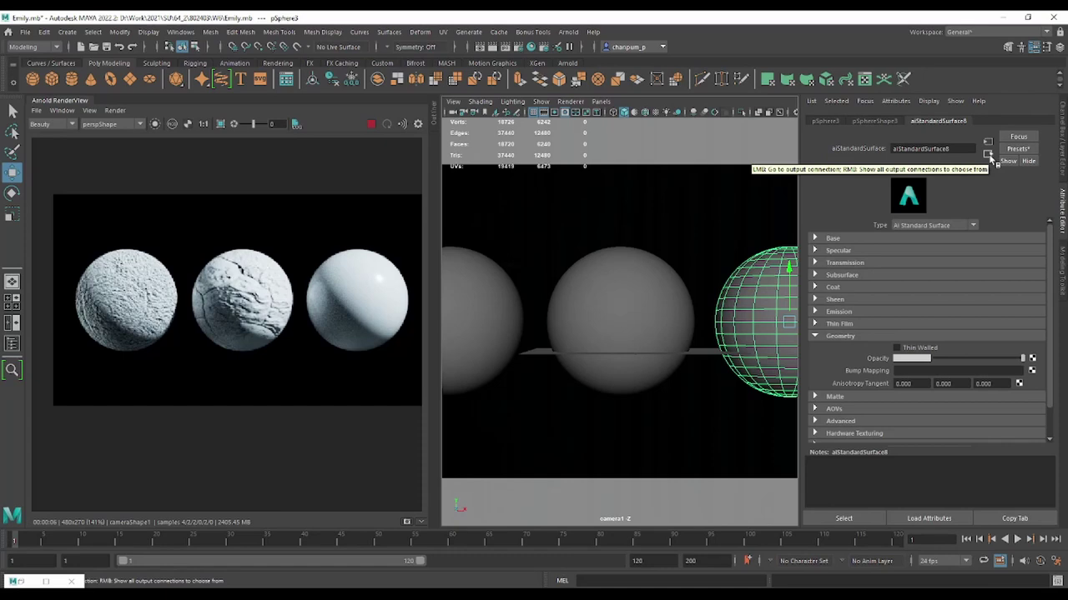
Create an Arnold aiImage node as aiStandardSurface8SG's displacement material
left_click(989, 156)
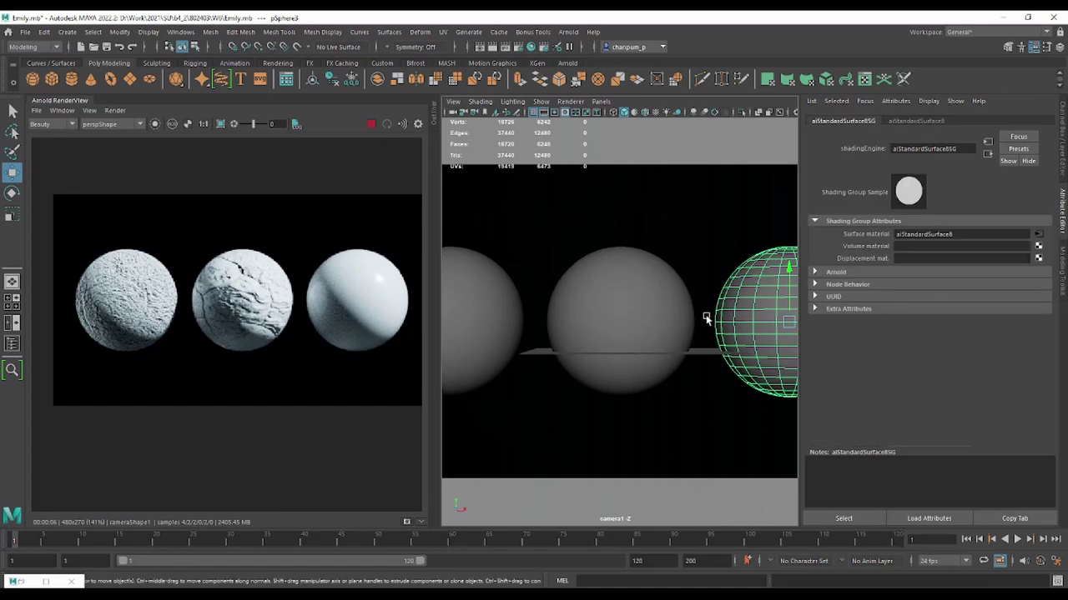
left_click(774, 305)
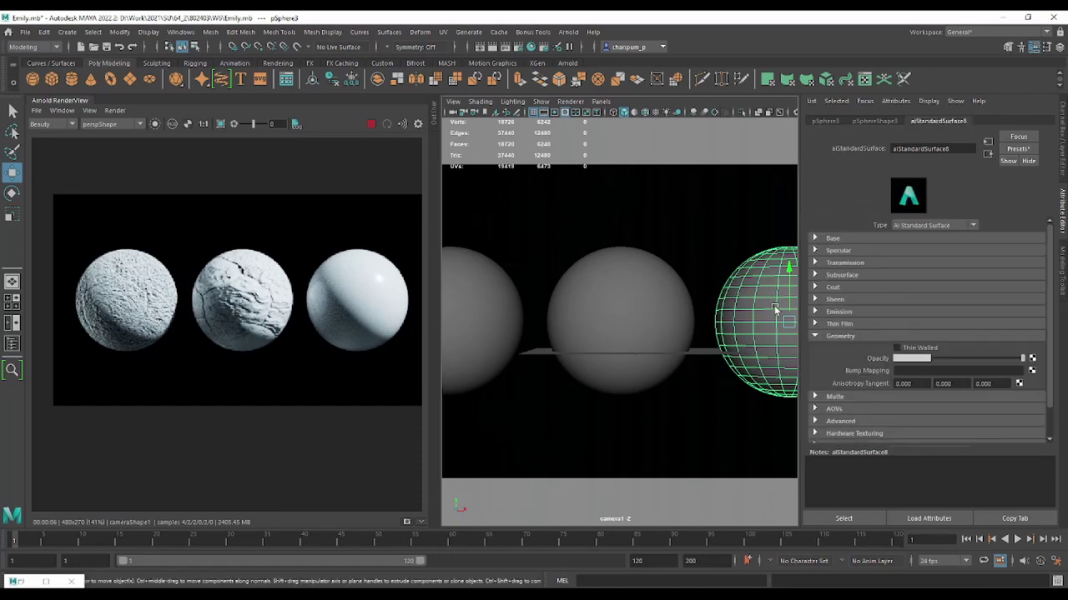
left_click(987, 156)
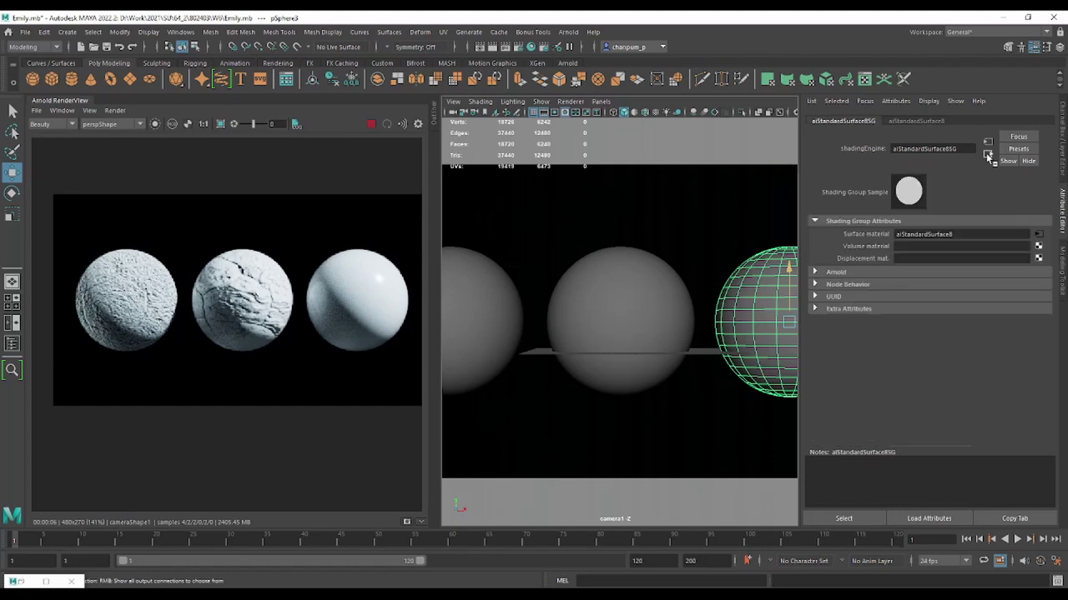
left_click(1039, 259)
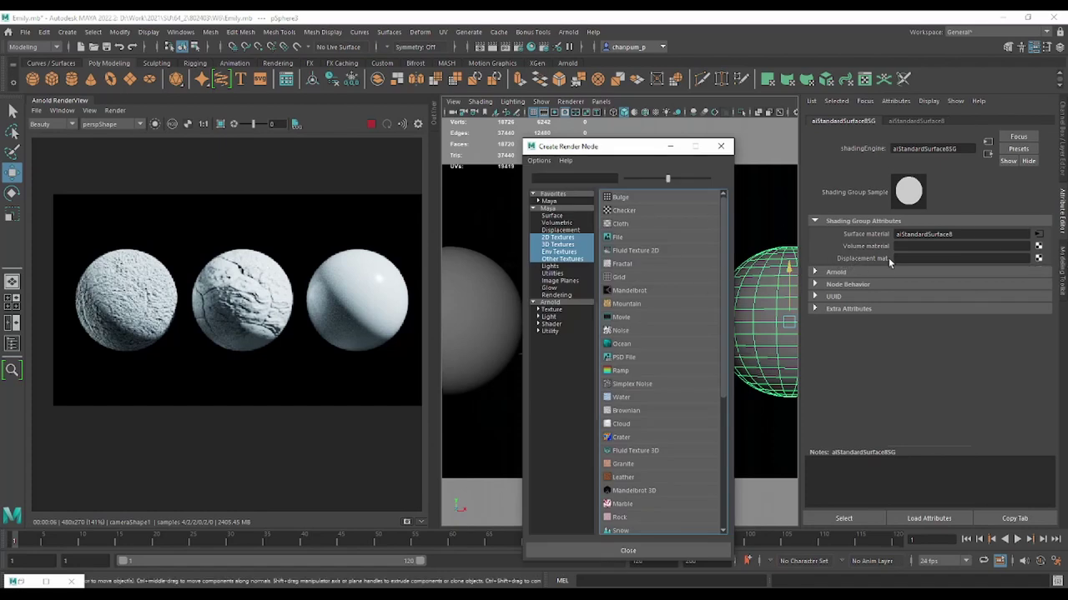
left_click(551, 309)
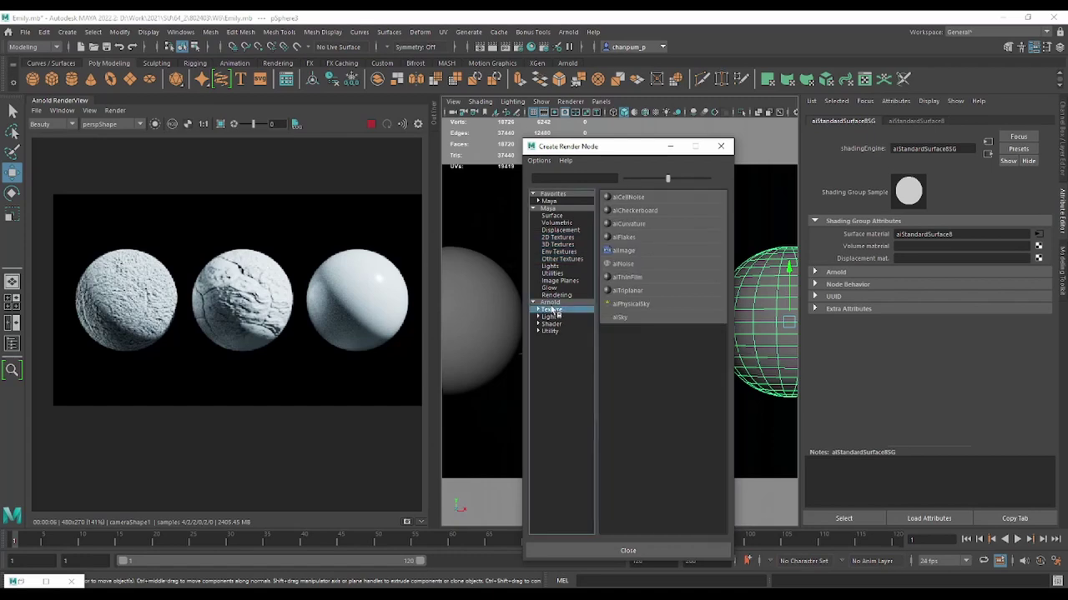
left_click(631, 253)
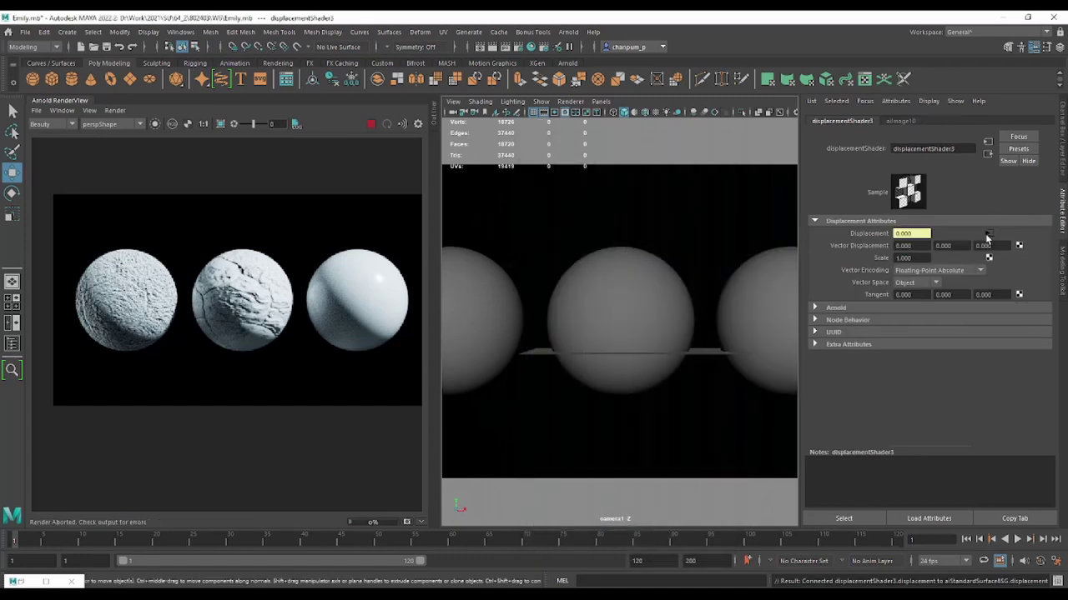
Load rock_pitted_mossy_disp_2k.tx into the aiImage10 node
left_click(899, 121)
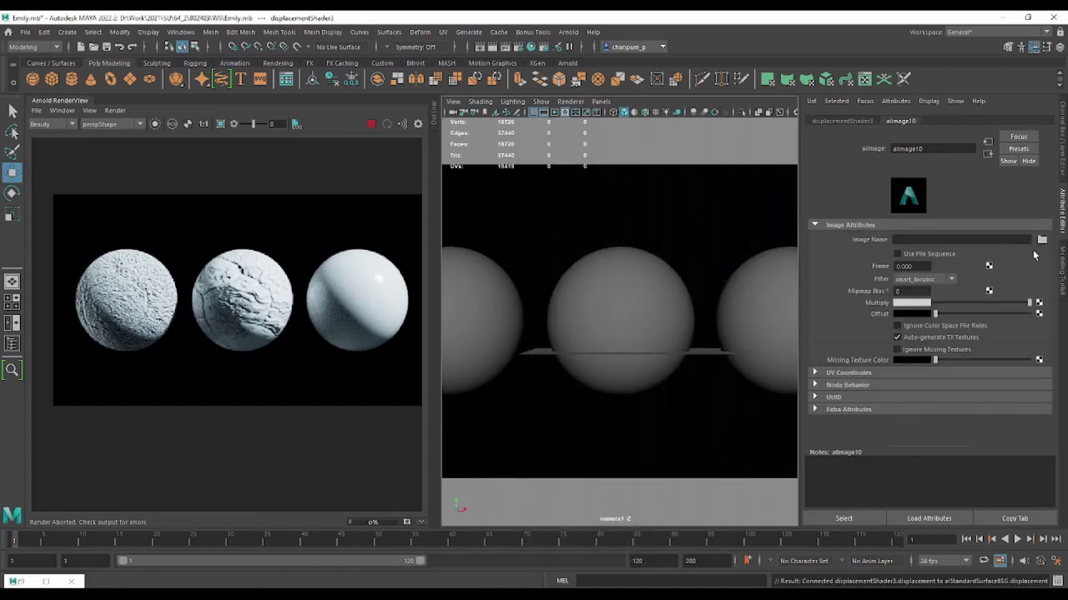
left_click(1041, 240)
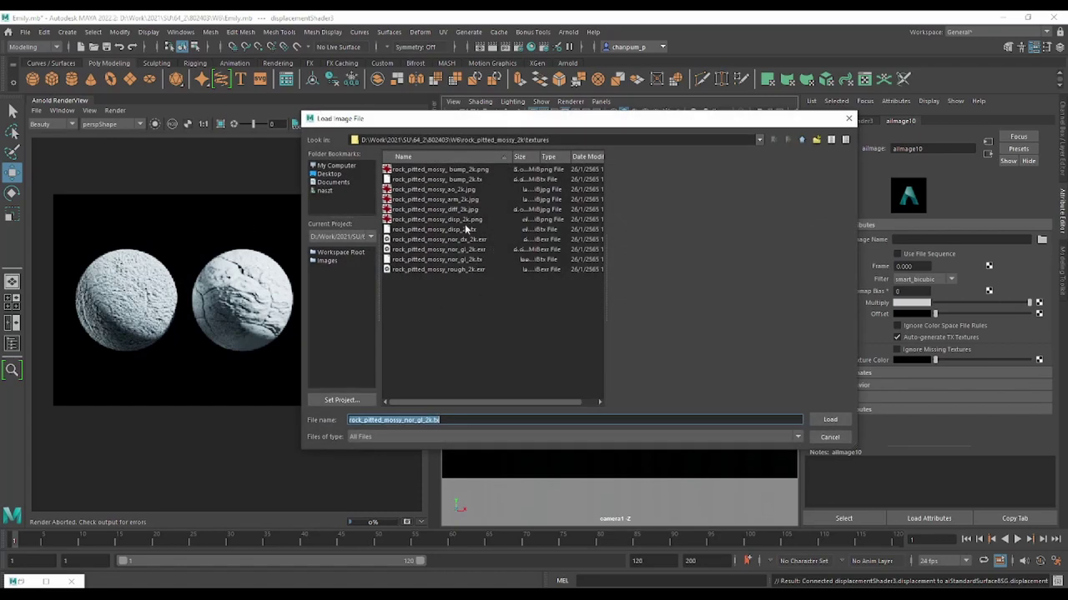
left_click(468, 229)
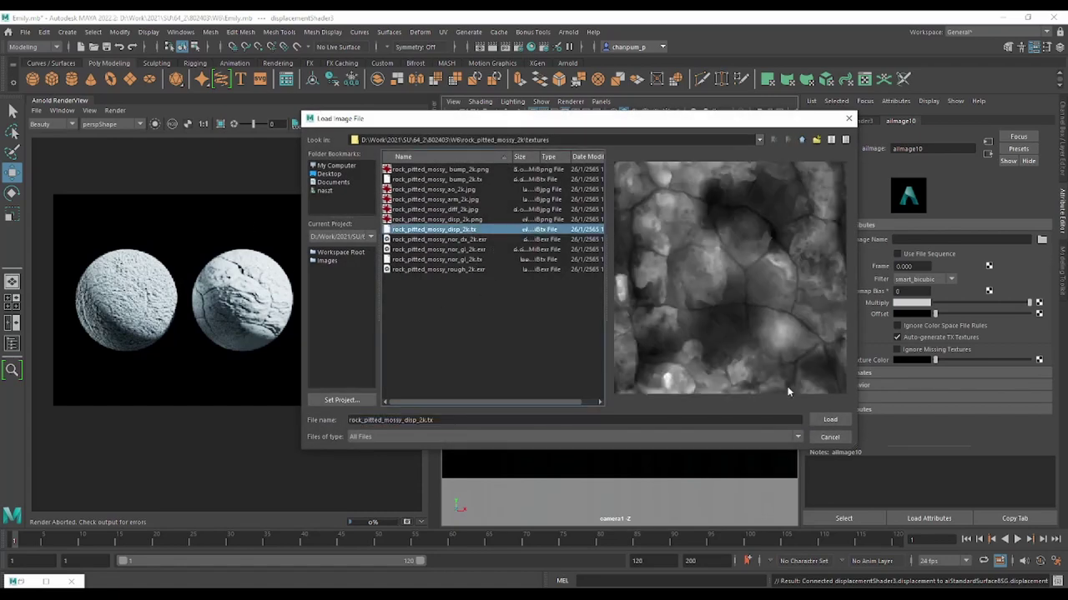
left_click(828, 421)
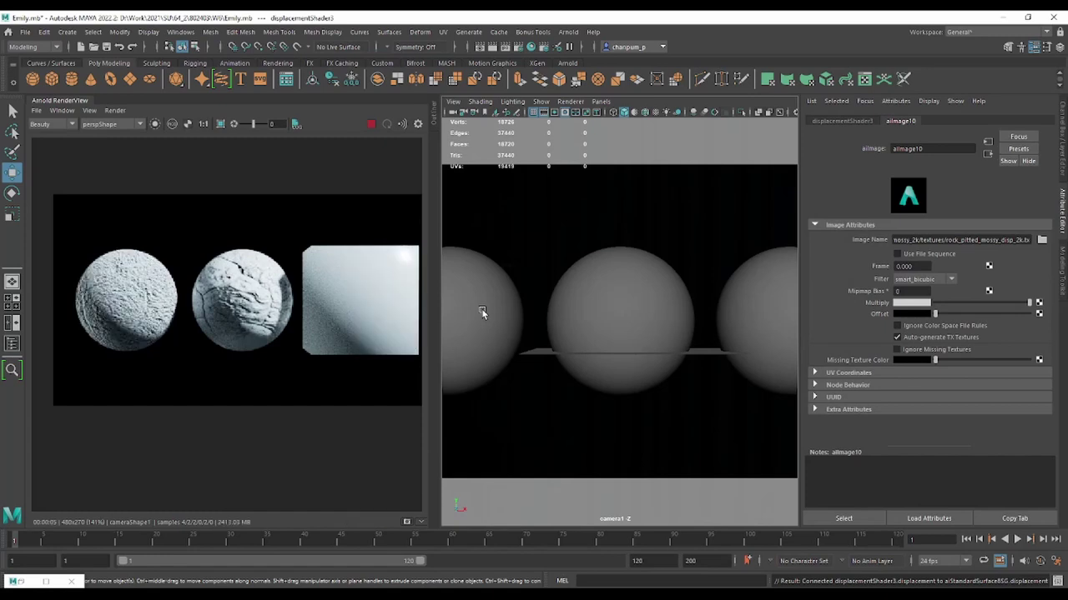
In Hypershade, connect aiImage10's Out Color R to displacementShader3's Displacement
left_click(557, 47)
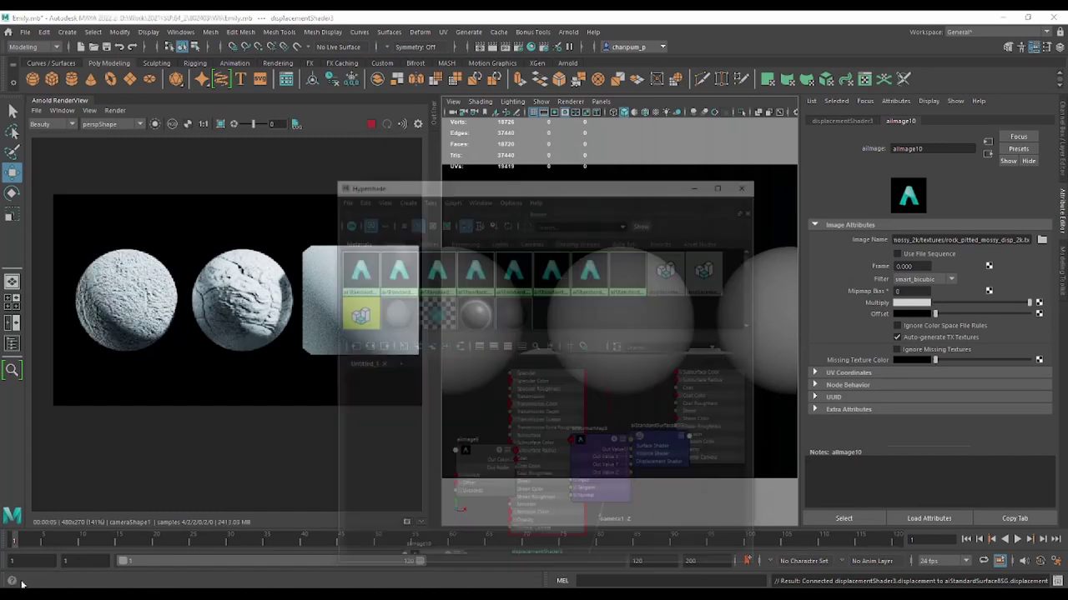
left_click(427, 286)
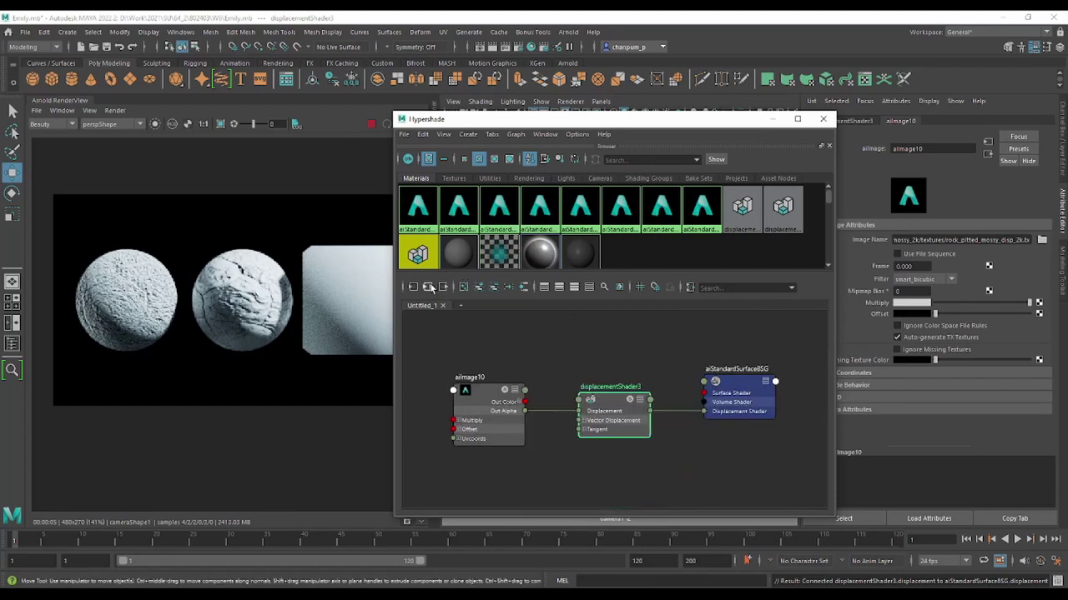
scroll(637, 405, "up", 5)
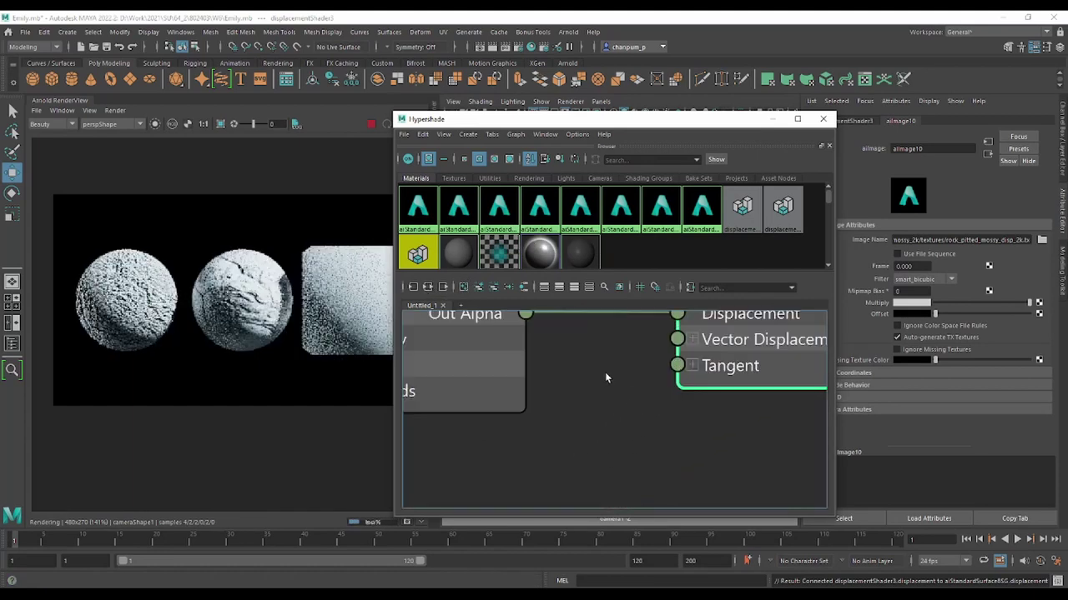
scroll(605, 372, "down", 2)
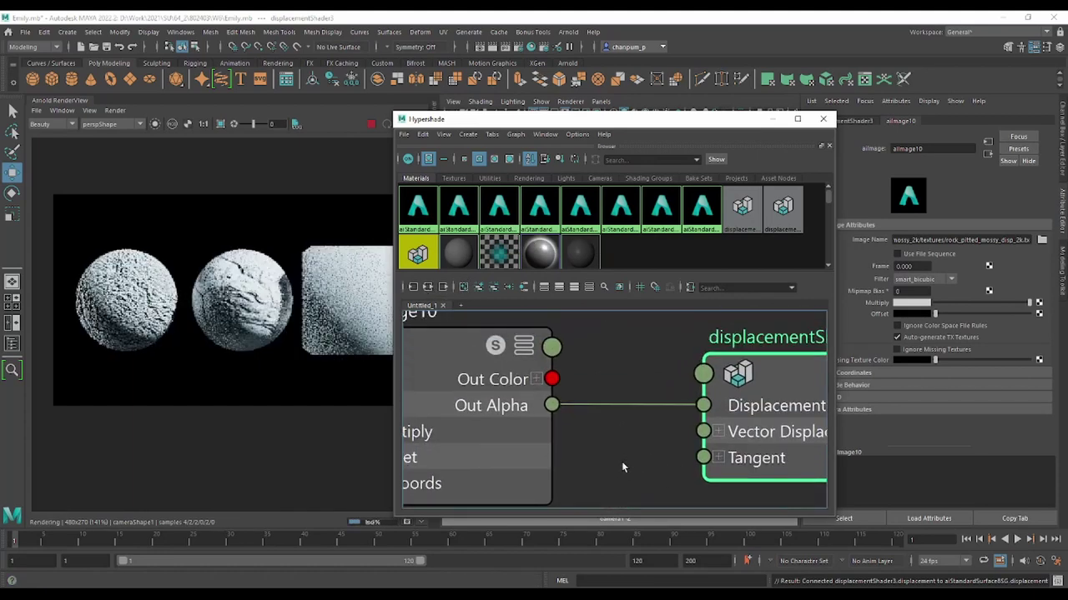
left_click(538, 380)
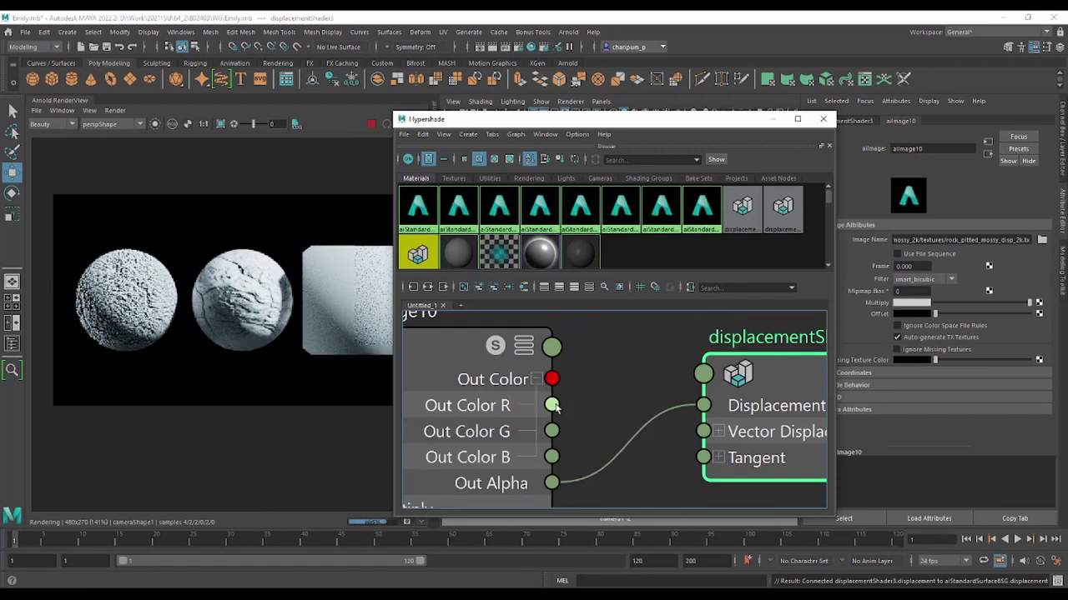
left_click_drag(552, 406, 704, 407)
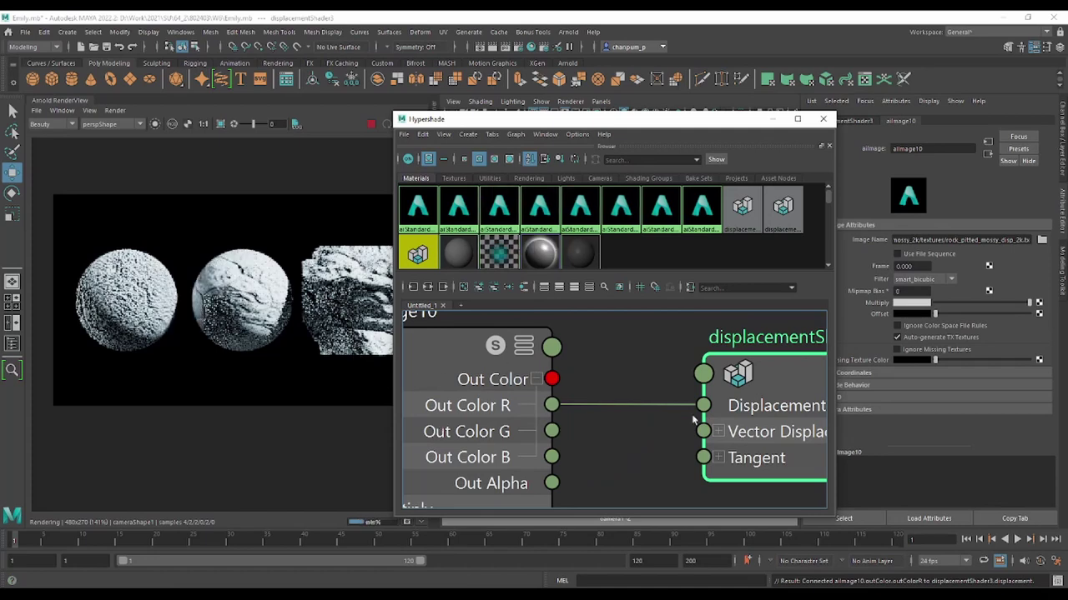
Draw a render region around the third sphere and recentre the render and node graph
mouse_move(493, 122)
left_mouse_down()
mouse_move(563, 123)
mouse_move(544, 119)
left_mouse_up()
left_click_drag(298, 241, 419, 364)
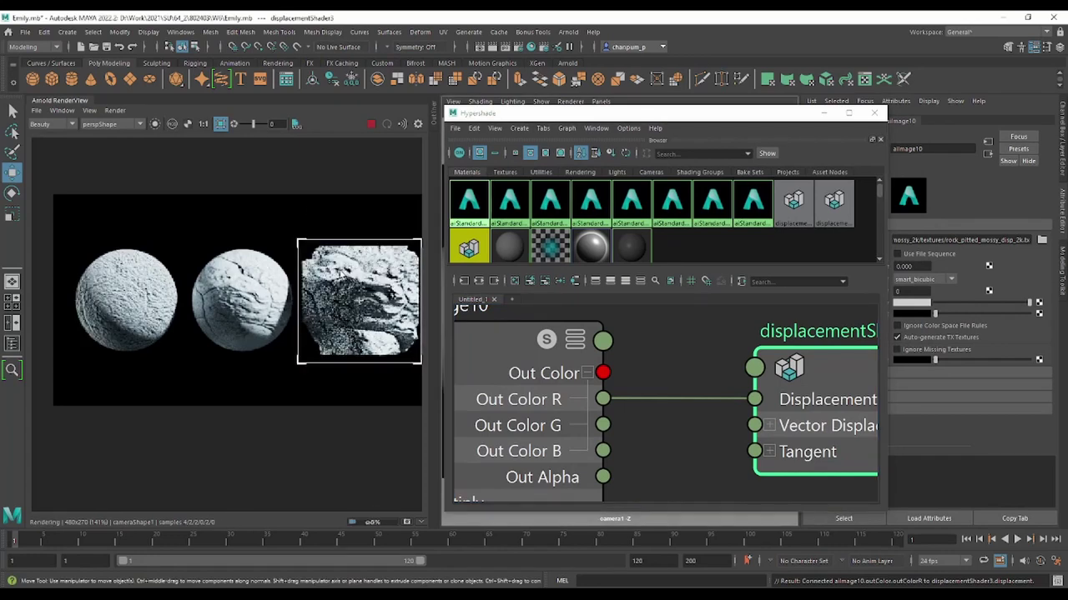
scroll(292, 334, "up", 2)
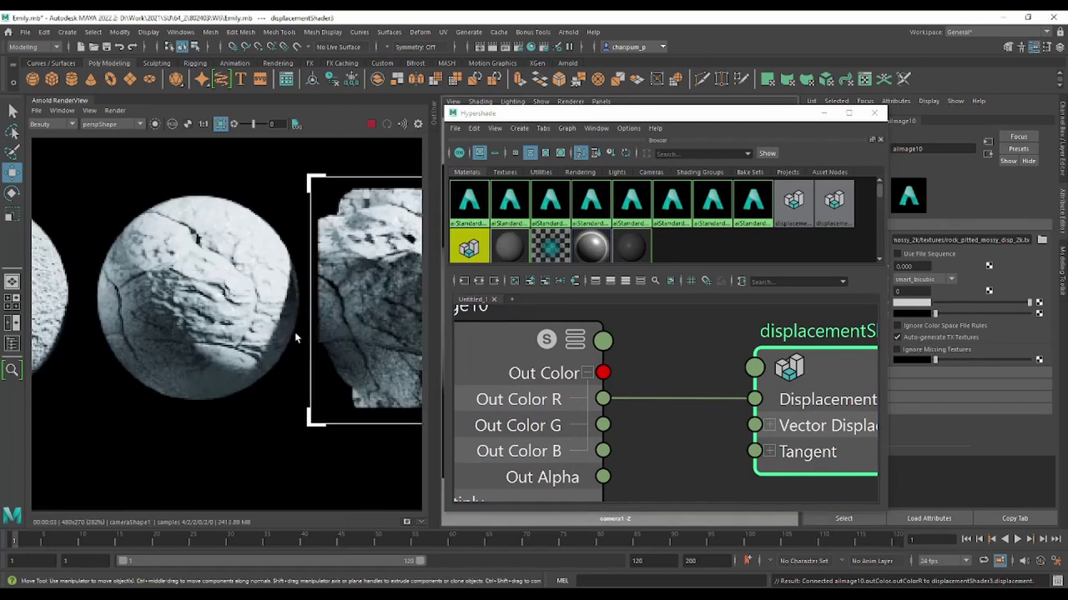
middle_click_drag(296, 337, 155, 333)
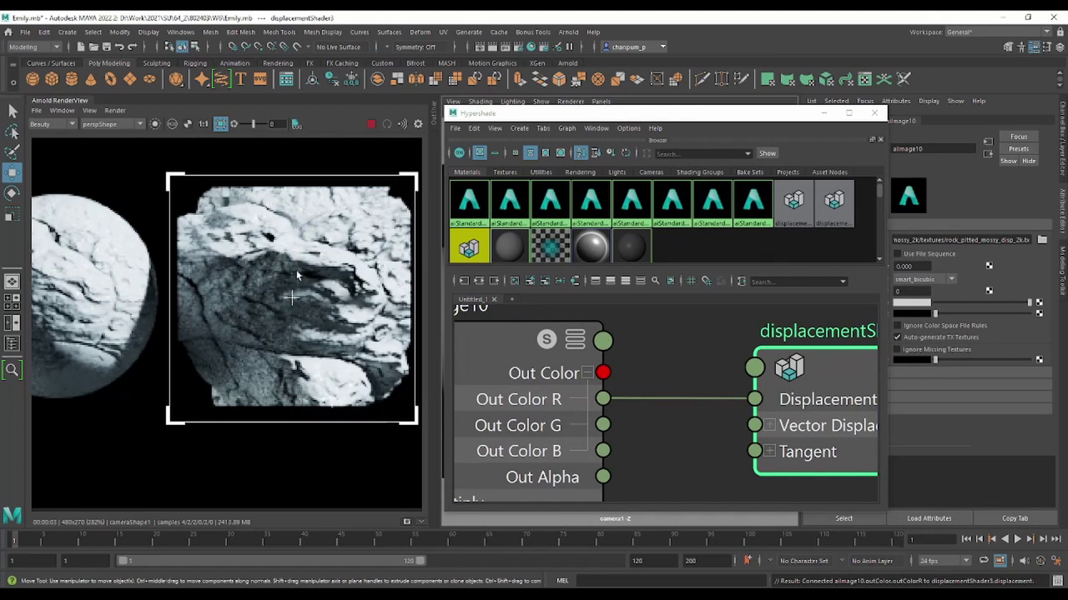
middle_click_drag(197, 400, 279, 376)
middle_click_drag(303, 243, 189, 243)
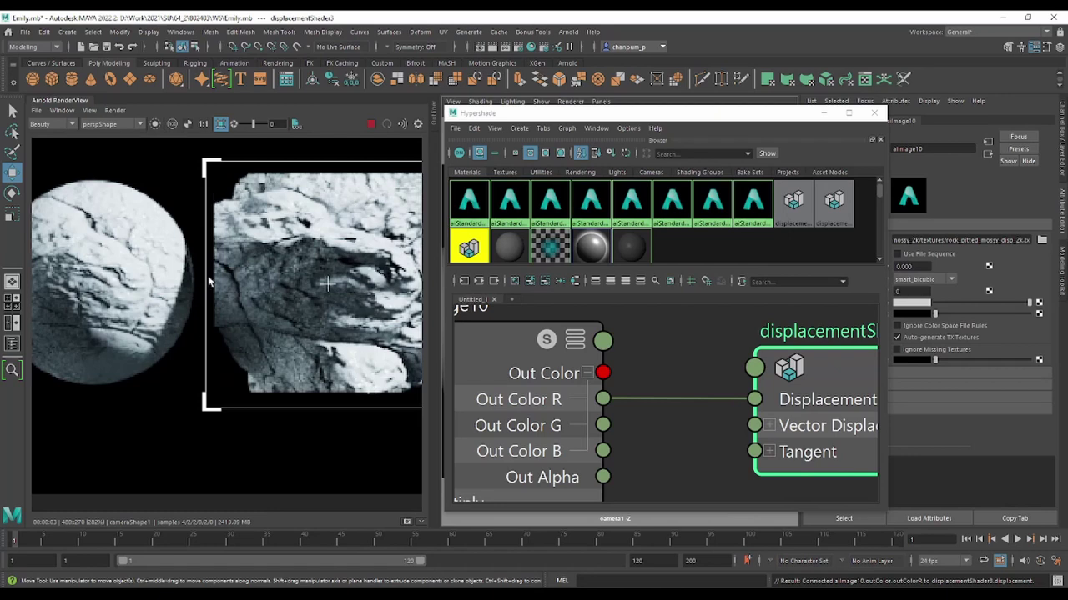
middle_click_drag(310, 459, 212, 459)
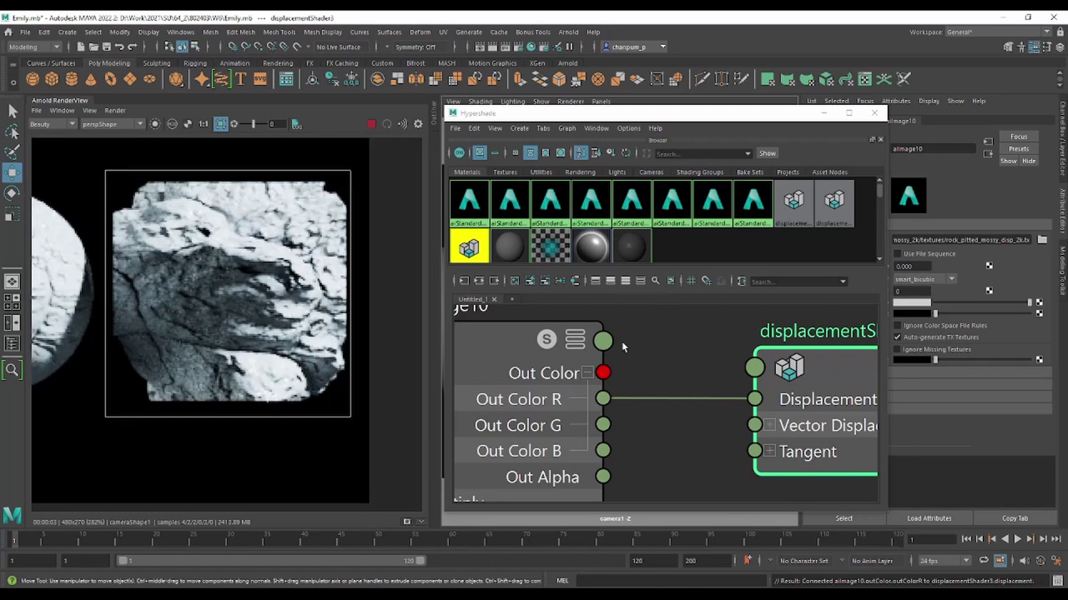
scroll(700, 370, "down", 2)
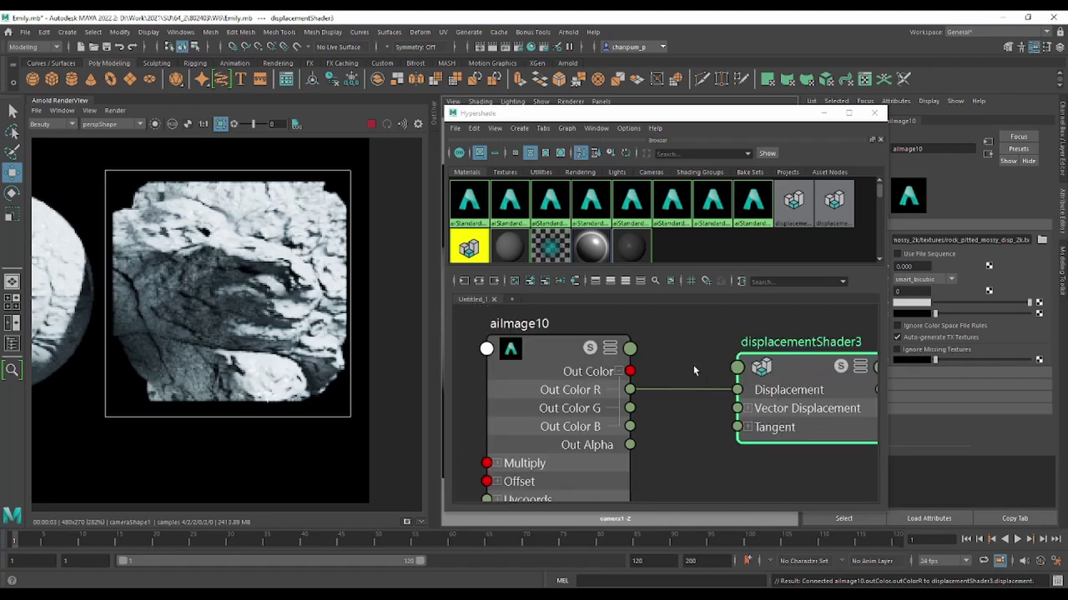
scroll(700, 369, "down", 2)
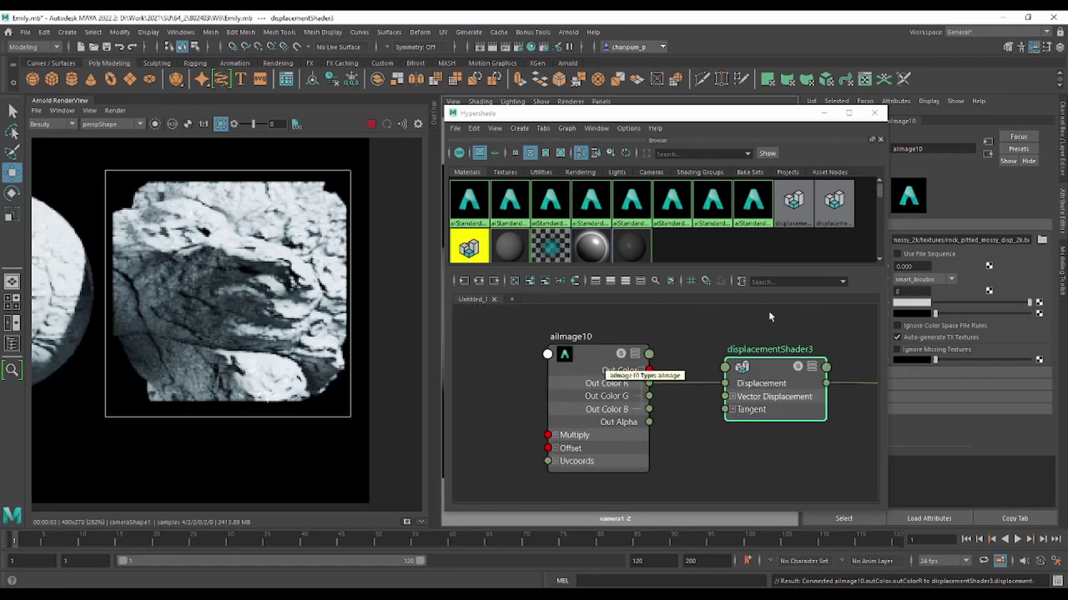
middle_click_drag(768, 311, 633, 363, "alt")
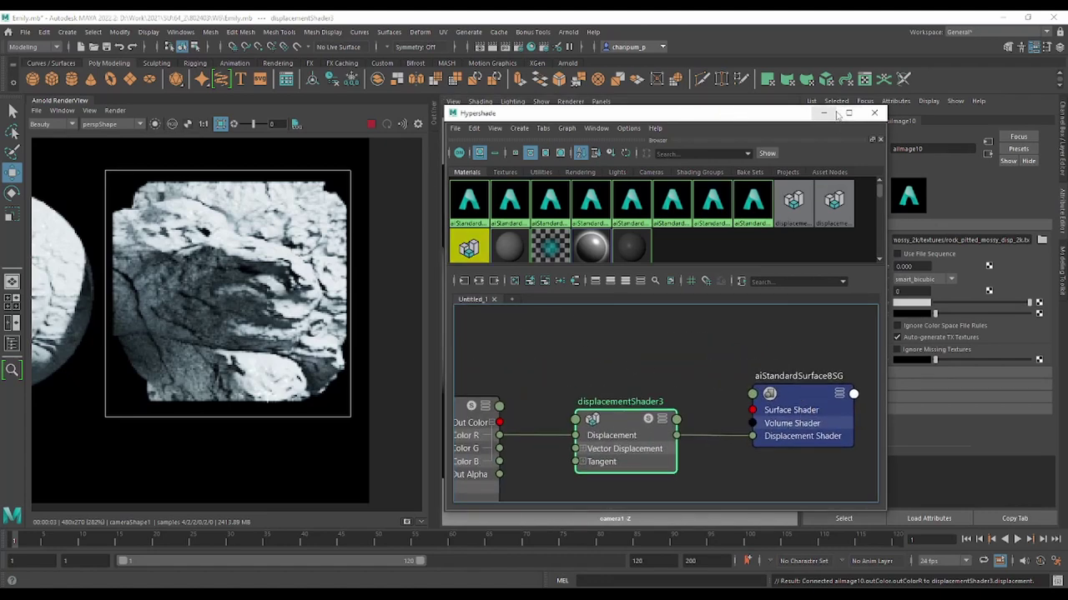
mouse_move(676, 413)
middle_mouse_down("alt")
mouse_move(748, 377)
mouse_move(788, 372)
middle_mouse_up("alt")
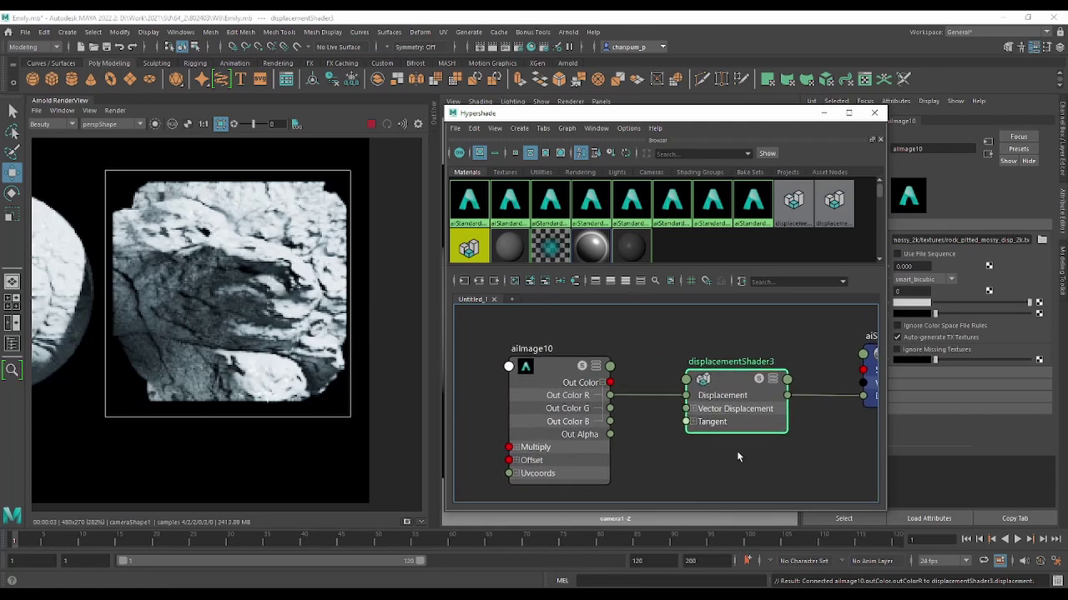
Expand the Arnold Subdivision settings on the right sphere's pSphereShape3
left_click(823, 112)
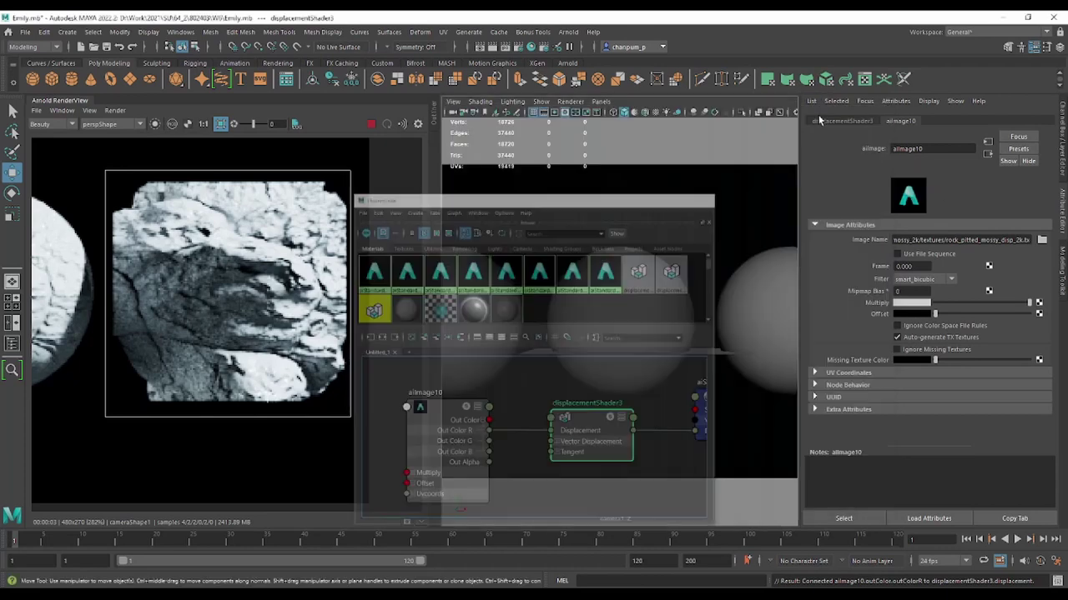
left_click(765, 296)
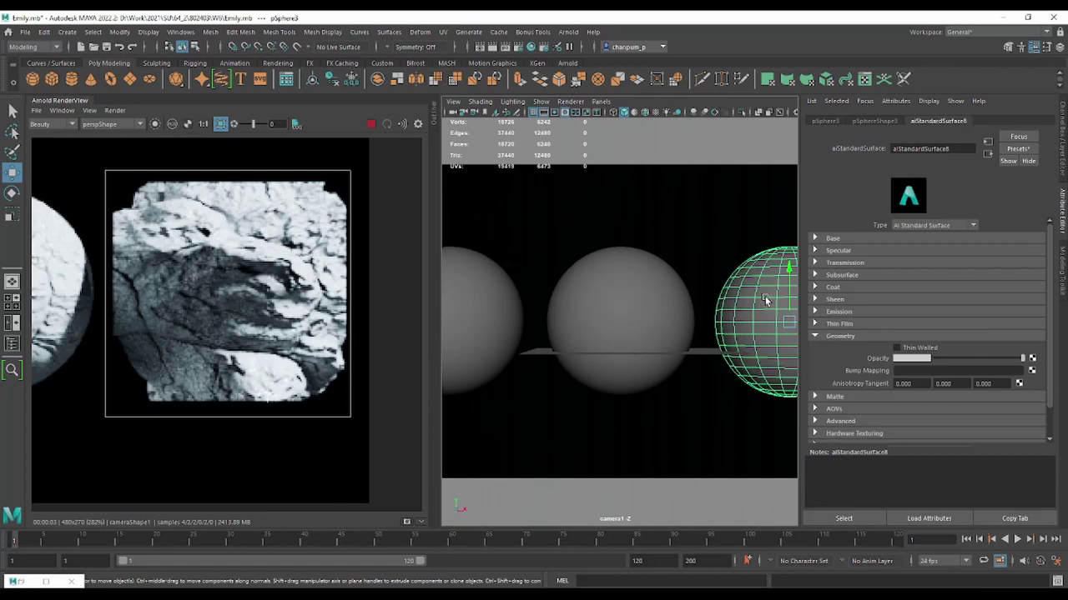
left_click(887, 122)
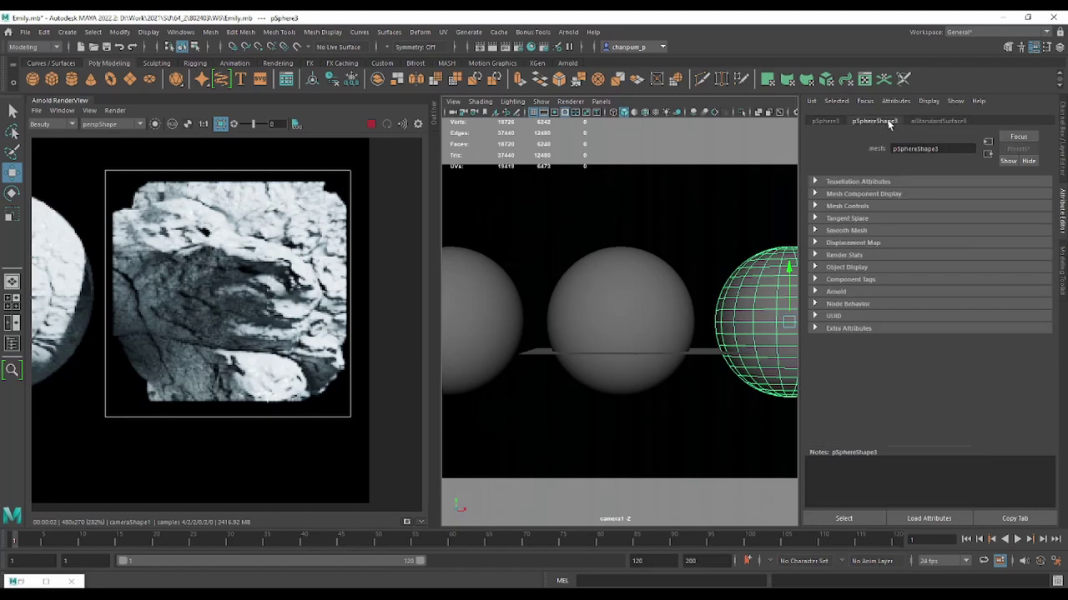
left_click(815, 293)
scroll(968, 322, "down", 2)
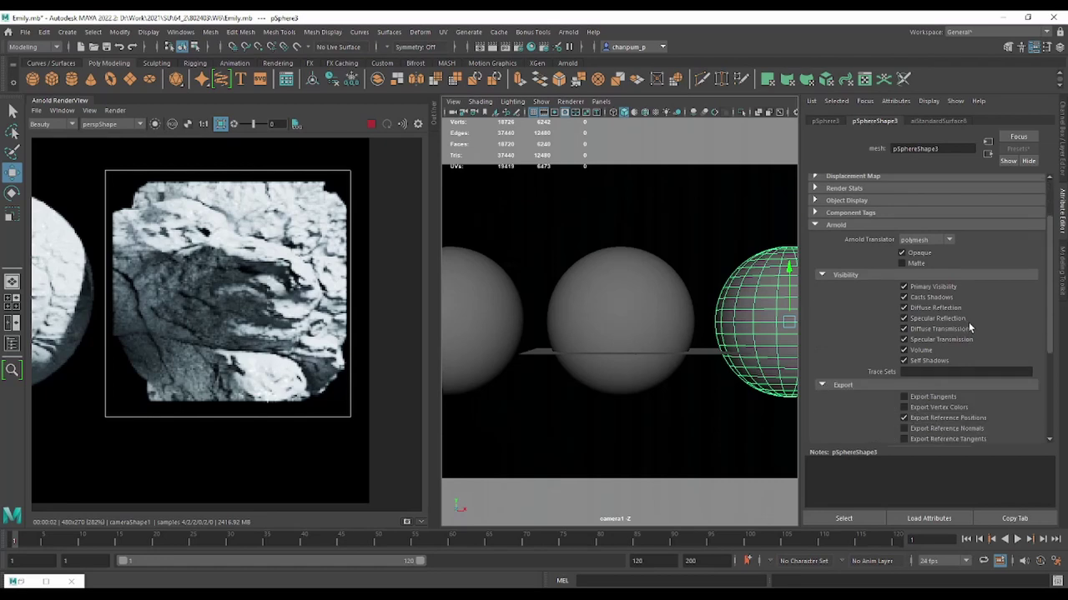
scroll(968, 321, "down", 2)
scroll(968, 325, "down", 2)
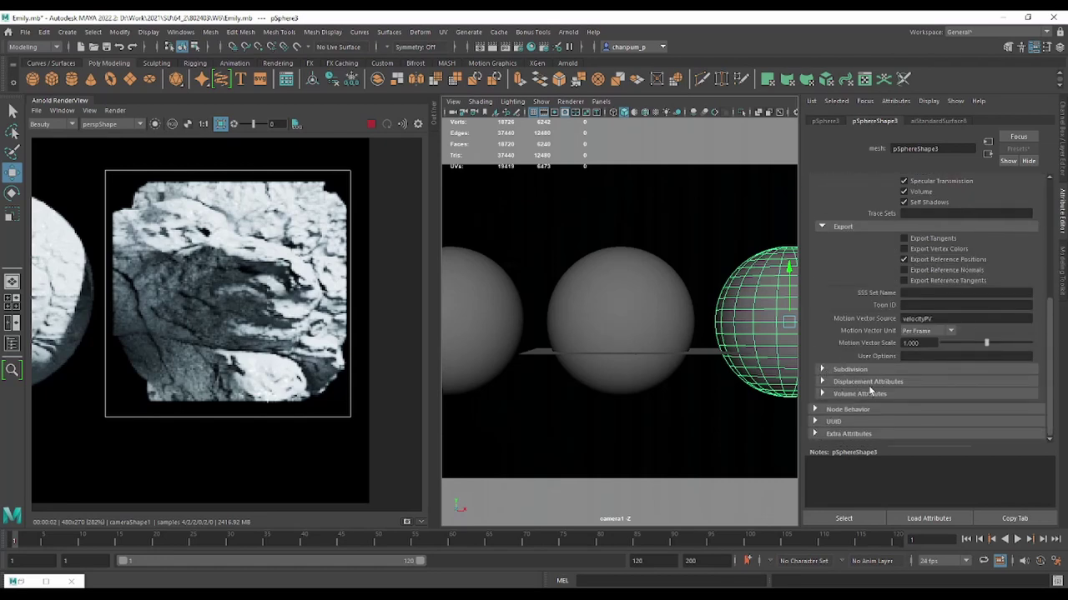
left_click(824, 369)
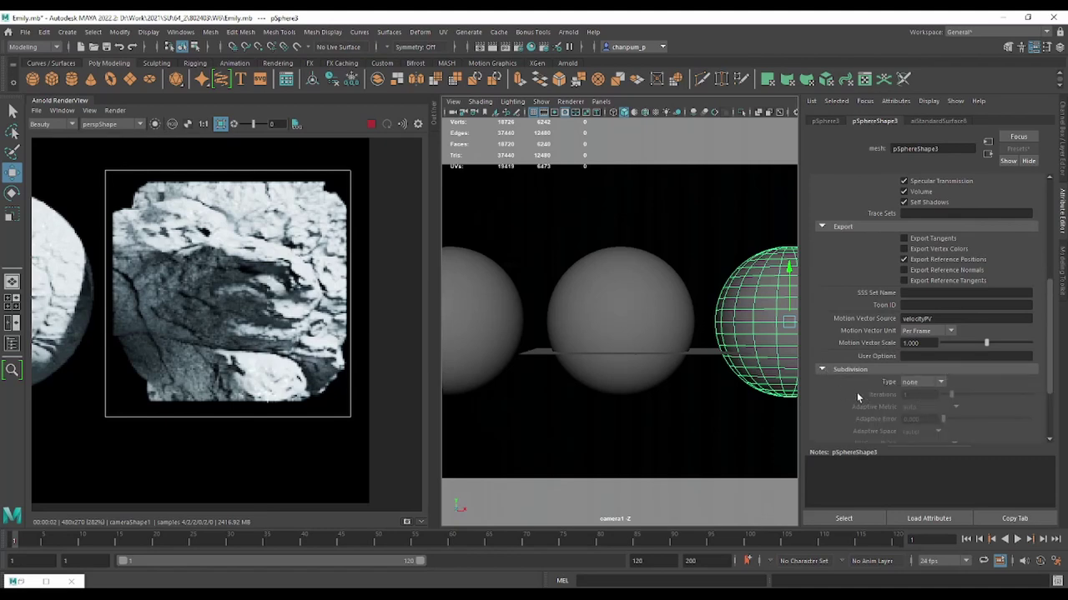
scroll(401, 269, "down", 3)
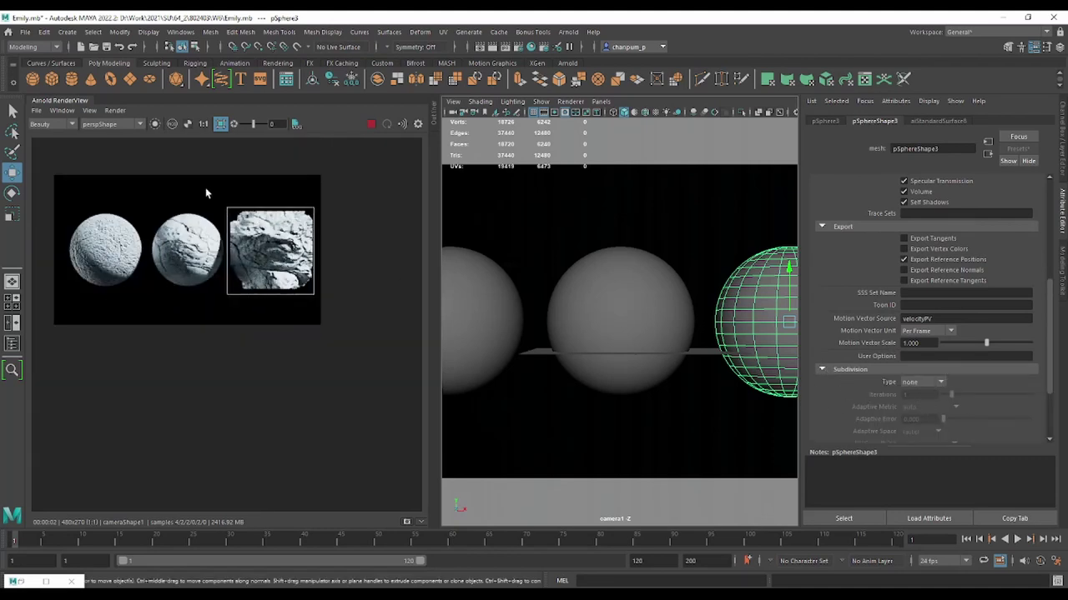
Redraw the render region around the third sphere
mouse_move(207, 193)
left_mouse_down()
mouse_move(268, 292)
mouse_move(325, 316)
left_mouse_up()
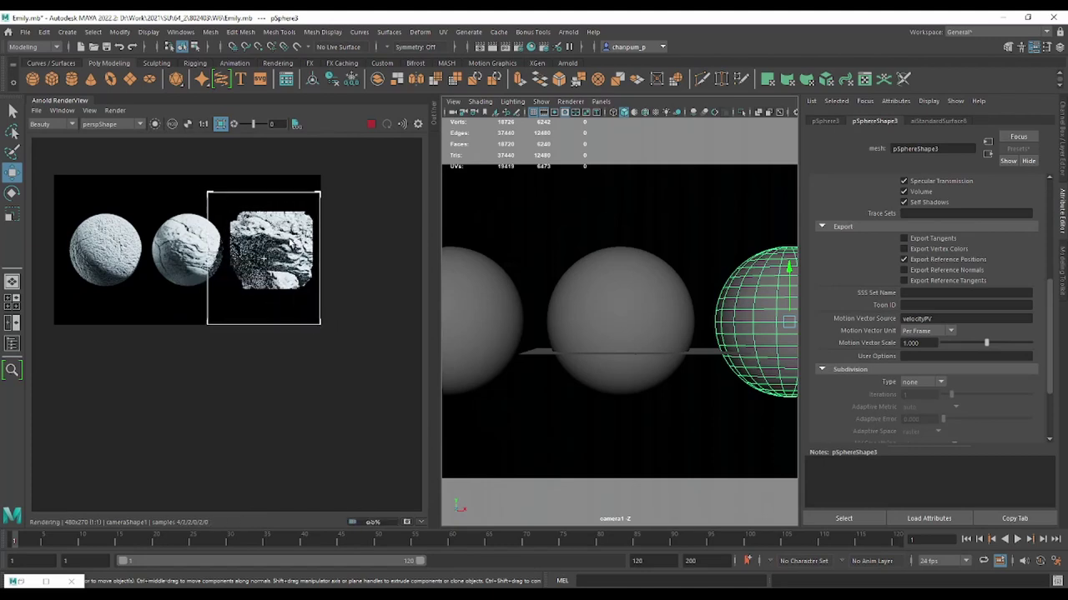
scroll(263, 259, "up", 3)
scroll(927, 384, "down", 2)
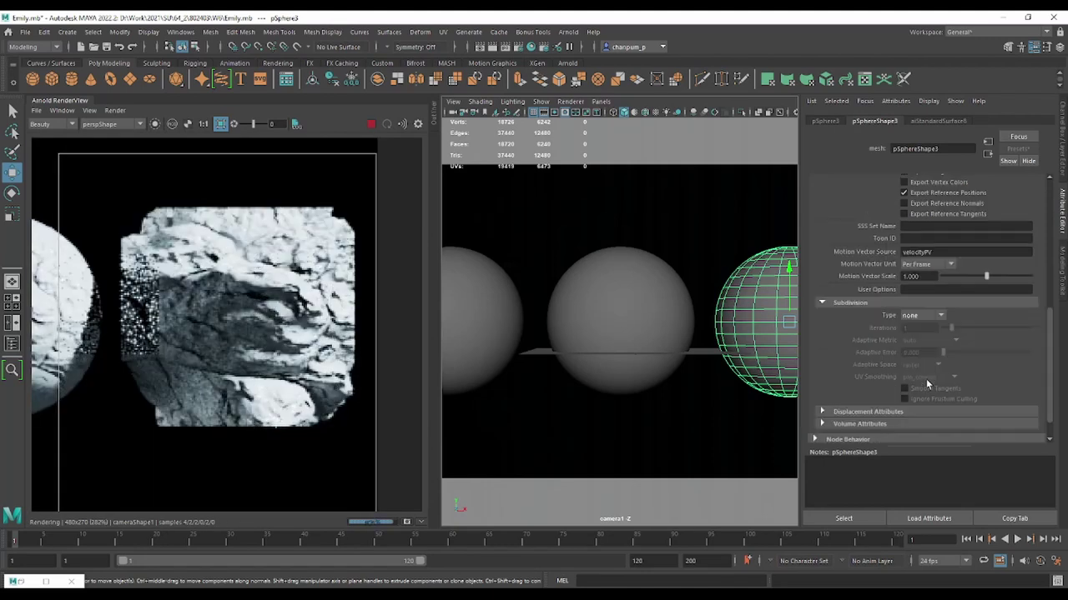
Set pSphereShape3's subdivision to catclark with 3 iterations and expand Displacement Attributes
left_click(937, 317)
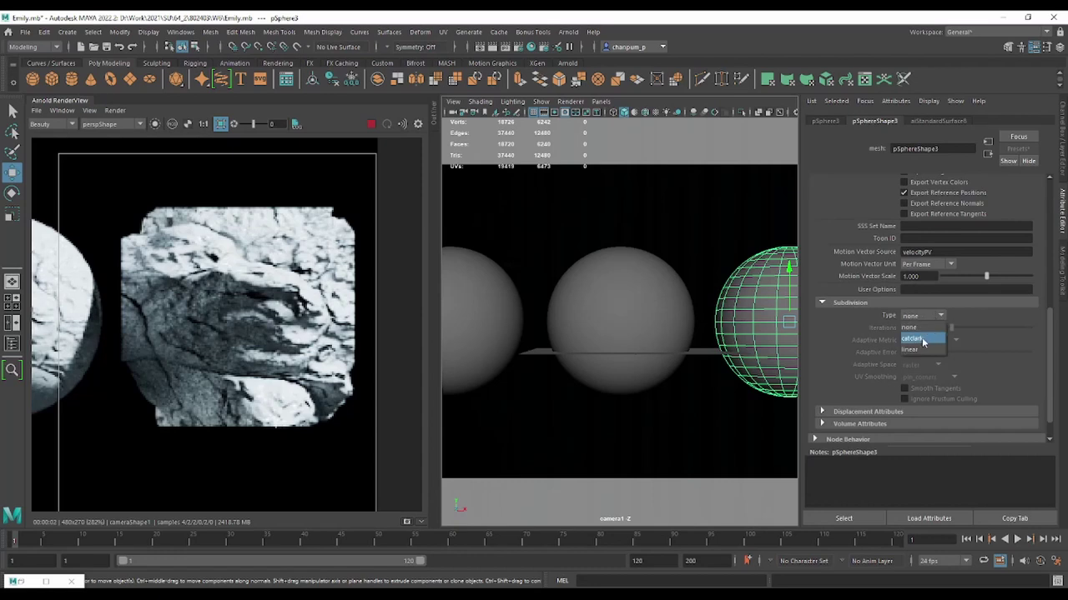
left_click(923, 341)
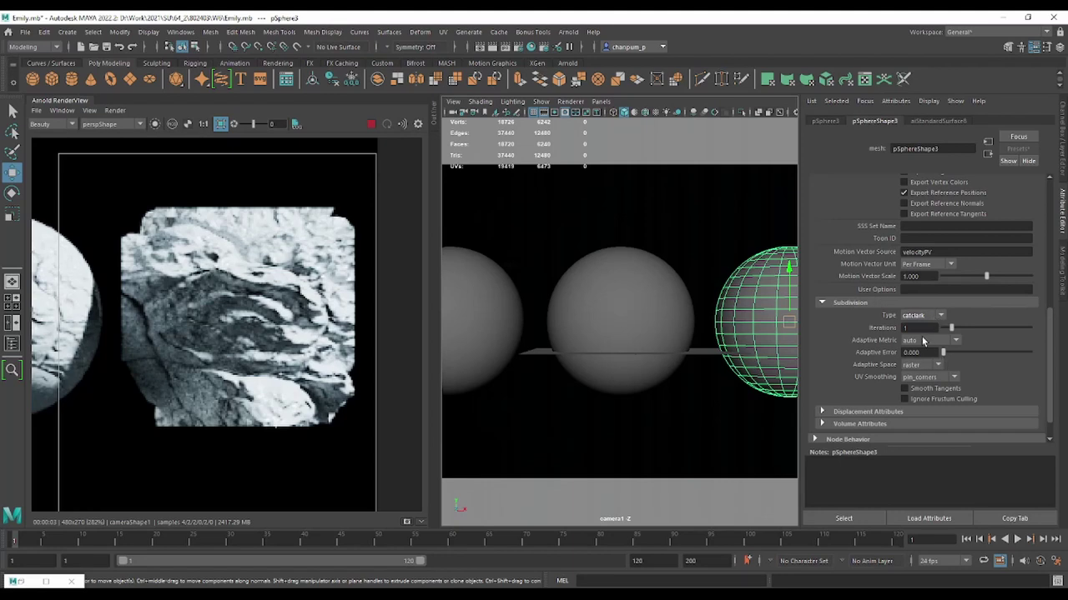
left_click(922, 328)
type("1")
key("BackSpace")
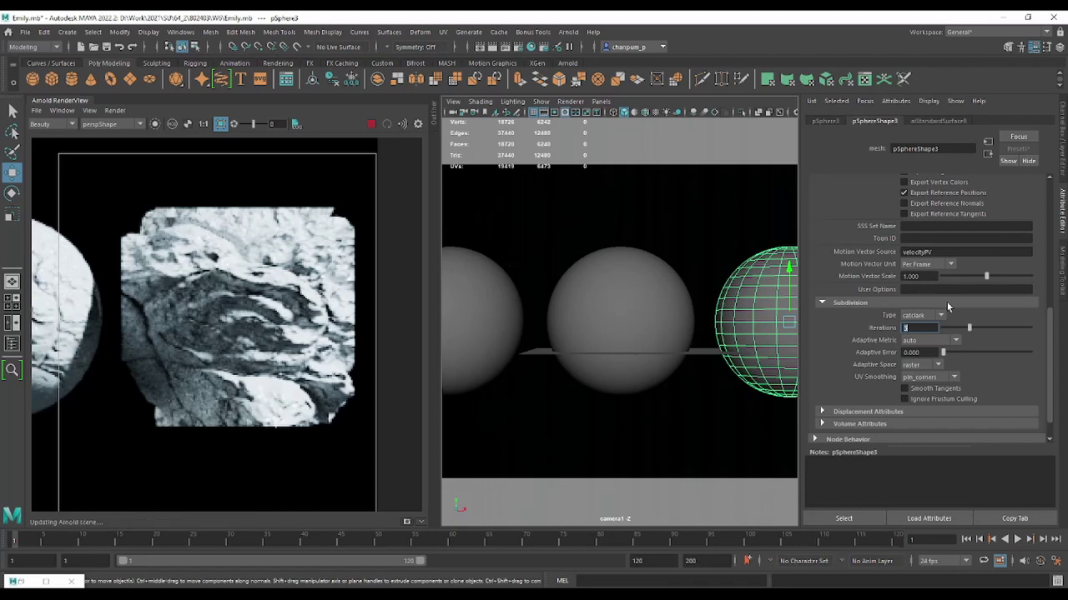
type("3")
key("Return")
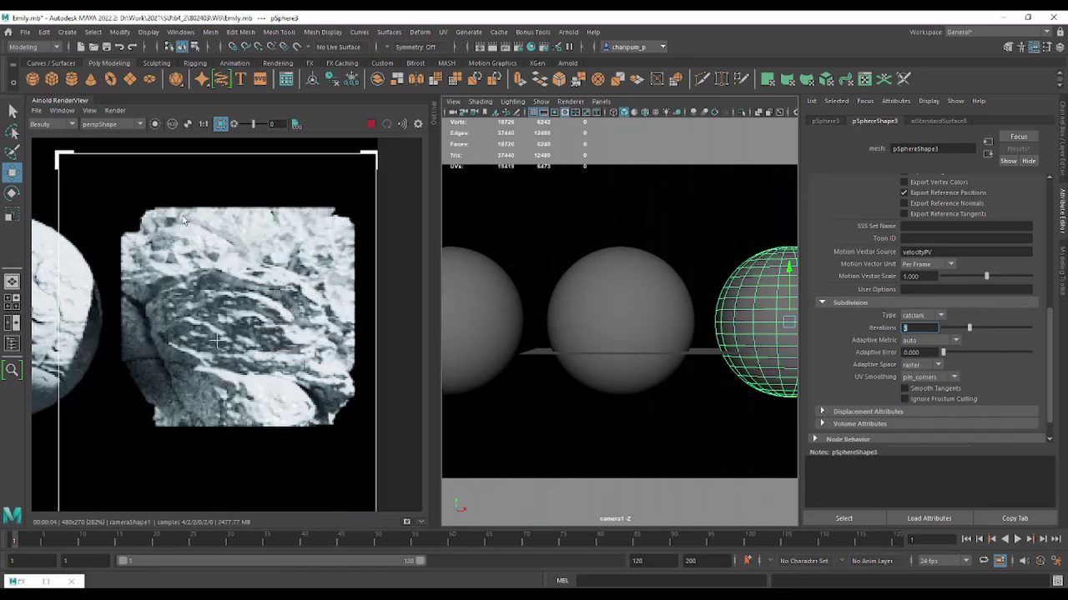
left_click(821, 411)
scroll(981, 399, "down", 3)
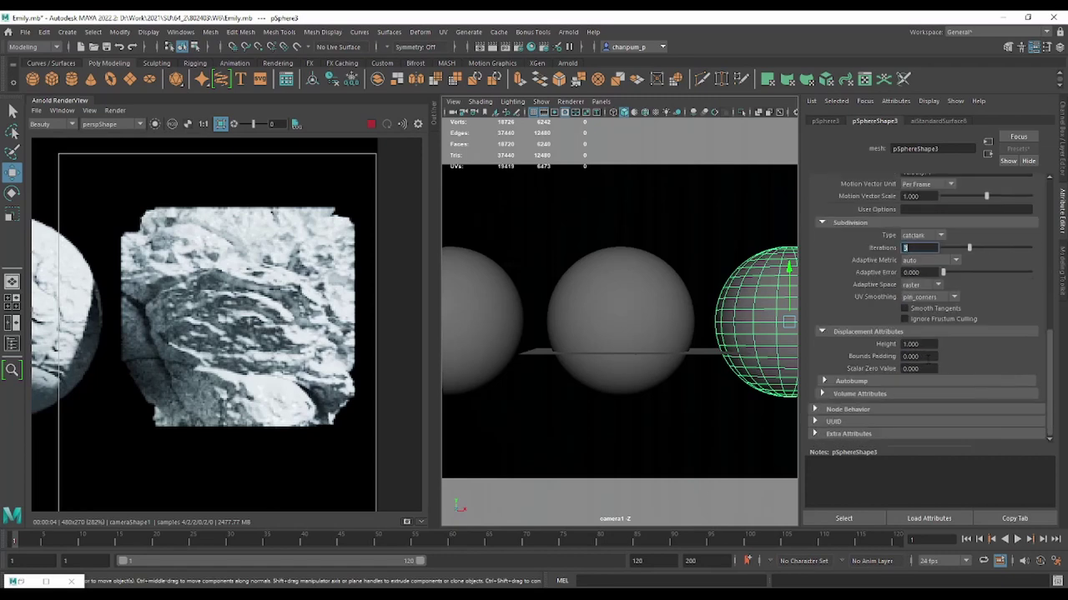
Set pSphereShape3's displacement Bounds Padding to 0.3, then to 1.0
left_click(918, 356)
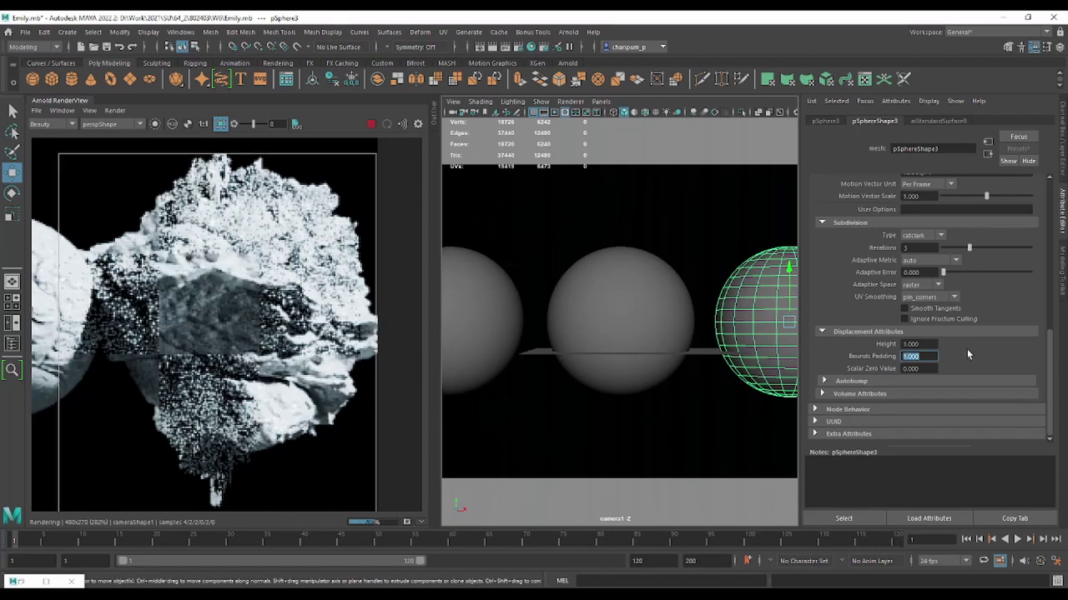
type("0.")
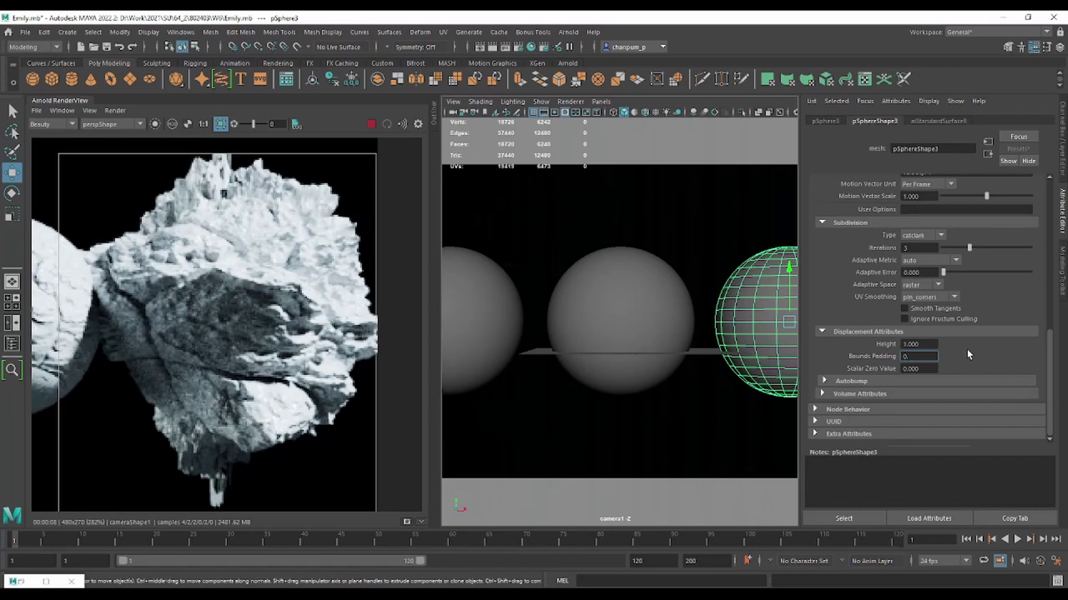
type("3")
key("Return")
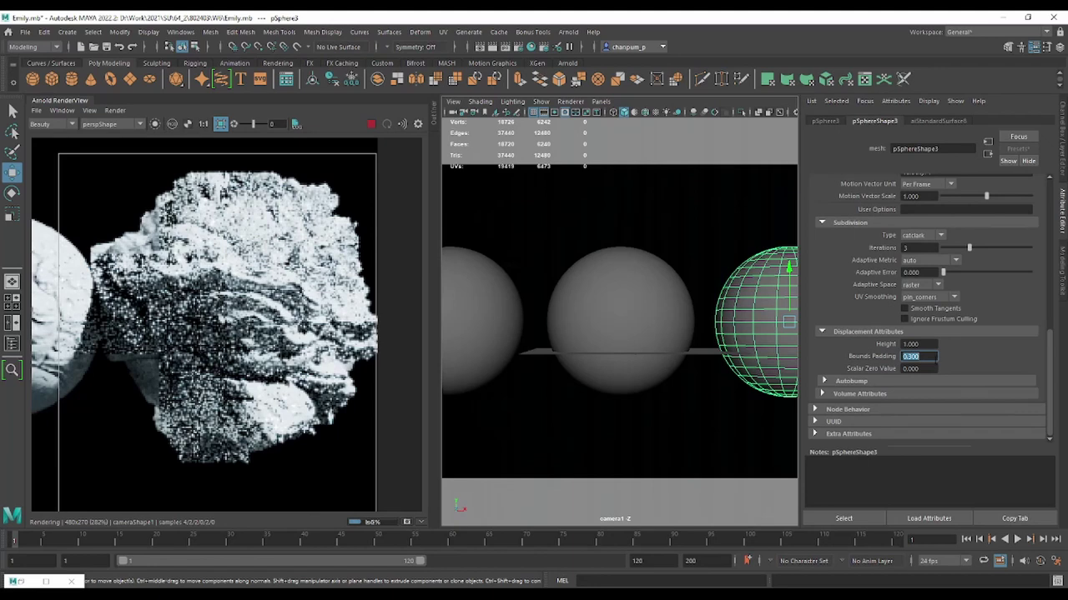
type("1")
key("Return")
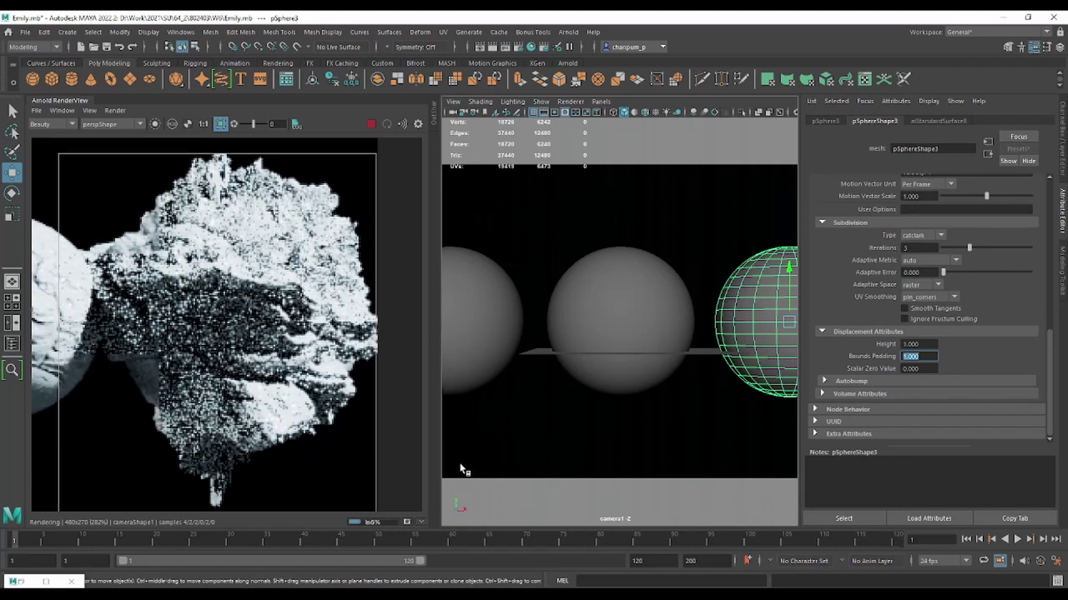
scroll(304, 219, "down", 3)
scroll(304, 220, "up", 2)
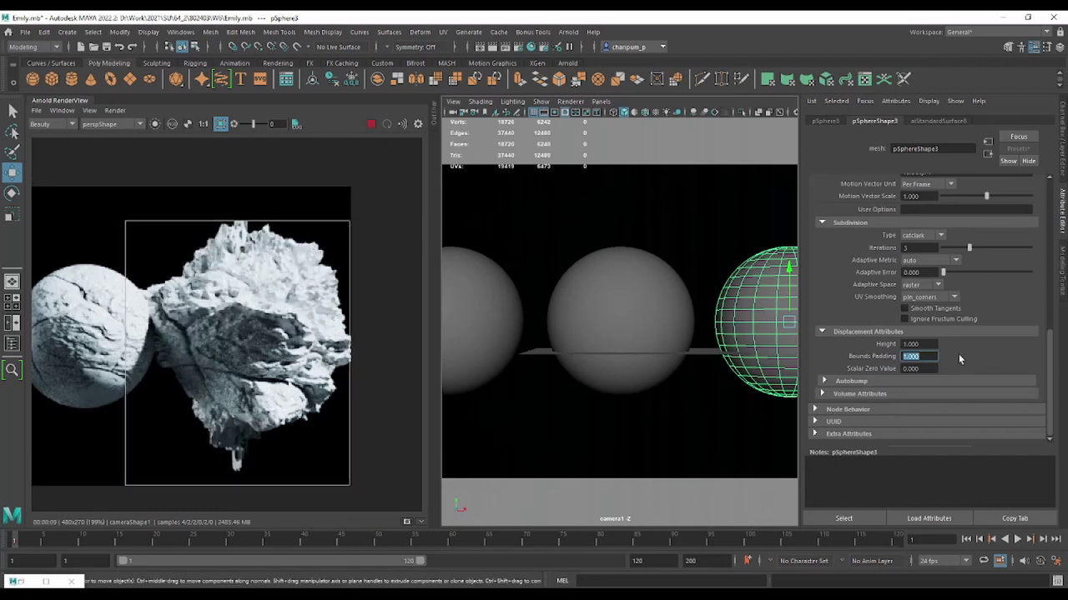
left_click(930, 344)
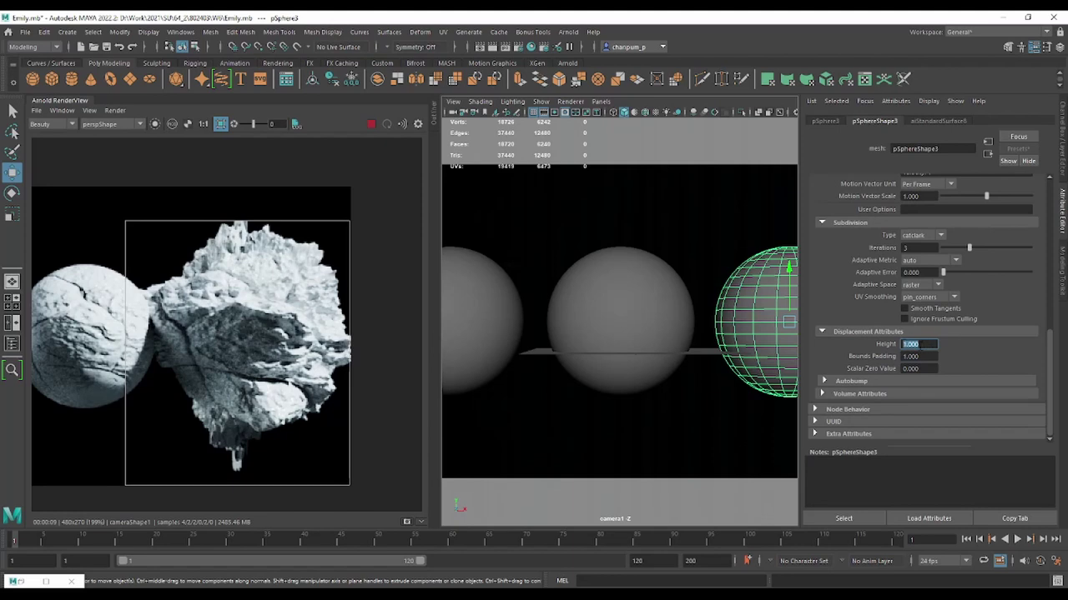
Try a displacement Height of 0.1, then settle on 0.3 and pan the render to inspect
type("0.1")
key("Return")
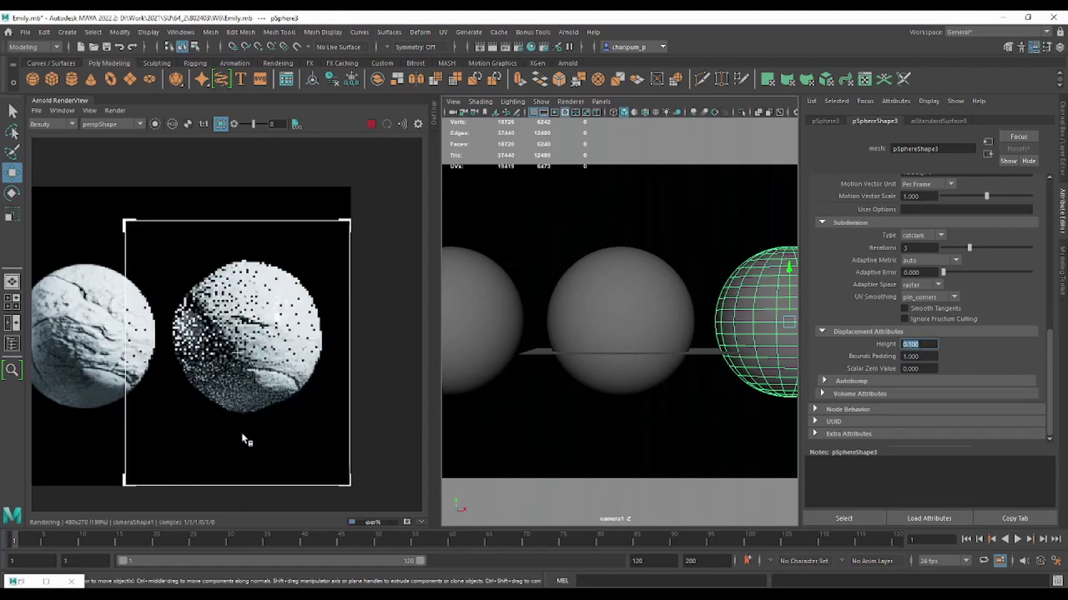
scroll(206, 354, "up", 2)
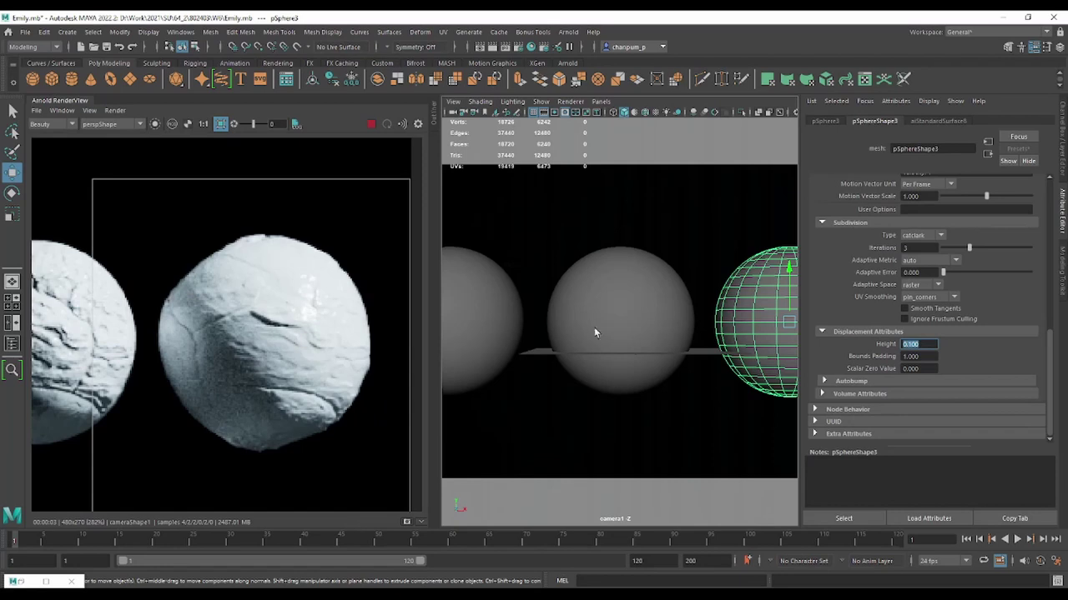
type("0.3")
key("Return")
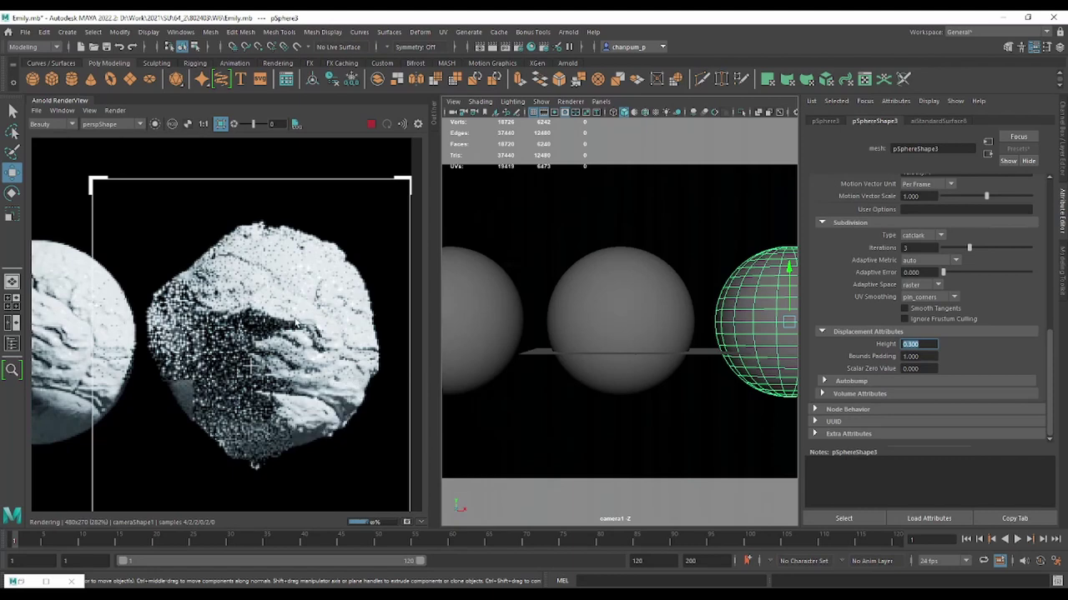
middle_click_drag(188, 472, 284, 478)
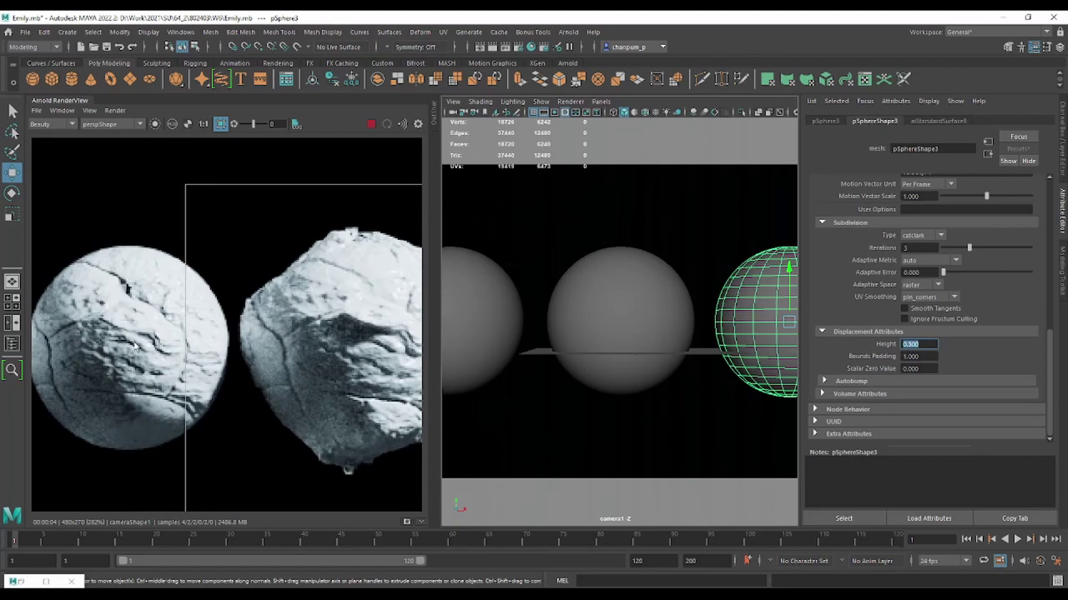
mouse_move(190, 356)
middle_mouse_down()
mouse_move(130, 363)
mouse_move(164, 360)
middle_mouse_up()
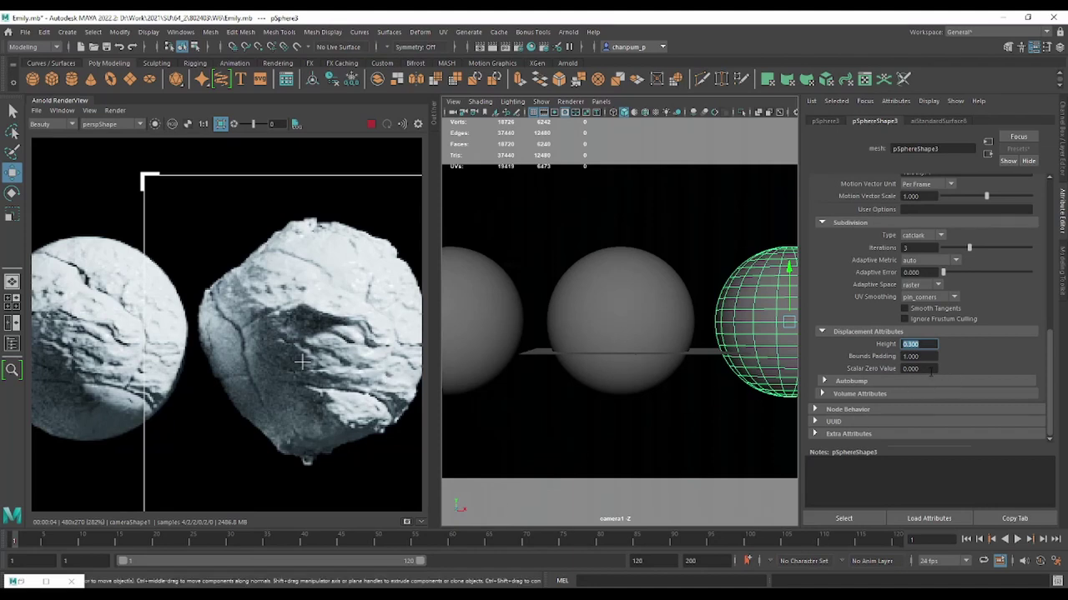
left_click(929, 369)
Enable Autobump for the displaced rock sphere
left_click(824, 382)
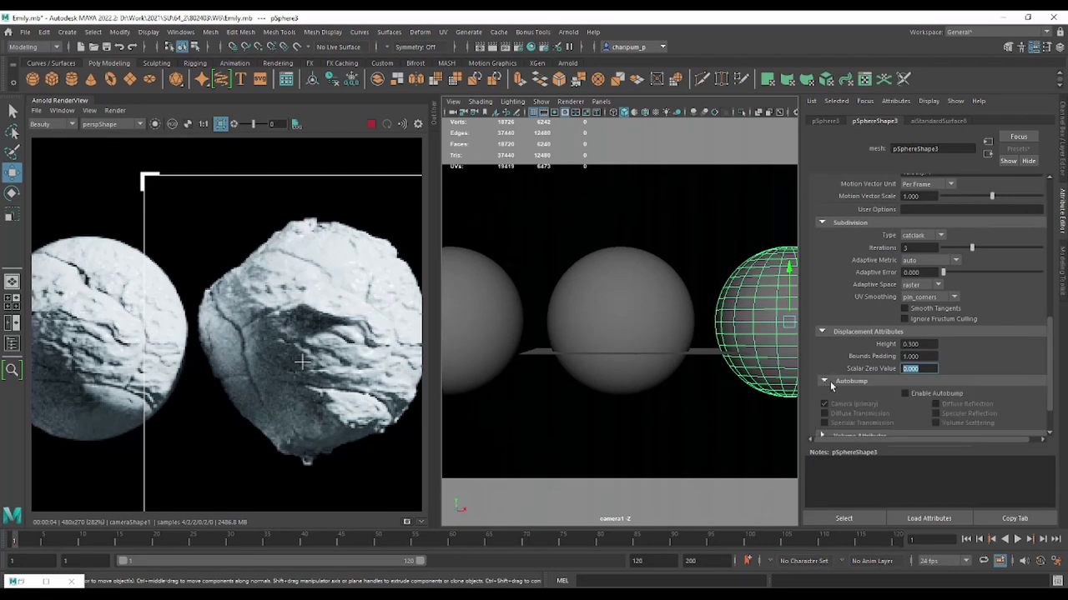
left_click(905, 393)
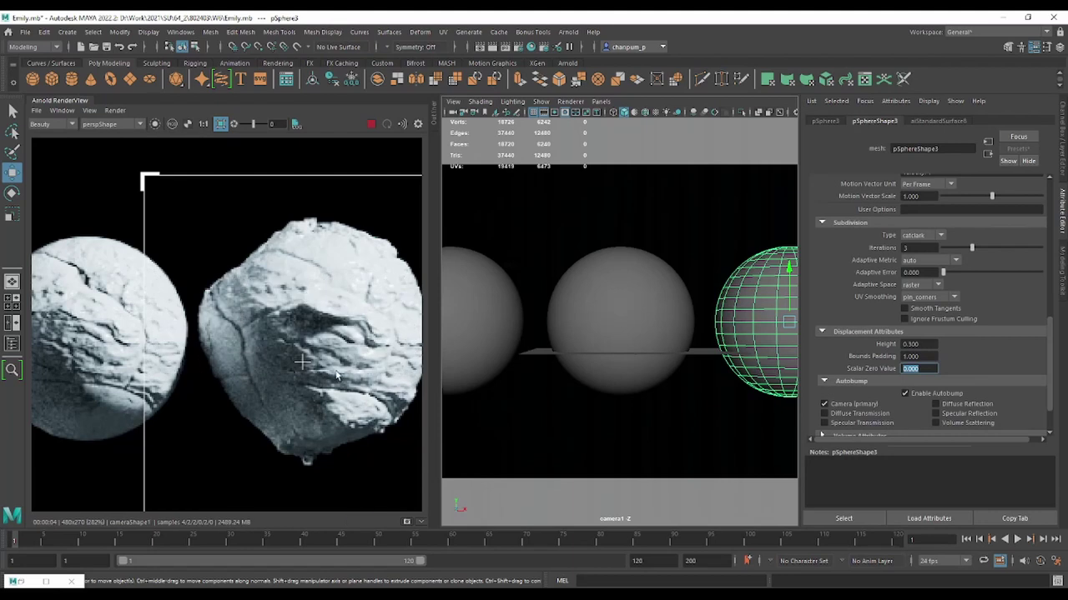
scroll(333, 375, "down", 2)
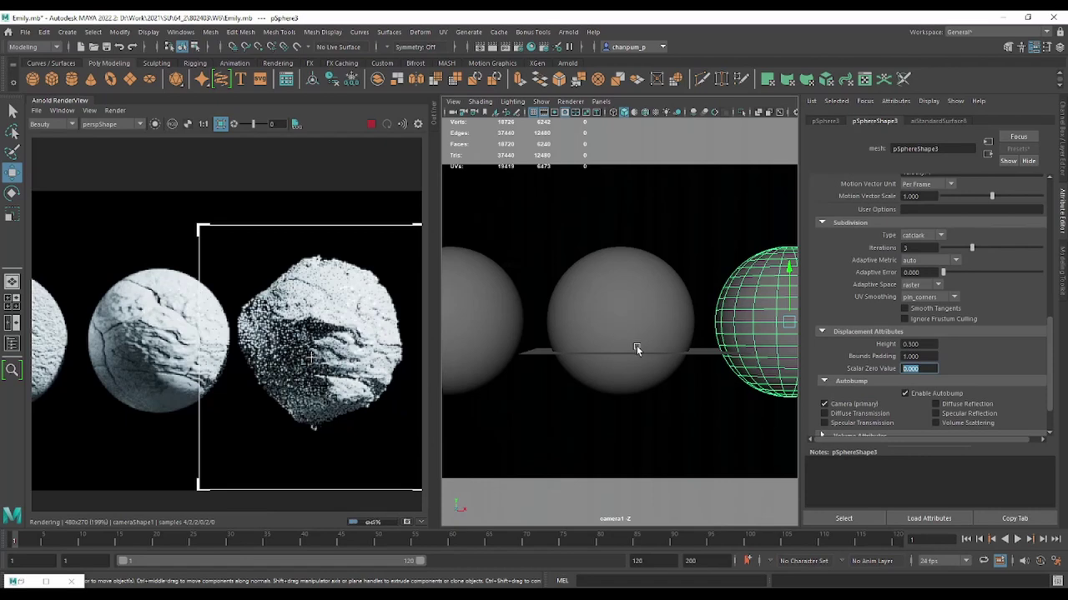
Select the sky dome and each sphere in turn to compare their renders
left_click(672, 299)
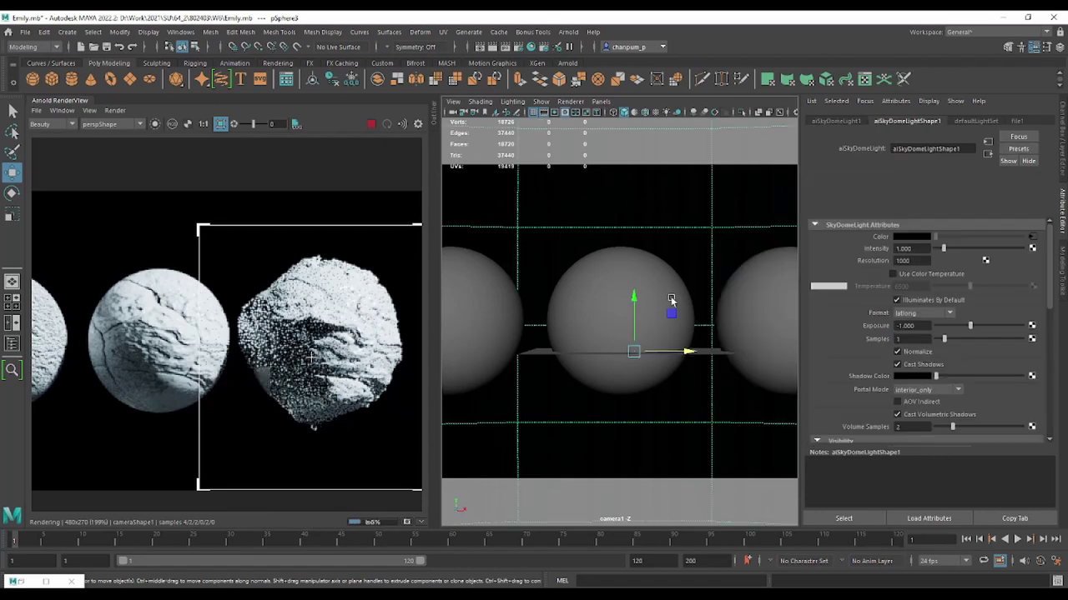
left_click(719, 300)
left_click(621, 321)
left_click(484, 317)
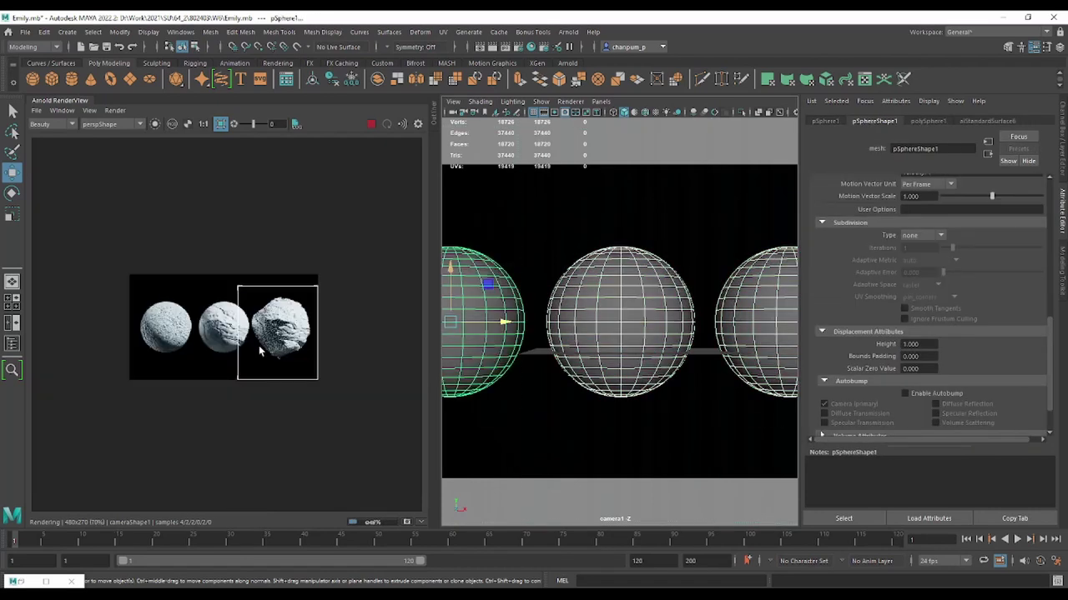
scroll(279, 330, "up", 1)
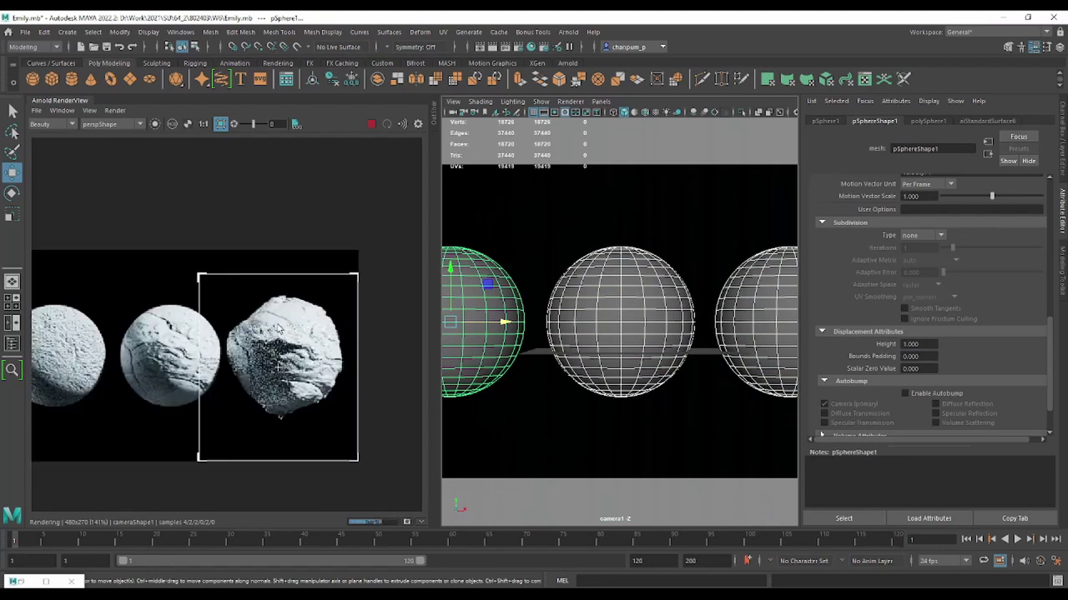
scroll(281, 334, "up", 1)
scroll(267, 350, "up", 1)
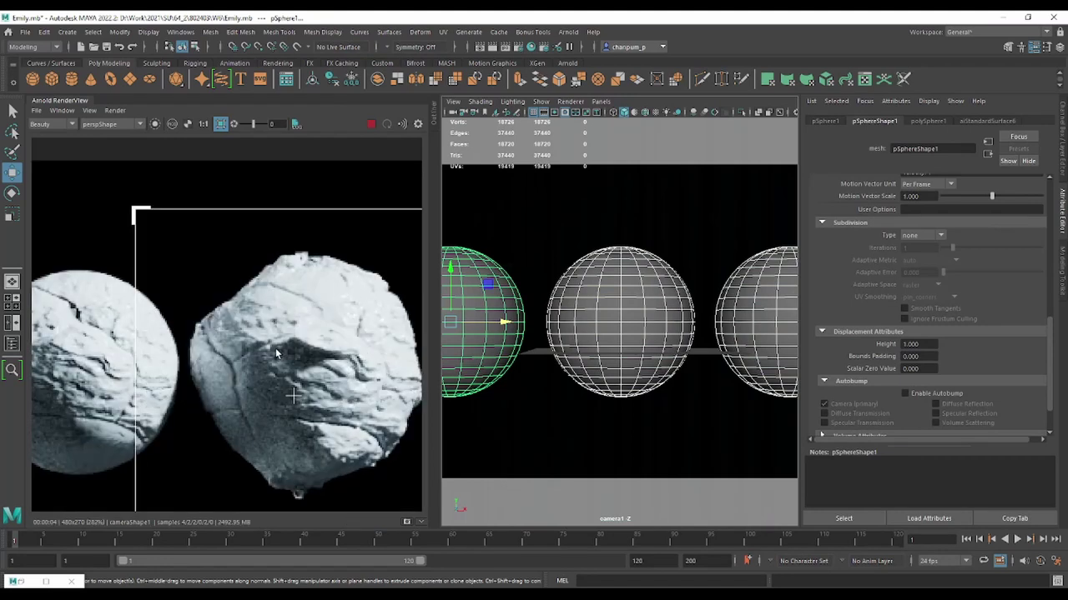
scroll(275, 348, "down", 2)
scroll(279, 350, "down", 1)
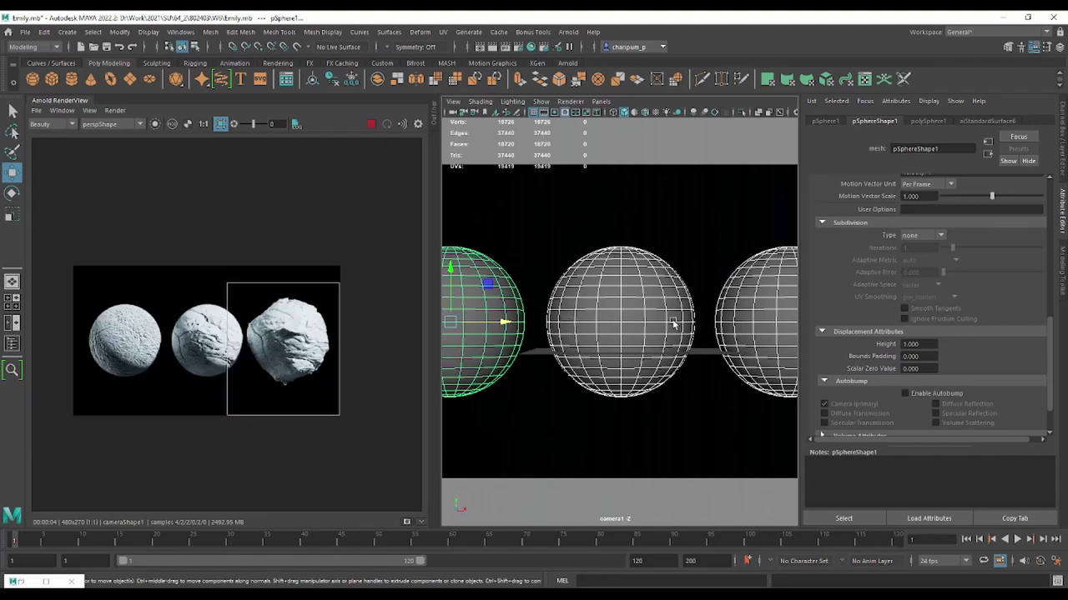
Shrink the spheres with the Scale tool and widen the RenderView to show all four rocks
key("r")
left_click_drag(448, 325, 407, 325)
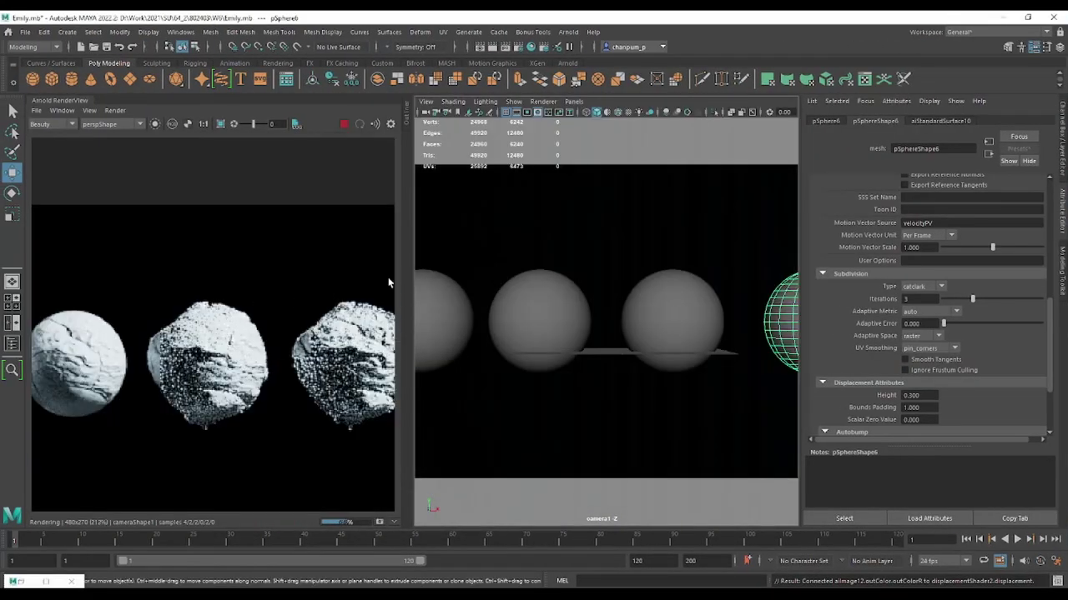
left_click_drag(403, 276, 643, 278)
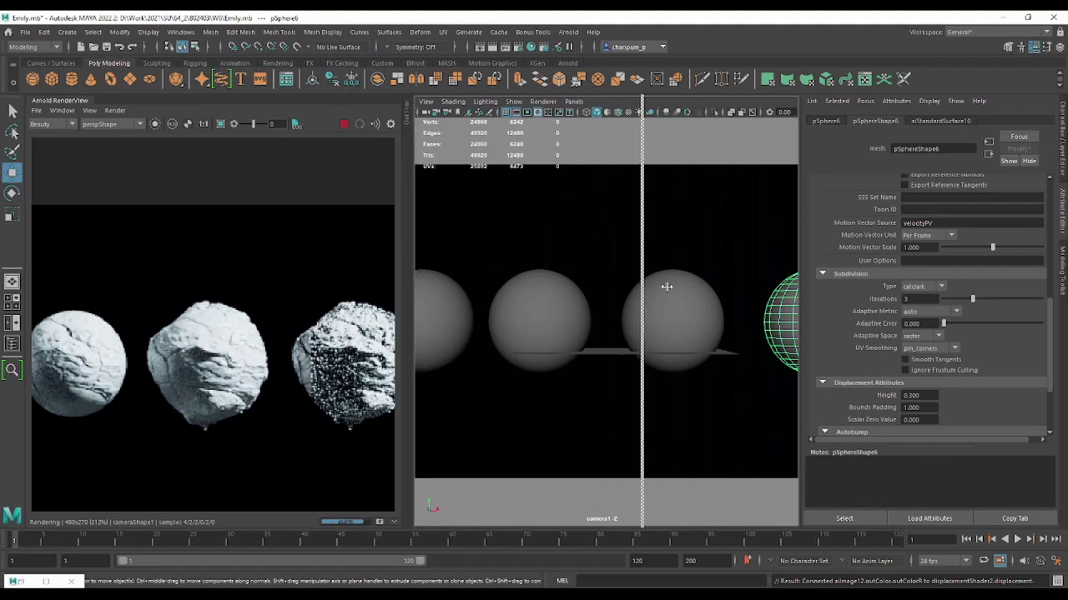
middle_click_drag(478, 226, 468, 202)
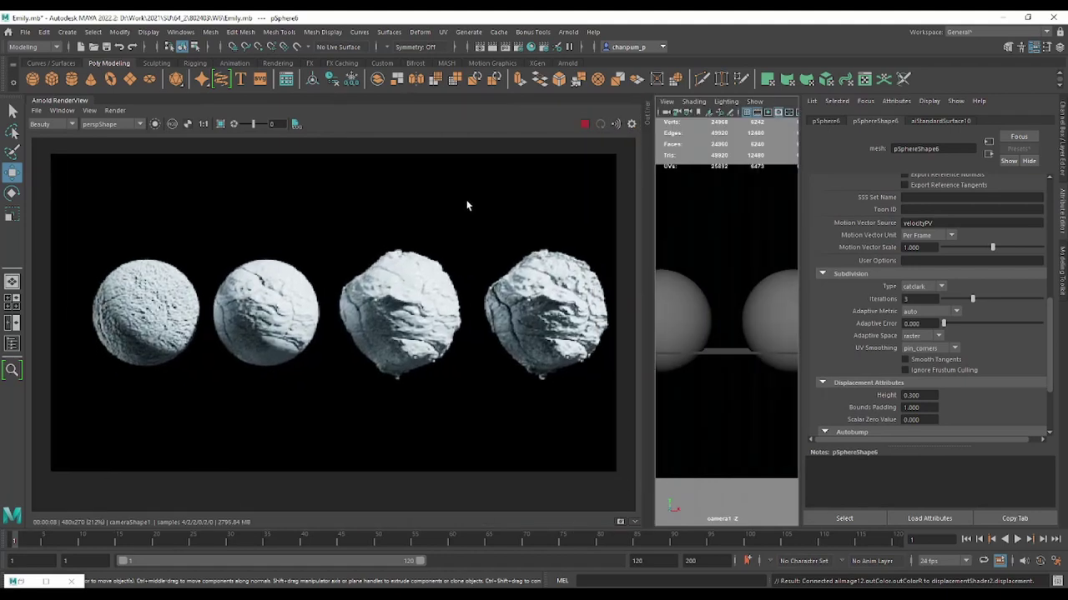
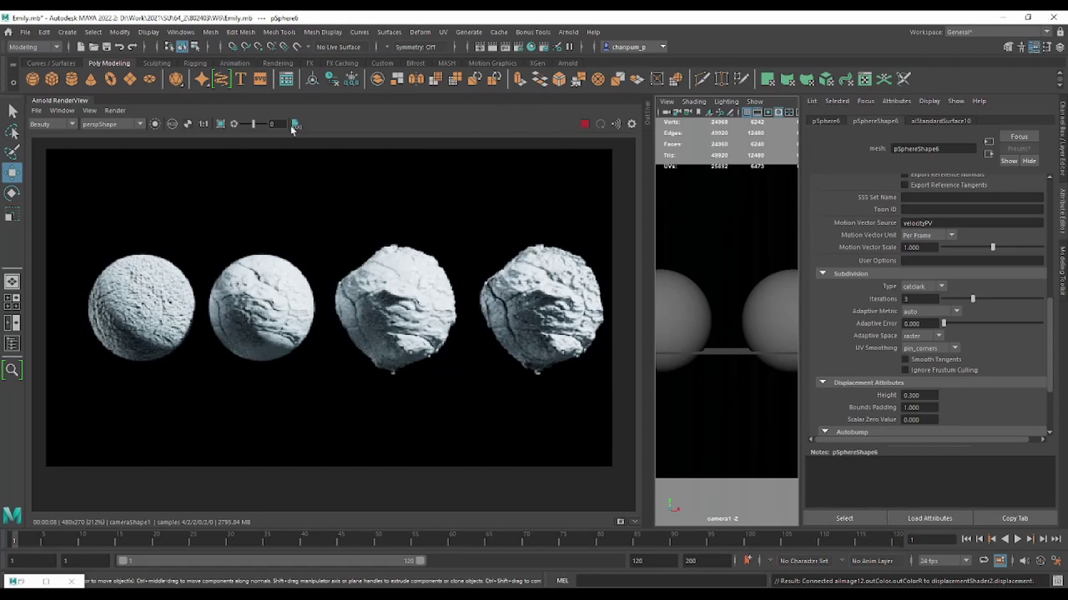
Compare the four spheres' subdivision and displacement settings and widen the render to show all four
left_click(758, 324)
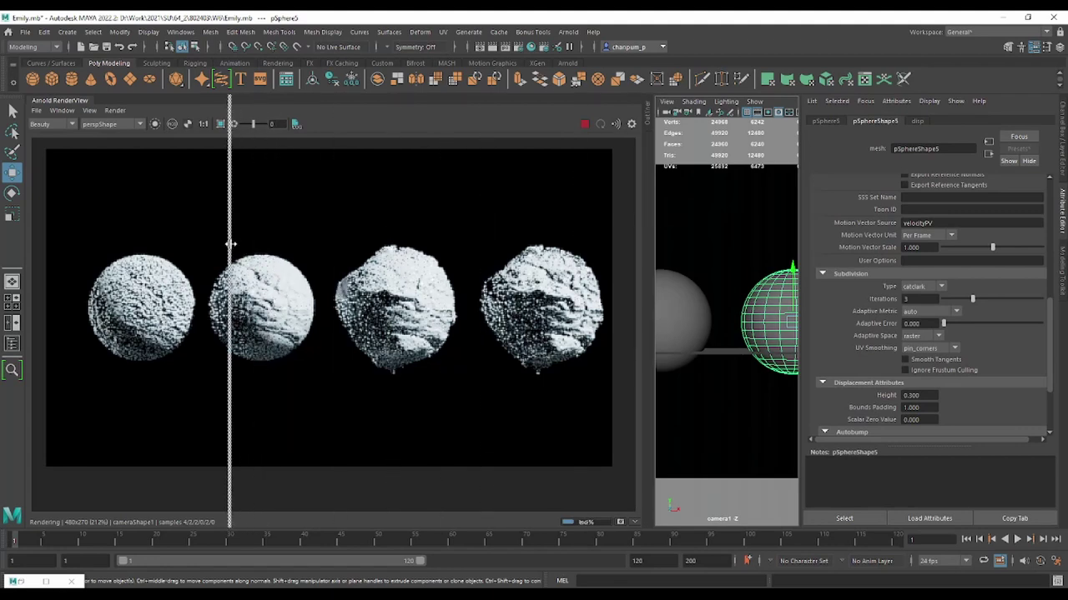
left_click_drag(511, 225, 231, 225)
left_click(741, 335)
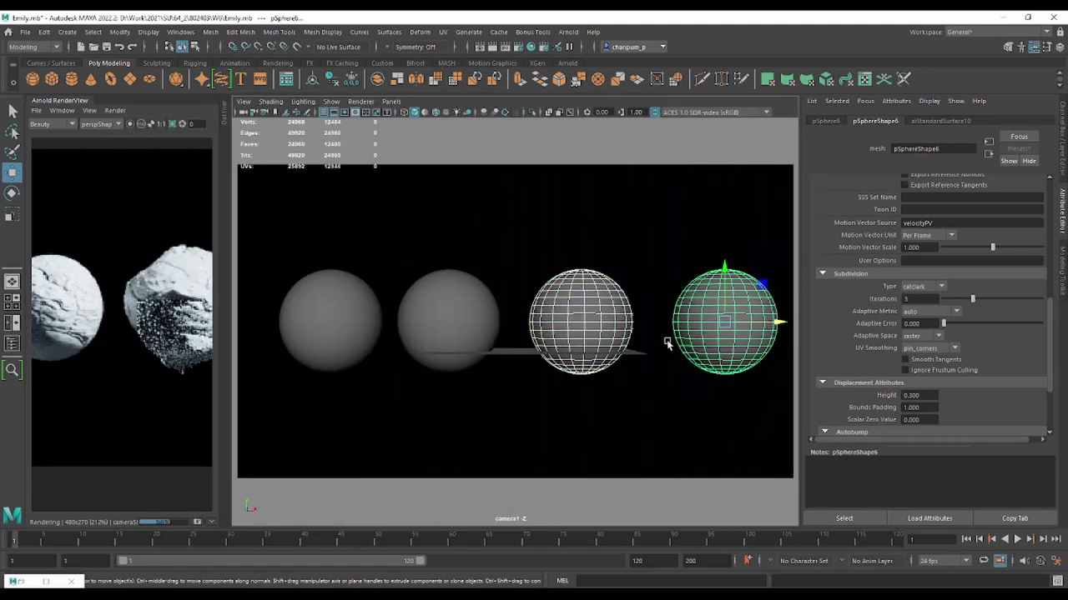
left_click(335, 312)
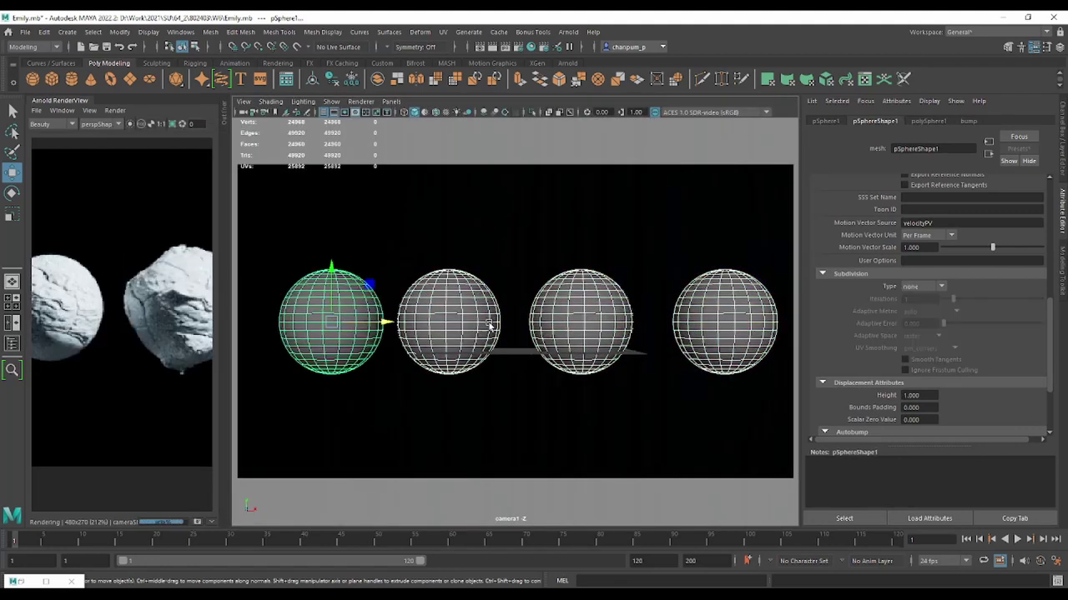
middle_click_drag(377, 322, 365, 317, "alt")
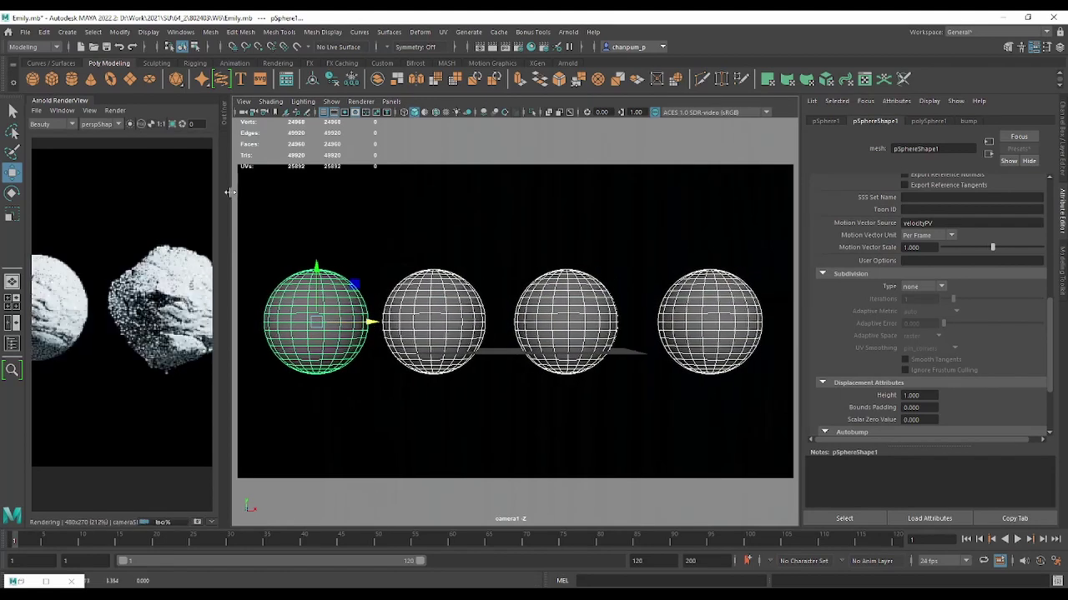
left_click_drag(236, 198, 651, 202)
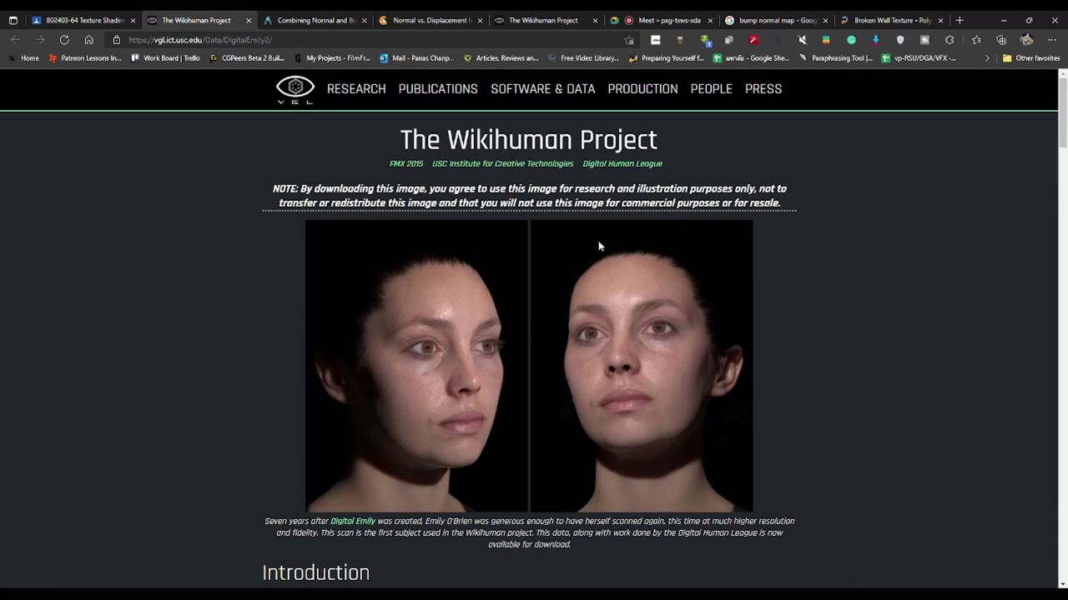
Browse the Wikihuman Project page down to the Emily map thumbnails and Downloads section
scroll(598, 246, "down", 5)
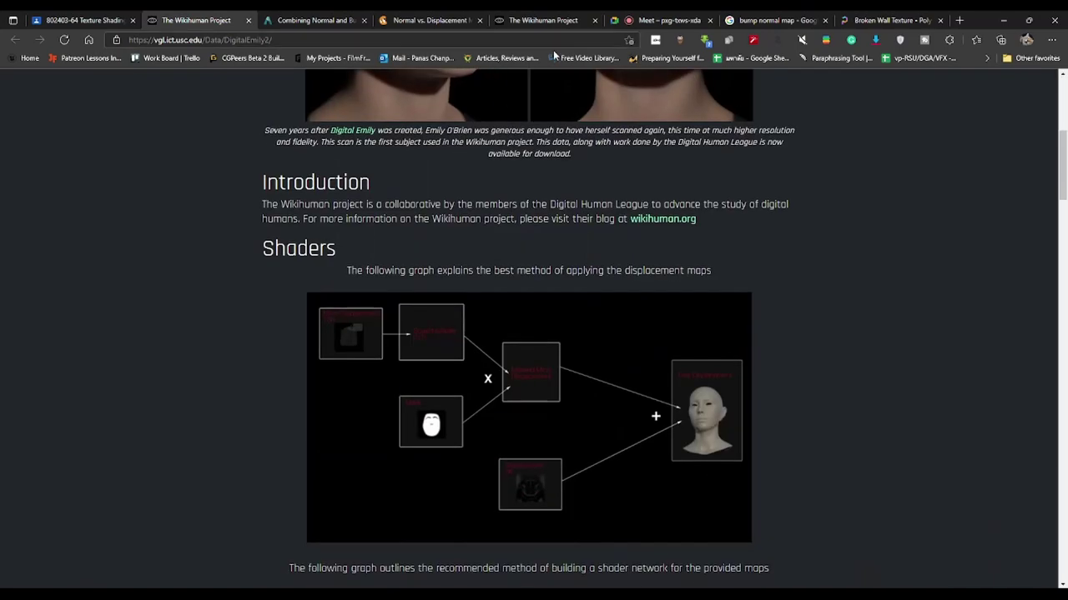
scroll(407, 389, "down", 5)
scroll(406, 389, "down", 8)
scroll(407, 388, "down", 5)
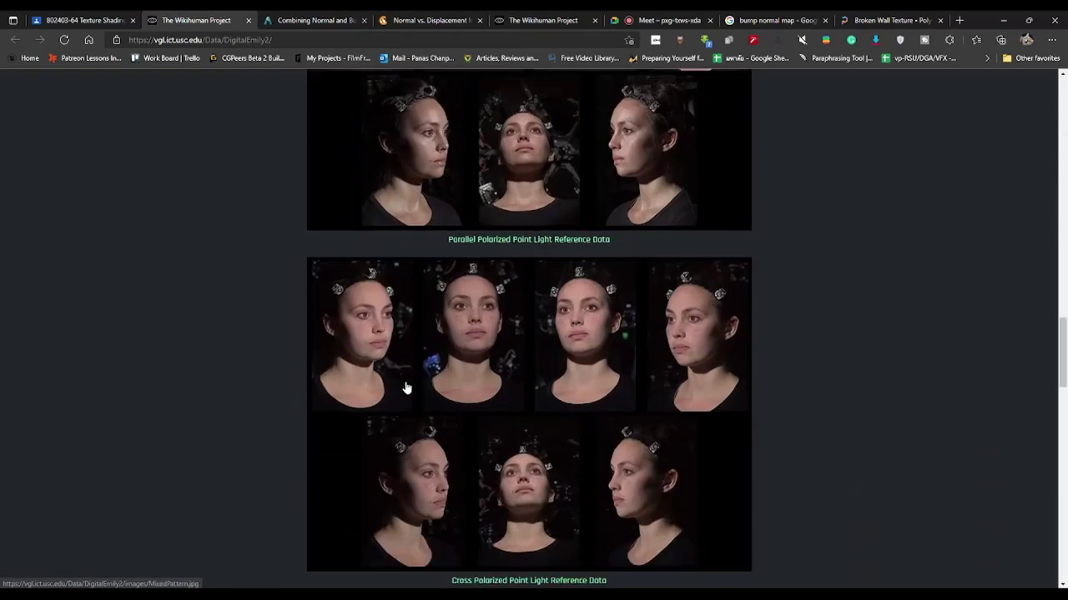
scroll(406, 389, "down", 5)
scroll(405, 367, "down", 6)
scroll(367, 340, "up", 4)
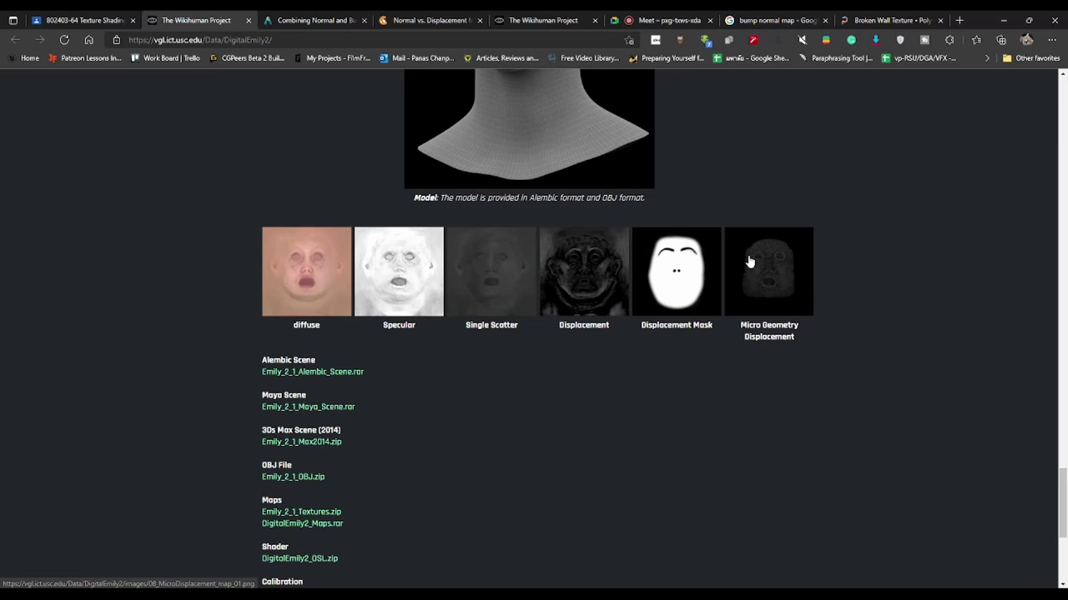
scroll(917, 267, "up", 3)
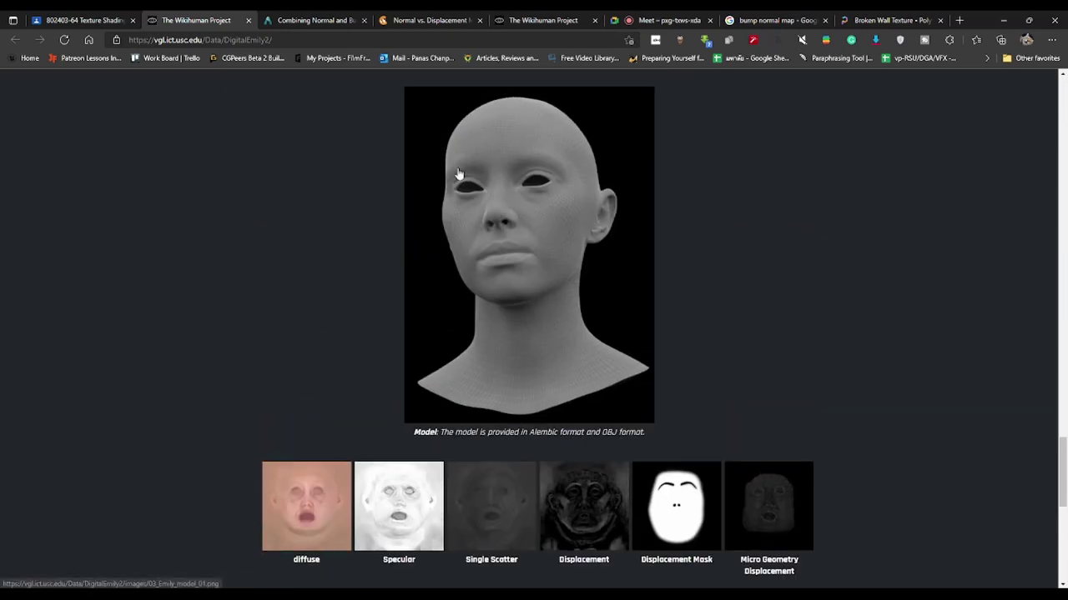
scroll(568, 322, "up", 4)
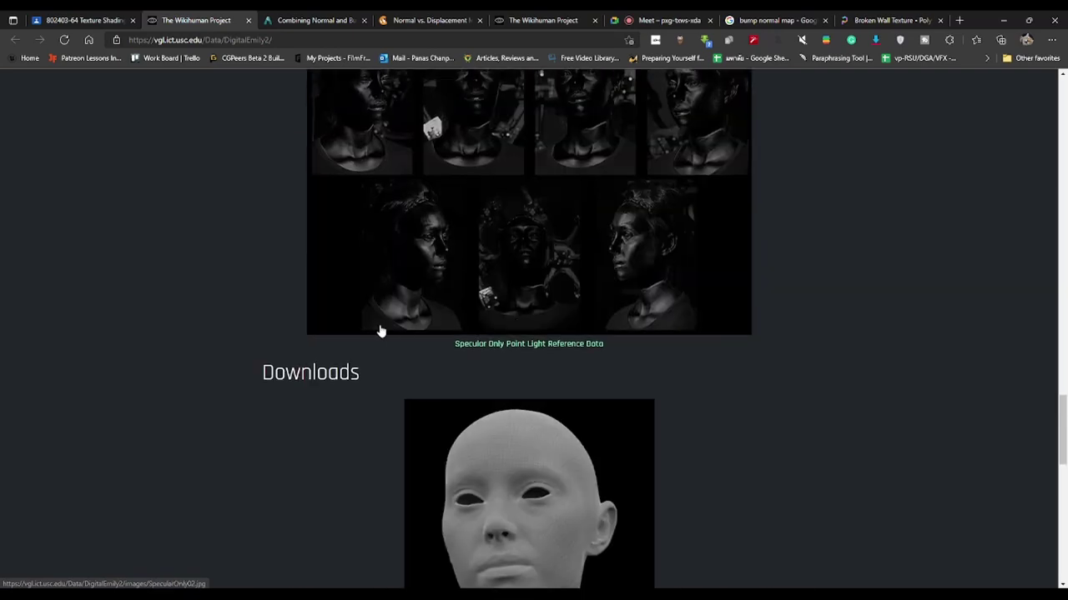
scroll(384, 331, "down", 5)
scroll(392, 325, "down", 4)
scroll(392, 313, "up", 2)
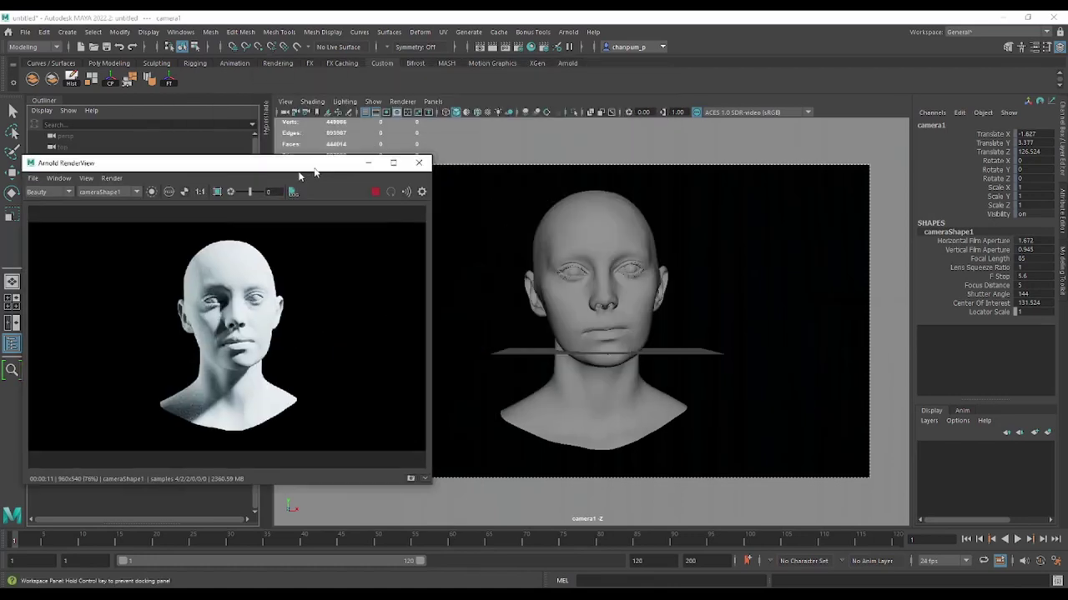
Reposition the Arnold RenderView window, then bring the Google Meet browser window forward
left_click_drag(360, 162, 367, 153)
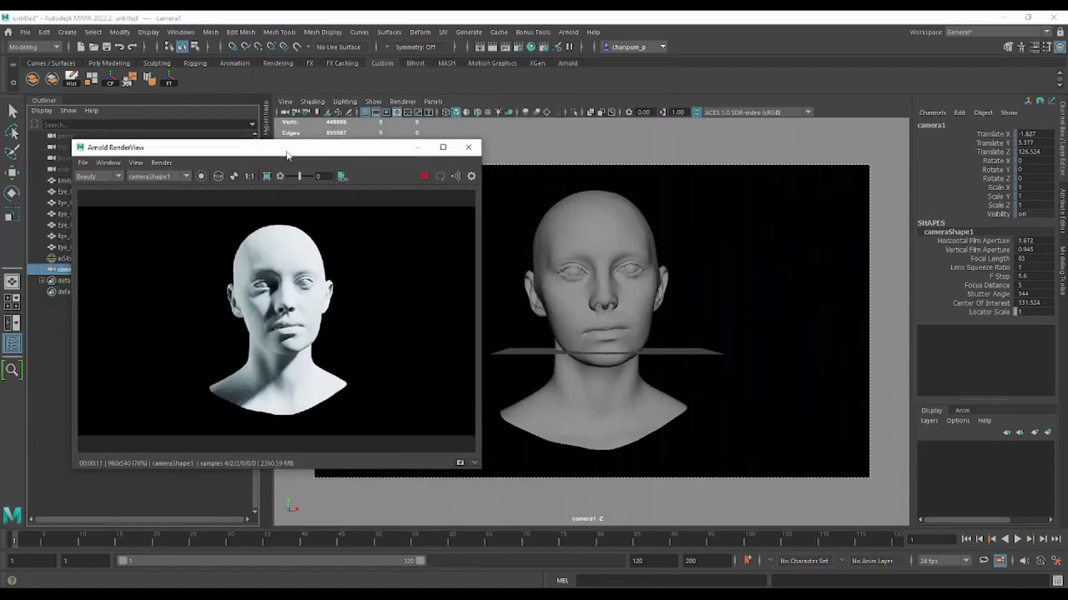
left_click_drag(286, 155, 282, 159)
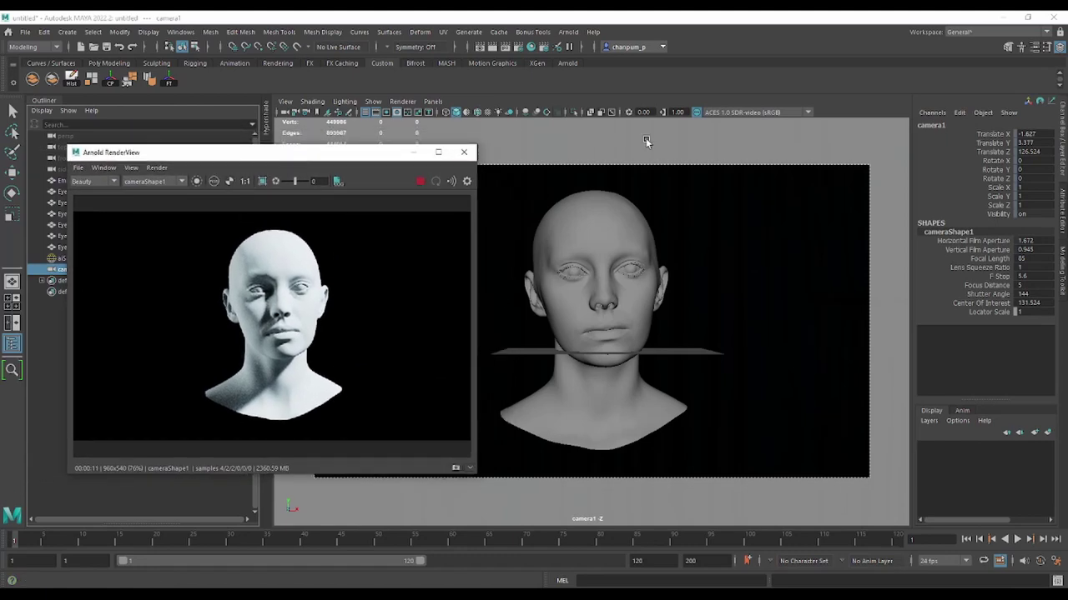
key("alt+Tab")
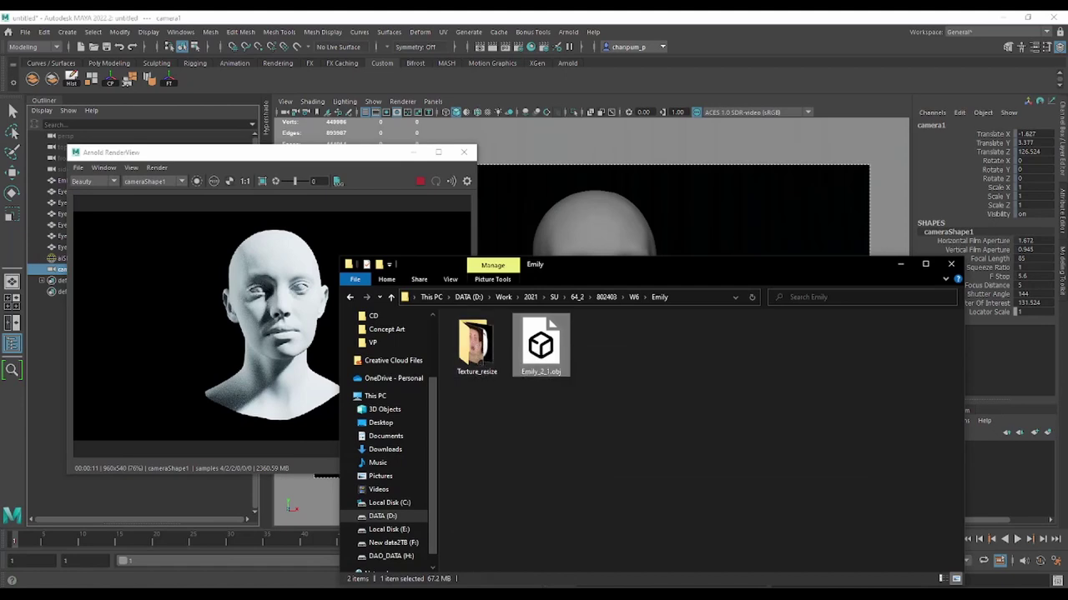
left_click(116, 586)
left_click(62, 523)
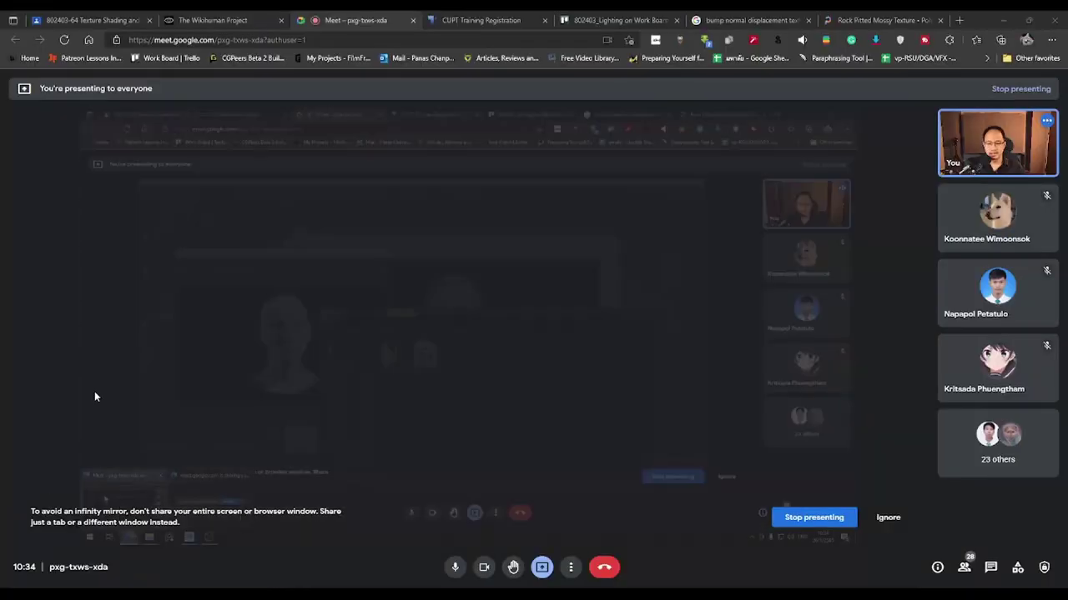
Revisit the Emily map thumbnails on the Wikihuman tab, then launch Adobe Photoshop 2022
left_click(200, 22)
scroll(481, 334, "up", 2)
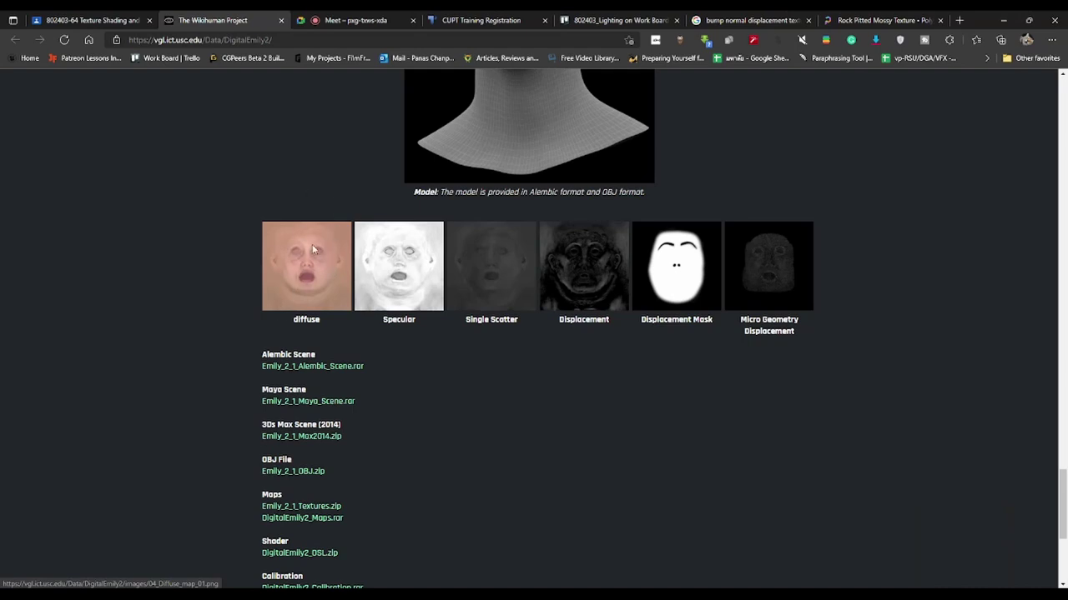
key("super")
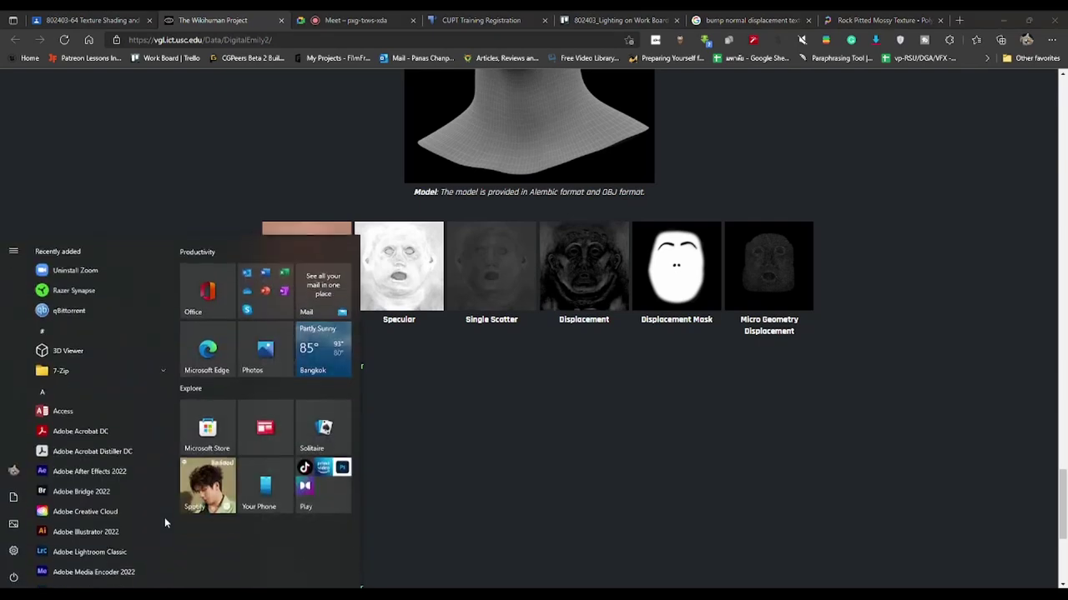
type("photo")
key("Return")
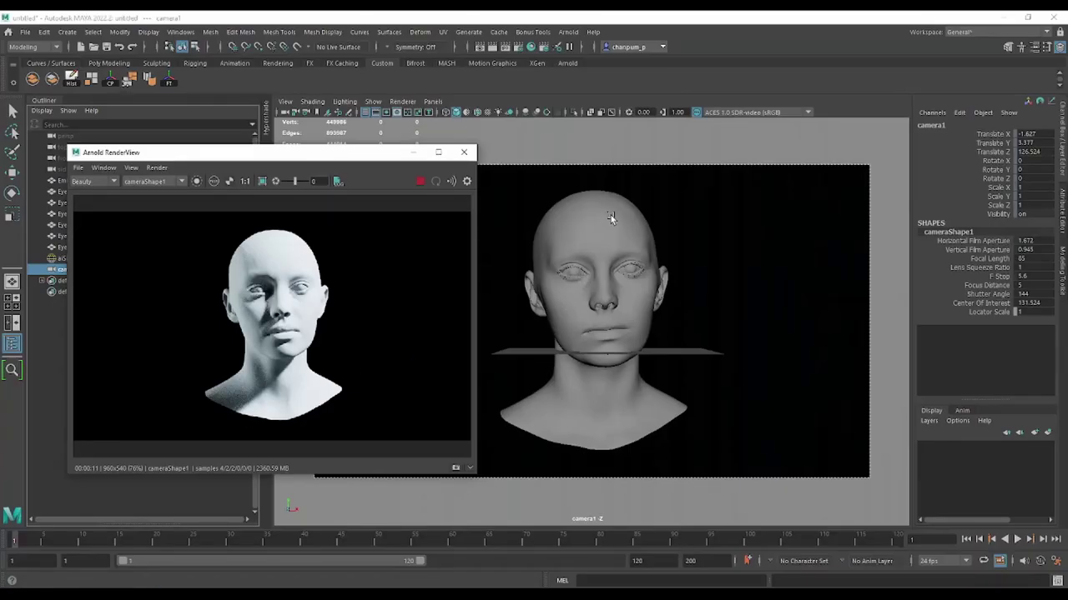
Frame the whole rendered head and minimize Photoshop to return to Maya
scroll(289, 291, "up", 5)
scroll(288, 291, "down", 2)
scroll(288, 292, "down", 1)
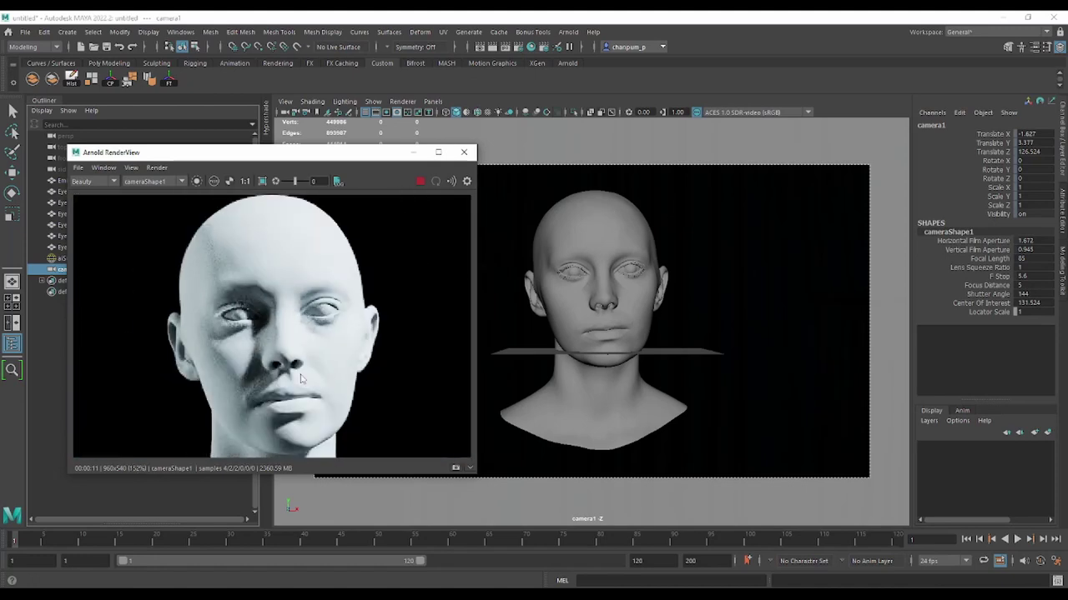
middle_click_drag(301, 379, 290, 290)
scroll(290, 290, "down", 1)
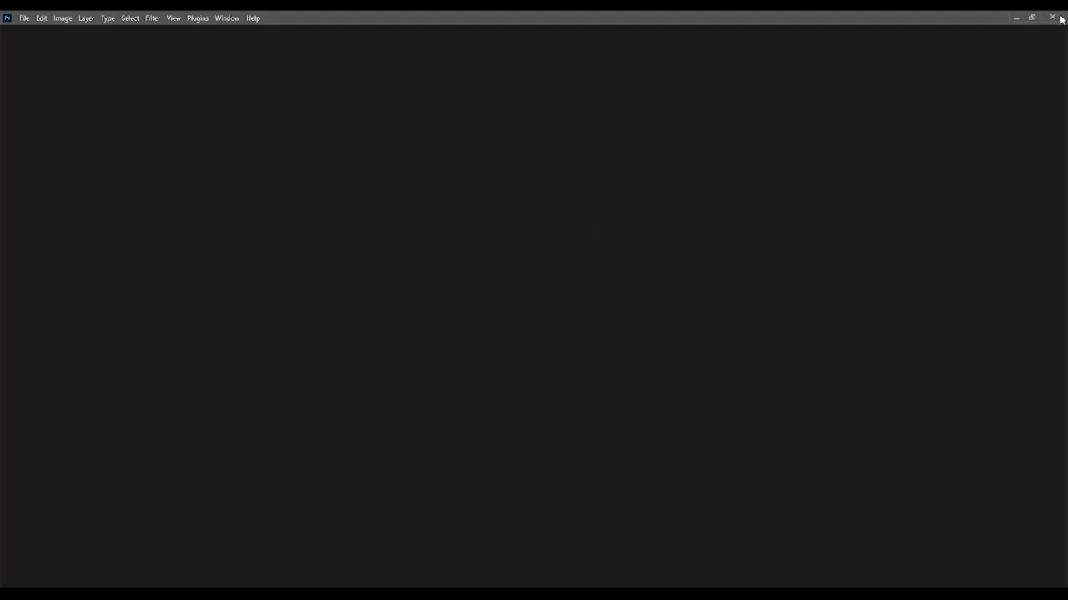
left_click(1018, 17)
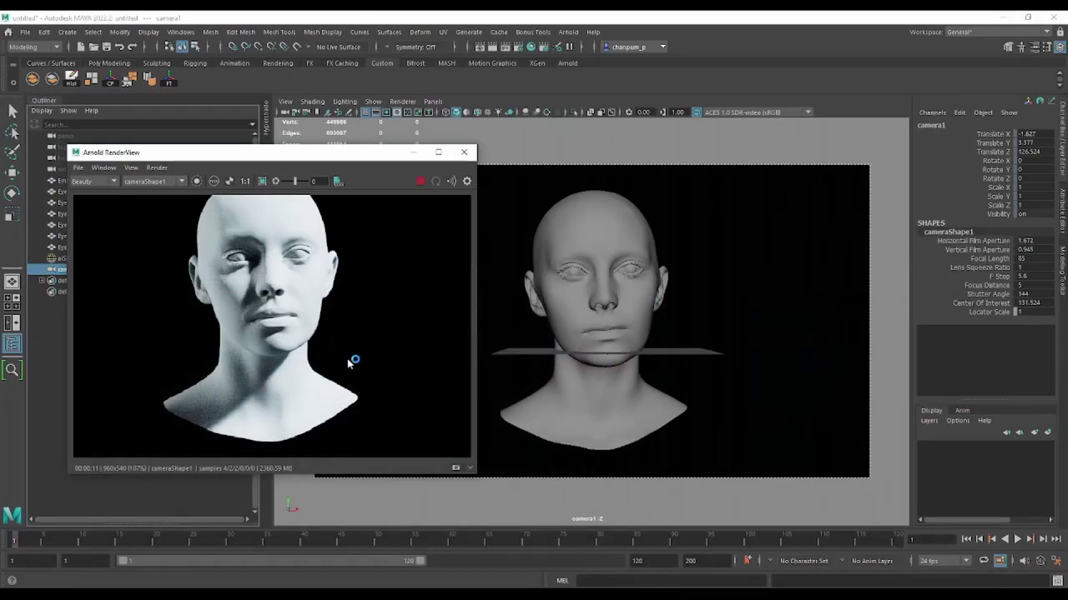
Assign a new Arnold aiStandardSurface material to the Emily_head mesh
left_click(587, 234)
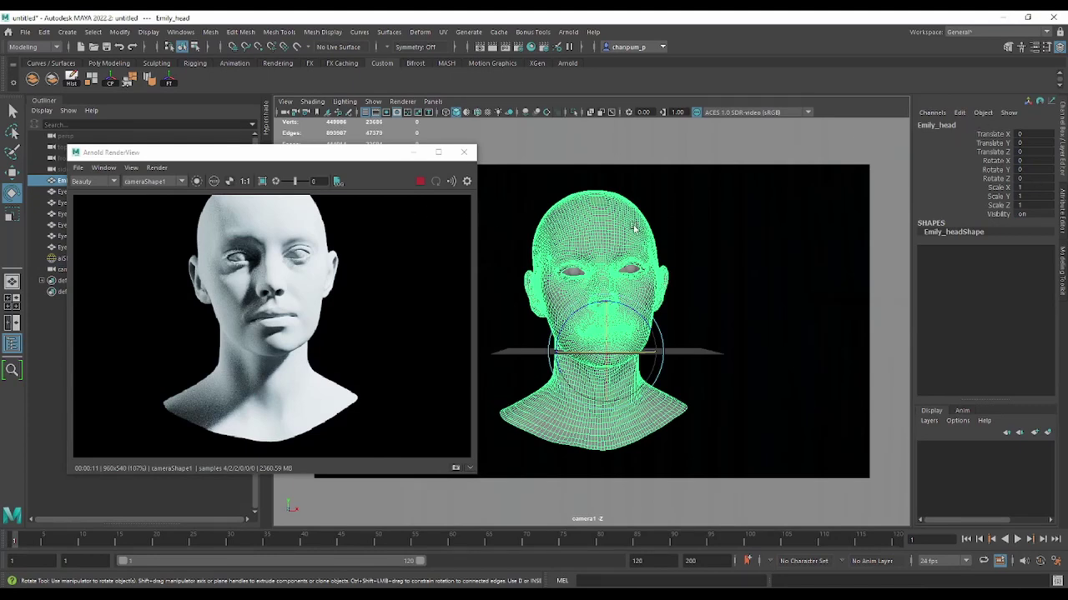
right_click_drag(632, 226, 650, 519)
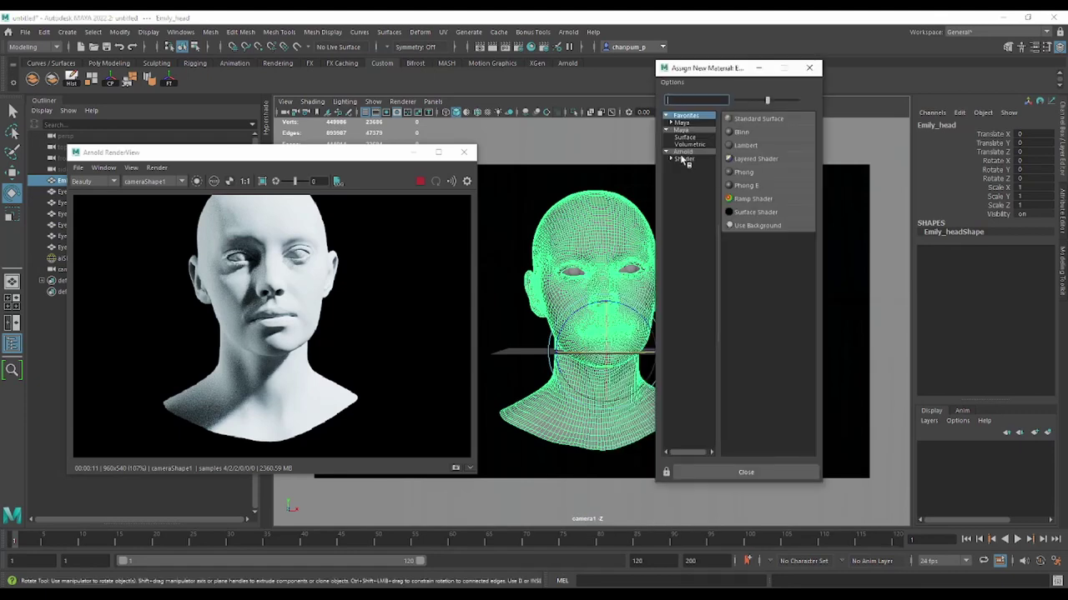
left_click(683, 153)
left_click(780, 306)
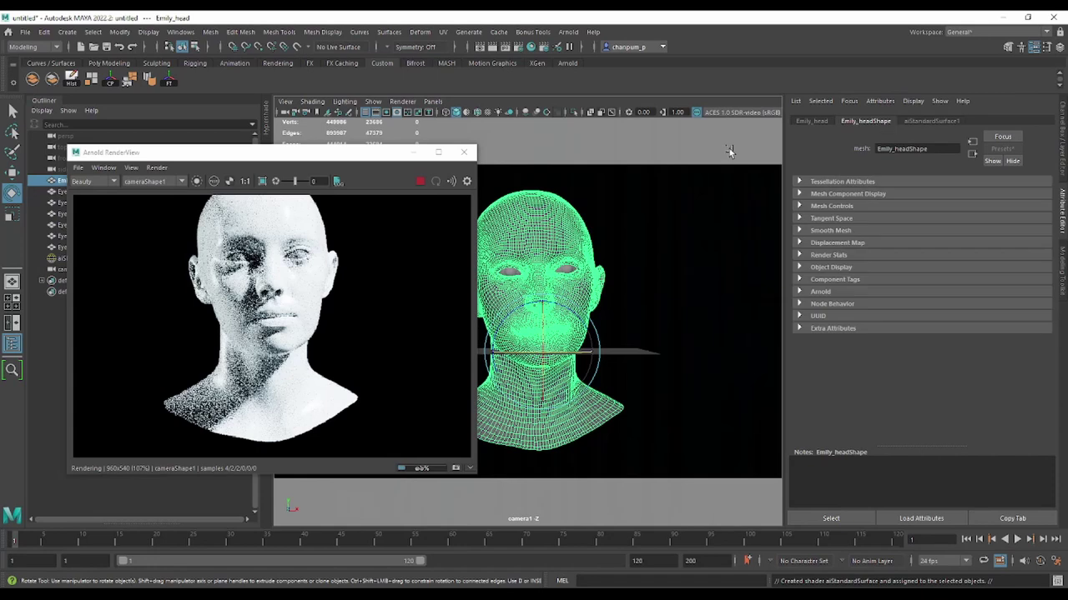
Show the aiStandardSurface1 attributes with its Geometry section expanded
left_click(928, 121)
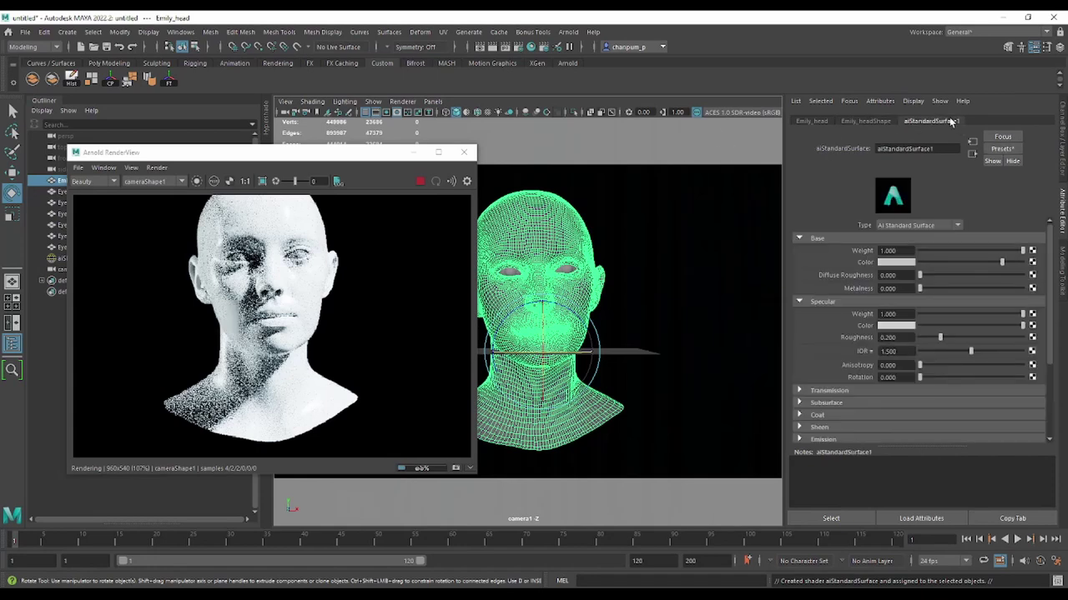
scroll(820, 407, "down", 3)
scroll(821, 407, "down", 2)
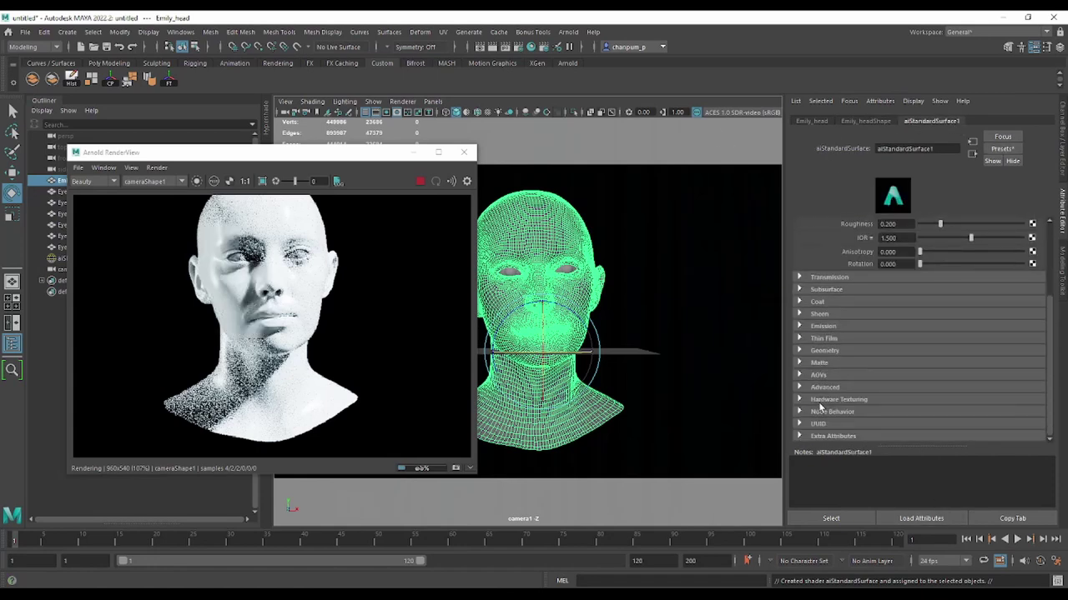
left_click(799, 351)
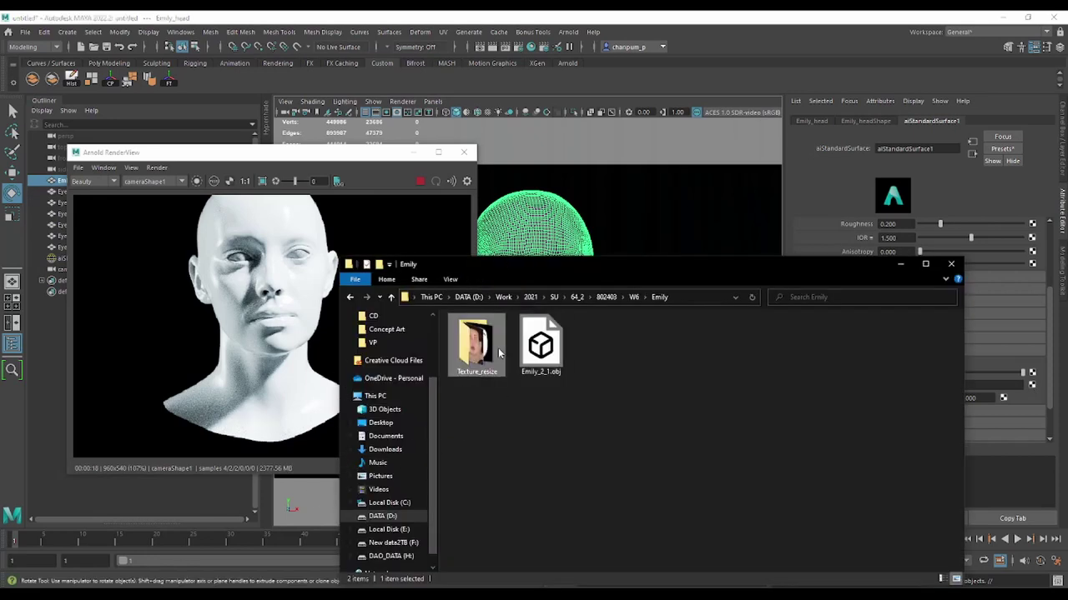
Preview 00_diffuse_unlit.png from the Texture_resize folder in IrfanView, then close it
double_click(476, 342)
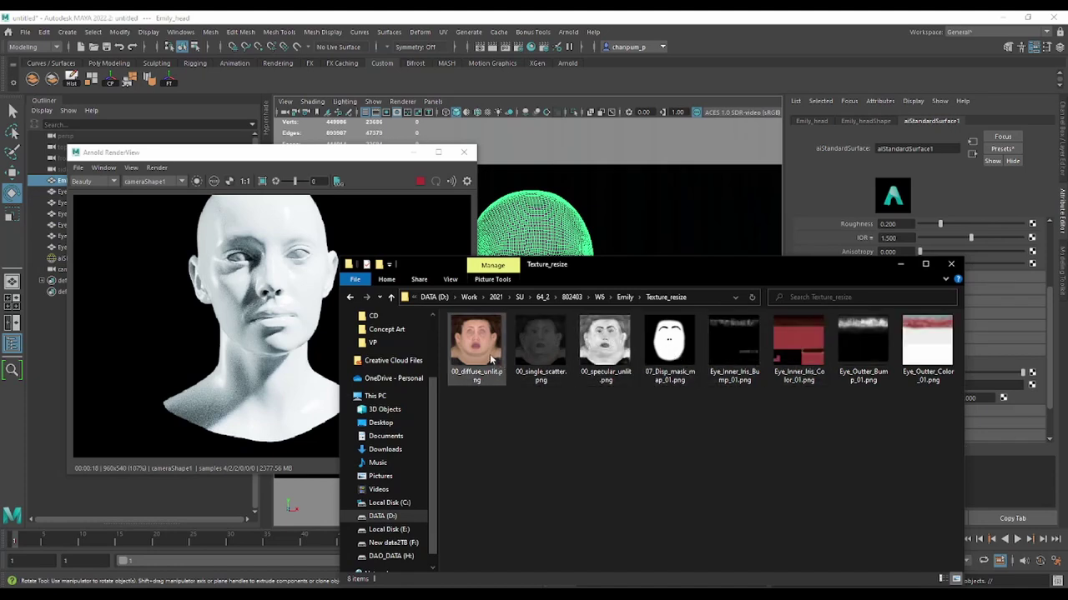
mouse_move(477, 342)
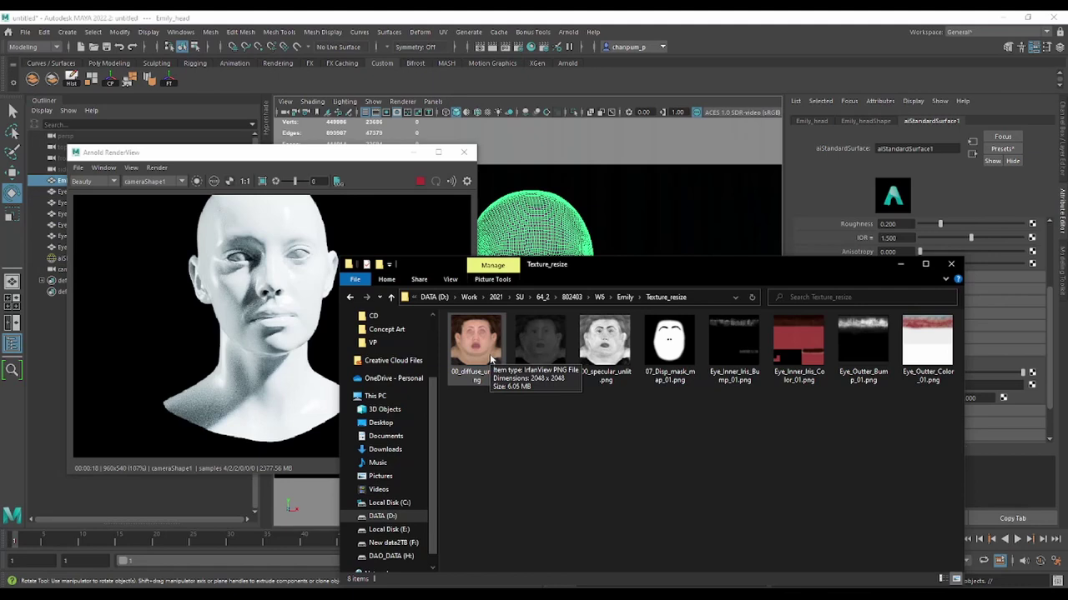
double_click(476, 342)
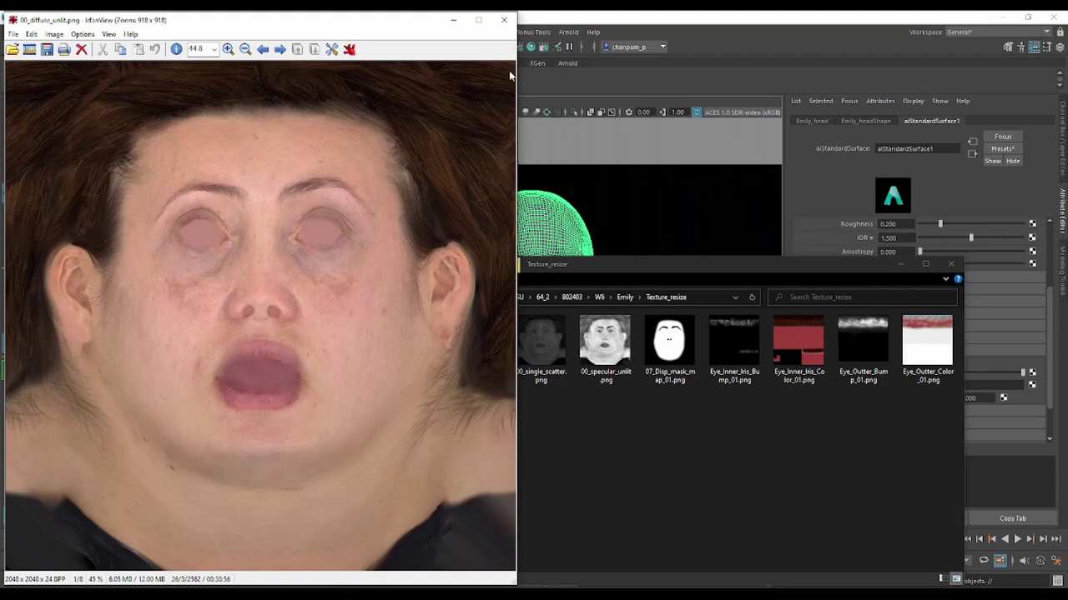
left_click(504, 20)
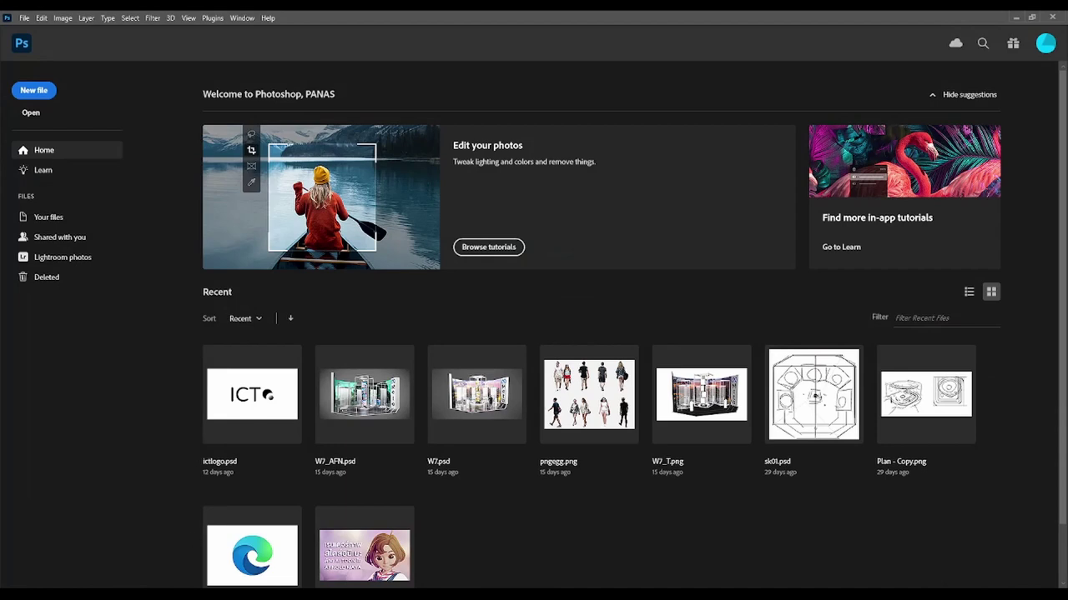
Load 00_diffuse_unlit.png into Photoshop and add a Solid Color fill layer
left_click_drag(476, 342, 117, 365)
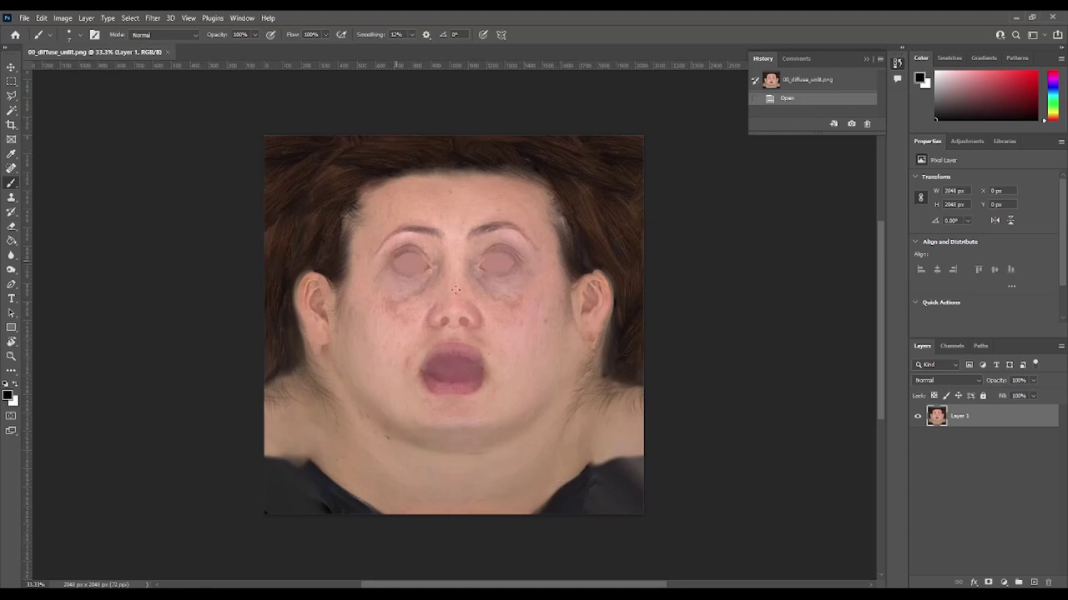
left_click(1004, 582)
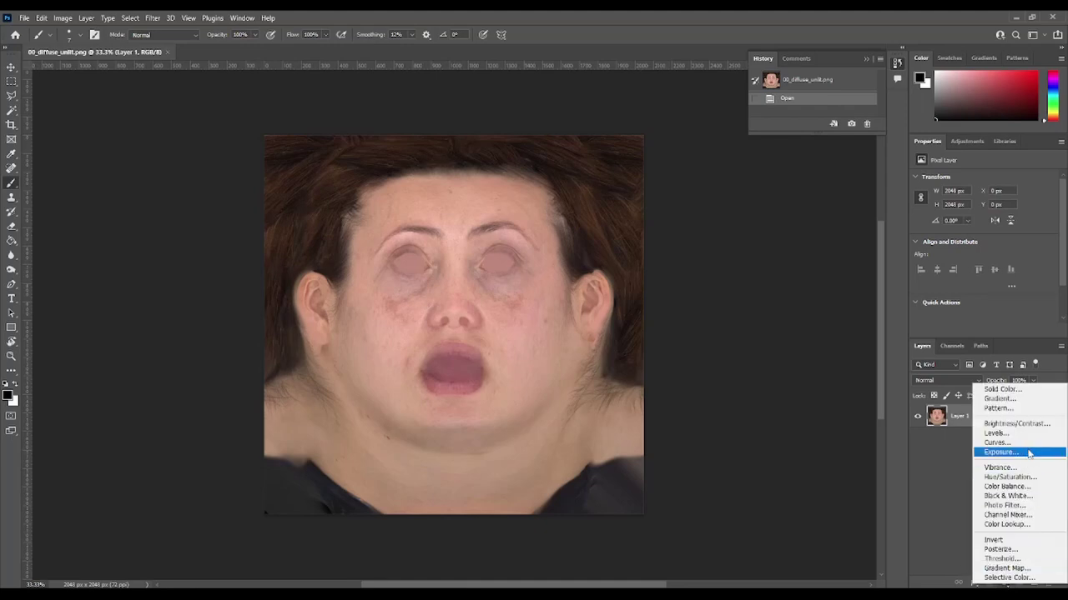
left_click(957, 543)
left_click(1004, 582)
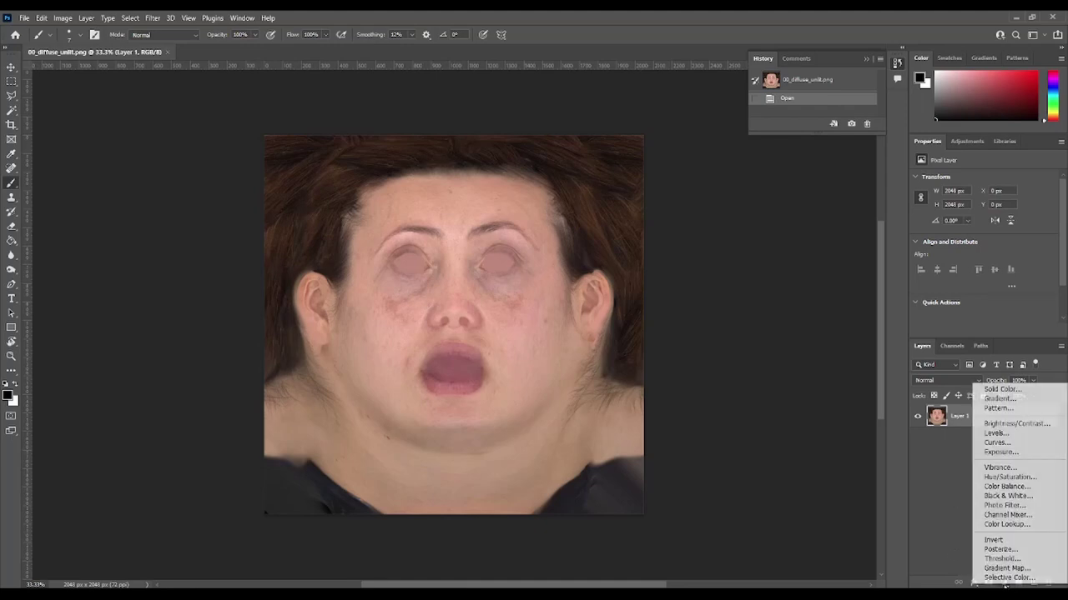
left_click(1004, 389)
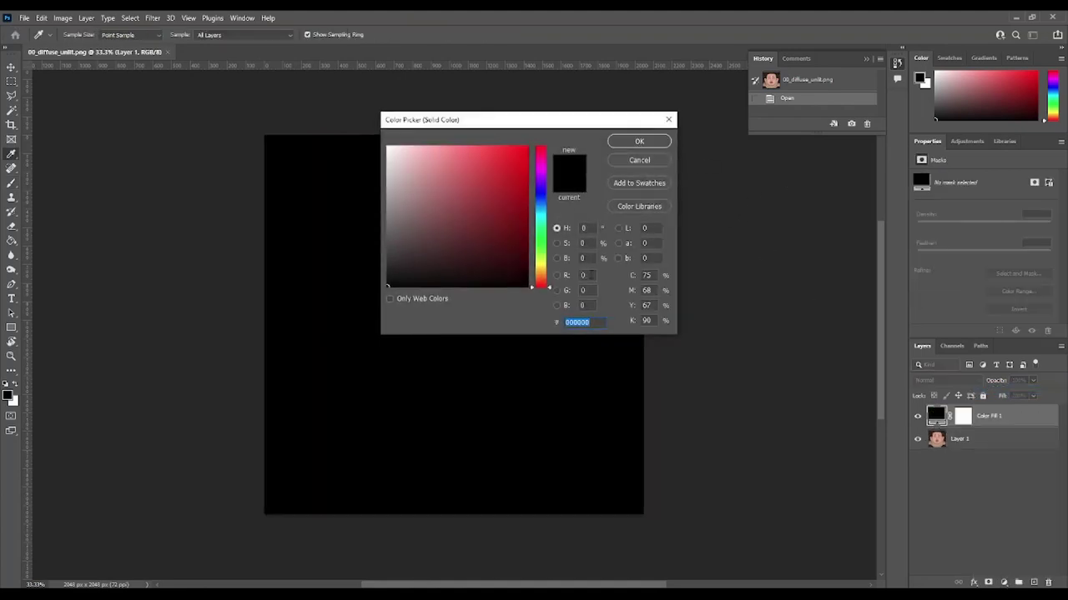
Make Color Fill 1 a 50% brightness grey in Color blend mode, toggling it to compare
left_click(586, 258)
type("50")
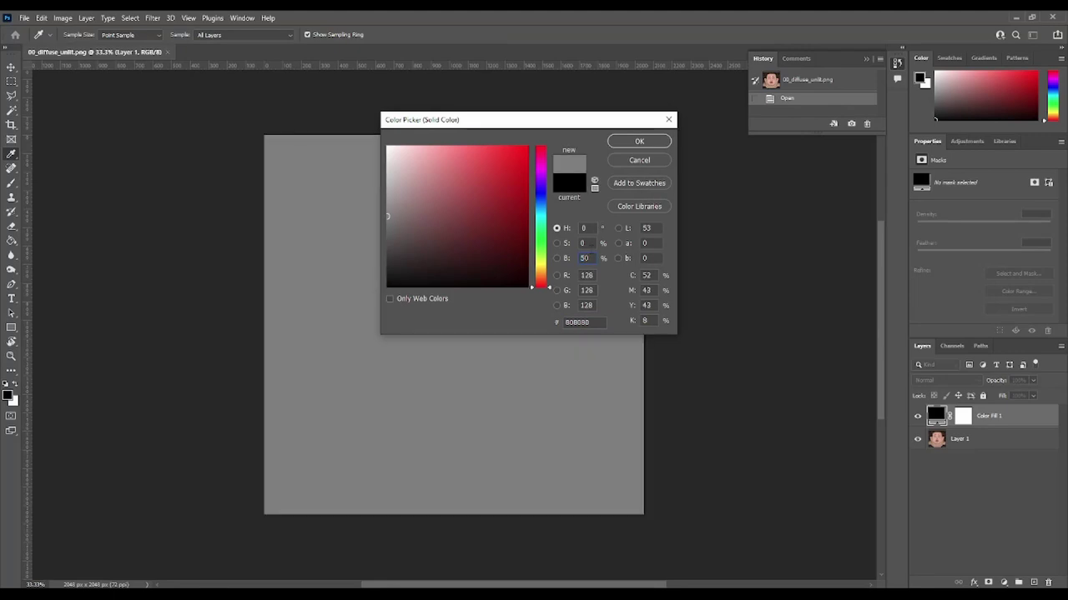
left_click(658, 141)
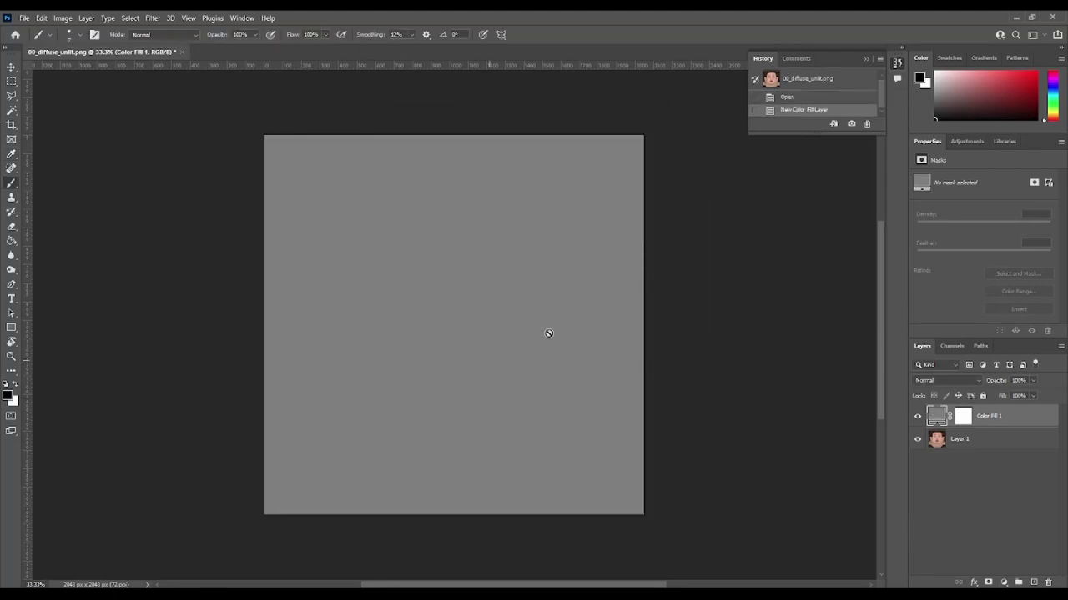
left_click(949, 380)
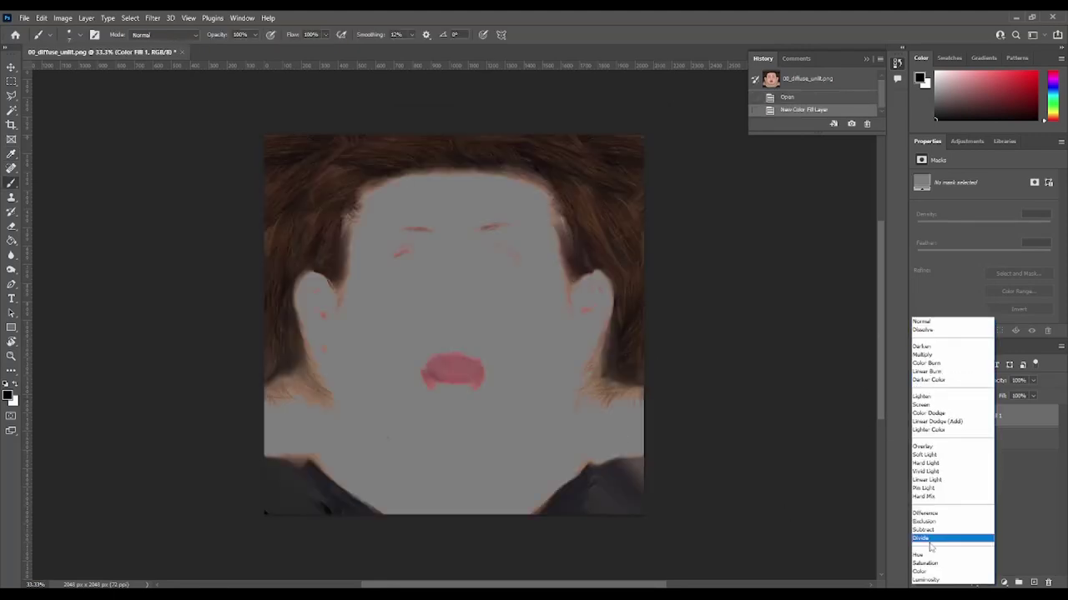
left_click(926, 572)
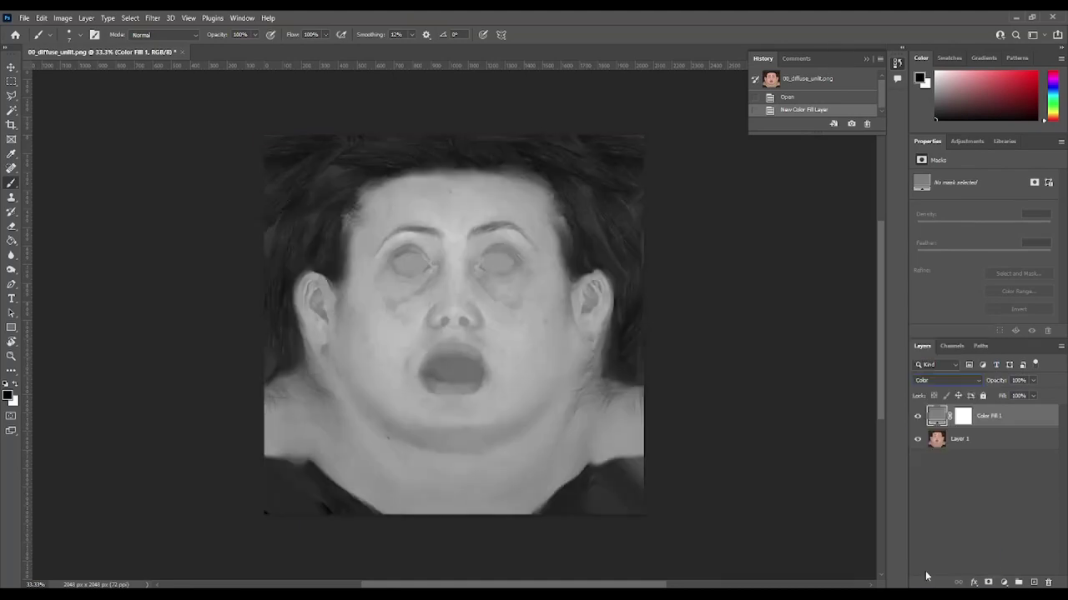
left_click(917, 415)
left_click(918, 416)
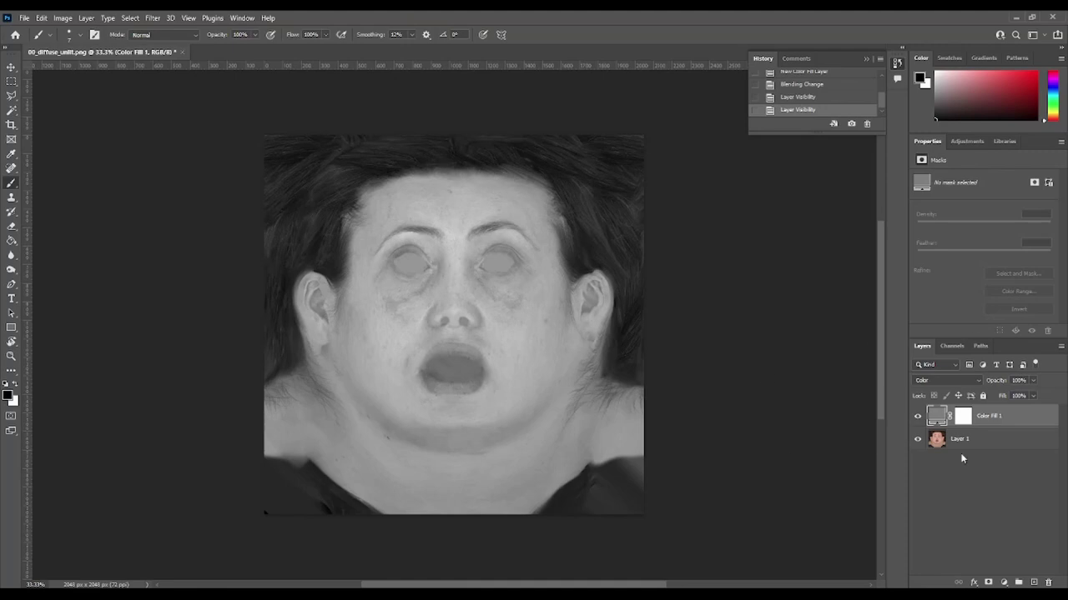
Add a Levels adjustment layer and drag its midtone slider to darken the face
left_click(1007, 583)
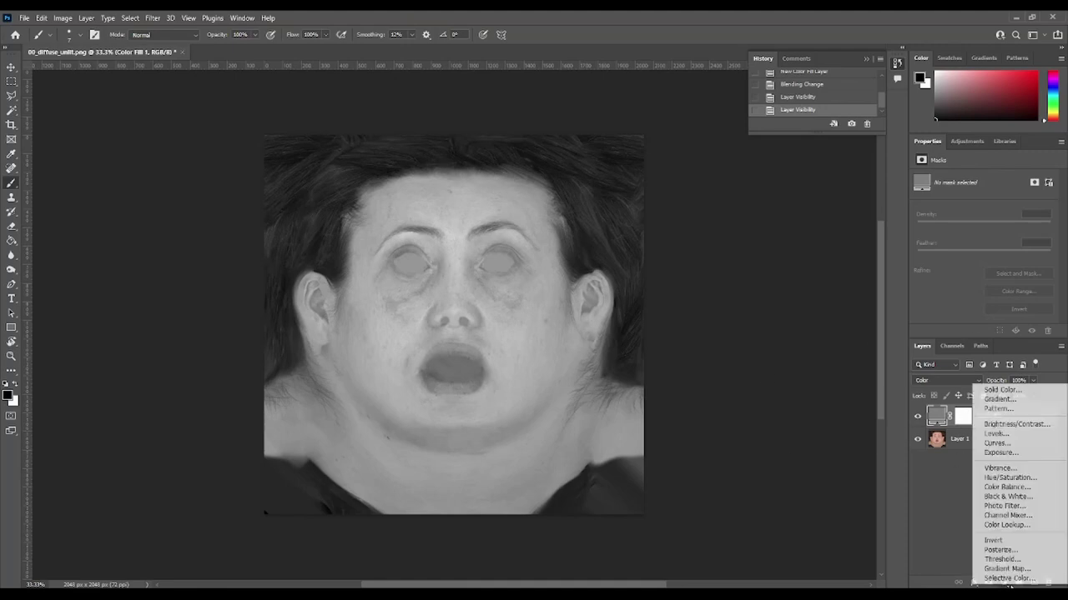
left_click(1039, 434)
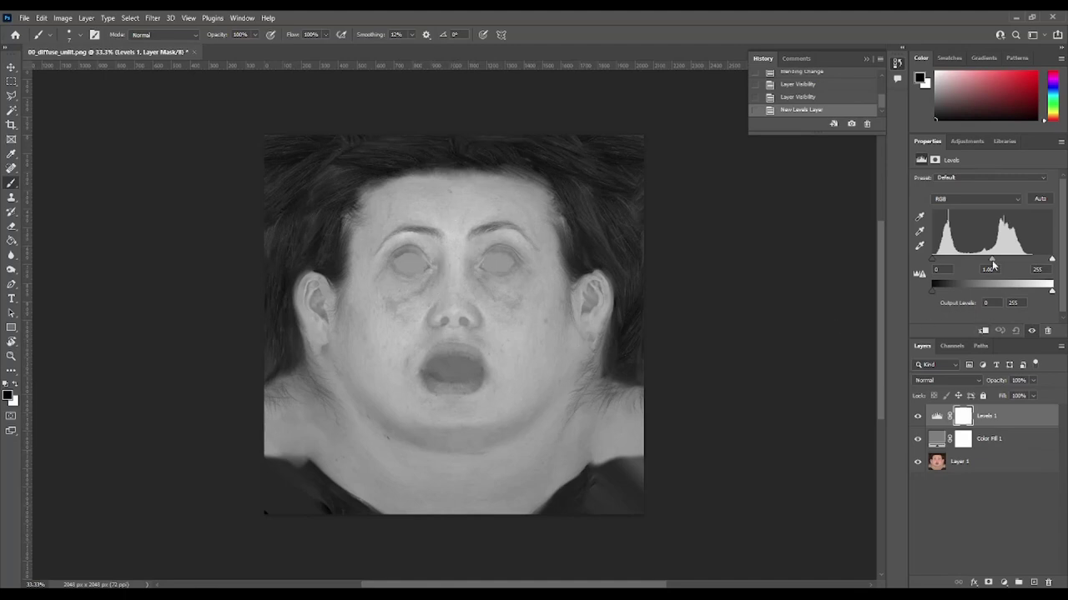
left_click_drag(992, 260, 1013, 262)
left_click_drag(475, 300, 475, 309)
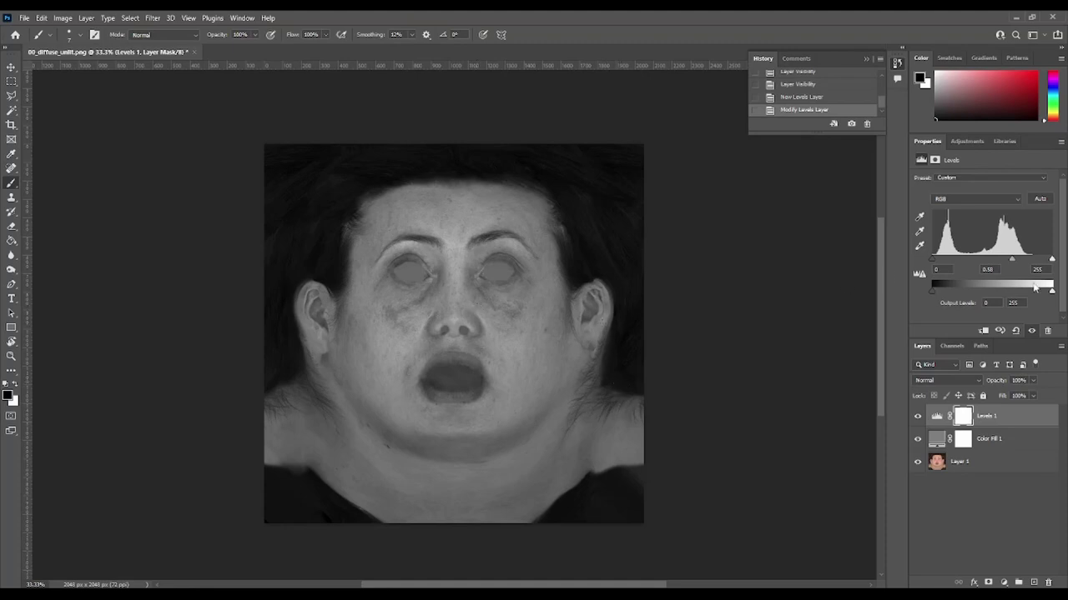
left_click_drag(1012, 259, 1016, 263)
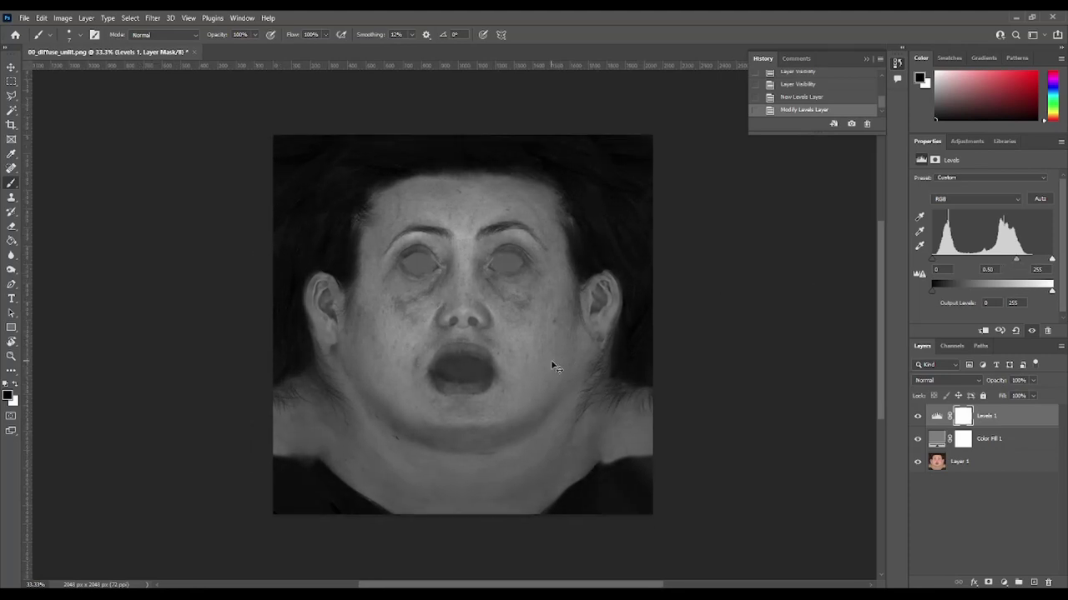
Compare the Levels effect up close and fine-tune input levels to 0.53 midtones and 248 white
key("ctrl+plus")
key("ctrl+plus")
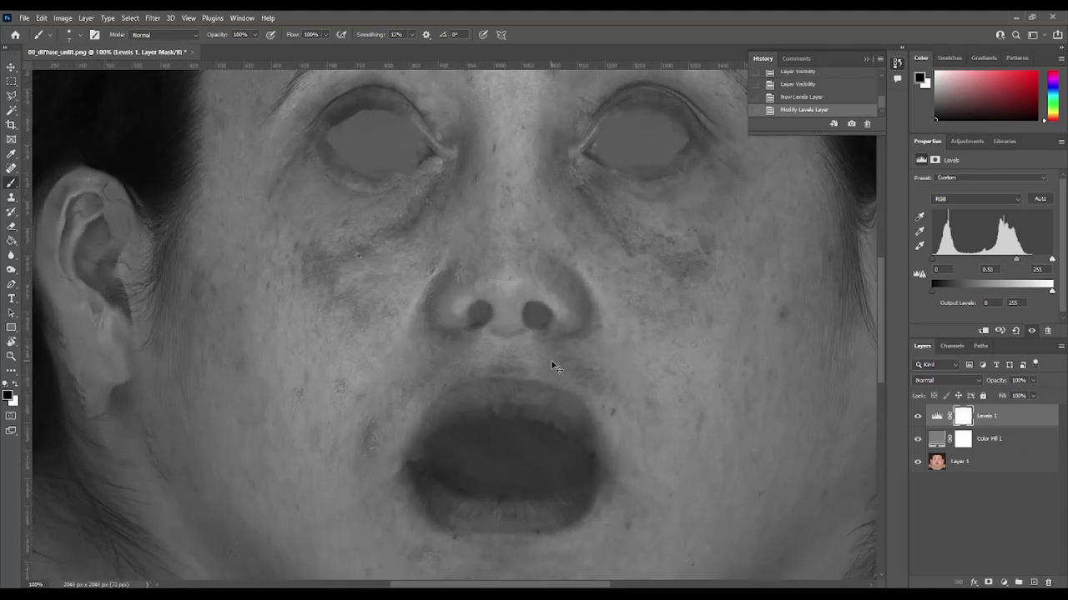
key("ctrl+plus")
key("ctrl+minus")
key("ctrl+minus")
key("ctrl+plus")
key("ctrl+plus")
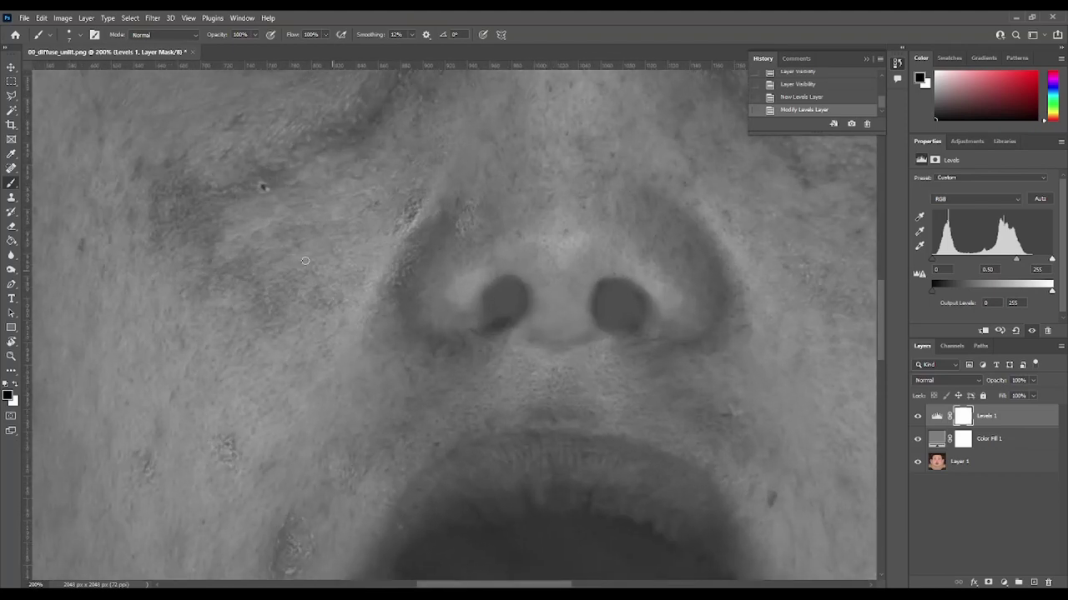
left_click(918, 419)
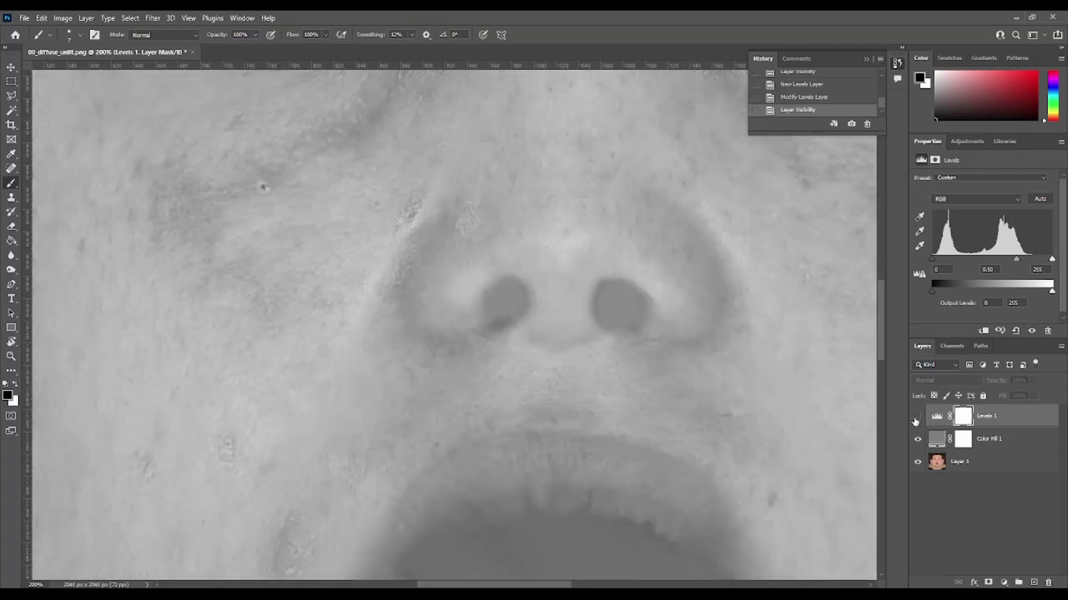
left_click(917, 417)
key("ctrl+minus")
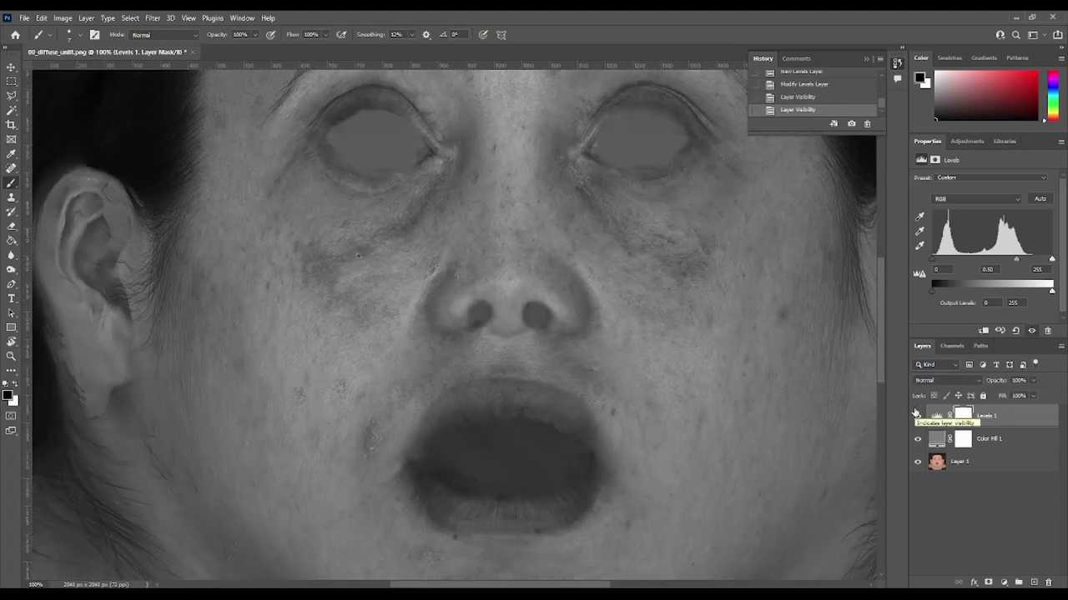
key("ctrl+minus")
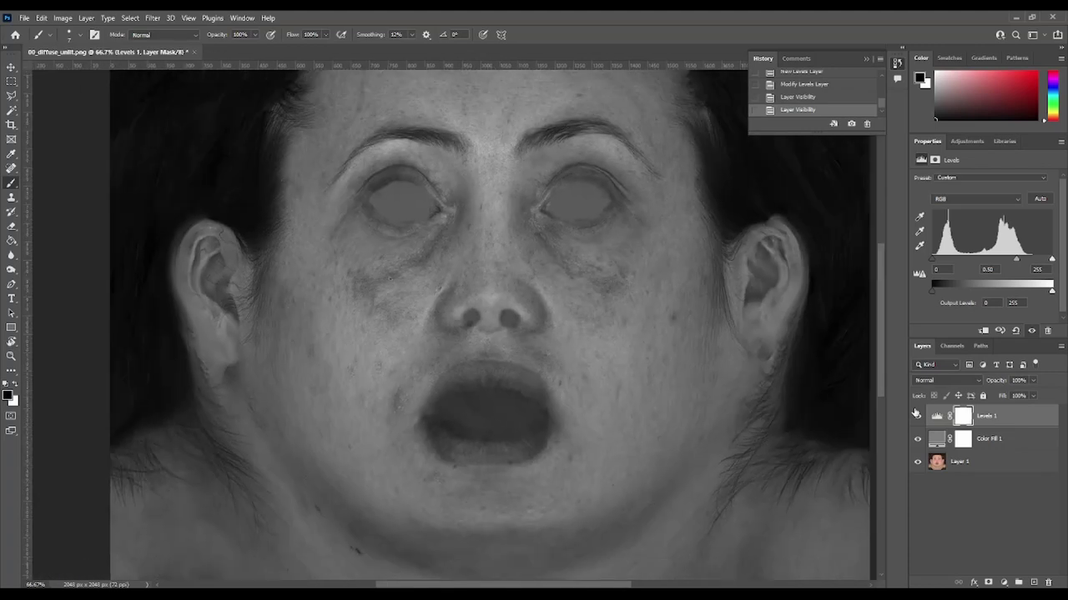
left_click_drag(686, 362, 657, 390)
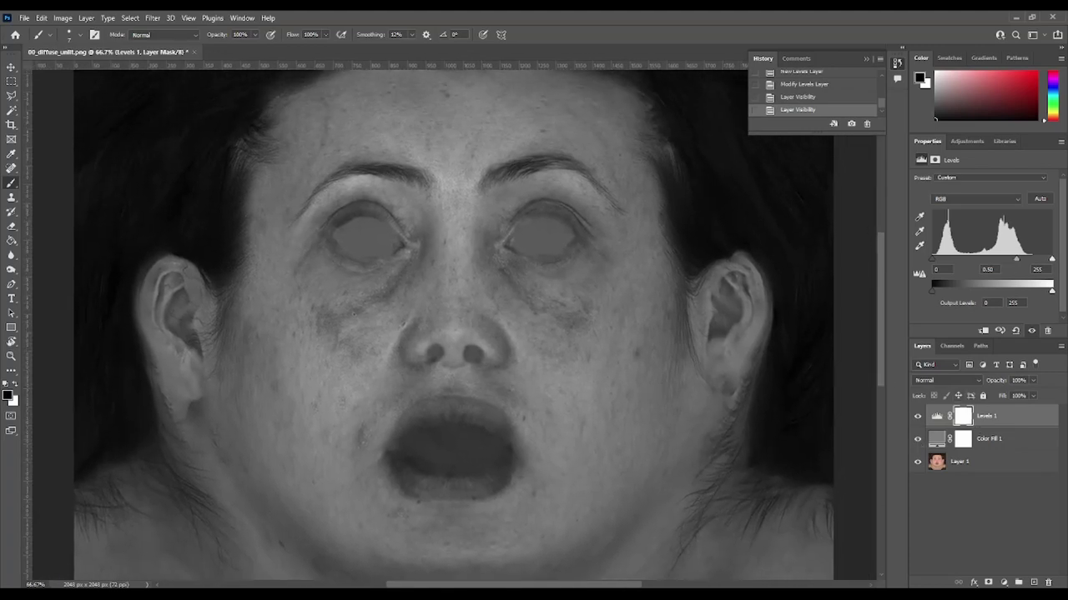
left_click_drag(1015, 258, 1049, 260)
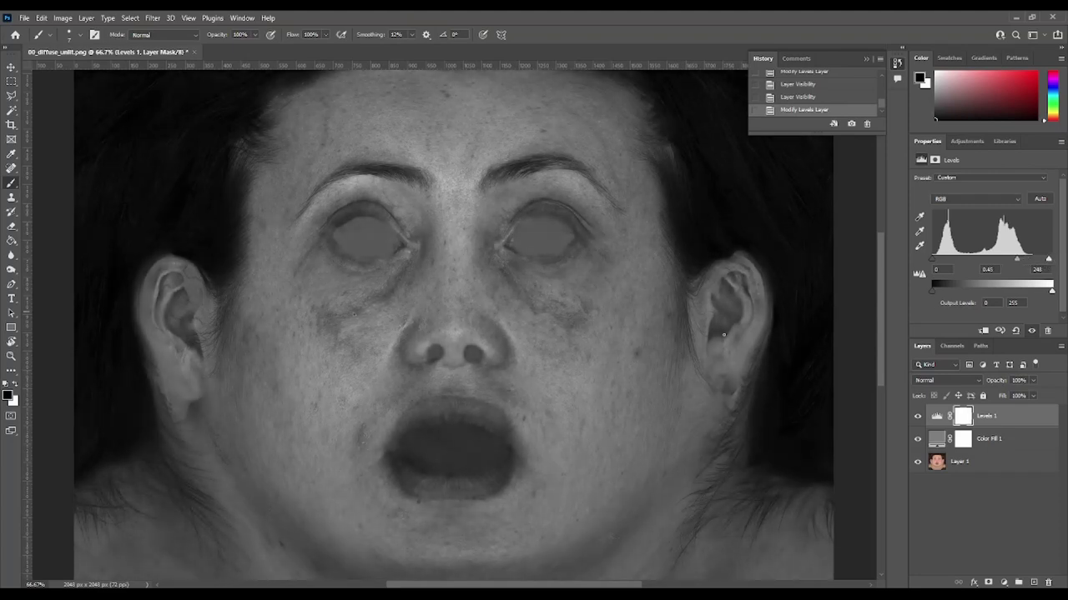
left_click_drag(1017, 259, 1013, 262)
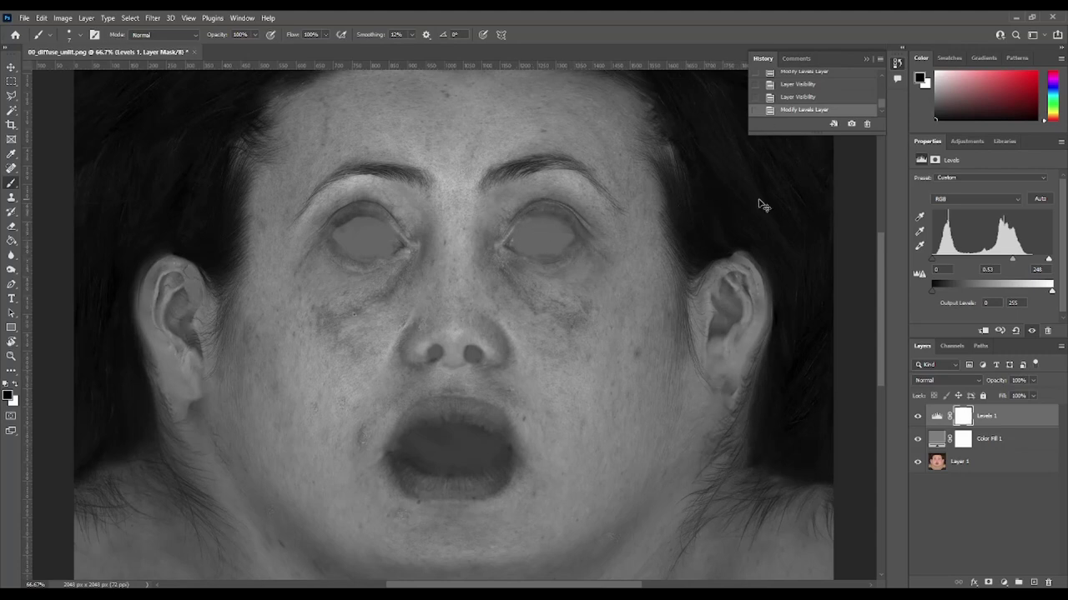
key("ctrl+minus")
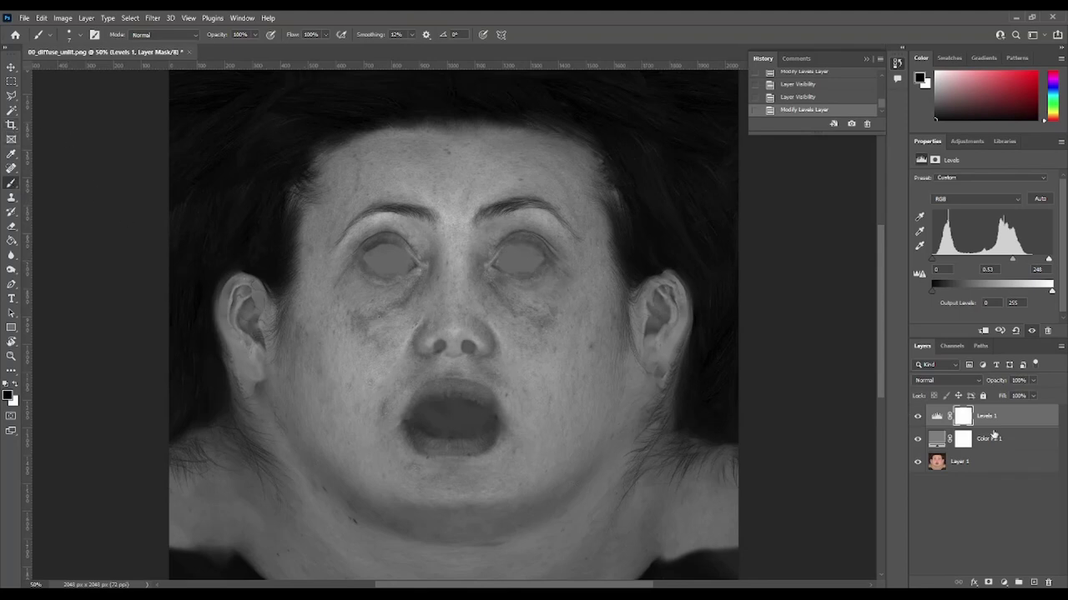
Paint the Levels 1 mask with a soft brush over the right and left hair
right_click(670, 203)
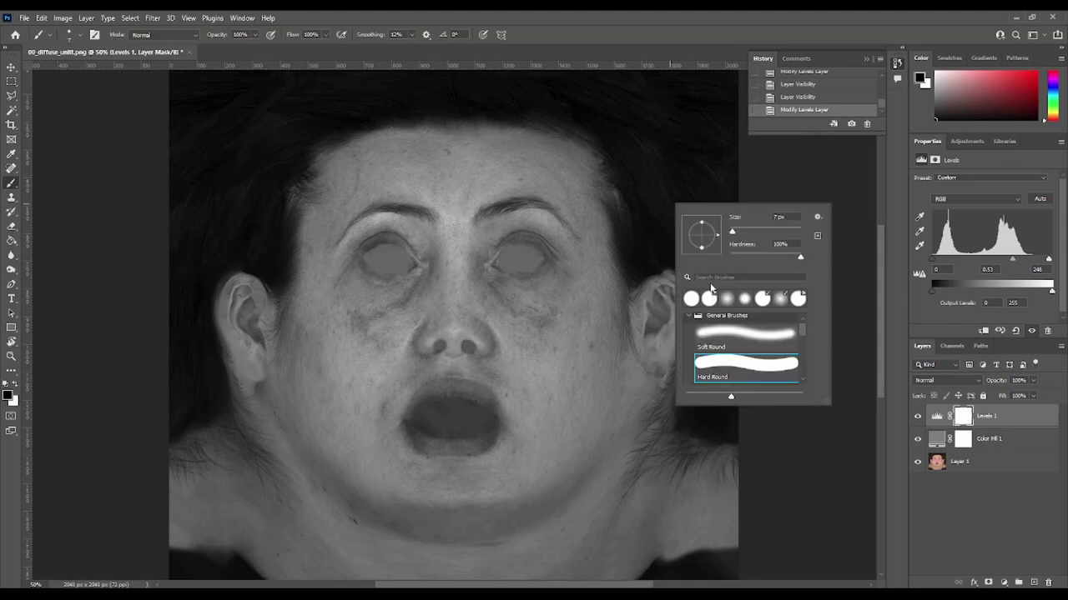
left_click(754, 339)
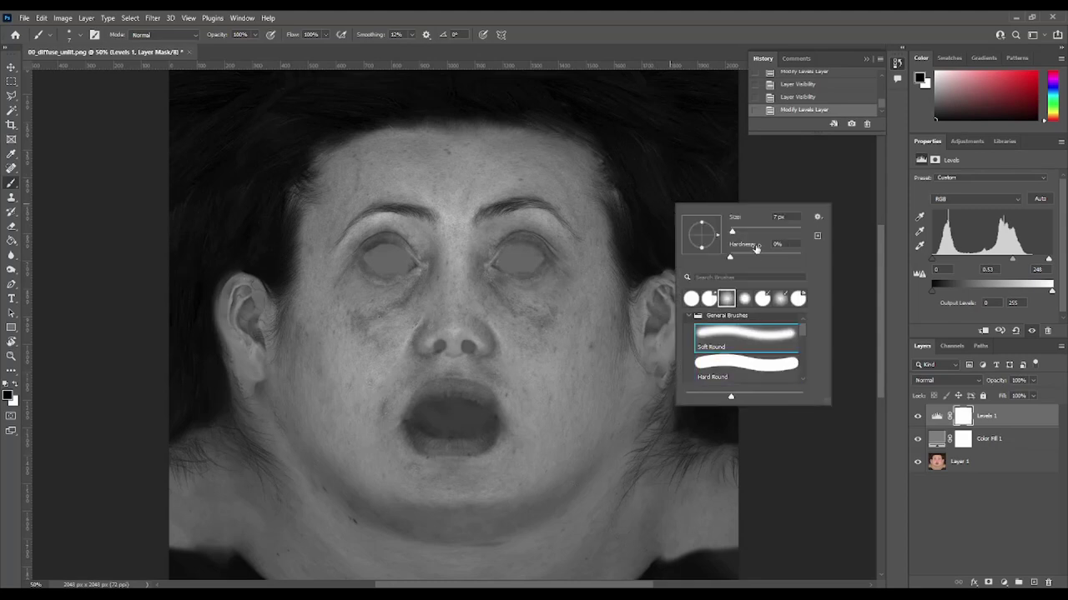
left_click(648, 124)
mouse_move(648, 124)
left_mouse_down()
mouse_move(674, 145)
mouse_move(665, 129)
mouse_move(617, 135)
mouse_move(646, 248)
mouse_move(633, 259)
mouse_move(643, 247)
mouse_move(609, 121)
mouse_move(675, 229)
mouse_move(654, 258)
mouse_move(724, 224)
mouse_move(731, 334)
mouse_move(712, 345)
mouse_move(698, 414)
mouse_move(716, 389)
mouse_move(729, 429)
mouse_move(692, 417)
mouse_move(741, 339)
mouse_move(723, 69)
mouse_move(678, 105)
mouse_move(582, 84)
mouse_move(583, 105)
mouse_move(518, 98)
mouse_move(436, 53)
mouse_move(462, 89)
mouse_move(445, 130)
mouse_move(458, 215)
left_mouse_up()
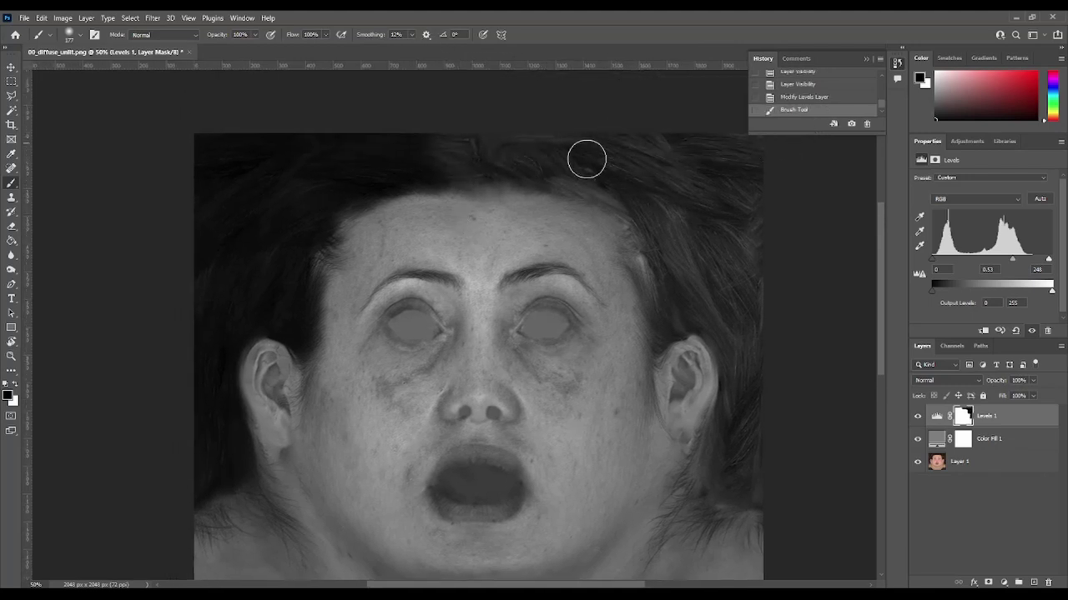
left_click_drag(763, 272, 723, 131)
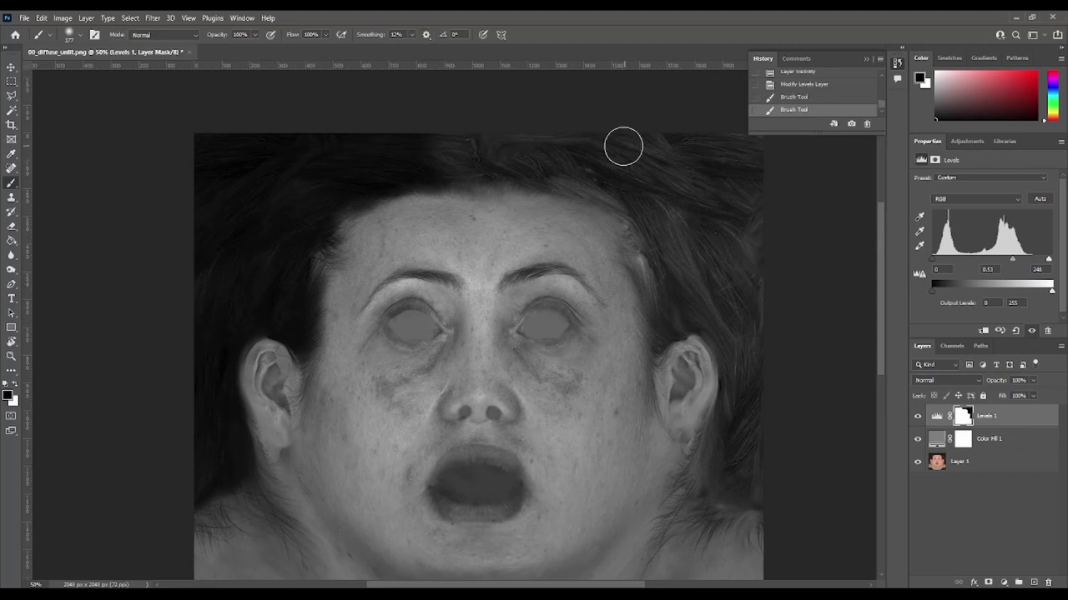
left_click(762, 497)
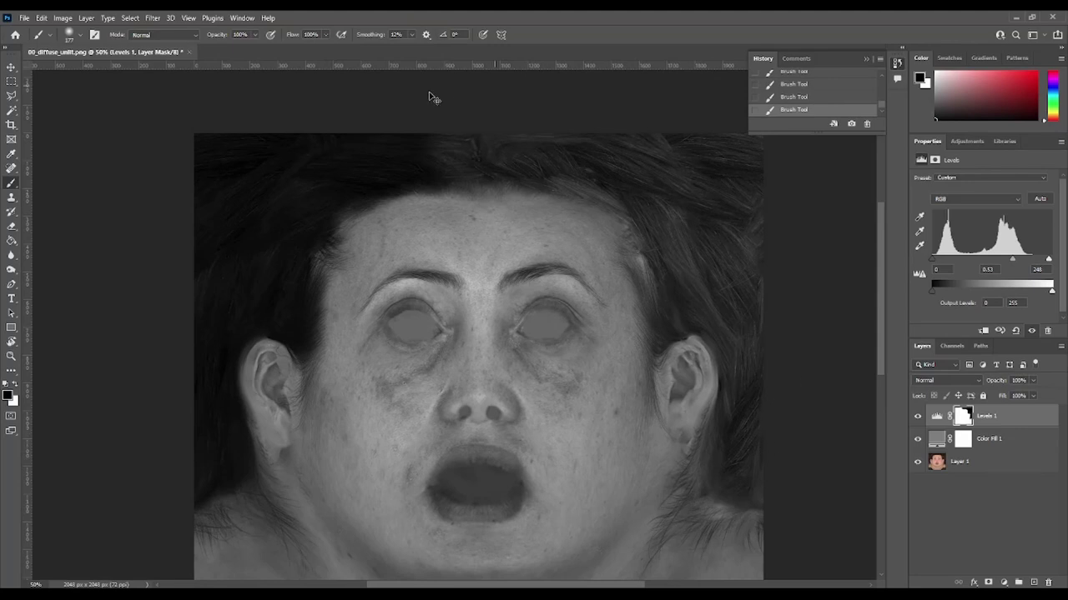
key("ctrl+z")
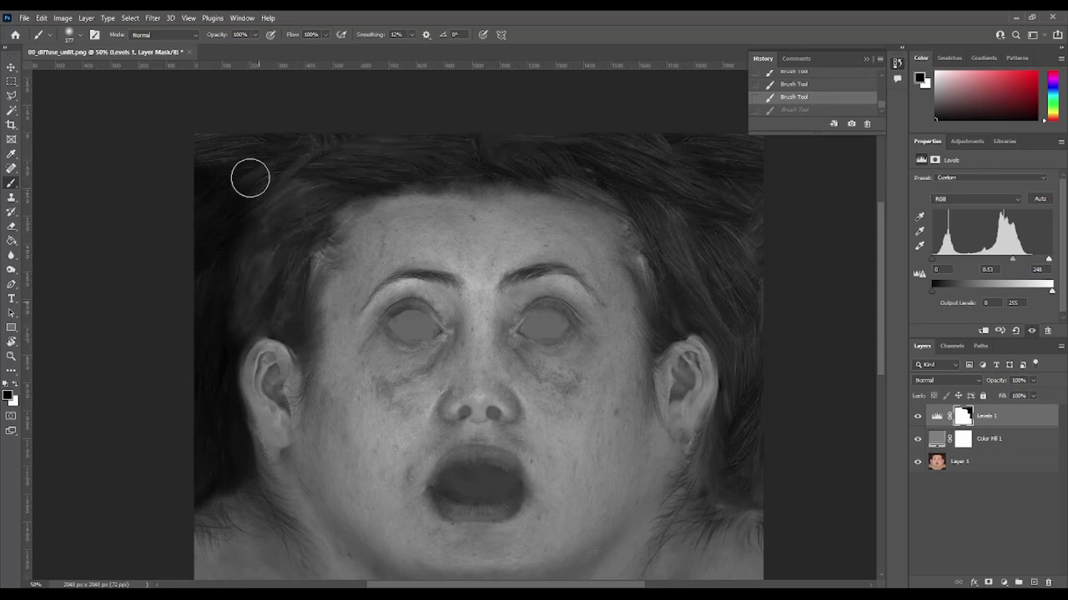
left_click_drag(251, 179, 277, 148)
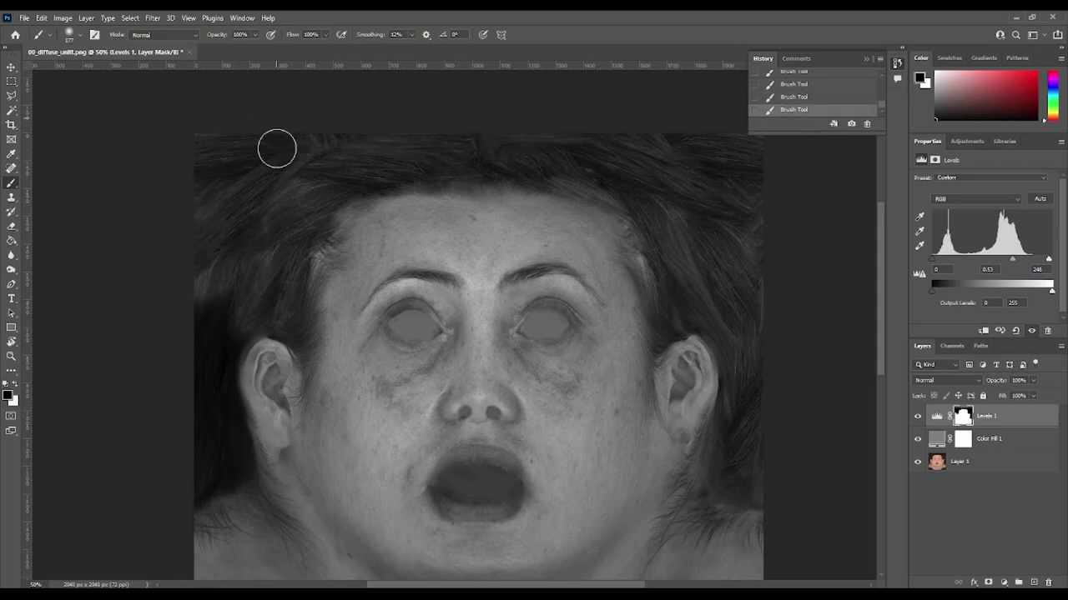
scroll(277, 148, "down", 3)
scroll(286, 183, "left", 2)
With a smaller brush, mask beside the left ear, top-left hair and dark collar, then frame the face
right_click(271, 191)
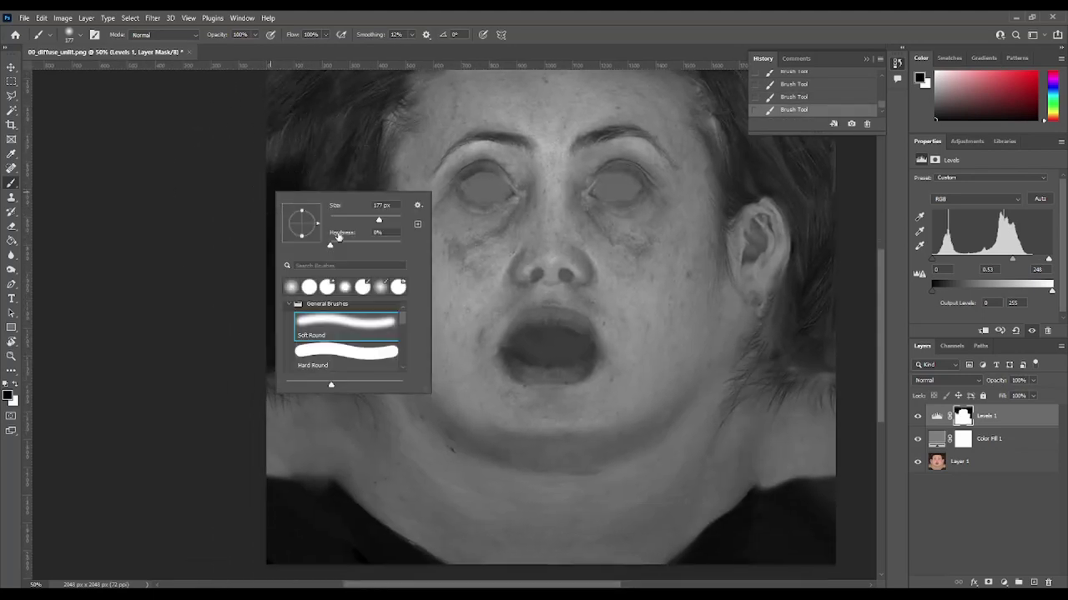
left_click_drag(392, 221, 367, 221)
key("Return")
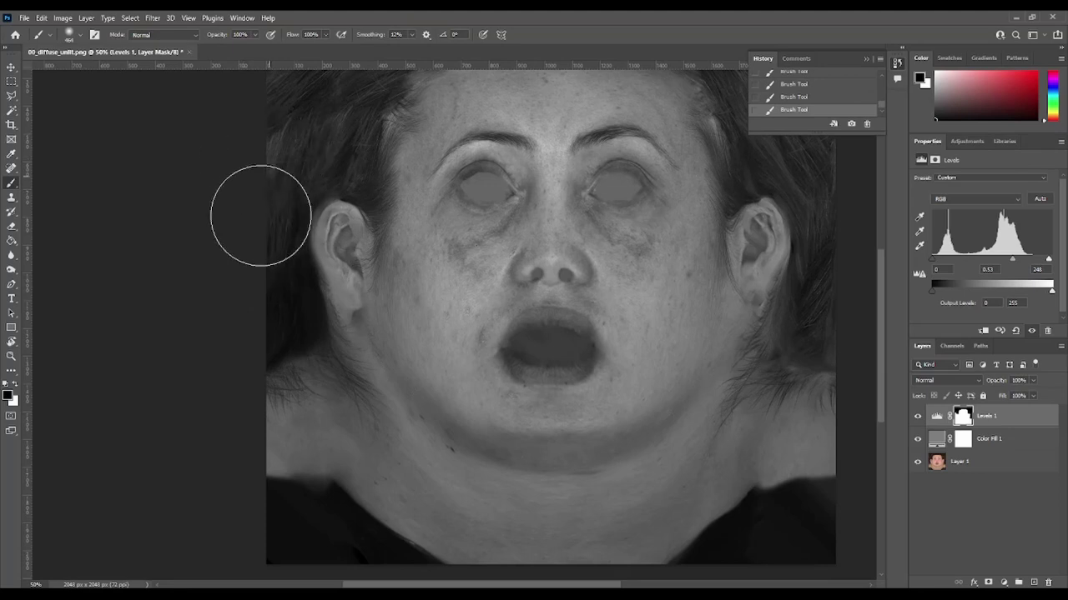
left_click_drag(281, 260, 284, 328)
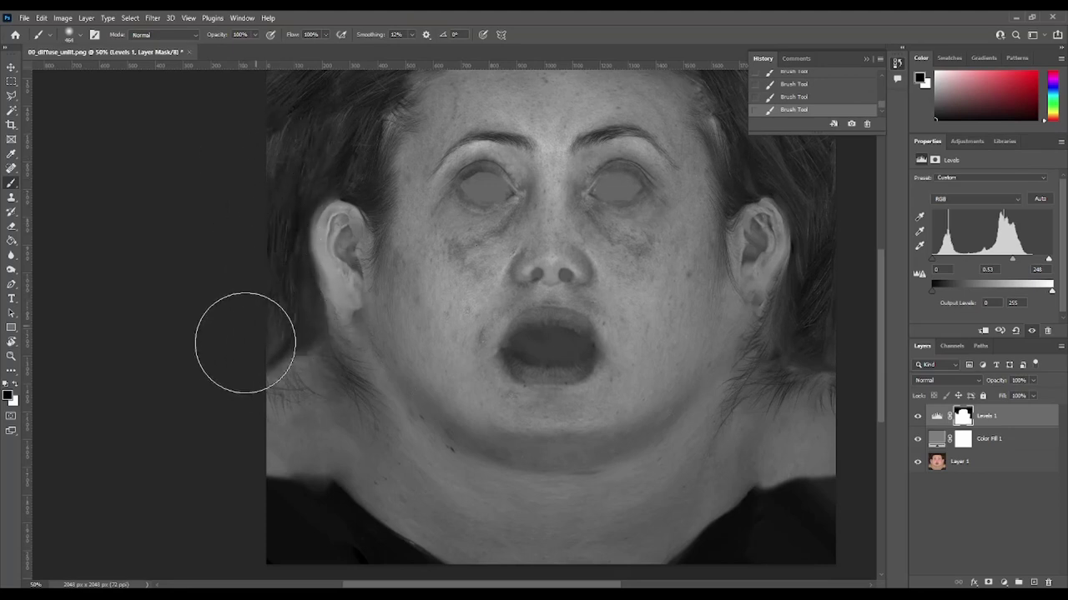
mouse_move(292, 114)
left_mouse_down()
mouse_move(250, 186)
mouse_move(278, 191)
mouse_move(298, 150)
mouse_move(317, 159)
left_mouse_up()
left_click_drag(623, 430, 532, 250)
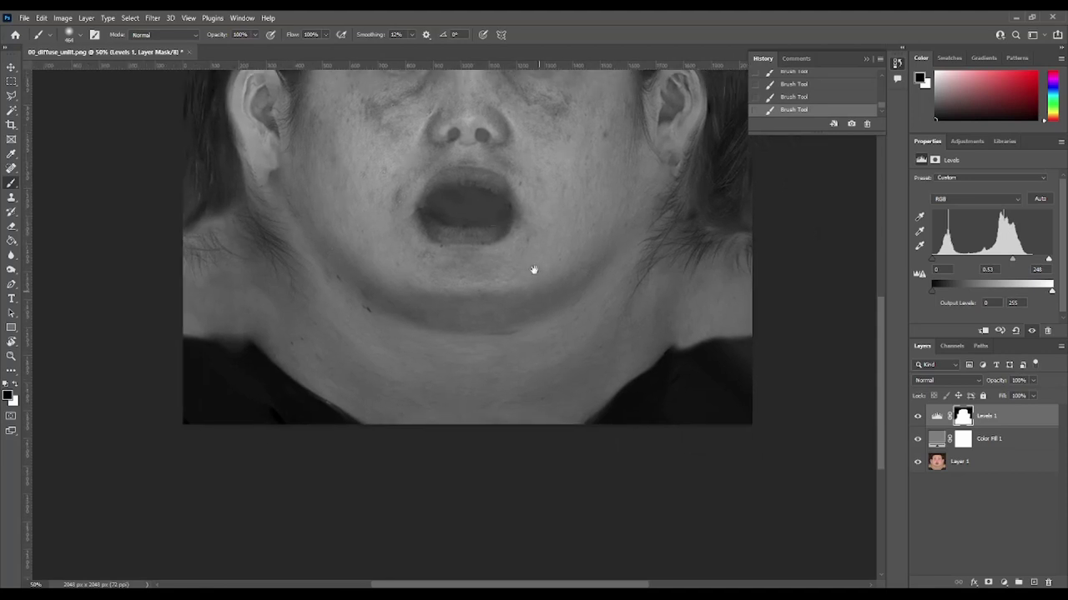
mouse_move(698, 414)
left_mouse_down()
mouse_move(626, 402)
mouse_move(748, 341)
mouse_move(677, 356)
left_mouse_up()
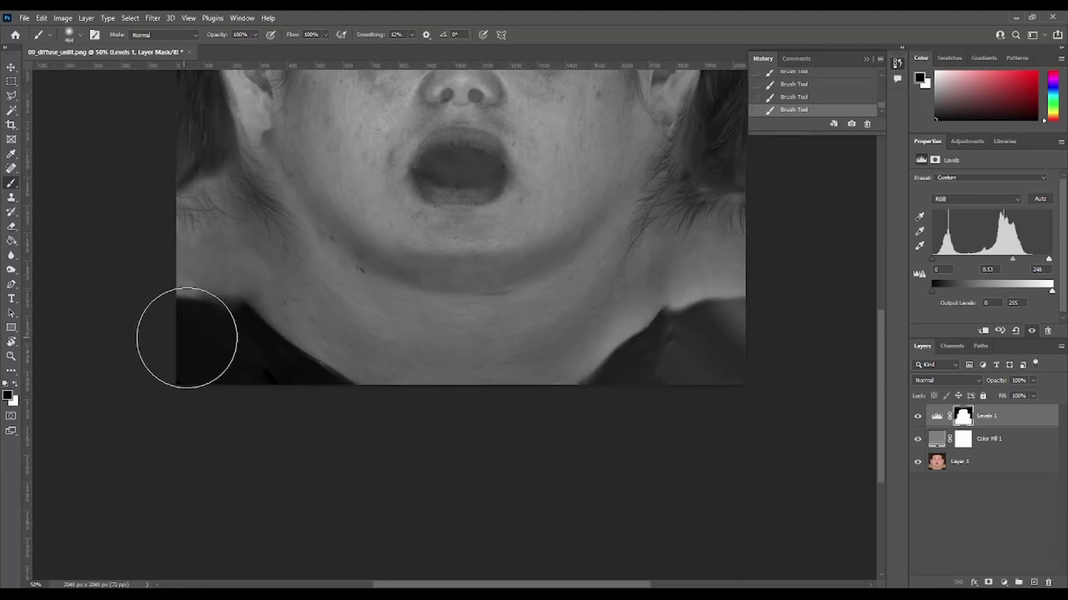
mouse_move(186, 336)
left_mouse_down()
mouse_move(226, 345)
mouse_move(197, 352)
left_mouse_up()
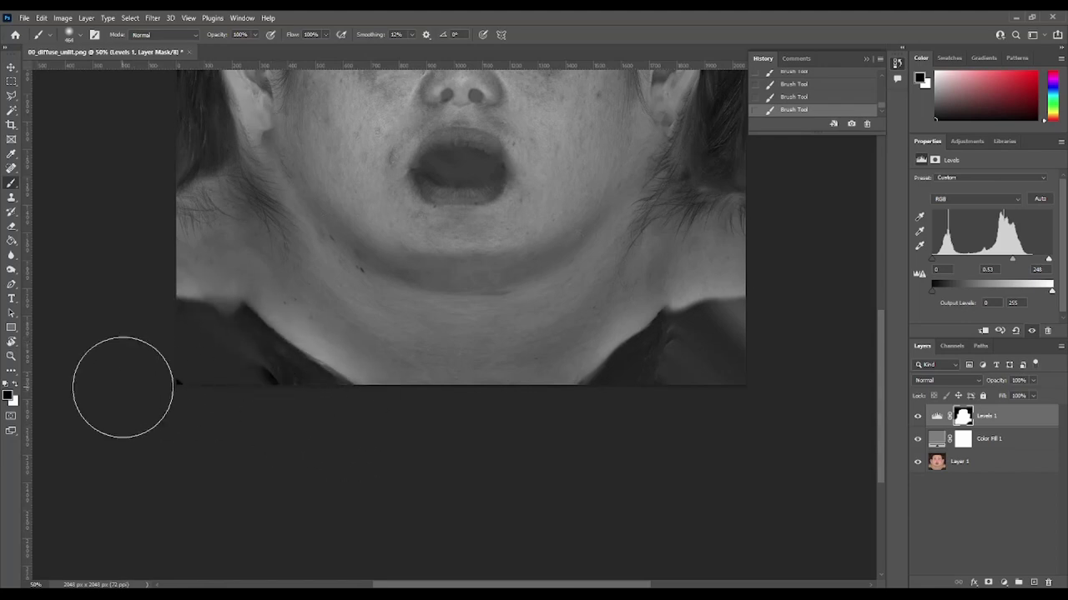
mouse_move(588, 344)
left_mouse_down()
mouse_move(596, 505)
mouse_move(578, 501)
left_mouse_up()
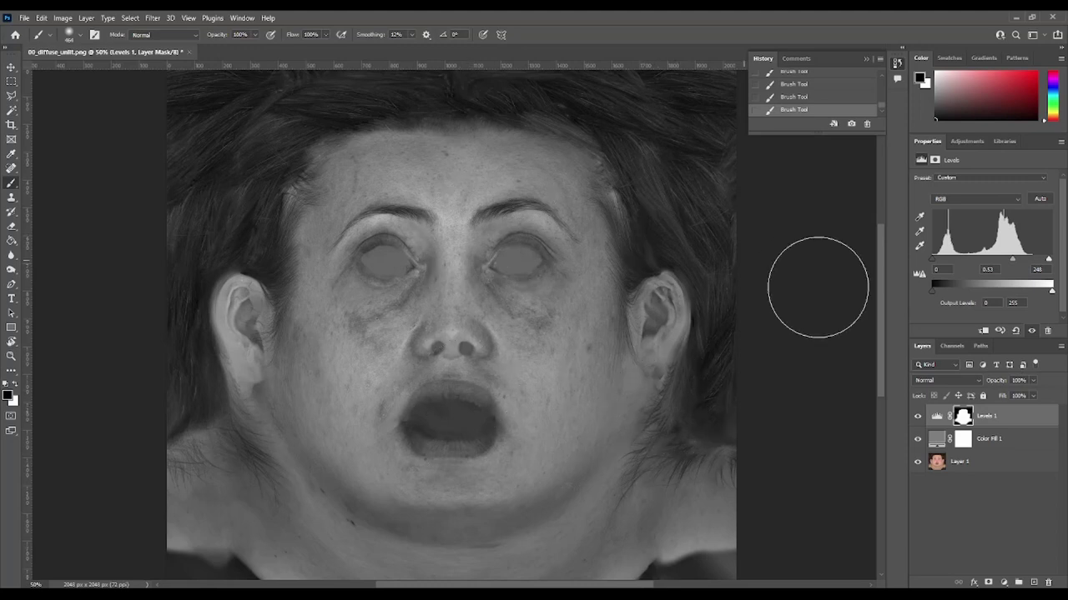
mouse_move(627, 505)
left_mouse_down()
mouse_move(617, 365)
mouse_move(635, 406)
left_mouse_up()
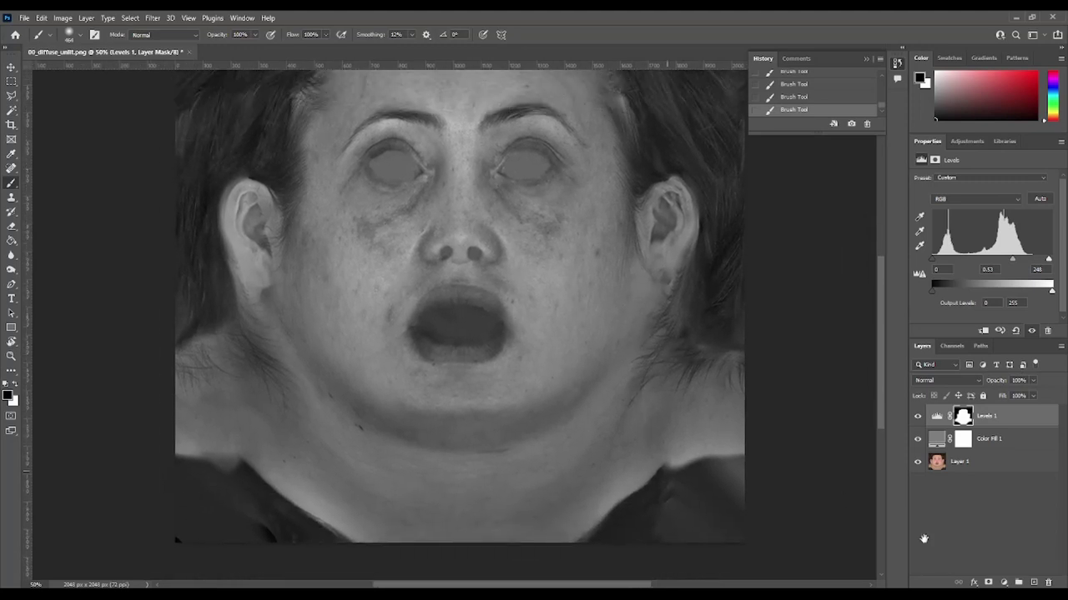
Add a Levels 2 adjustment with black input 52 and fill its mask black
left_click(1005, 582)
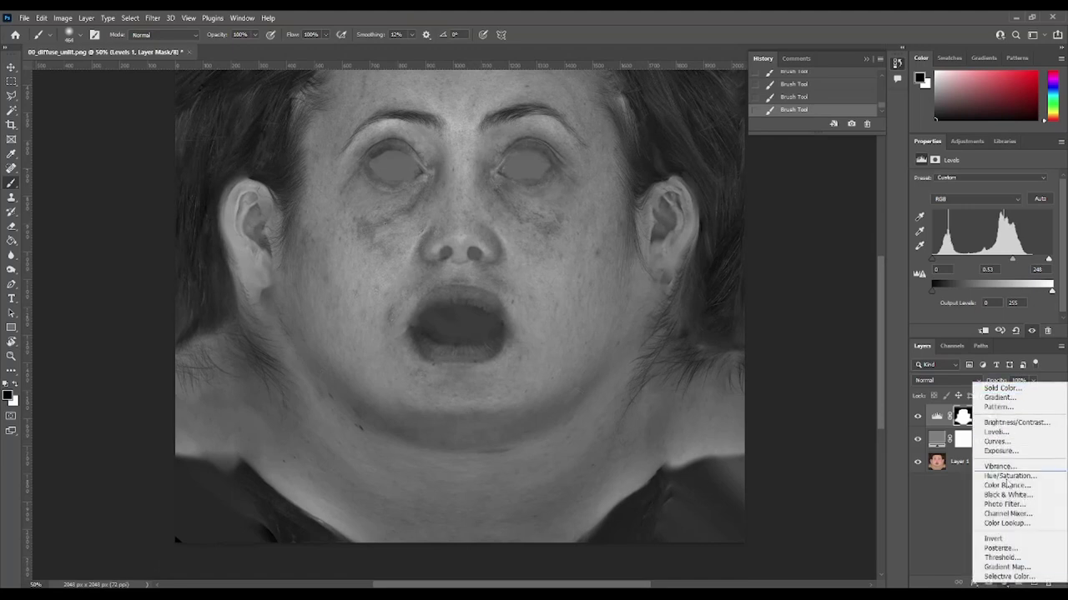
left_click(997, 432)
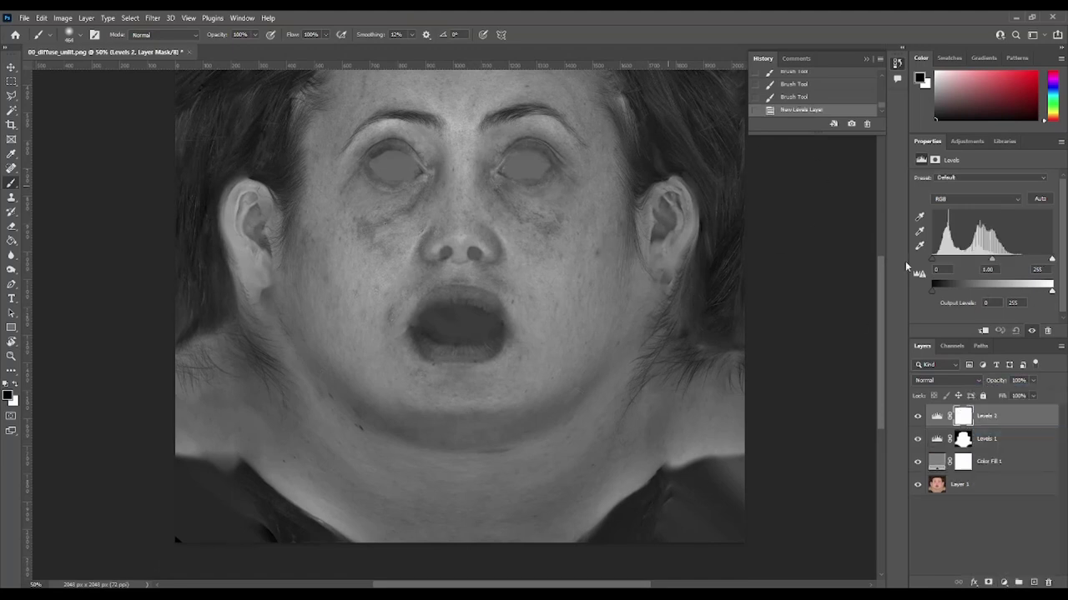
left_click_drag(931, 260, 953, 263)
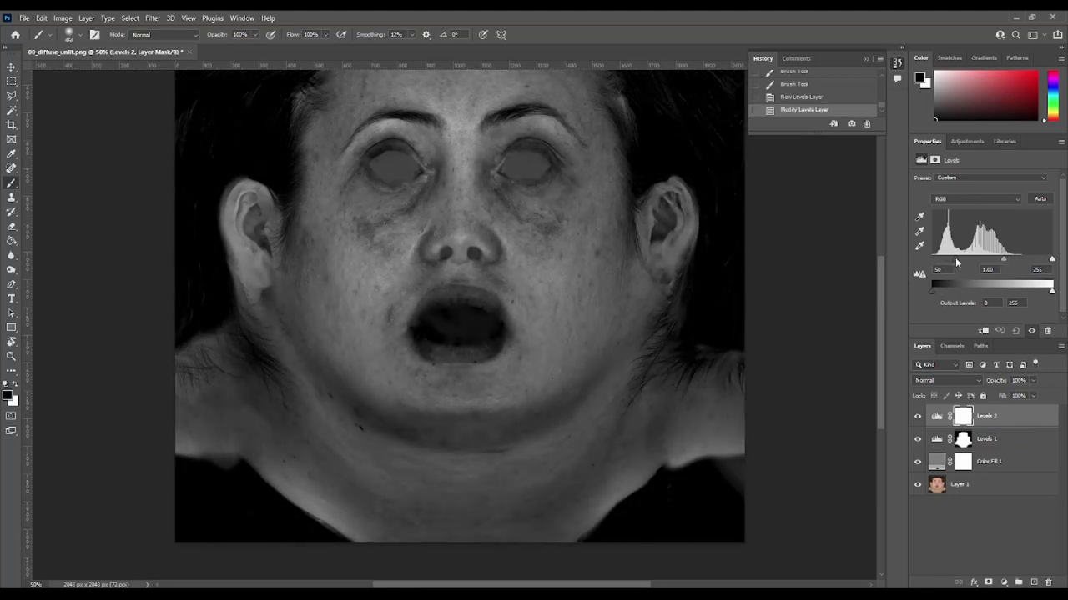
left_click_drag(956, 262, 958, 262)
left_click(12, 240)
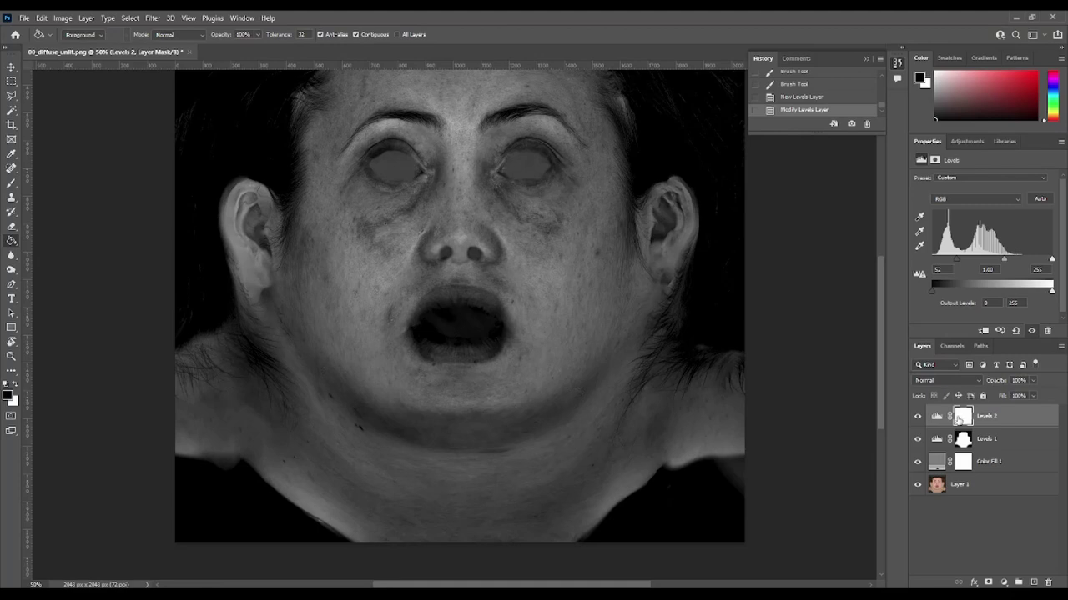
left_click(450, 303)
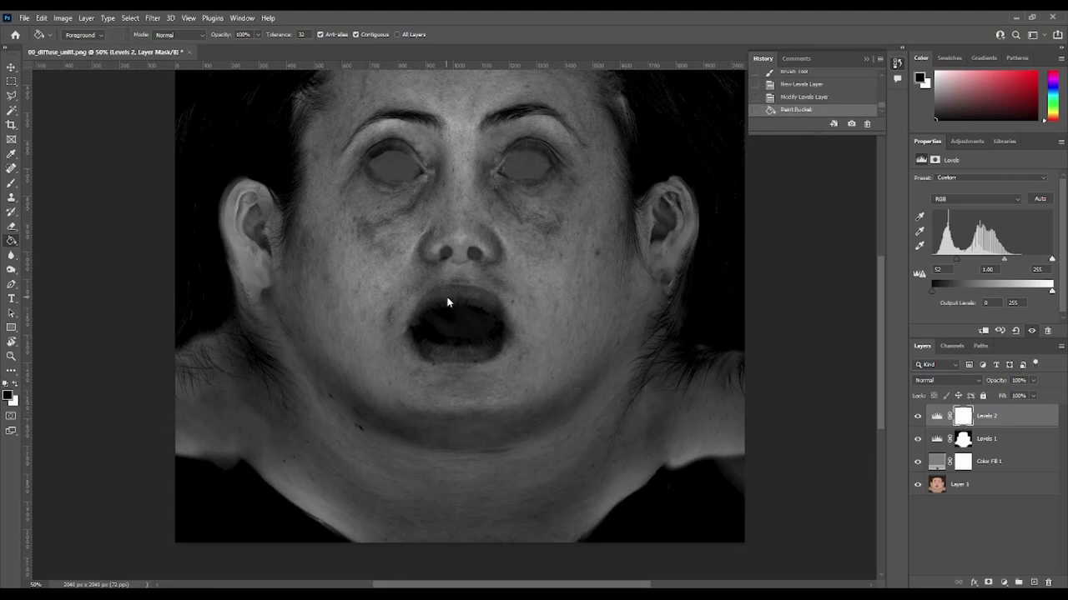
Paint white on the Levels 2 mask over the inner left ear, mouth interior and nostrils
left_click(12, 182)
left_click(15, 385)
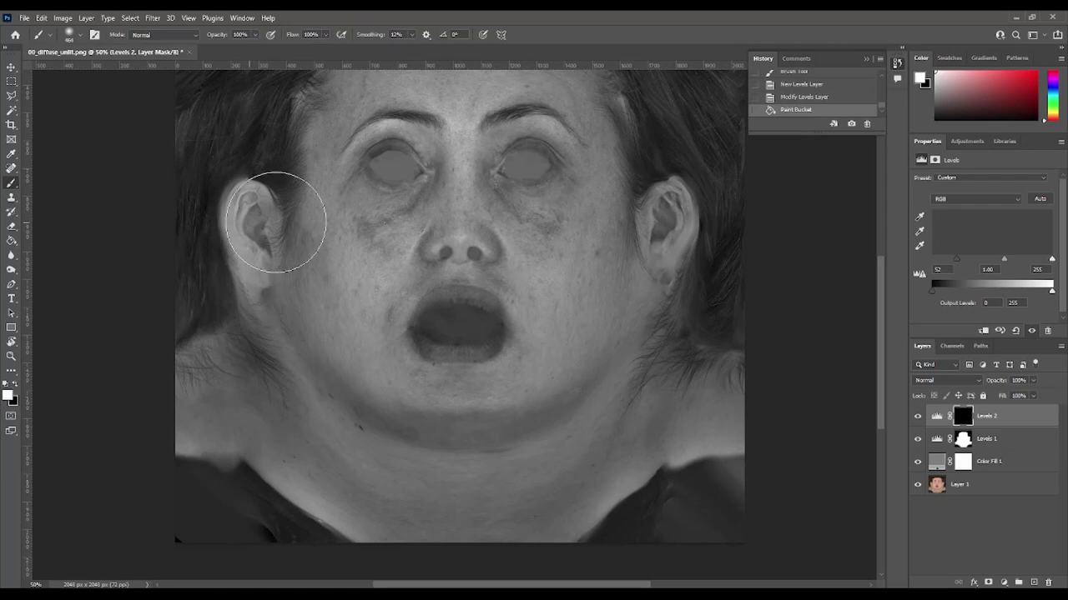
right_click_drag(250, 233, 209, 235, "alt")
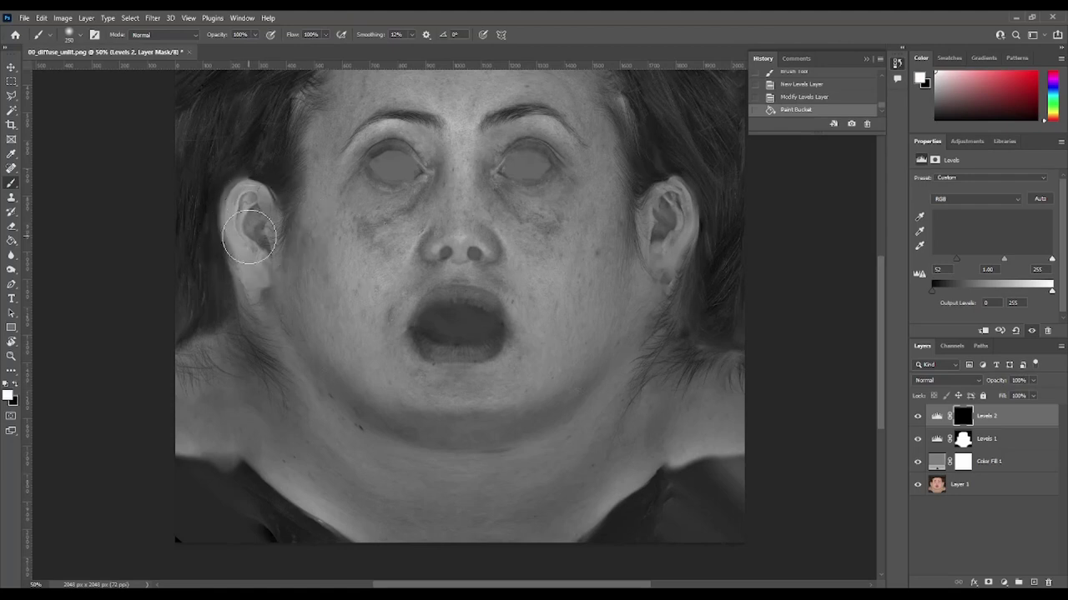
left_click(259, 244)
left_click(256, 239)
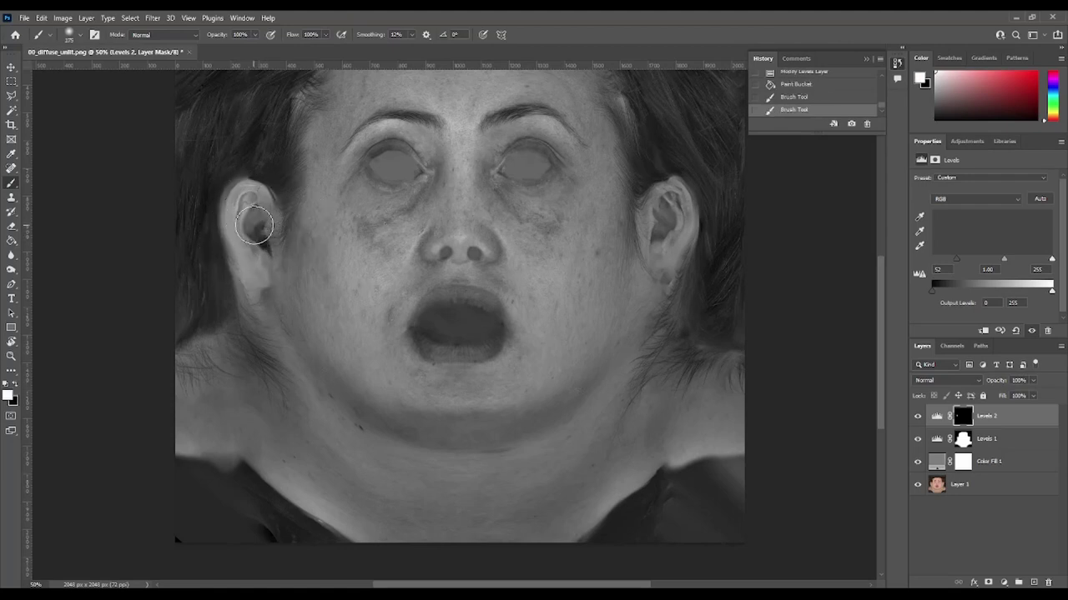
left_click(258, 243)
left_click(248, 204)
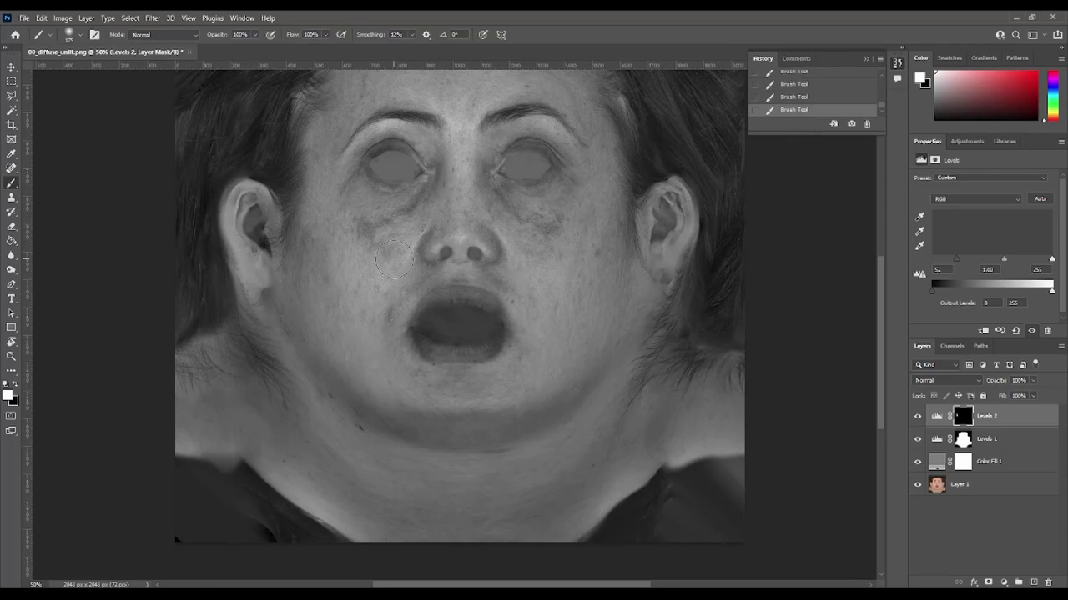
left_click_drag(369, 165, 381, 155)
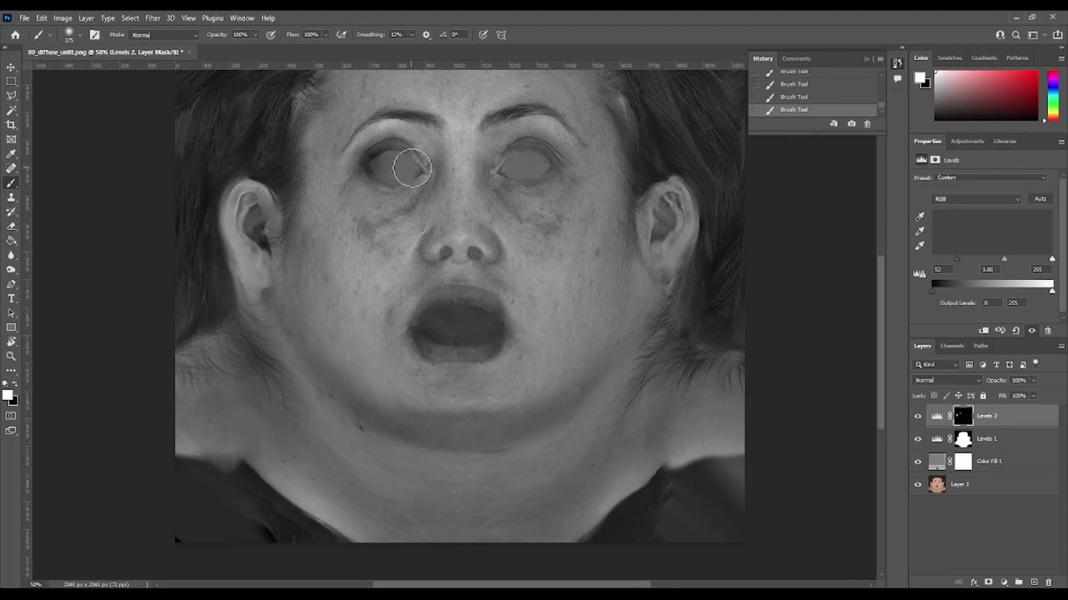
key("ctrl+z")
mouse_move(448, 317)
left_mouse_down()
mouse_move(463, 329)
mouse_move(440, 326)
mouse_move(474, 326)
left_mouse_up()
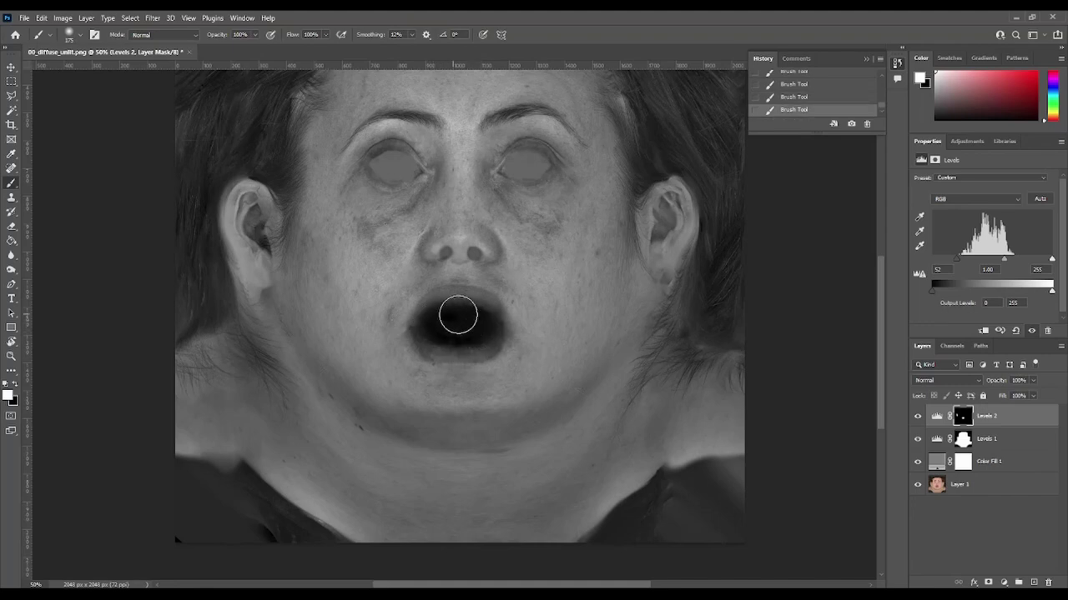
left_click_drag(442, 254, 500, 271)
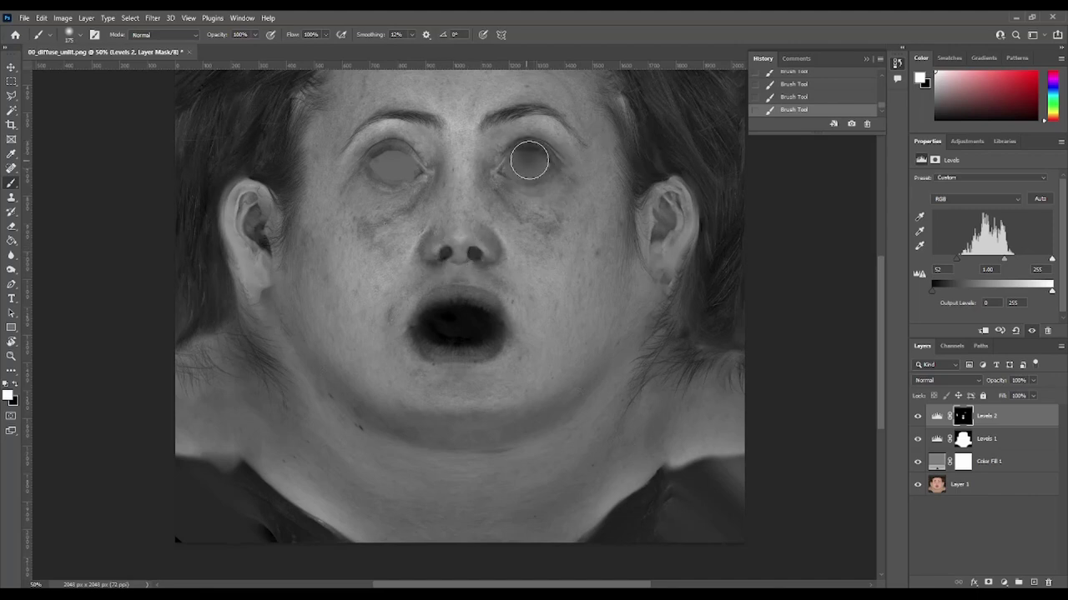
Lower the Levels 2 black point slightly, then paint the right ear, earlobe and both eyes
left_click(936, 421)
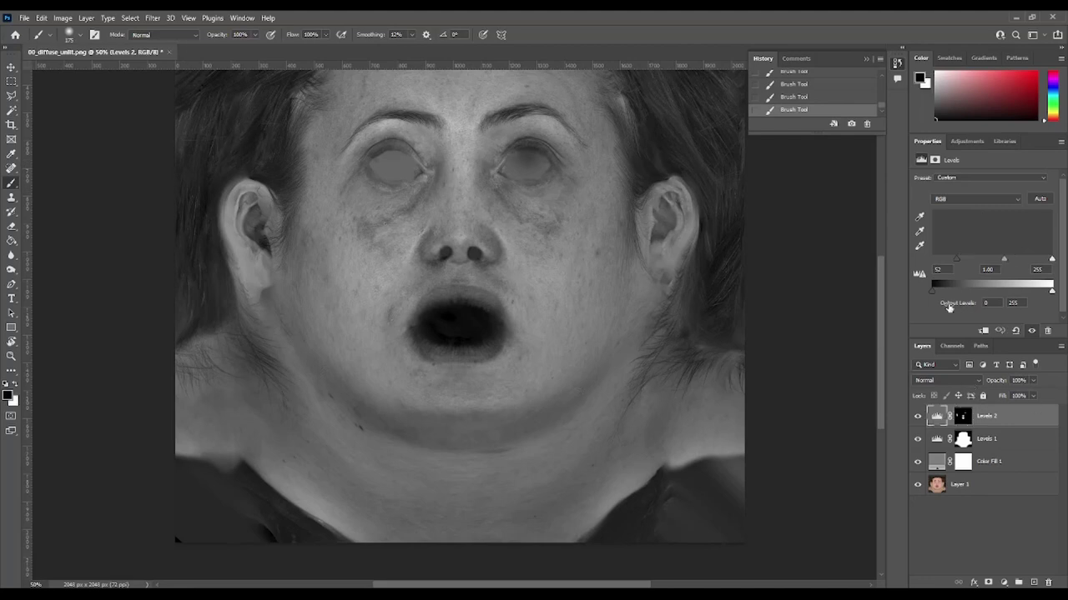
left_click_drag(959, 264, 949, 263)
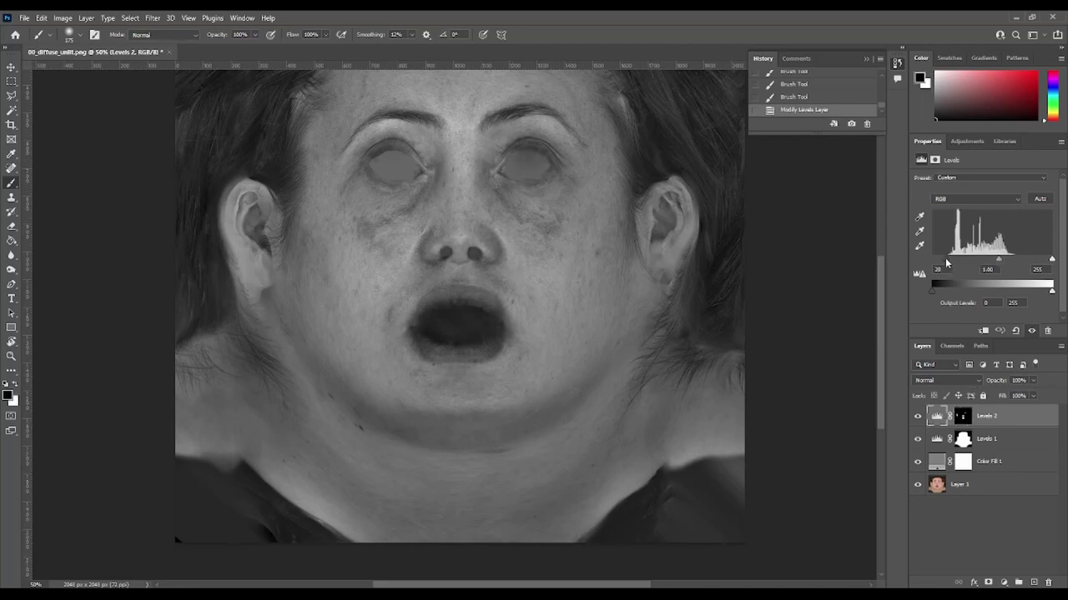
left_click(955, 419)
key("x")
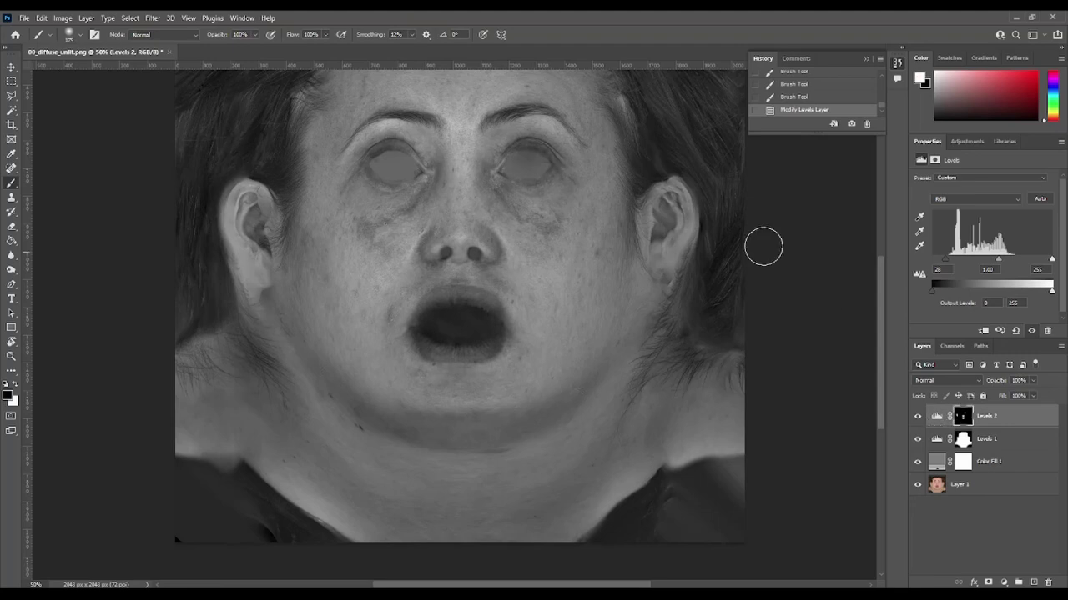
left_click_drag(663, 233, 665, 213)
mouse_move(666, 218)
left_mouse_down()
mouse_move(665, 204)
mouse_move(663, 221)
left_mouse_up()
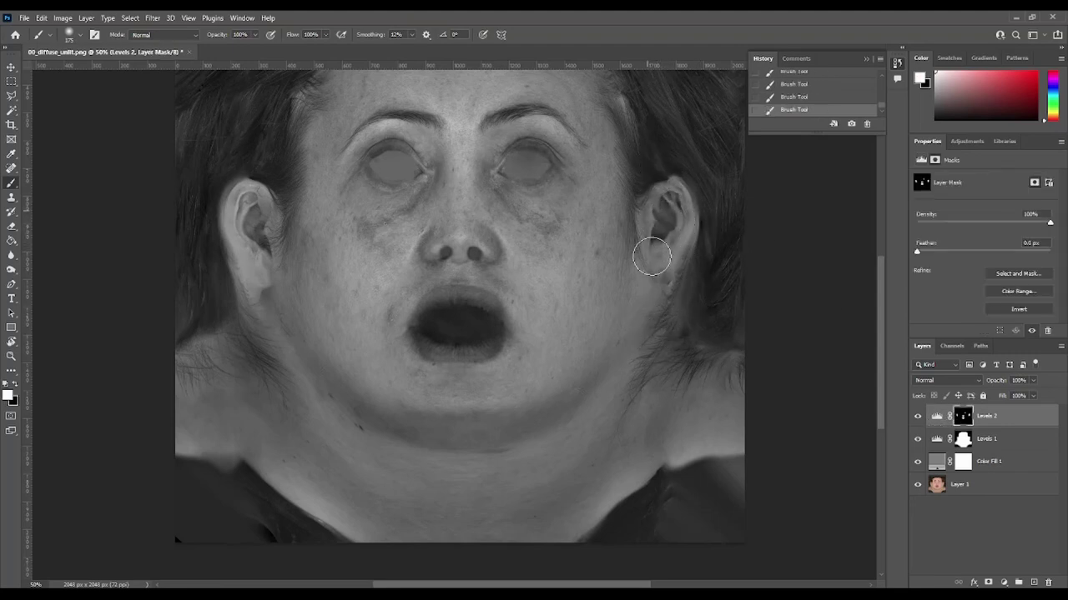
left_click_drag(656, 299, 666, 280)
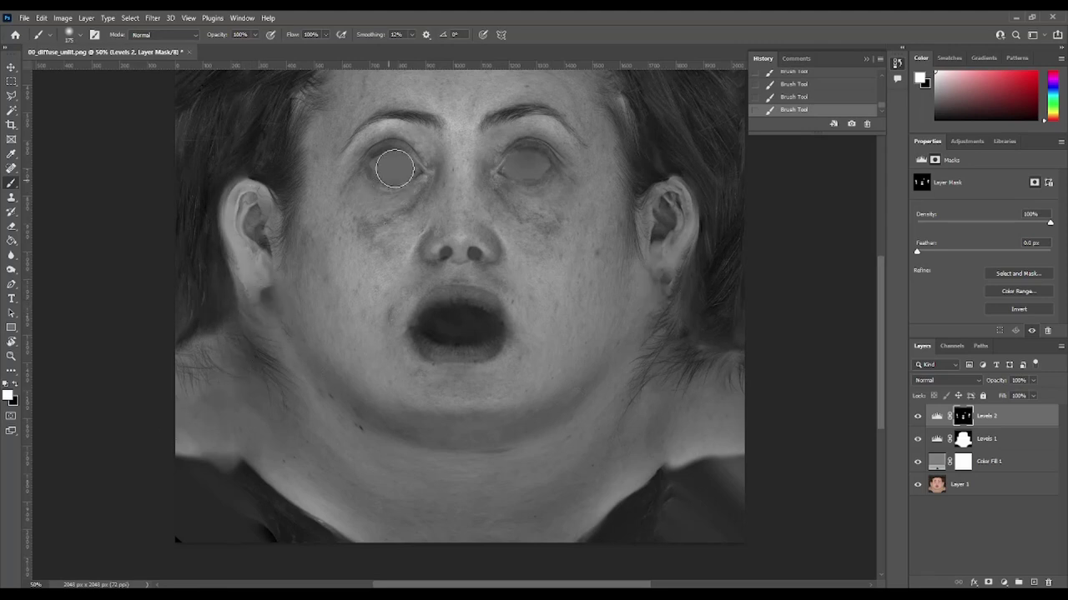
left_click_drag(374, 168, 409, 172)
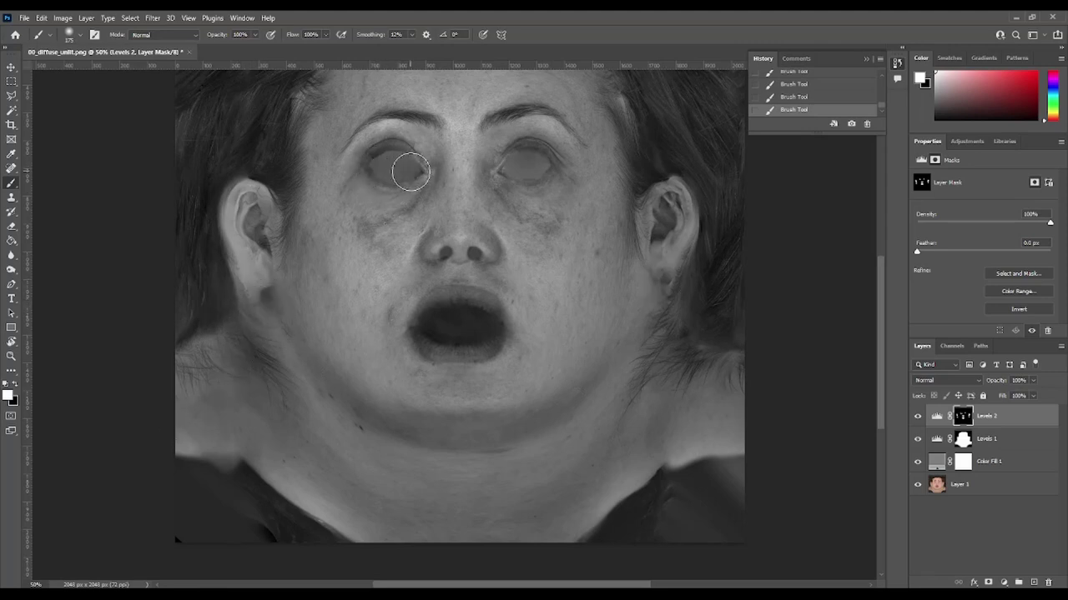
mouse_move(500, 168)
left_mouse_down()
mouse_move(553, 167)
mouse_move(545, 172)
left_mouse_up()
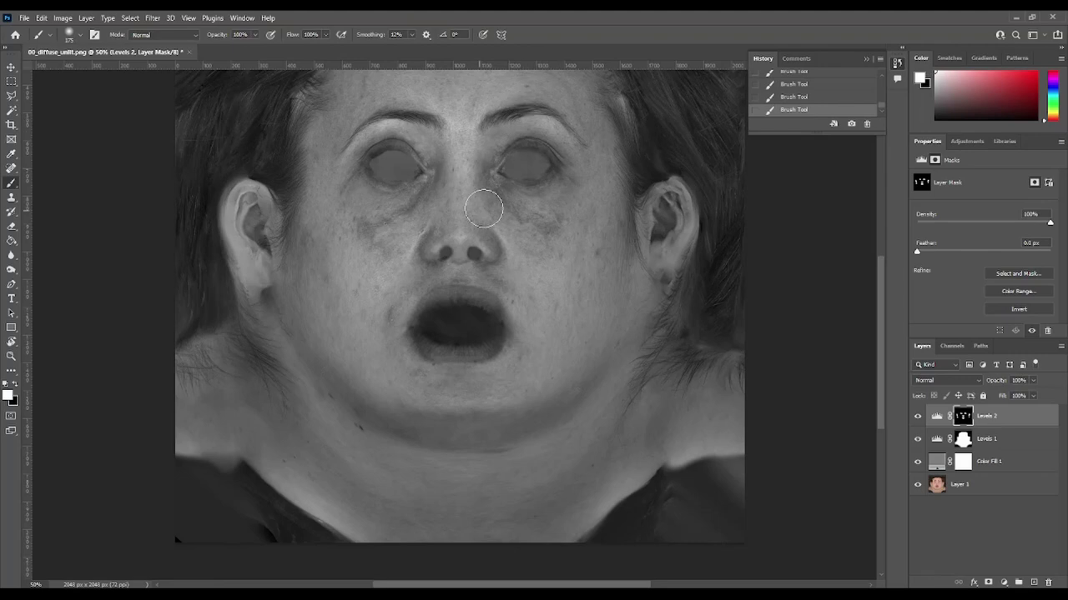
mouse_move(483, 209)
left_mouse_down()
mouse_move(446, 301)
mouse_move(450, 388)
mouse_move(459, 209)
mouse_move(442, 297)
left_mouse_up()
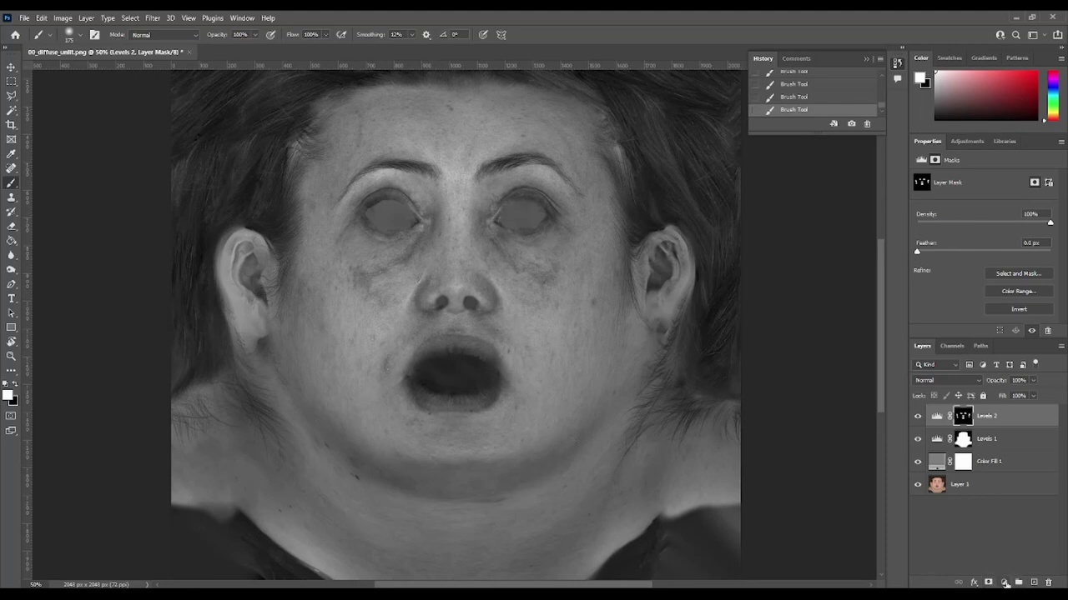
Add a 50% grey Color Fill 2 layer and fill its mask black
left_click(1005, 581)
left_click(997, 391)
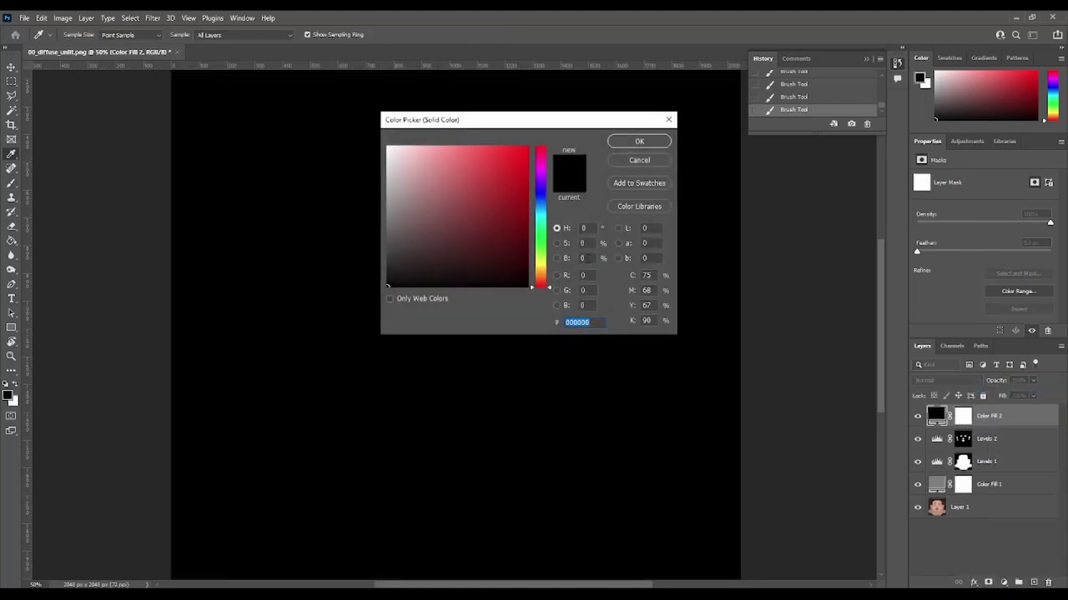
type("50")
key("Return")
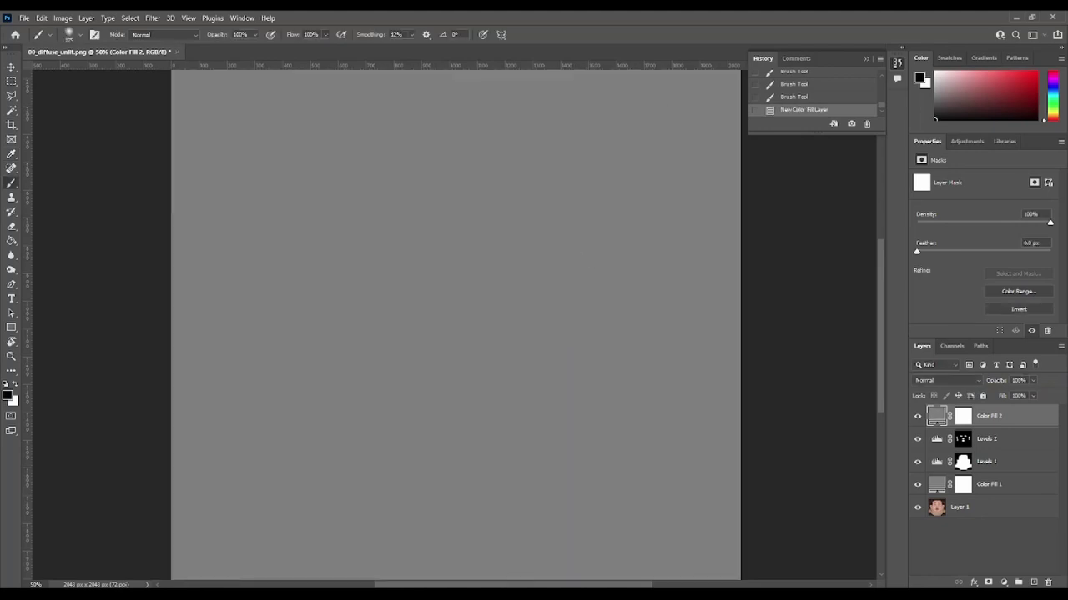
left_click(962, 416)
key("x")
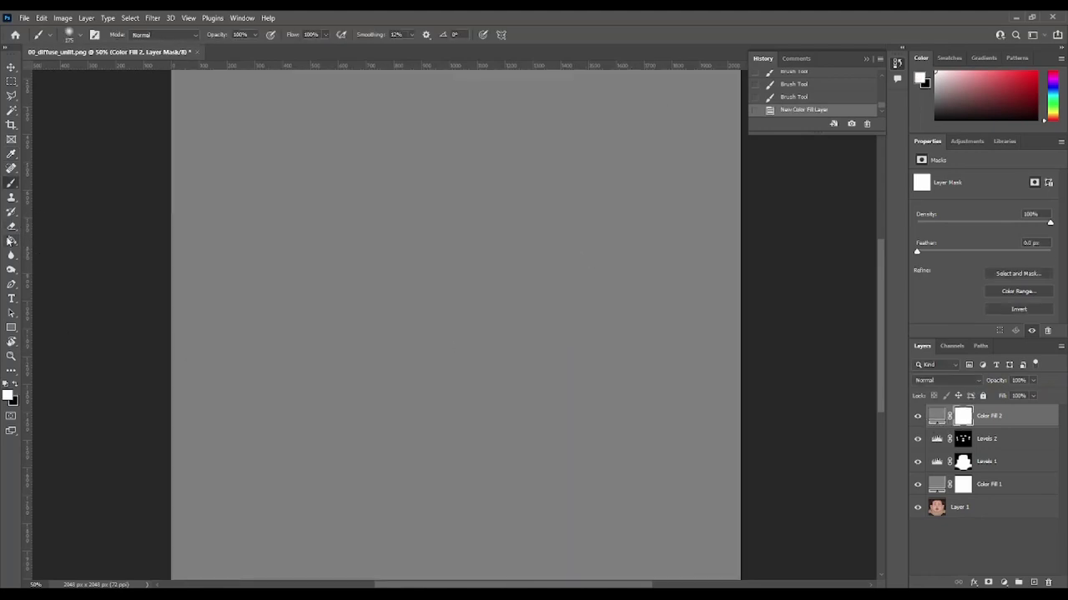
left_click(10, 241)
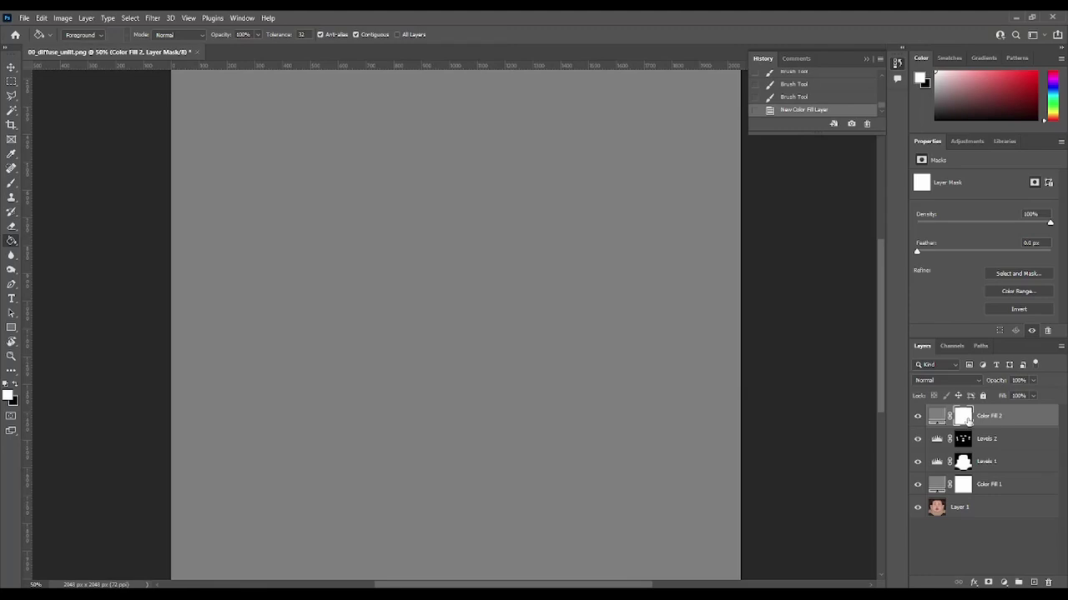
key("x")
left_click(422, 337)
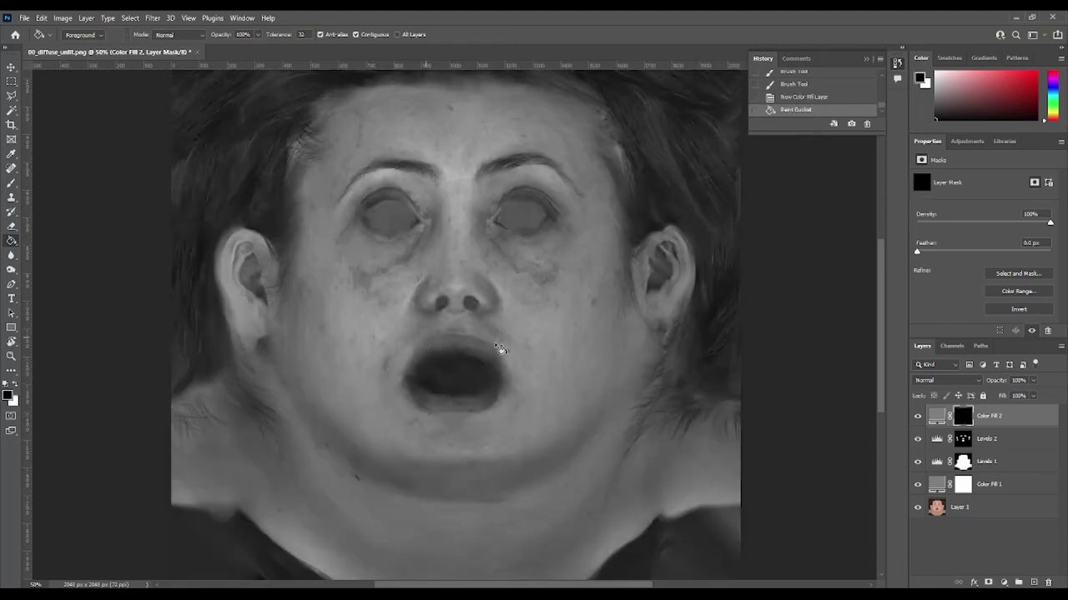
Try white brush strokes on the mask and undo them, leaving blend mode at Normal
left_click(11, 182)
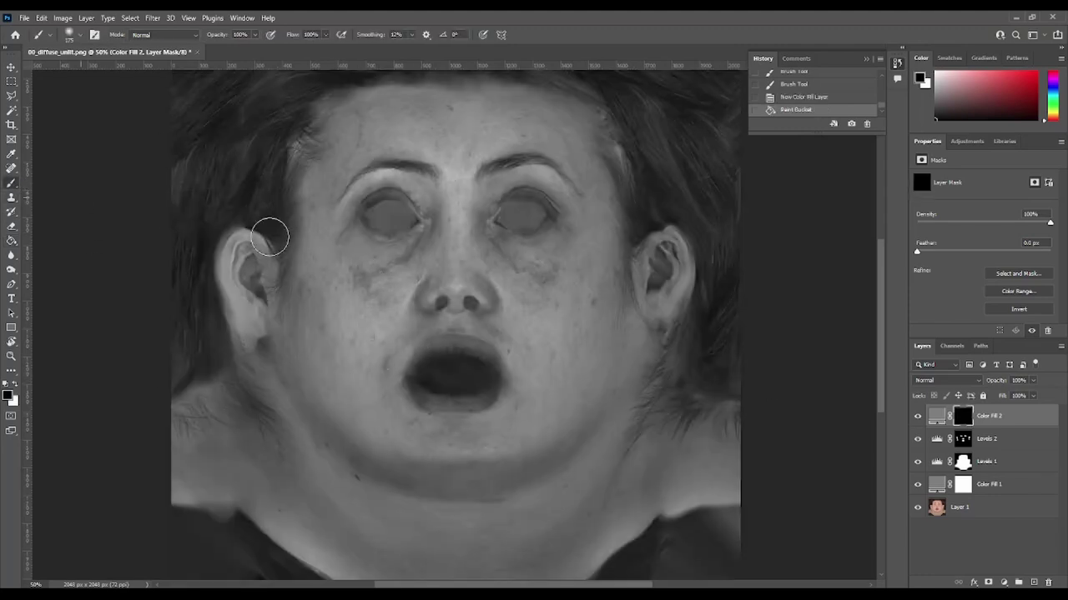
key("x")
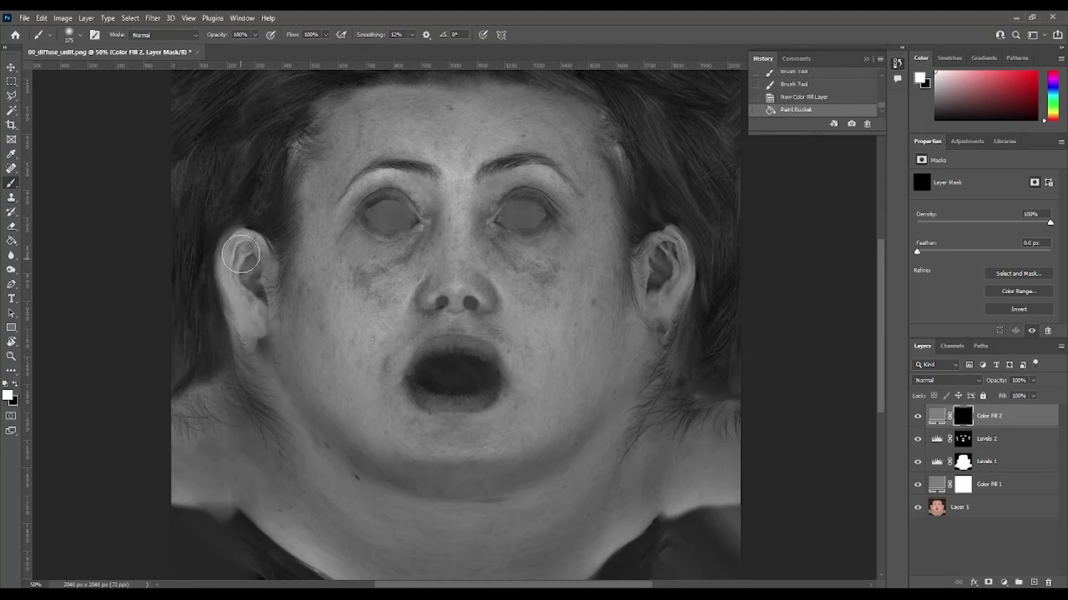
left_click(257, 218)
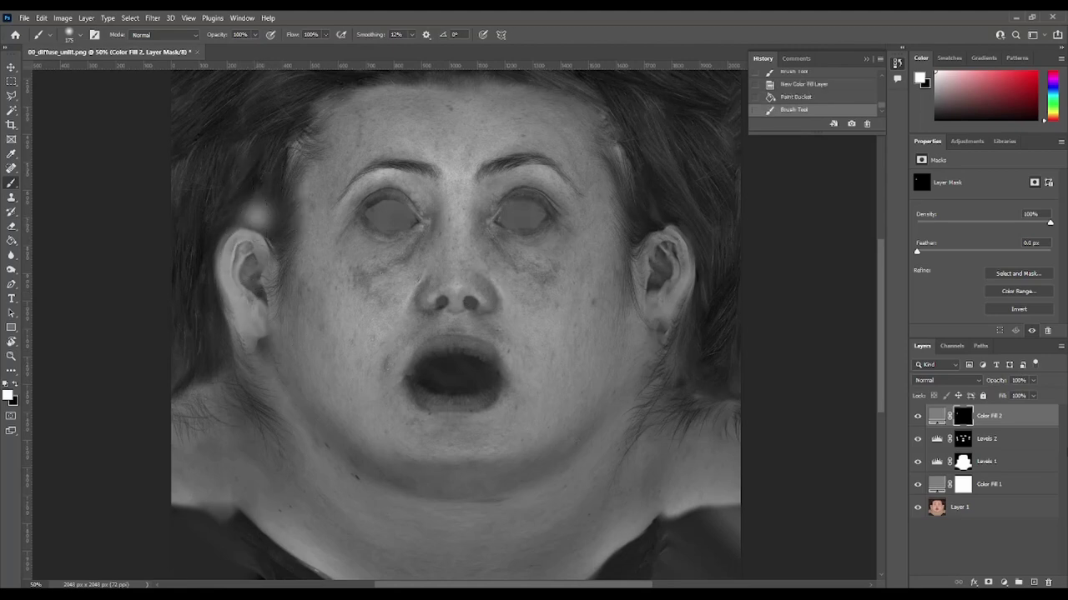
key("ctrl+z")
left_click(970, 382)
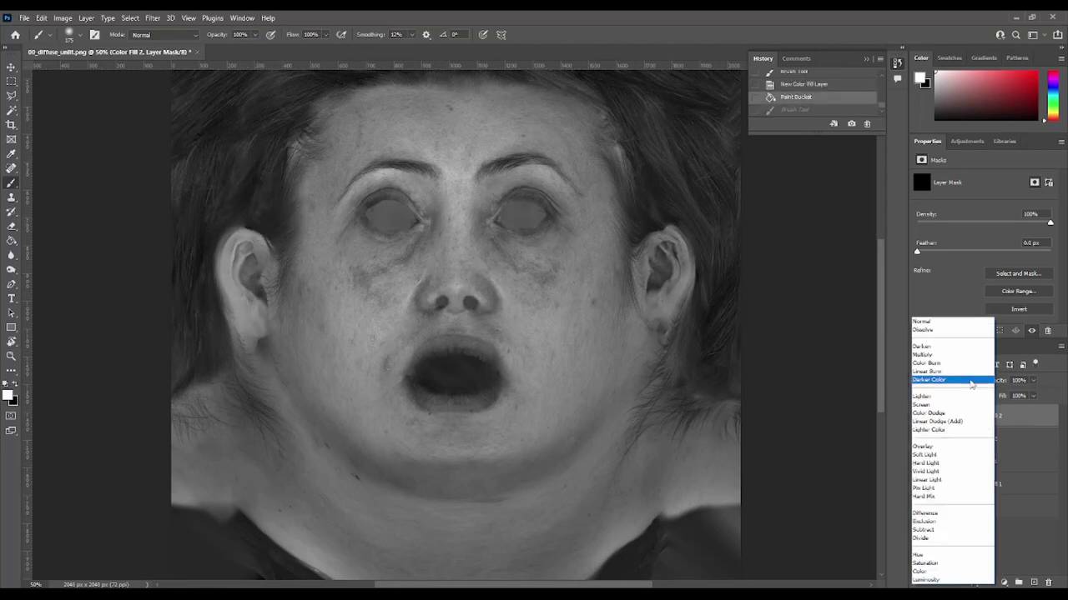
left_click(891, 340)
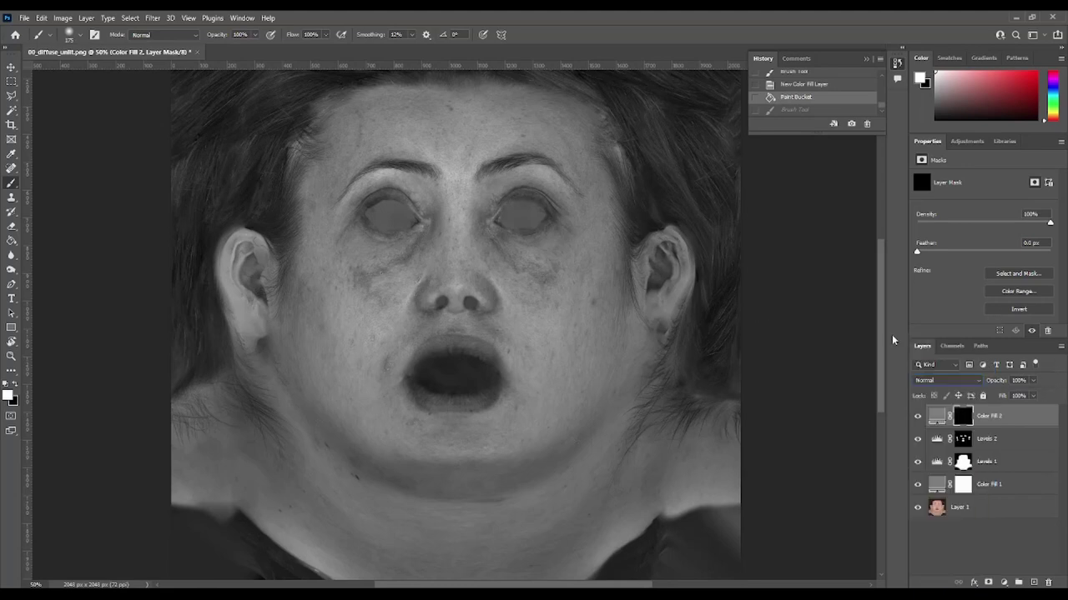
left_click_drag(204, 171, 298, 148)
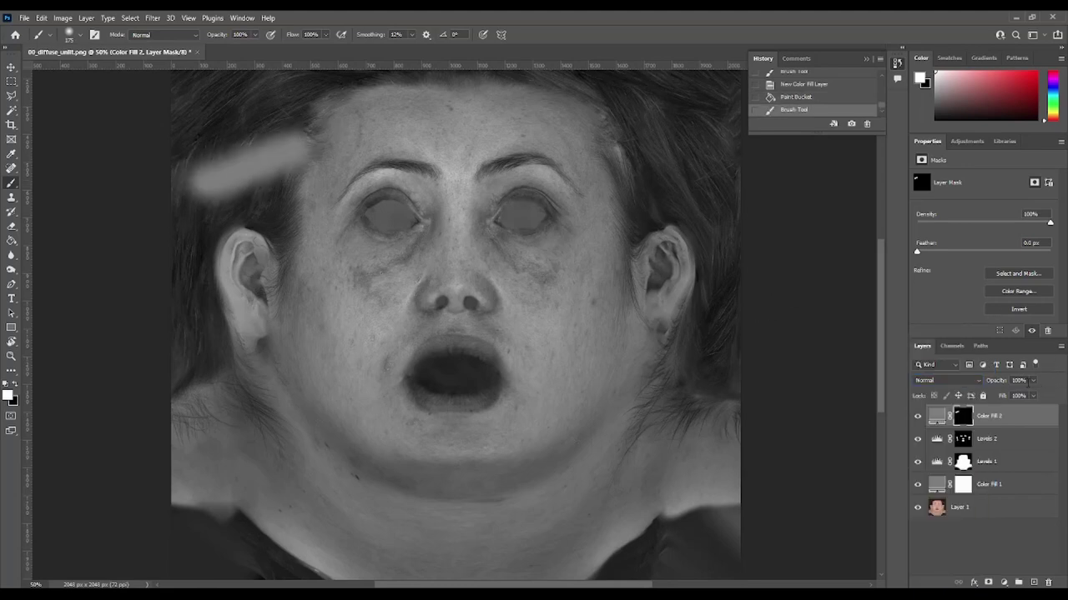
key("ctrl+z")
Set Color Fill 2 opacity to 11% and paint its mask over the hair and cheek beside the nose
left_click(1034, 381)
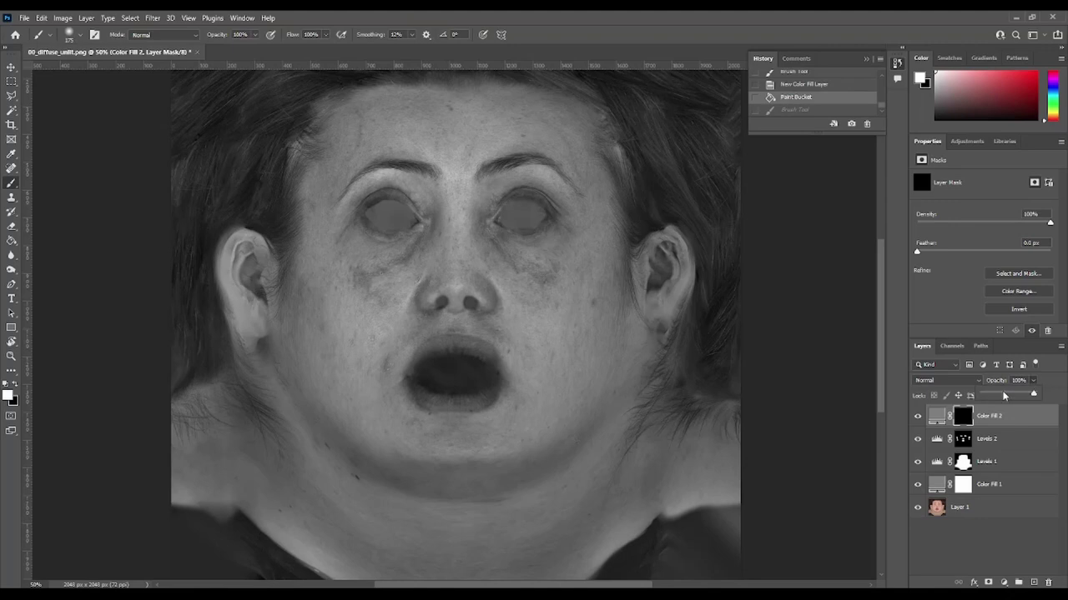
left_click_drag(989, 395, 988, 394)
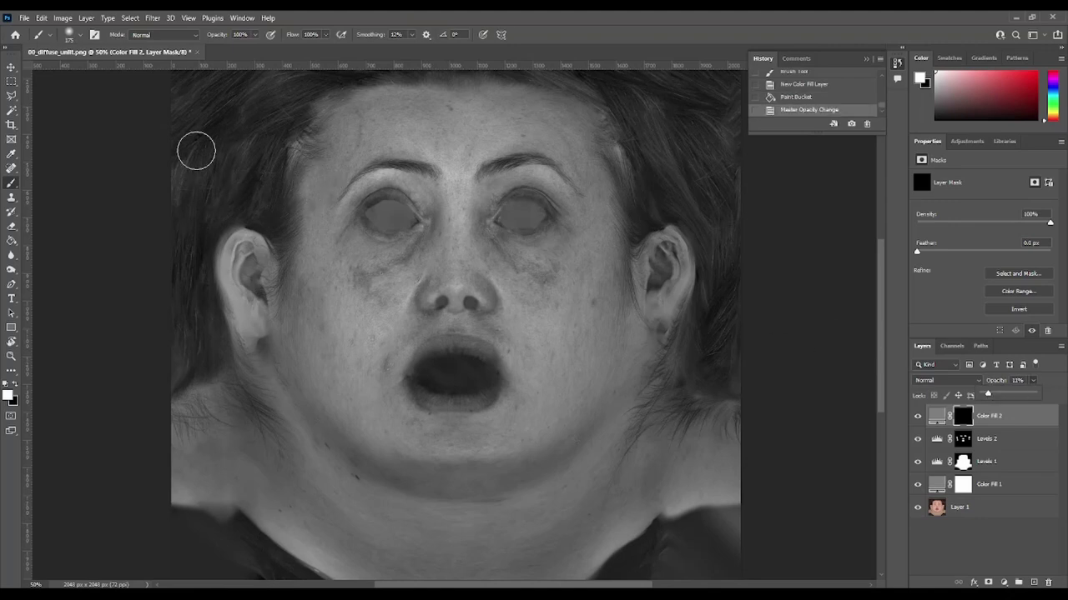
left_click(242, 159)
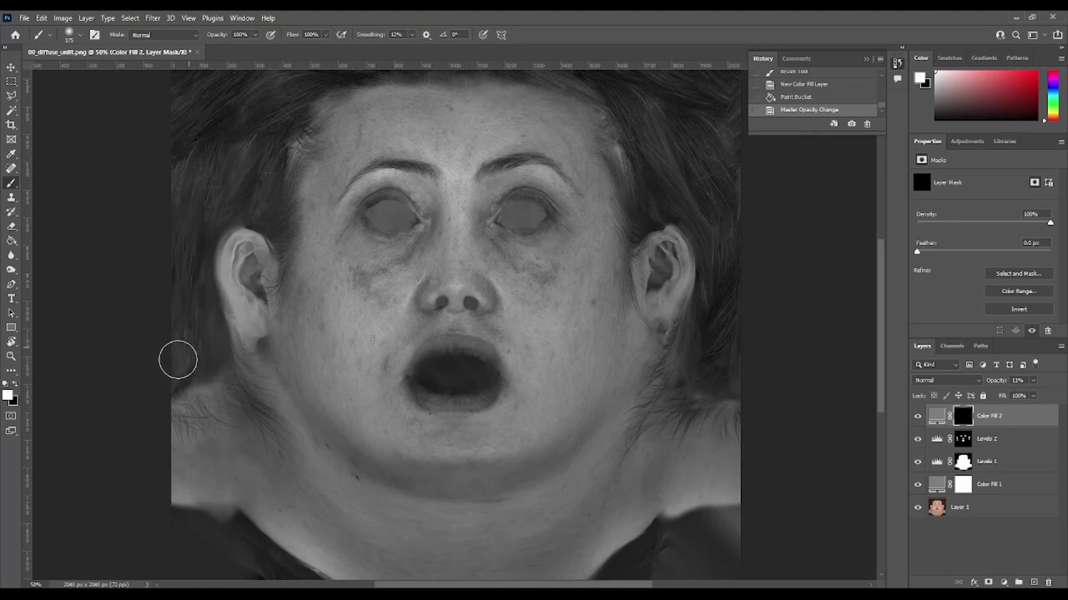
left_click_drag(241, 112, 234, 146)
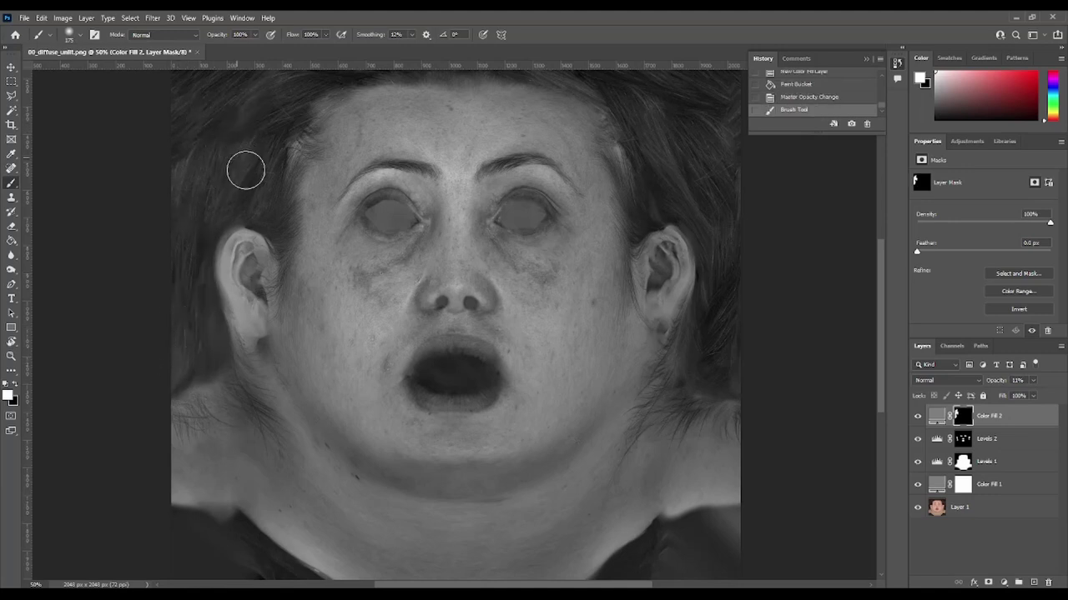
left_click(381, 314)
left_click_drag(418, 295, 418, 276)
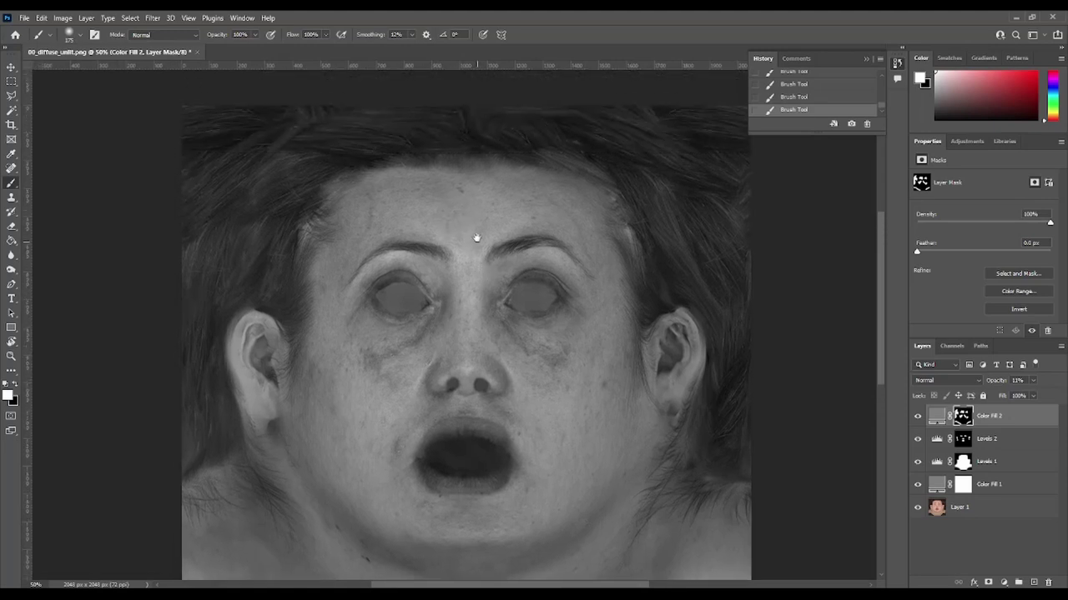
Raise Color Fill 2 opacity to 25% and enlarge the brush
left_click_drag(465, 150, 474, 300)
left_click(1033, 382)
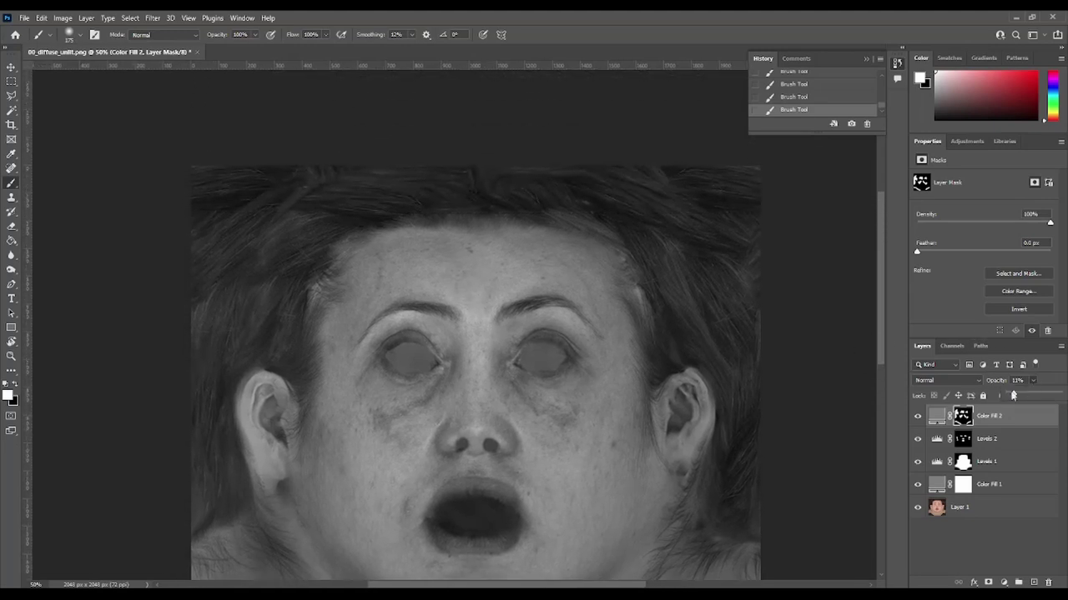
left_click_drag(1014, 395, 1022, 395)
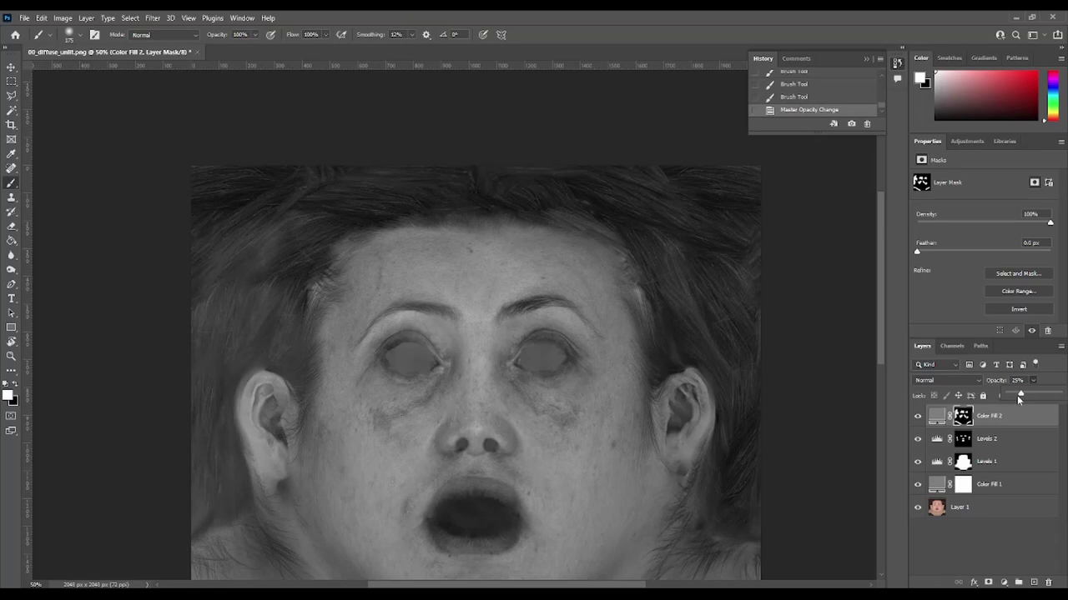
right_click(282, 201)
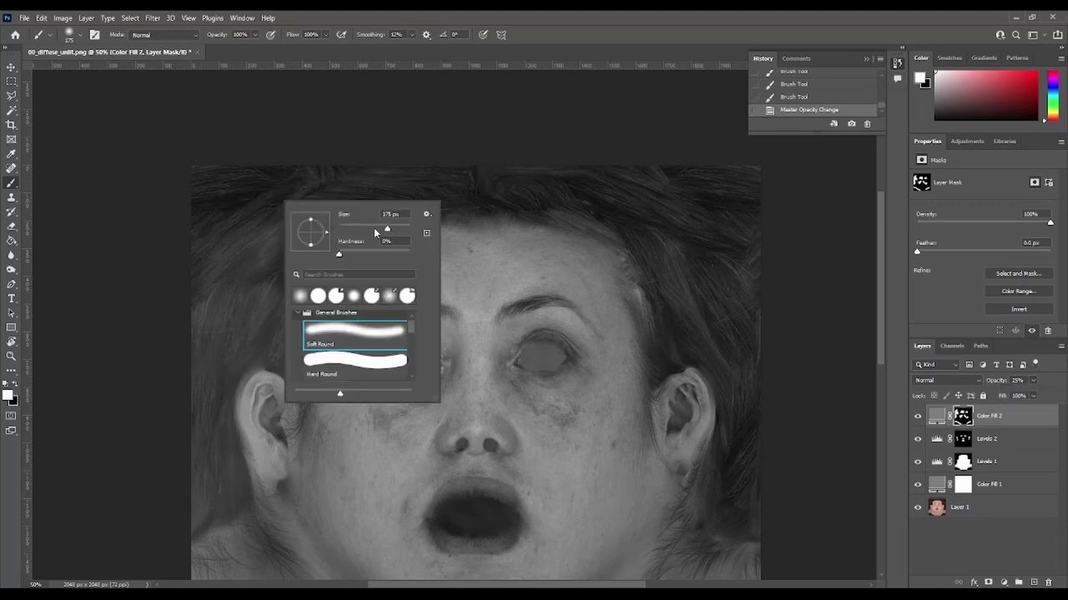
left_click_drag(397, 230, 401, 230)
key("Return")
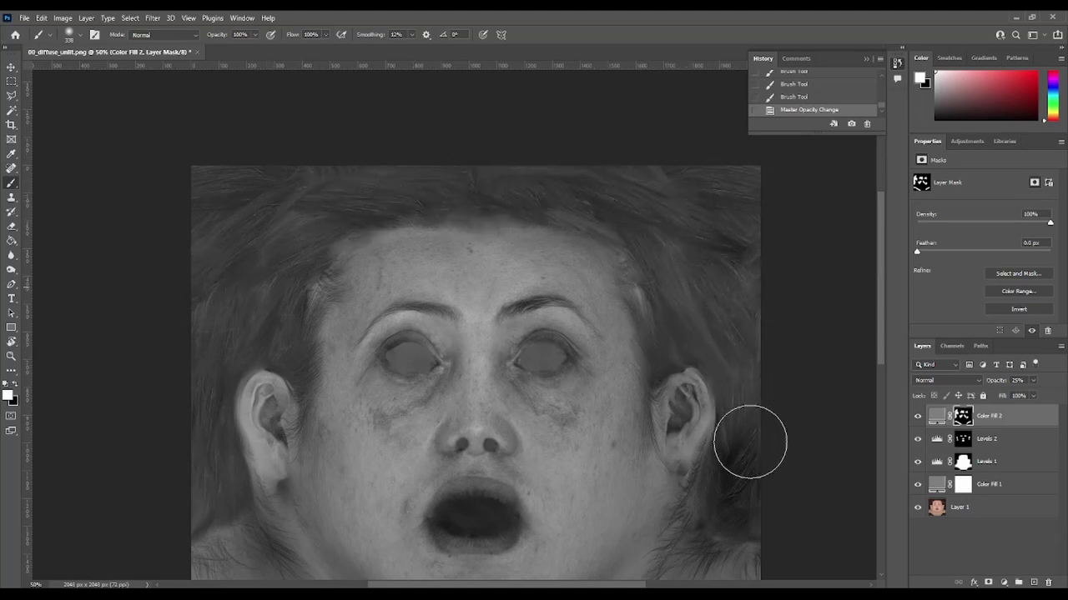
Extend the mask over the hair beside the right jaw and the lower-left neck shadow
left_click_drag(731, 474, 745, 503)
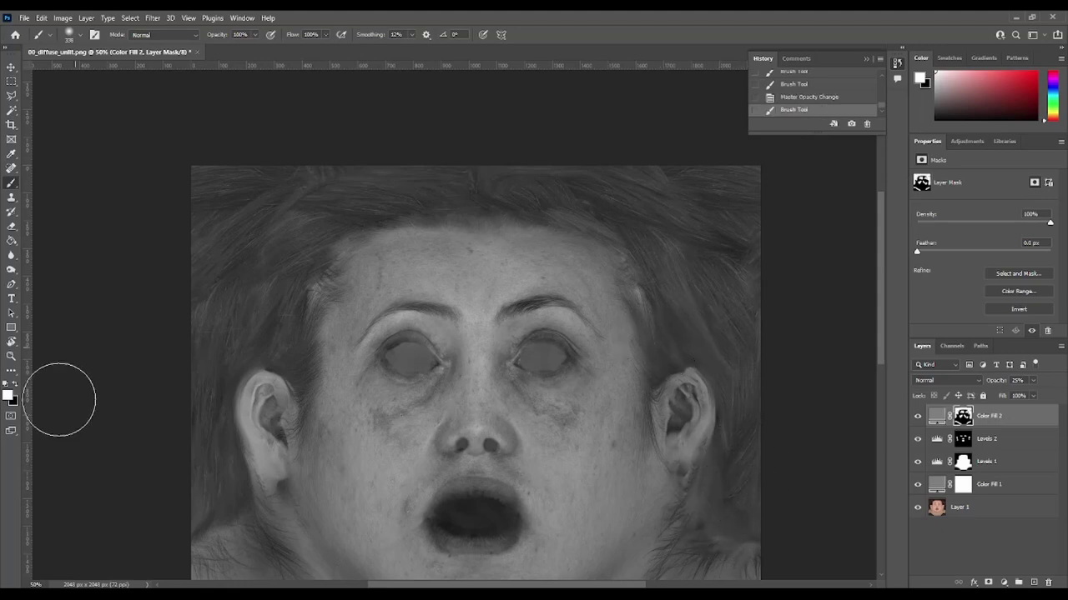
scroll(136, 236, "down", 2)
scroll(158, 317, "down", 3)
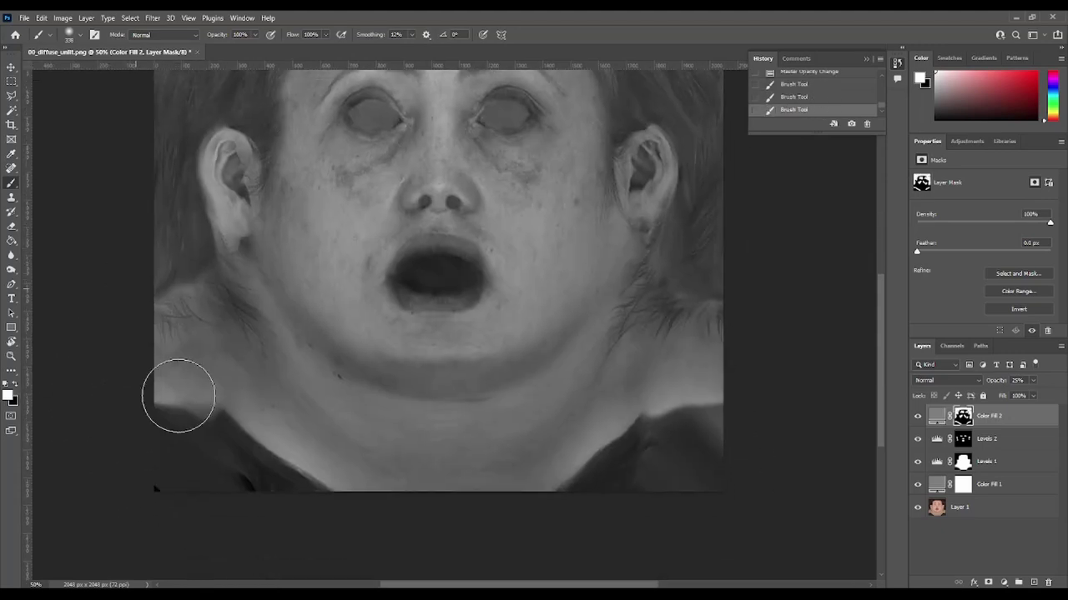
mouse_move(160, 469)
left_mouse_down()
mouse_move(271, 508)
mouse_move(169, 482)
mouse_move(309, 543)
left_mouse_up()
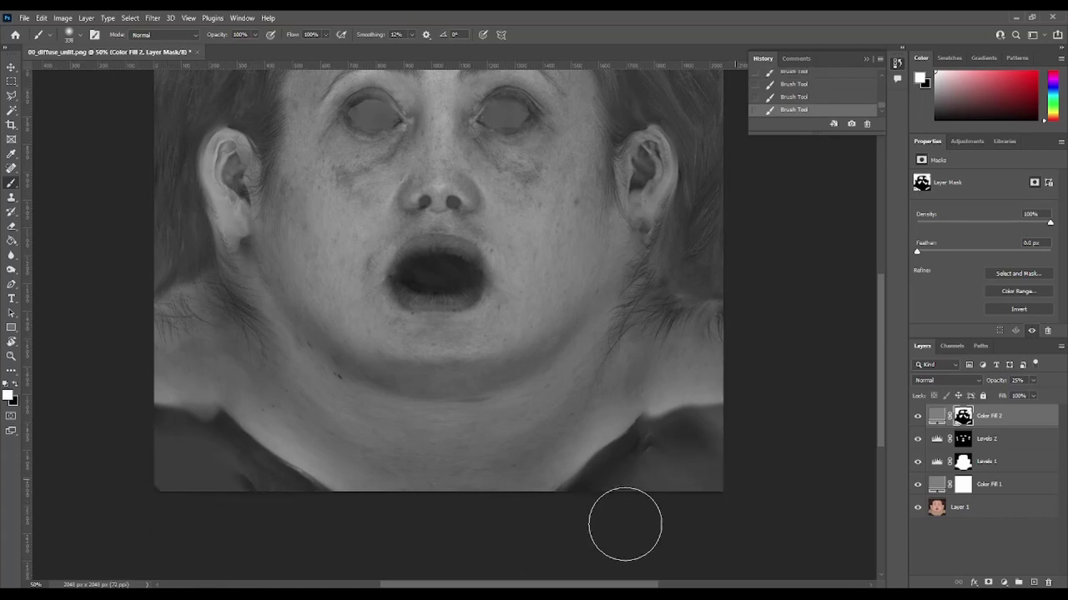
Zoom out to 33.33% and hide the upper layers to compare with the original
mouse_move(576, 299)
left_mouse_down()
mouse_move(584, 389)
mouse_move(524, 386)
left_mouse_up()
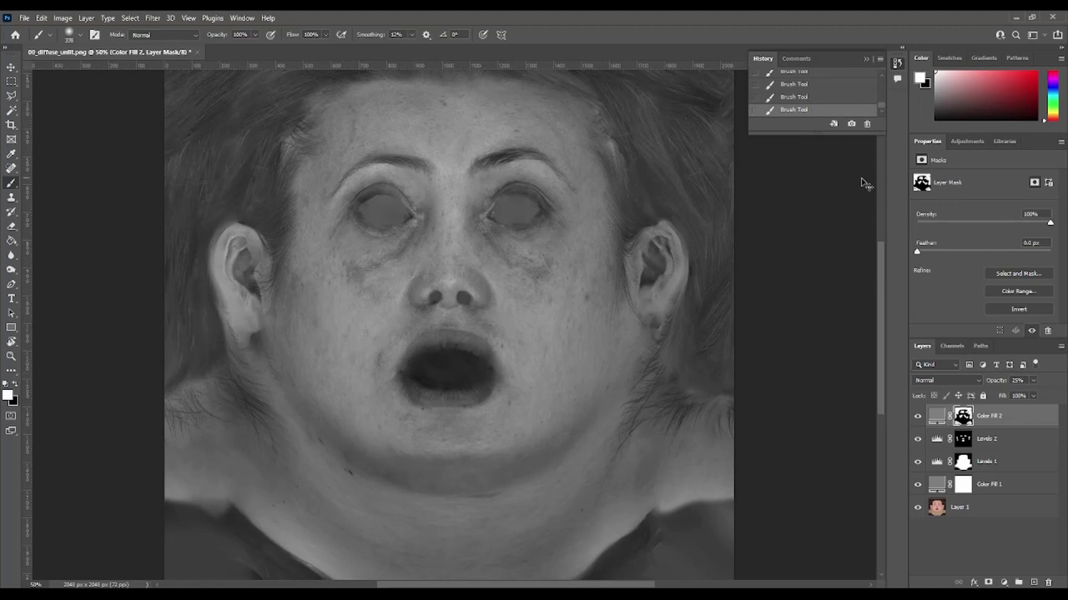
key("ctrl+0")
key("ctrl+minus")
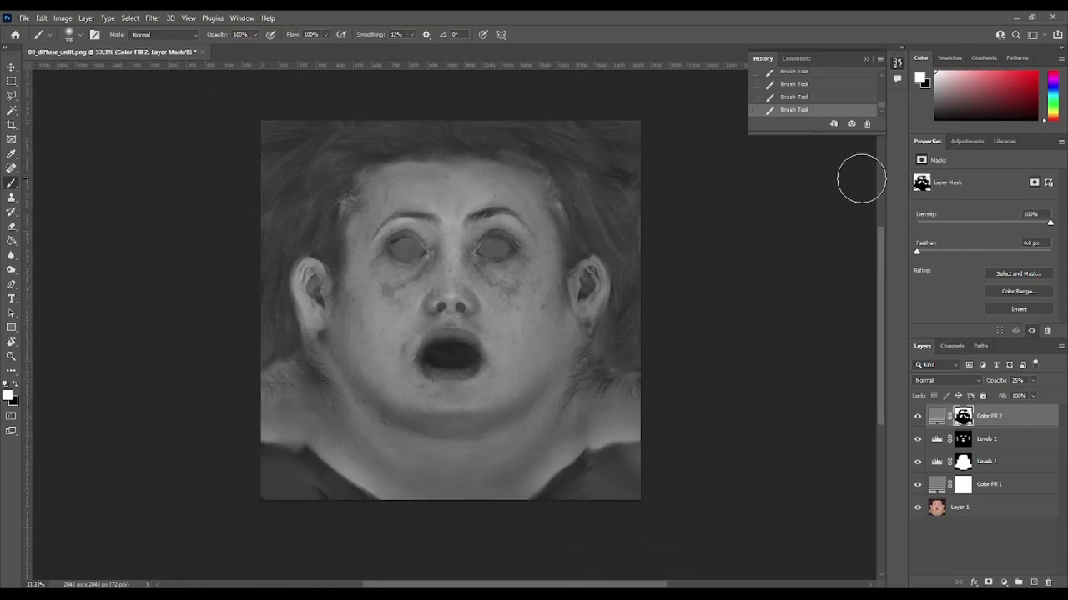
left_click(916, 502, "alt")
Show the upper layers again, then start and cancel a Save As
left_click_drag(917, 417, 917, 486)
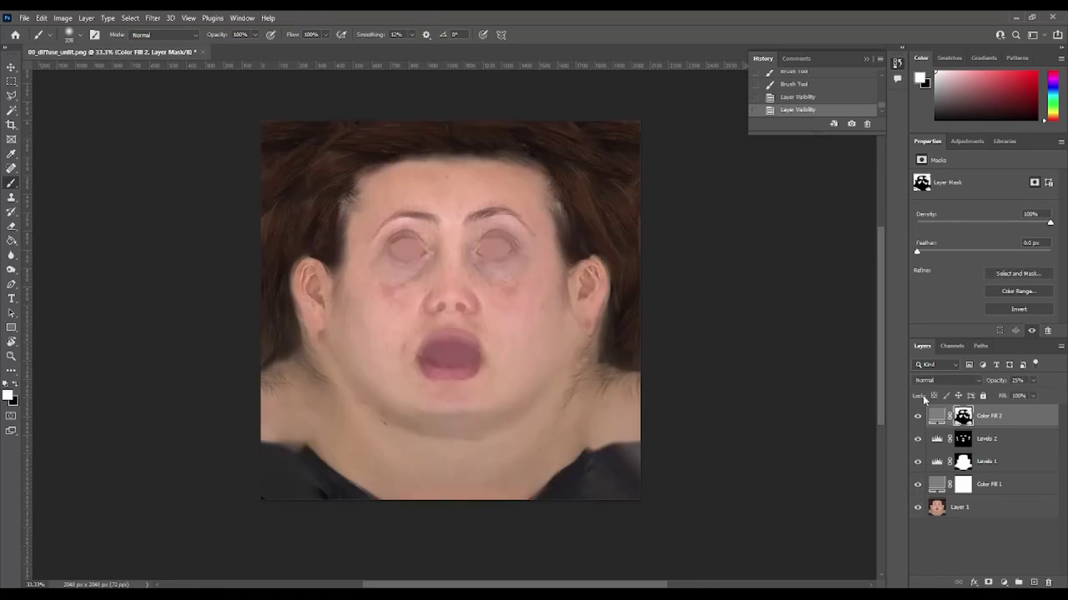
left_click(26, 18)
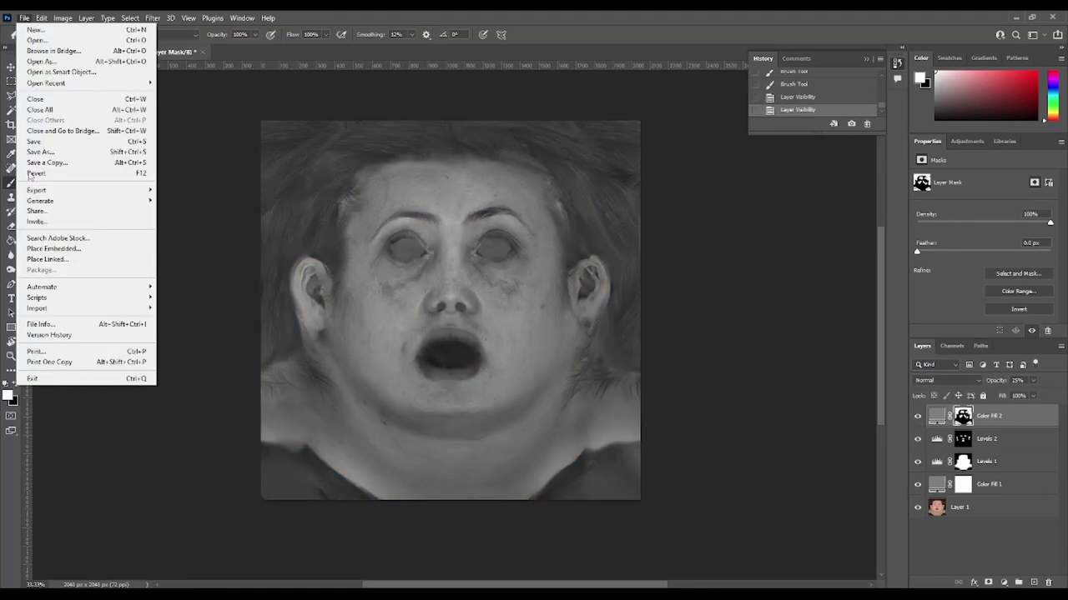
left_click(127, 152)
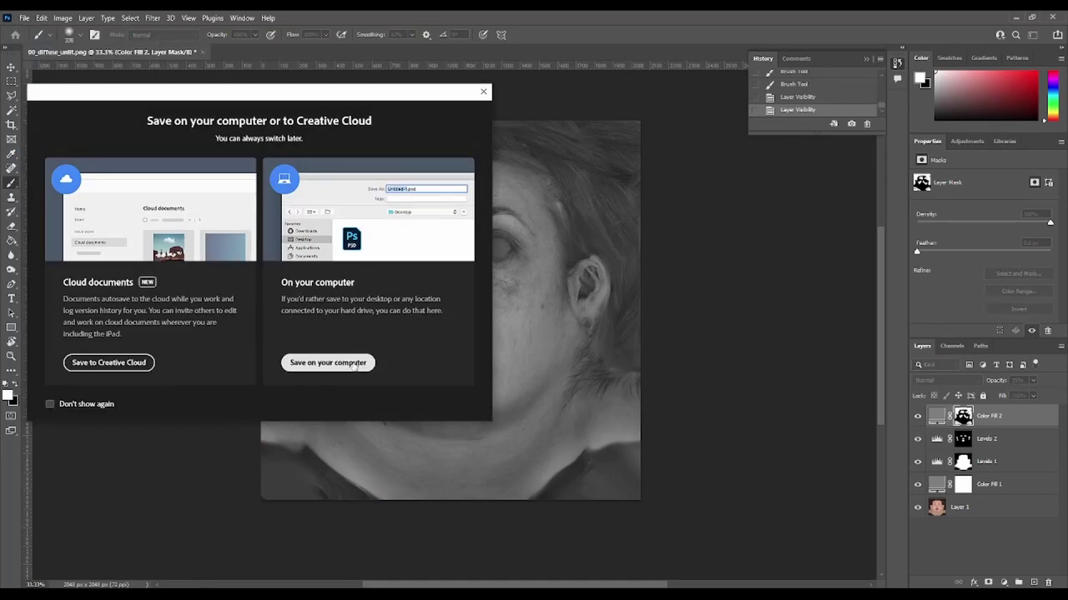
left_click(356, 365)
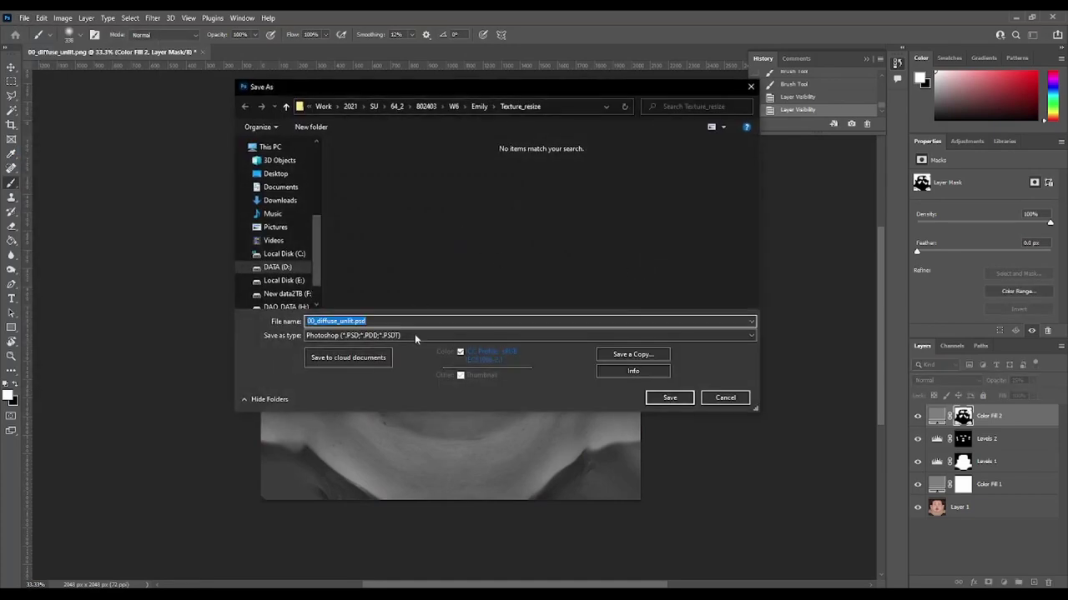
left_click(356, 337)
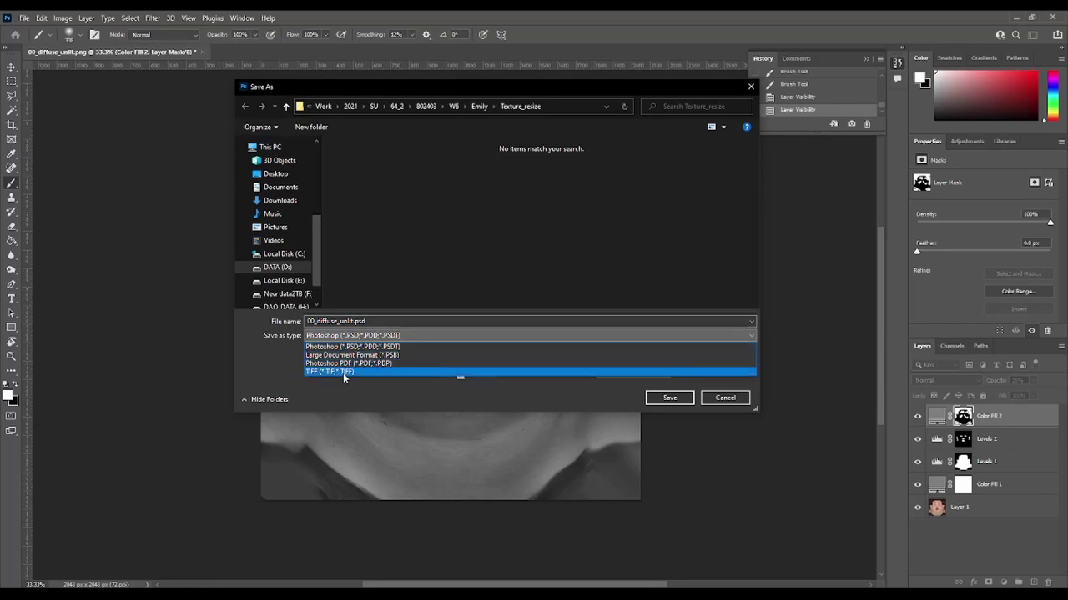
left_click(726, 405)
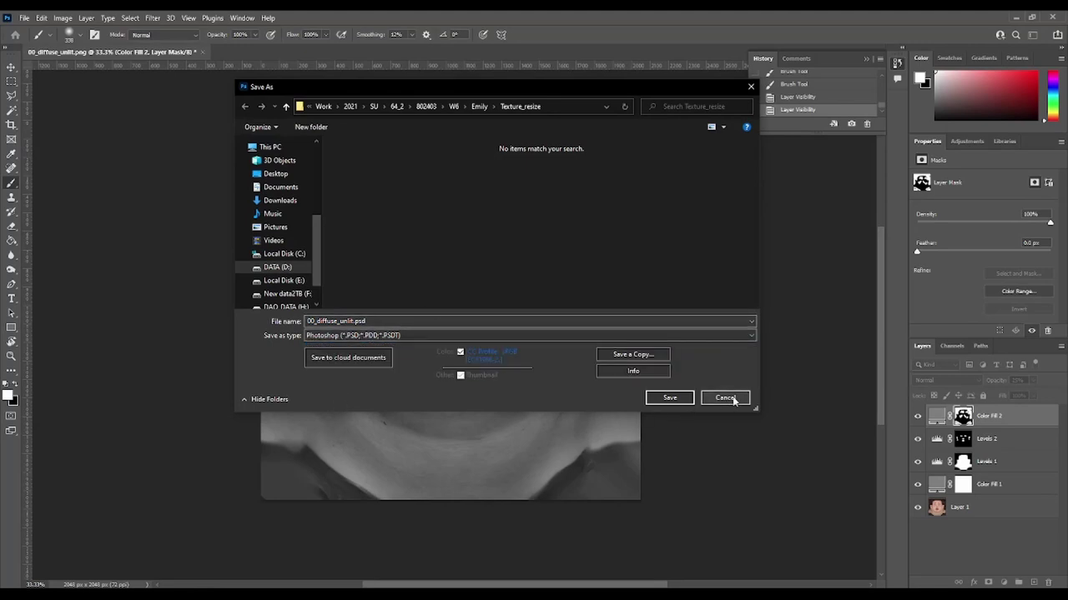
left_click(739, 405)
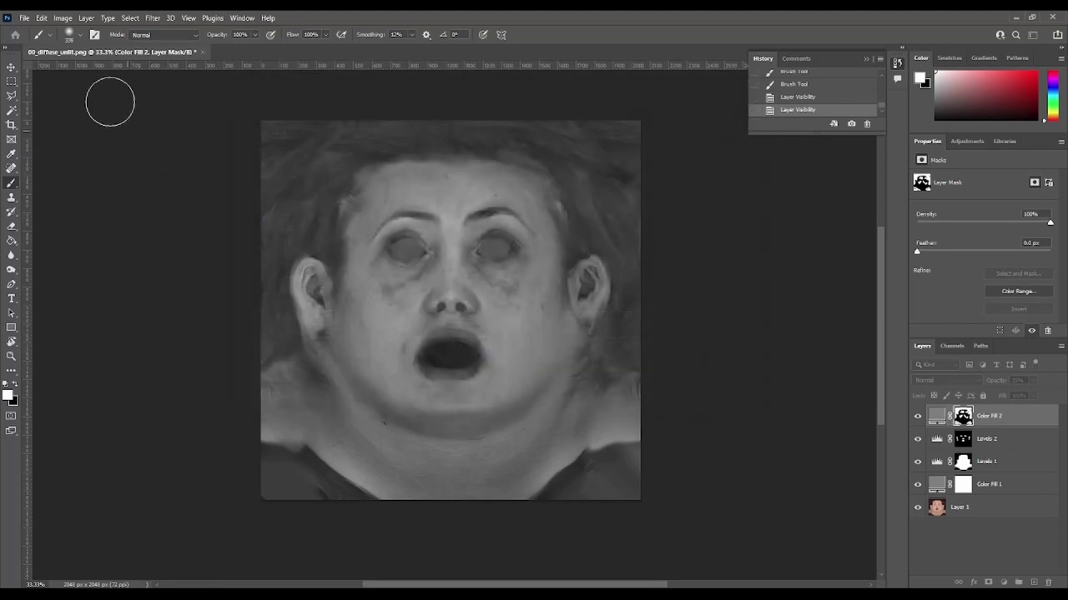
Quick Export the texture as PNG named 00_bump.png in the Texture_resize folder
left_click(41, 18)
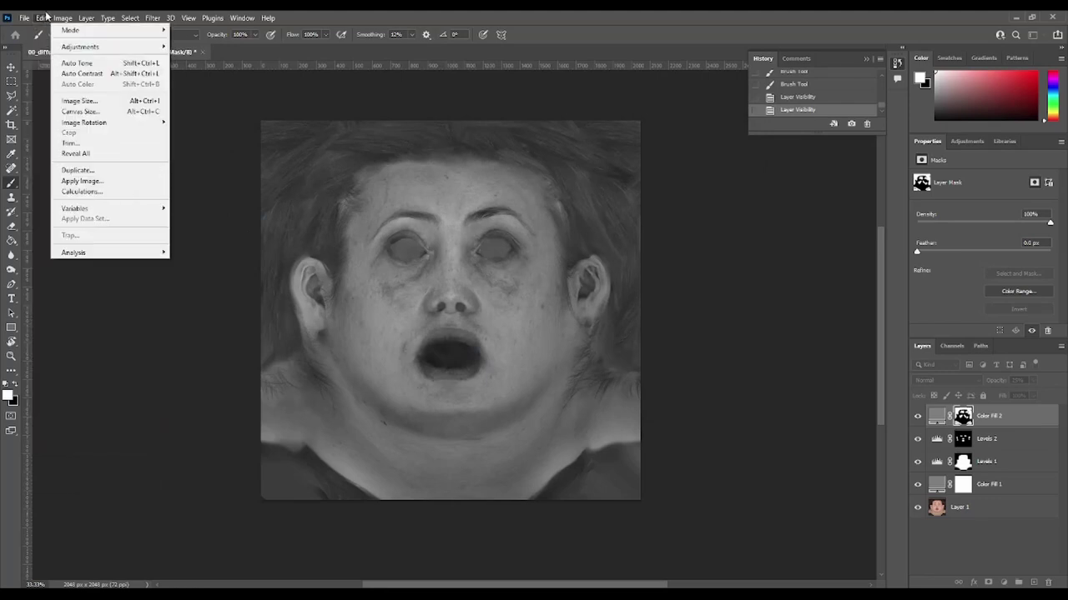
mouse_move(83, 190)
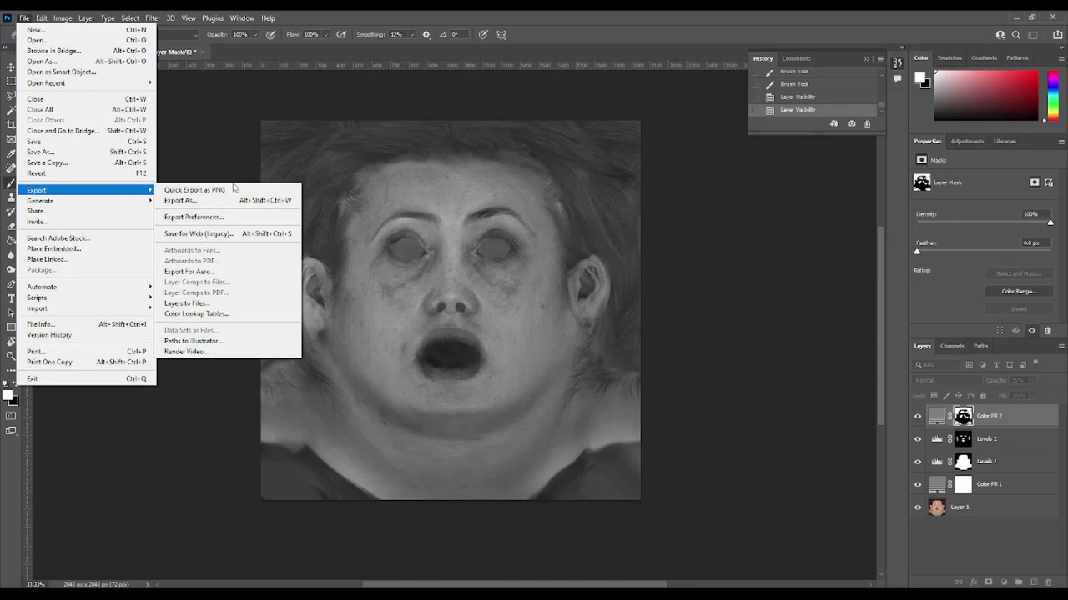
left_click(233, 190)
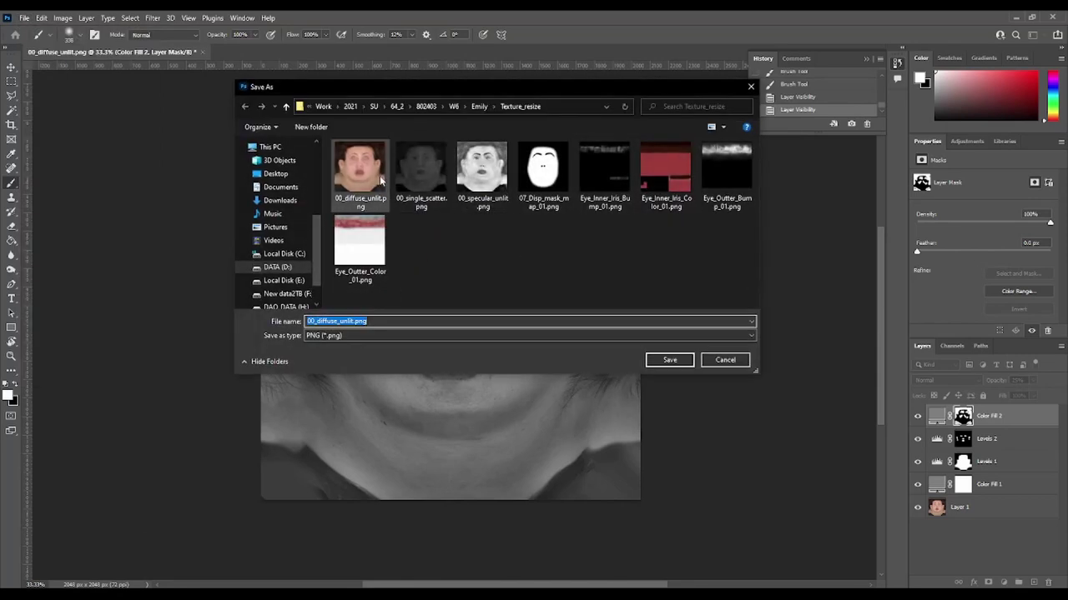
left_click(381, 182)
left_click(350, 321)
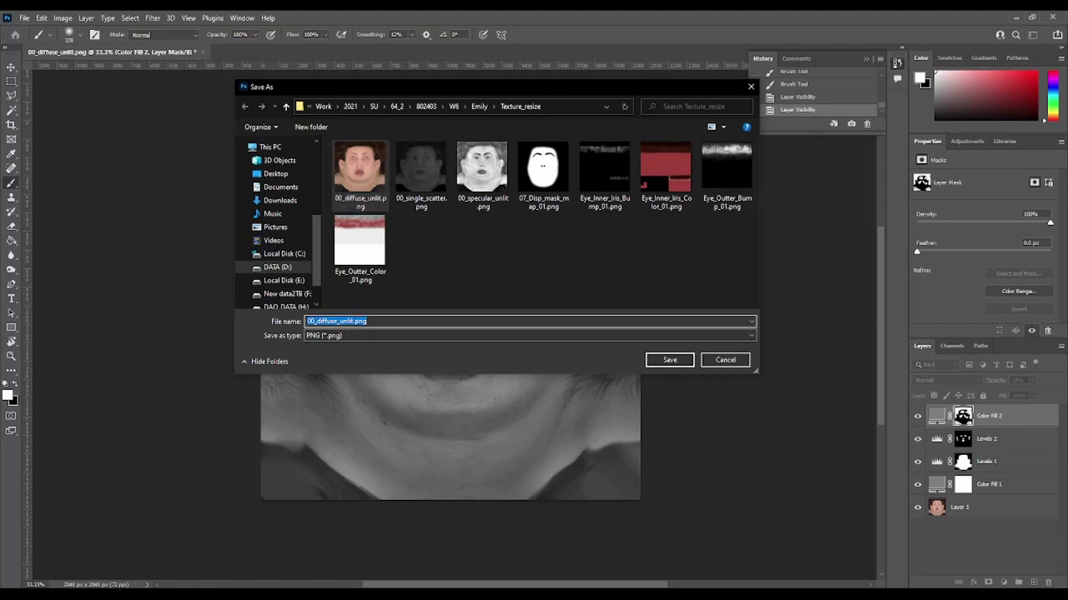
left_click(352, 321)
key("BackSpace")
key("BackSpace")
type("00_bump")
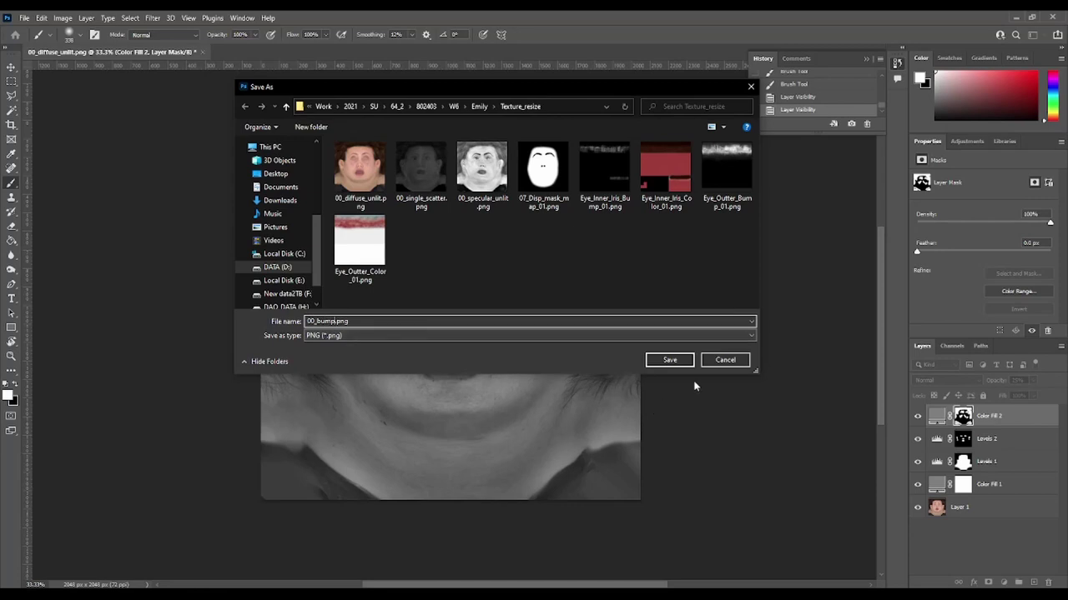
left_click(670, 360)
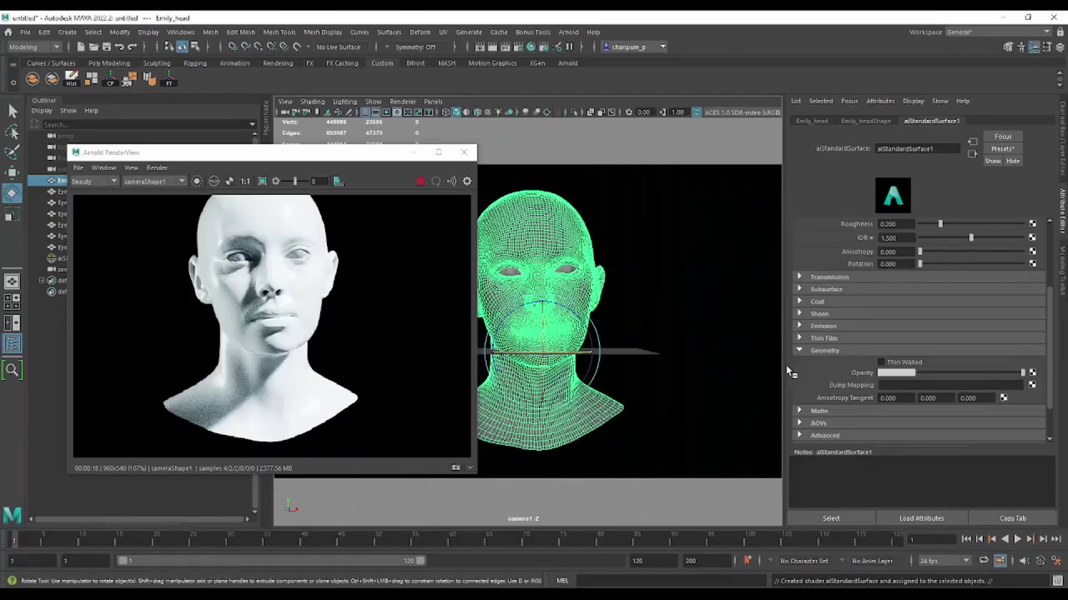
Create a File texture node on aiStandardSurface1's Bump Mapping, generating a bump2d1 node
left_click(1032, 386)
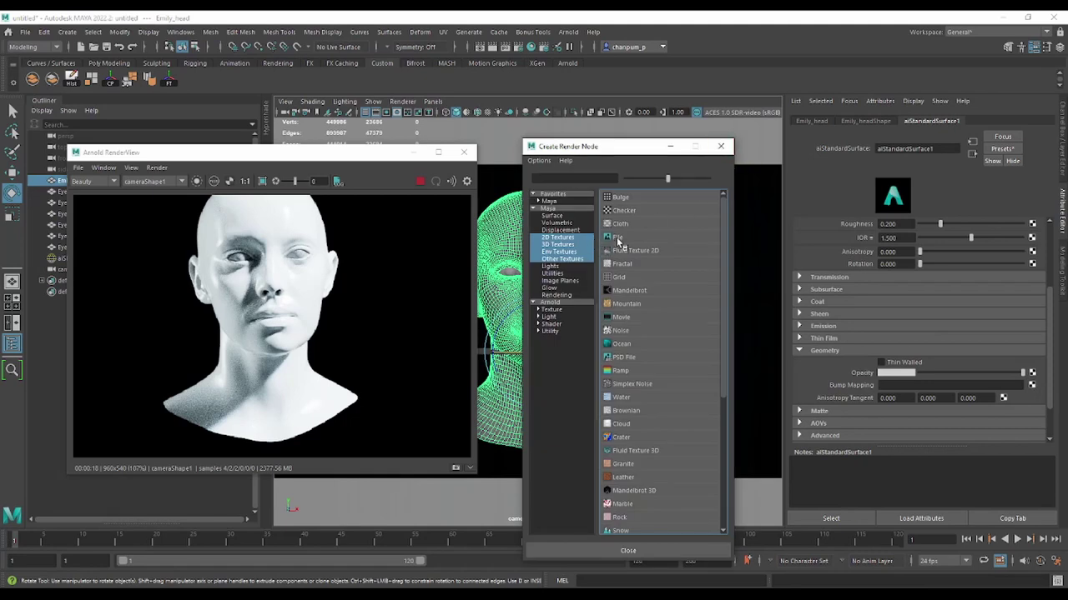
left_click(622, 238)
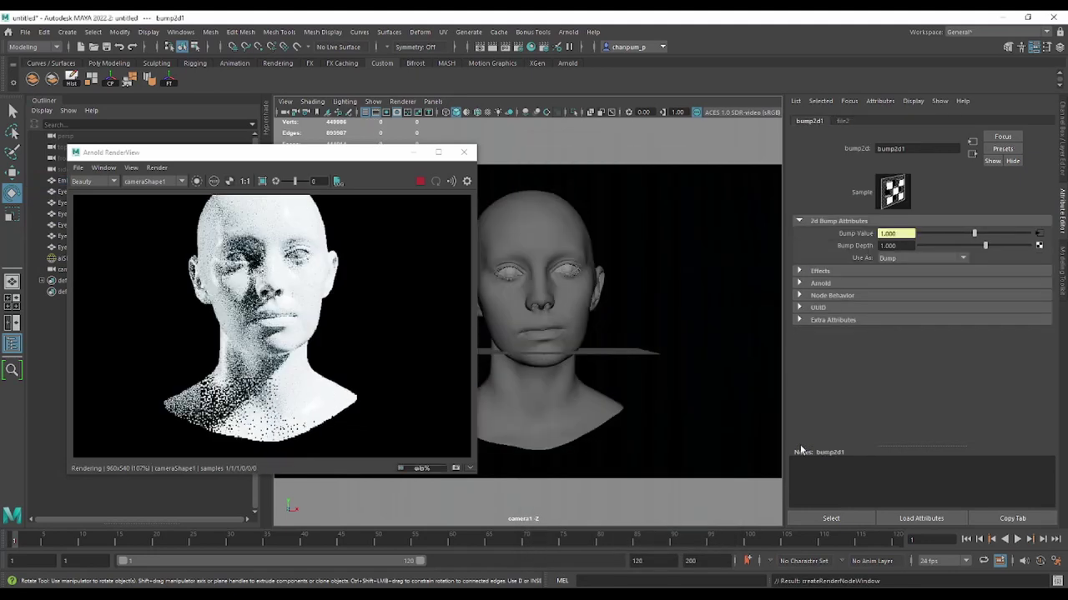
left_click(180, 32)
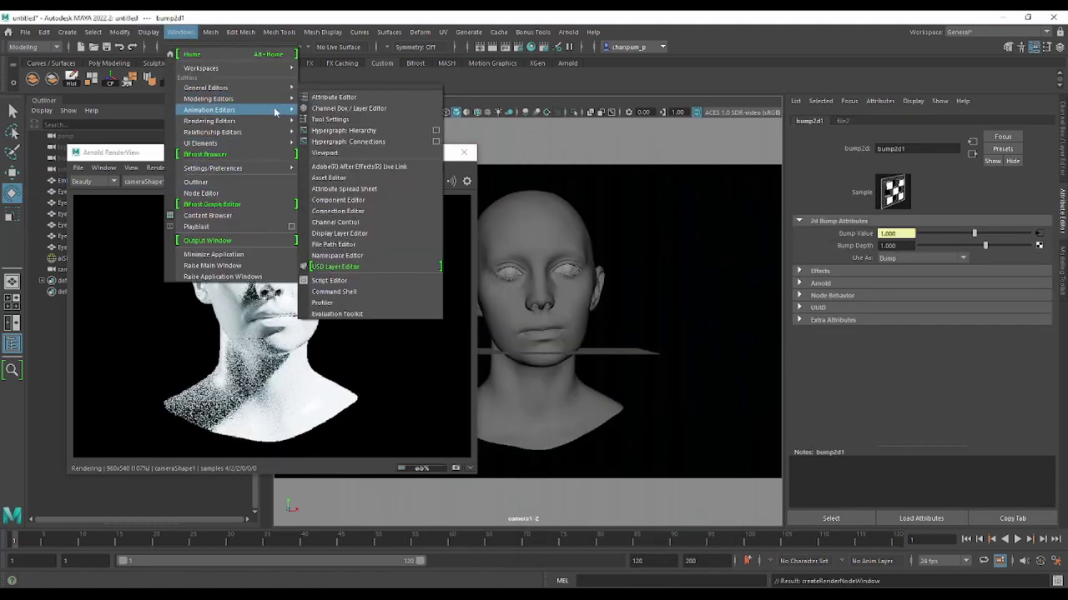
mouse_move(210, 121)
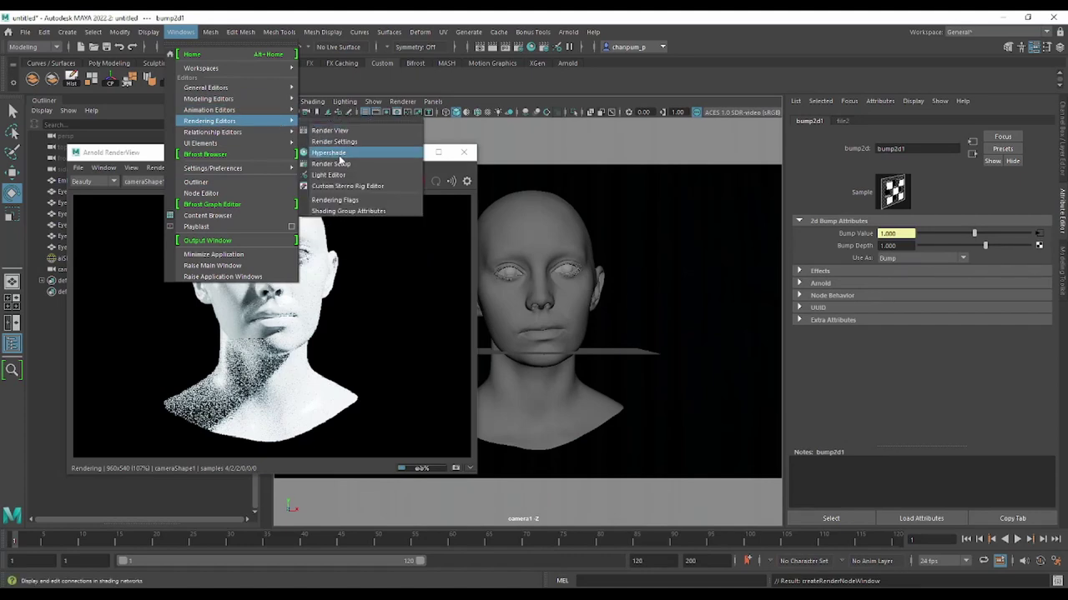
Open Hypershade in its own window, select the Emily head and stop the IPR render
left_click(338, 155)
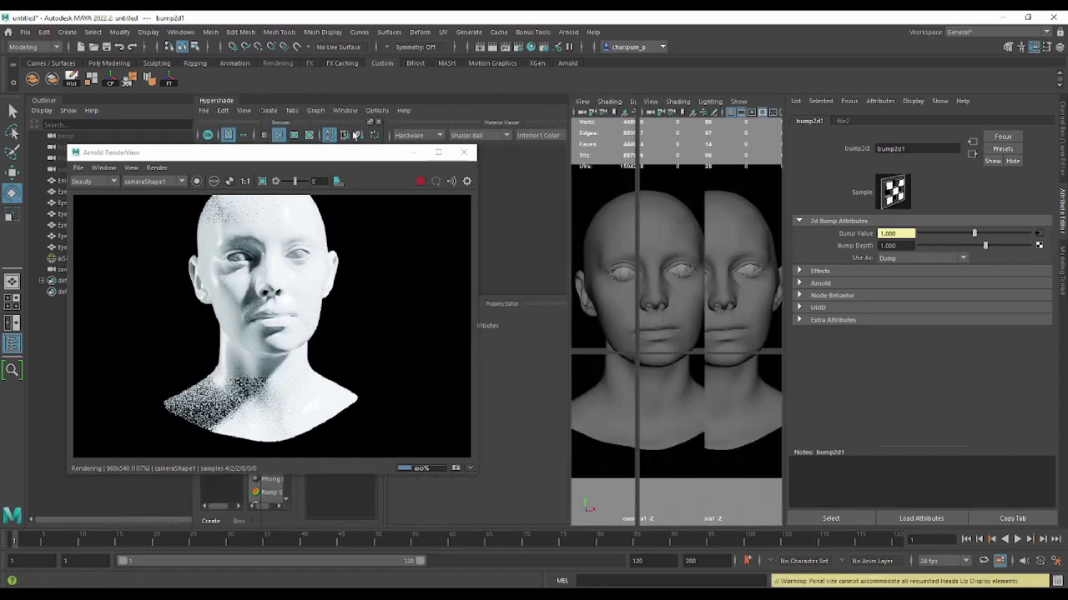
left_click_drag(225, 105, 514, 146)
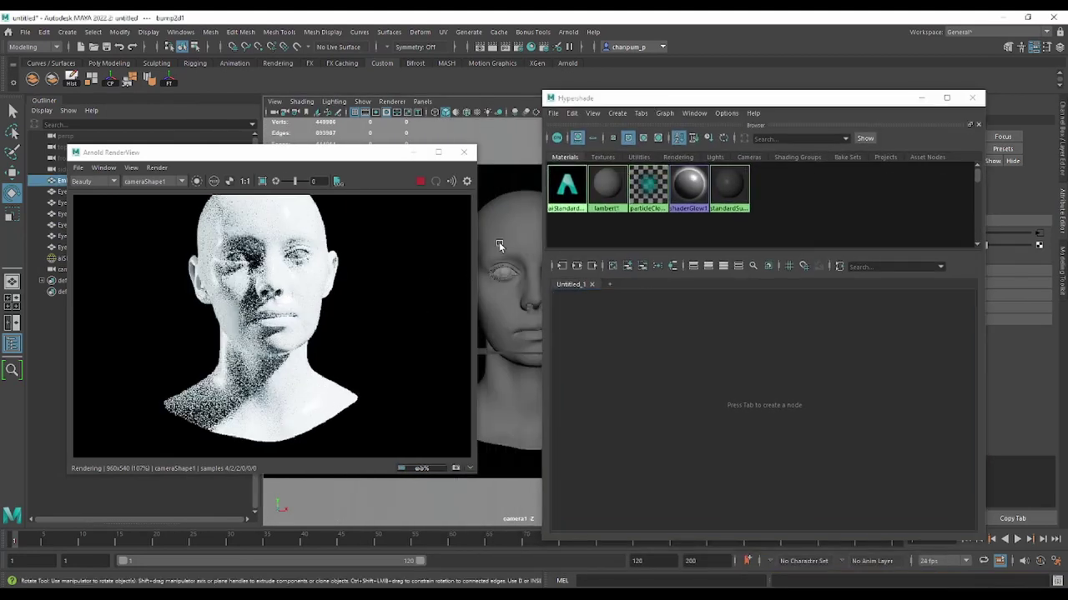
left_click(507, 234)
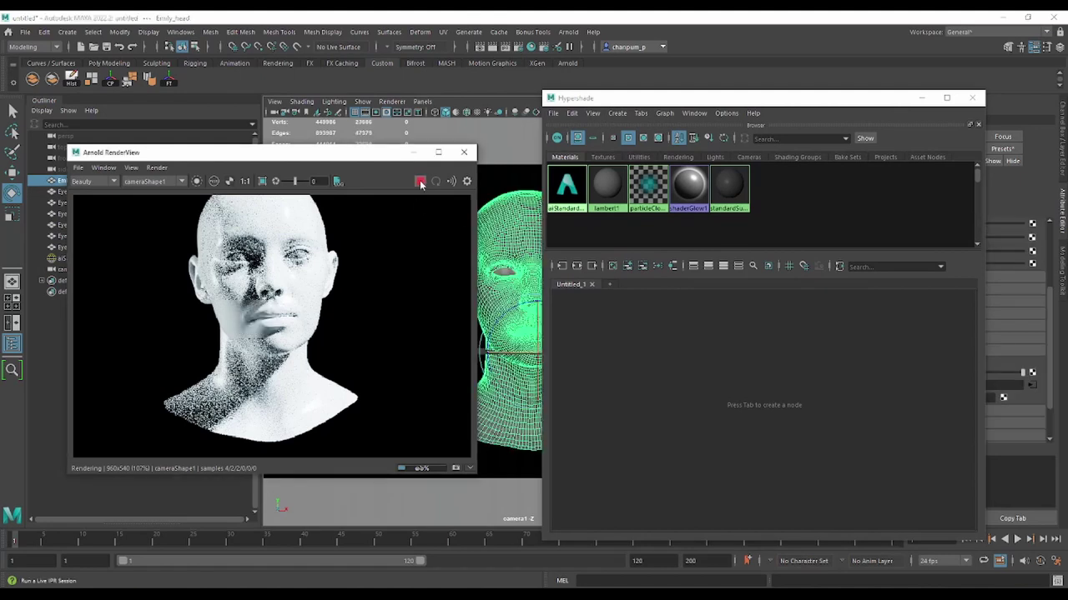
left_click(421, 182)
Graph the head material's input and output connections and pan to the bump2d1 and file2 nodes
left_click(578, 267)
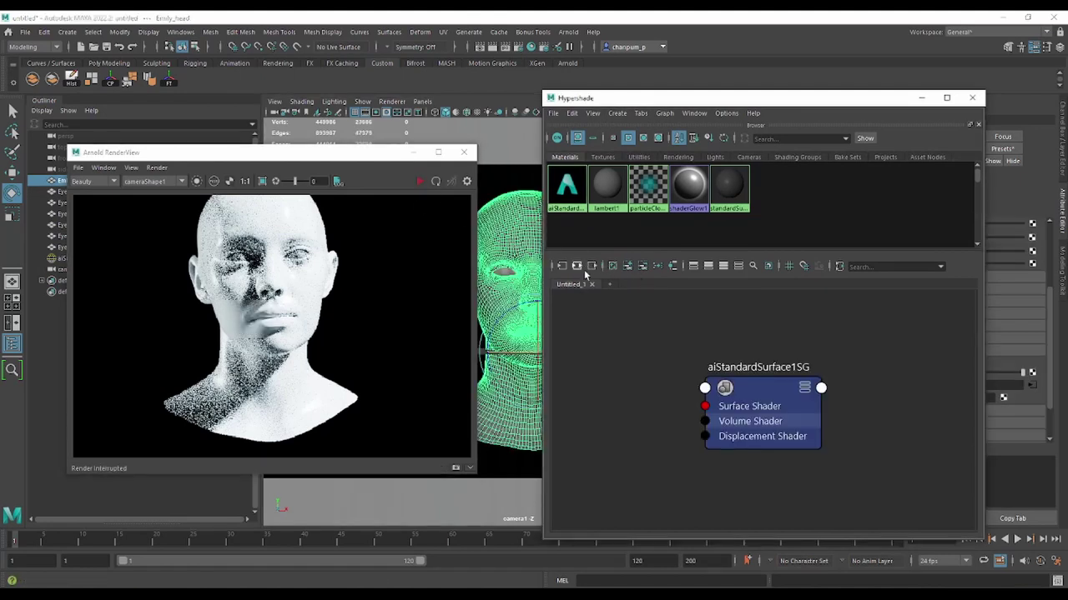
left_click(576, 266)
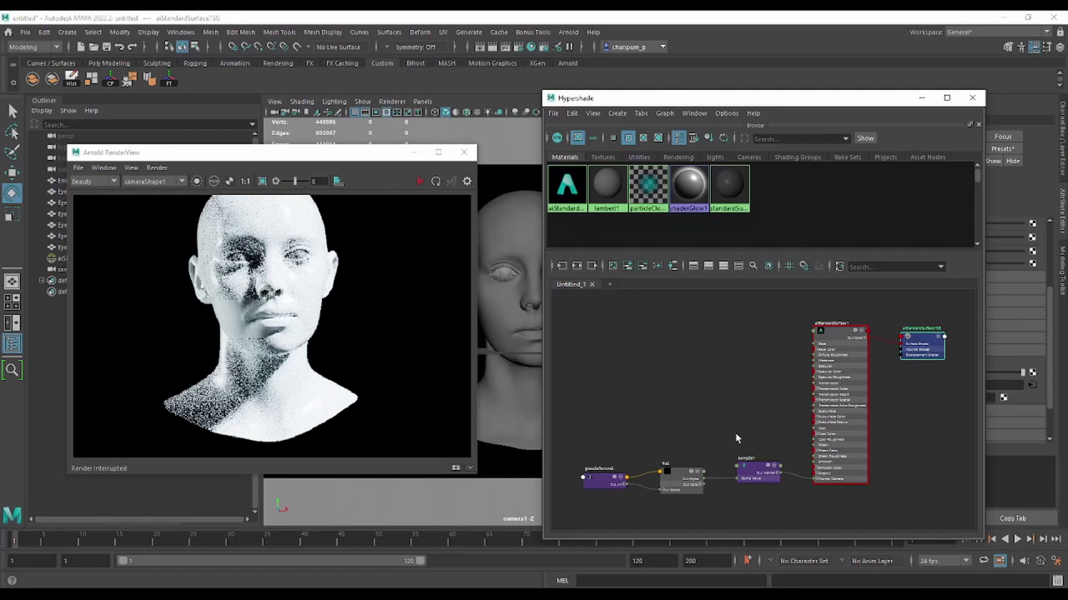
scroll(743, 417, "up", 5)
middle_click_drag(743, 417, 577, 307)
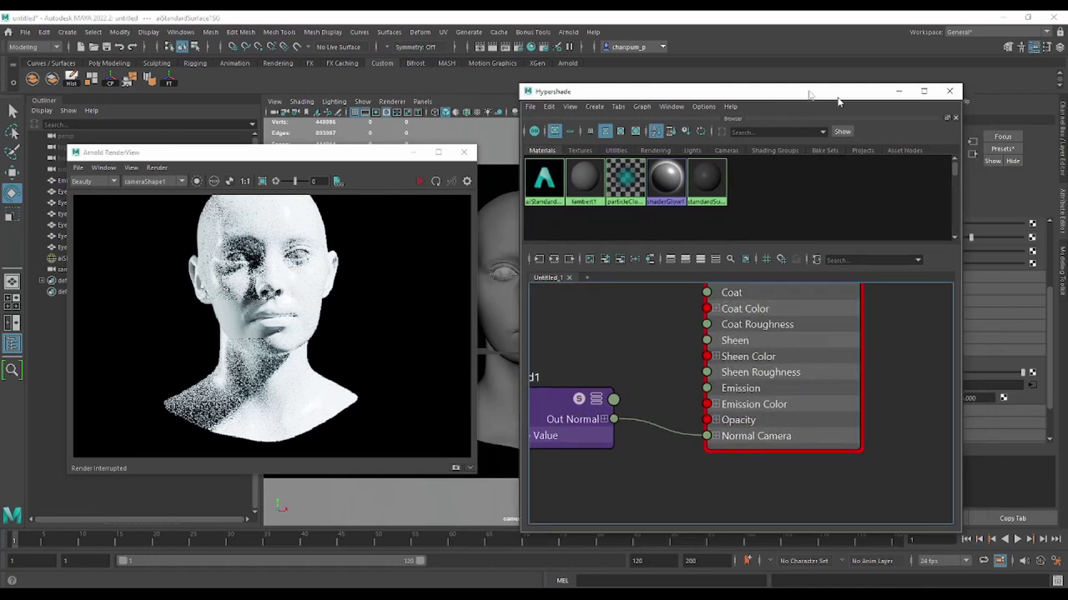
left_click_drag(793, 97, 554, 79)
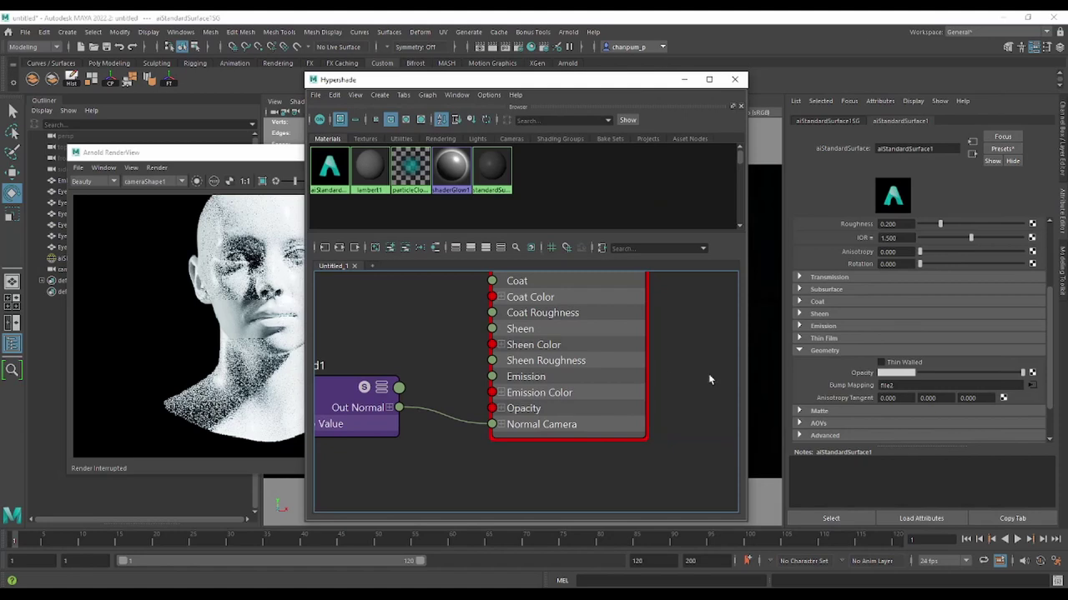
middle_click_drag(453, 464, 645, 468)
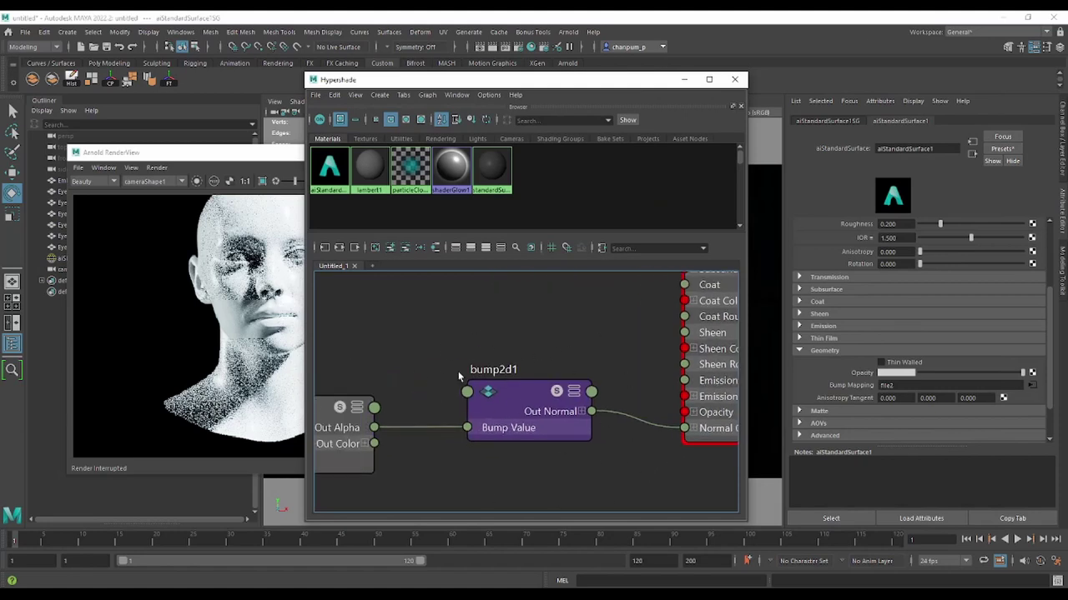
mouse_move(458, 371)
middle_mouse_down()
mouse_move(628, 353)
mouse_move(576, 381)
mouse_move(655, 317)
middle_mouse_up()
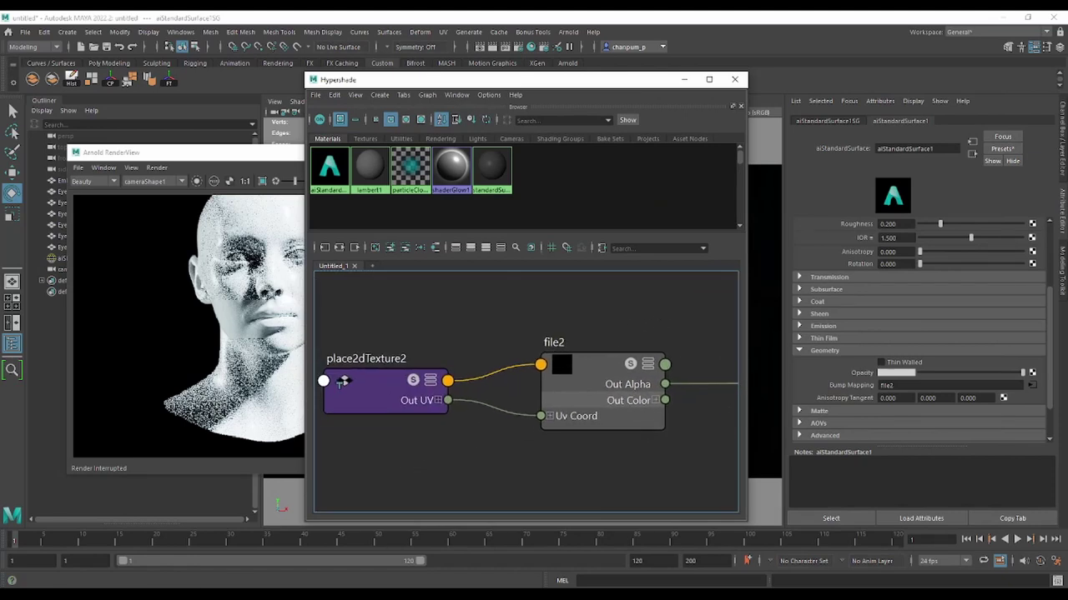
Open the Bump Mapping - Arnold documentation link from the class stream page in Edge
left_click(58, 554)
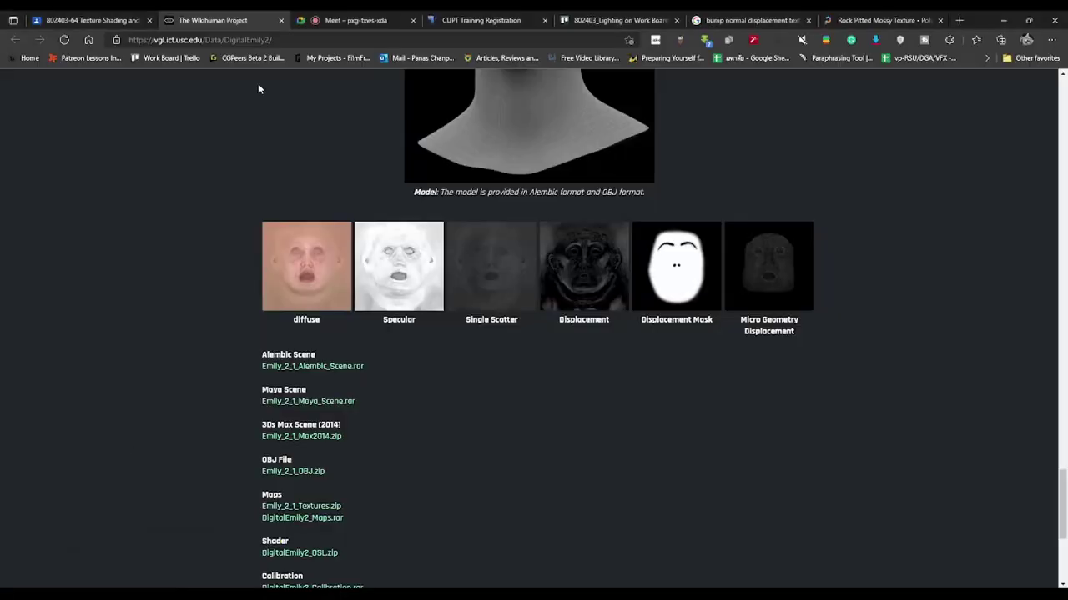
left_click(85, 18)
left_click(171, 274)
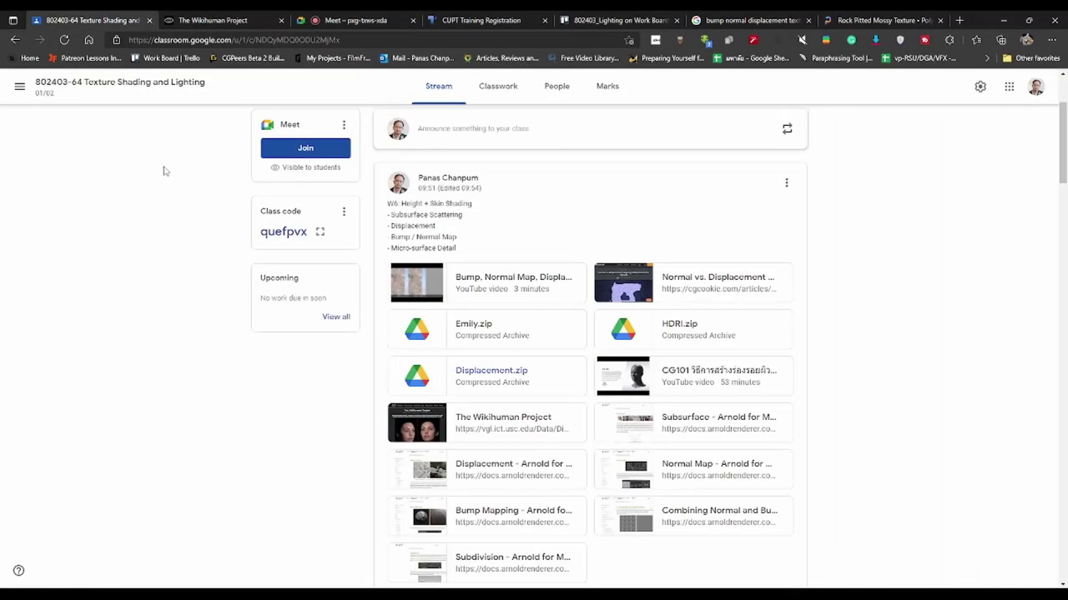
left_click(529, 513)
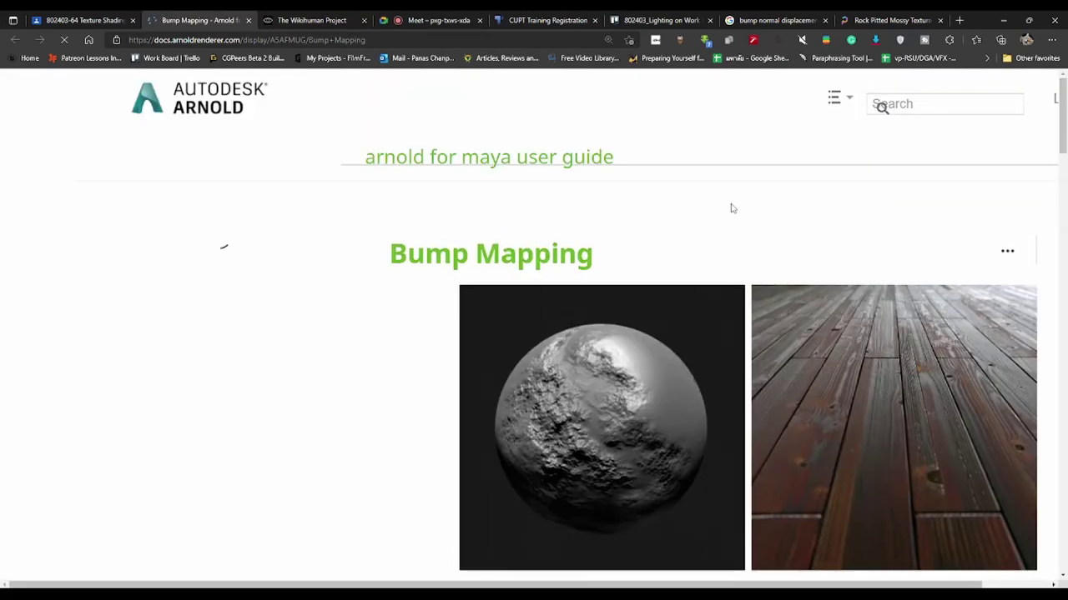
Scroll through the Bump Mapping page to the Use Derivatives section, then return to Maya
scroll(693, 342, "down", 5)
scroll(690, 342, "down", 5)
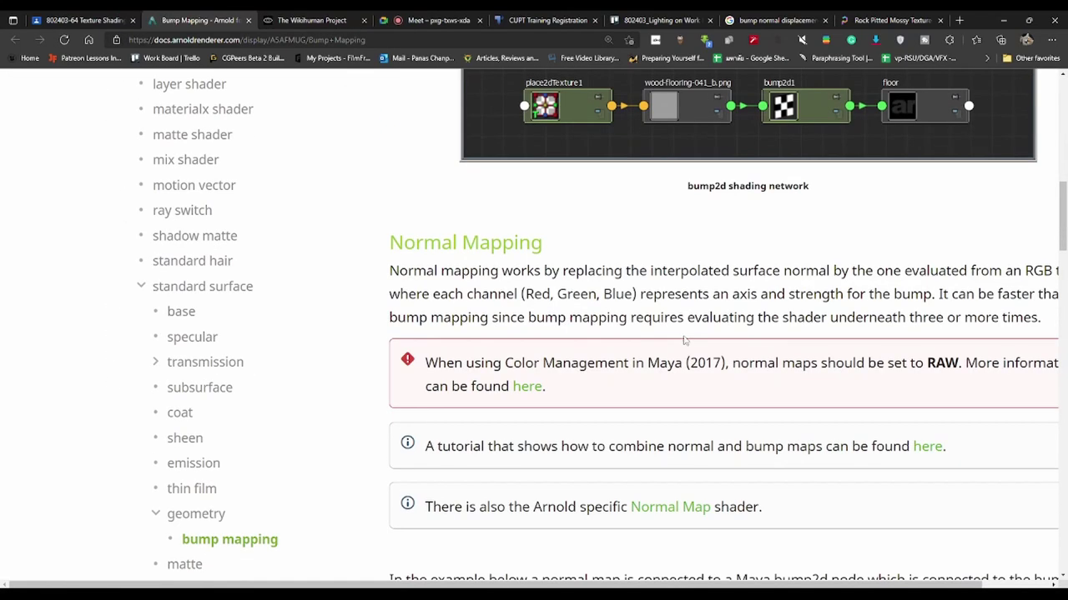
scroll(900, 248, "up", 2)
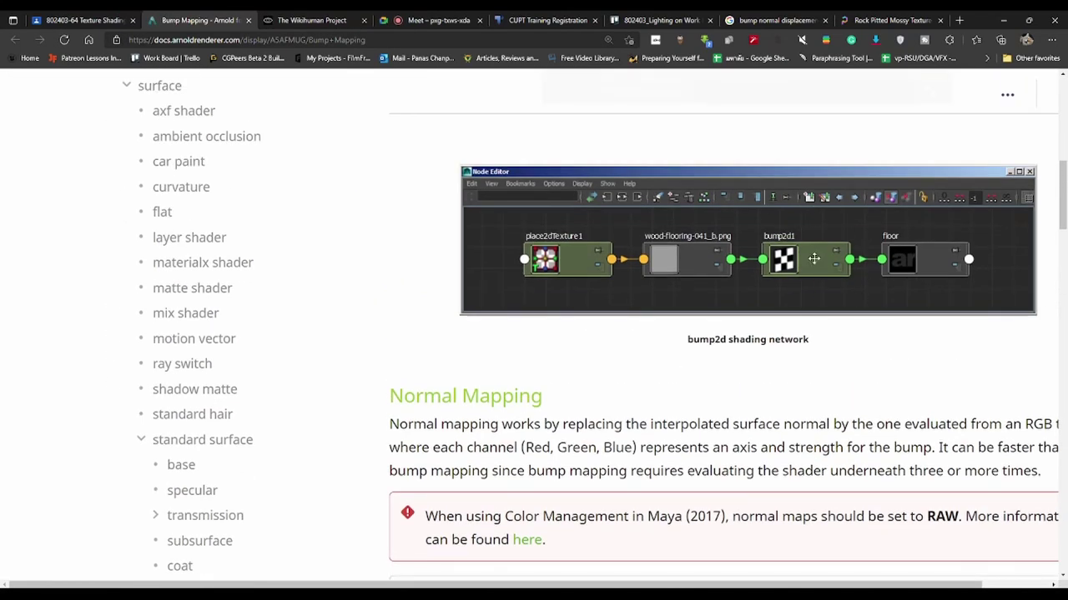
scroll(793, 265, "down", 3)
scroll(794, 265, "down", 4)
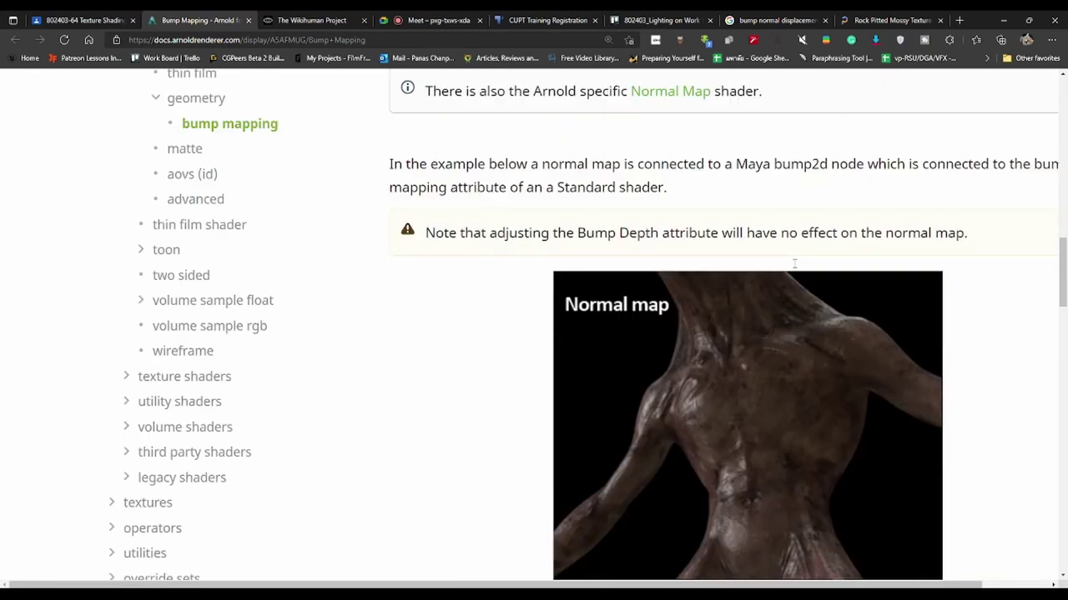
scroll(793, 265, "down", 7)
scroll(794, 265, "up", 3)
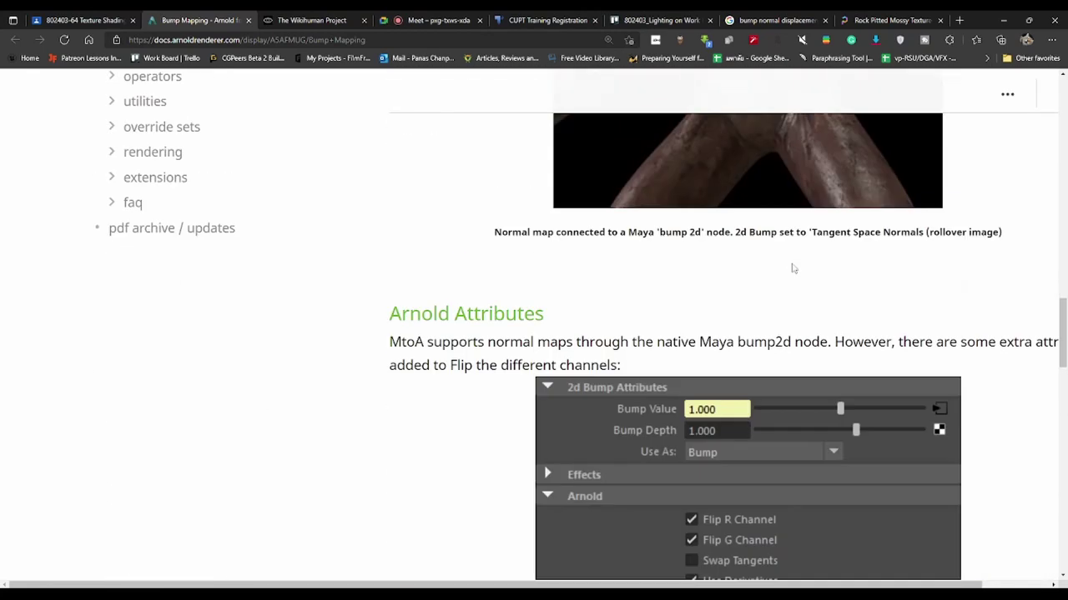
scroll(793, 265, "up", 6)
scroll(792, 267, "up", 4)
scroll(792, 268, "up", 1)
scroll(789, 248, "up", 5)
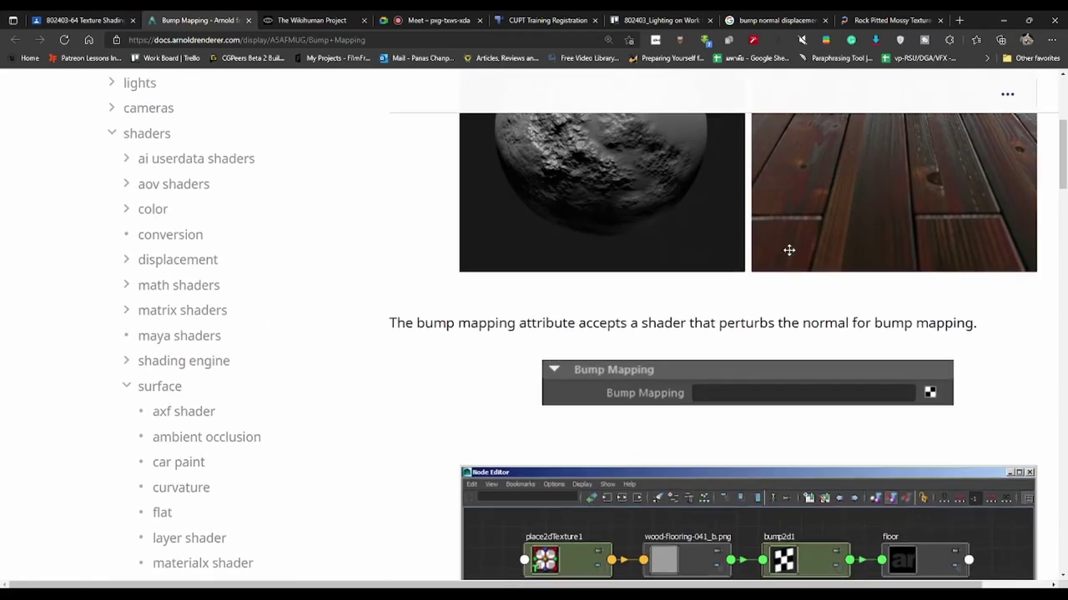
scroll(763, 292, "up", 2)
scroll(752, 295, "up", 3)
scroll(751, 294, "down", 5)
scroll(734, 292, "down", 5)
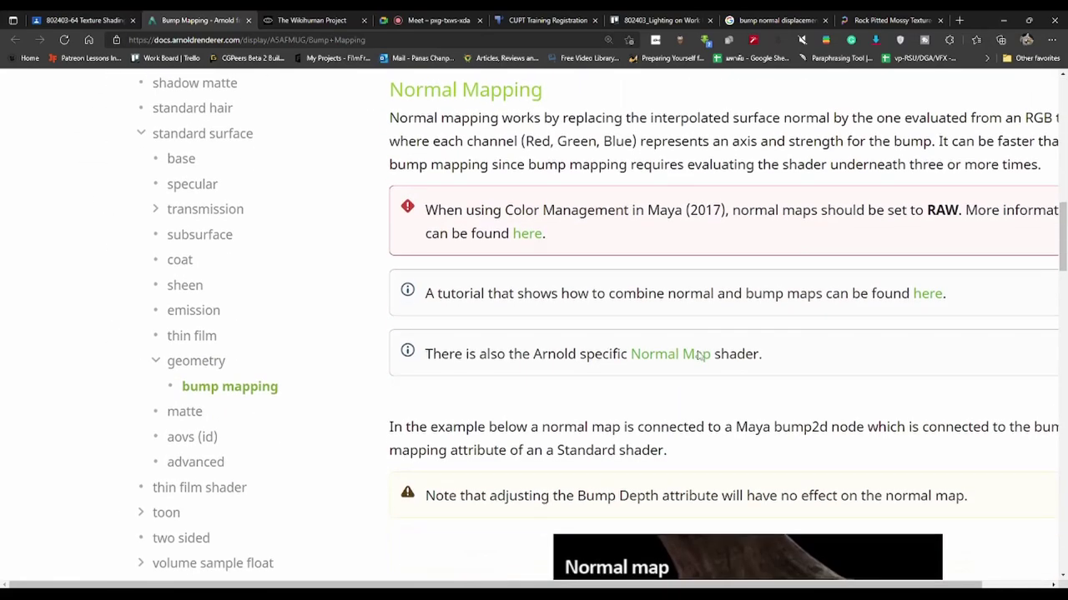
scroll(506, 442, "down", 2)
scroll(506, 441, "down", 5)
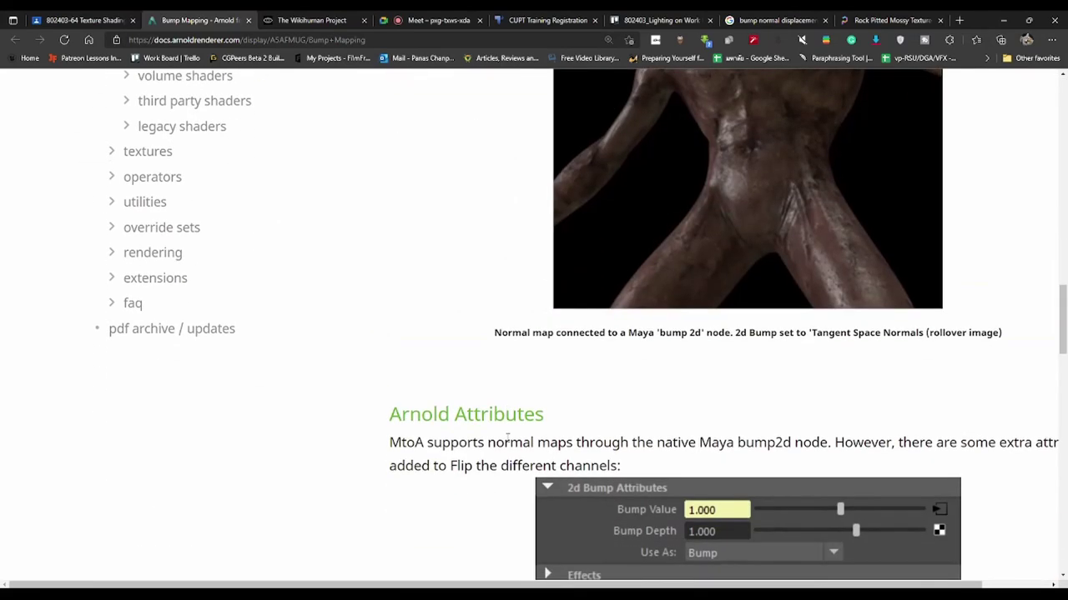
scroll(506, 441, "down", 5)
scroll(313, 494, "down", 10)
scroll(313, 493, "down", 5)
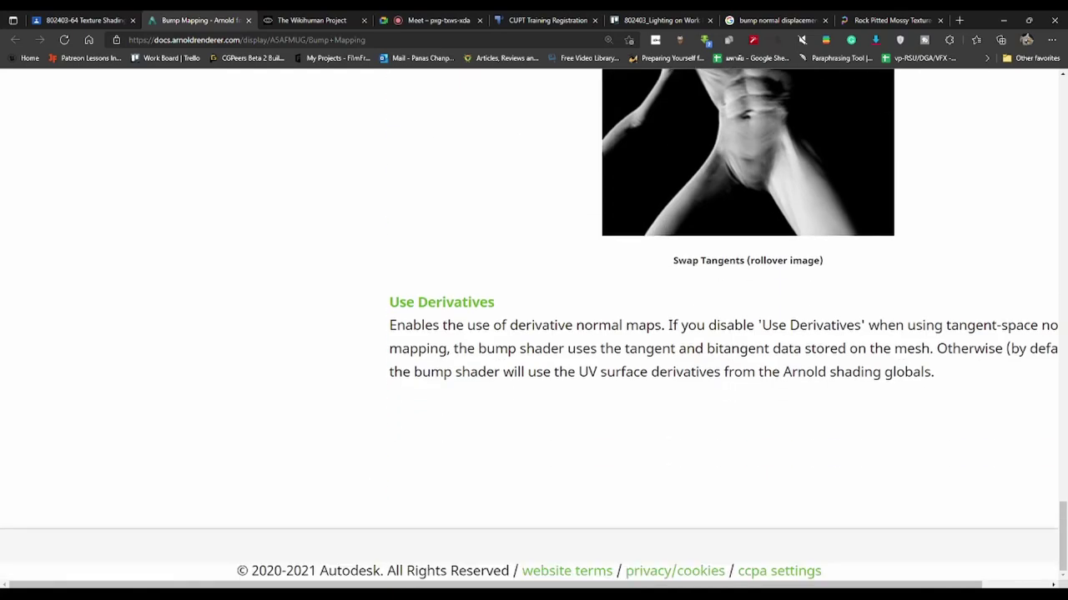
mouse_move(173, 575)
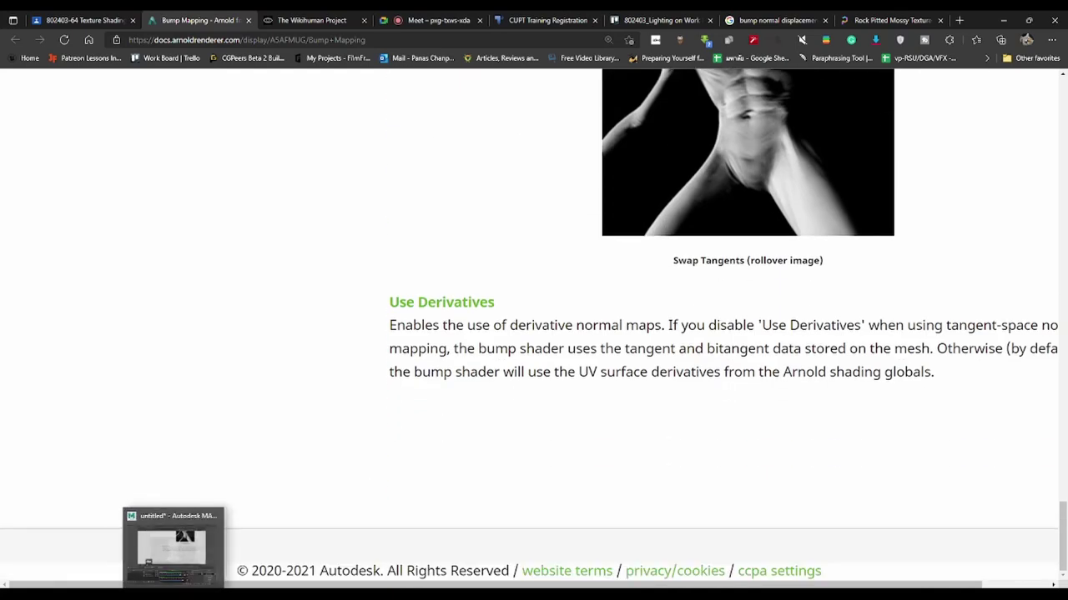
left_click(210, 561)
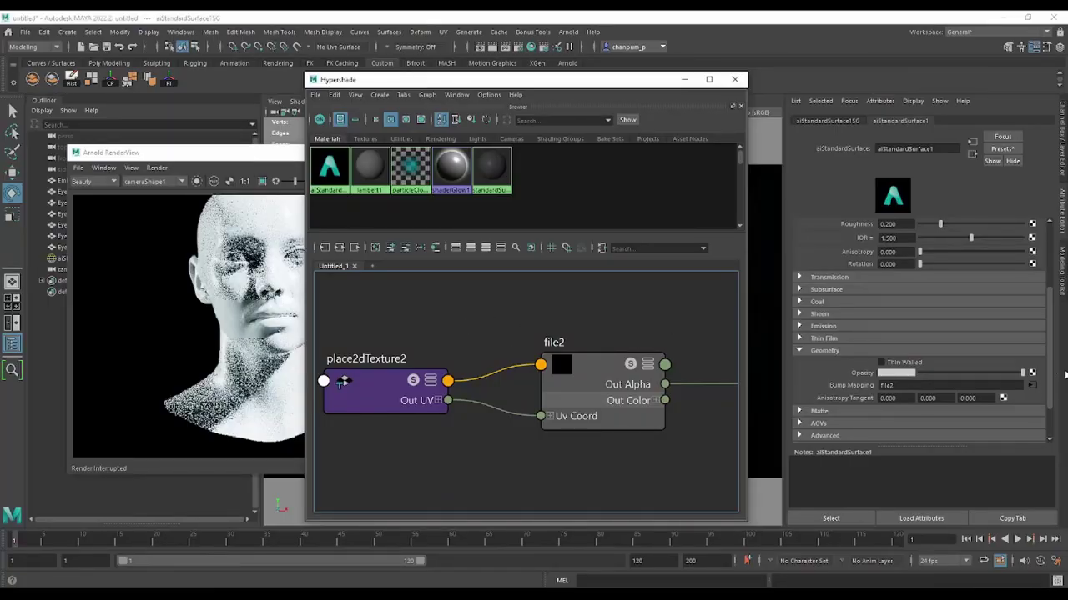
Set file2's Image Name to 00_bump.png from the pasted Texture_resize folder path
left_click(1032, 387)
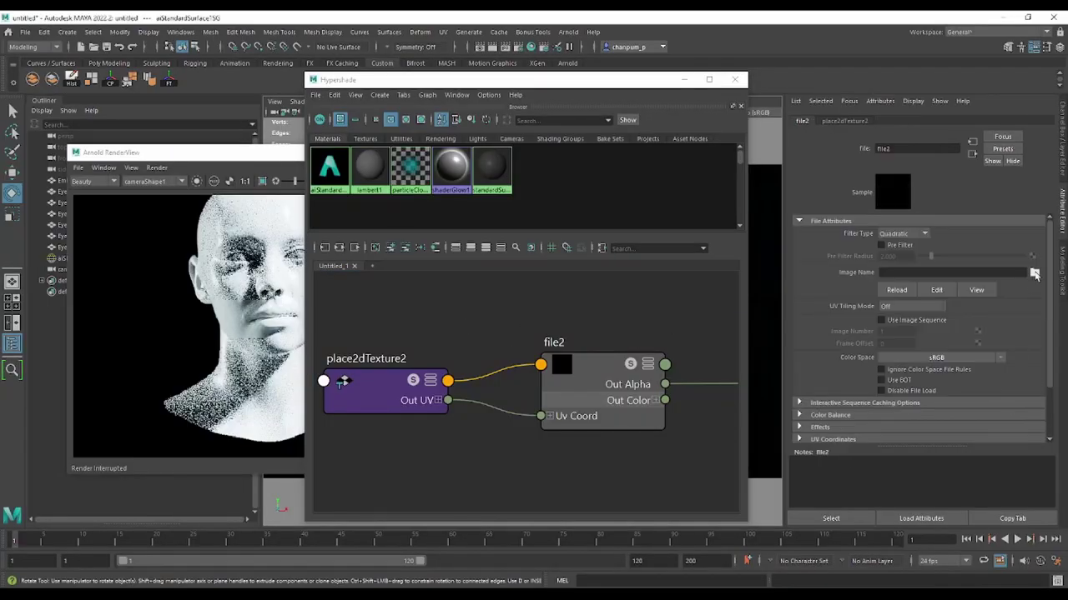
left_click(1034, 274)
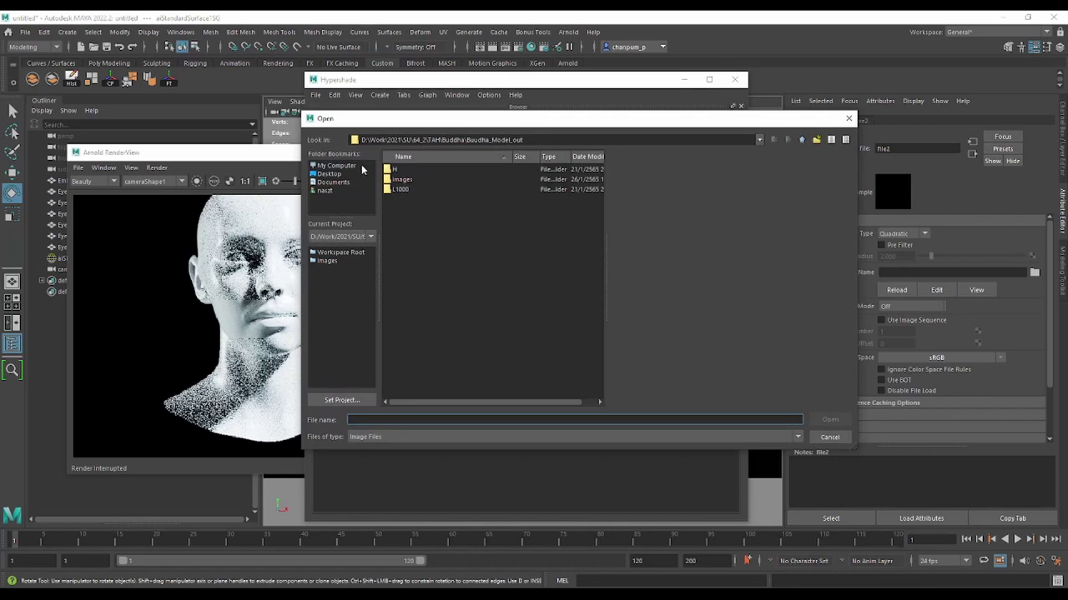
left_click(117, 585)
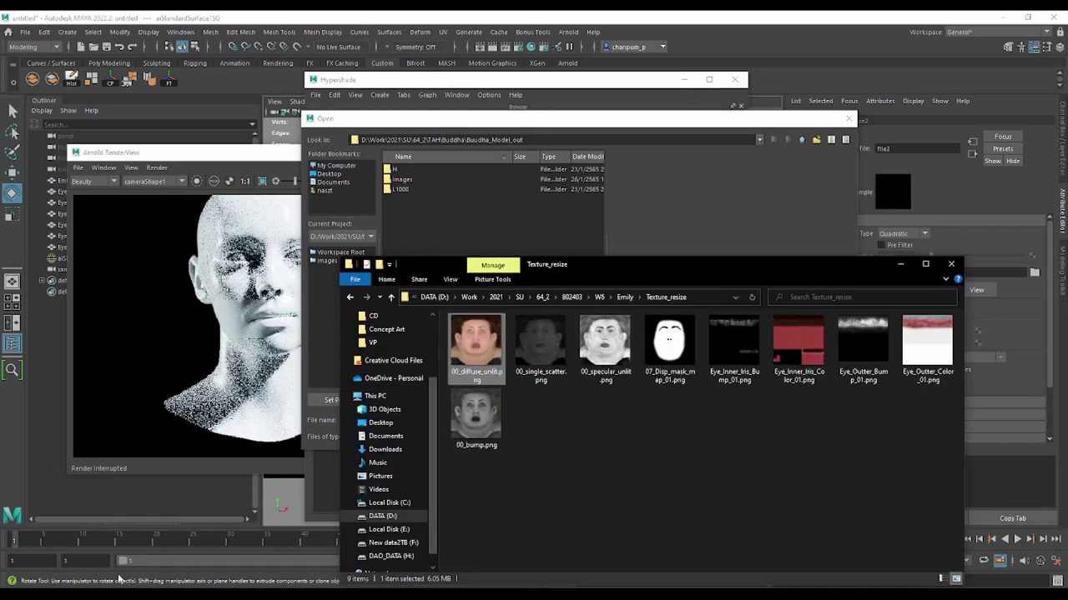
left_click(699, 300)
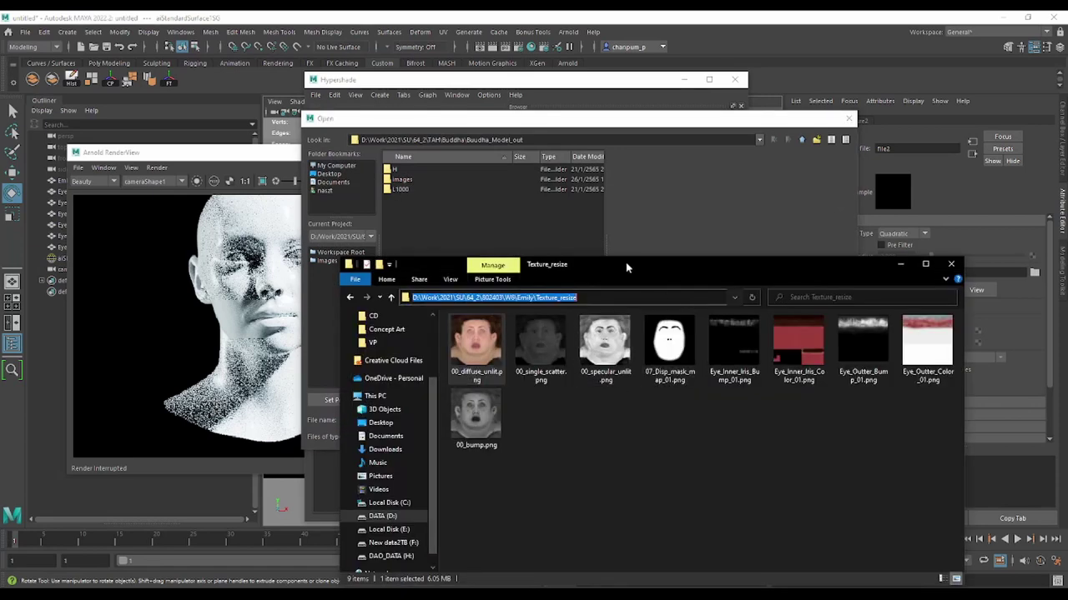
left_click(563, 139)
key("shift+Home")
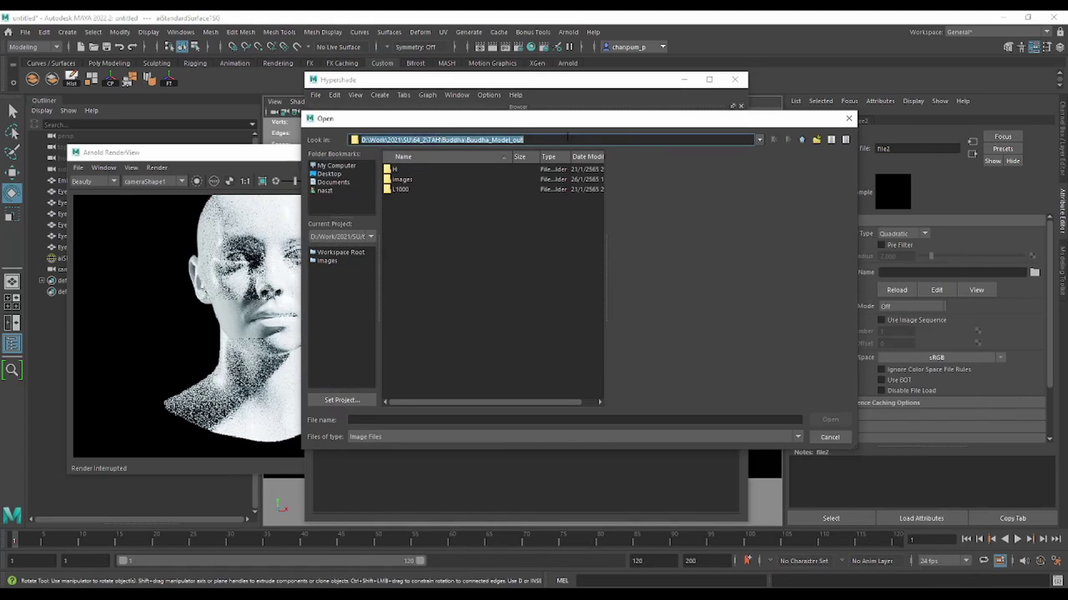
type("D:\\Work\\2021\\SU\\64_2\\802403\\W6\\Emily\\Texture_resize")
key("Return")
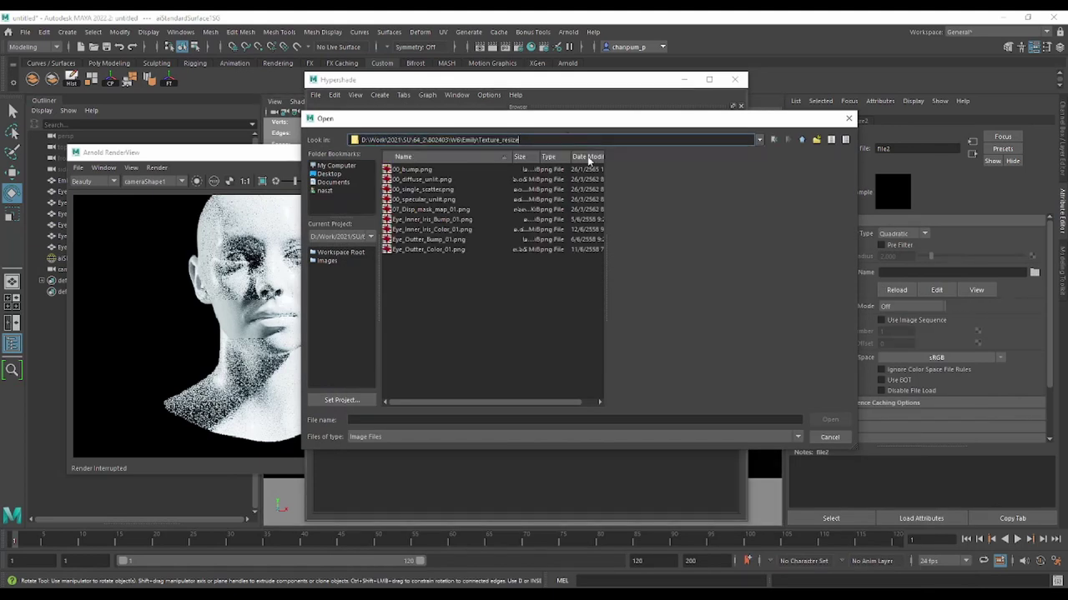
left_click(413, 170)
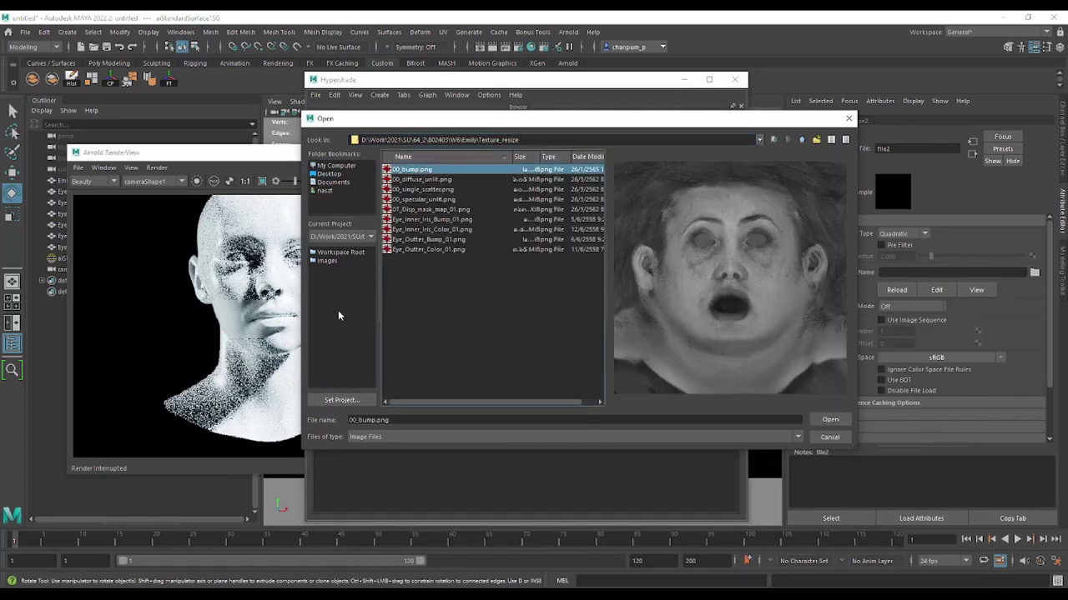
left_click(830, 420)
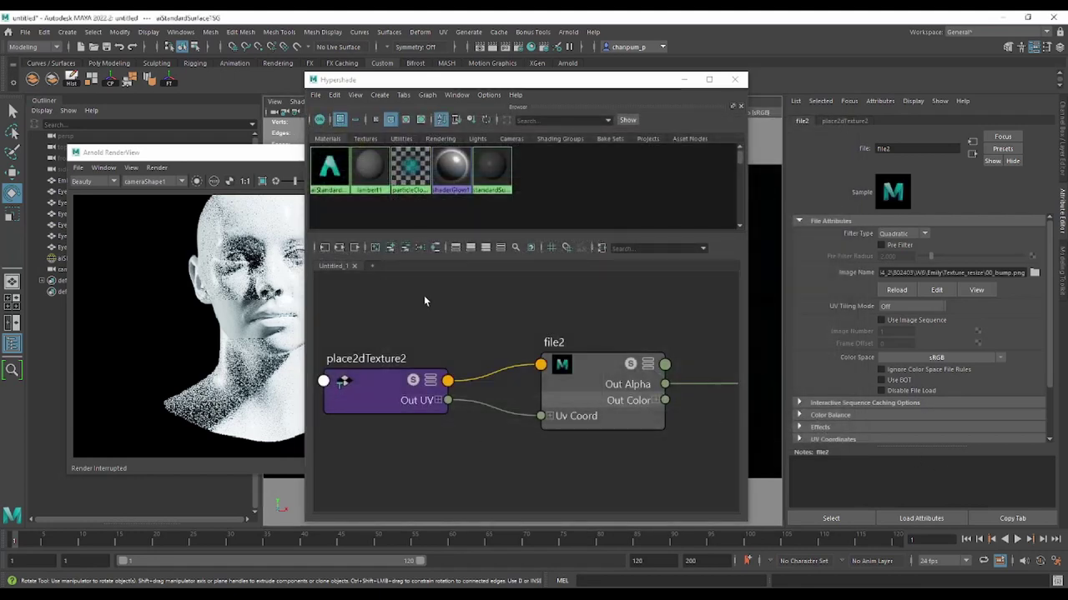
left_click(256, 160)
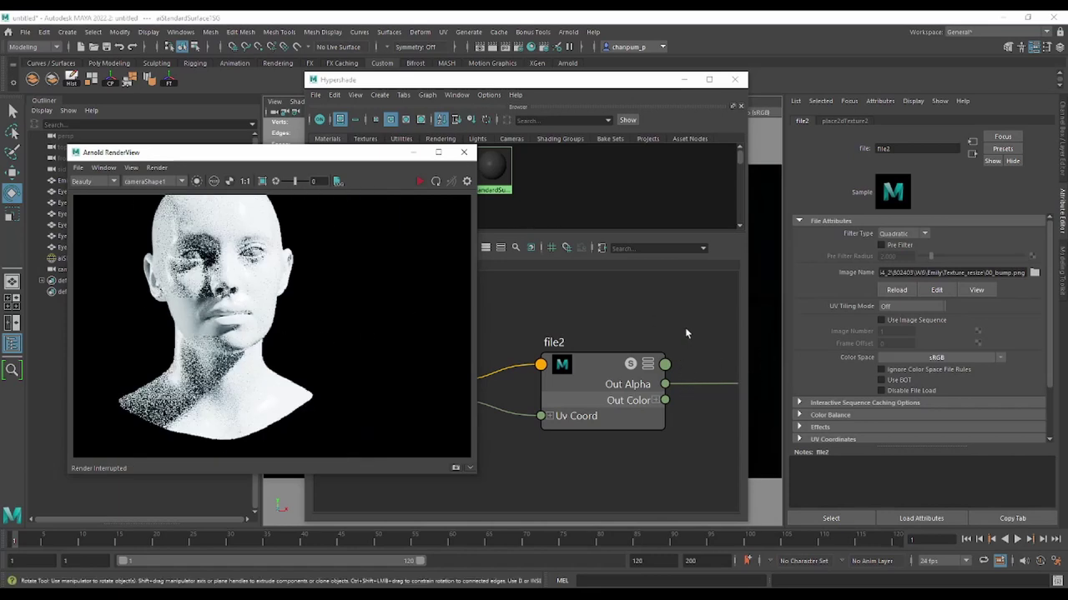
Disconnect bump2d1's Out Normal from the shader's Normal Camera and view the smooth Arnold render
scroll(685, 333, "down", 3)
left_click(524, 303)
scroll(583, 317, "up", 2)
scroll(645, 332, "up", 3)
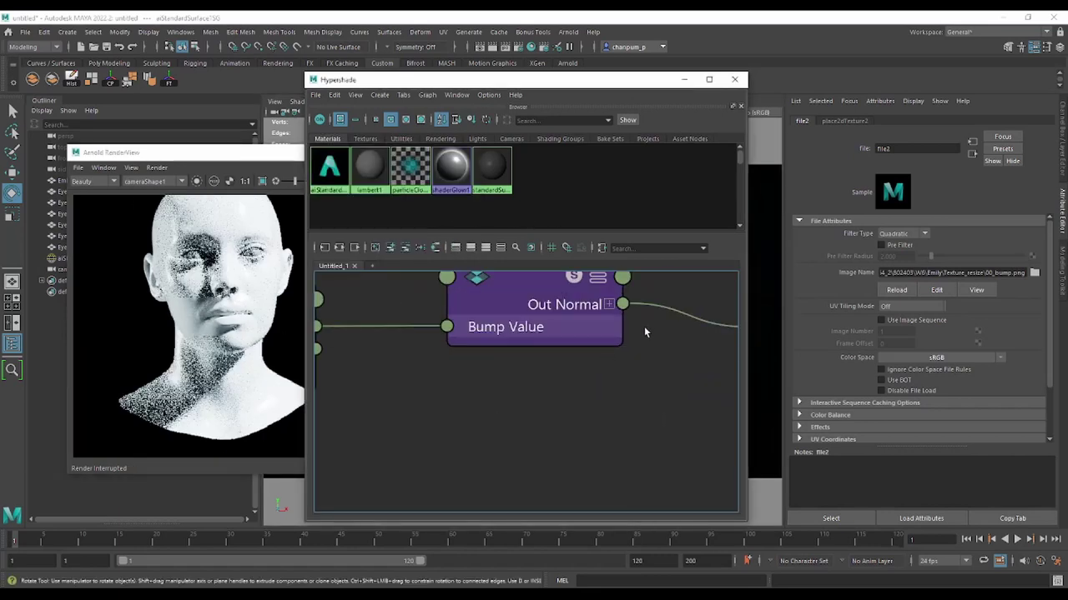
middle_click_drag(644, 332, 531, 375, "alt")
left_click_drag(554, 401, 496, 441)
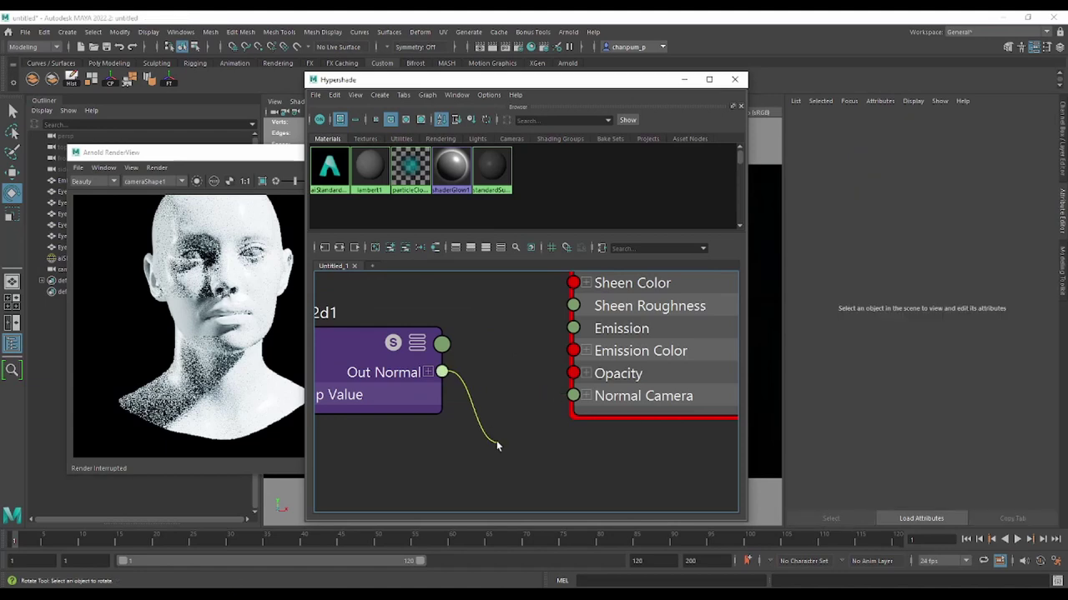
left_click(214, 159)
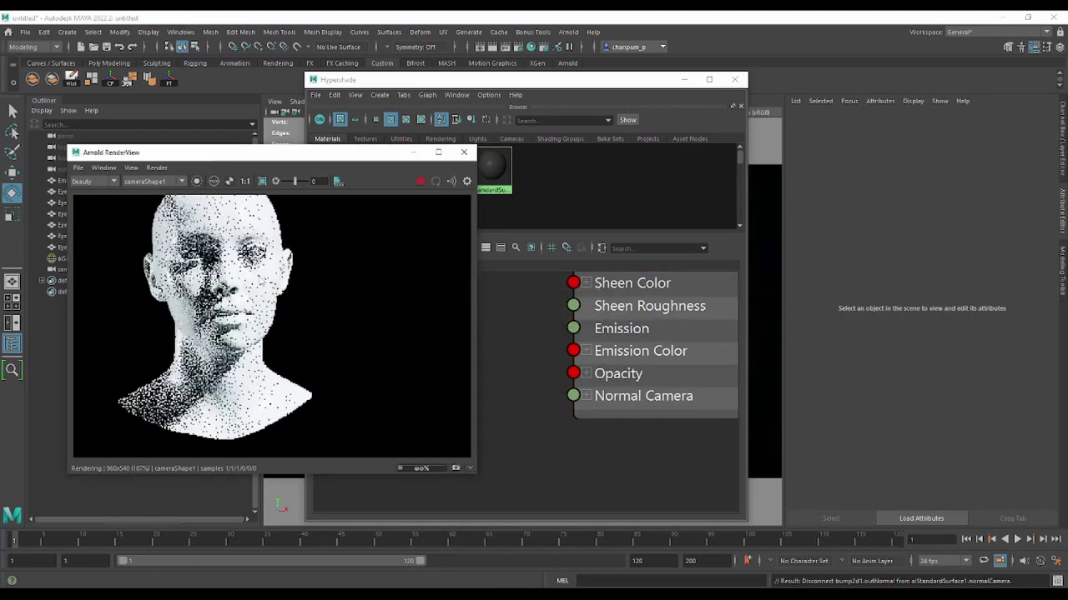
middle_click_drag(288, 311, 327, 323)
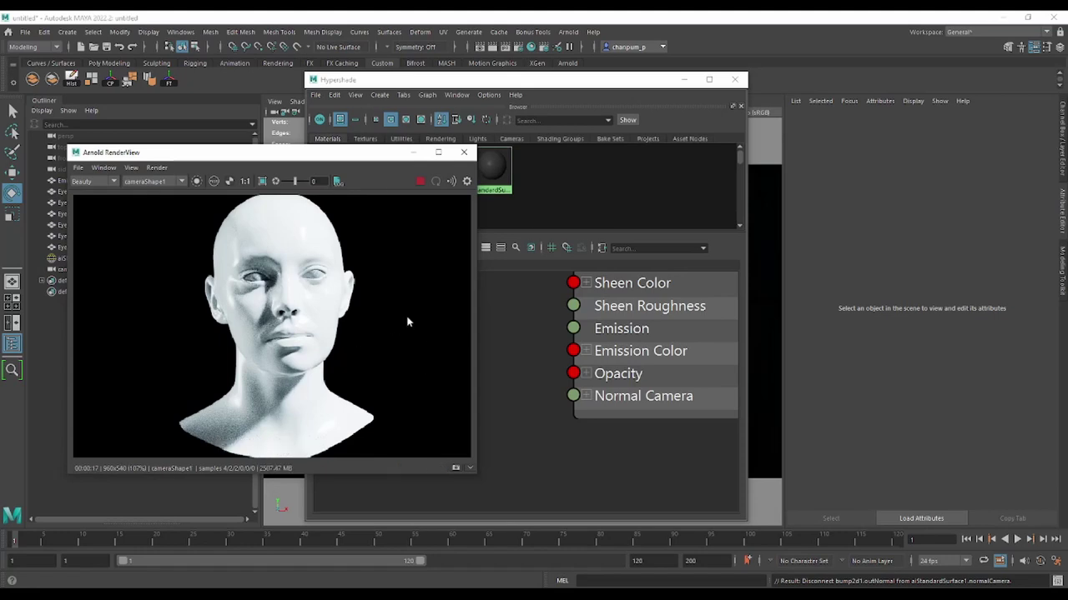
Snapshot the smooth render, then reconnect bump2d1 Out Normal to the shader's Normal Camera and re-render
left_click(455, 469)
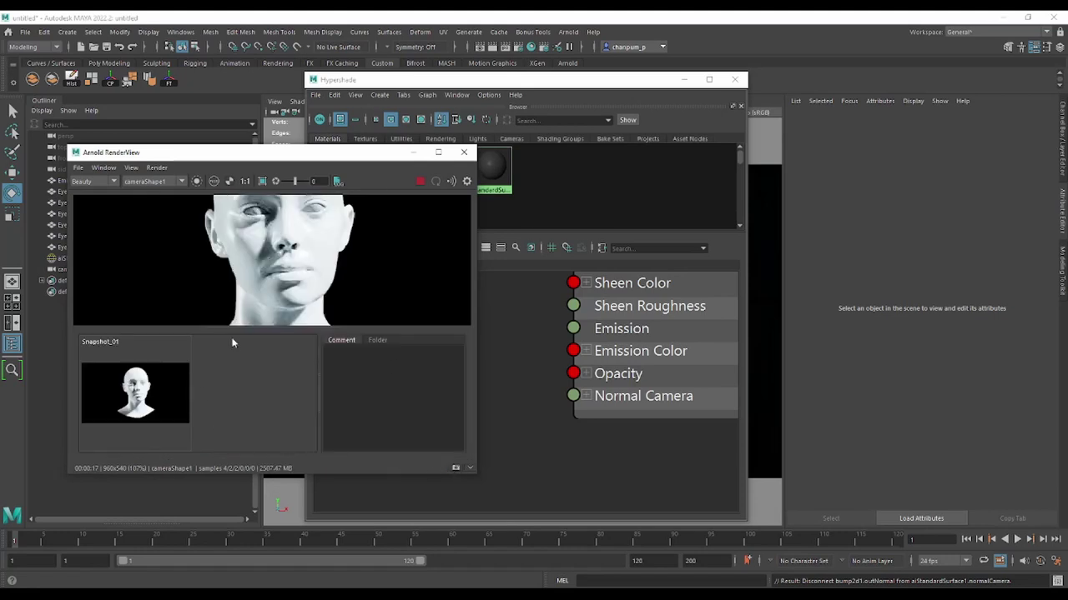
left_click(469, 469)
mouse_move(516, 410)
middle_mouse_down()
mouse_move(637, 423)
mouse_move(555, 421)
middle_mouse_up()
left_click_drag(494, 382, 626, 405)
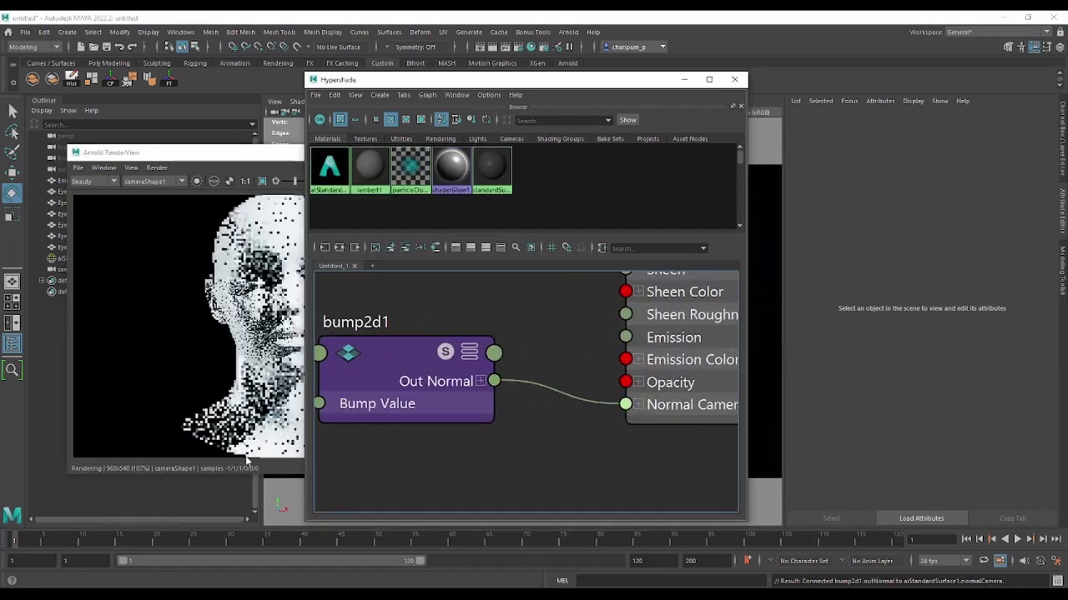
left_click(251, 177)
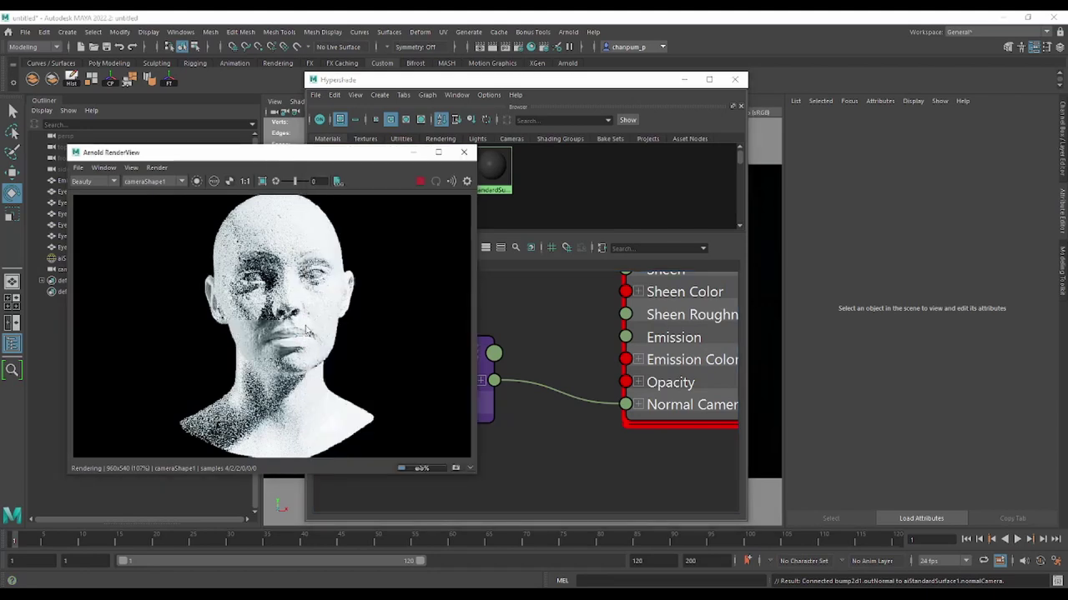
Zoom and pan the finished bump-mapped render to inspect the pitted skin around the lips and nose
scroll(267, 306, "up", 3)
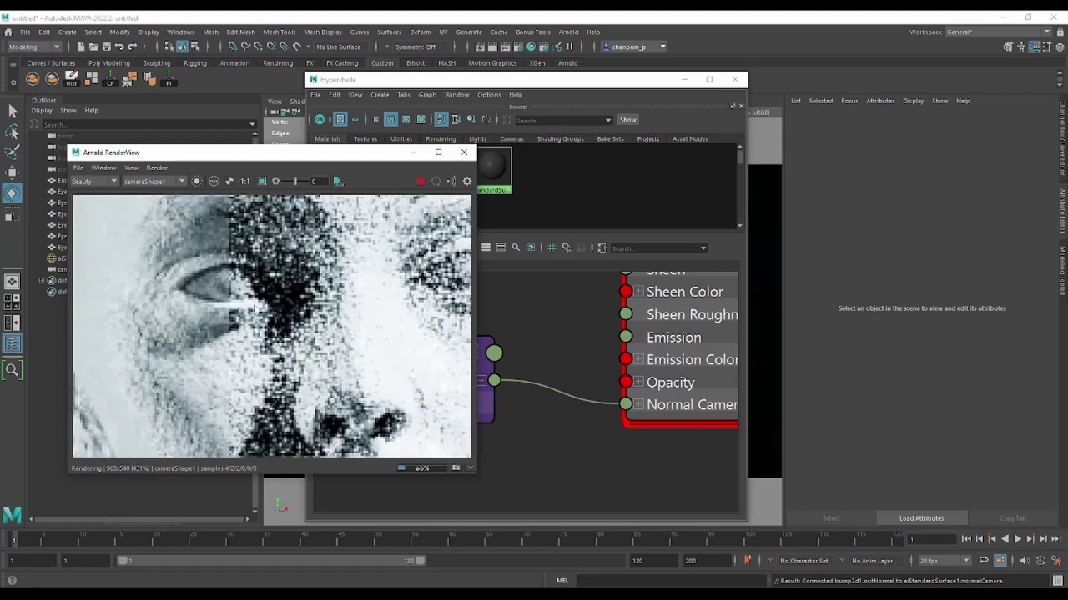
scroll(256, 308, "down", 1)
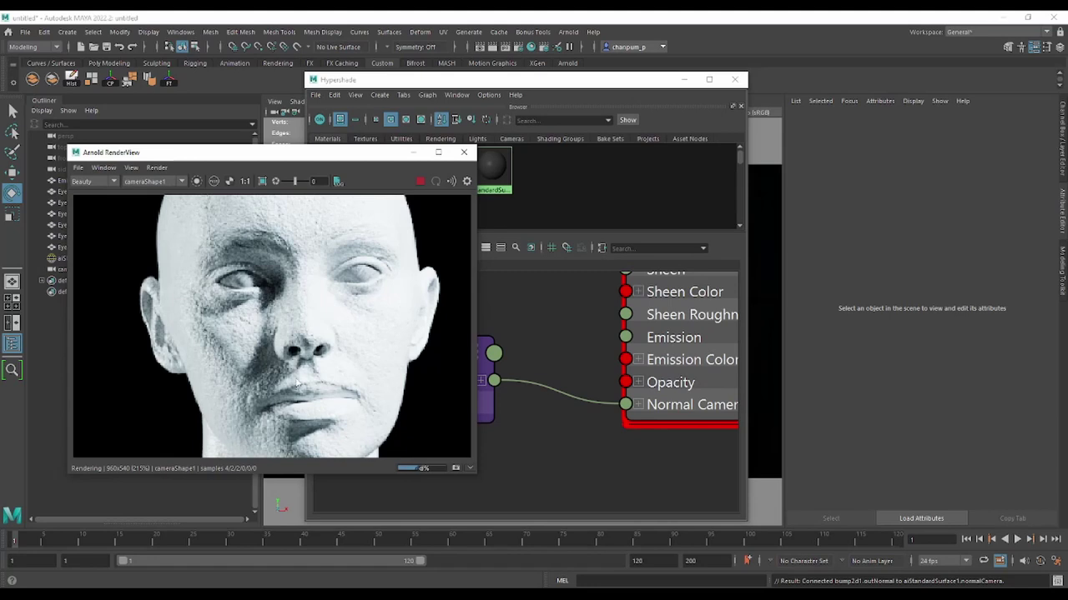
scroll(296, 383, "up", 3)
scroll(296, 383, "down", 4)
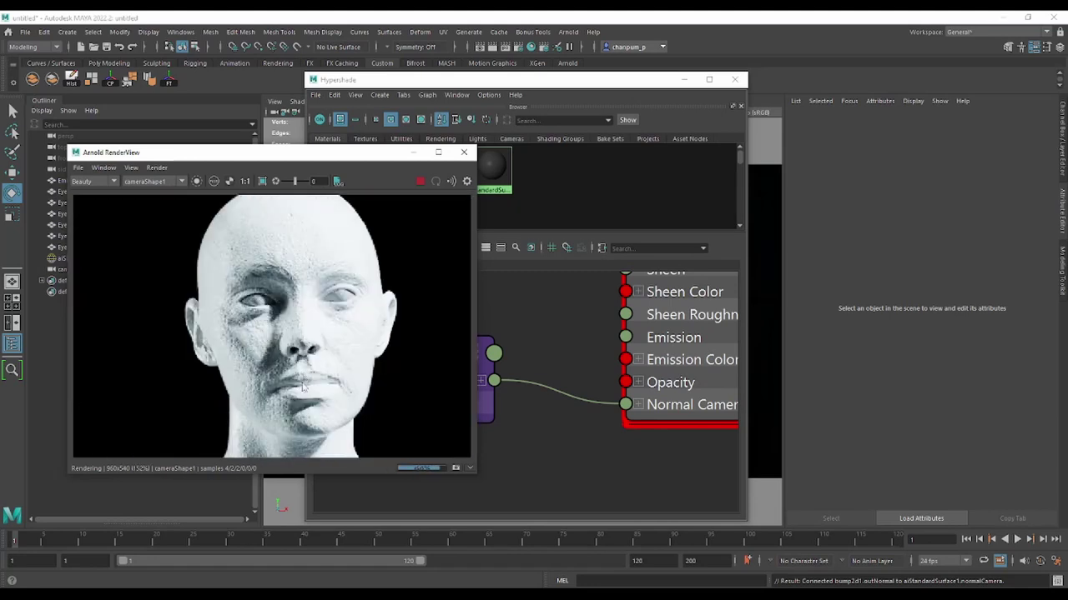
scroll(223, 377, "up", 2)
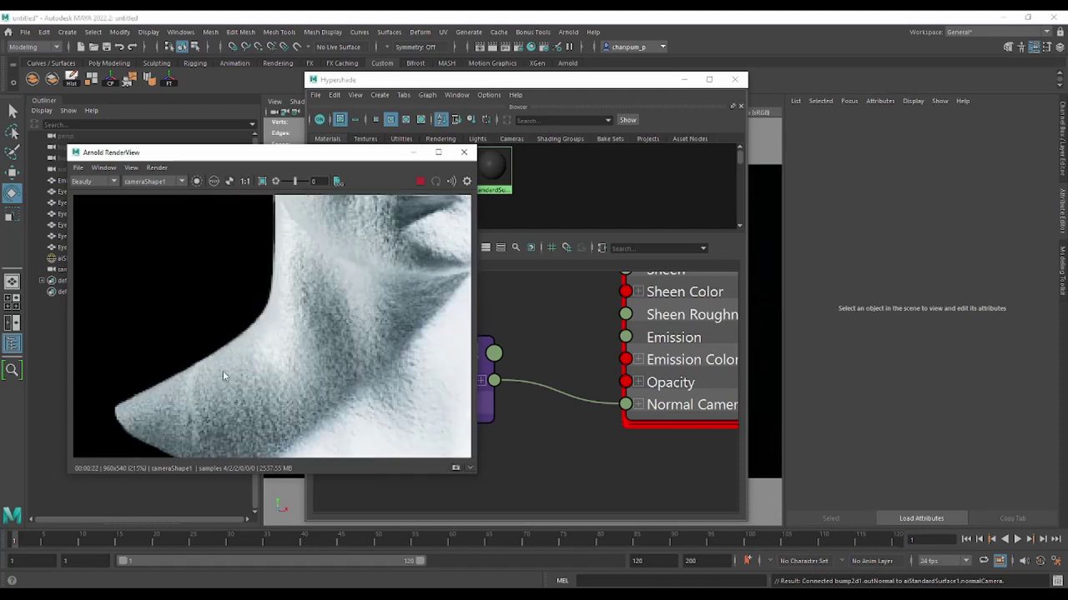
scroll(223, 376, "up", 2)
middle_click_drag(222, 376, 296, 342)
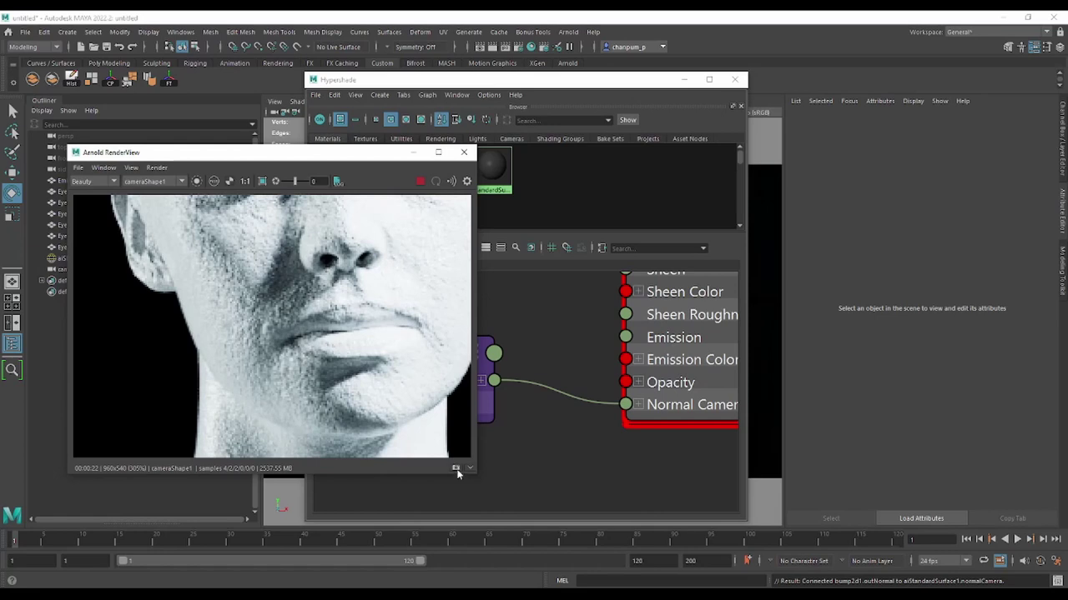
middle_click_drag(401, 246, 371, 306)
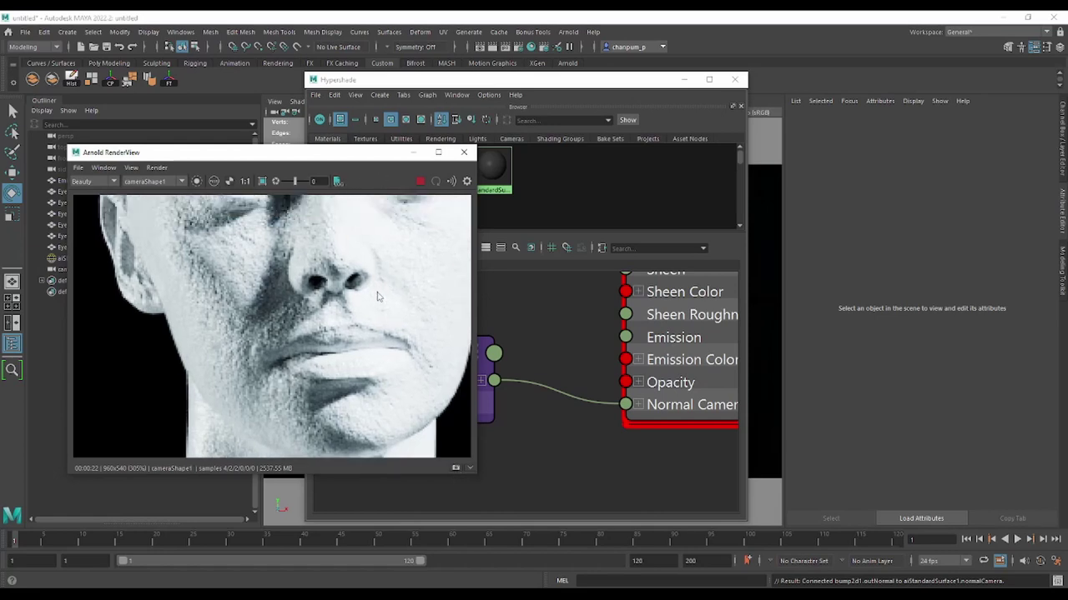
Store the bump-mapped render as Snapshot_02, compare it with Snapshot_01, and enlarge the window
left_click(468, 471)
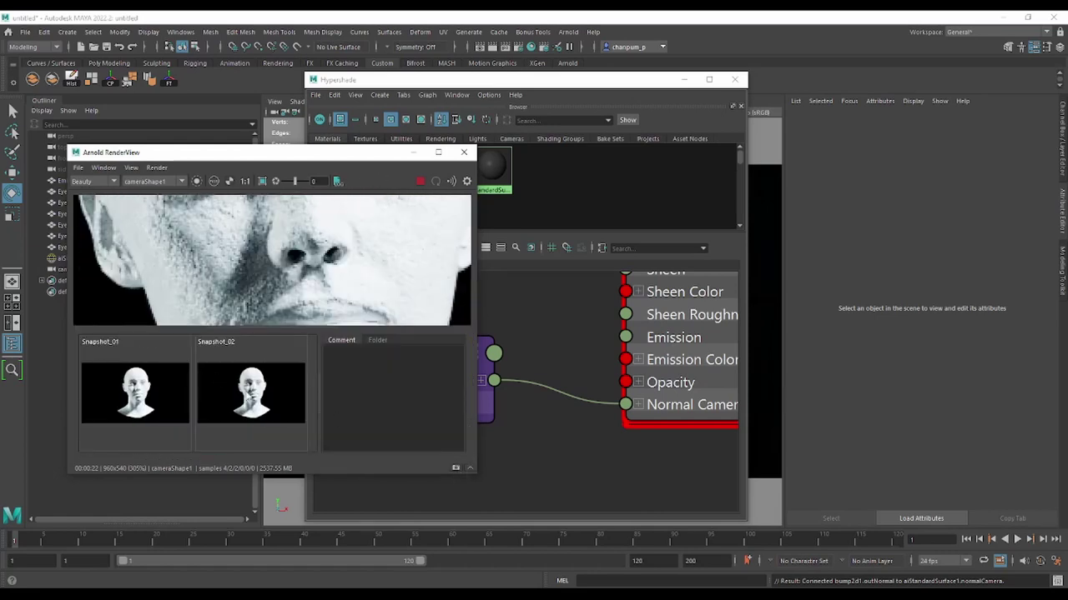
left_click(263, 401)
left_click(135, 392)
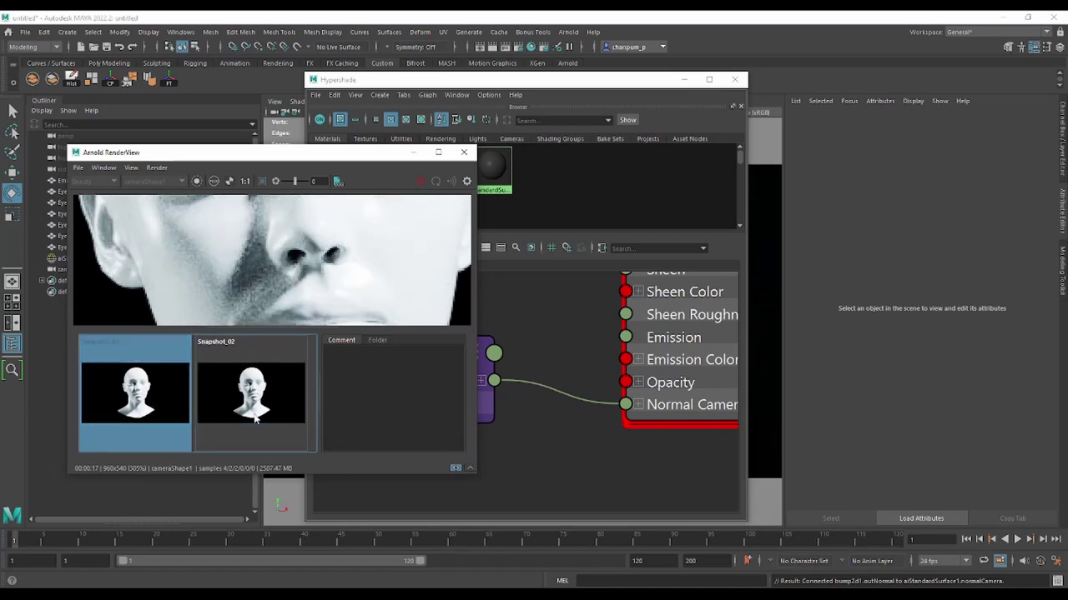
left_click(250, 391)
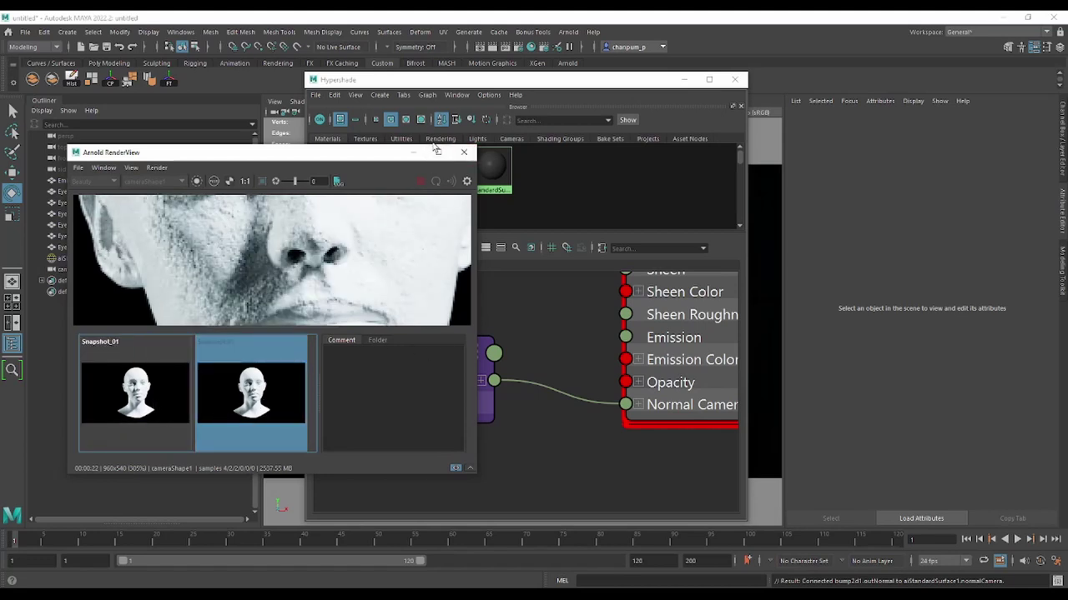
left_click_drag(435, 148, 429, 23)
Flip repeatedly between the smooth Snapshot_01 and bump-mapped Snapshot_02 to compare skin detail
left_click(152, 421)
left_click(233, 414)
left_click(138, 417)
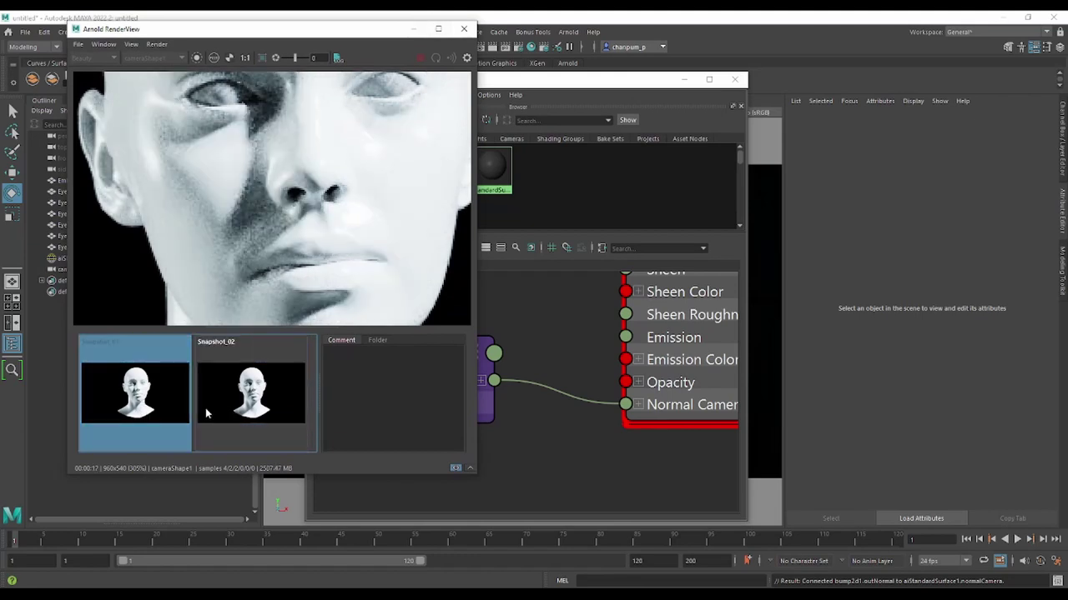
left_click(205, 408)
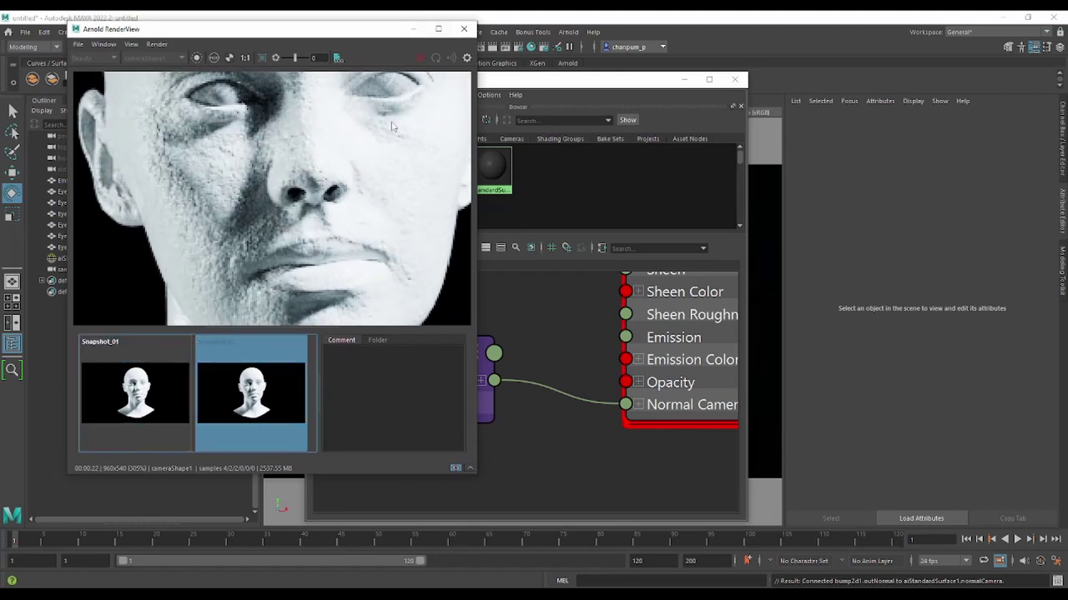
left_click(179, 388)
left_click(228, 390)
left_click(146, 399)
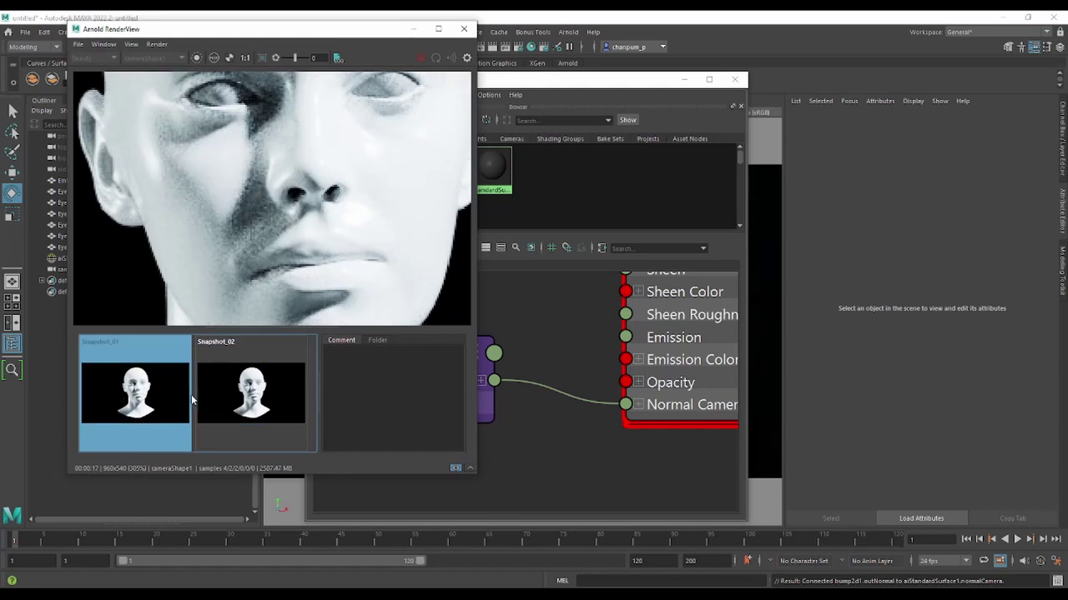
left_click(221, 392)
left_click(167, 392)
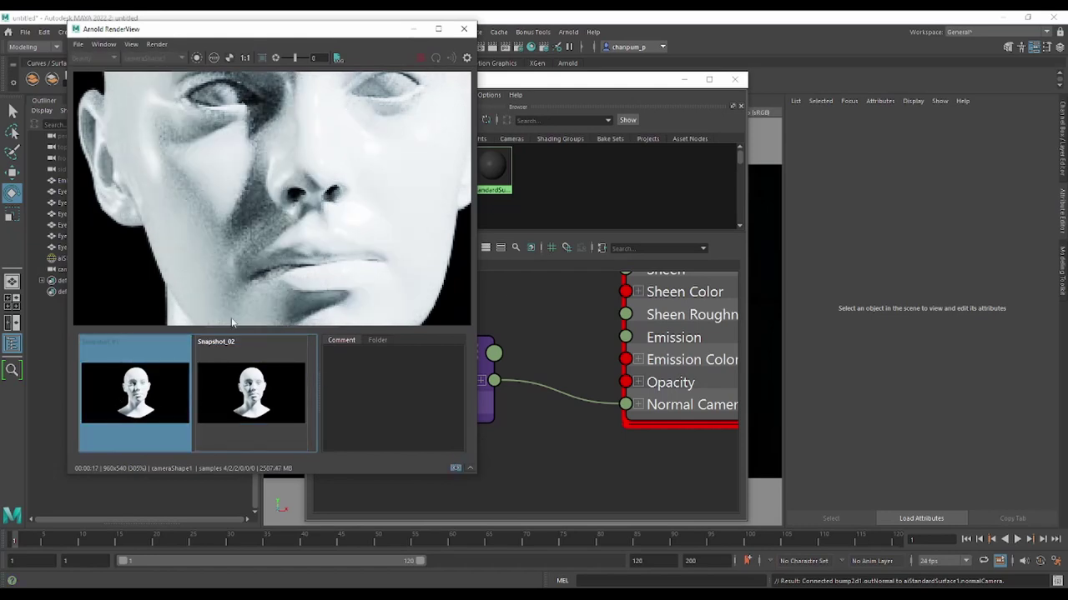
left_click(266, 403)
Zoom and pan the render across the neck, lips, eyes and whole face
scroll(194, 207, "down", 5)
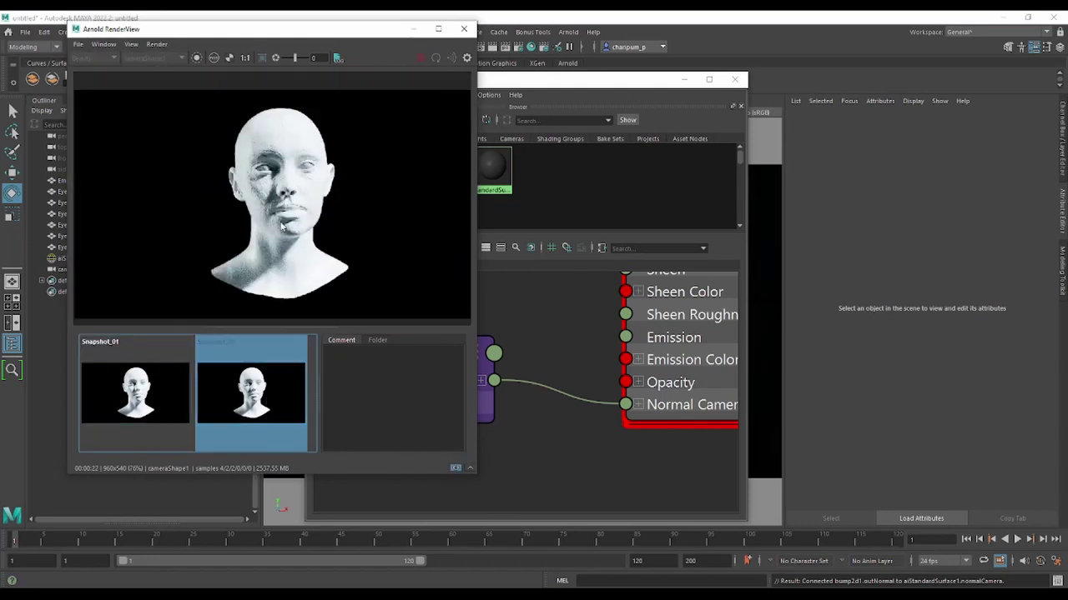
scroll(269, 186, "up", 4)
scroll(270, 187, "down", 4)
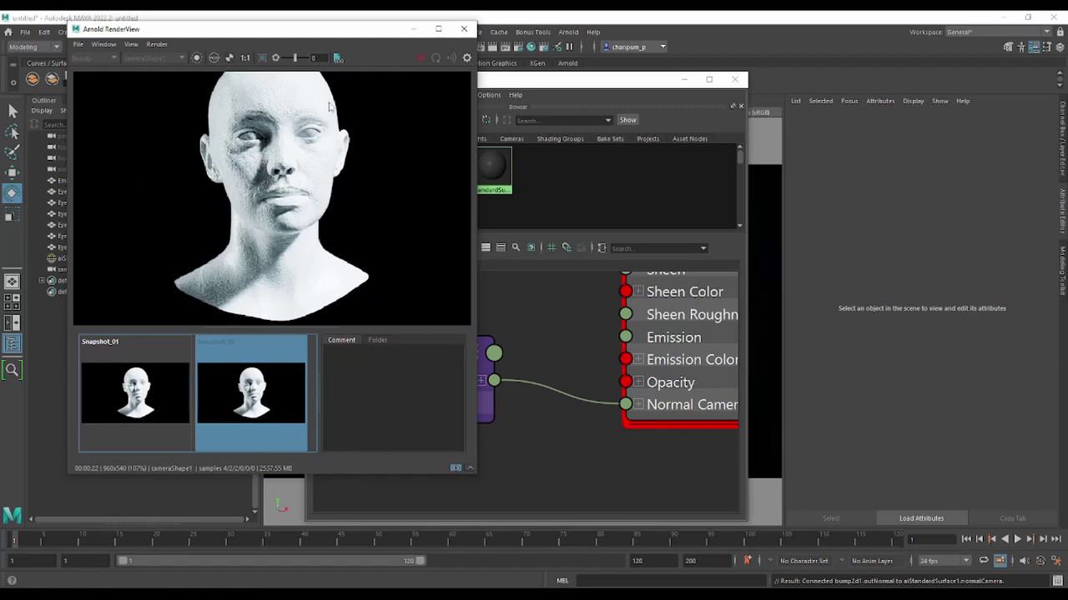
scroll(349, 182, "up", 8)
scroll(323, 185, "down", 3)
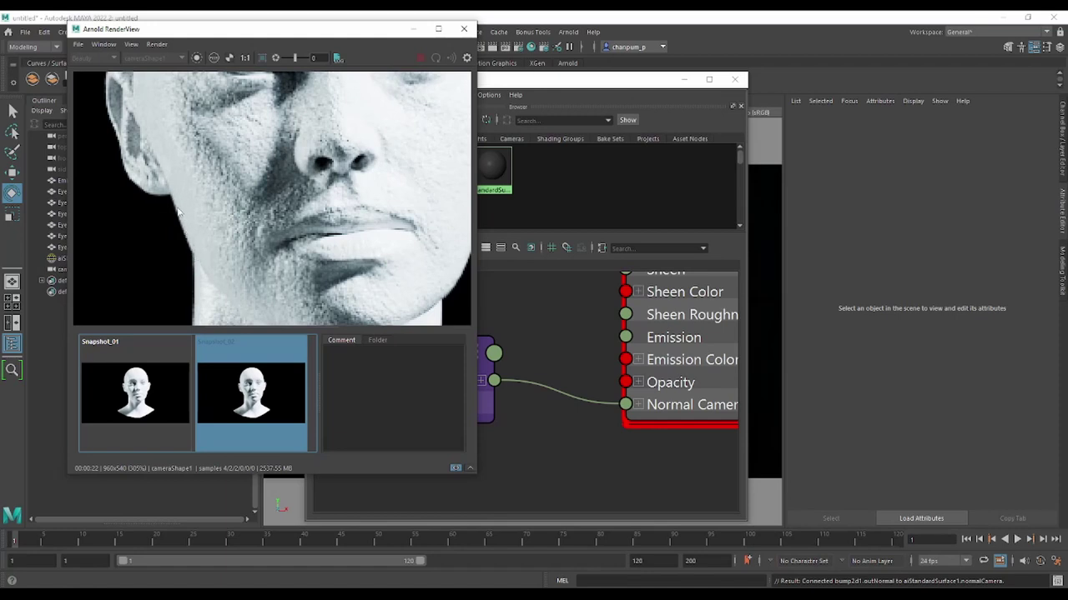
middle_click_drag(234, 263, 231, 133)
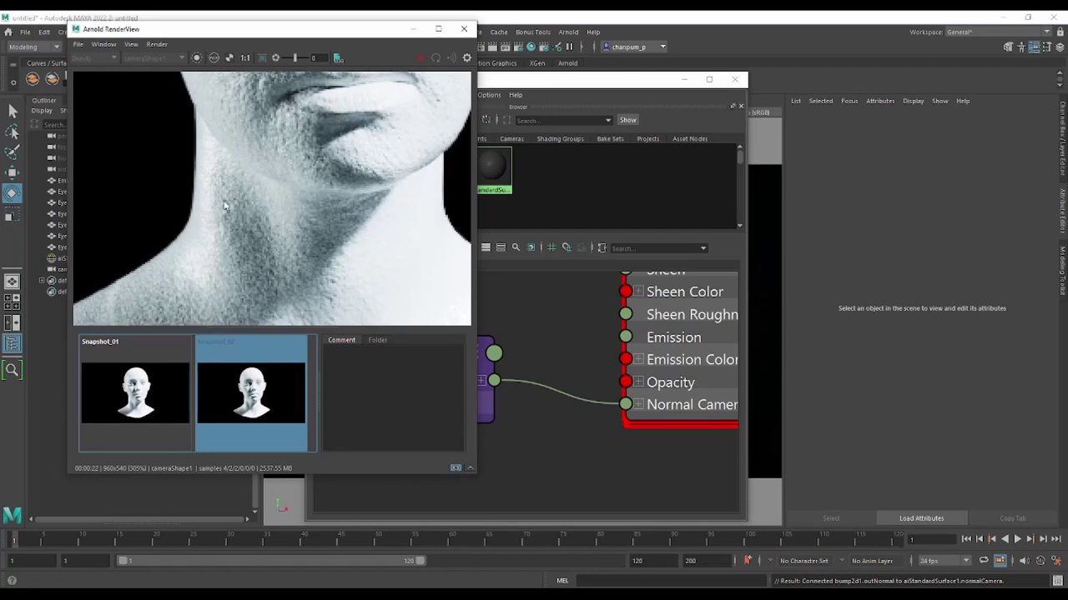
mouse_move(192, 77)
middle_mouse_down()
mouse_move(185, 195)
mouse_move(246, 286)
middle_mouse_up()
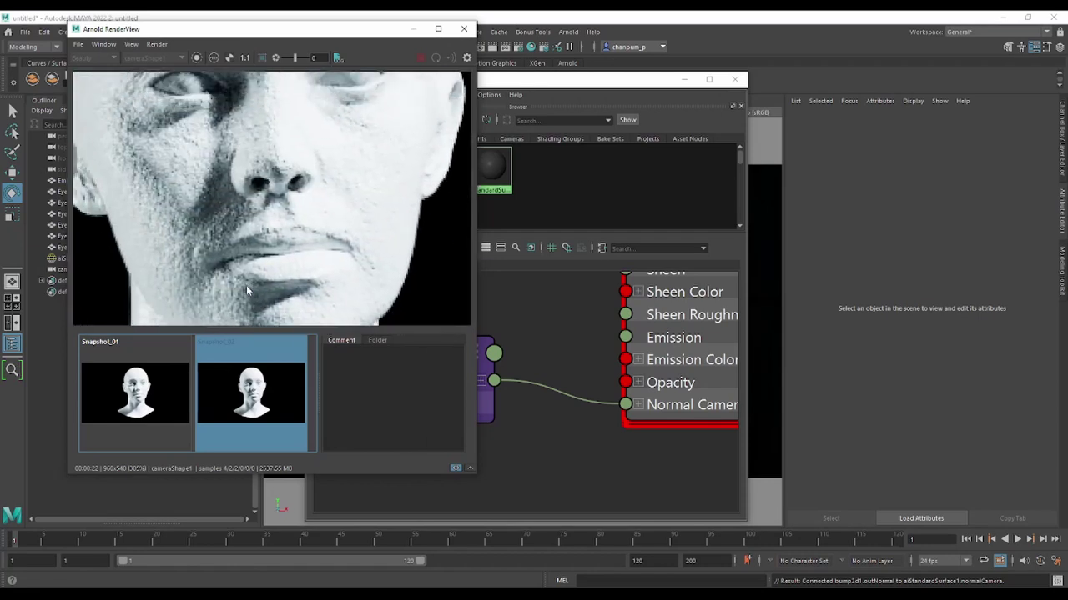
middle_click_drag(216, 100, 219, 159)
scroll(219, 158, "down", 3)
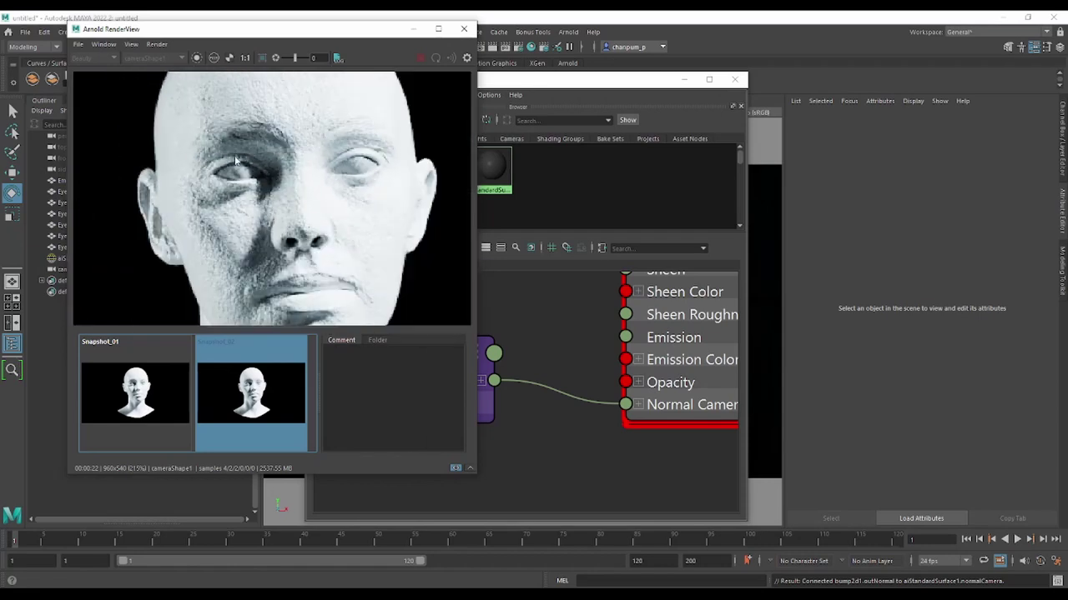
scroll(208, 201, "down", 2)
scroll(193, 251, "up", 8)
scroll(193, 247, "up", 3)
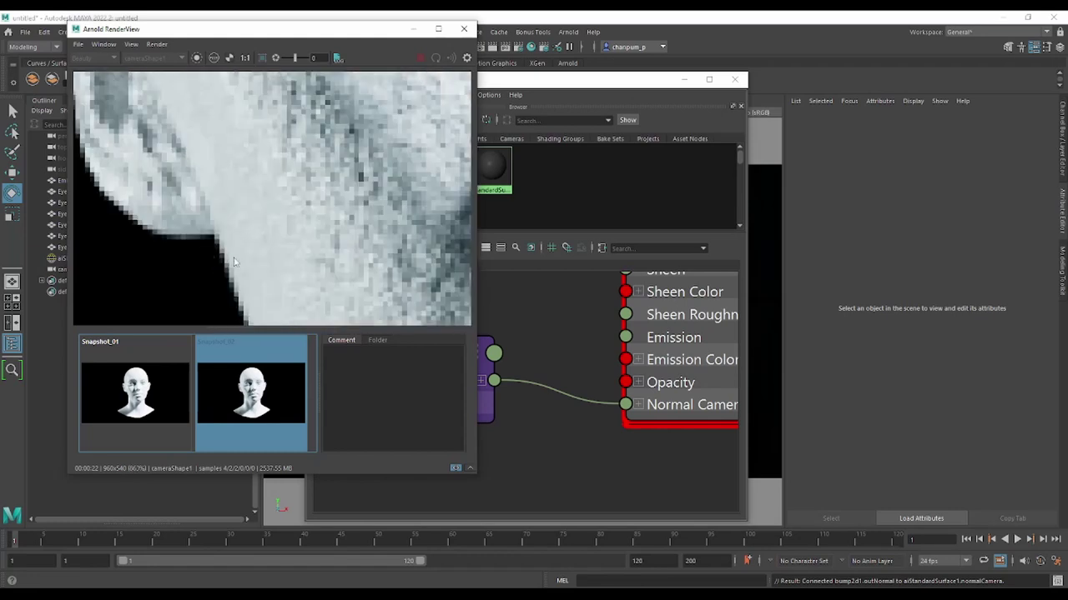
scroll(195, 96, "up", 3)
scroll(220, 148, "down", 3)
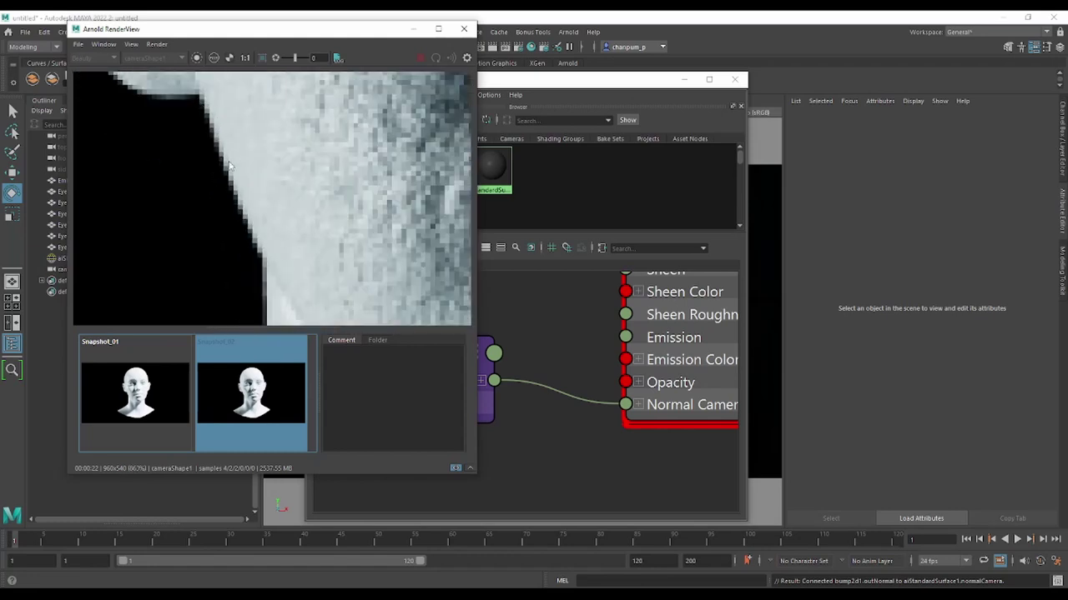
scroll(302, 171, "down", 3)
middle_click_drag(301, 171, 218, 306)
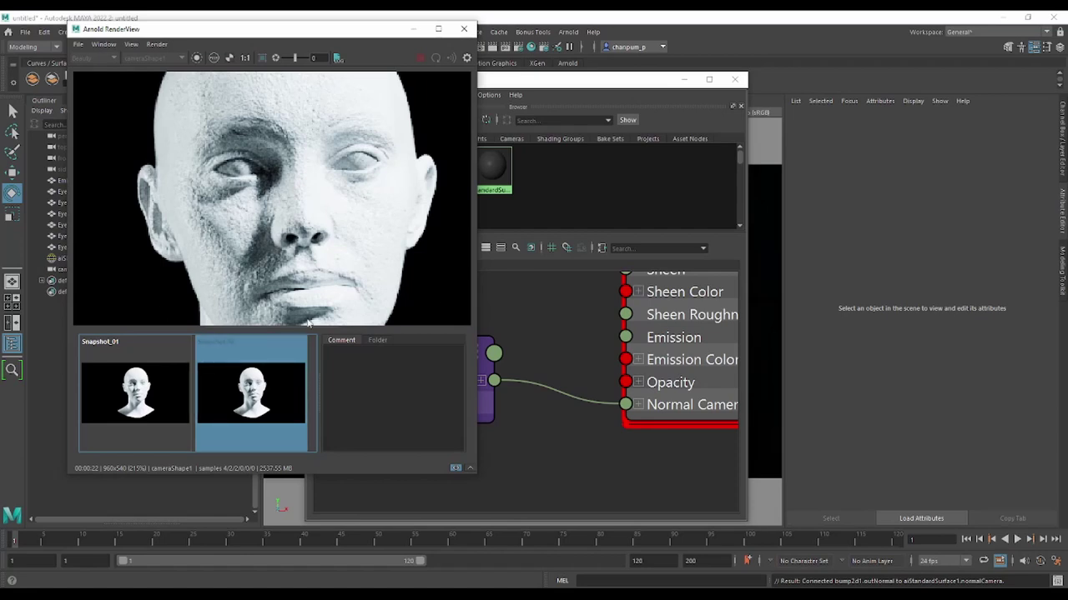
Hide the snapshot strip and load bump2d1 (Bump Value 1.000, Bump Depth 1.000) in the Attribute Editor
left_click(456, 468)
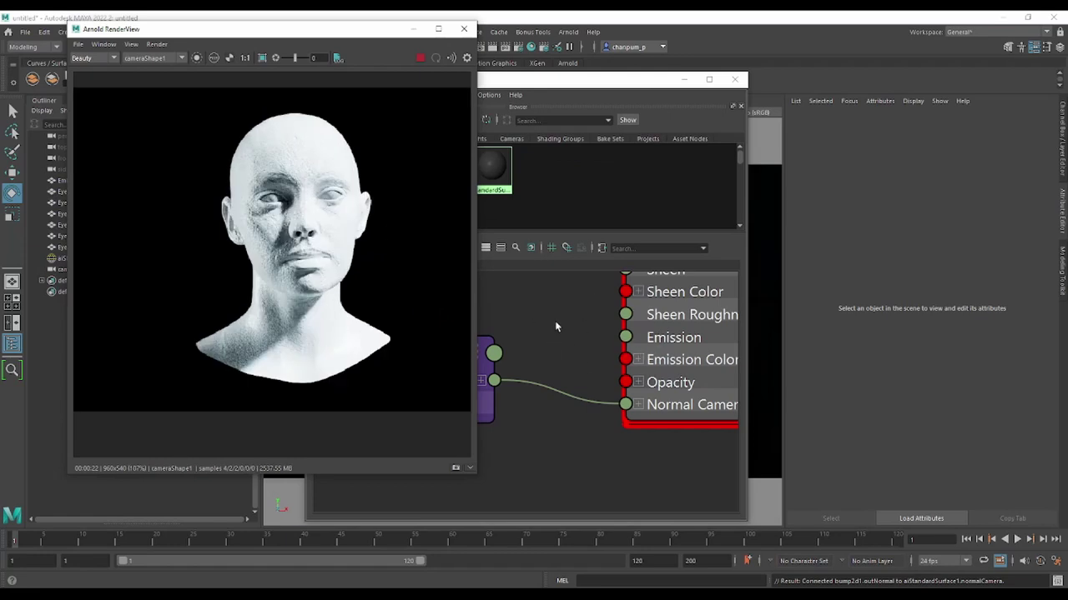
left_click(555, 321)
left_click(557, 326)
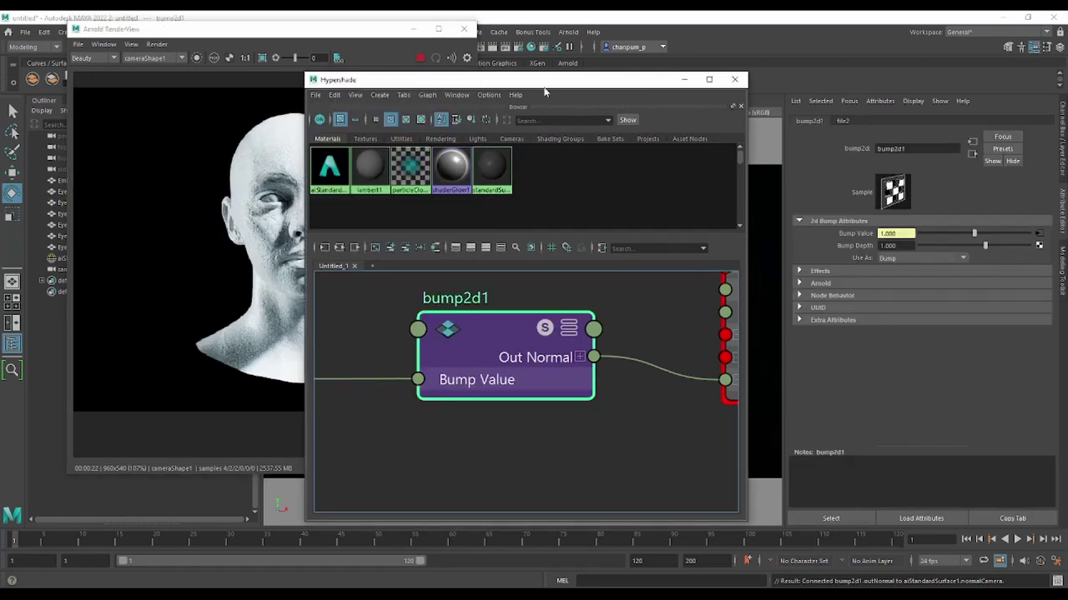
left_click_drag(576, 83, 567, 332)
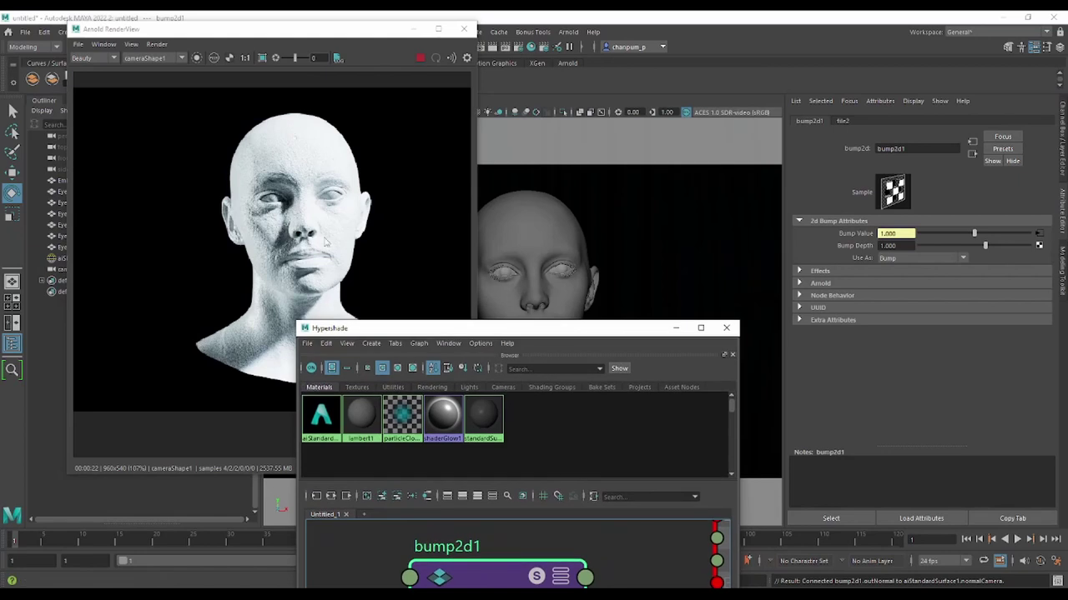
scroll(332, 221, "up", 5)
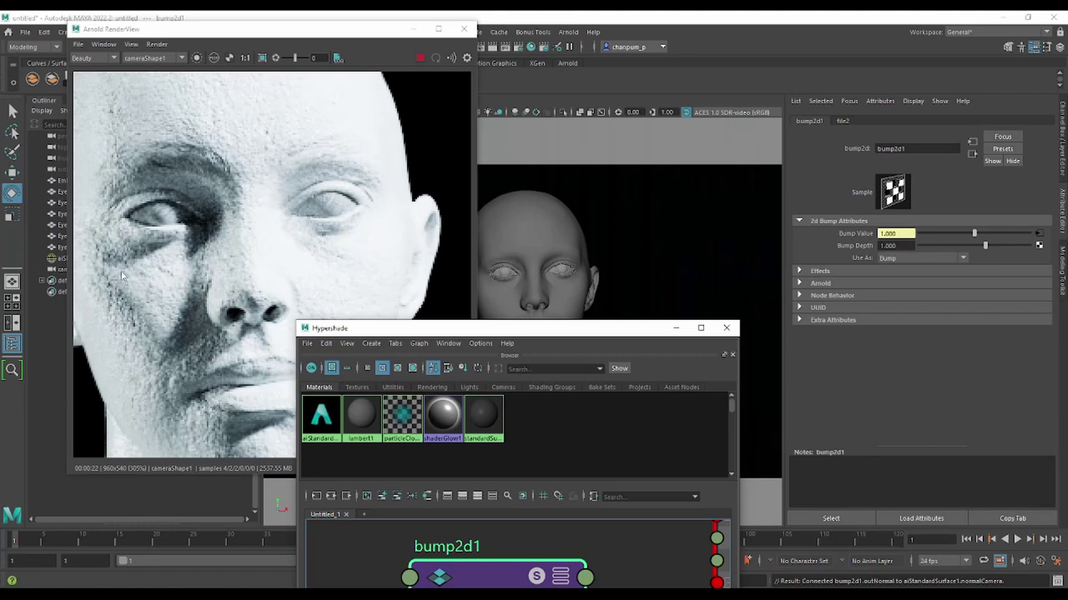
middle_click_drag(133, 300, 234, 233)
left_click(899, 245)
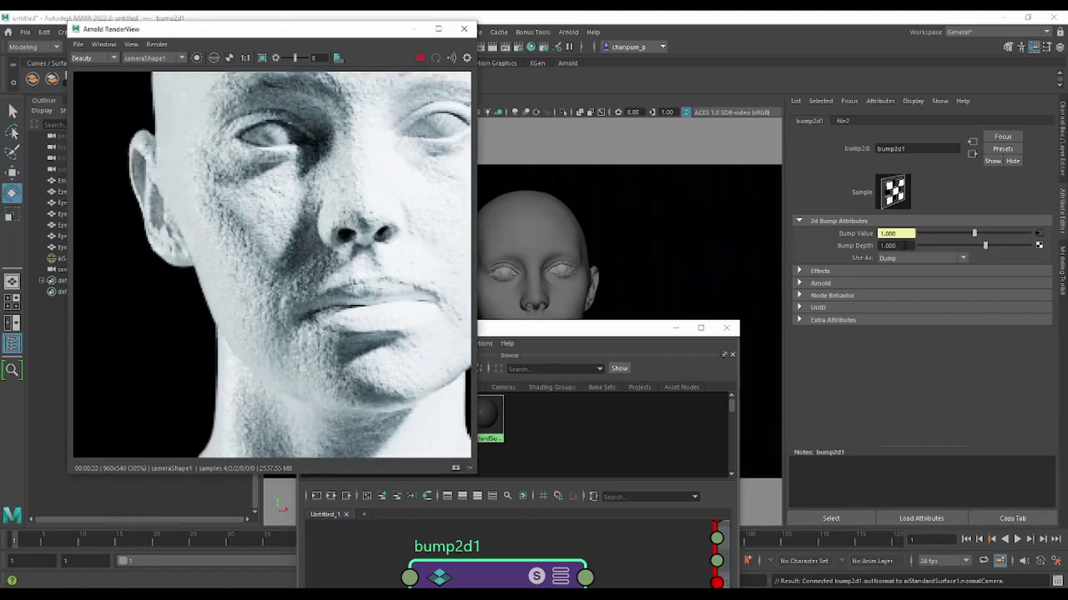
Set bump2d1 Bump Depth to 0.100 and orbit the render camera to inspect the head
type("0.")
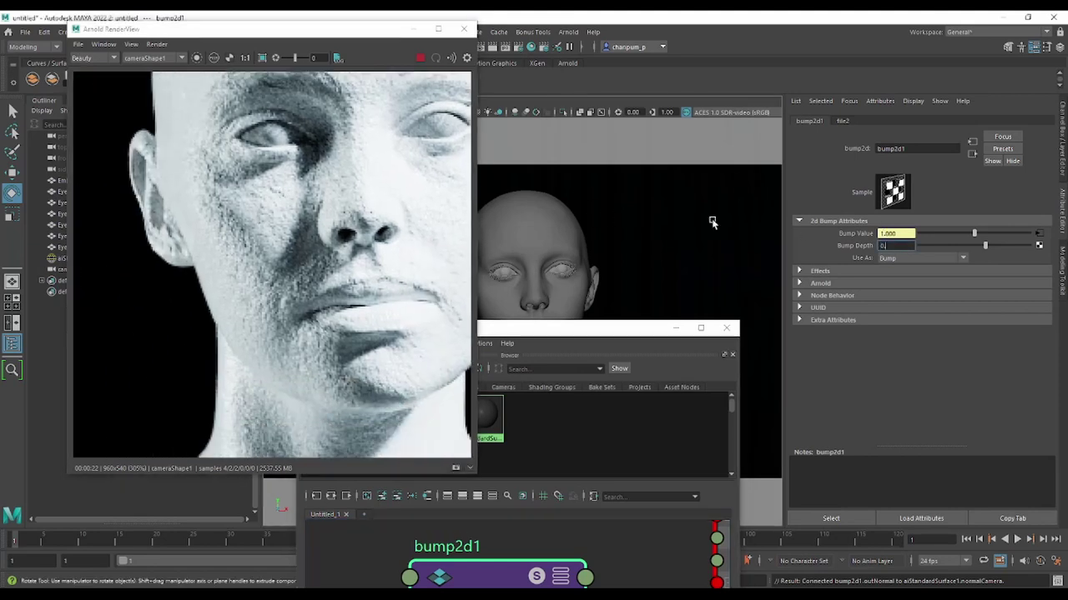
type("1")
key("Return")
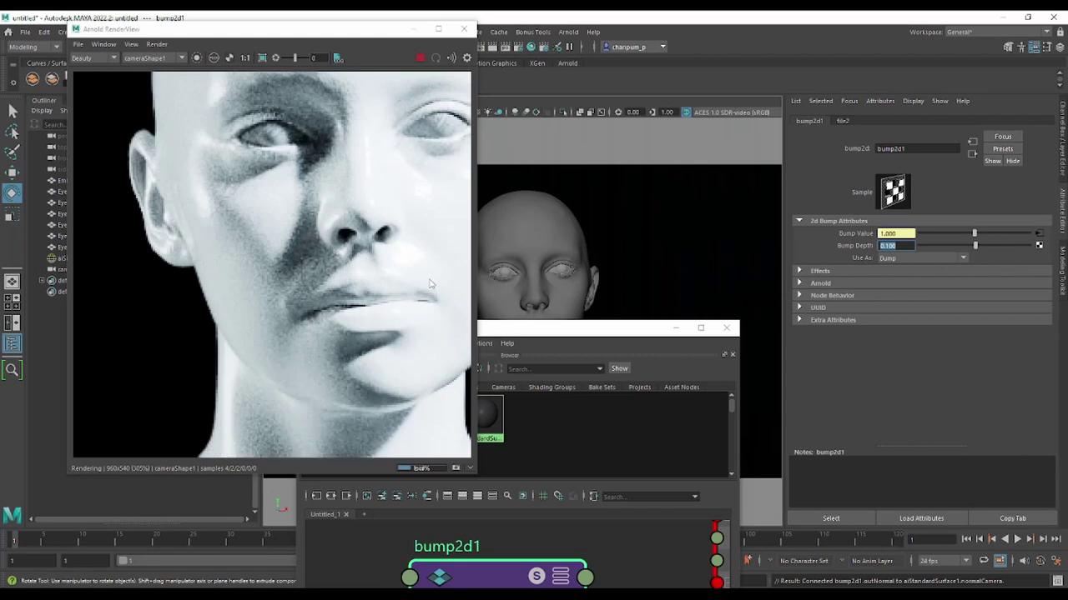
mouse_move(430, 284)
left_mouse_down("alt")
mouse_move(356, 242)
mouse_move(289, 262)
mouse_move(340, 181)
left_mouse_up("alt")
left_click_drag(379, 221, 336, 239, "alt")
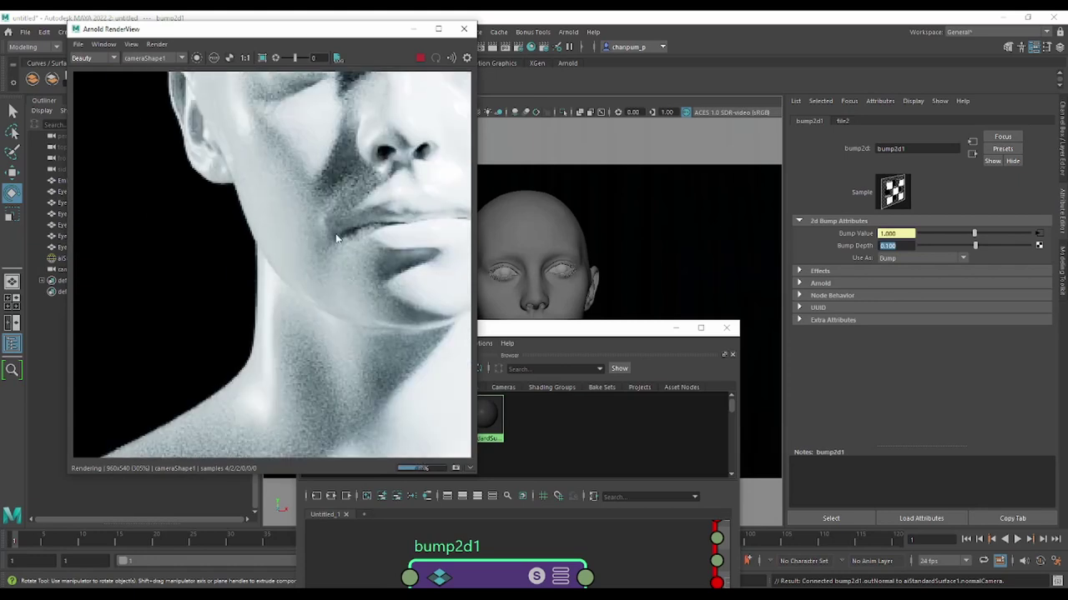
Raise Bump Depth to 0.350 and pan and zoom the render around the face and left eye
left_click(882, 246)
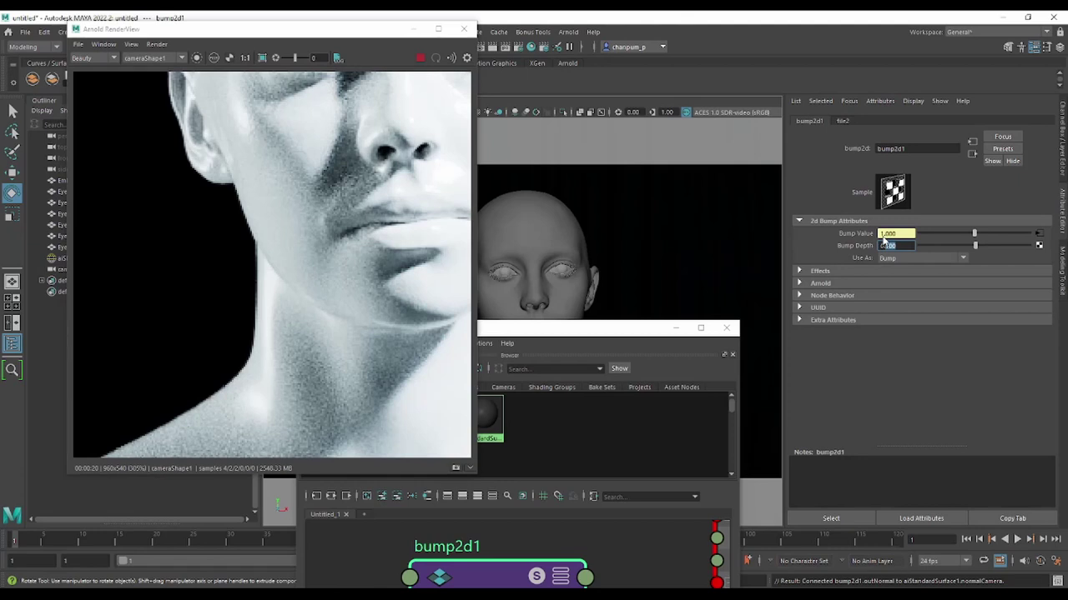
type("0.350")
key("Return")
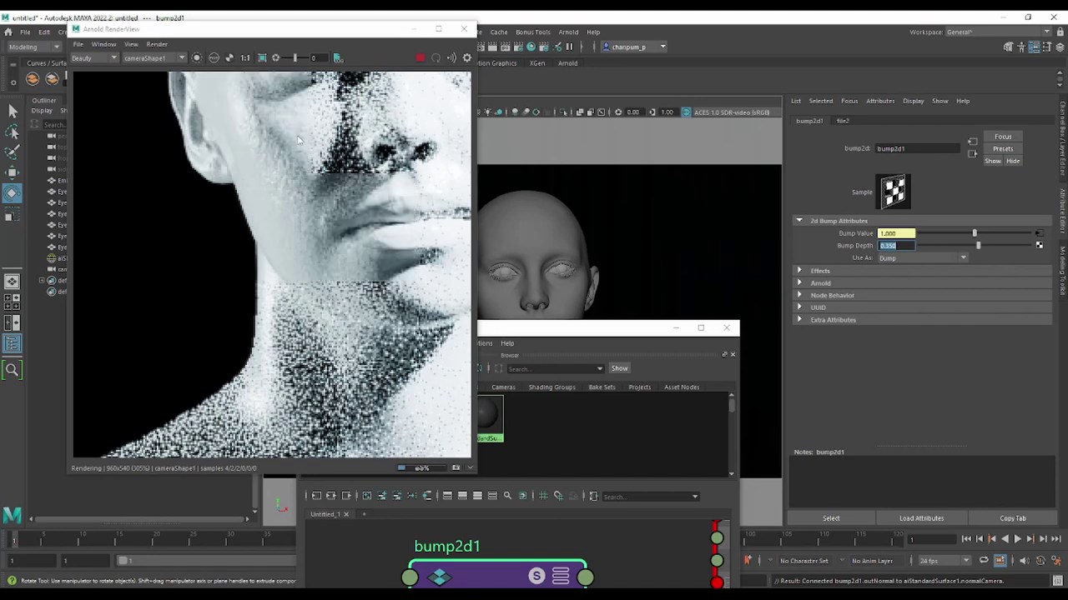
left_click(322, 214)
left_click_drag(317, 85, 316, 160)
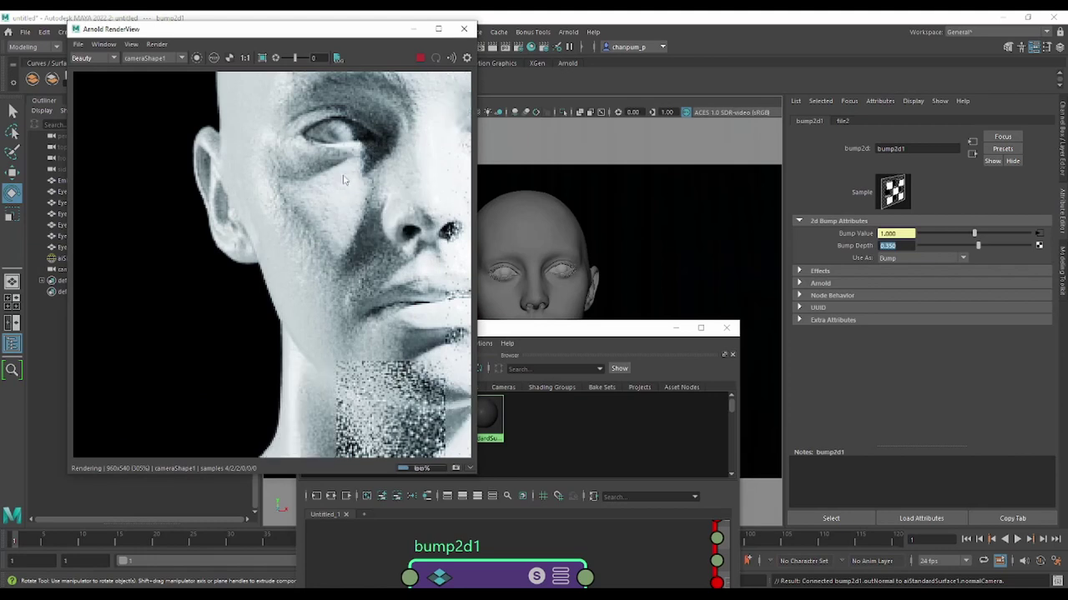
left_click_drag(322, 227, 202, 292)
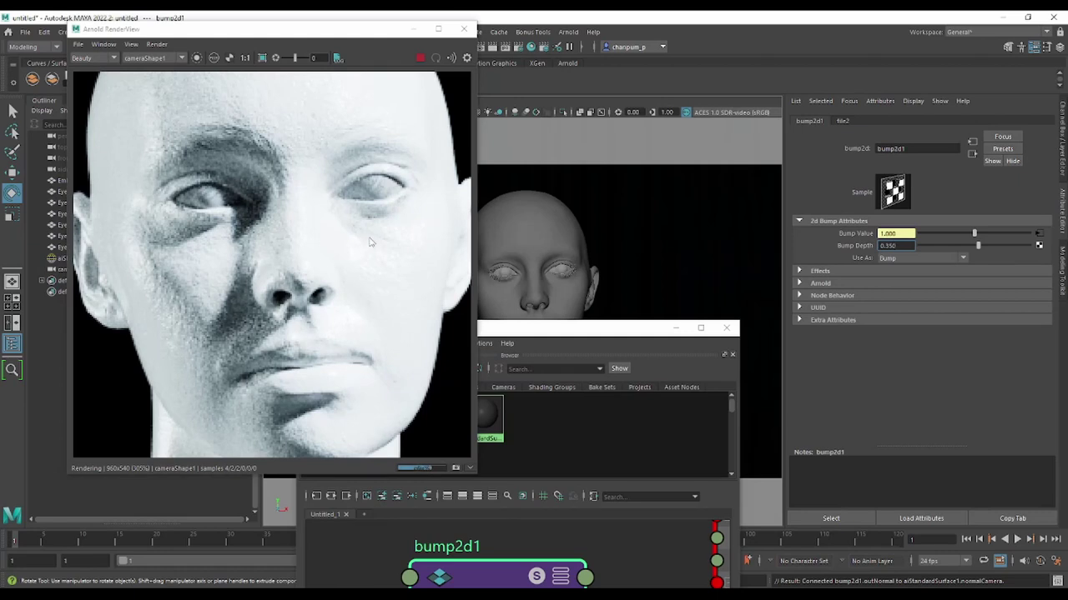
scroll(339, 220, "down", 2)
scroll(340, 220, "up", 3)
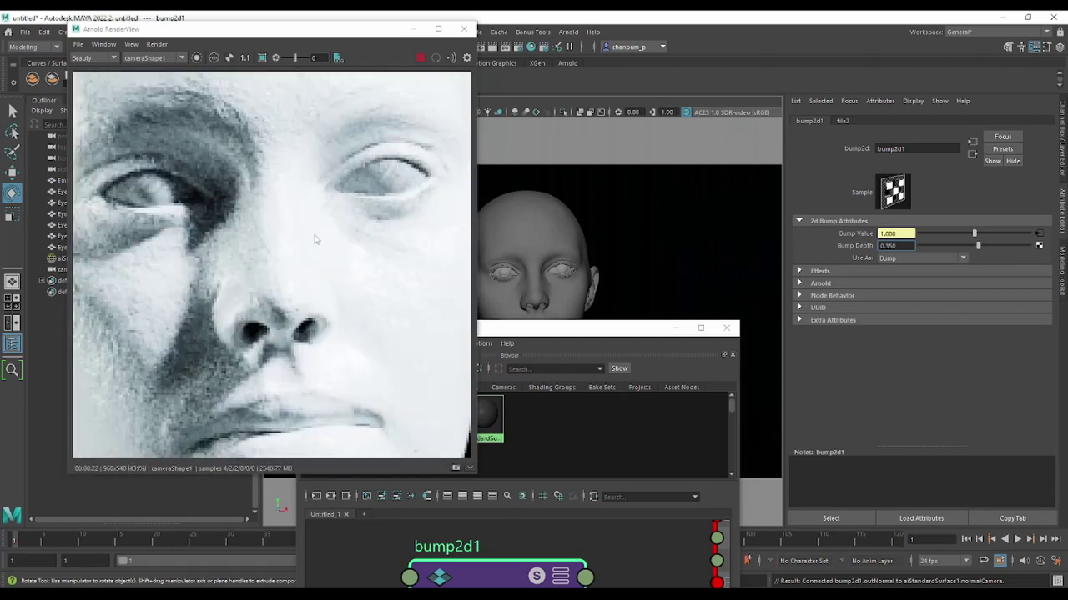
middle_click_drag(299, 241, 395, 243)
double_click(894, 245)
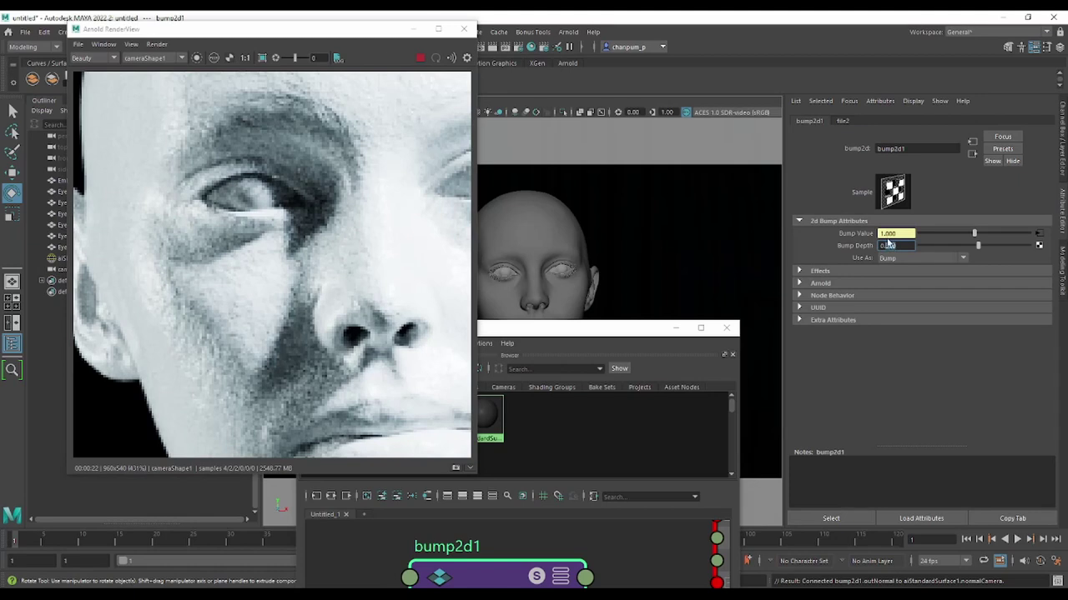
Re-apply Bump Depth (still 0.350) and review the re-rendered head close up and in full
type("3")
key("Return")
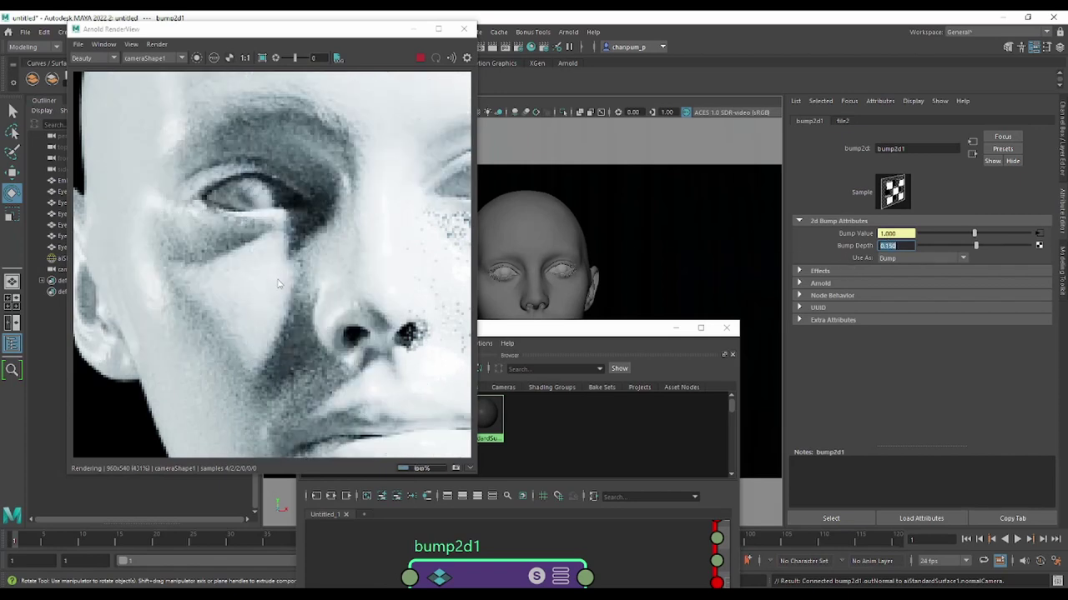
scroll(281, 284, "down", 4)
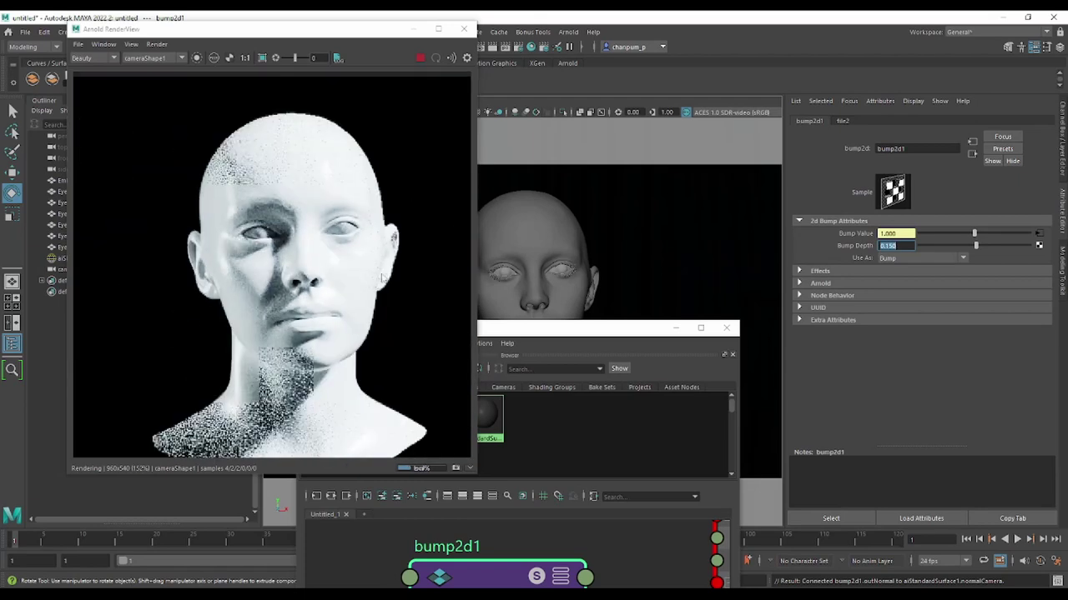
scroll(329, 275, "up", 4)
scroll(298, 194, "down", 1)
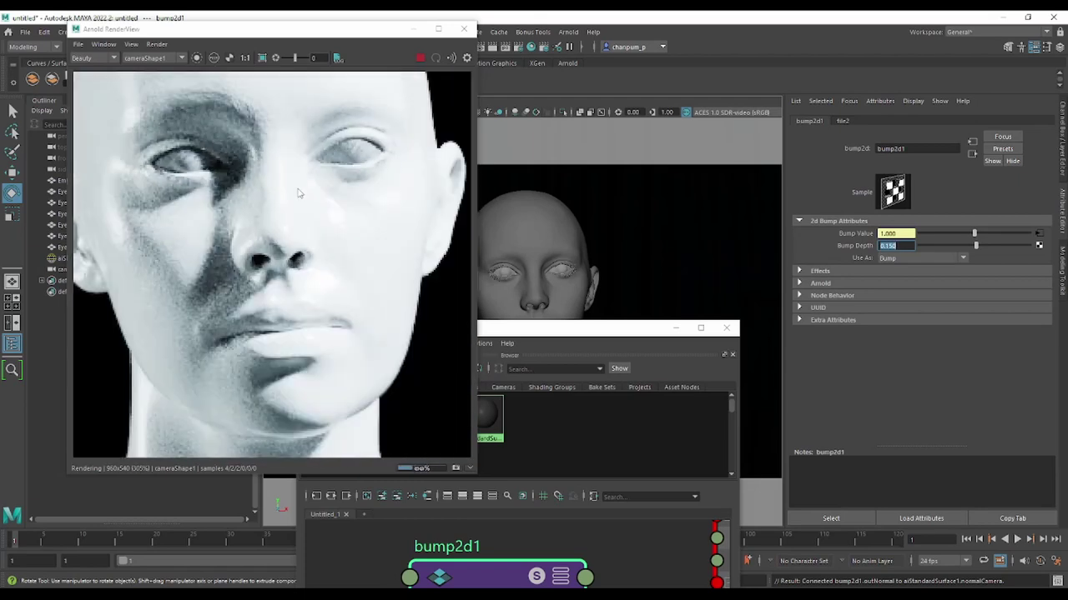
left_click(302, 217)
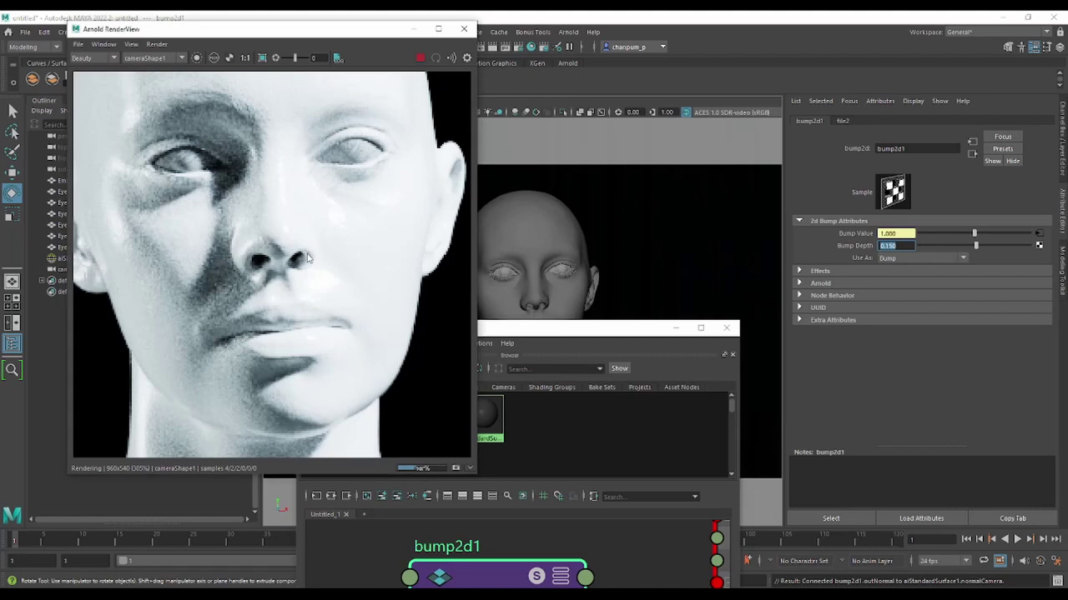
scroll(313, 230, "down", 2)
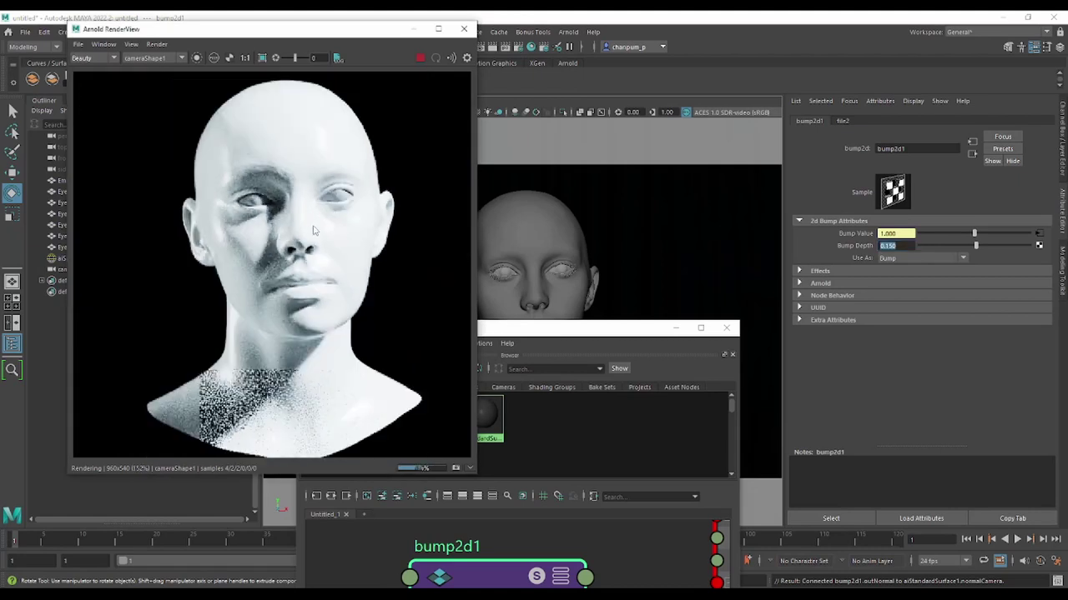
scroll(313, 231, "up", 1)
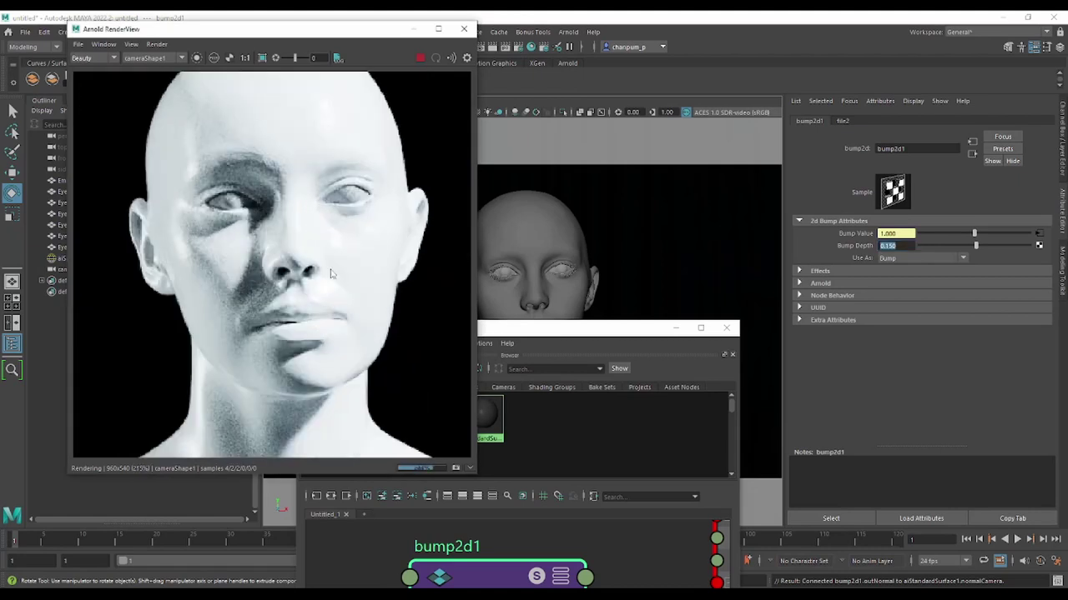
middle_click_drag(335, 278, 347, 239)
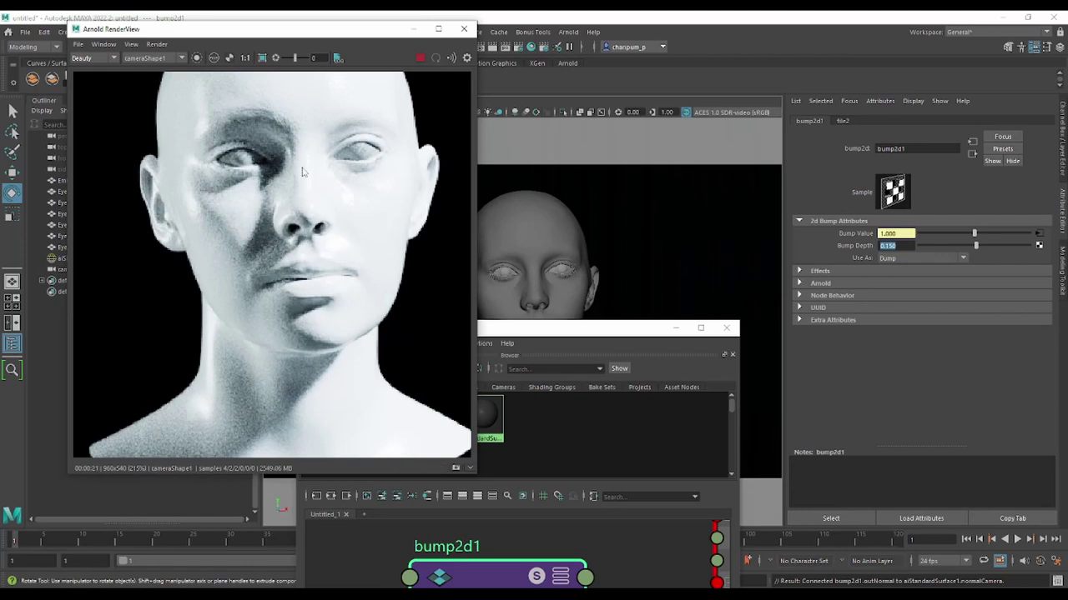
Show the snapshot strip and compare Snapshot_03 against the smooth Snapshot_01
left_click(469, 468)
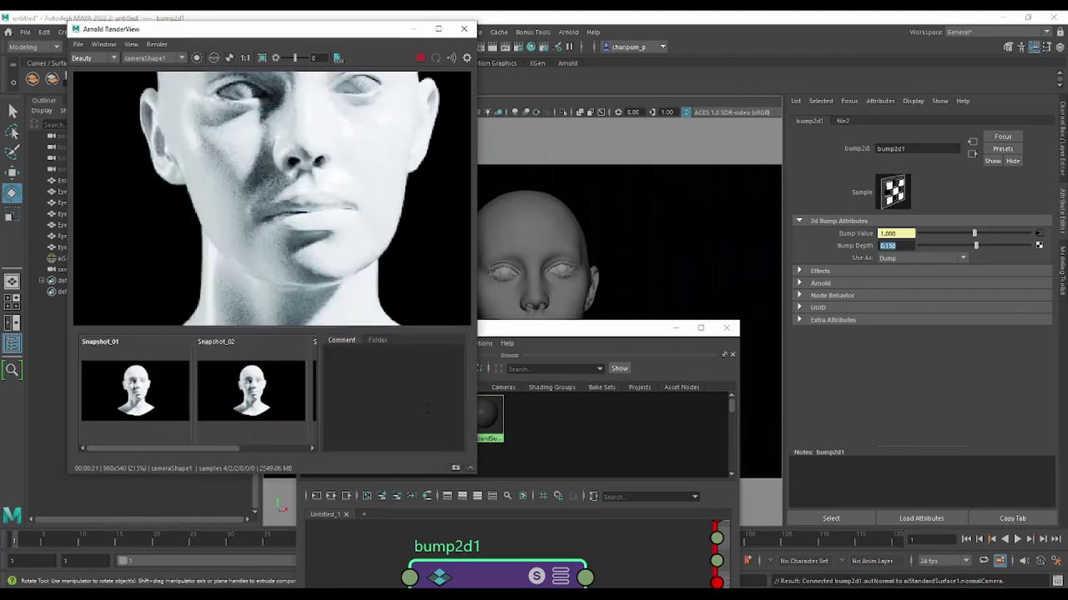
left_click_drag(200, 448, 292, 450)
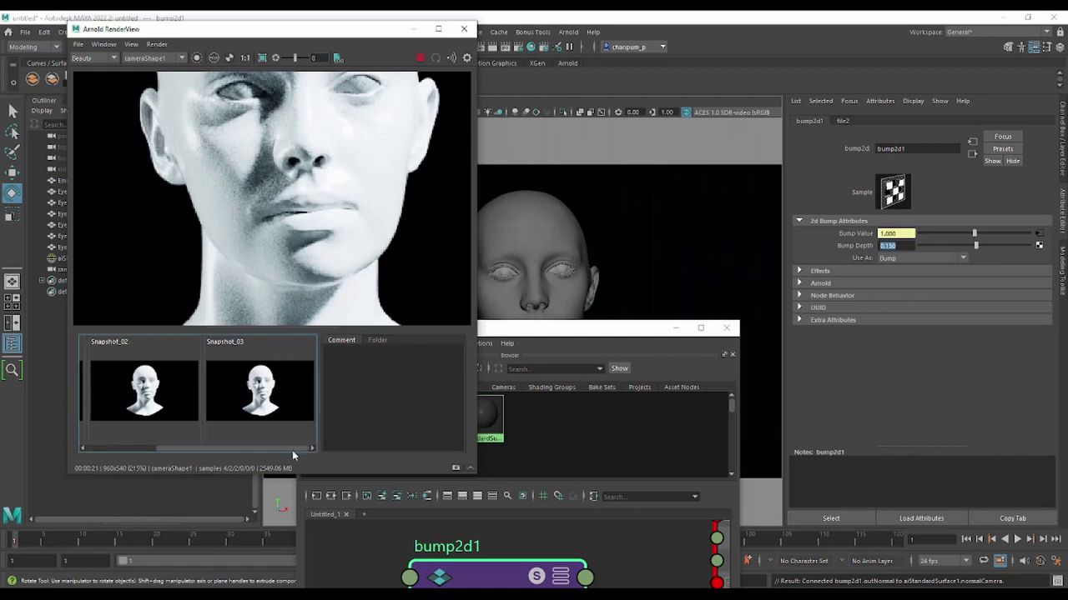
left_click(296, 399)
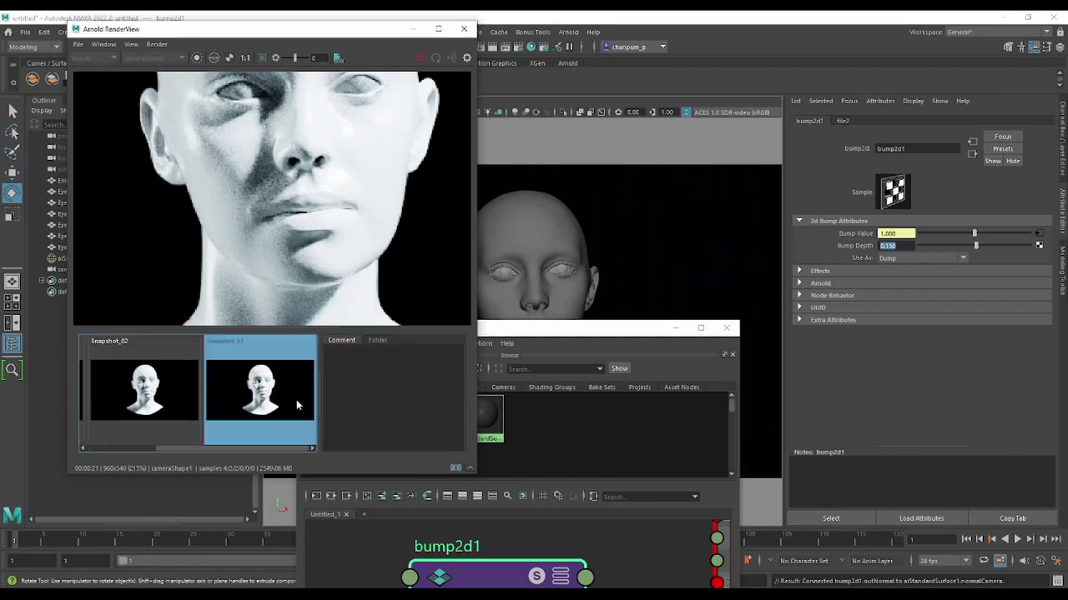
left_click_drag(196, 448, 125, 448)
left_click(125, 391)
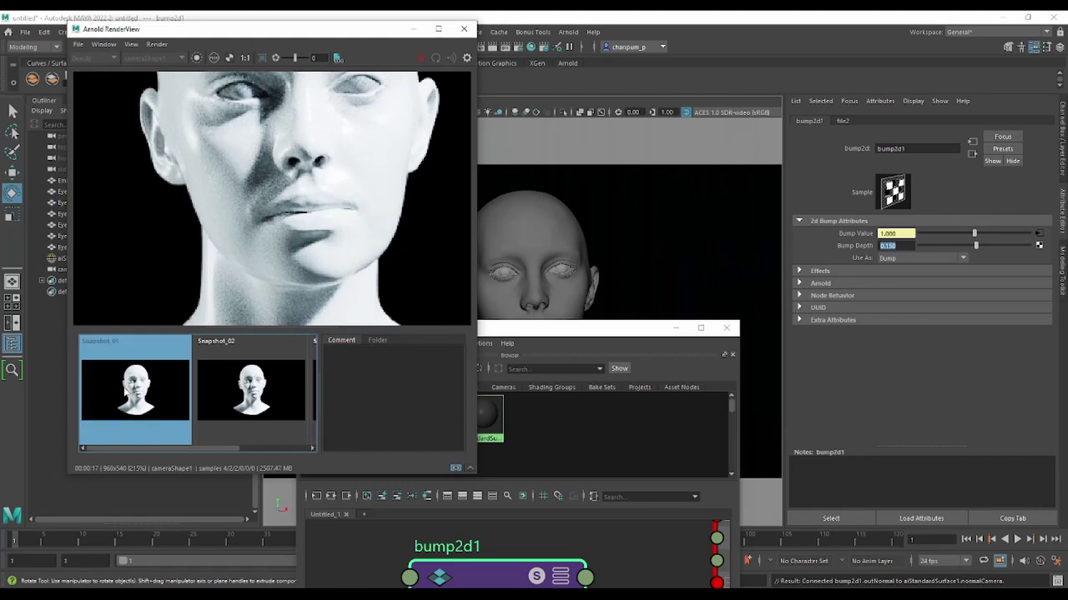
left_click_drag(220, 452, 256, 448)
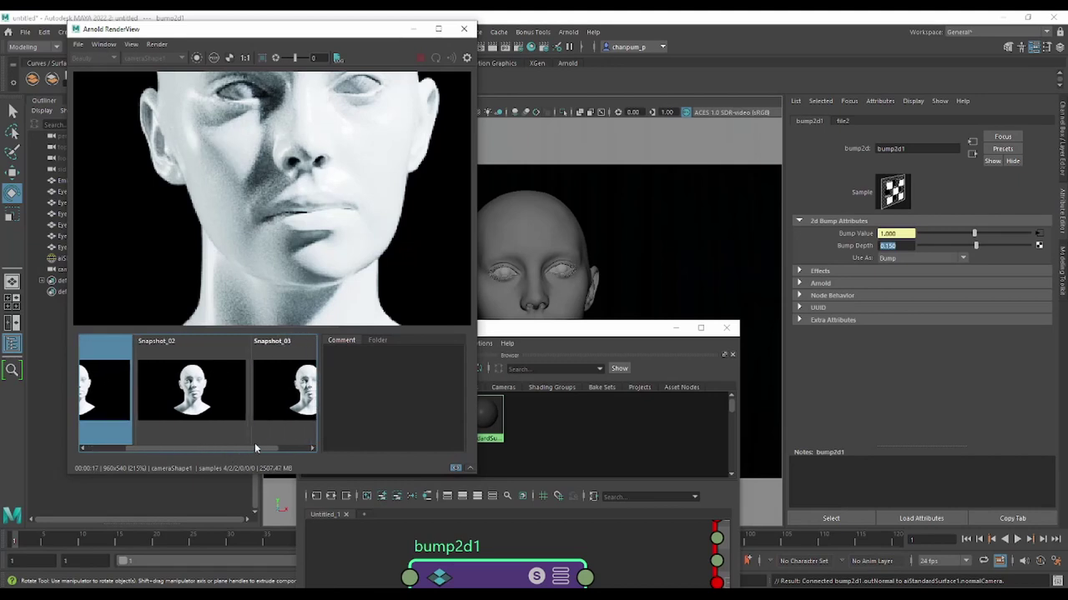
left_click(280, 409)
Keep flipping between Snapshot_01 and Snapshot_03 to compare the bump detail
mouse_move(189, 449)
left_mouse_down()
mouse_move(151, 451)
mouse_move(253, 449)
left_mouse_up()
left_click(138, 391)
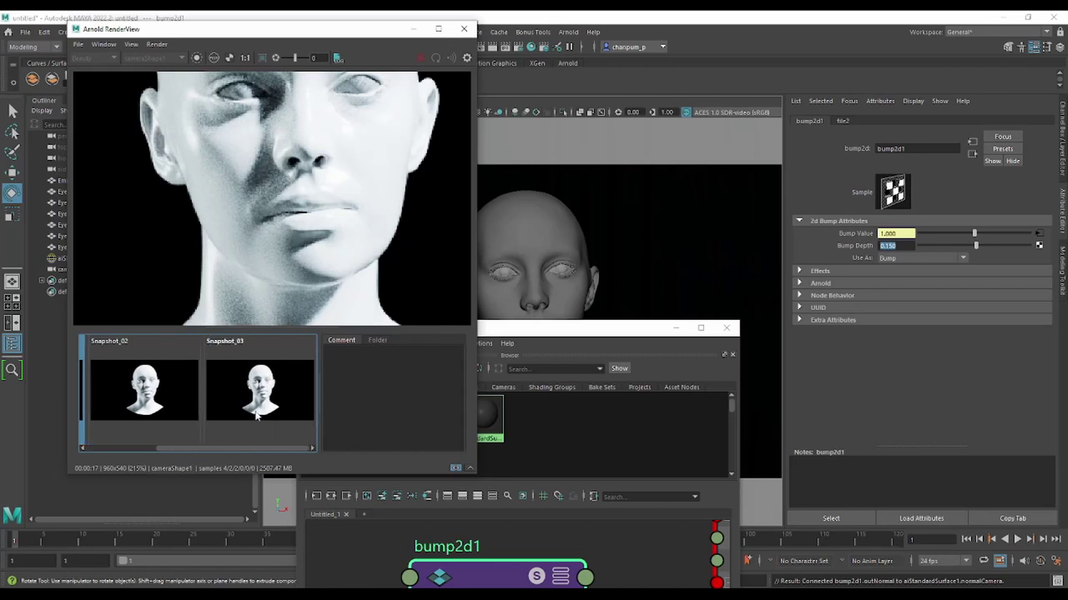
left_click(256, 417)
left_click_drag(169, 453, 125, 450)
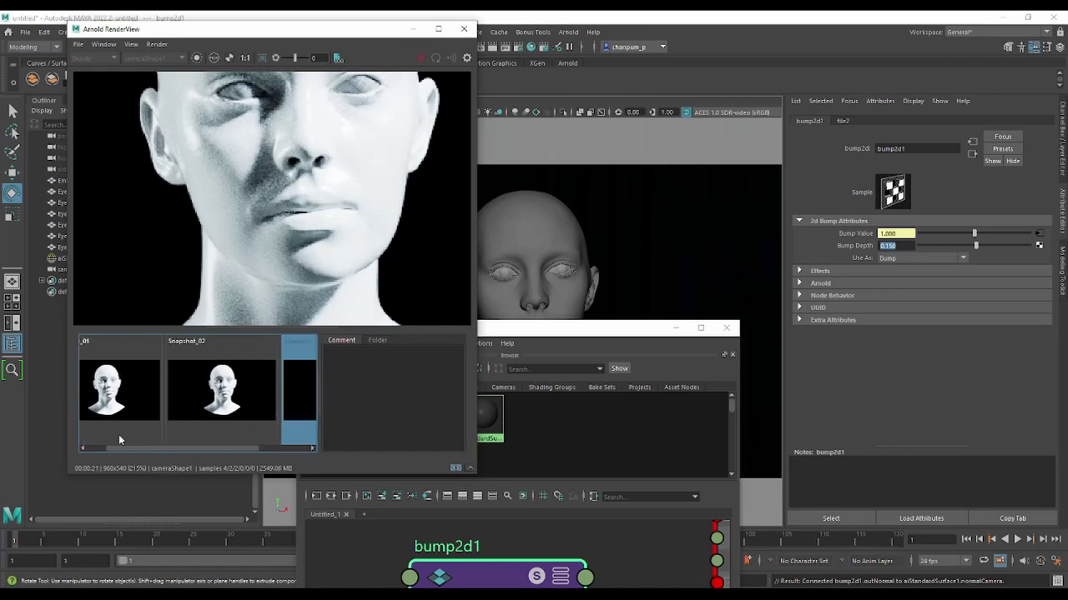
left_click(119, 417)
left_click_drag(221, 451, 292, 449)
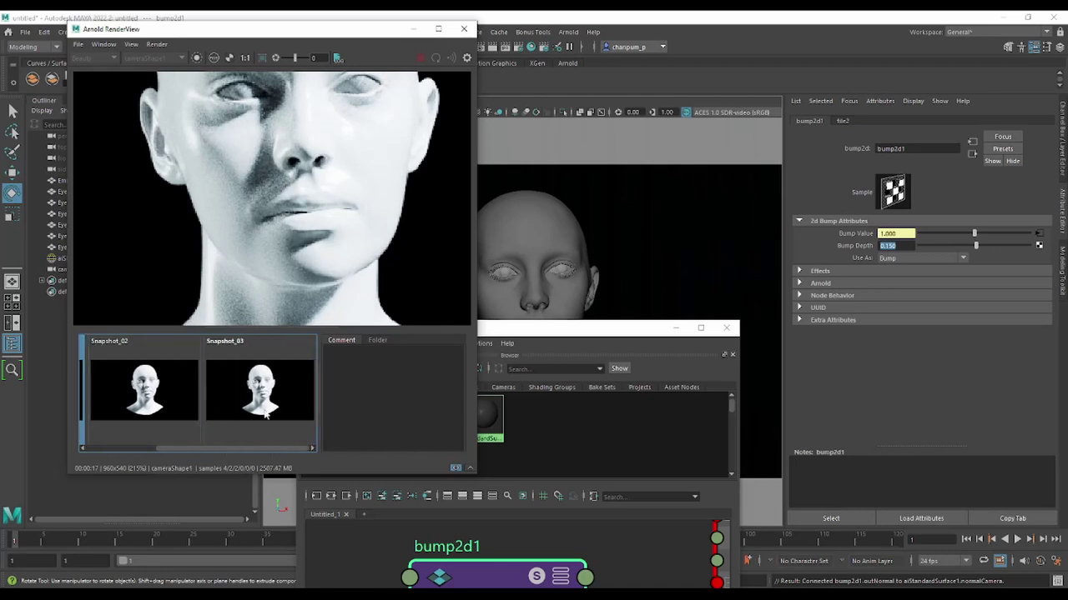
left_click(260, 392)
left_click_drag(195, 448, 126, 449)
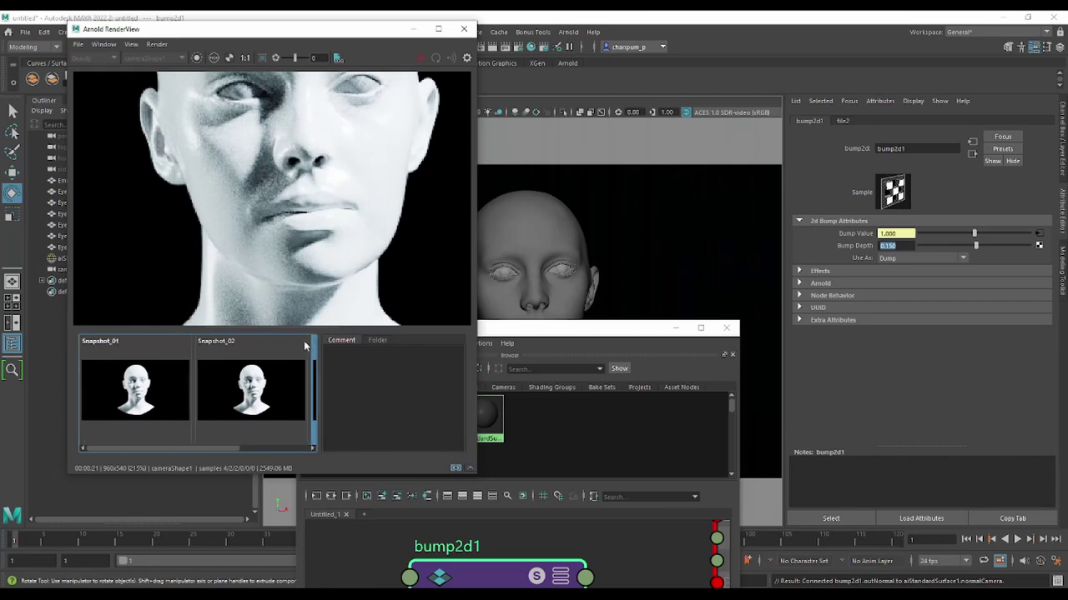
Select the head, set its shader base colour to black, and resume the interactive render
left_click(541, 256)
scroll(999, 271, "up", 3)
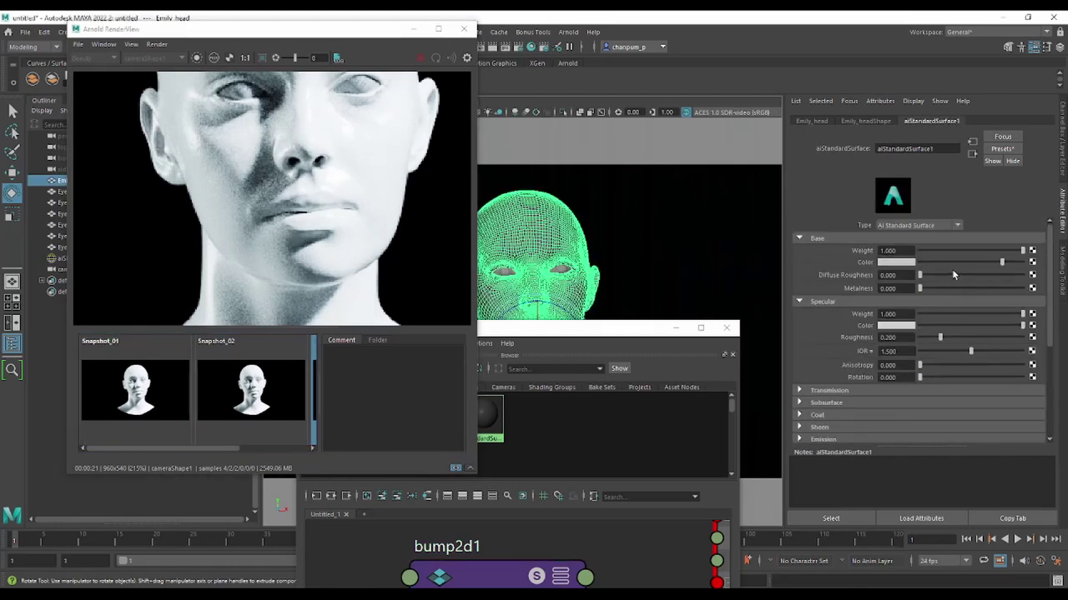
left_click_drag(962, 262, 916, 262)
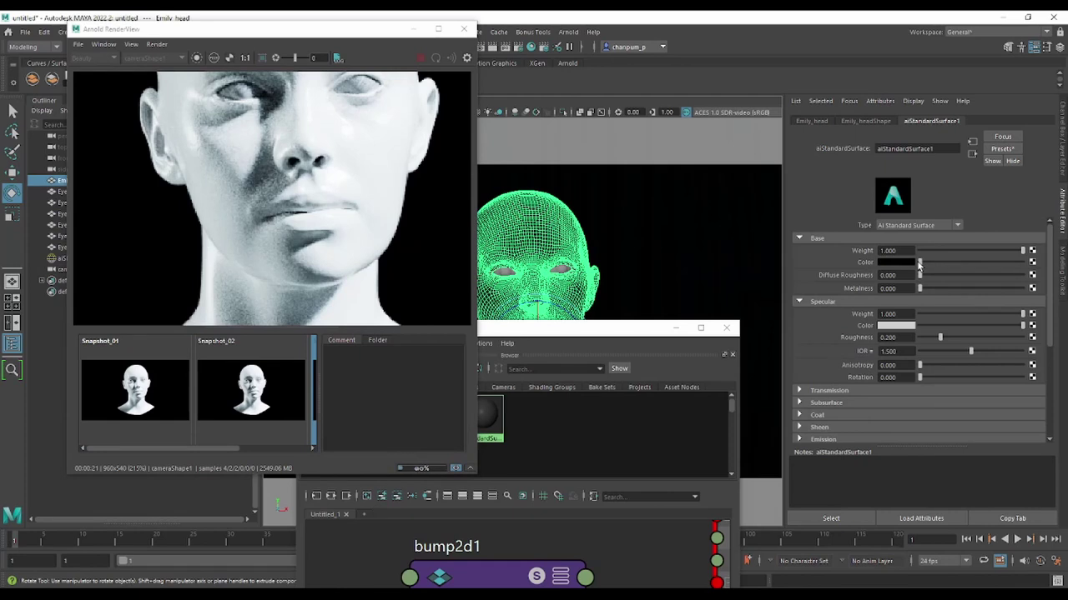
left_click(456, 470)
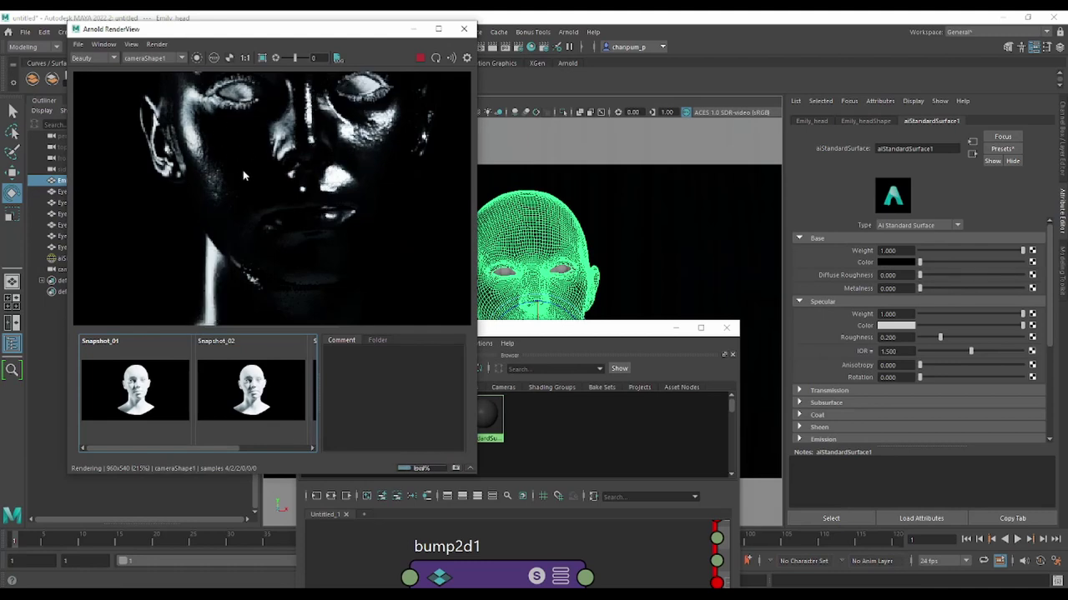
Adjust the head's base colour to a slightly darkened grey and inspect the finished render
scroll(244, 178, "down", 3)
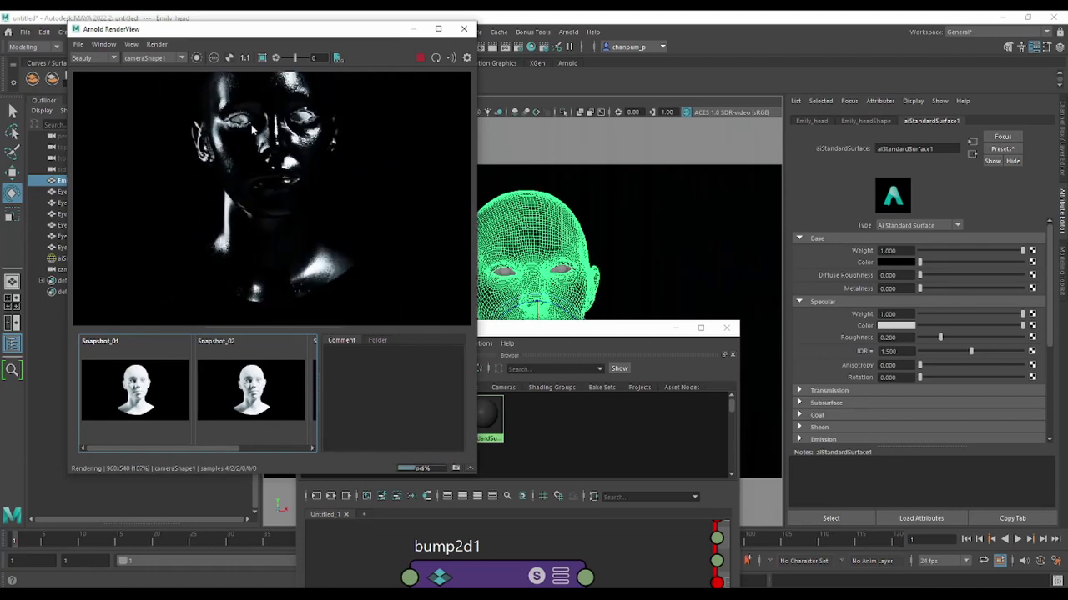
scroll(260, 92, "up", 2)
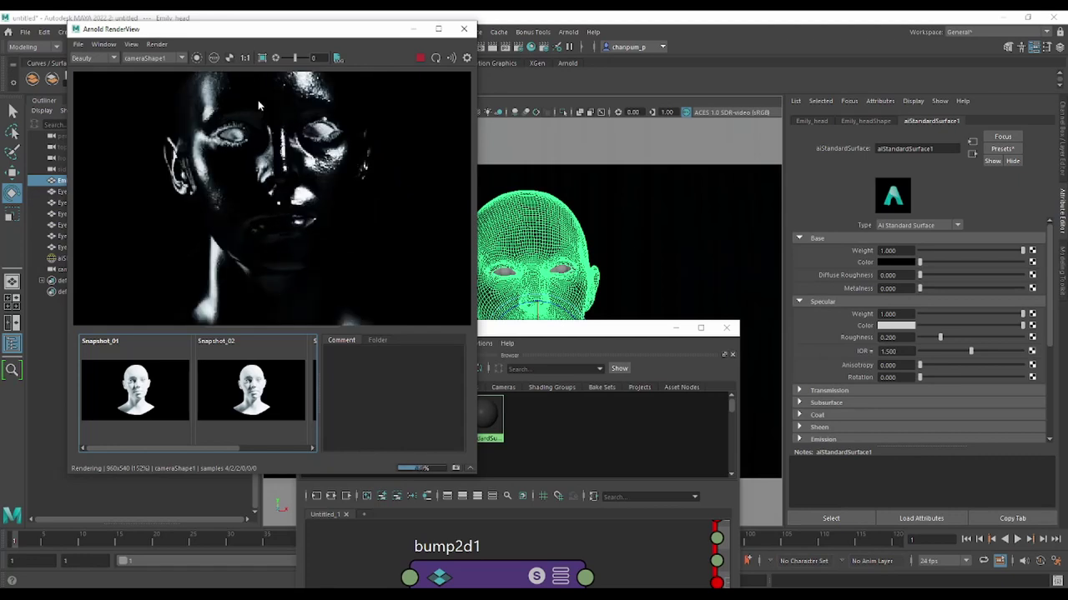
middle_click_drag(239, 118, 251, 140)
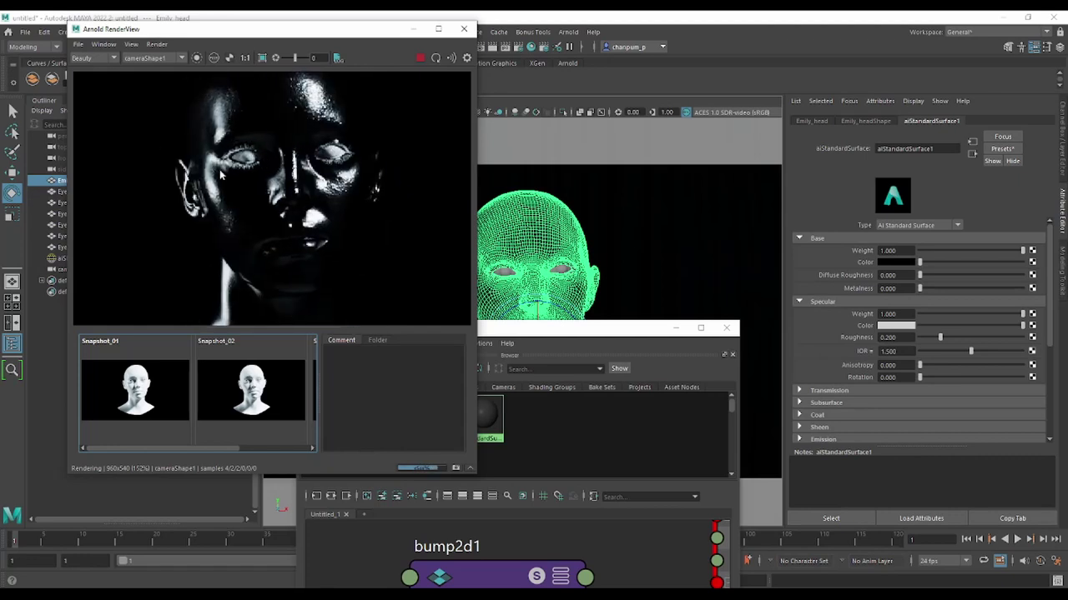
left_click_drag(933, 261, 929, 264)
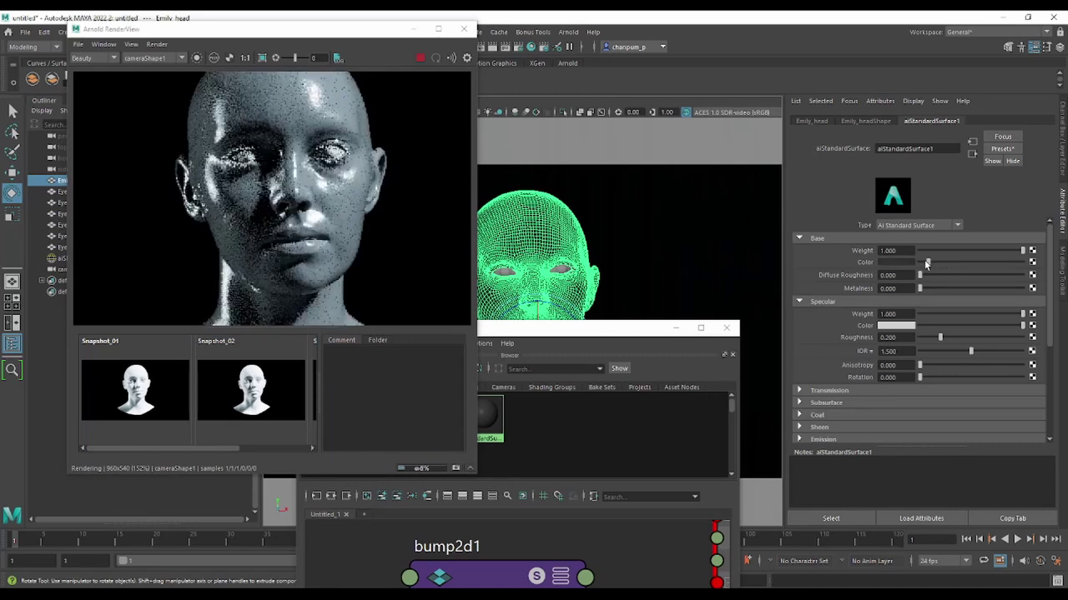
left_click_drag(918, 260, 925, 261)
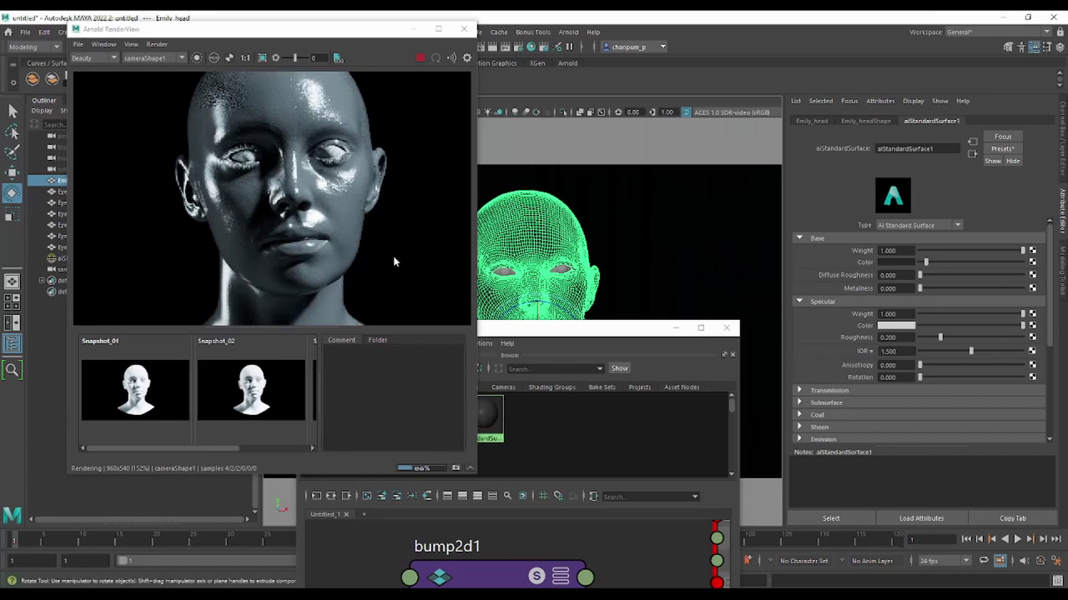
scroll(393, 258, "down", 3)
scroll(392, 259, "up", 3)
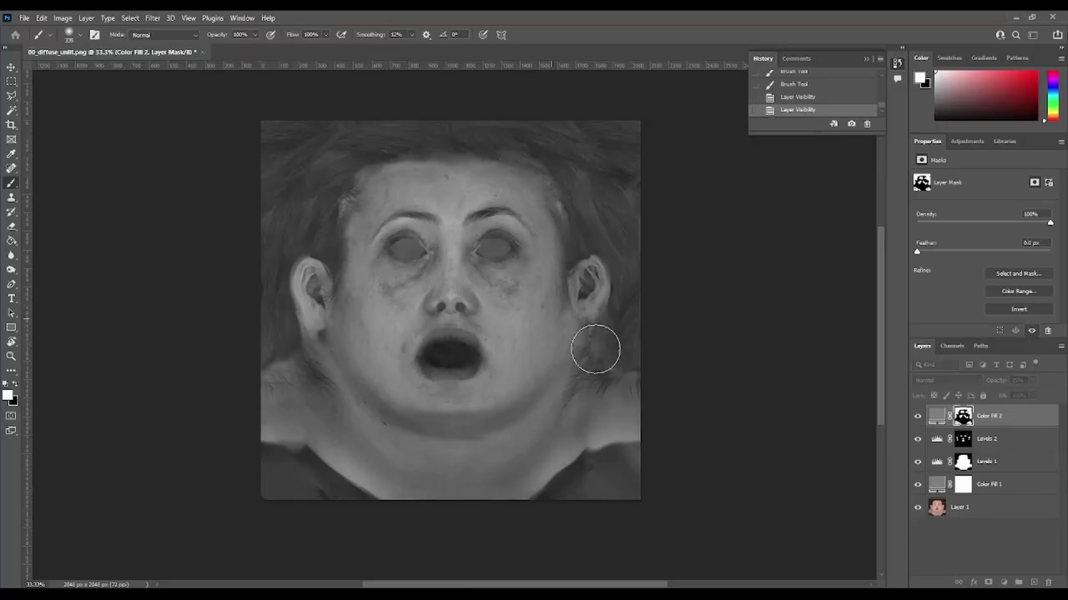
Toggle the Color Fill 1/2 and Levels 1/2 layers off and on, then close without saving
left_click_drag(918, 416, 916, 487)
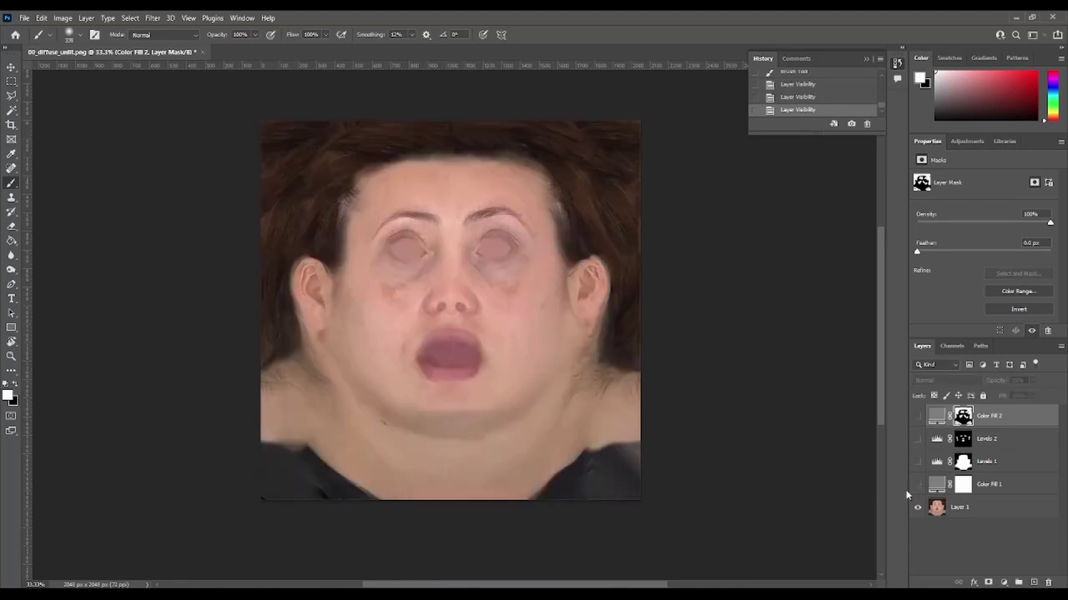
left_click(918, 485)
left_click(917, 462)
left_click(918, 439)
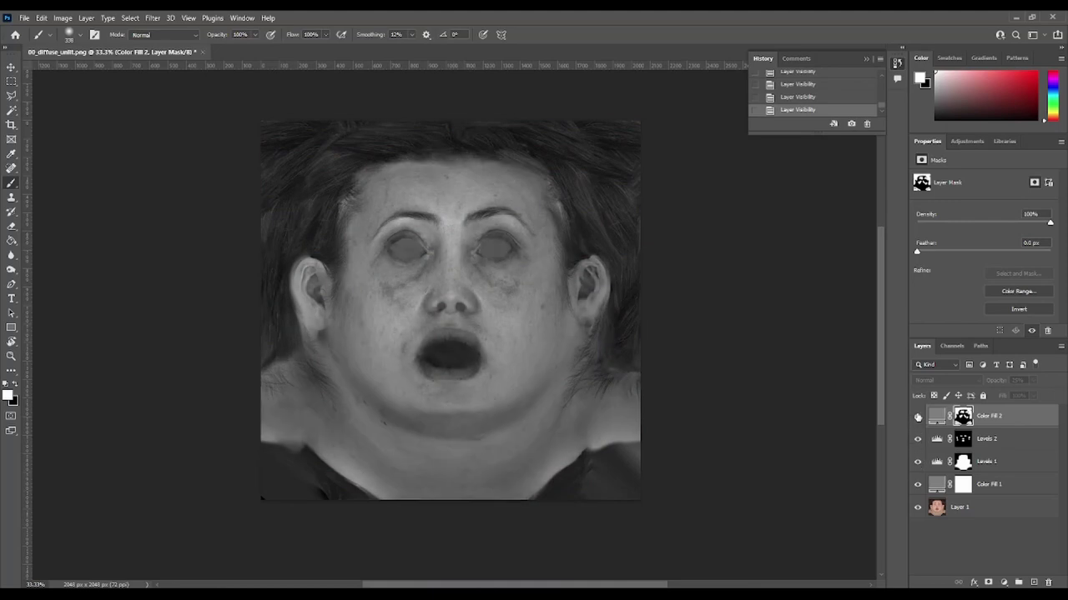
left_click(918, 416)
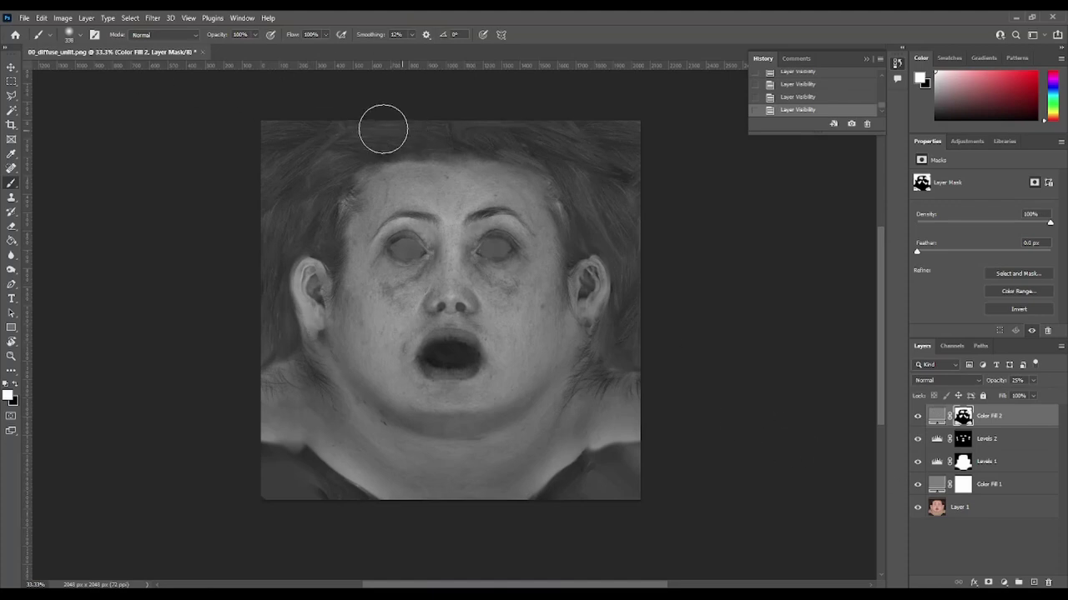
left_click(204, 55)
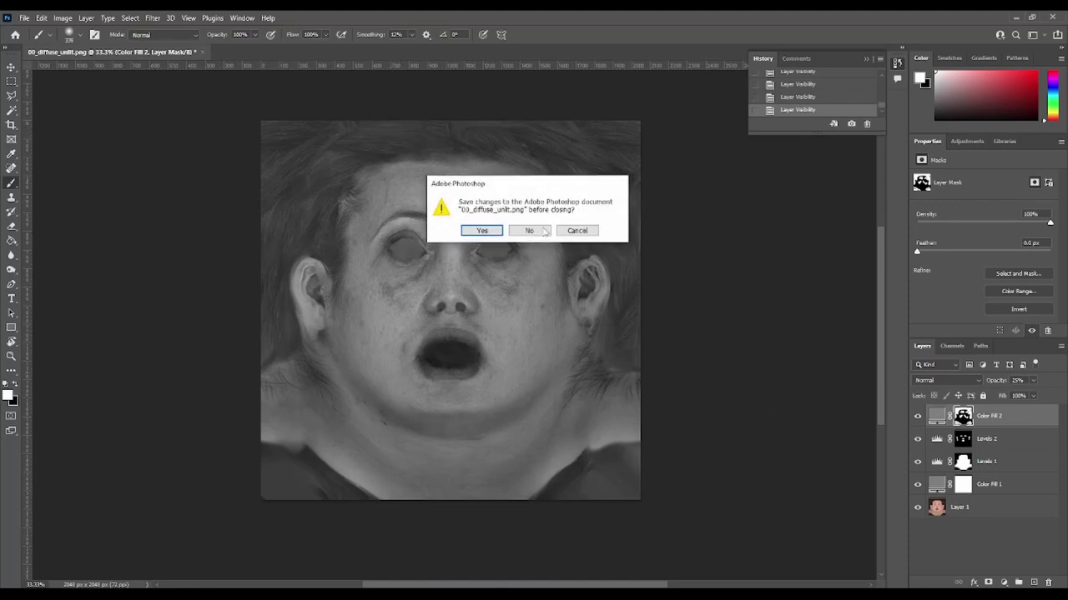
left_click(542, 231)
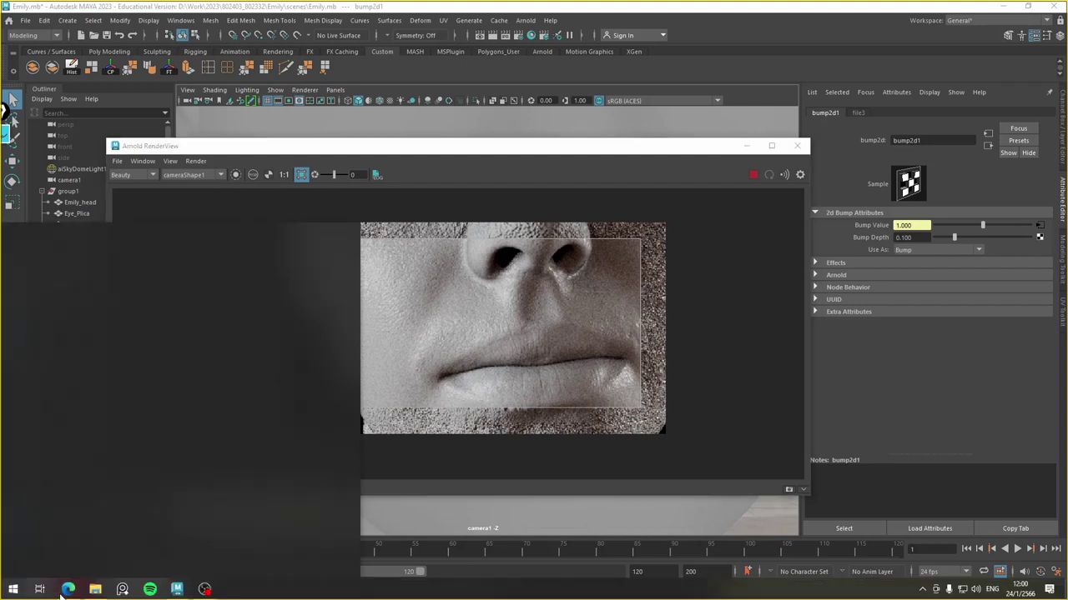
Bring up the taskbar to switch to the browser's displacement maps article
key("super")
Search the web for xnormal, browse the official xNormal download page, then minimize Edge
left_click(75, 559)
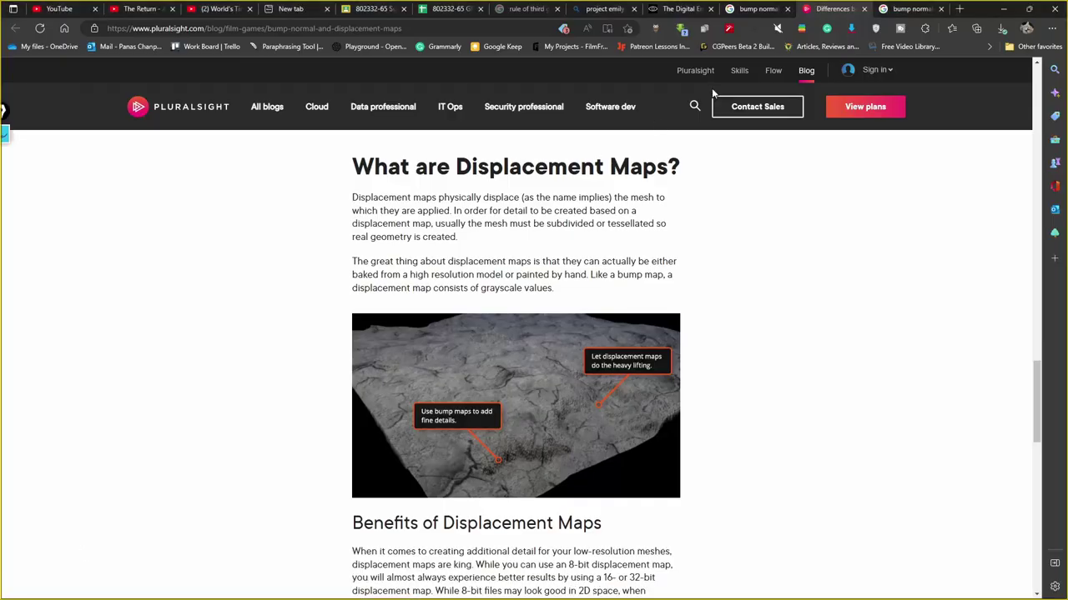
left_click(961, 9)
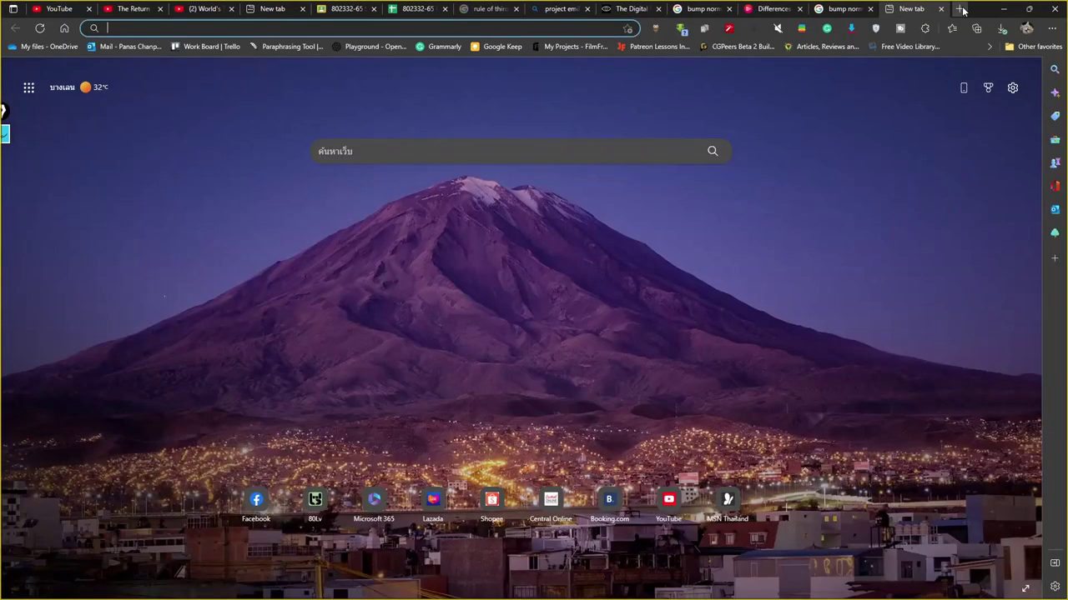
type("xnormal")
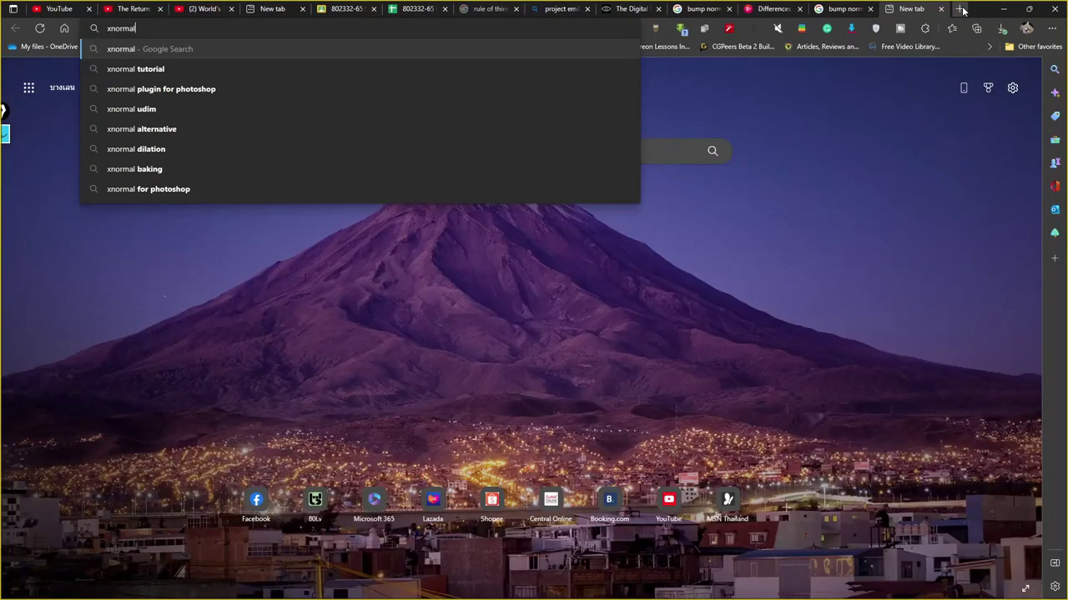
key("Return")
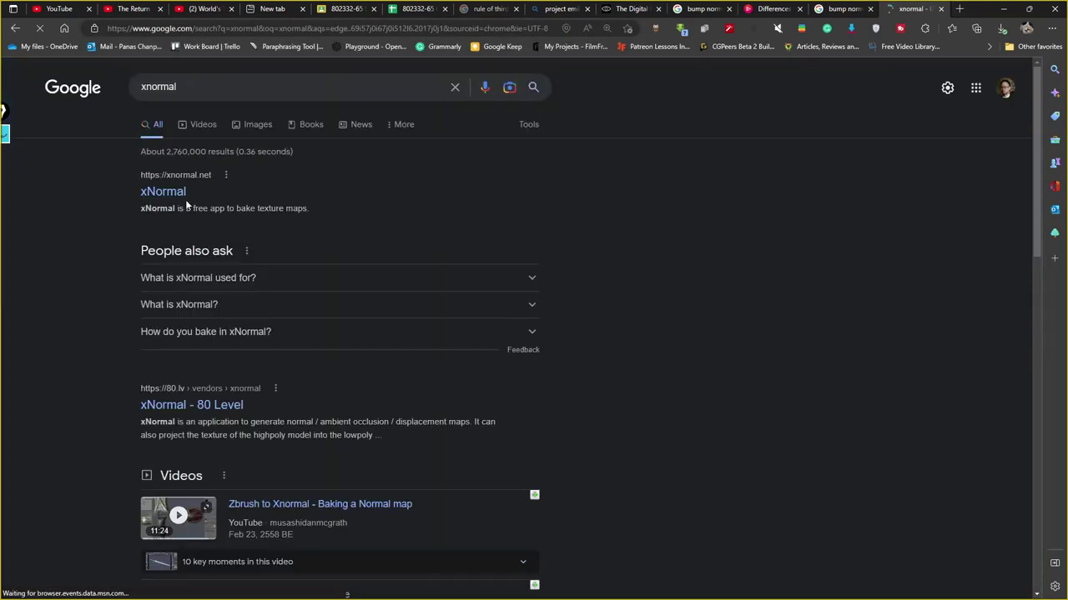
left_click(150, 192)
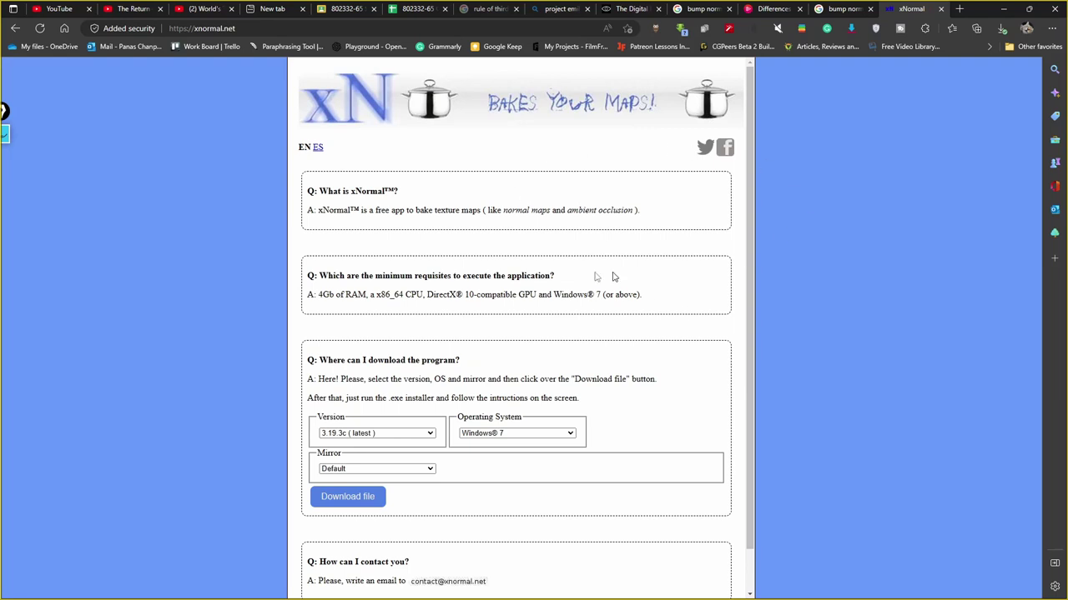
scroll(601, 342, "down", 1)
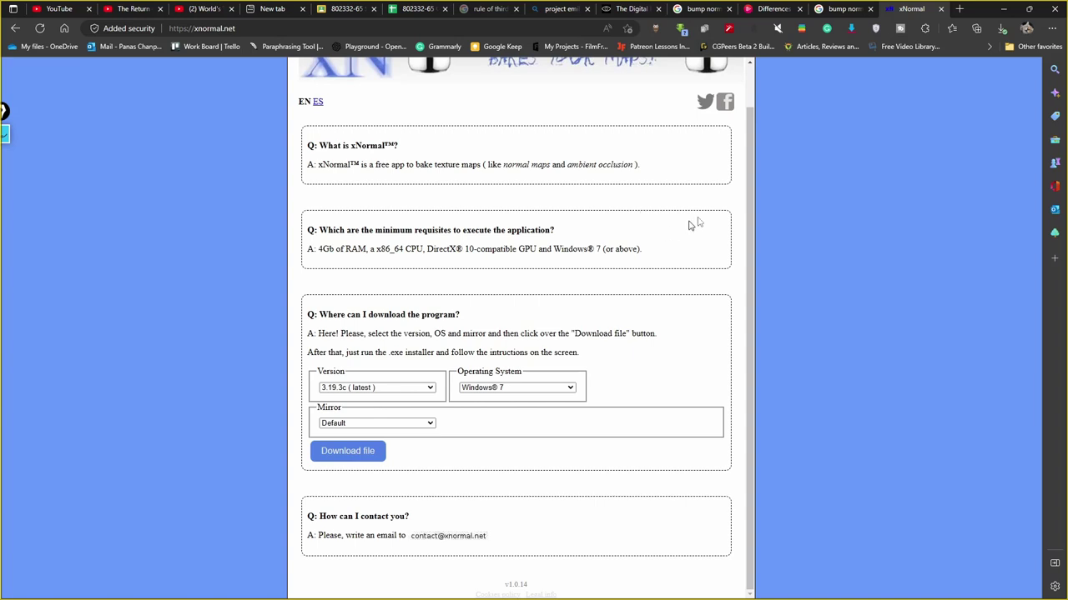
left_click(1005, 13)
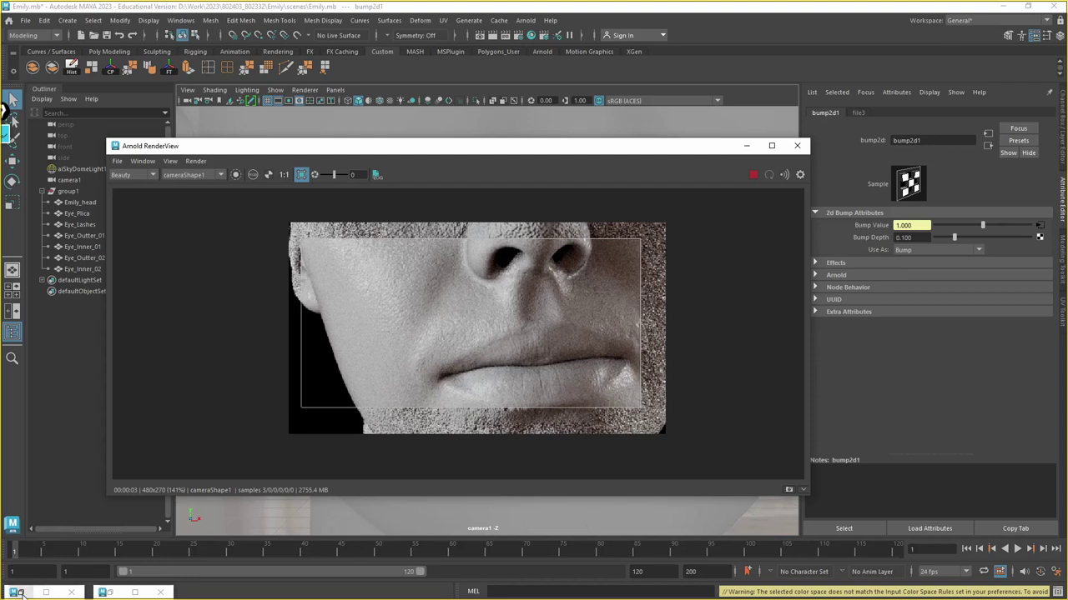
Reopen Render Settings, launch Substance 3D Painter via Start search 'sub', and select Emily_head
left_click(46, 592)
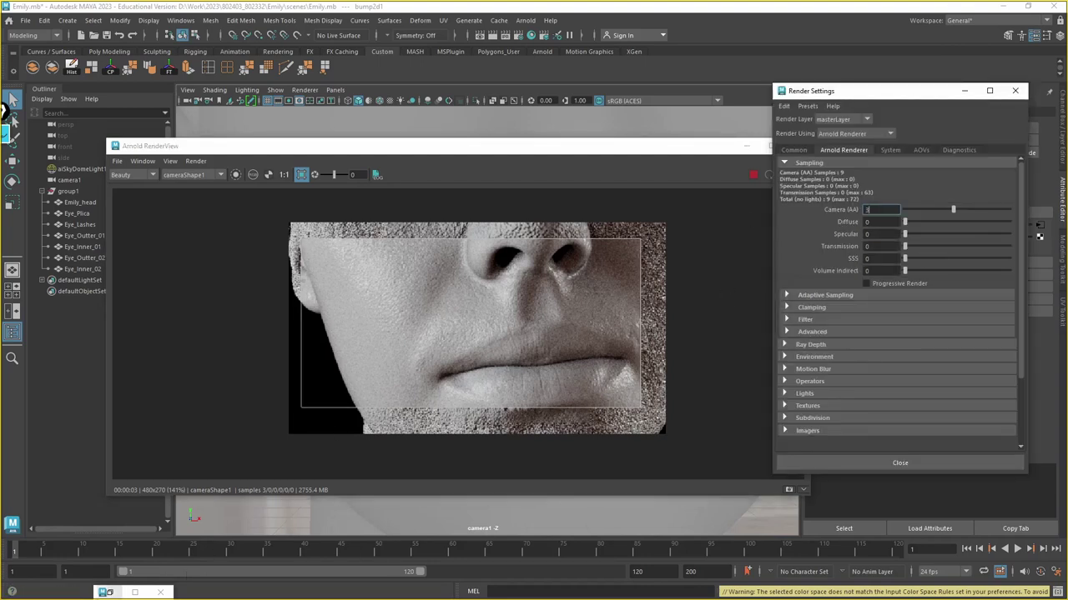
left_click(13, 589)
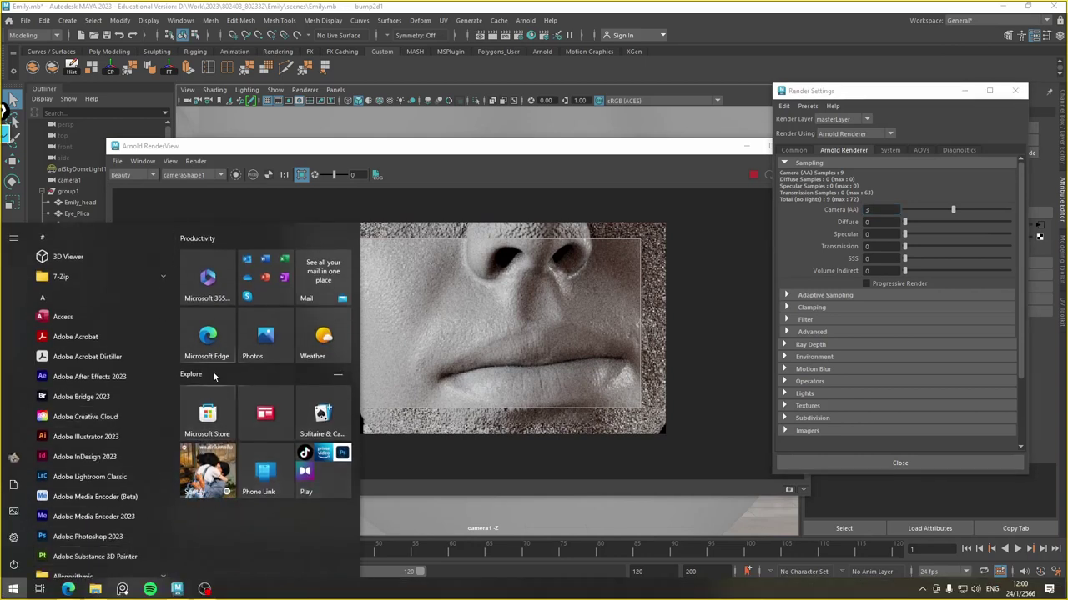
type("sub")
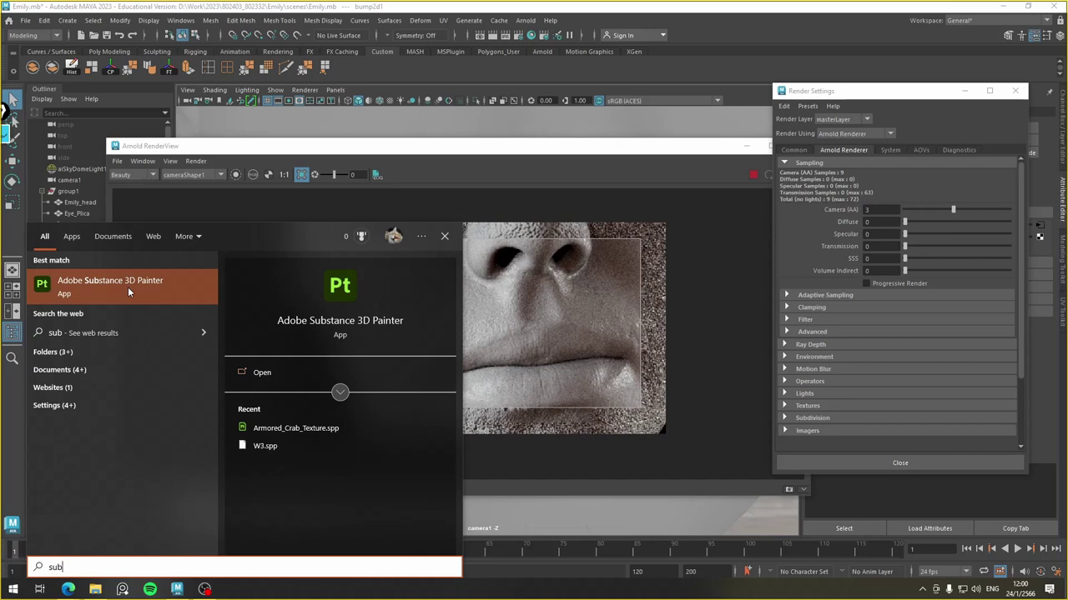
left_click(128, 287)
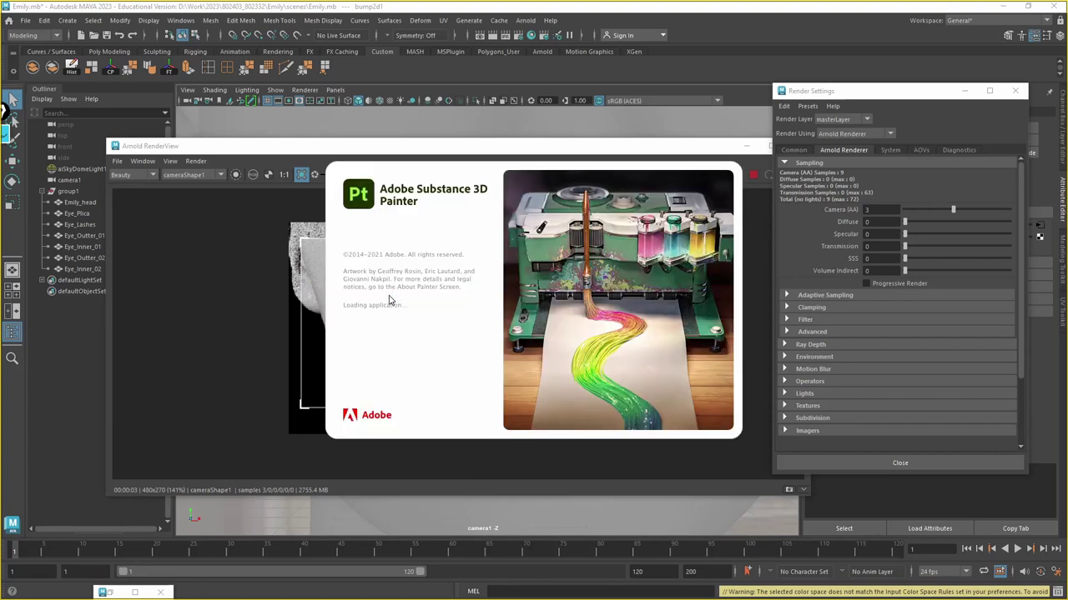
left_click(70, 204)
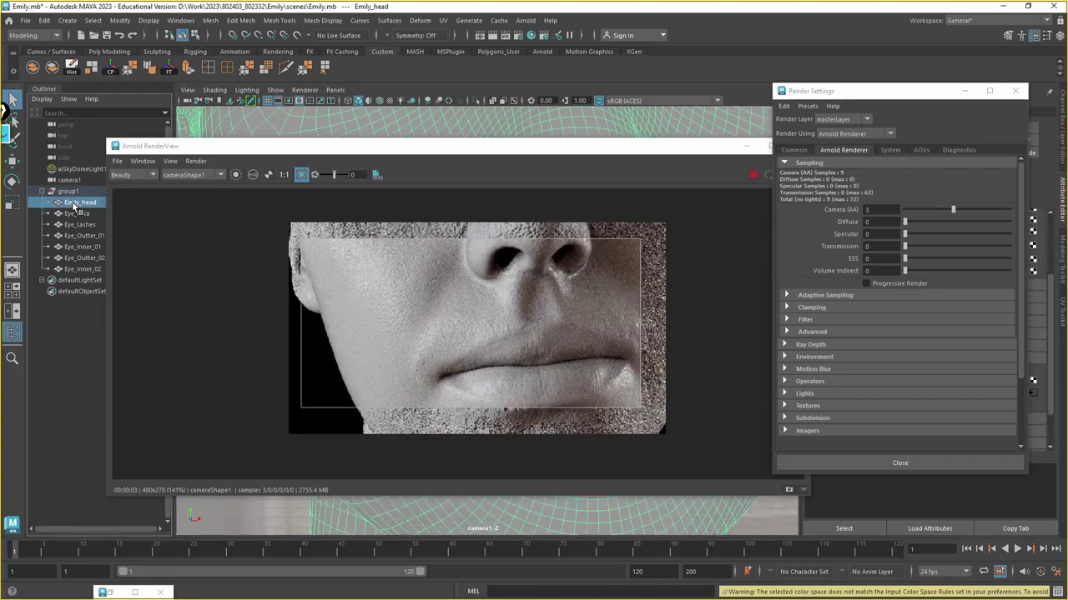
Export only the selected Emily_head mesh as Skin.obj in the Emily scenes folder
left_click(26, 20)
left_click(112, 169)
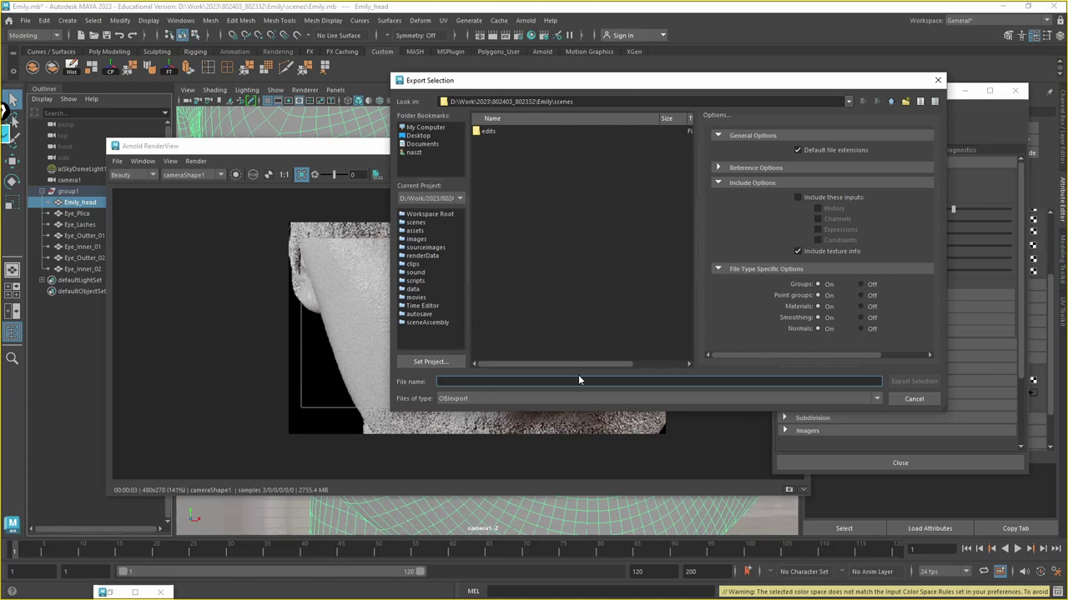
type("head")
key("Return")
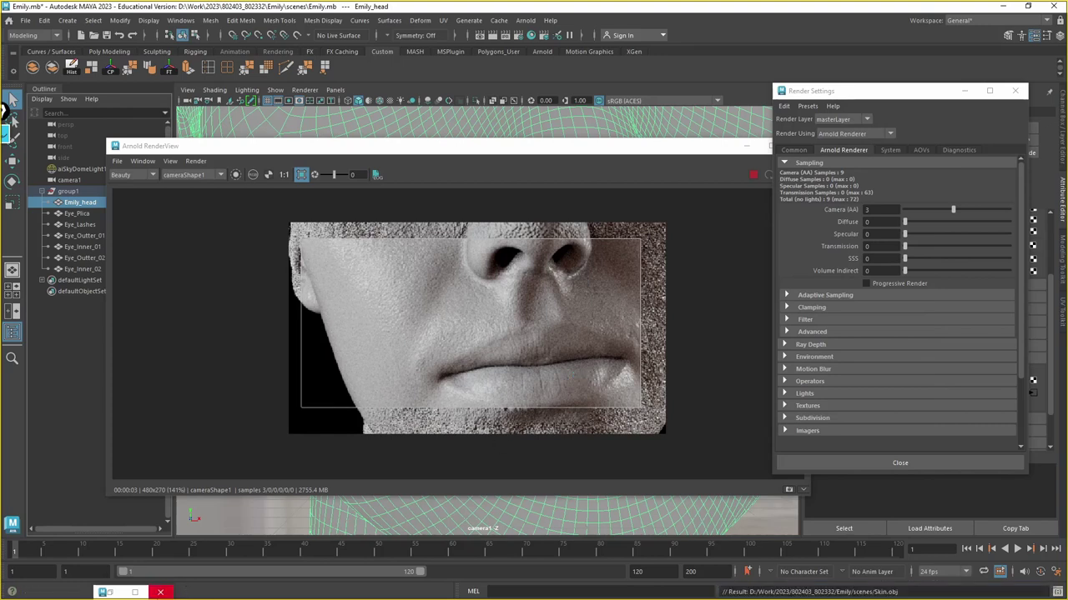
key("super")
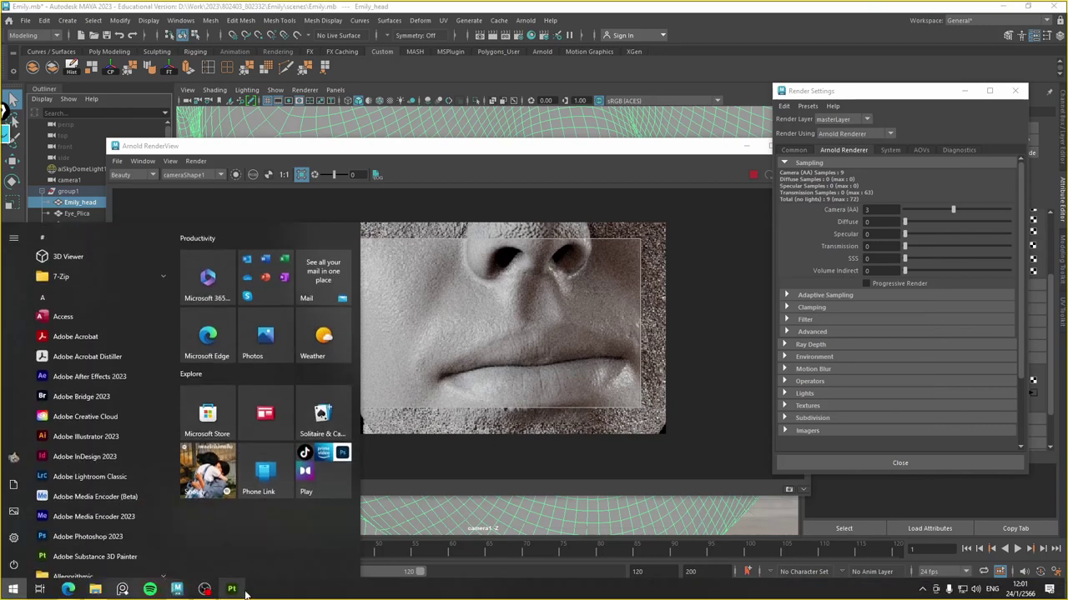
Bring up Substance 3D Painter, dismissing the configuration warning and the What's New overview
left_click(345, 448)
left_click(690, 362)
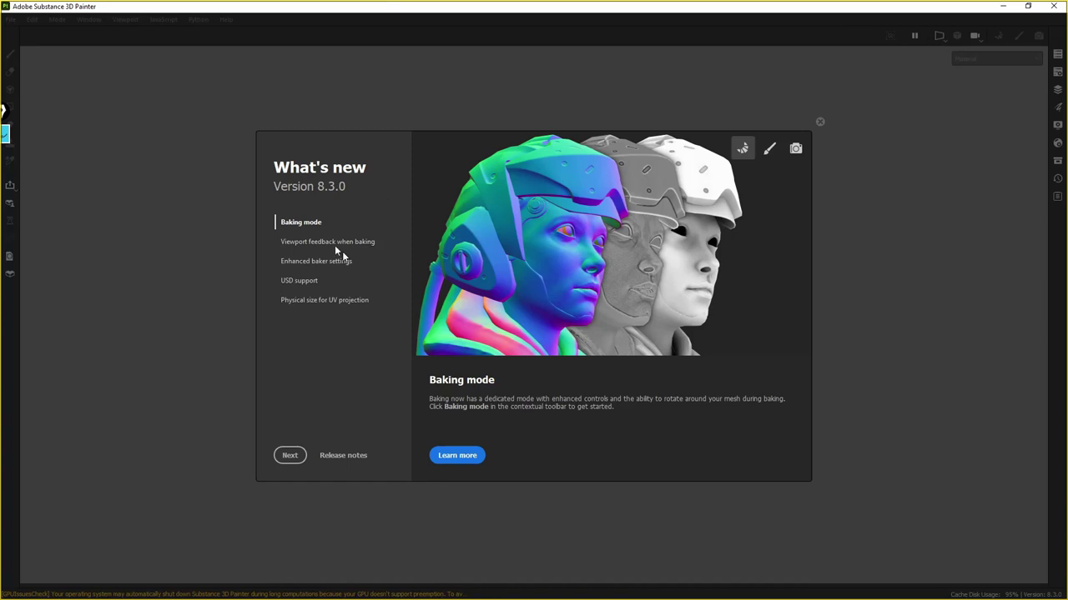
left_click(819, 123)
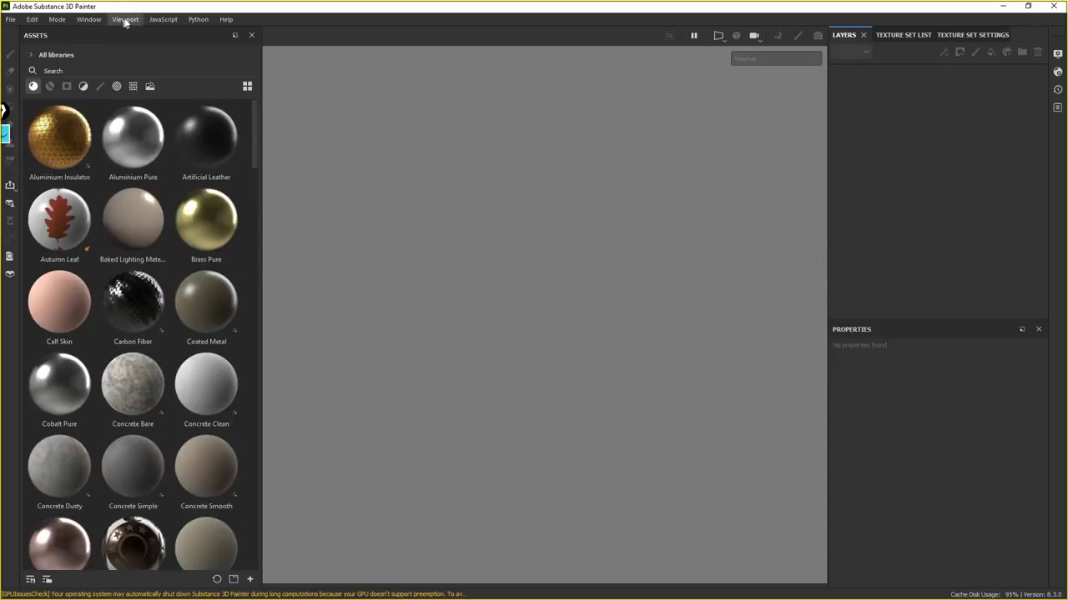
Set up a new project at 2048 resolution using Skin.obj from the Emily scenes folder
left_click(10, 20)
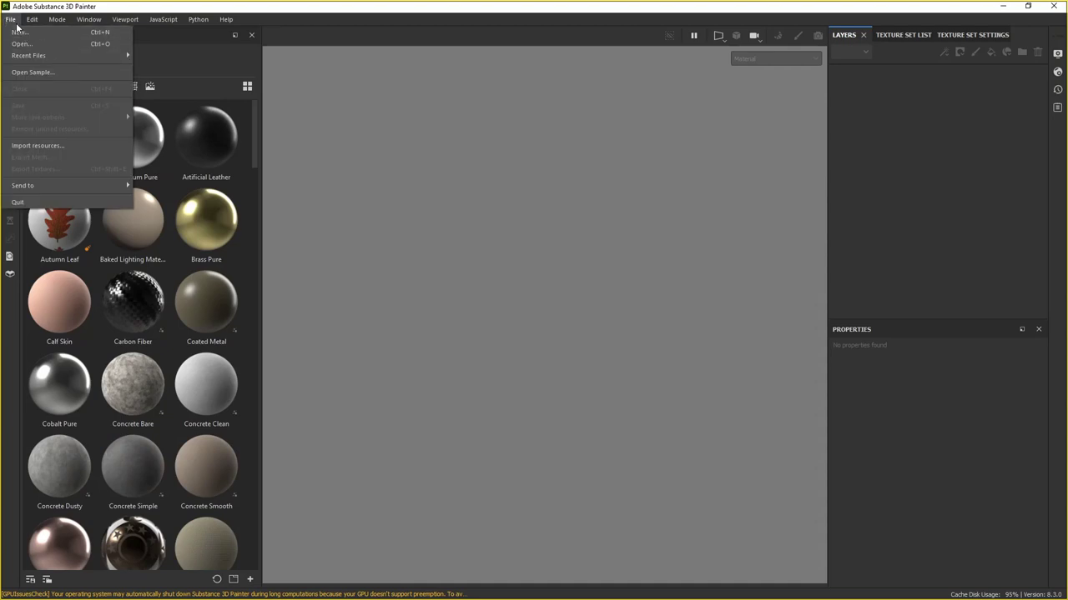
left_click(64, 33)
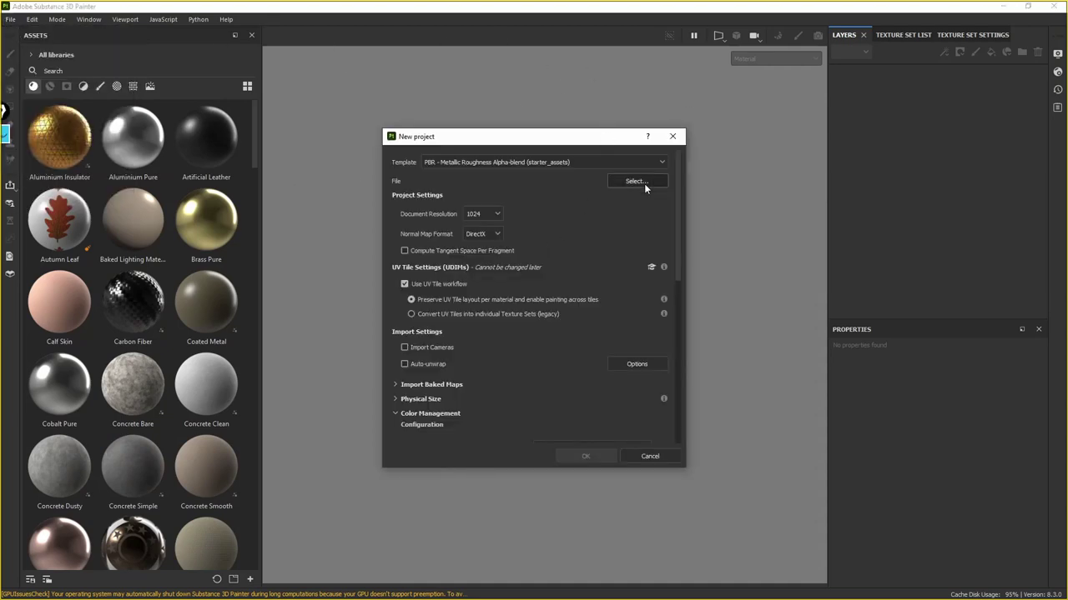
left_click(482, 214)
left_click(483, 273)
left_click(644, 182)
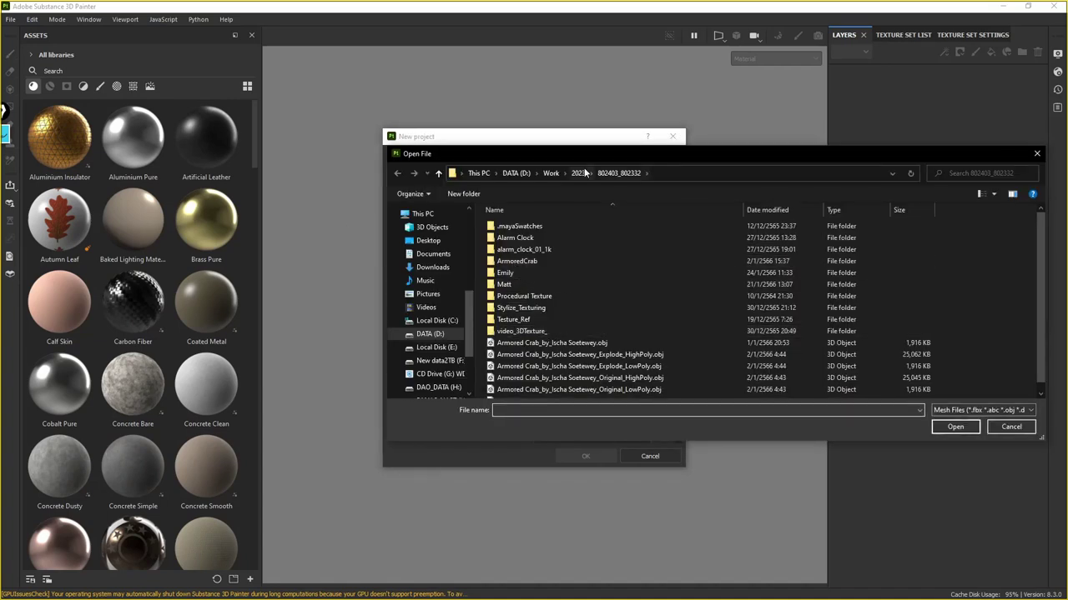
double_click(502, 276)
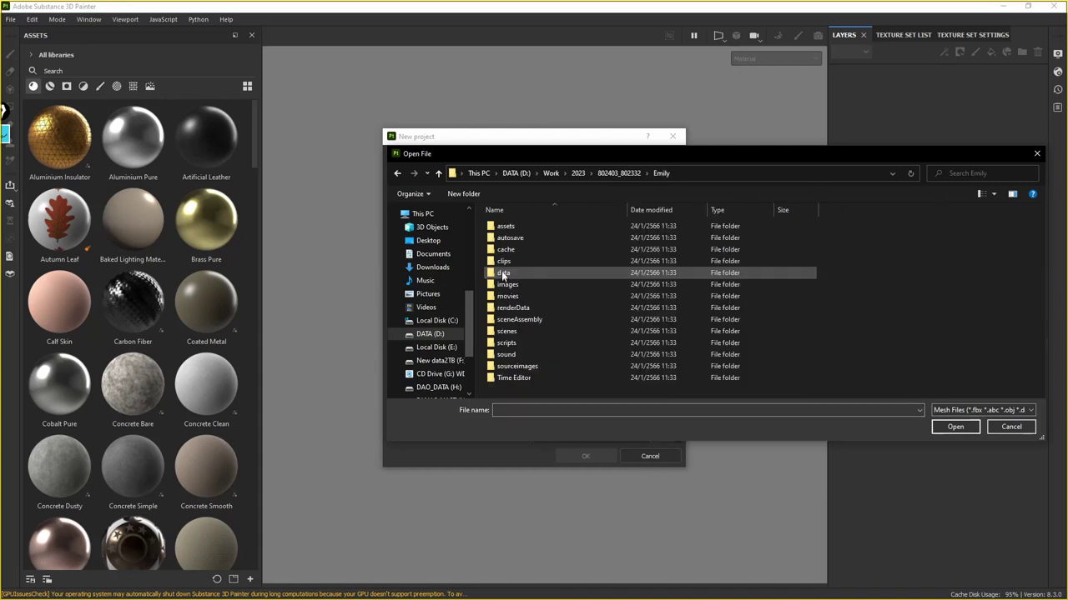
double_click(519, 331)
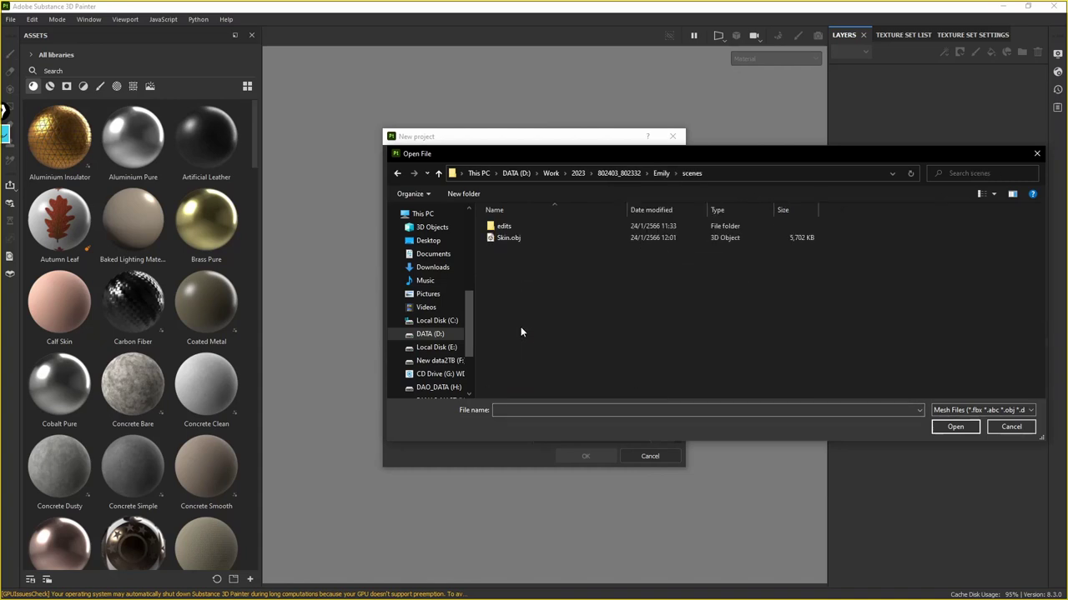
left_click(511, 238)
left_click(951, 427)
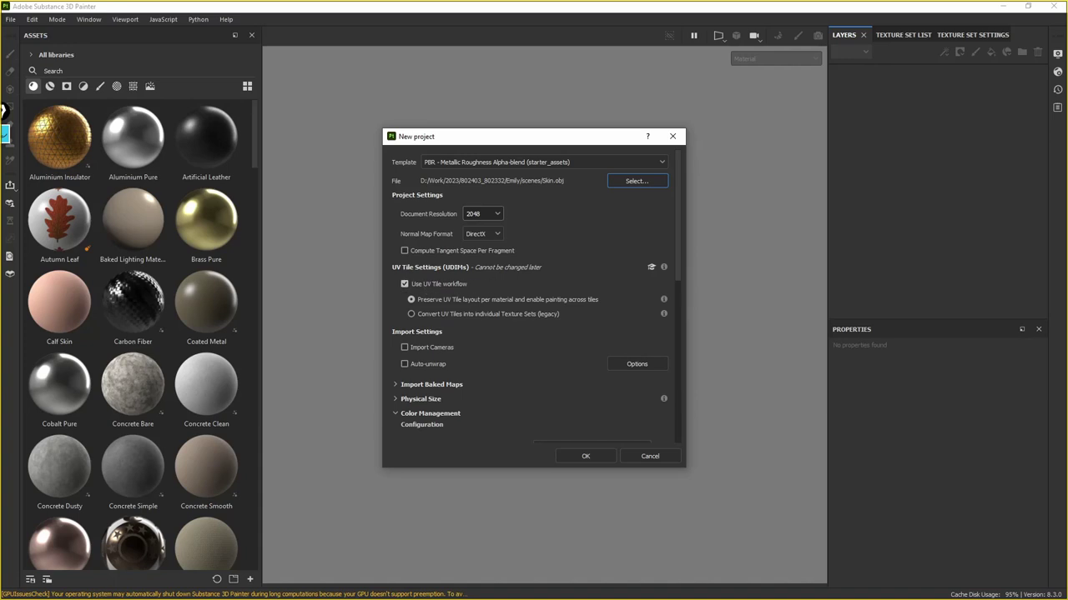
Check the head mesh's UV layout in Maya's UV Editor, then close it
key("super")
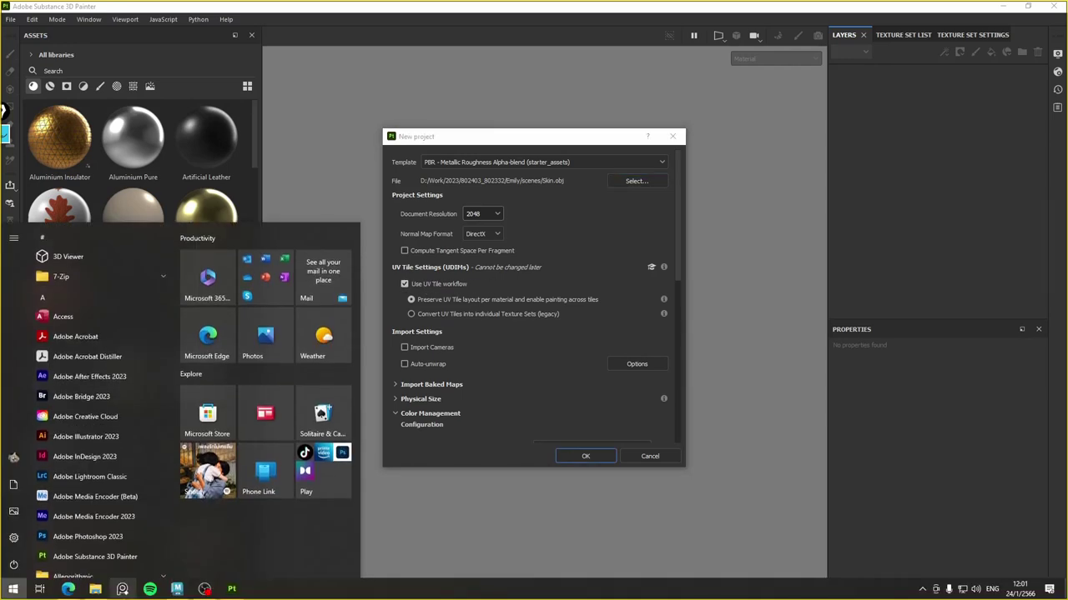
left_click(177, 588)
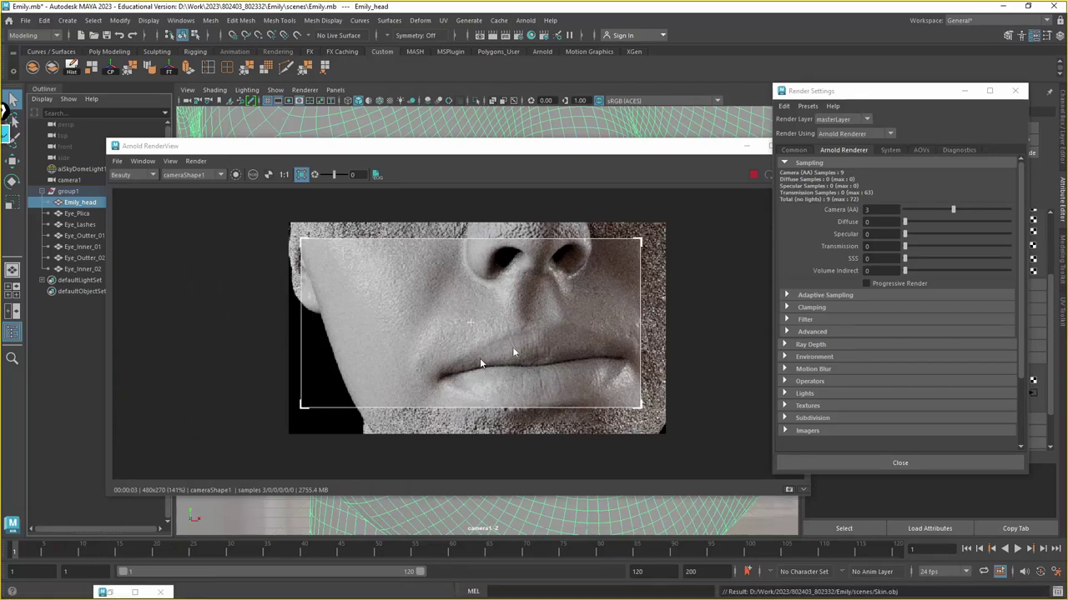
left_click(443, 20)
left_click(471, 43)
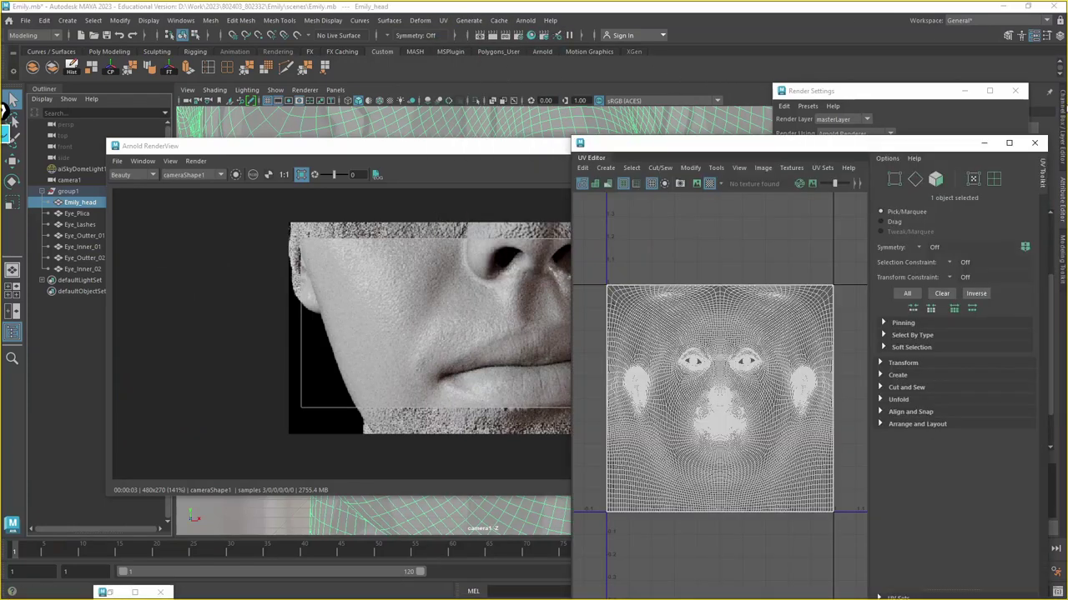
left_click(971, 147)
Back in Painter, turn off the UV tile workflow and create the project
key("super")
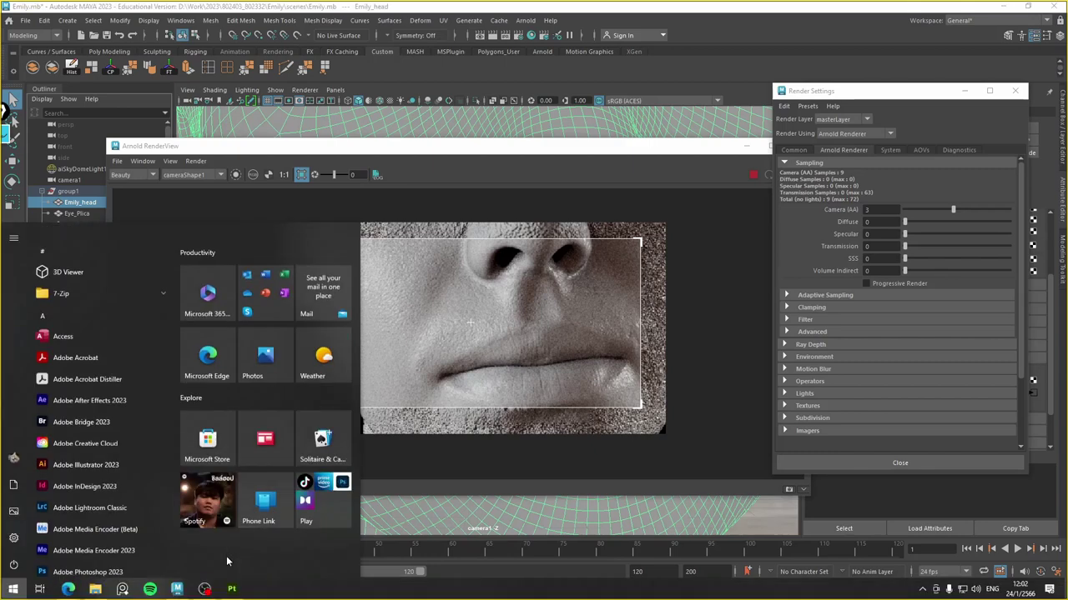
left_click(232, 589)
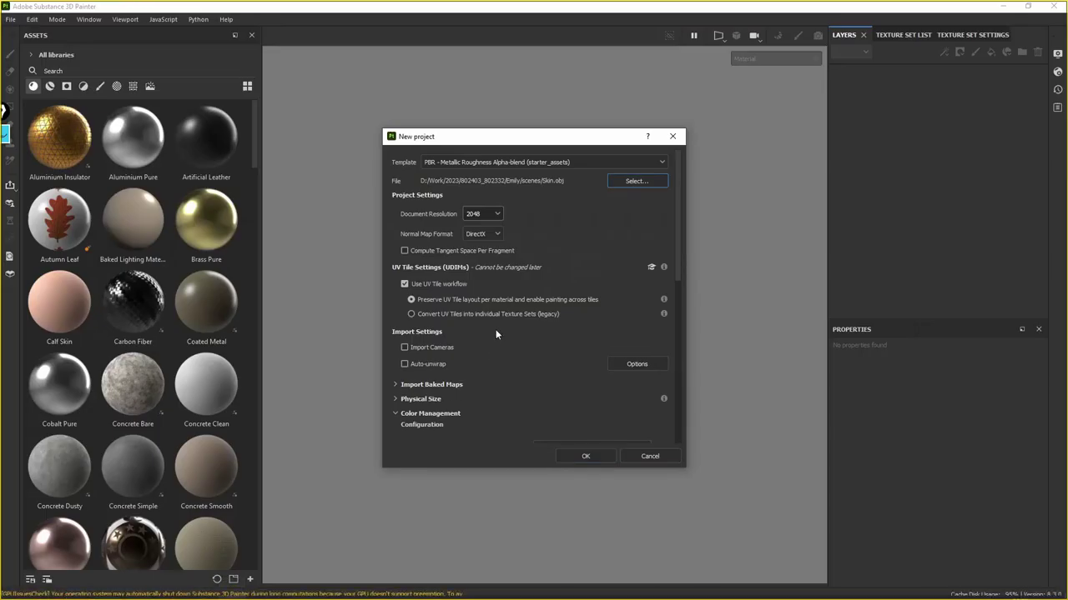
left_click(405, 285)
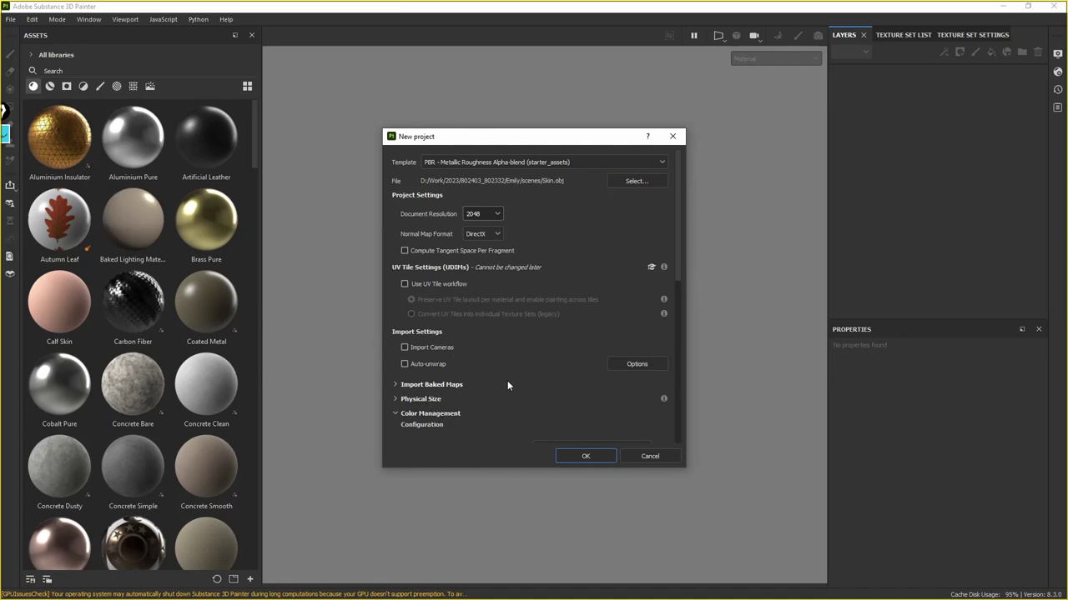
left_click(587, 456)
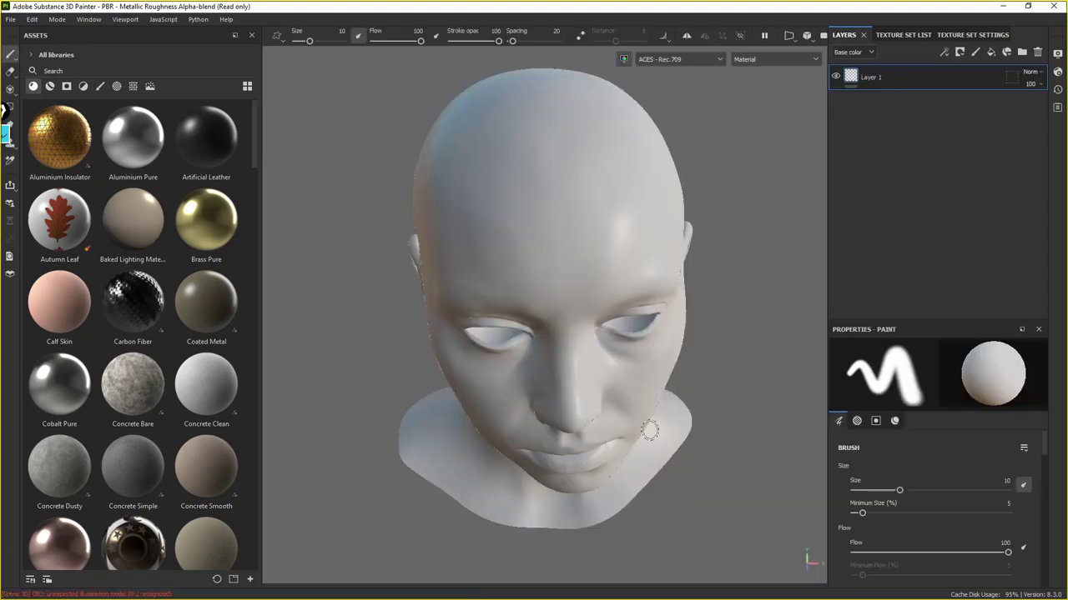
Switch the layer channel to Height and add a fill effect to Layer 1
mouse_move(626, 456)
left_mouse_down("alt")
mouse_move(643, 405)
mouse_move(575, 382)
mouse_move(676, 376)
mouse_move(536, 368)
mouse_move(658, 382)
mouse_move(503, 389)
mouse_move(551, 379)
left_mouse_up("alt")
left_click(860, 53)
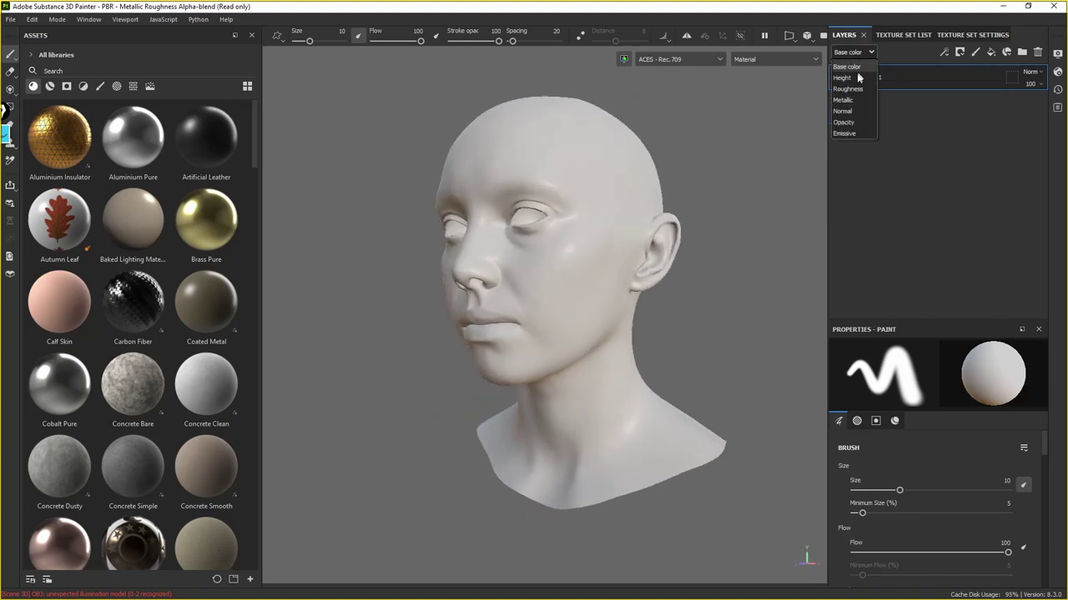
left_click(859, 78)
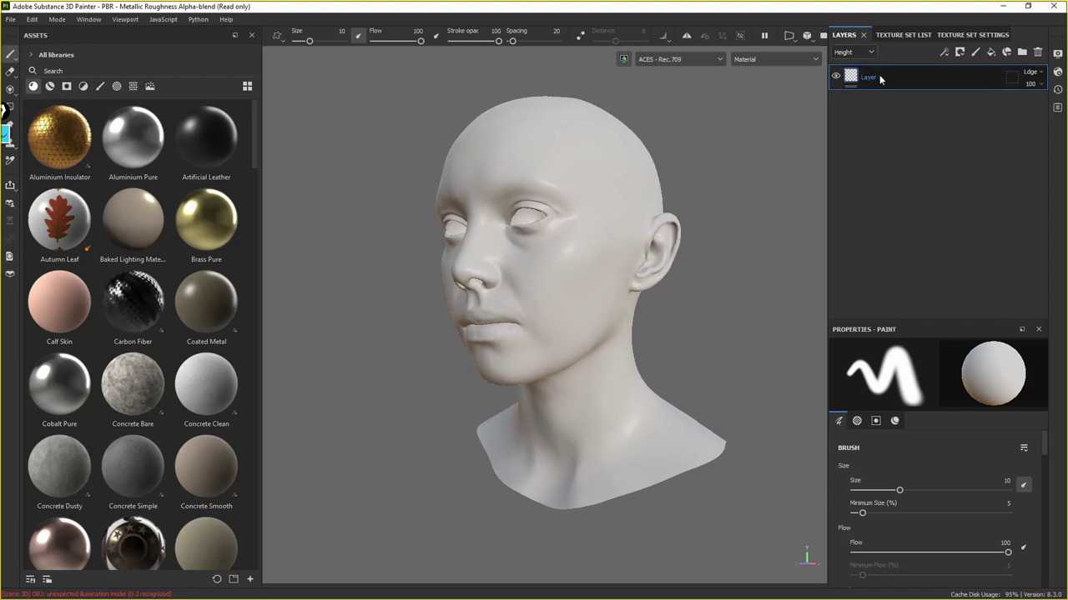
right_click(880, 78)
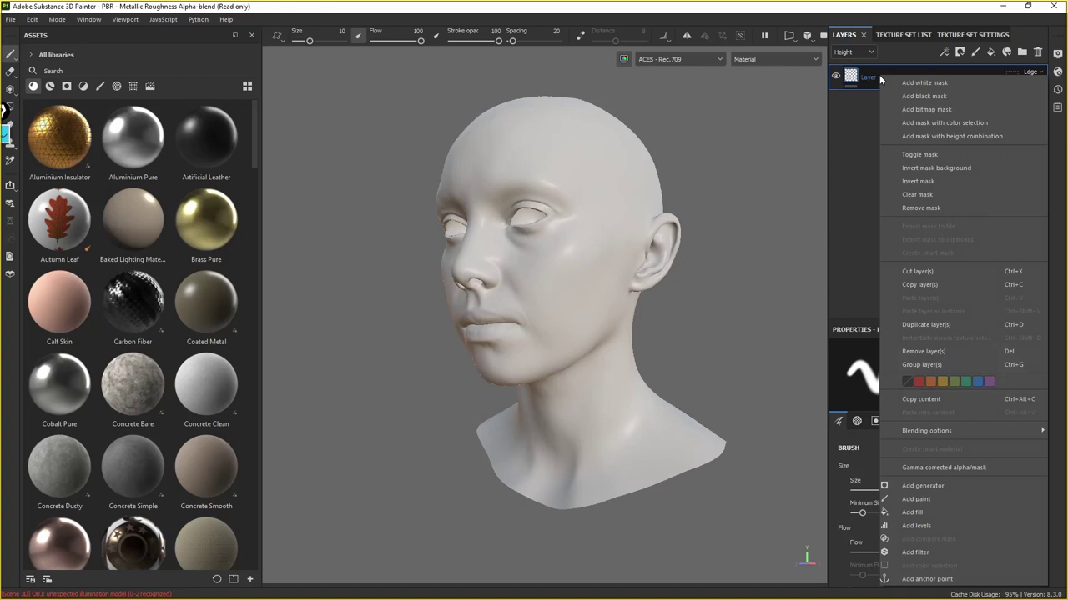
left_click(934, 512)
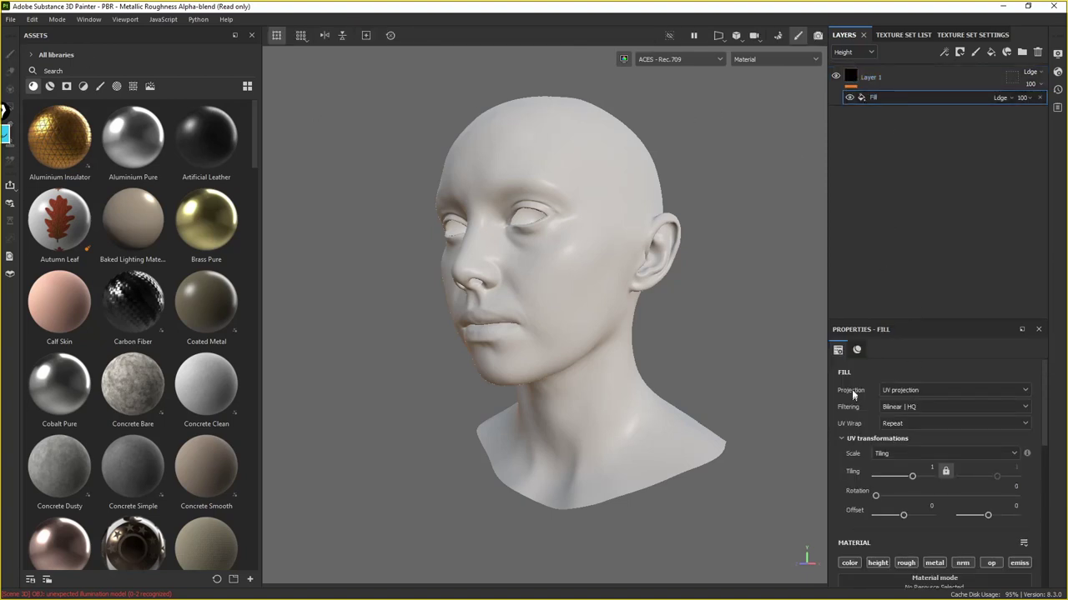
Turn off the fill's colour, opacity and other material channels, leaving only height
scroll(994, 453, "down", 5)
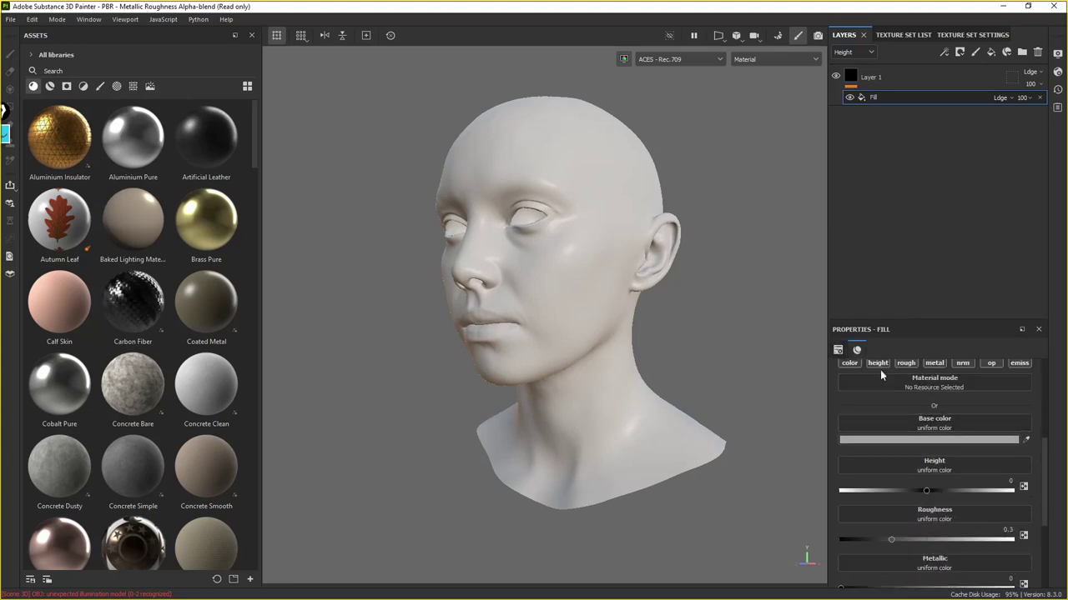
scroll(876, 392, "up", 2)
left_click(849, 429)
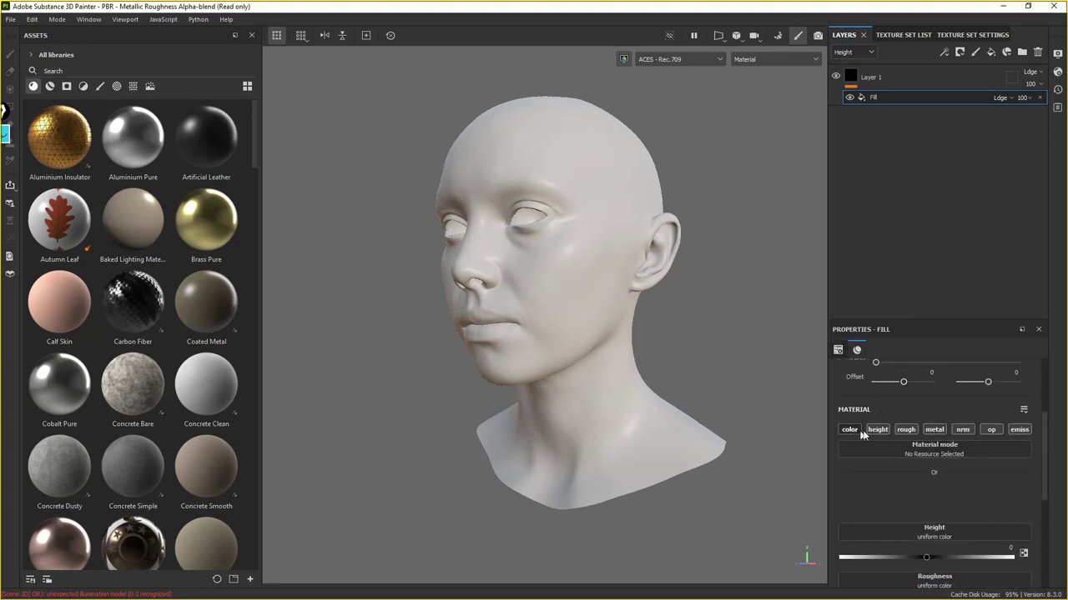
left_click(907, 429)
left_click(992, 430)
left_click(992, 428)
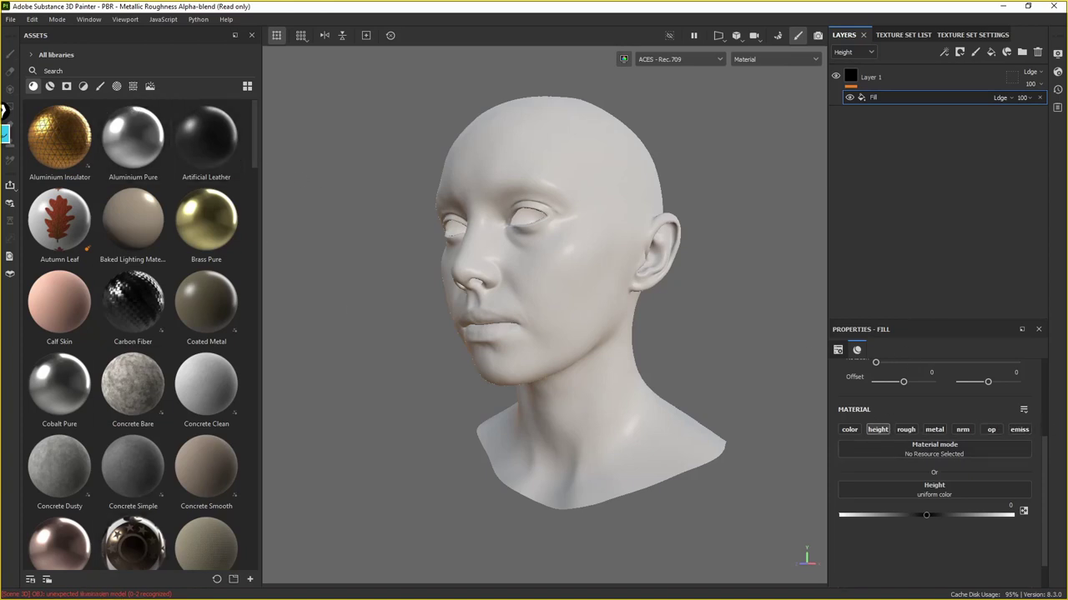
In File Explorer's Displacement folder, preview both displacement maps and select the two PNGs
key("super")
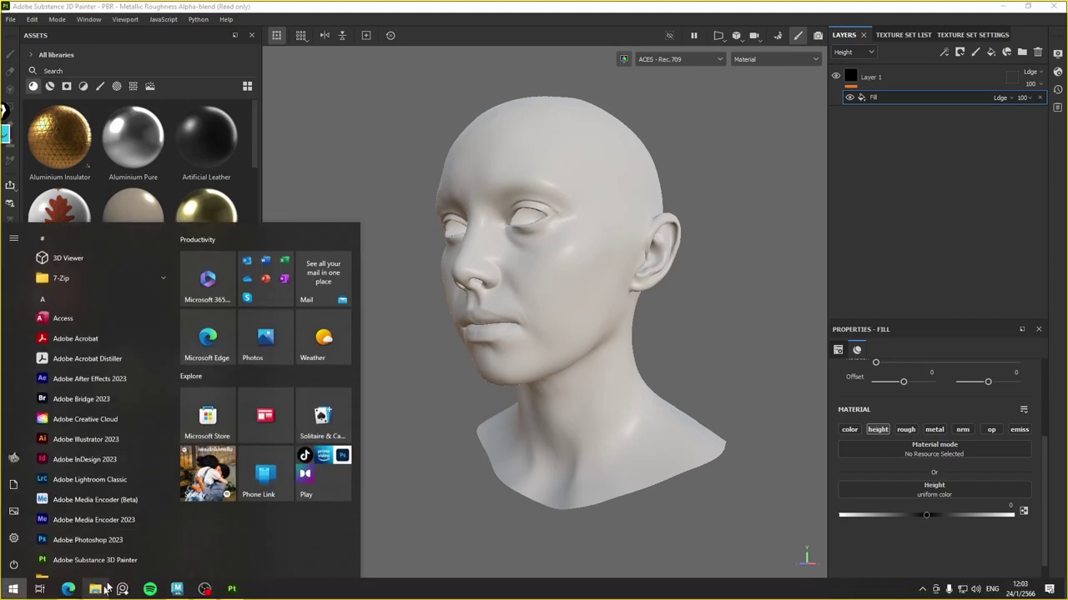
left_click(114, 592)
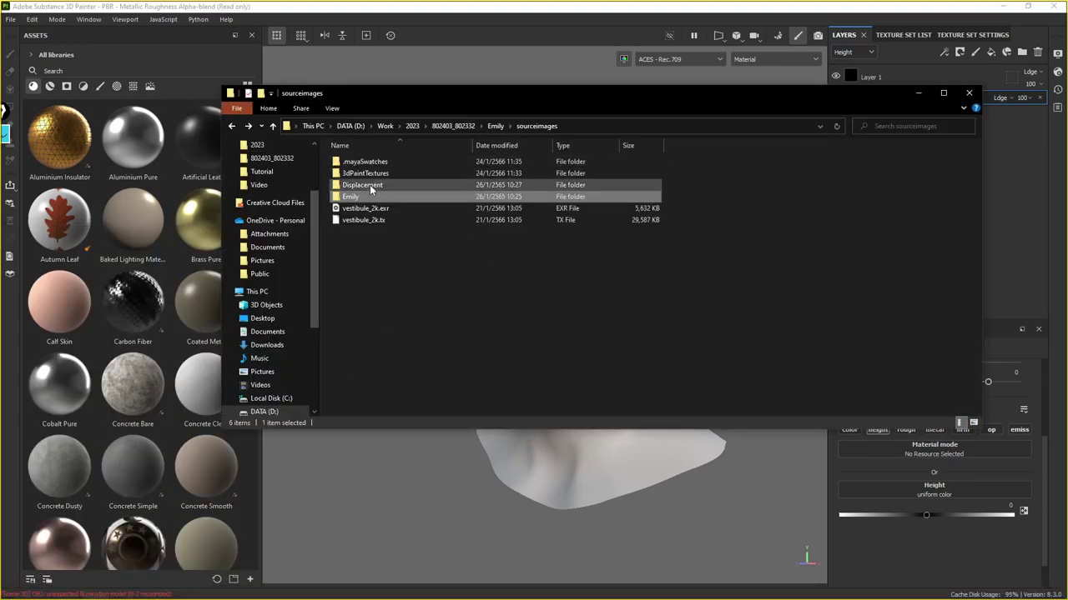
double_click(367, 185)
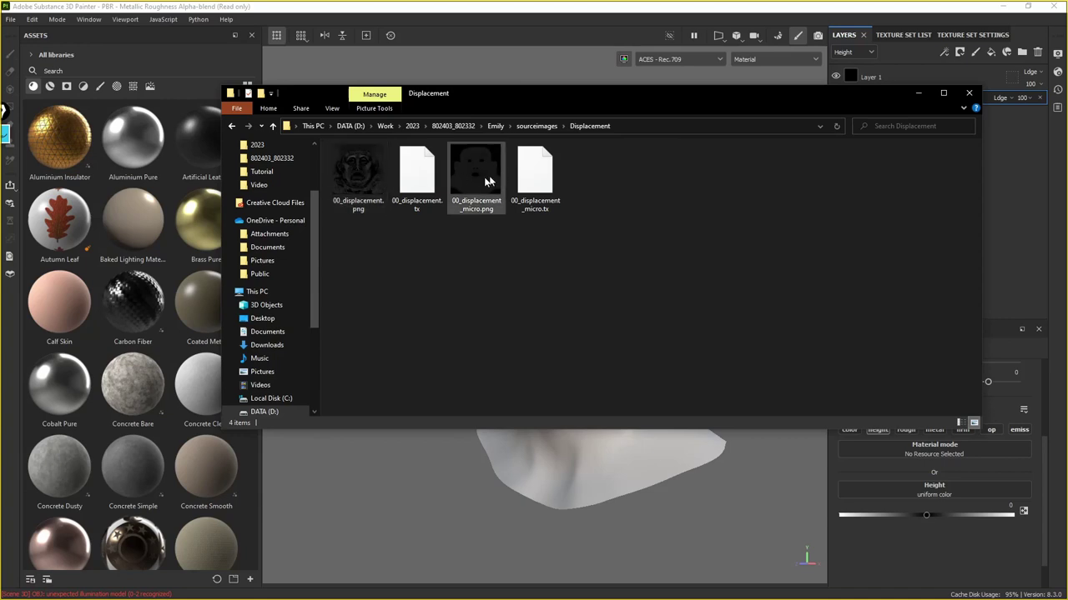
double_click(359, 180)
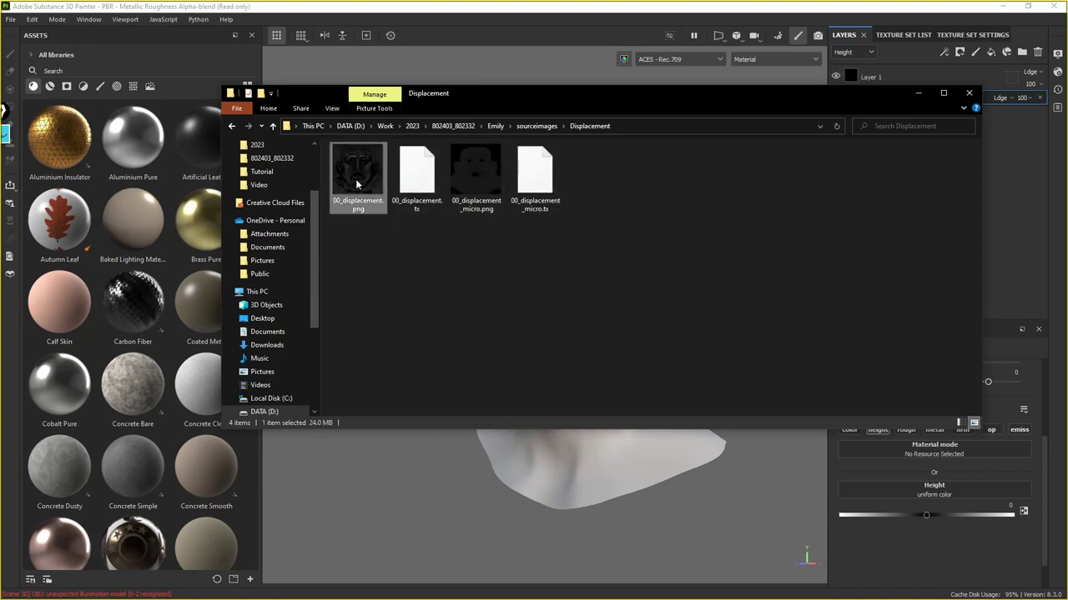
left_click(526, 7)
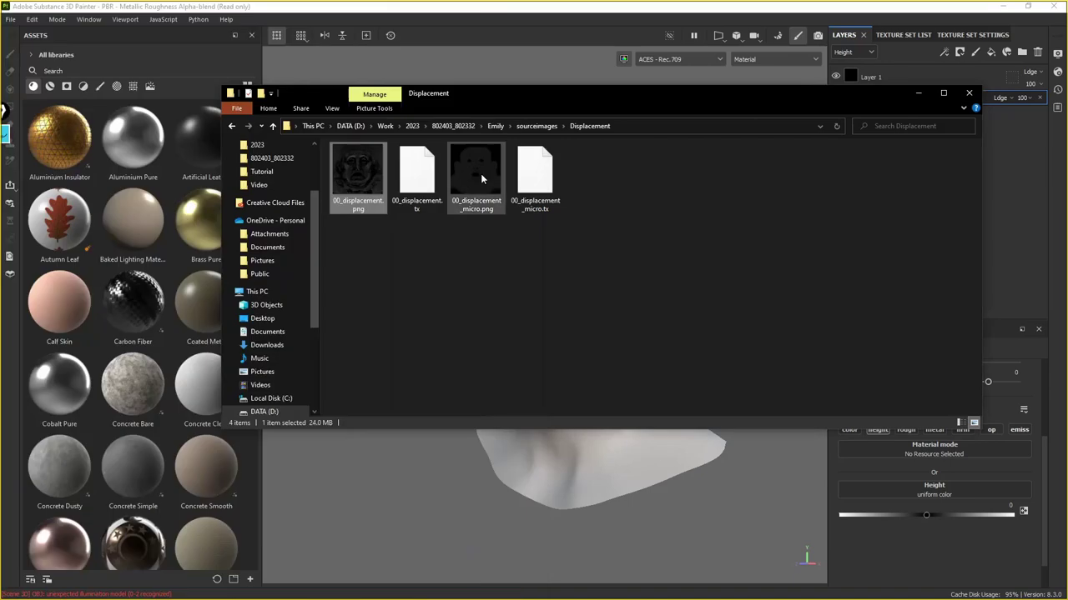
double_click(480, 174)
key("Escape")
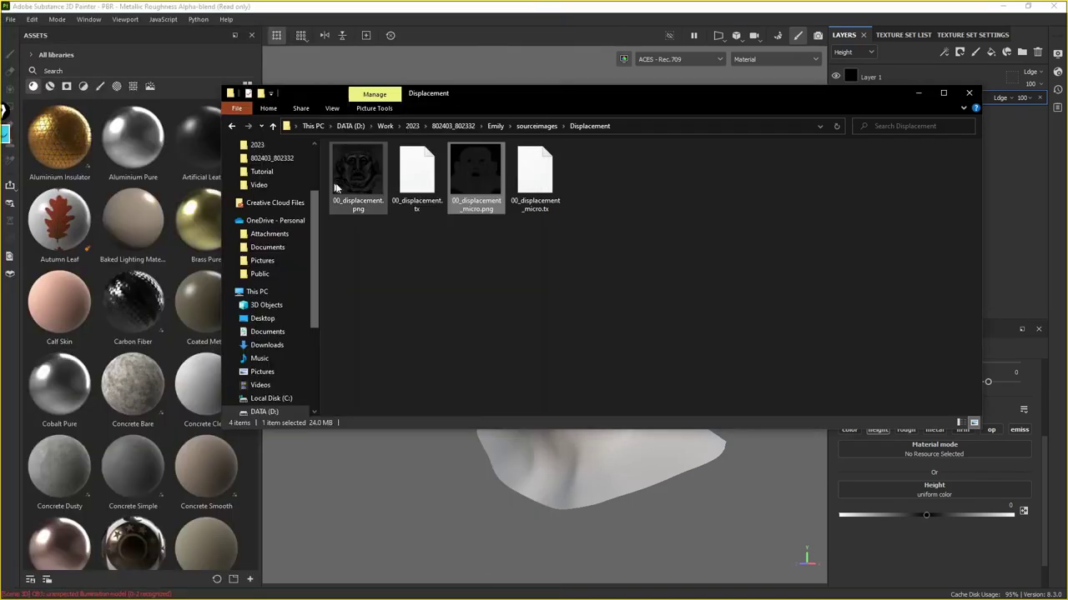
left_click(358, 177, "ctrl")
Import 00_displacement and 00_displacement_micro into Painter as textures in the current session
left_click_drag(359, 177, 130, 212)
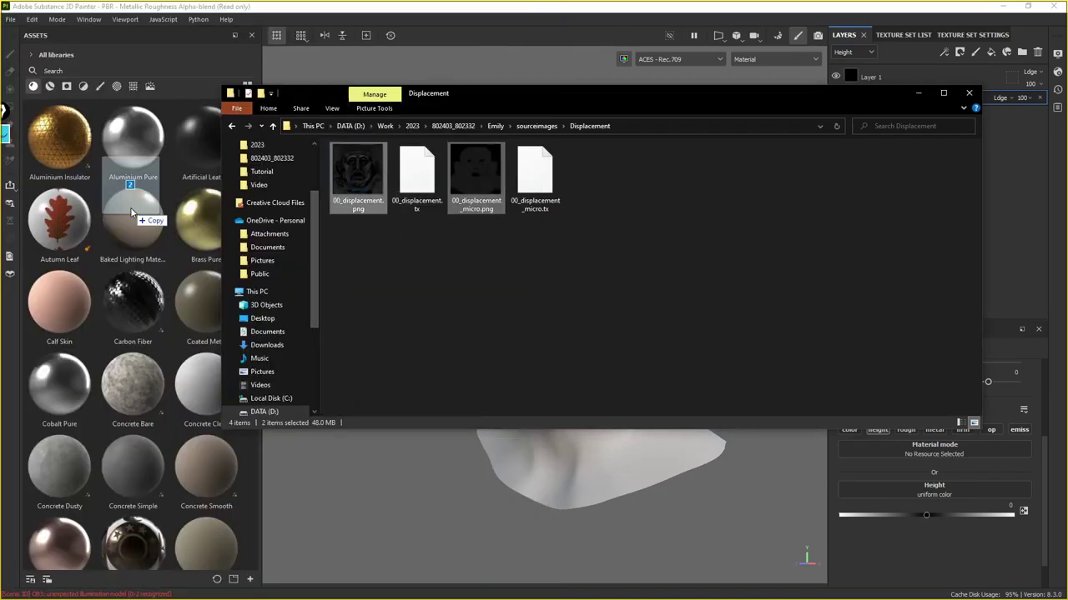
left_click(442, 438)
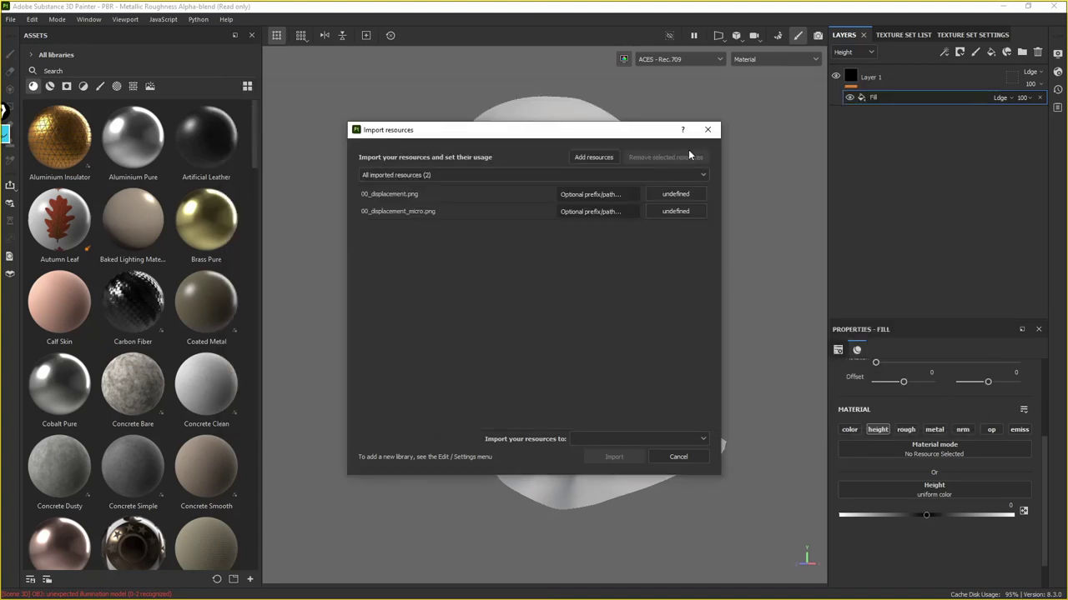
left_click(672, 195)
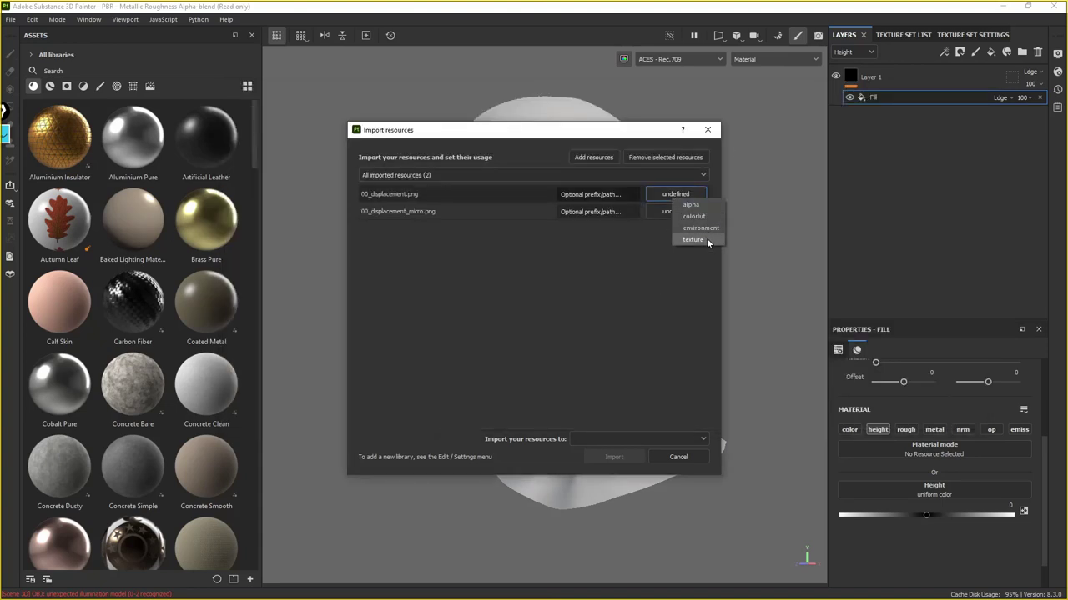
left_click(706, 238)
left_click(681, 211)
left_click(691, 255)
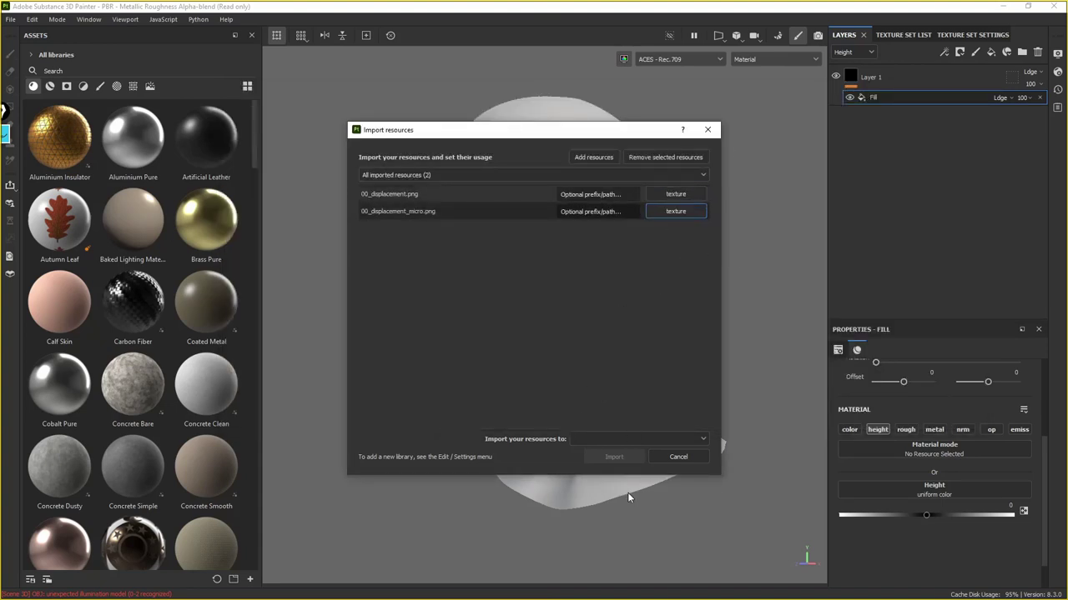
left_click(652, 434)
left_click(615, 453)
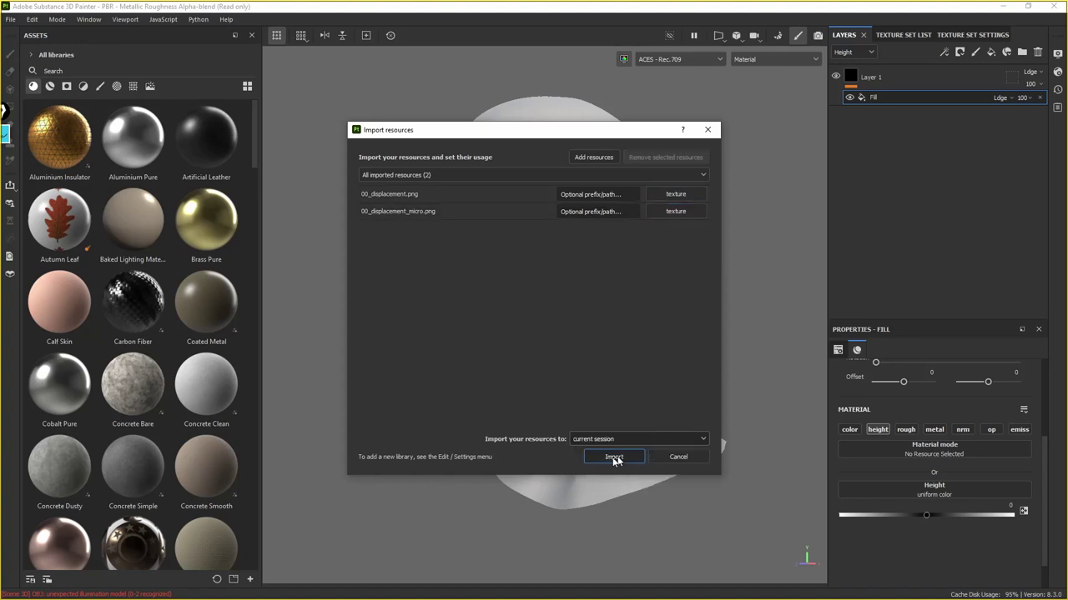
left_click(622, 457)
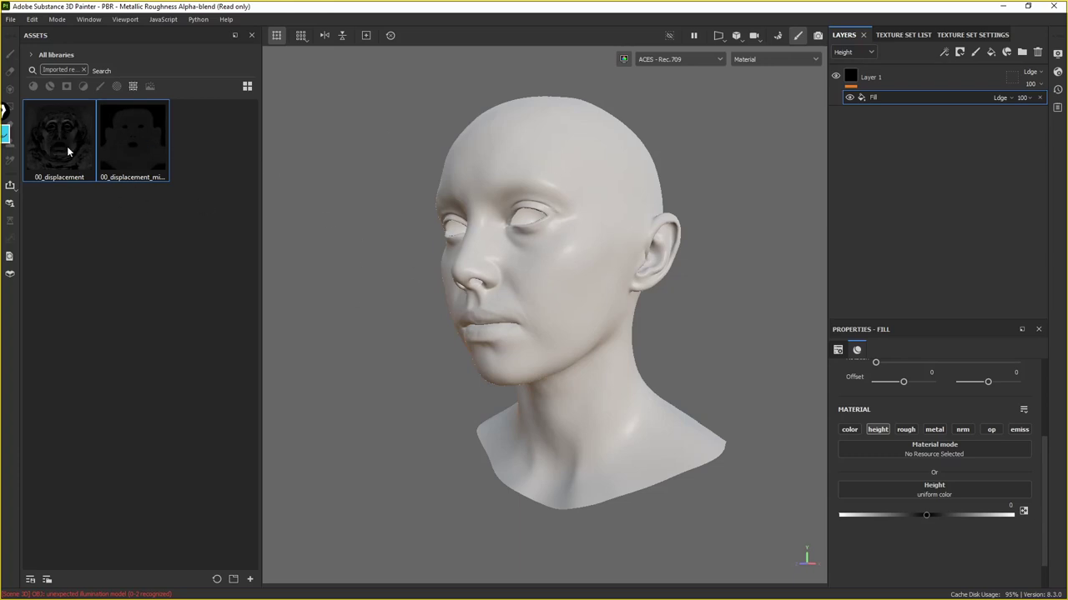
Remove the extra resource and load 00_displacement into the Fill's Height slot
key("Delete")
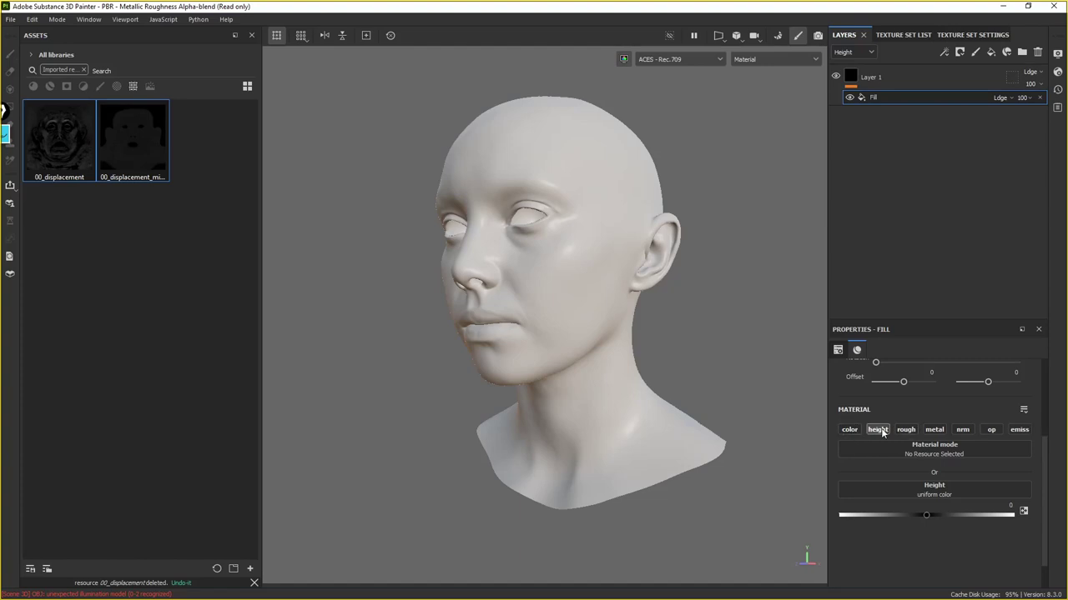
left_click(73, 163)
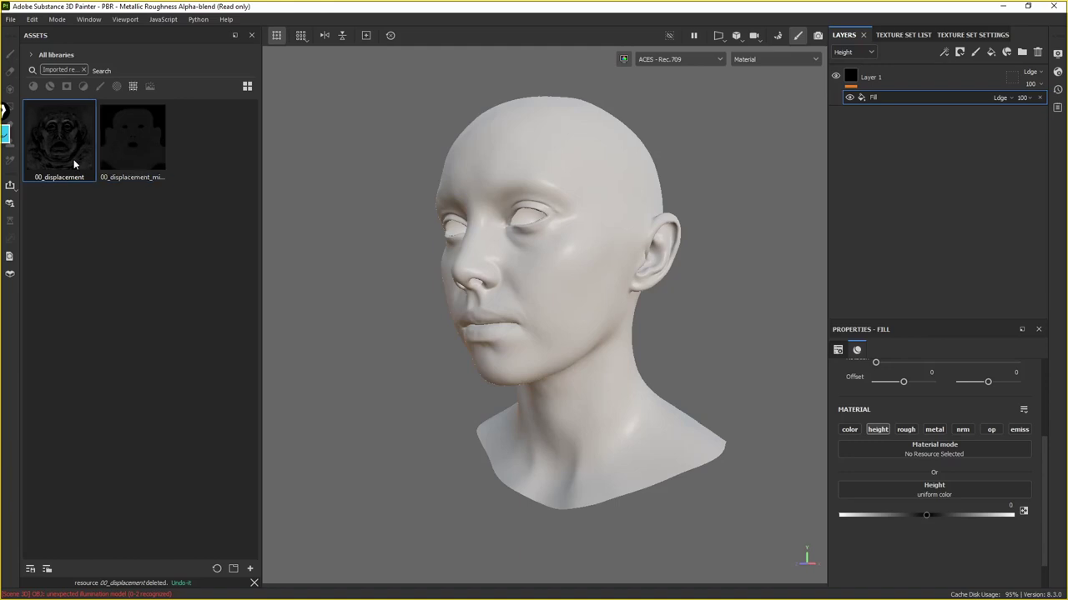
left_click_drag(81, 160, 958, 492)
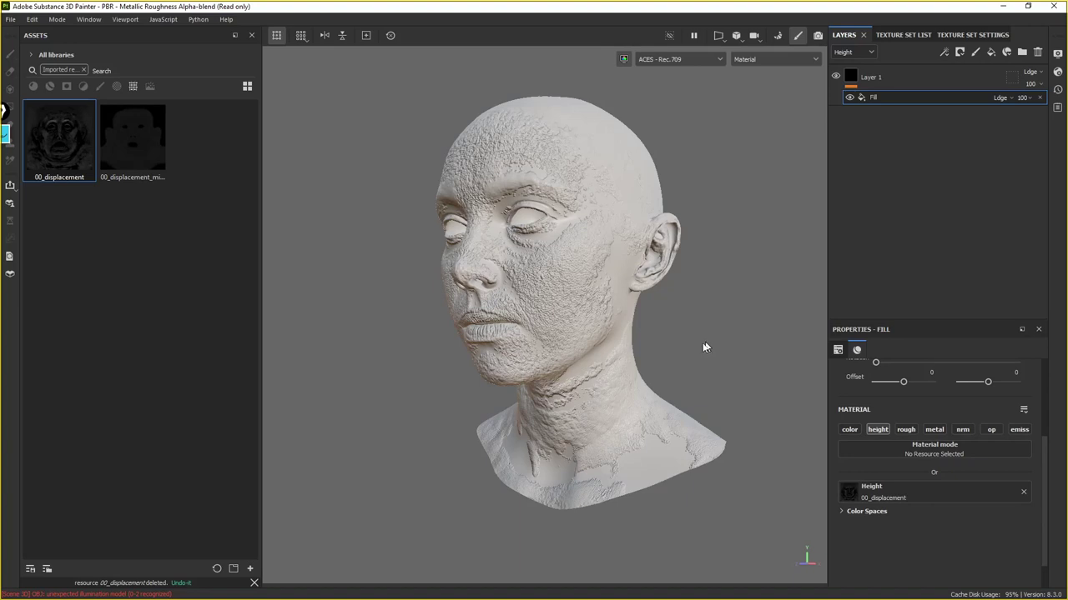
mouse_move(696, 347)
left_mouse_down("alt")
mouse_move(823, 338)
mouse_move(685, 346)
left_mouse_up("alt")
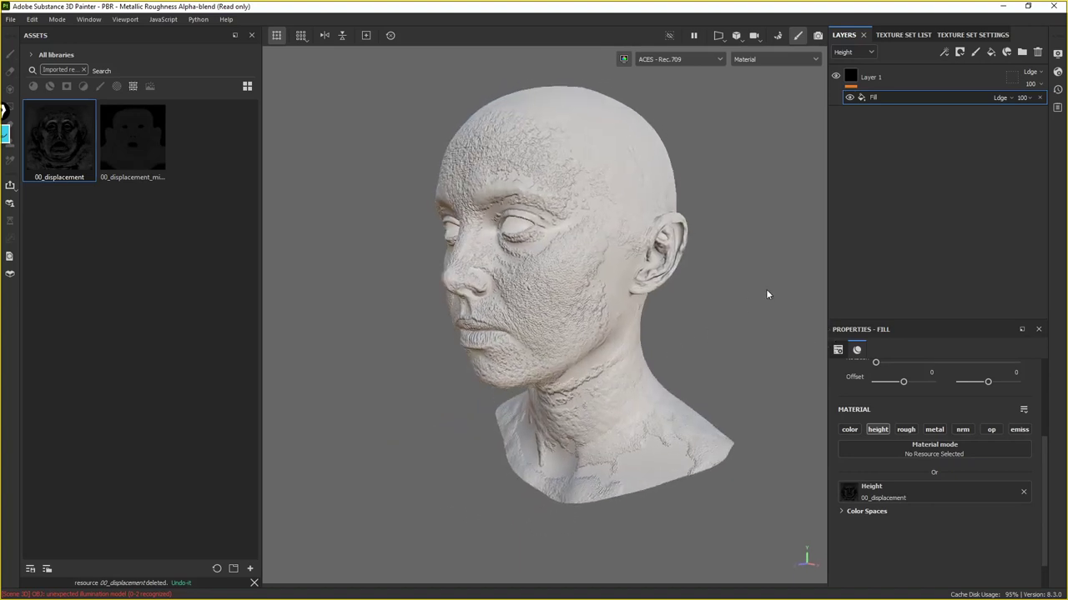
Lower the Fill's opacity to about 15 and zoom in toward the eye
left_click(1029, 98)
left_click_drag(1063, 118, 1025, 121)
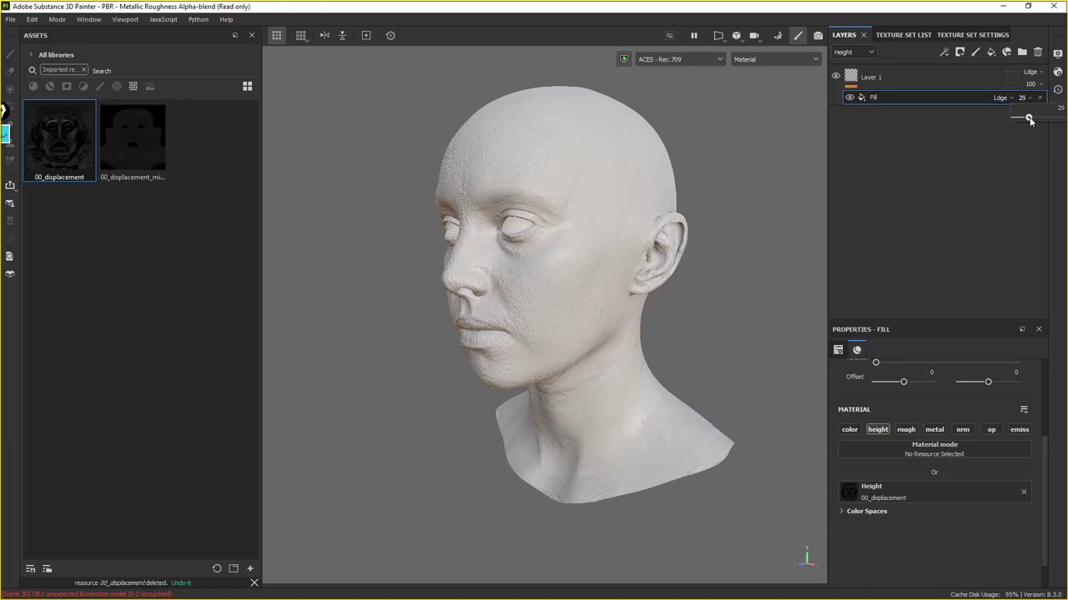
left_click_drag(1030, 120, 1023, 120)
scroll(511, 250, "up", 5)
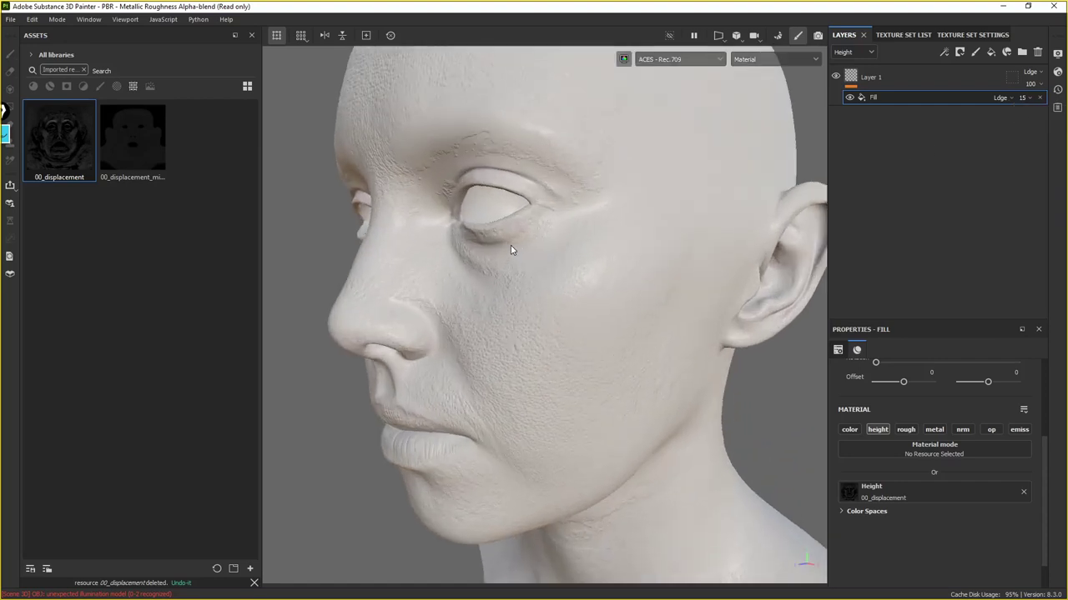
scroll(511, 248, "up", 3)
mouse_move(524, 248)
middle_mouse_down()
mouse_move(603, 226)
mouse_move(653, 239)
middle_mouse_up()
scroll(653, 238, "up", 3)
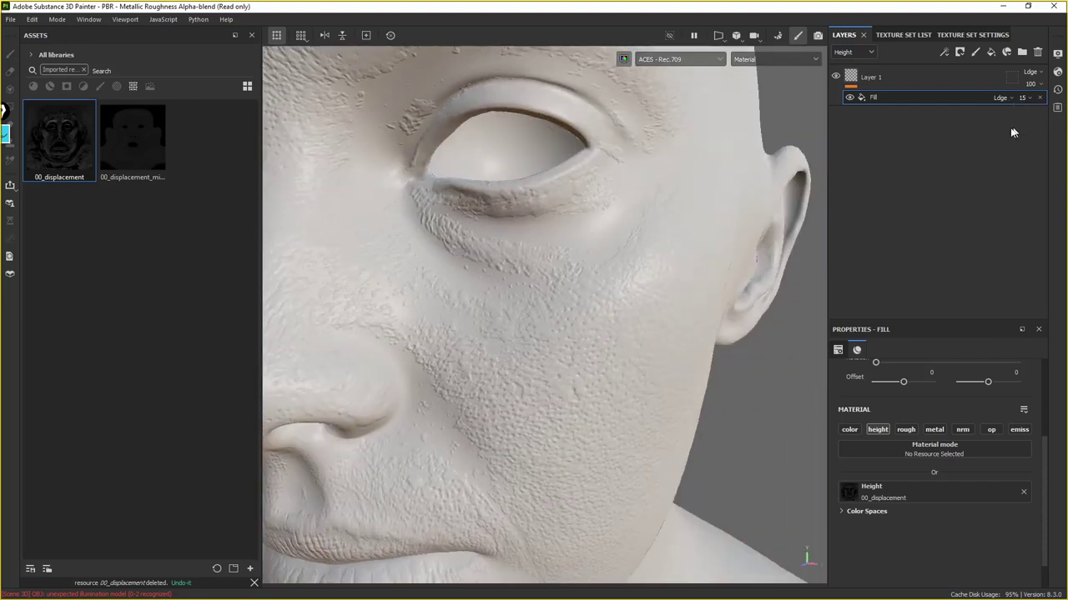
Reduce the Fill opacity further to 4, check the face, and clear the Fill effect's name
left_click(1029, 98)
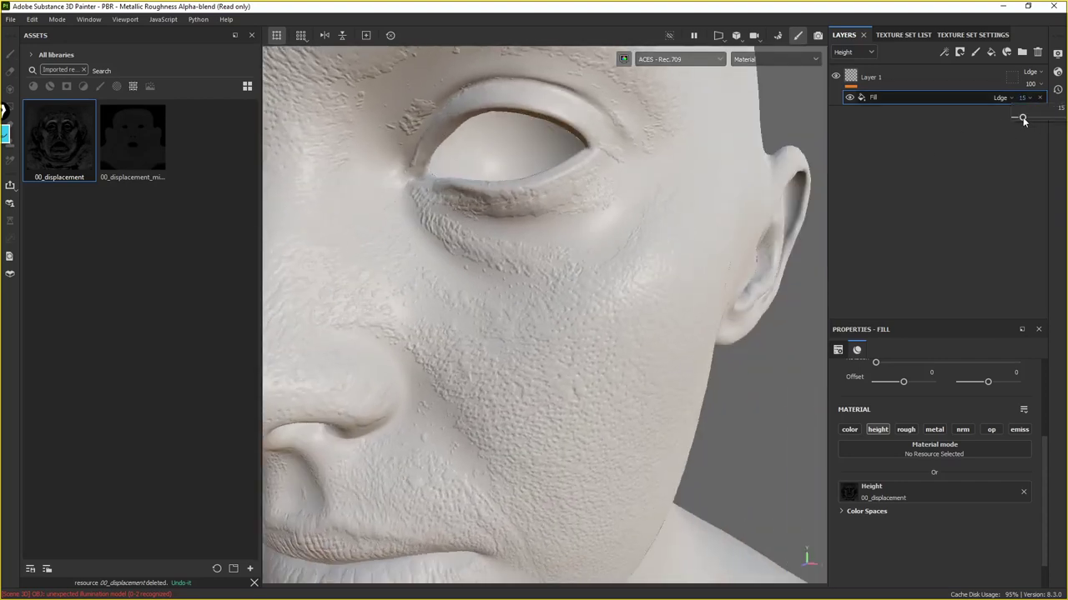
left_click_drag(1023, 120, 1016, 119)
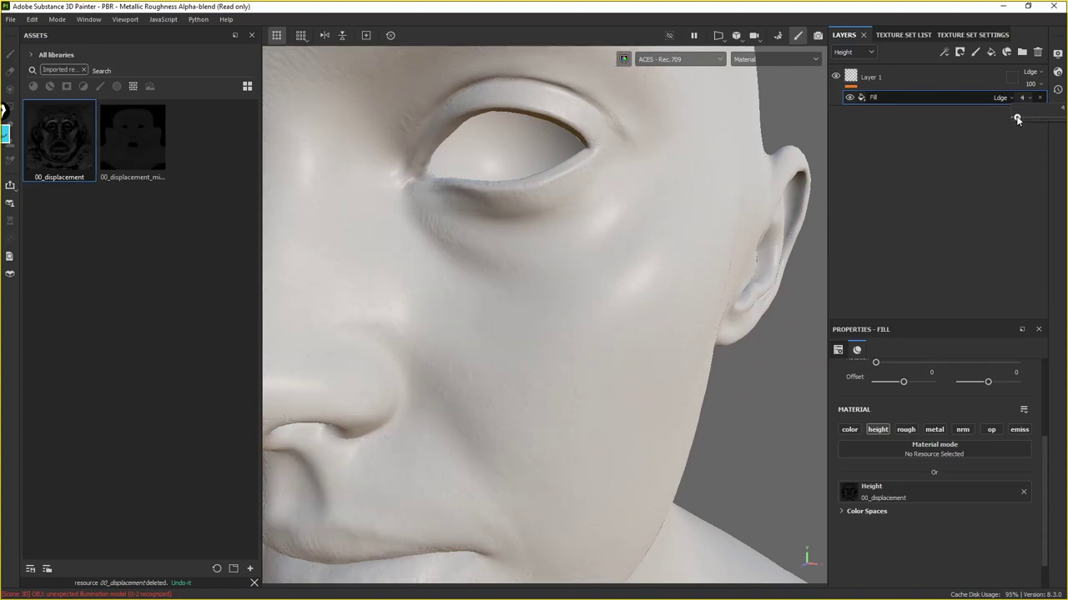
scroll(648, 270, "down", 5)
mouse_move(648, 269)
left_mouse_down("alt")
mouse_move(672, 255)
mouse_move(671, 302)
mouse_move(643, 231)
mouse_move(674, 281)
mouse_move(779, 286)
mouse_move(644, 269)
left_mouse_up("alt")
scroll(644, 269, "down", 3)
mouse_move(696, 303)
left_mouse_down("alt")
mouse_move(655, 255)
mouse_move(670, 286)
mouse_move(627, 288)
left_mouse_up("alt")
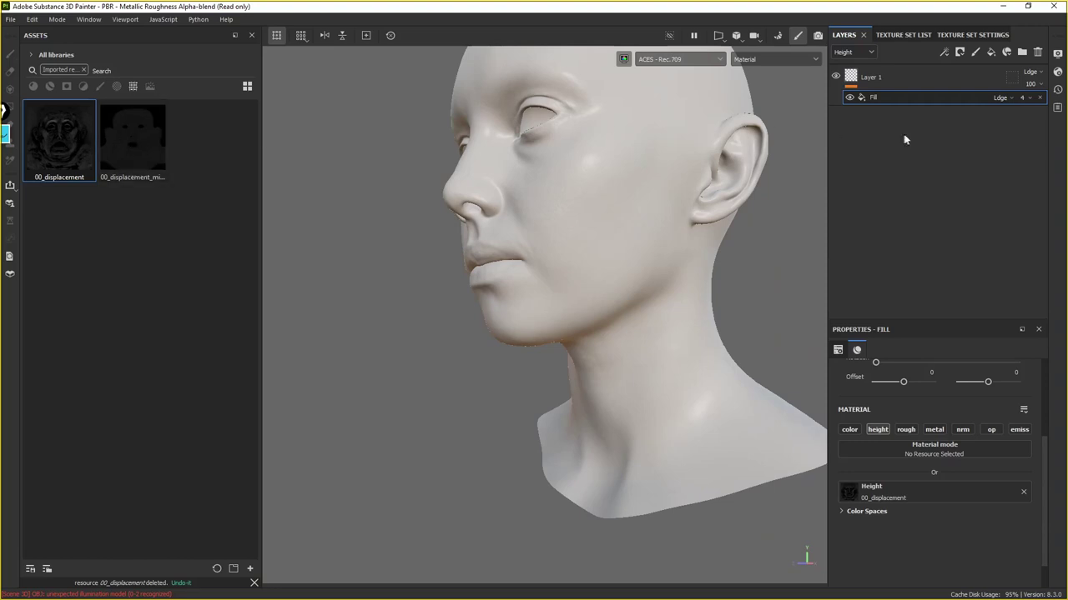
double_click(873, 98)
key("BackSpace")
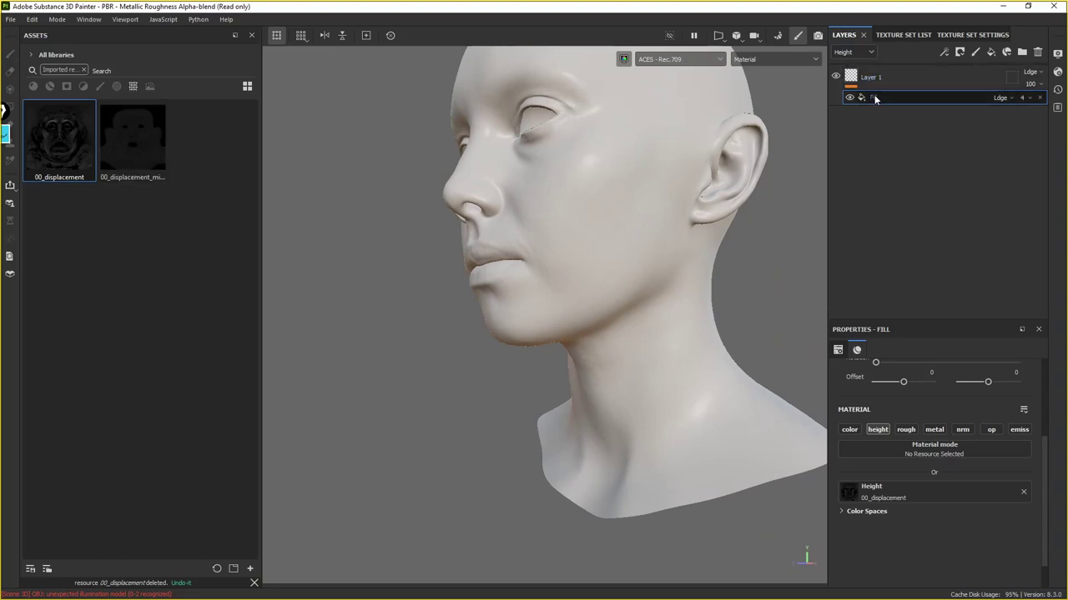
Add a second height-only fill effect loaded with 00_displacement_micro
right_click(874, 97)
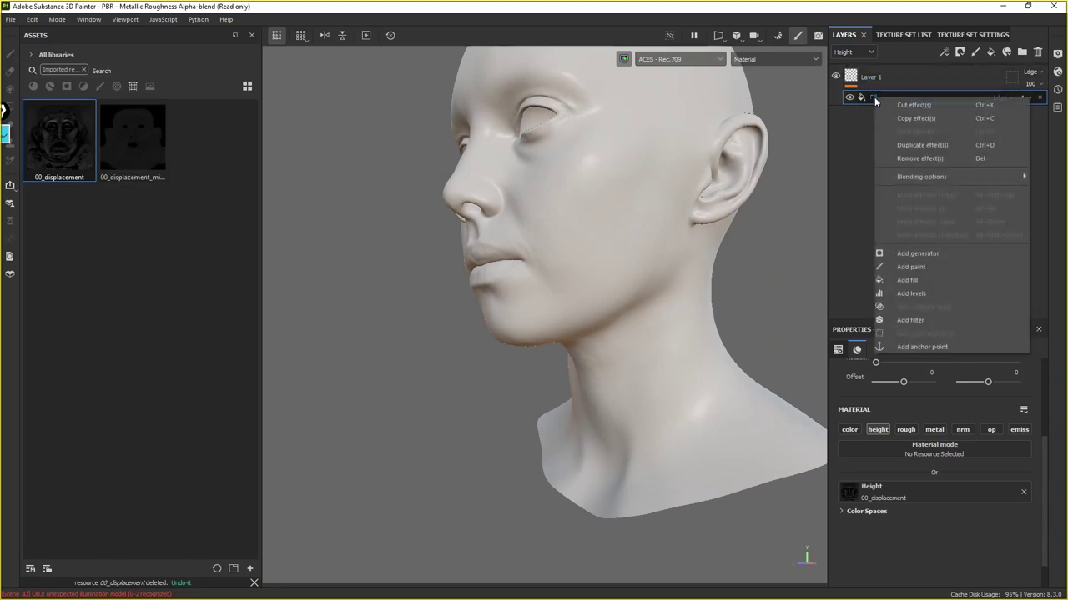
left_click(928, 279)
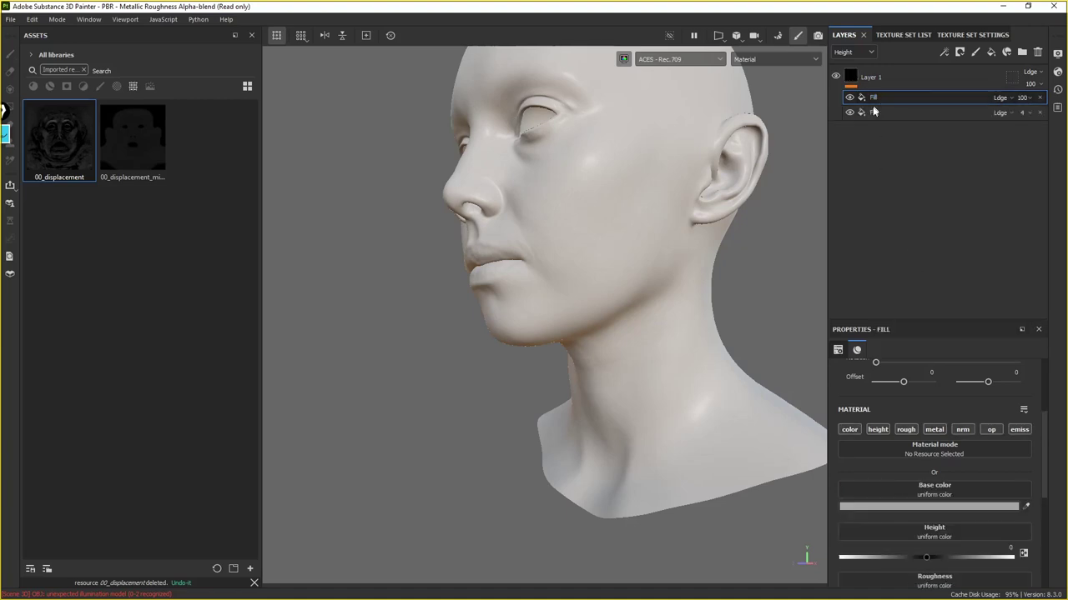
left_click(859, 429)
left_click(905, 430)
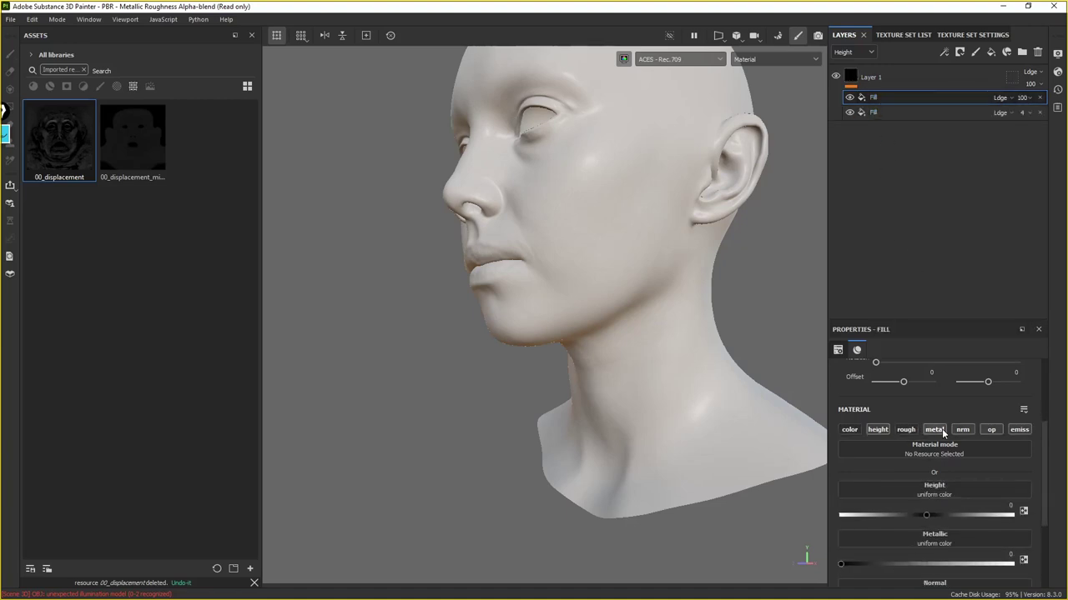
left_click(995, 431)
left_click(992, 430)
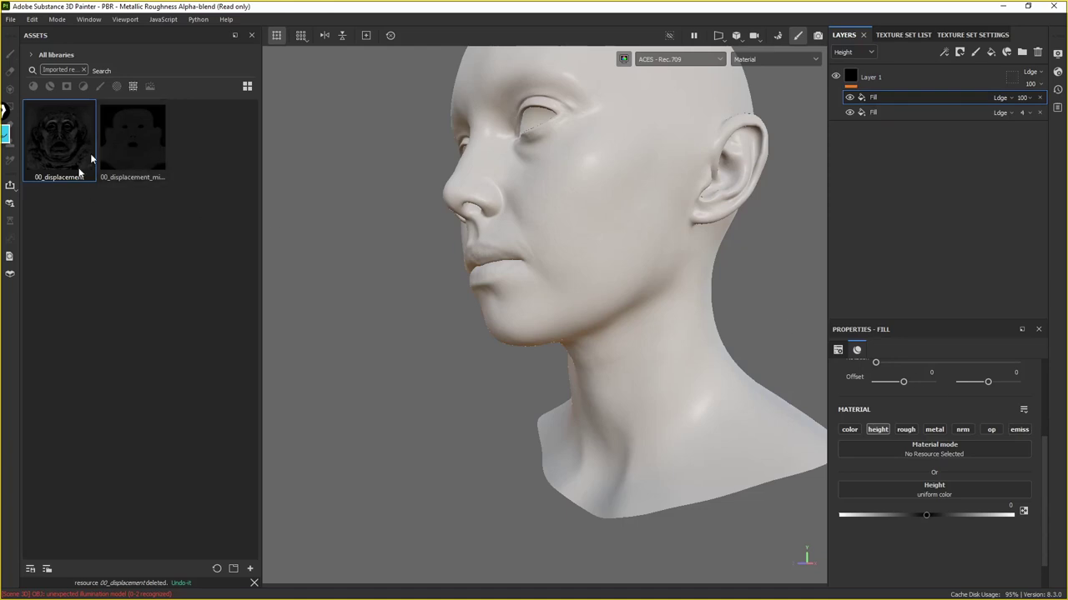
mouse_move(151, 151)
left_mouse_down()
mouse_move(954, 490)
mouse_move(885, 459)
mouse_move(946, 500)
left_mouse_up()
Set the micro fill's opacity to 11, then lower it to 2
scroll(649, 253, "up", 2)
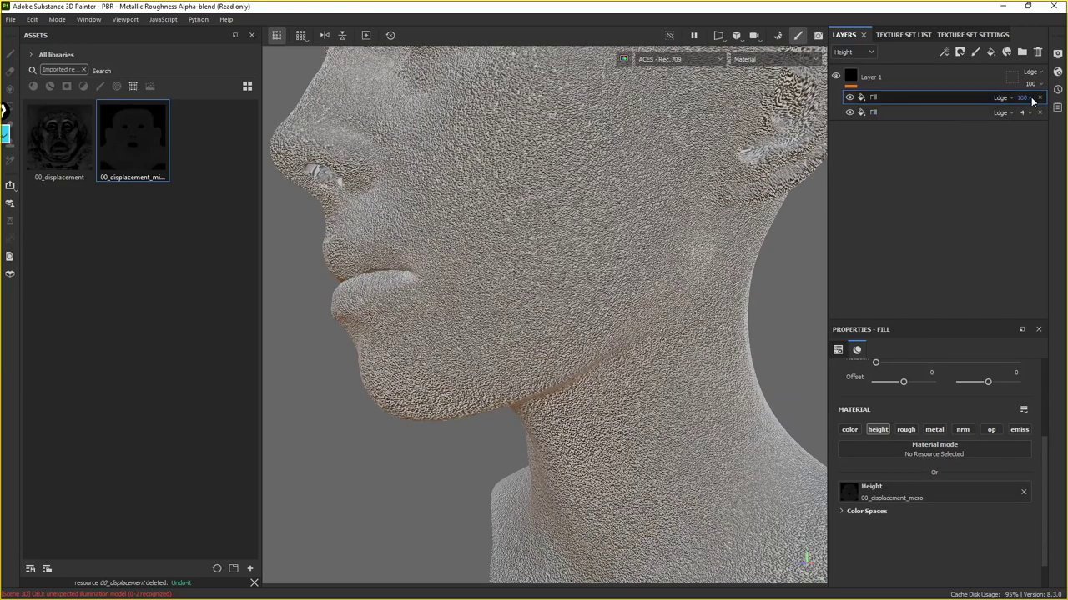
type("11")
key("Return")
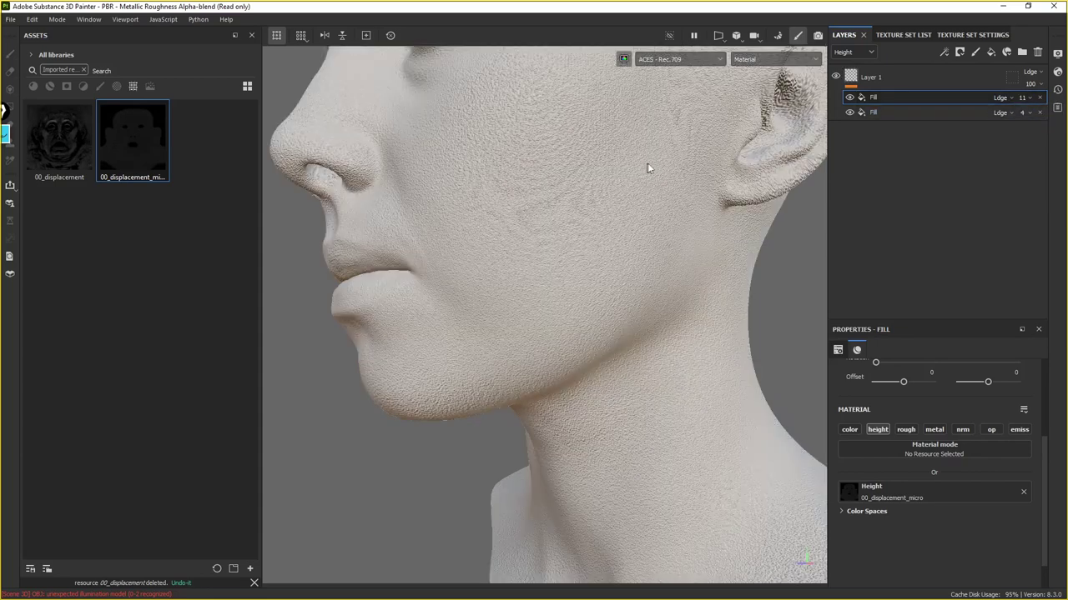
scroll(647, 168, "up", 2)
mouse_move(617, 172)
middle_mouse_down()
mouse_move(687, 341)
mouse_move(614, 267)
middle_mouse_up()
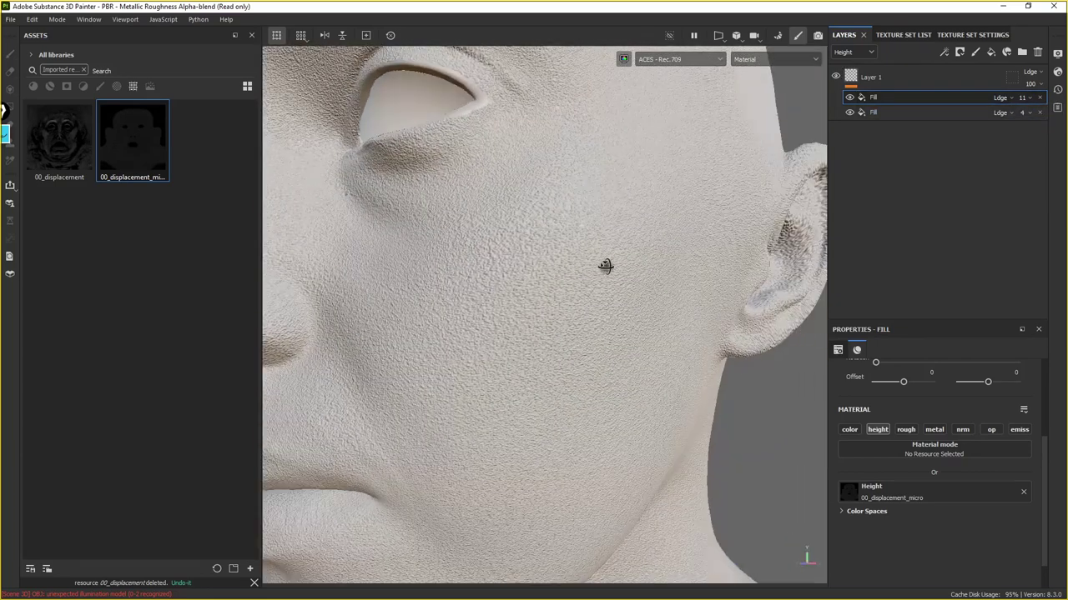
left_click(1019, 118)
left_click_drag(1021, 118, 1017, 119)
Orbit around the head to inspect the combined skin detail from several angles
scroll(539, 196, "down", 3)
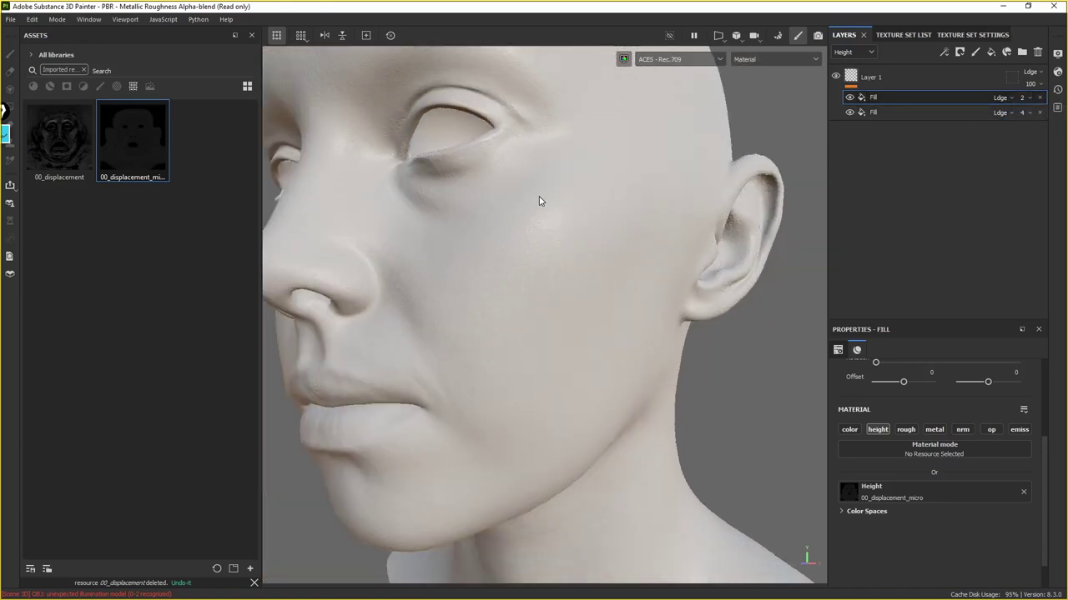
left_click_drag(538, 196, 603, 224, "alt")
scroll(559, 253, "up", 2)
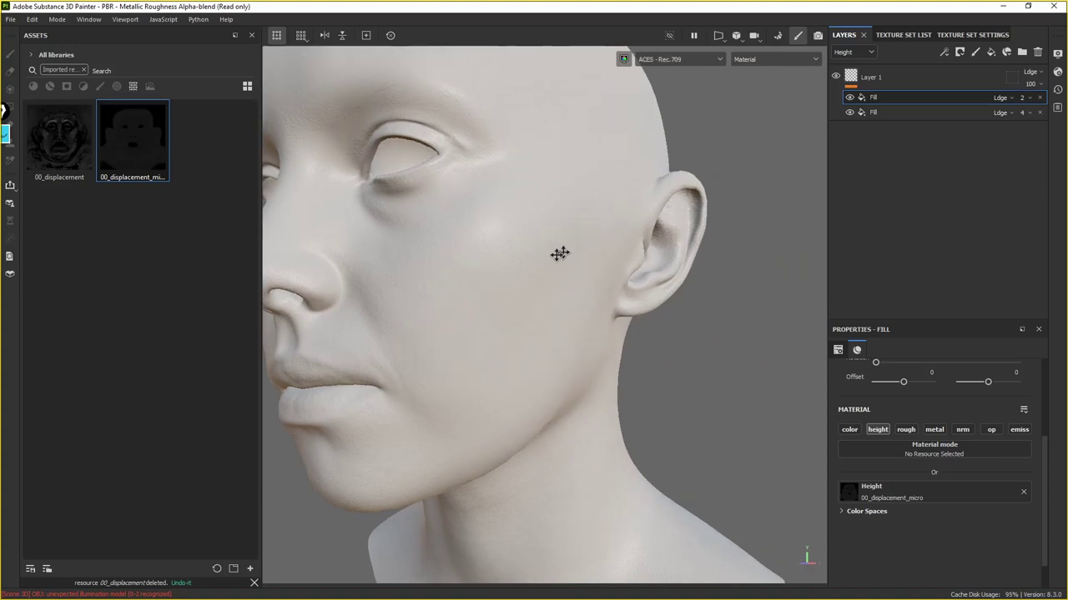
mouse_move(559, 253)
left_mouse_down("alt")
mouse_move(476, 258)
mouse_move(533, 254)
left_mouse_up("alt")
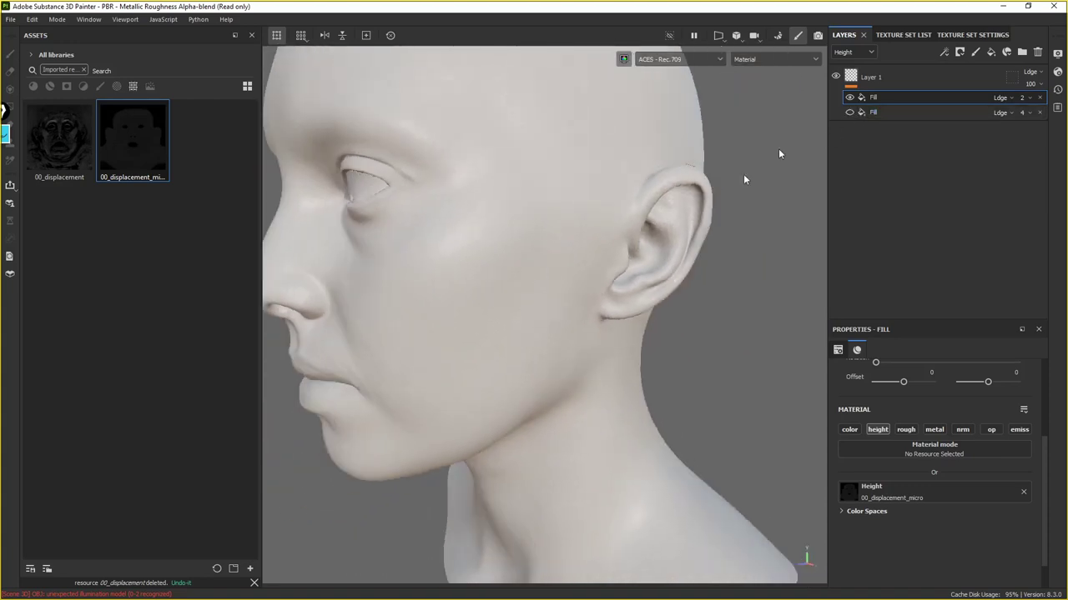
scroll(556, 280, "up", 3)
scroll(536, 275, "up", 2)
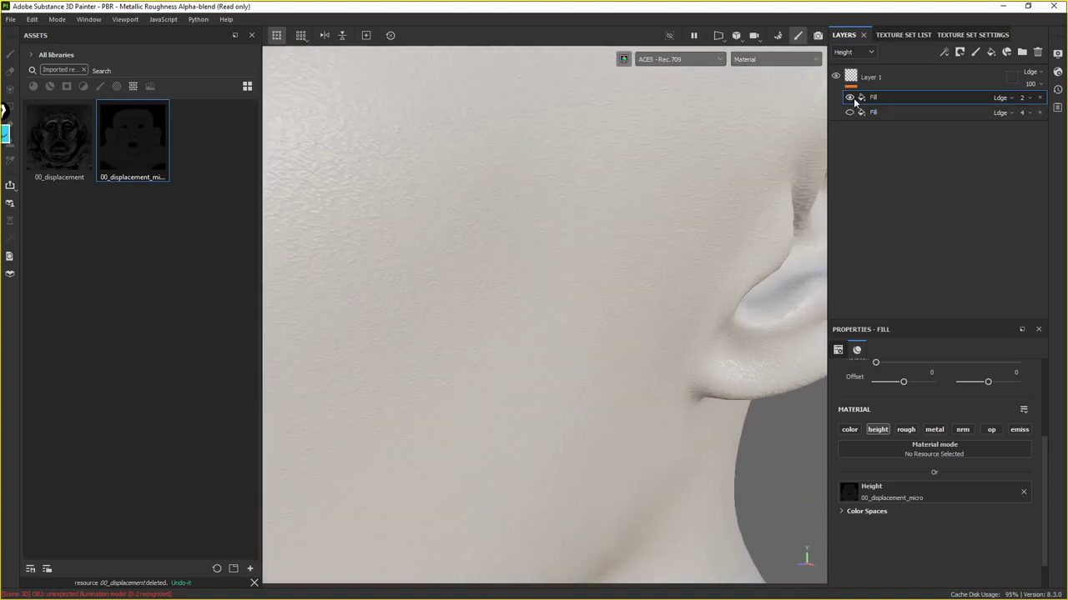
scroll(662, 204, "down", 3)
left_click_drag(662, 212, 617, 278, "alt")
scroll(688, 268, "up", 2)
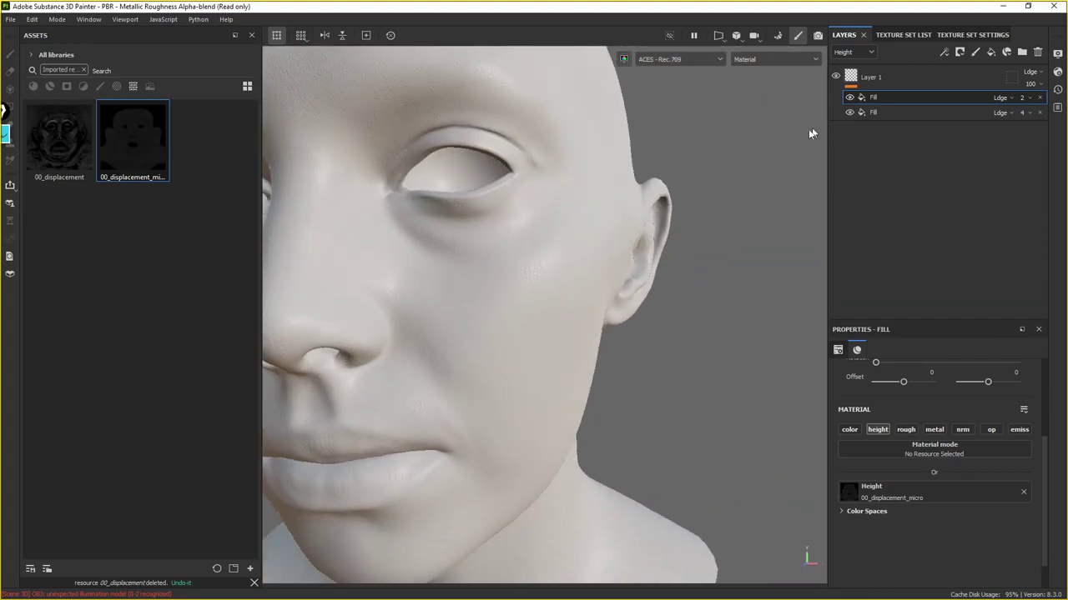
mouse_move(560, 294)
left_mouse_down("alt")
mouse_move(660, 231)
mouse_move(629, 236)
mouse_move(648, 296)
mouse_move(534, 248)
mouse_move(627, 291)
left_mouse_up("alt")
scroll(632, 234, "up", 3)
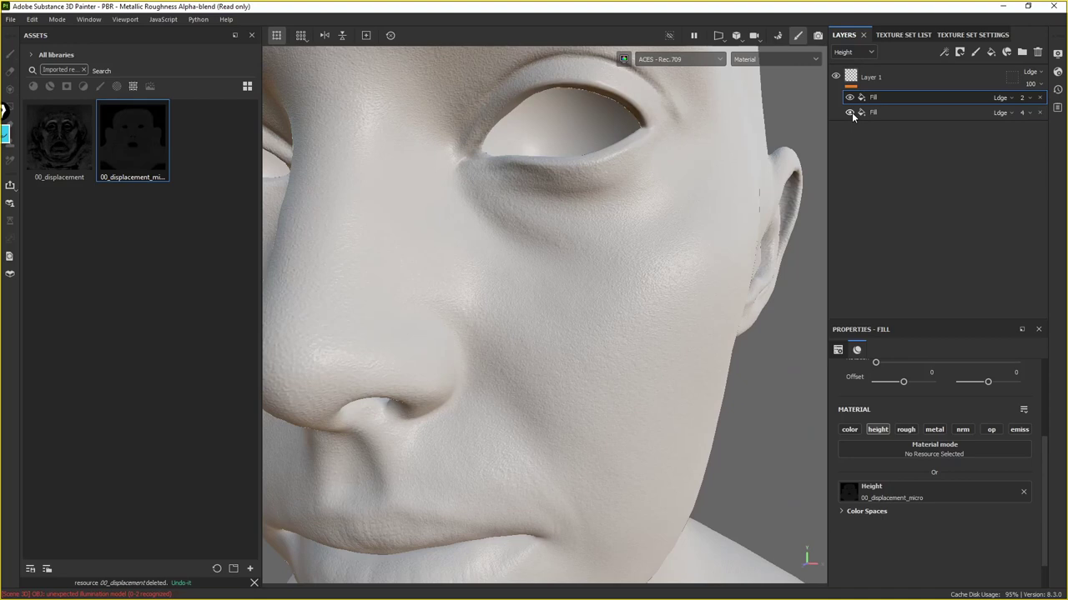
scroll(693, 275, "down", 5)
mouse_move(679, 291)
left_mouse_down("alt")
mouse_move(668, 210)
mouse_move(570, 191)
mouse_move(706, 303)
mouse_move(581, 233)
mouse_move(600, 223)
left_mouse_up("alt")
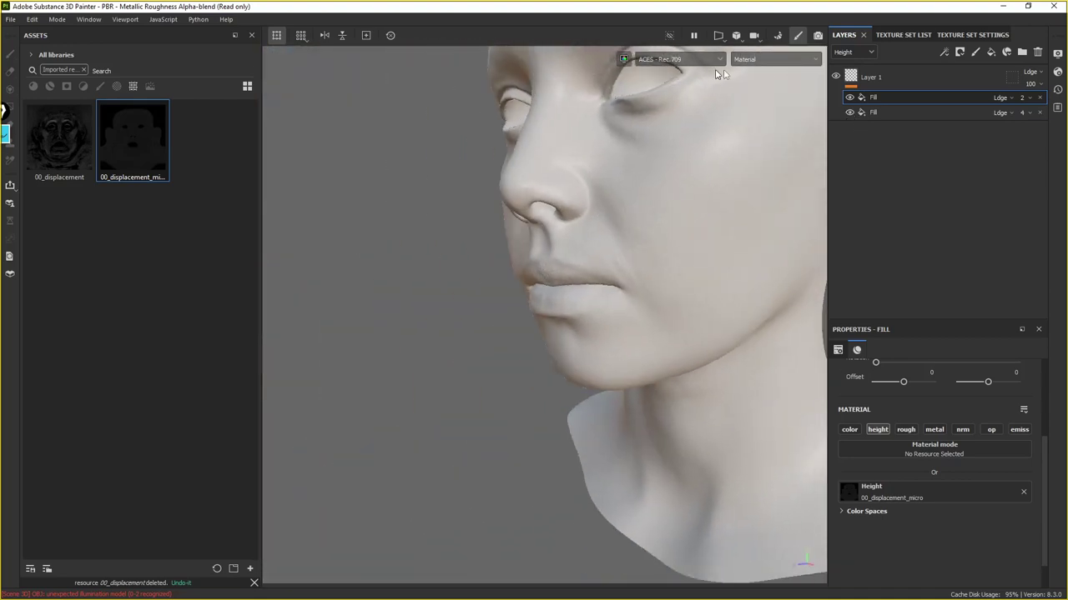
Switch the viewport to Normal+Height+Mesh and orbit the head to inspect it
left_click(791, 60)
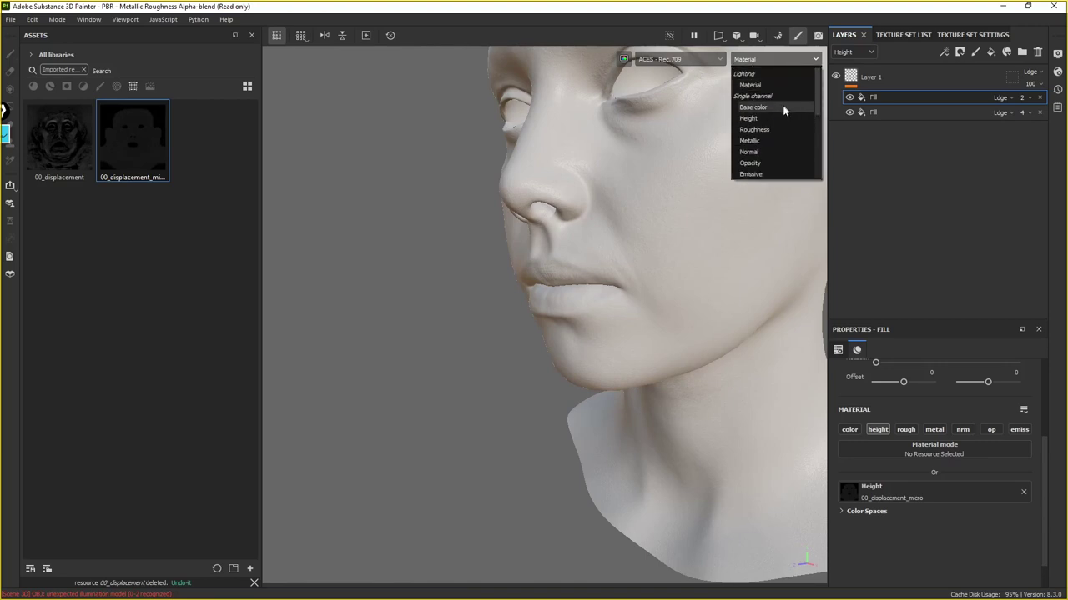
scroll(772, 161, "down", 2)
scroll(771, 163, "down", 1)
scroll(771, 163, "up", 1)
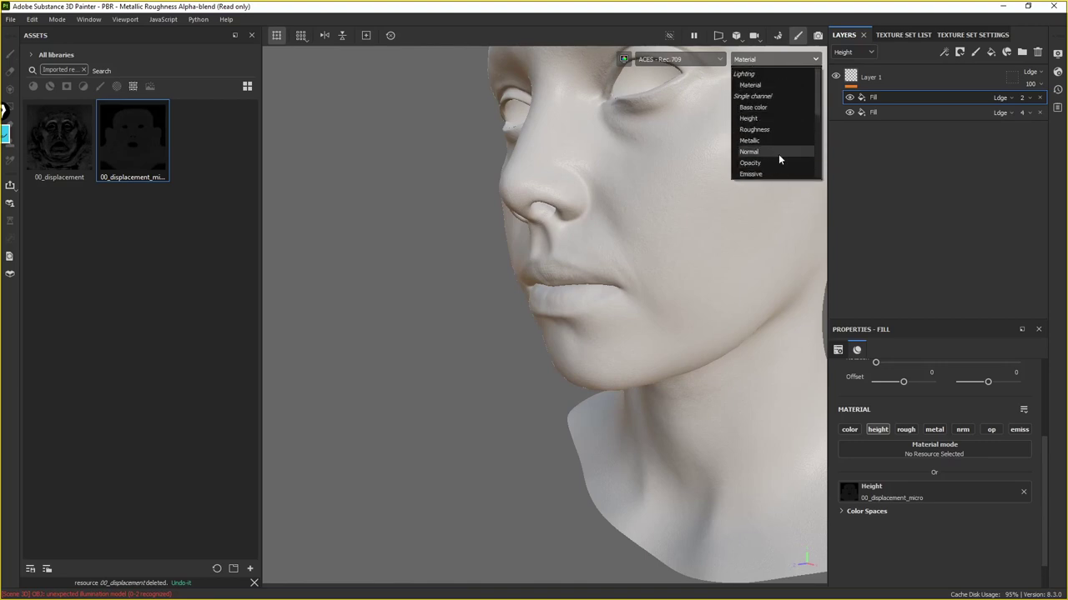
scroll(778, 153, "up", 2)
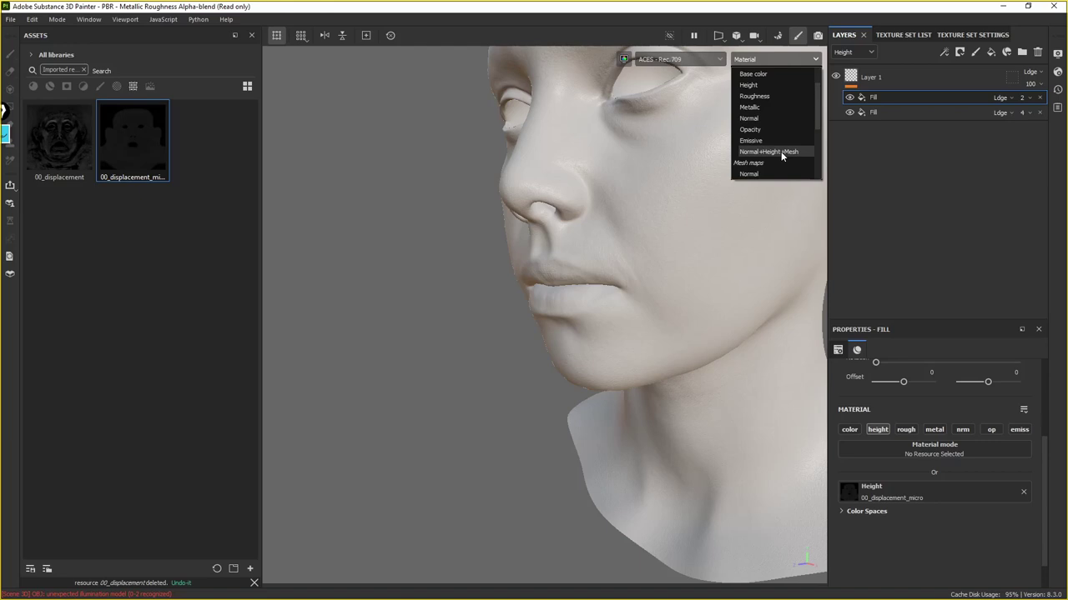
left_click(781, 152)
mouse_move(745, 242)
left_mouse_down("alt")
mouse_move(520, 312)
mouse_move(572, 246)
mouse_move(486, 301)
mouse_move(637, 256)
mouse_move(464, 272)
mouse_move(505, 274)
mouse_move(565, 230)
mouse_move(506, 300)
mouse_move(462, 284)
mouse_move(631, 275)
mouse_move(543, 269)
left_mouse_up("alt")
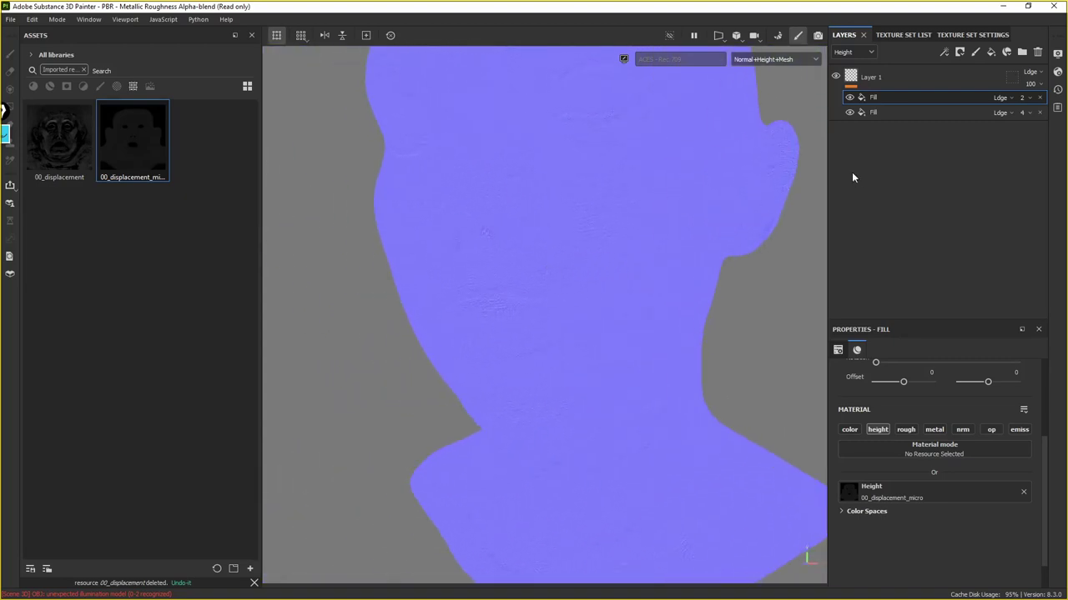
View the Height channel alone, return to Material view, and bring up the Start menu
left_click(773, 60)
scroll(759, 109, "up", 3)
left_click(754, 118)
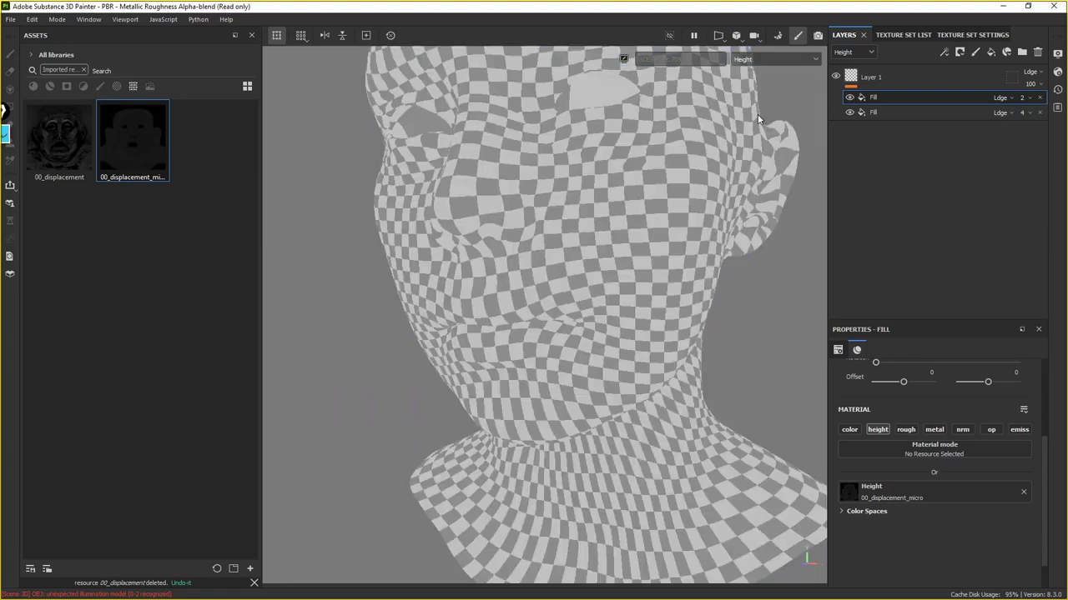
left_click(803, 60)
left_click(763, 83)
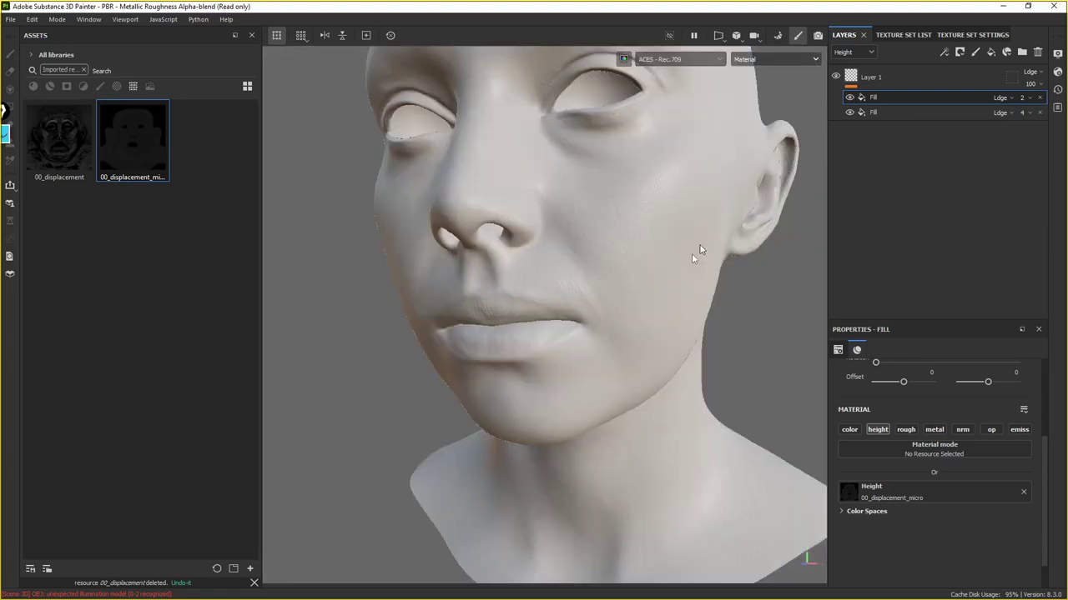
key("super")
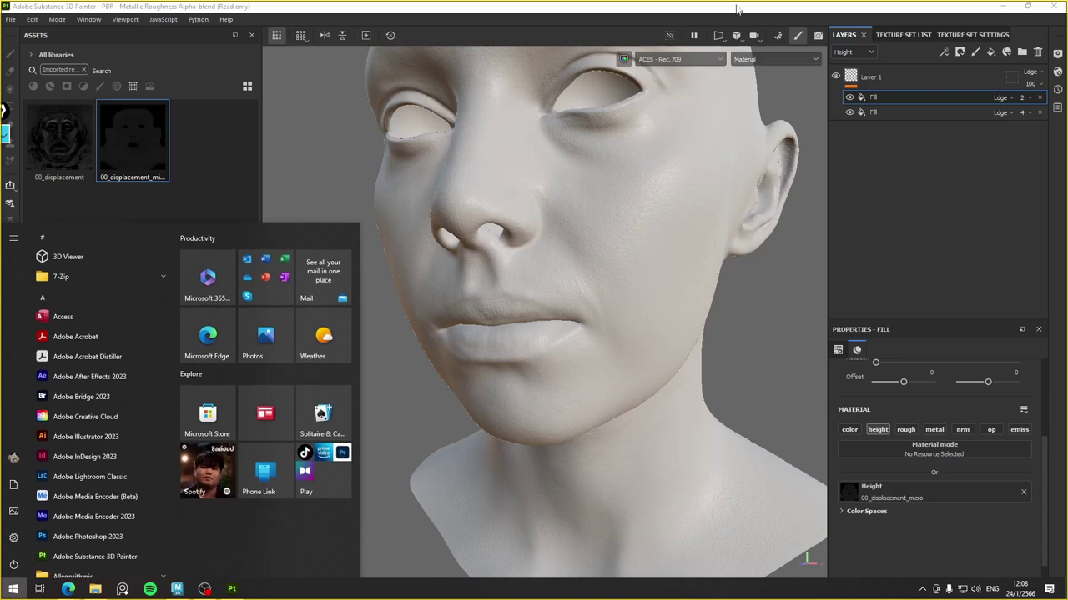
Dismiss the Start menu and zoom in on the cheek skin
key("super")
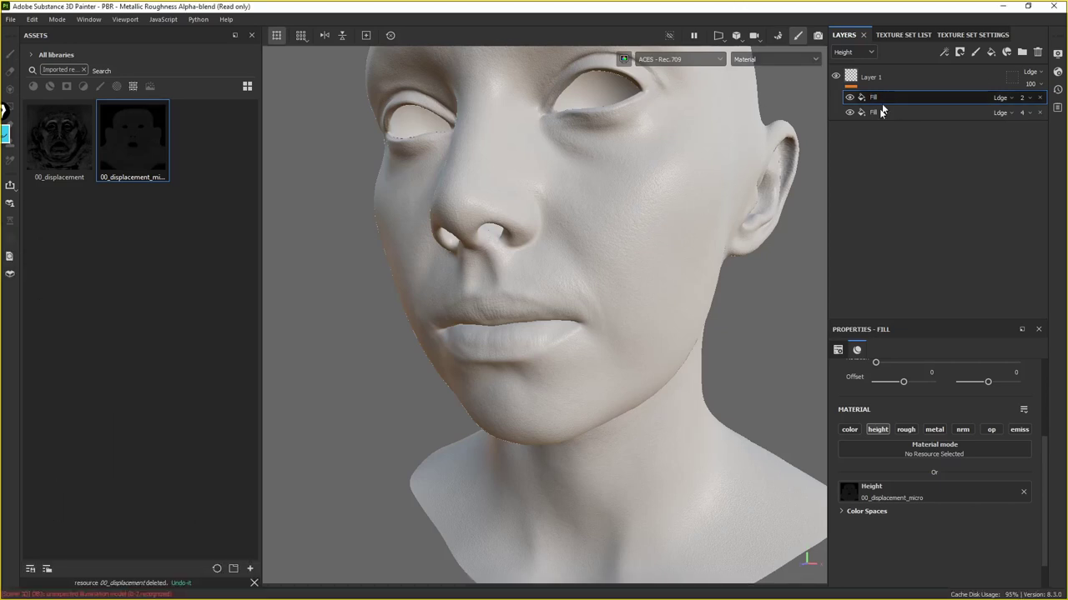
scroll(709, 184, "up", 3)
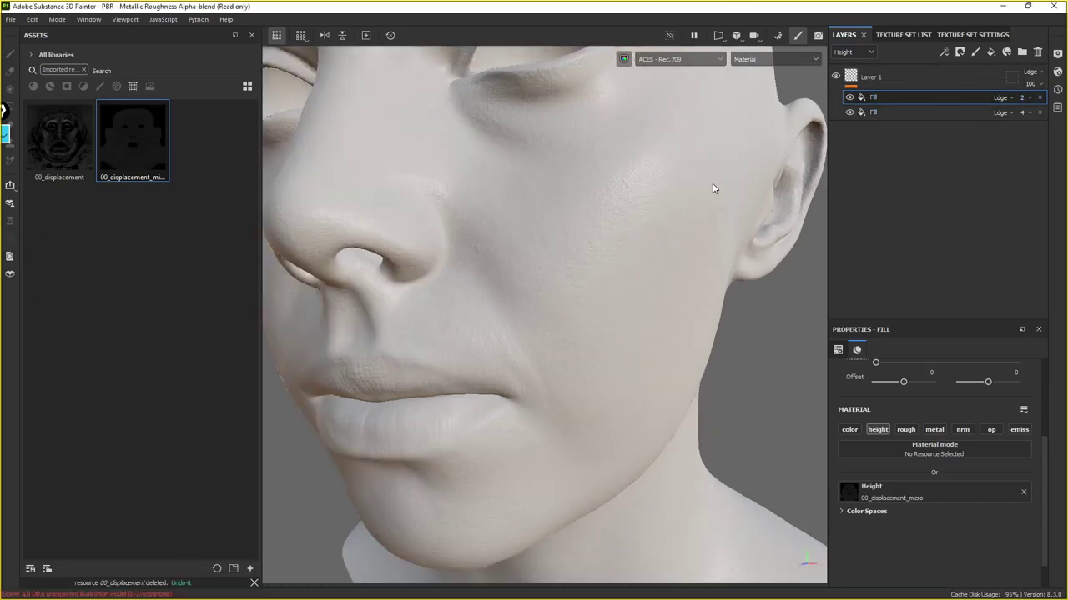
scroll(593, 231, "up", 4)
mouse_move(581, 233)
middle_mouse_down()
mouse_move(774, 228)
mouse_move(760, 220)
middle_mouse_up()
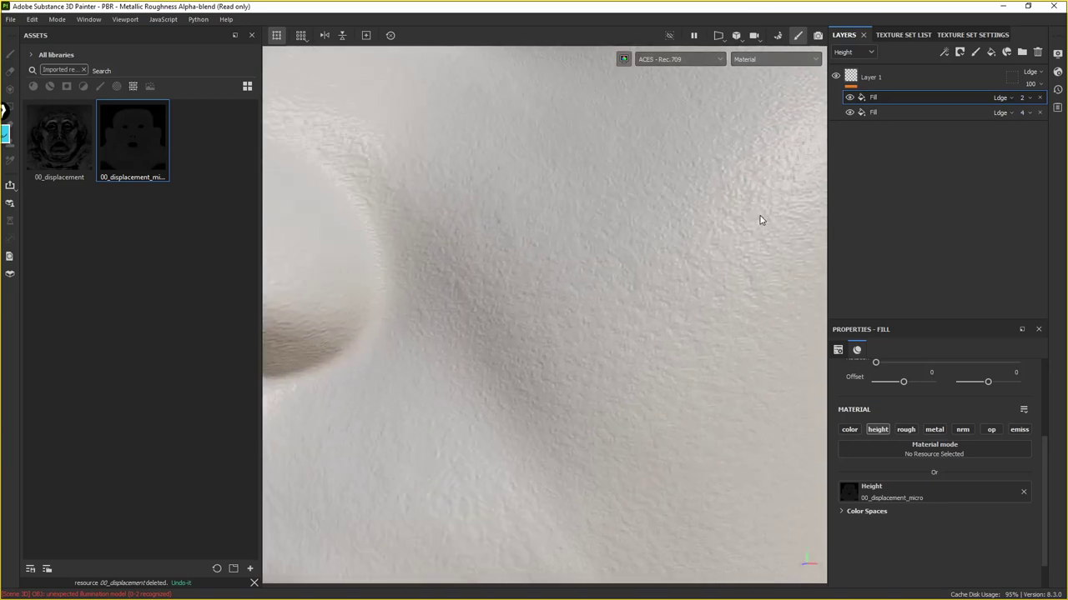
scroll(654, 269, "down", 1)
scroll(655, 269, "down", 1)
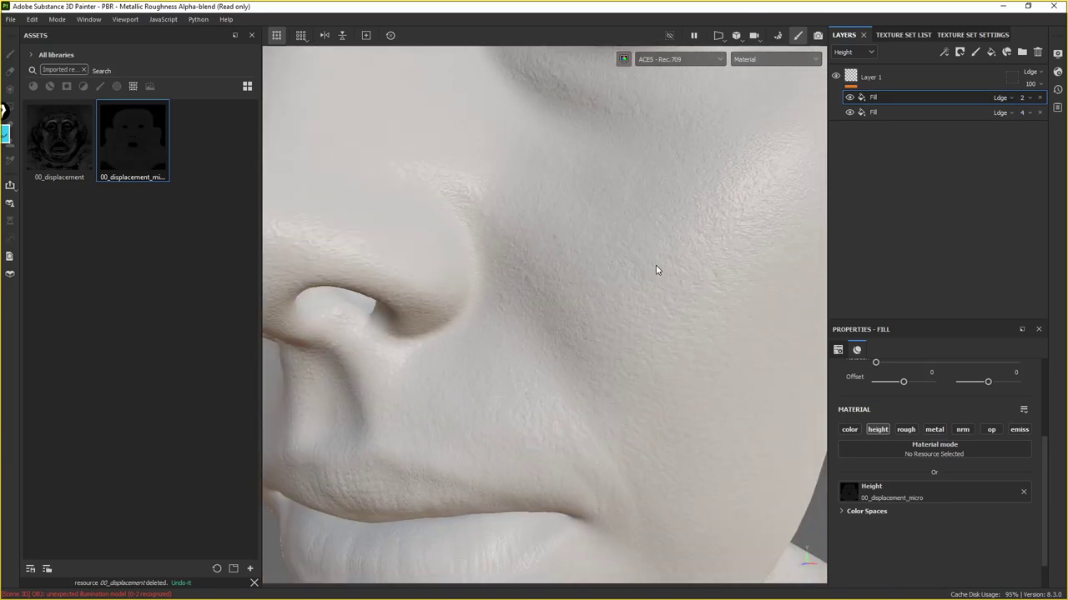
scroll(656, 269, "down", 2)
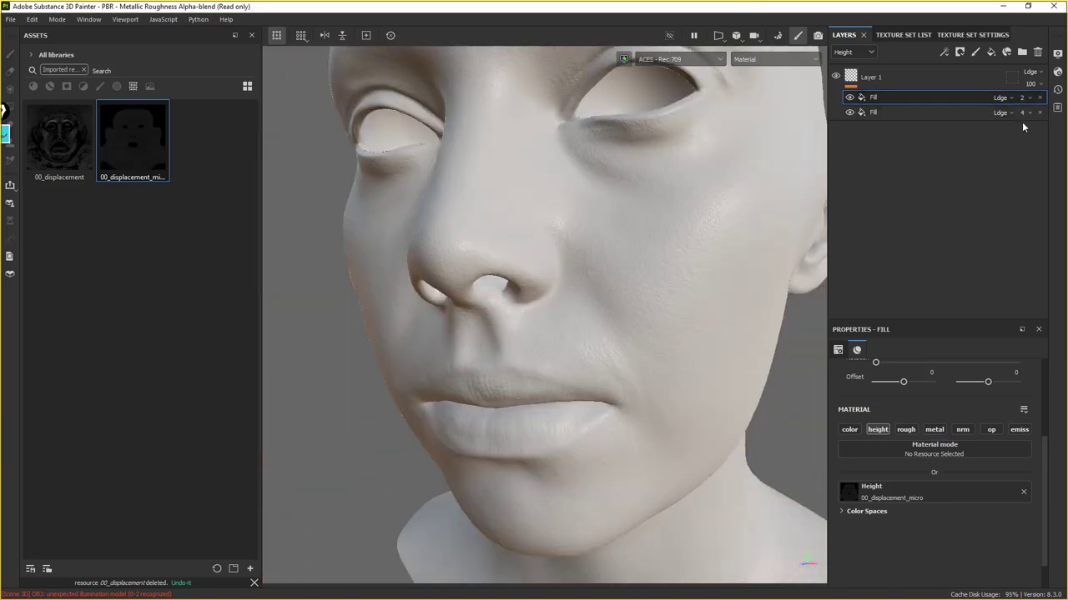
Raise both height fills' opacity to 10 and orbit to inspect the stronger detail
left_click_drag(1023, 112, 1018, 131)
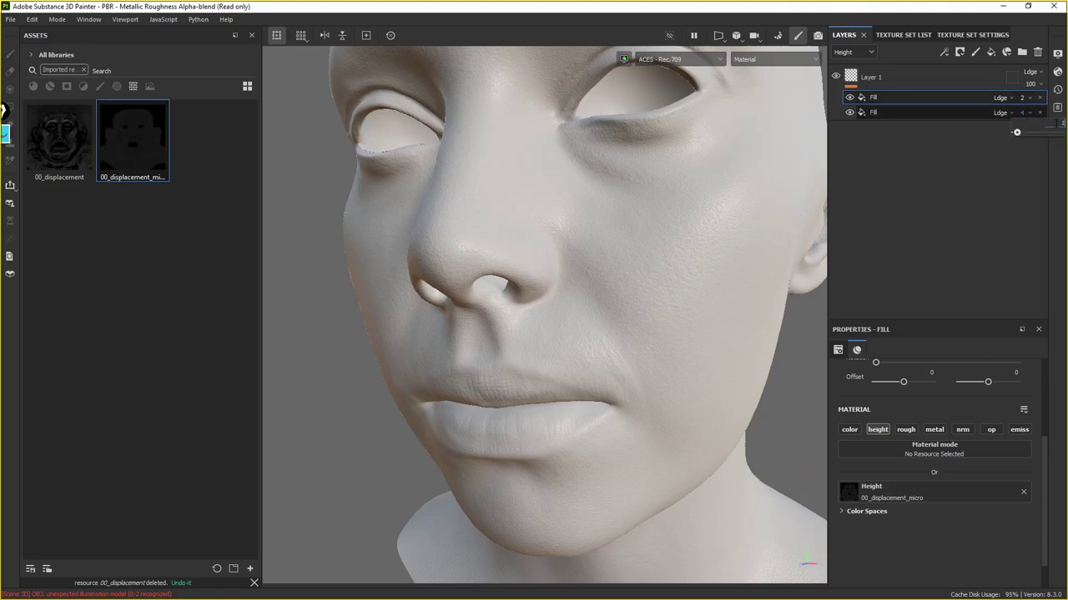
left_click_drag(1016, 131, 1018, 132)
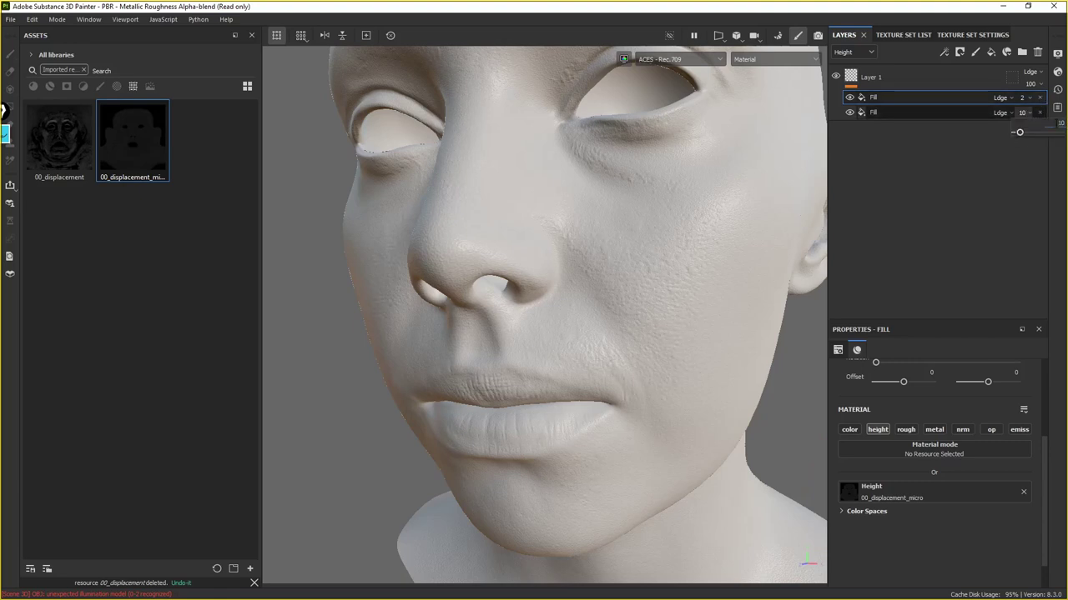
left_click(1024, 100)
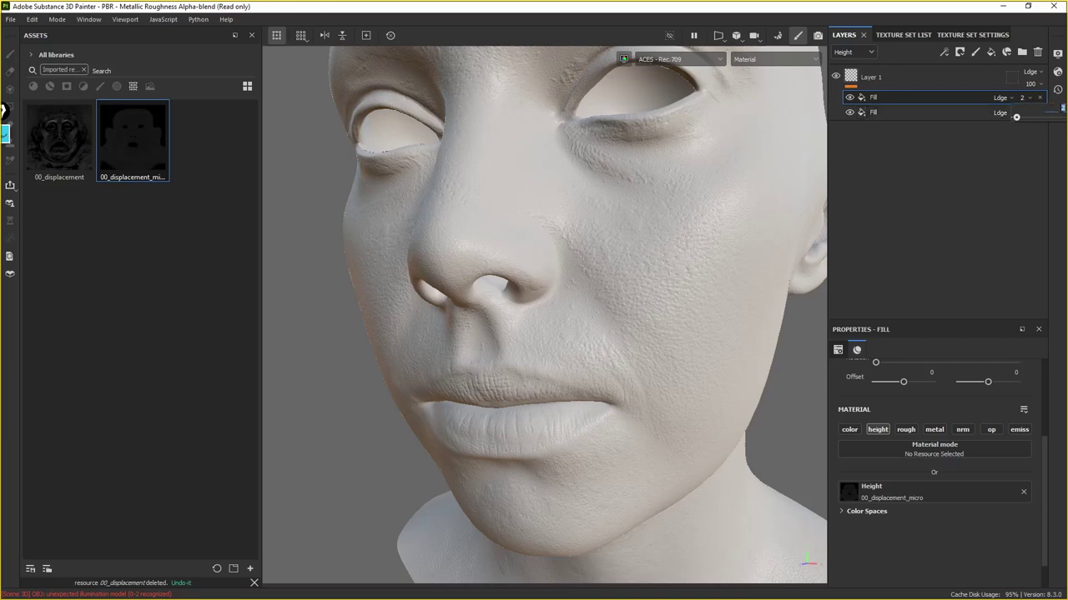
left_click_drag(1016, 117, 1019, 116)
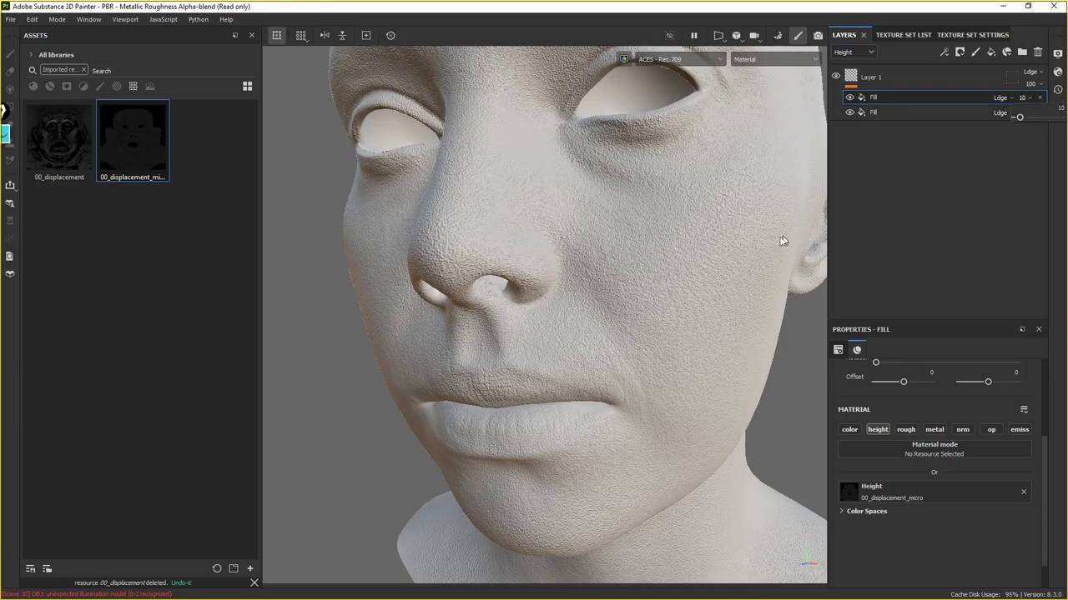
mouse_move(734, 255)
left_mouse_down("alt")
mouse_move(672, 275)
mouse_move(589, 272)
mouse_move(676, 231)
mouse_move(660, 322)
mouse_move(745, 285)
mouse_move(689, 291)
mouse_move(667, 272)
left_mouse_up("alt")
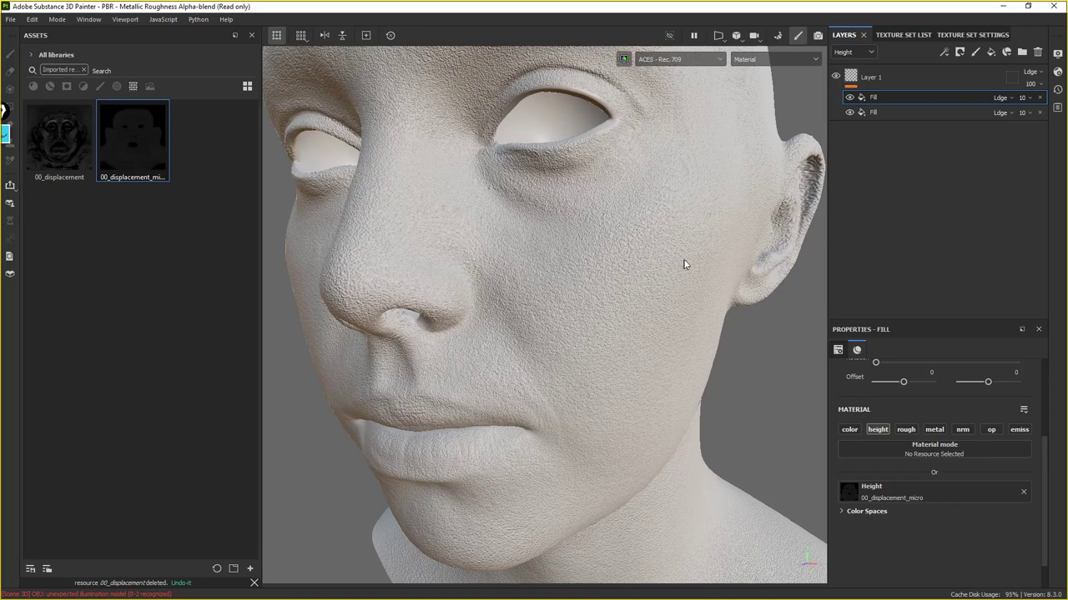
Set the two fill opacities back to 4 and 2, then view the whole head
left_click(1028, 113)
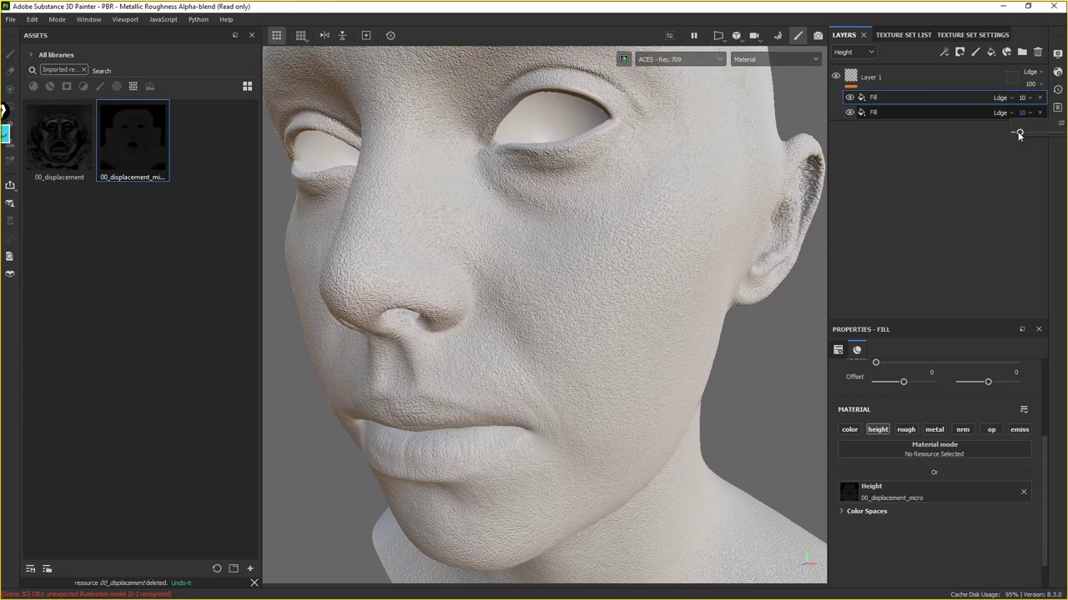
left_click_drag(1019, 132, 1017, 132)
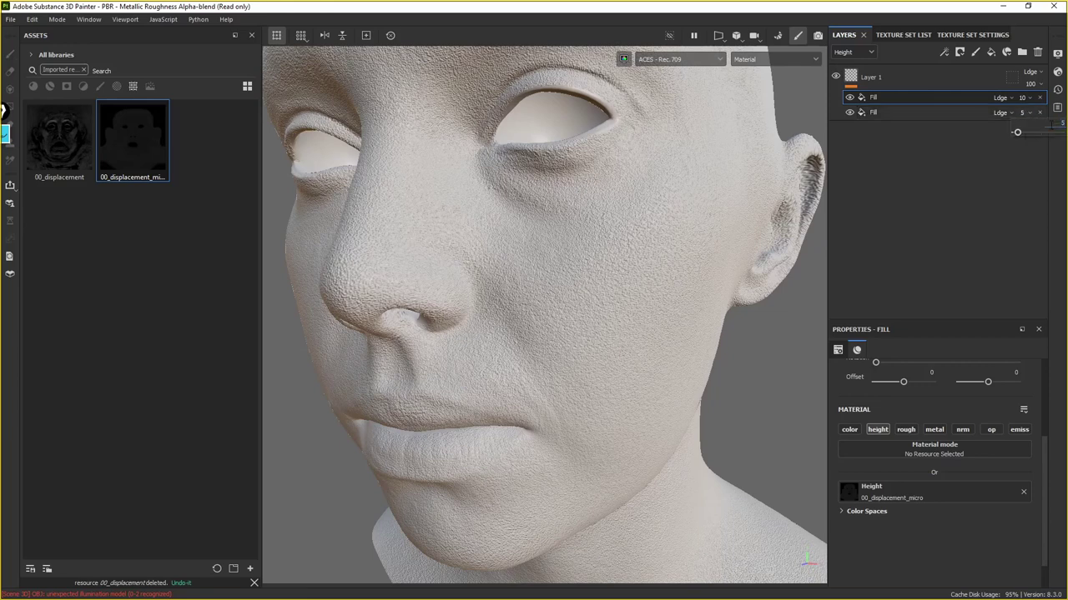
left_click(1021, 98)
type("2")
key("Return")
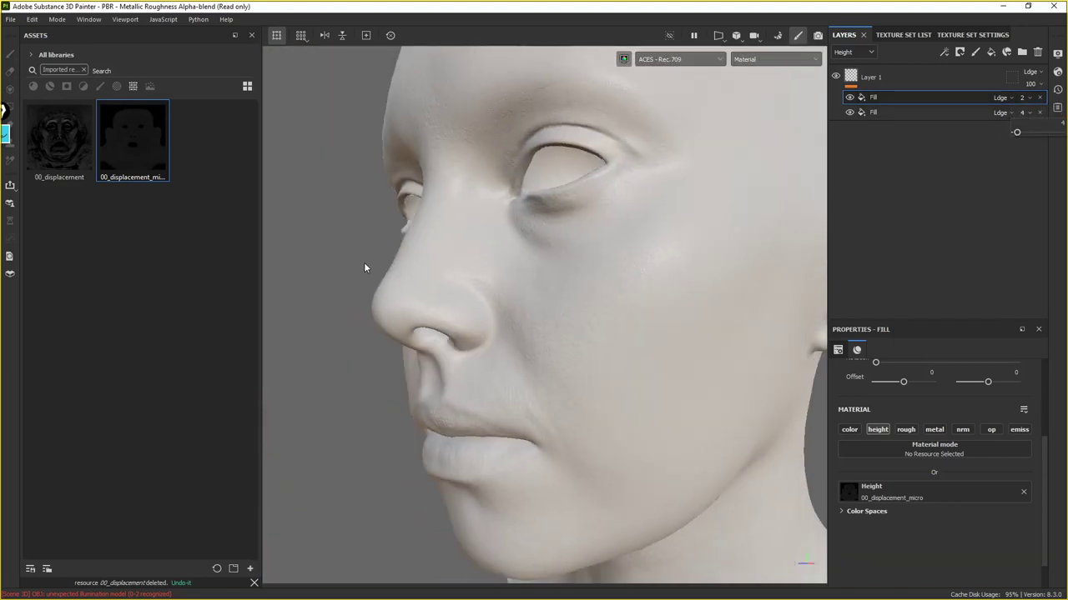
scroll(530, 253, "down", 3)
left_click_drag(531, 255, 470, 279, "alt")
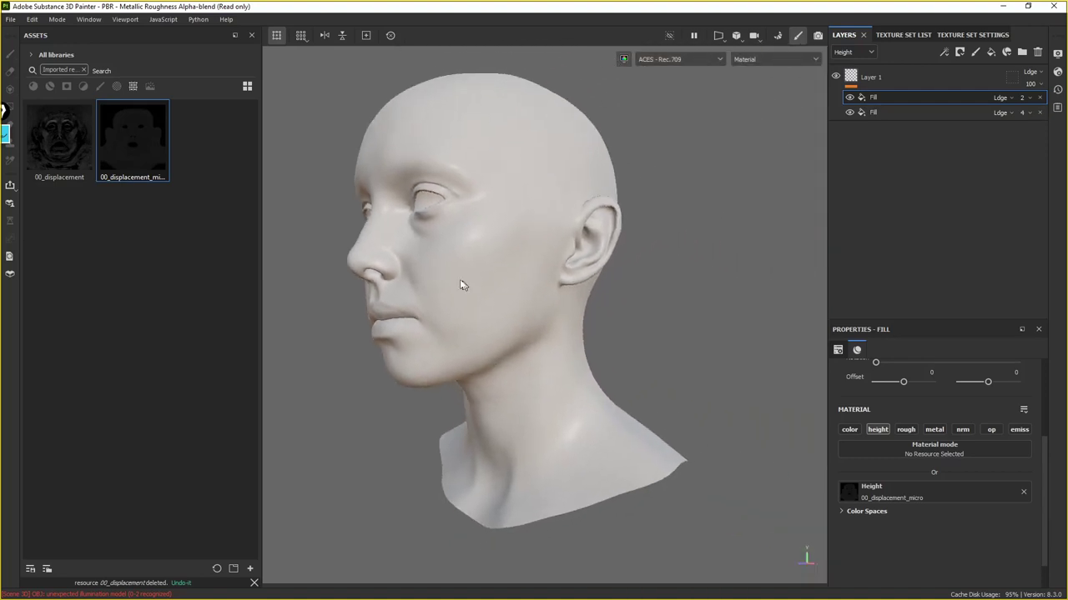
left_click(10, 19)
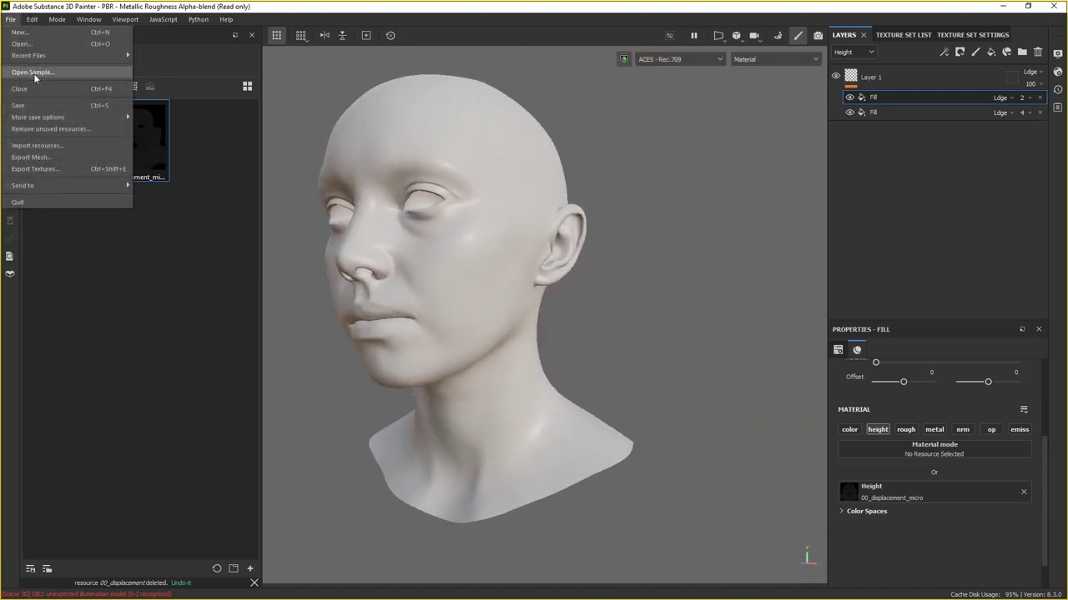
Export aiStandardSurface11SG with only Normal, excluding the base color, roughness and metallic maps
left_click(104, 170)
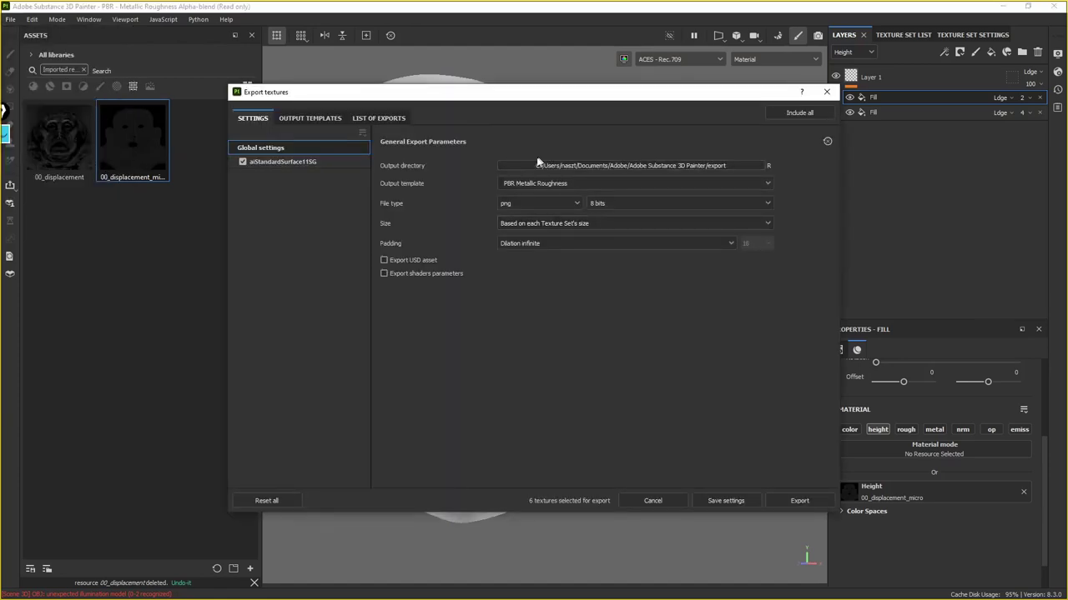
left_click(299, 163)
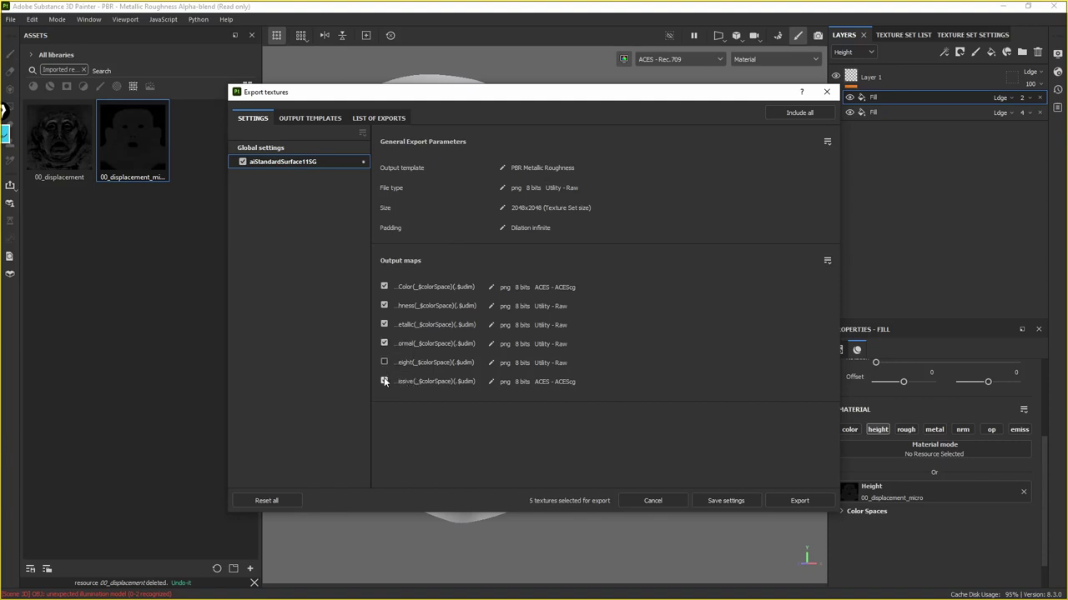
left_click(383, 325)
left_click(383, 305)
left_click(383, 287)
left_click(314, 119)
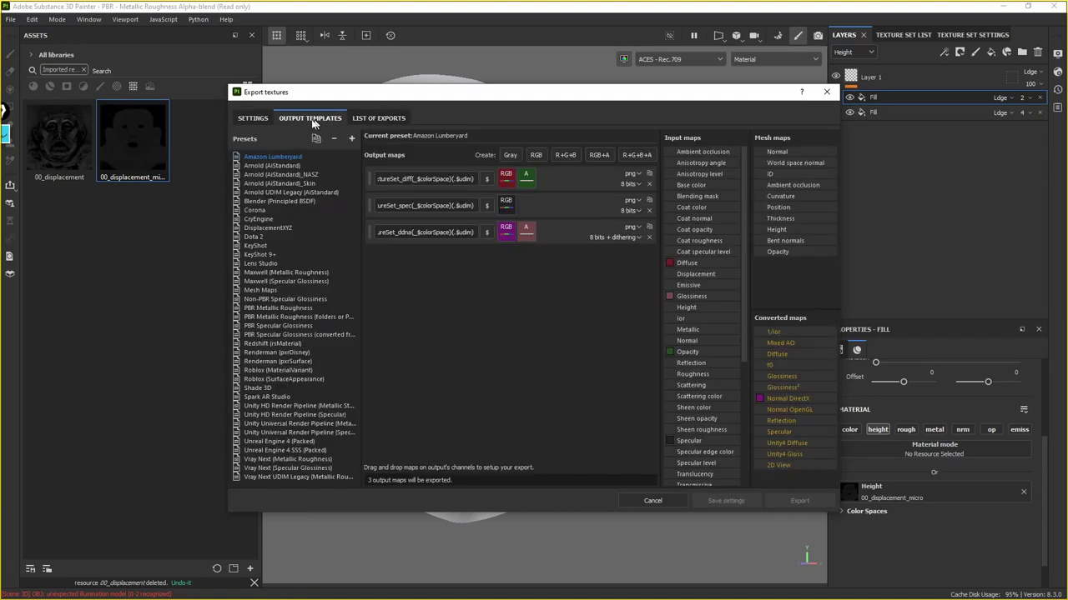
left_click(264, 122)
left_click(266, 147)
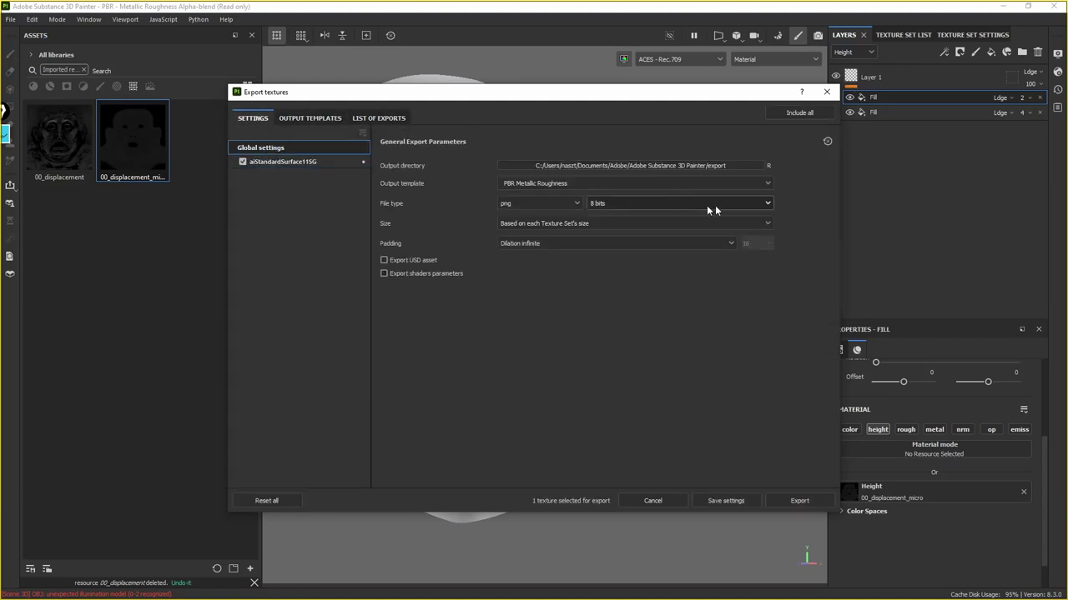
Set the export output directory to the Emily folder inside the project's sourceimages
left_click(769, 166)
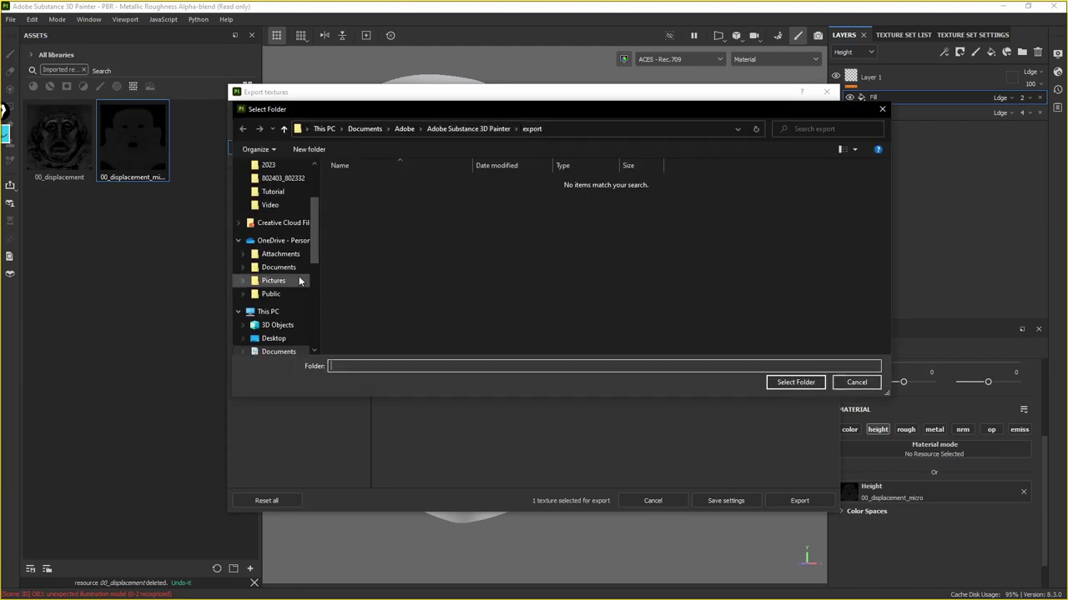
scroll(316, 254, "up", 2)
left_click(282, 231)
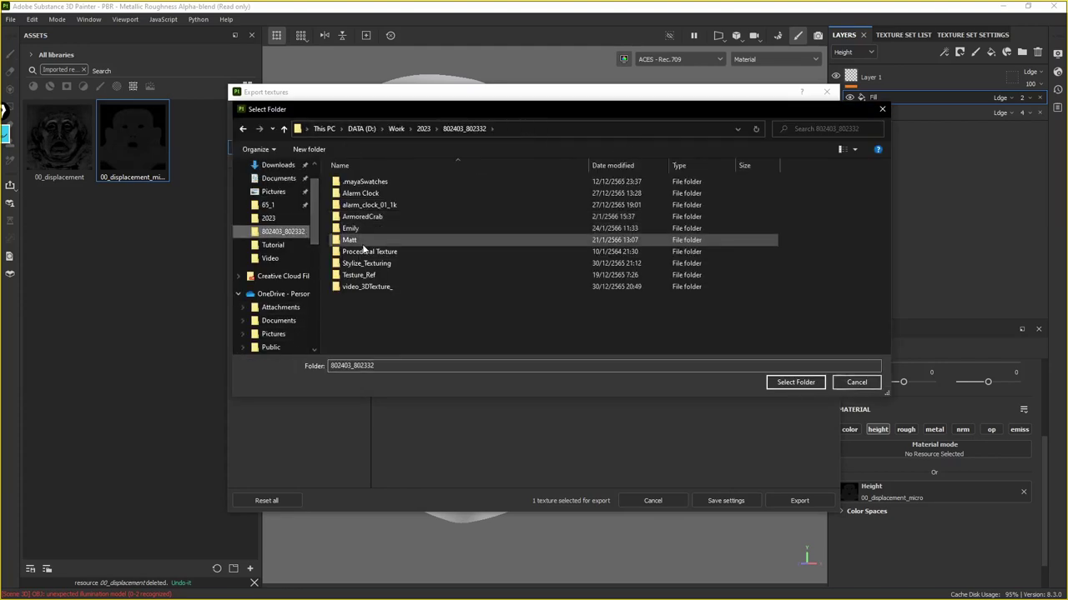
left_click(364, 237)
double_click(364, 234)
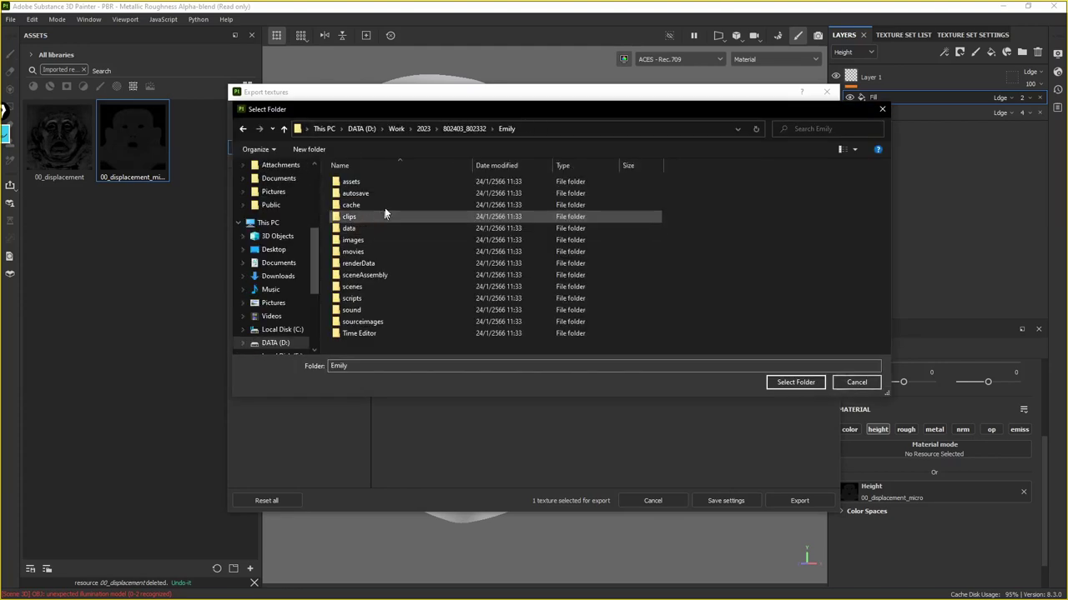
double_click(388, 323)
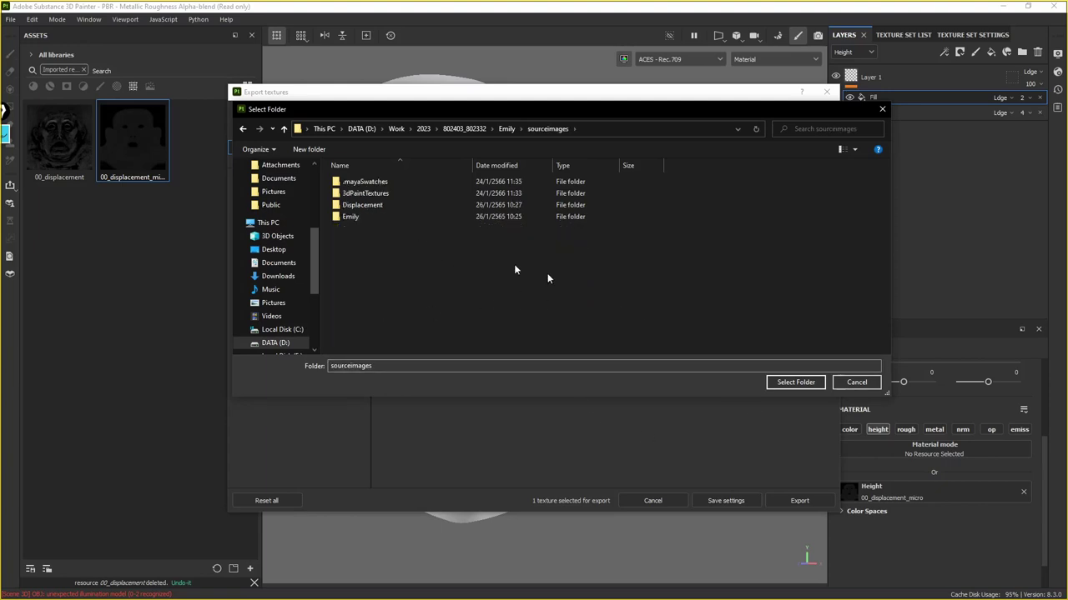
double_click(357, 218)
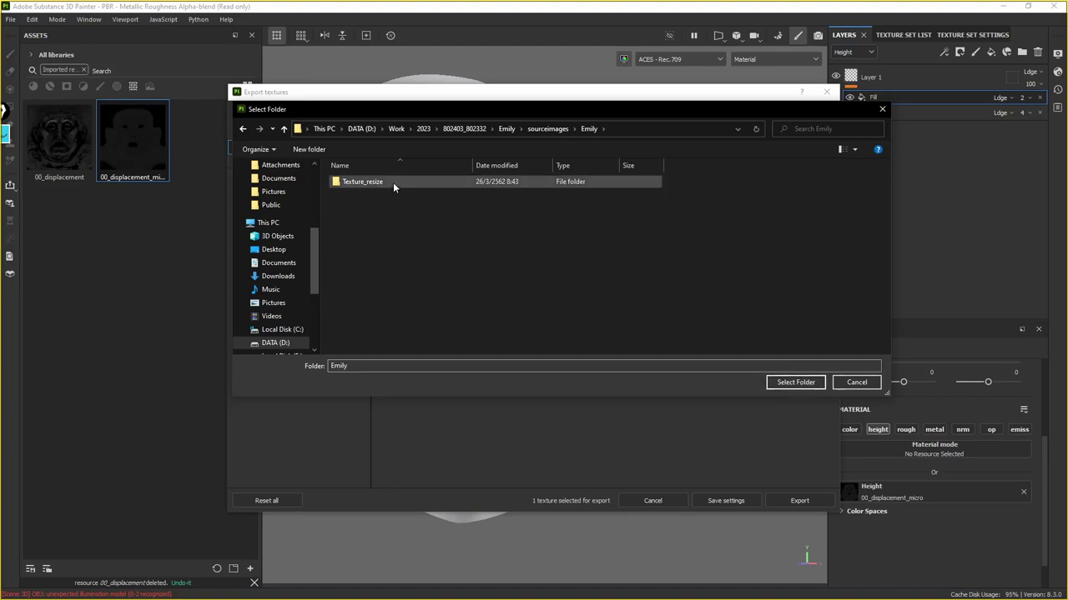
left_click(796, 382)
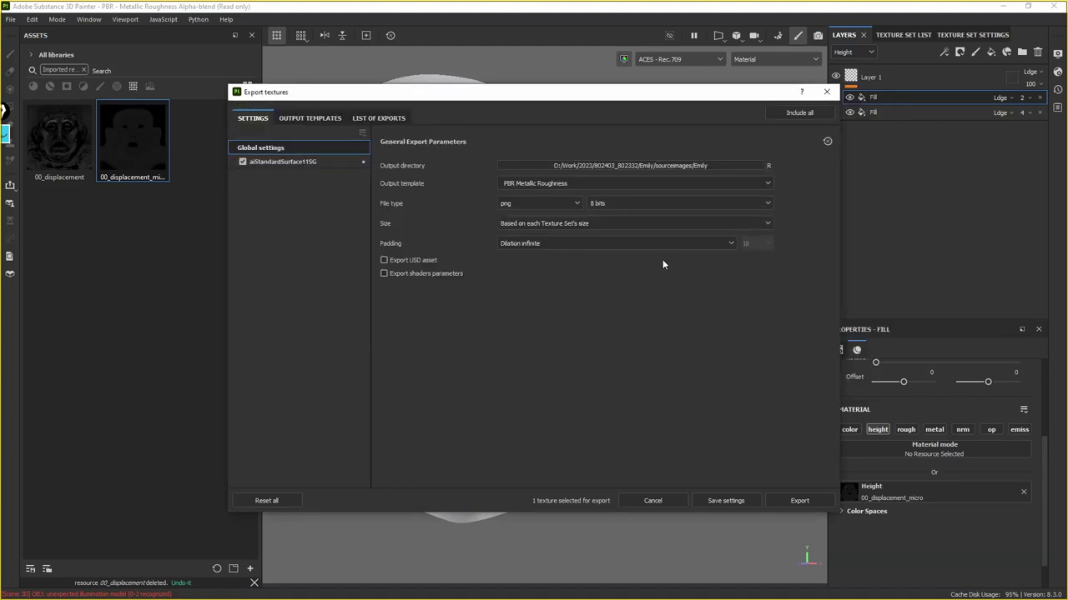
Set the bit depth to 16 bits and export the normal map
left_click(600, 206)
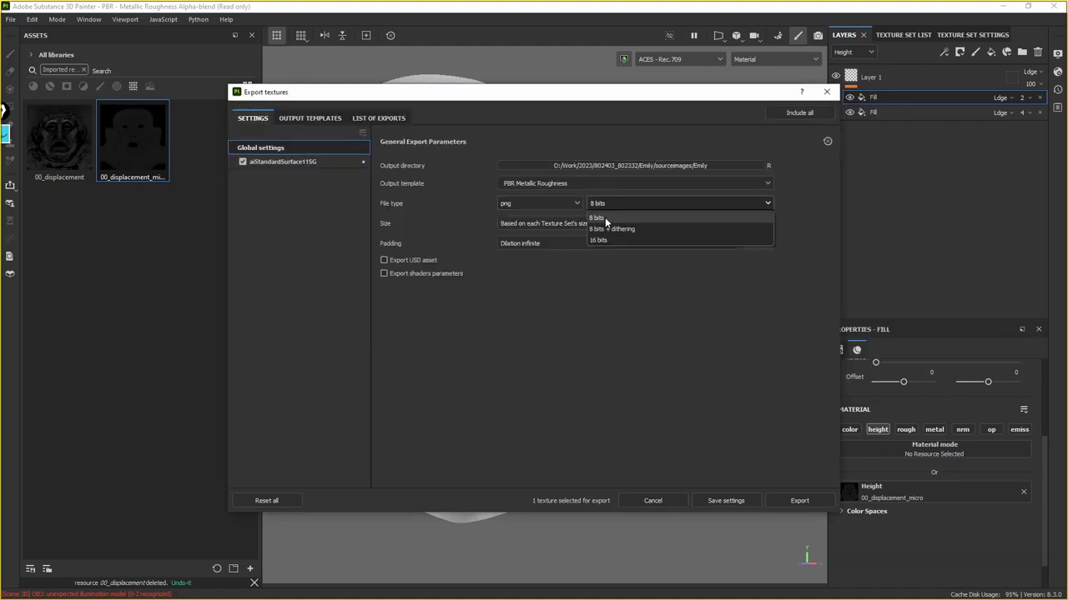
left_click(610, 240)
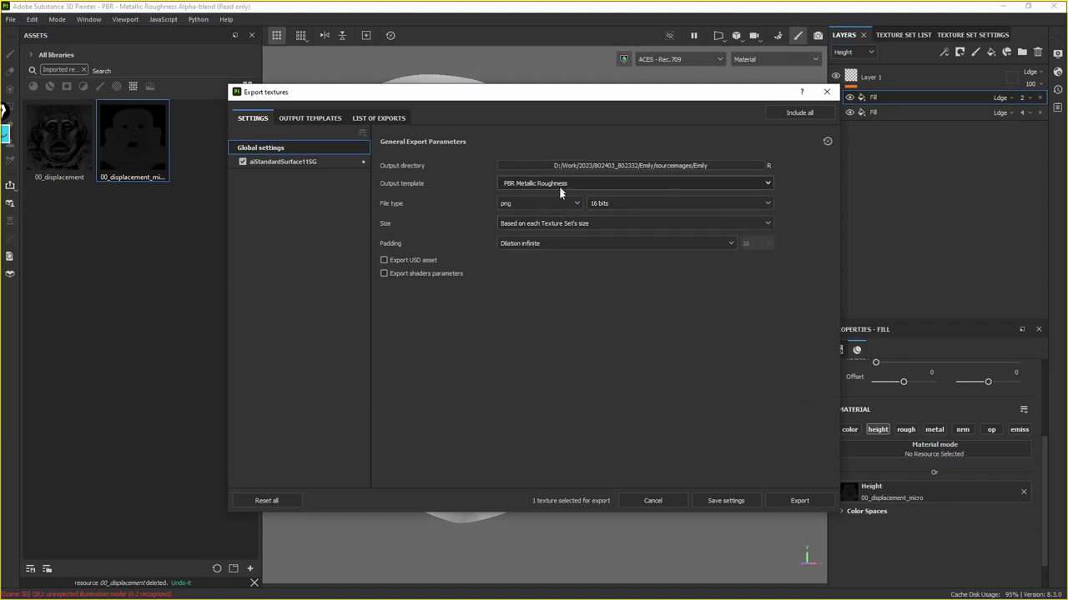
left_click(799, 500)
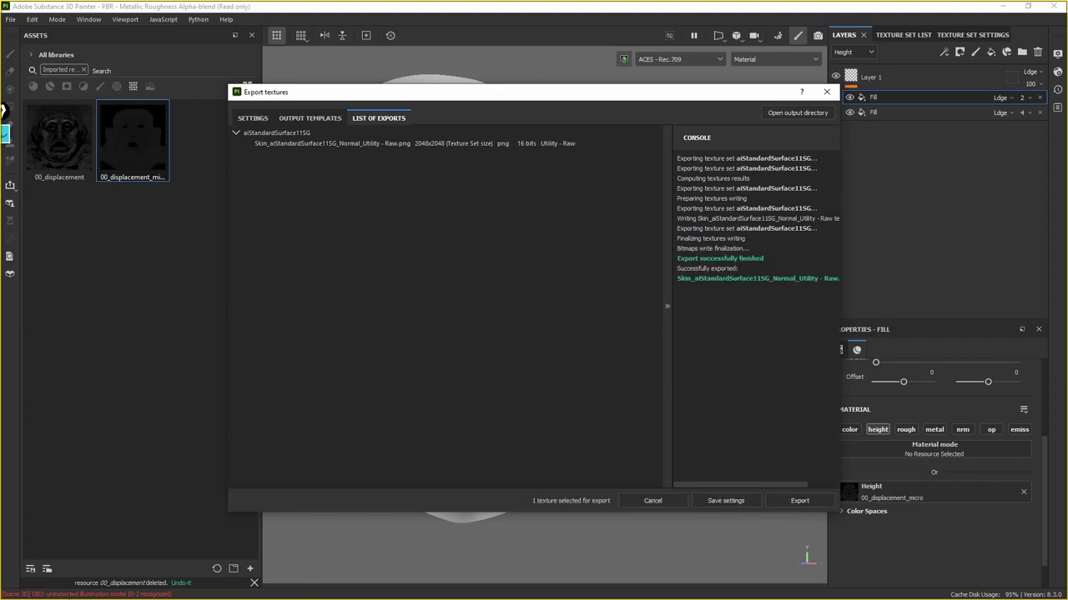
key("super")
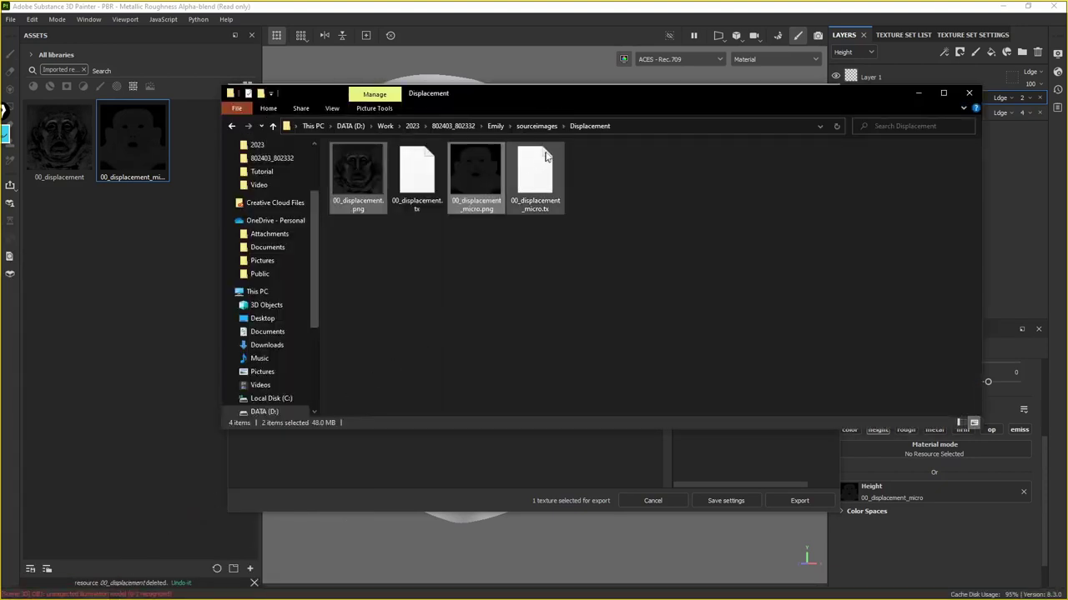
Browse to Emily > sourceimages > Emily and open the exported Skin normal PNG
left_click(495, 125)
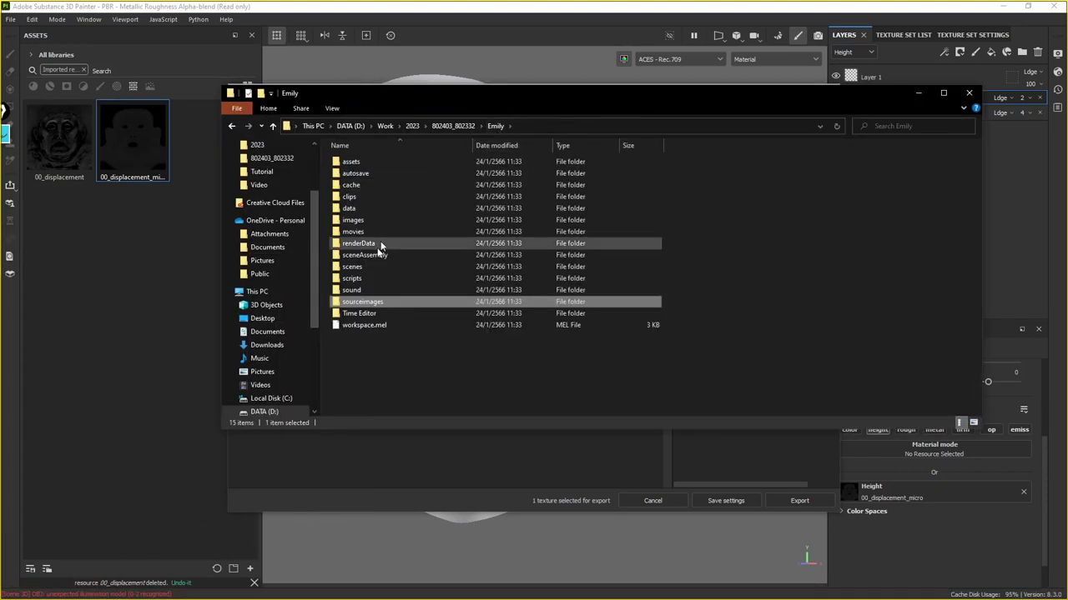
double_click(356, 302)
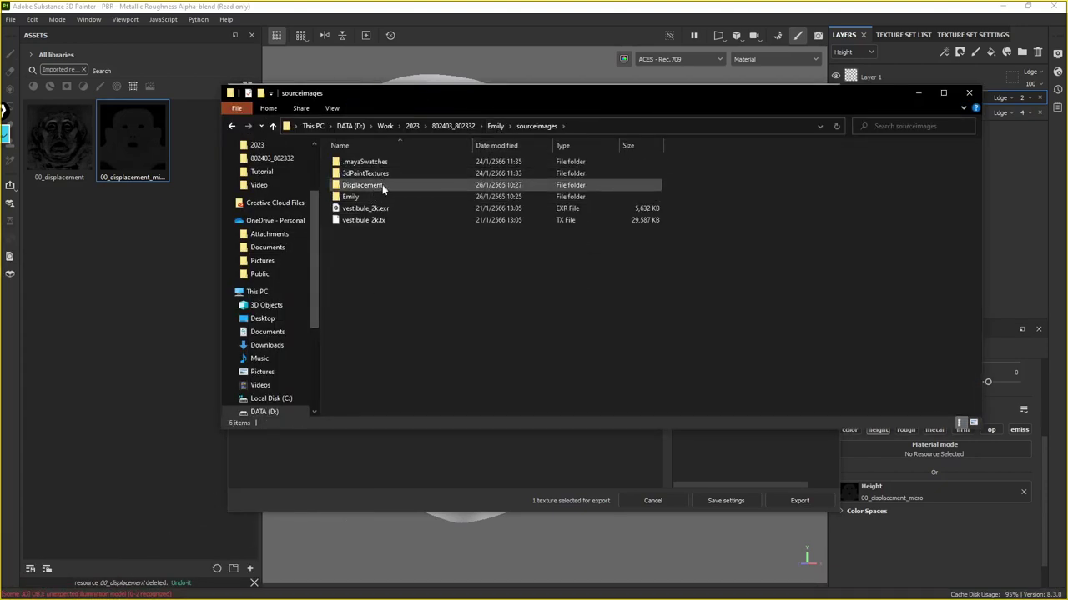
double_click(377, 197)
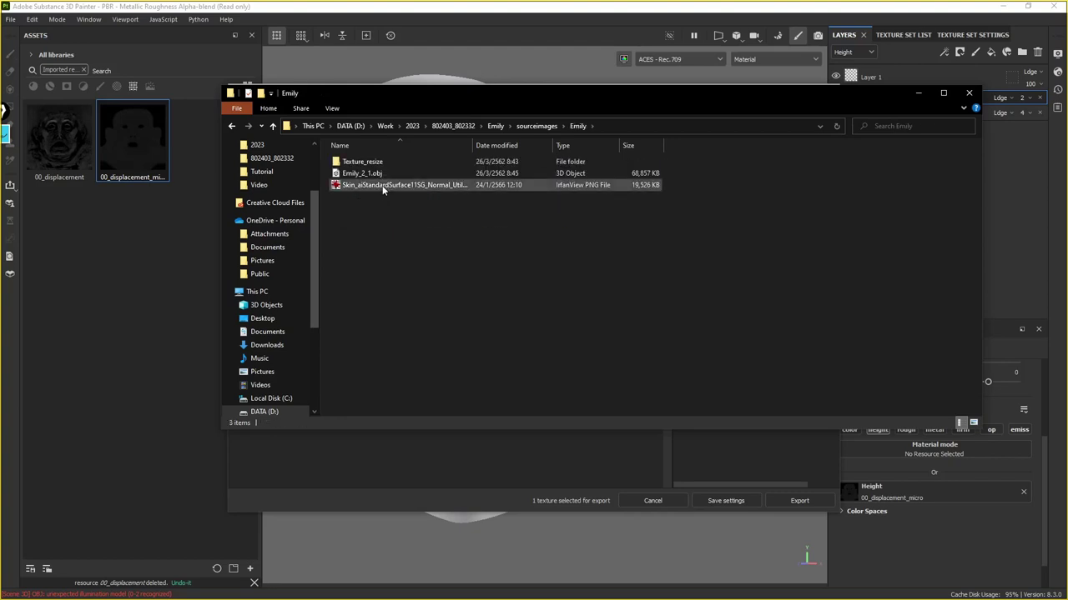
double_click(382, 186)
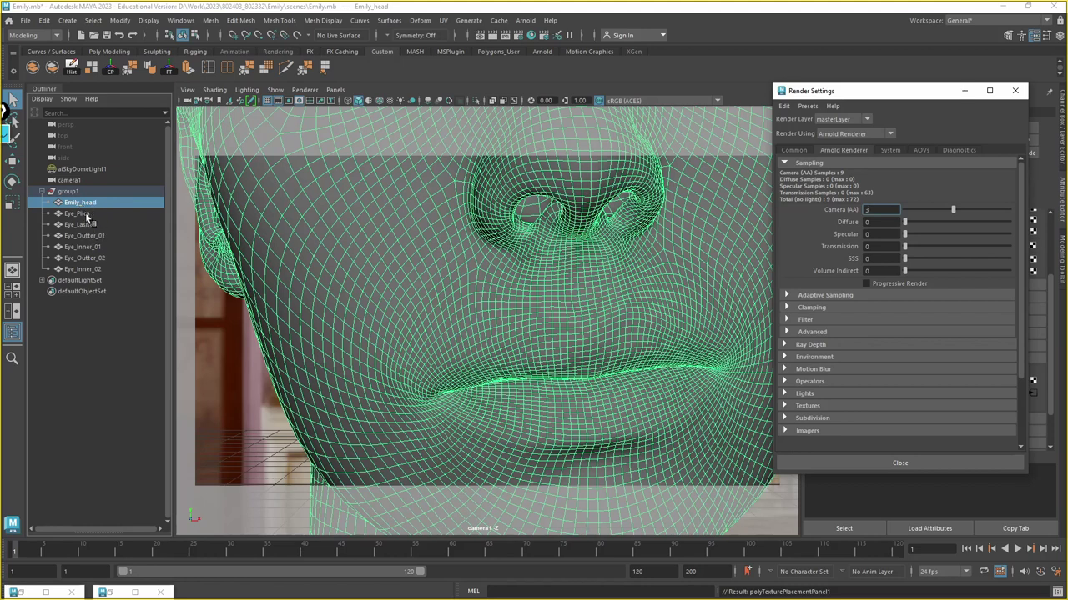
Duplicate Emily_head, rename the original Emily_head_Bump, and hide it
left_click(77, 302)
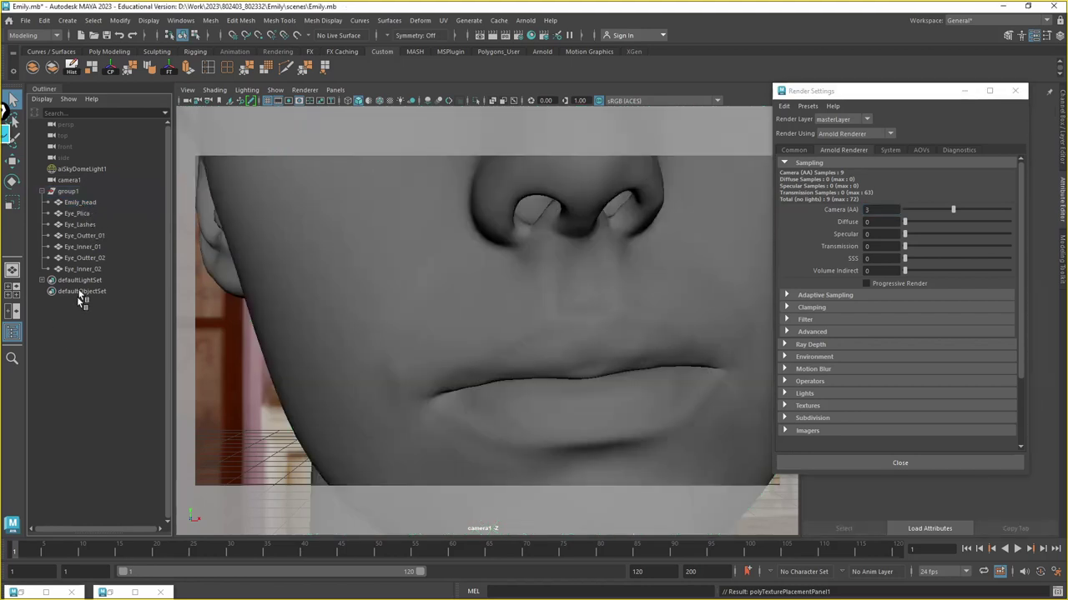
left_click(87, 204)
key("ctrl+d")
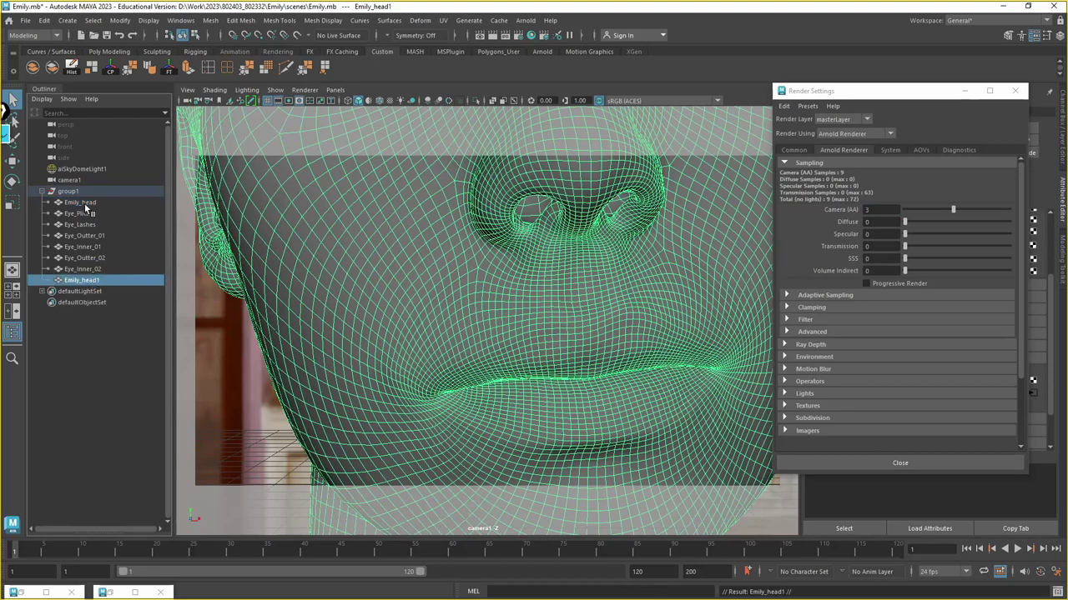
double_click(87, 204)
key("End")
type("_")
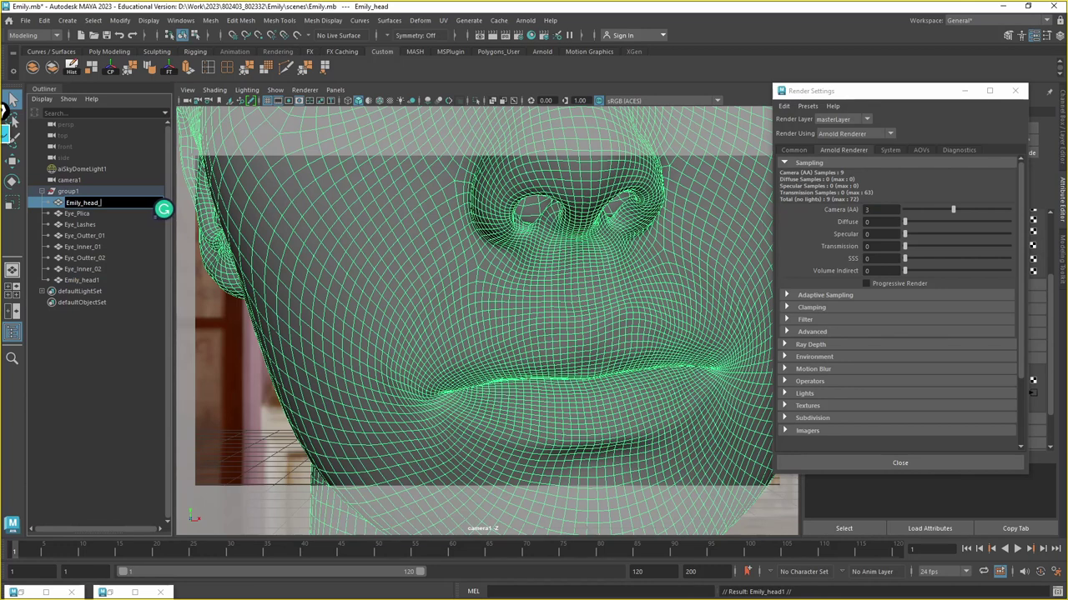
type("Bump")
key("Return")
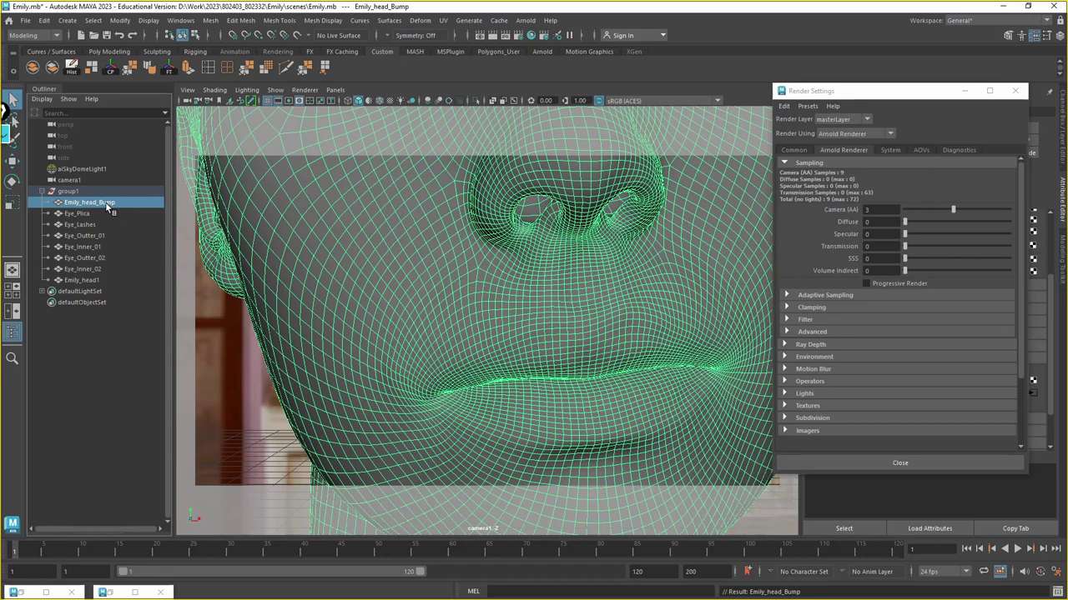
key("ctrl+h")
Rename the duplicate Emily_head1 to Emily_head_Normal
double_click(90, 280)
key("End")
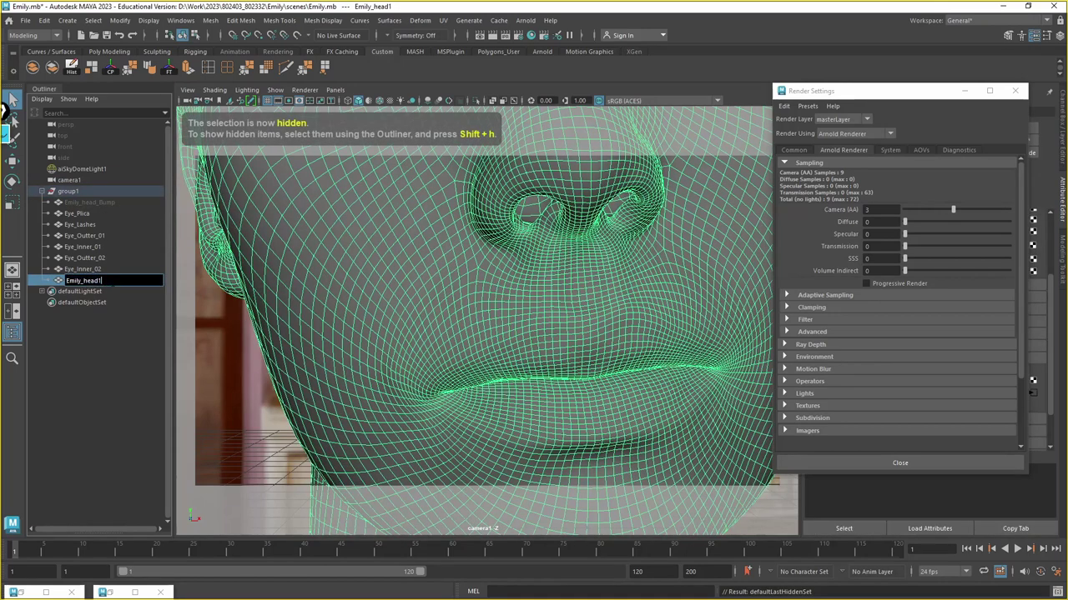
key("BackSpace")
type("_")
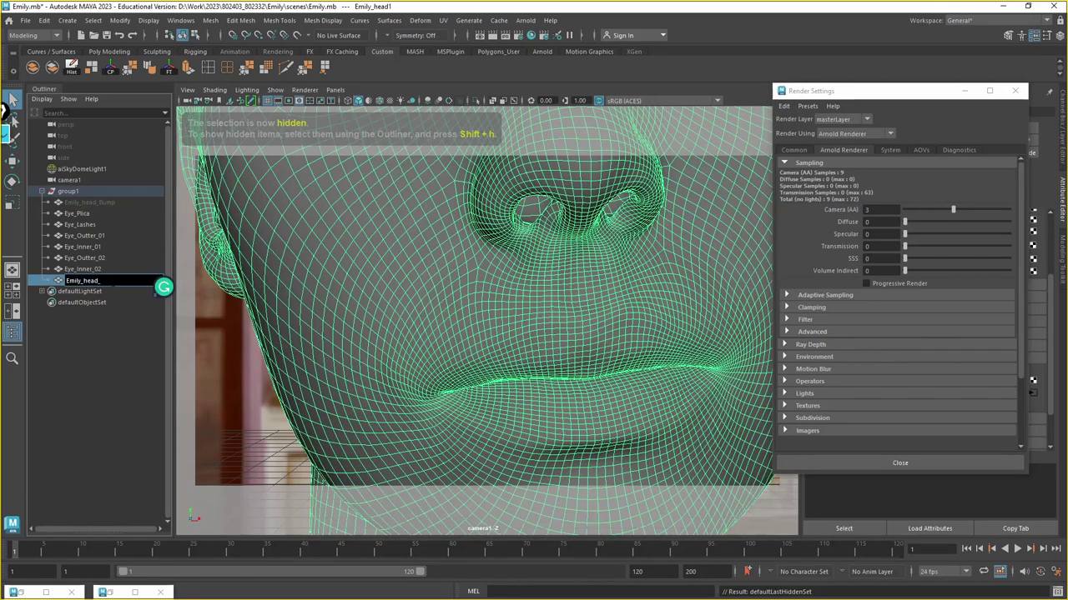
type("Normal")
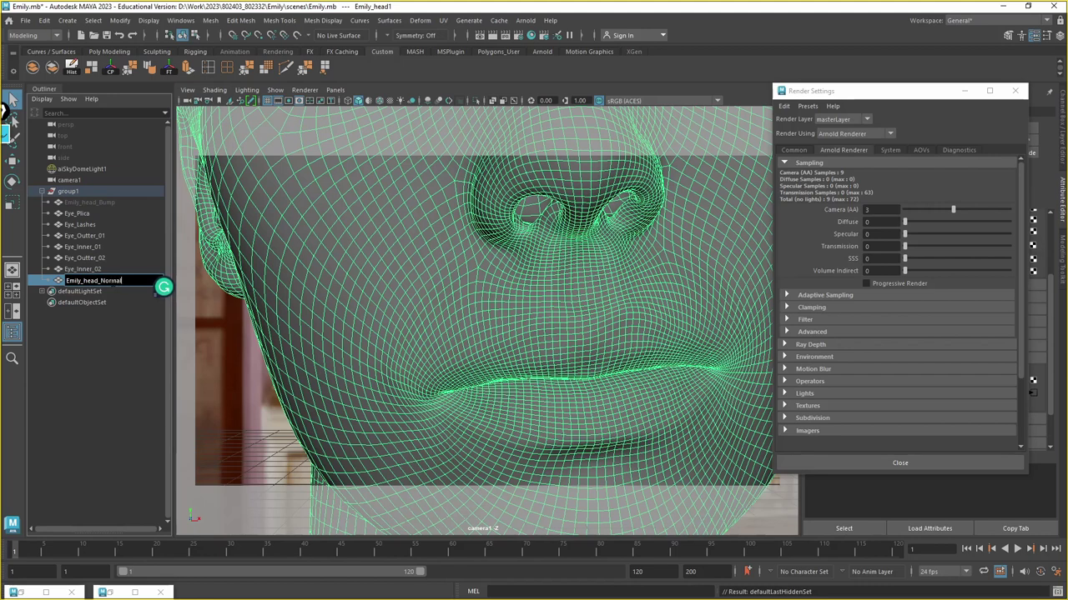
key("Return")
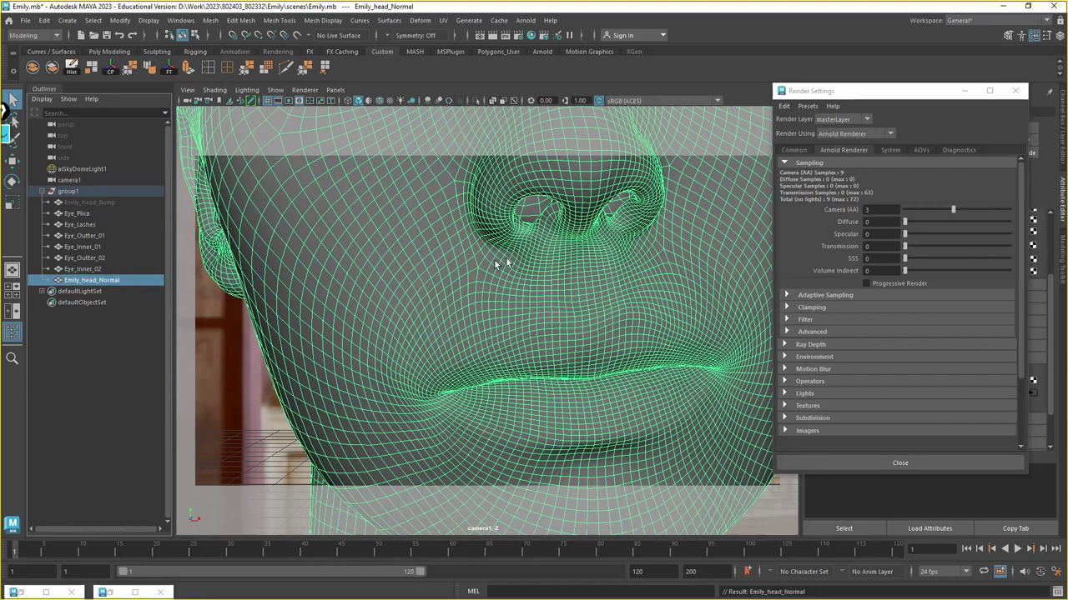
left_click(799, 94)
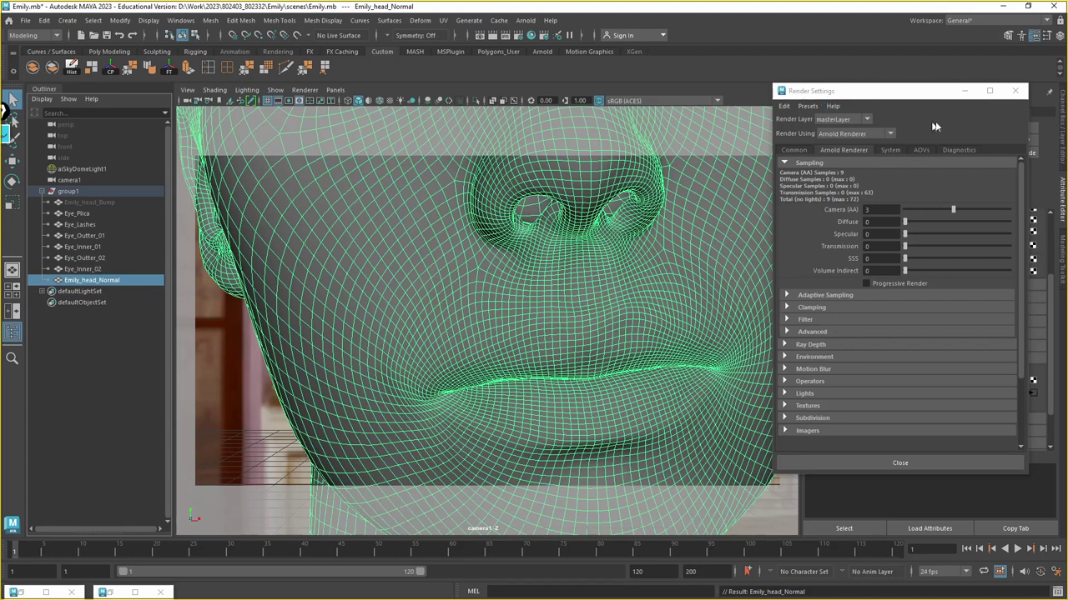
Assign a new Arnold aiStandardSurface material to Emily_head_Normal
left_click(965, 92)
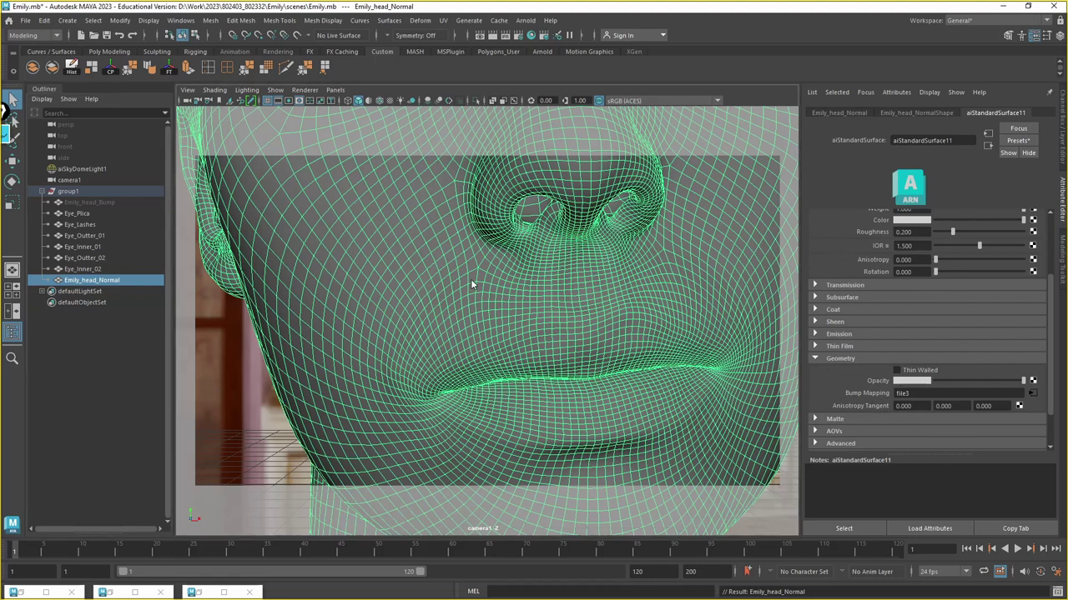
right_click_drag(470, 278, 467, 596)
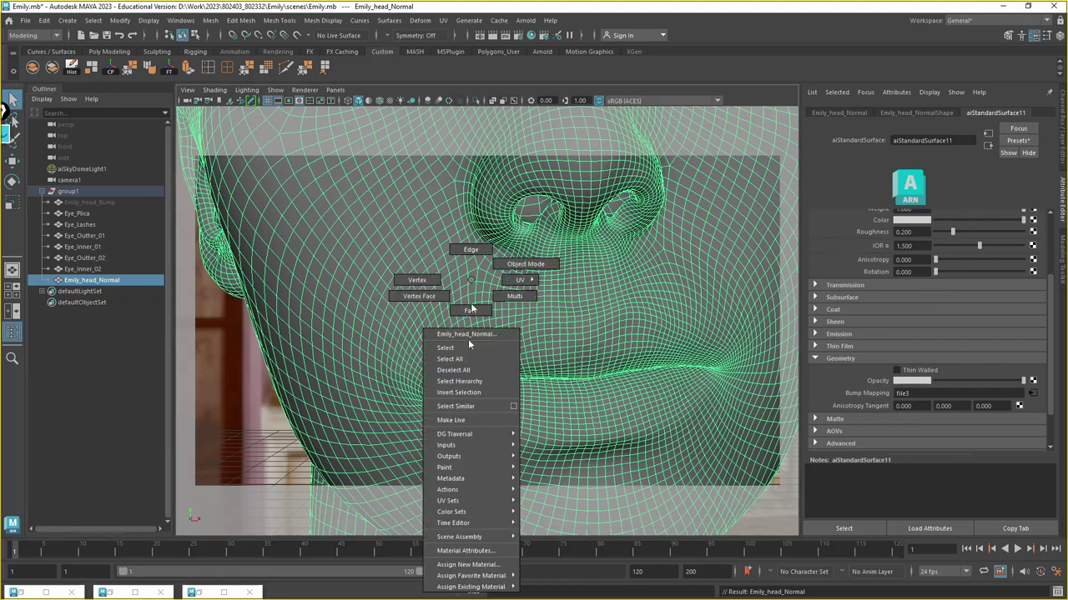
left_click(474, 567)
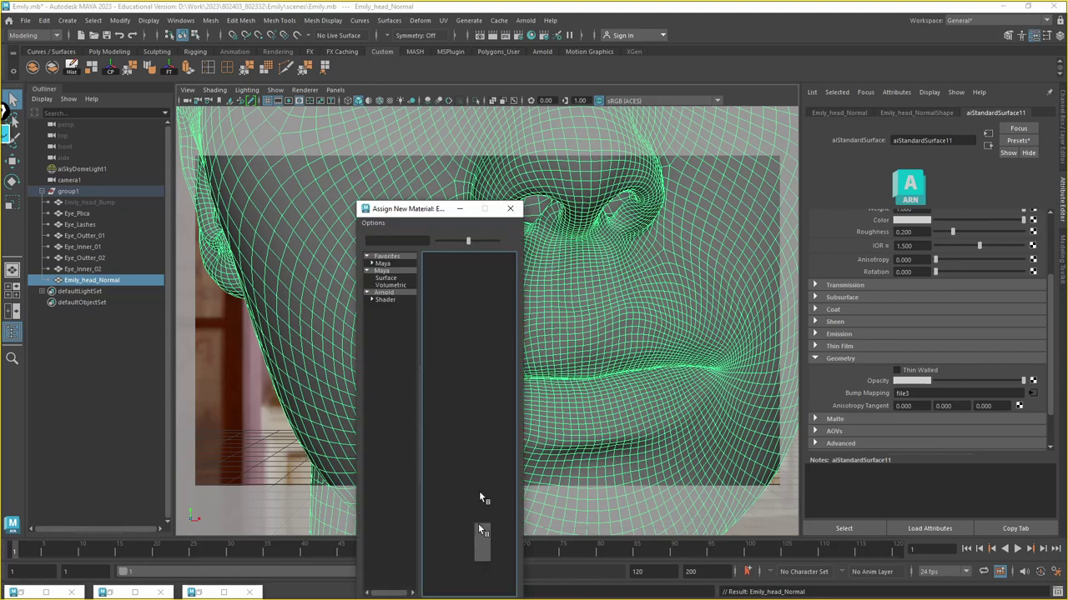
left_click(396, 294)
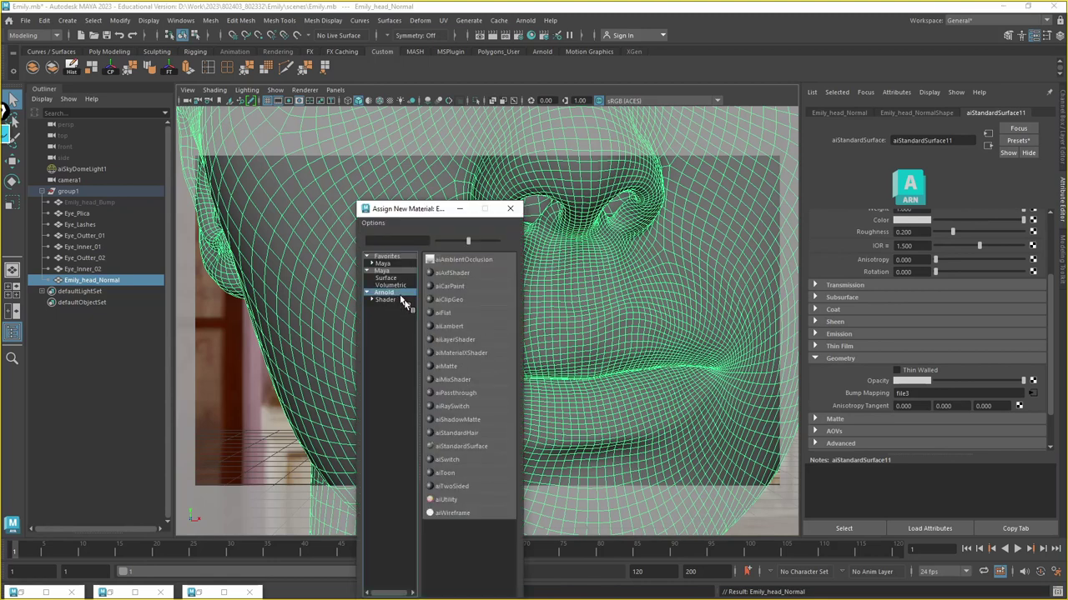
left_click(457, 446)
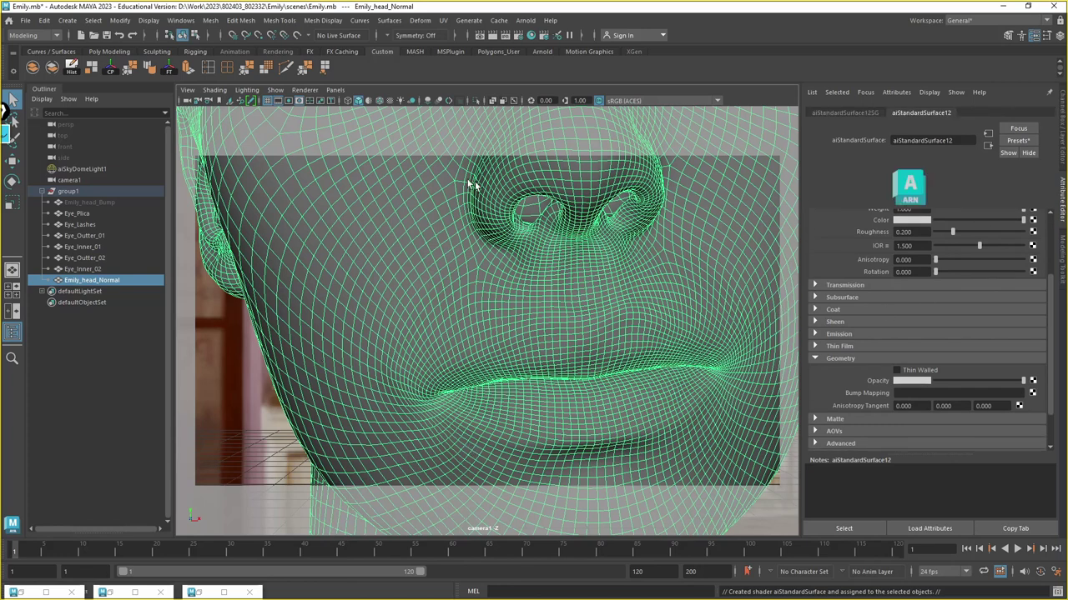
Save and close the color management Preferences and close the Render Settings window
left_click(204, 593)
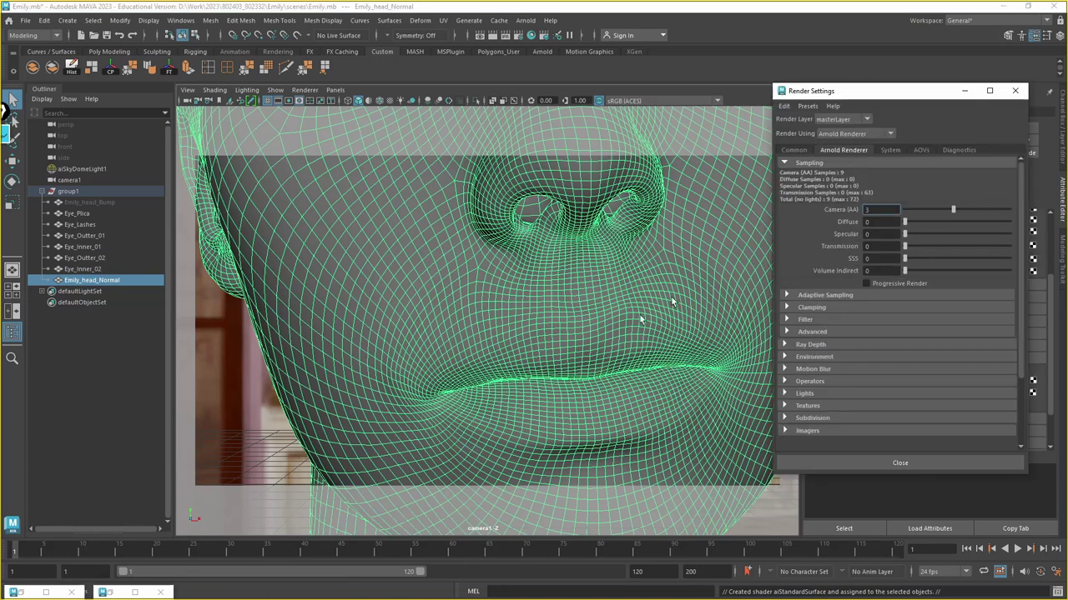
left_click(133, 592)
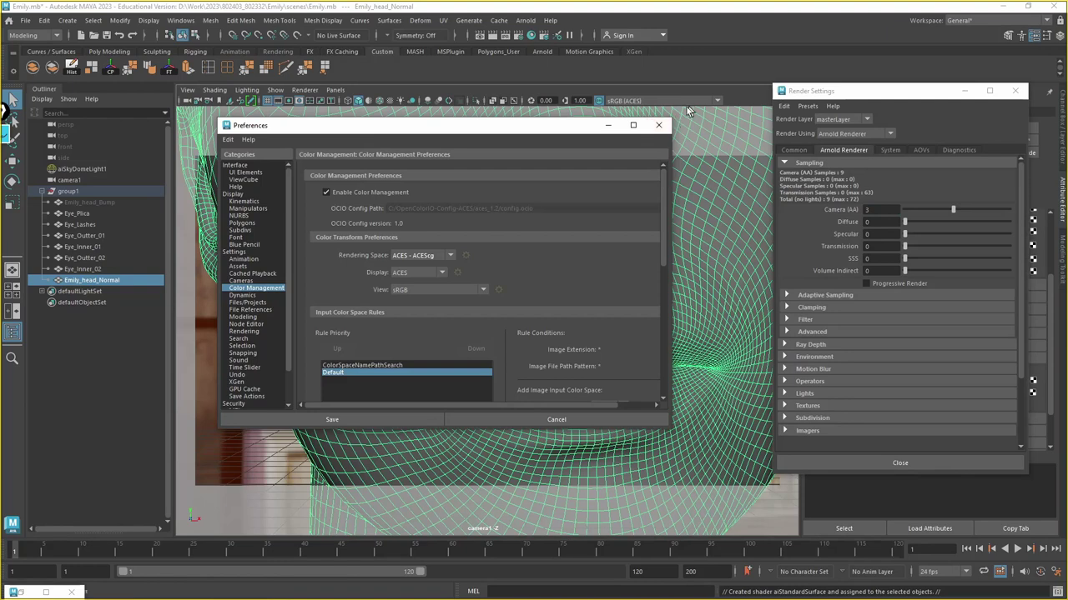
left_click(658, 125)
left_click(1014, 90)
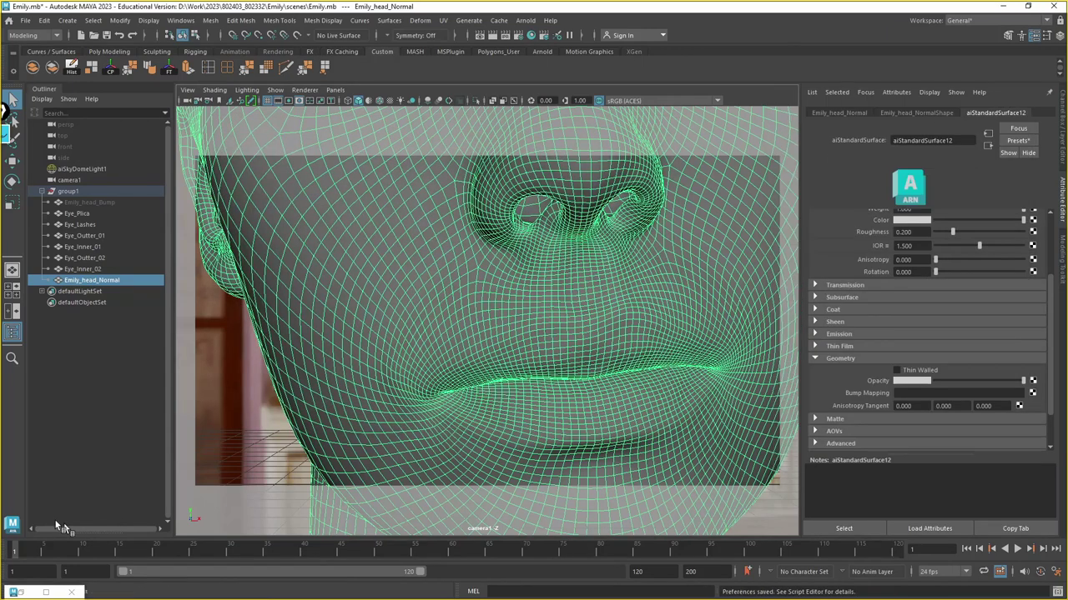
left_click(25, 593)
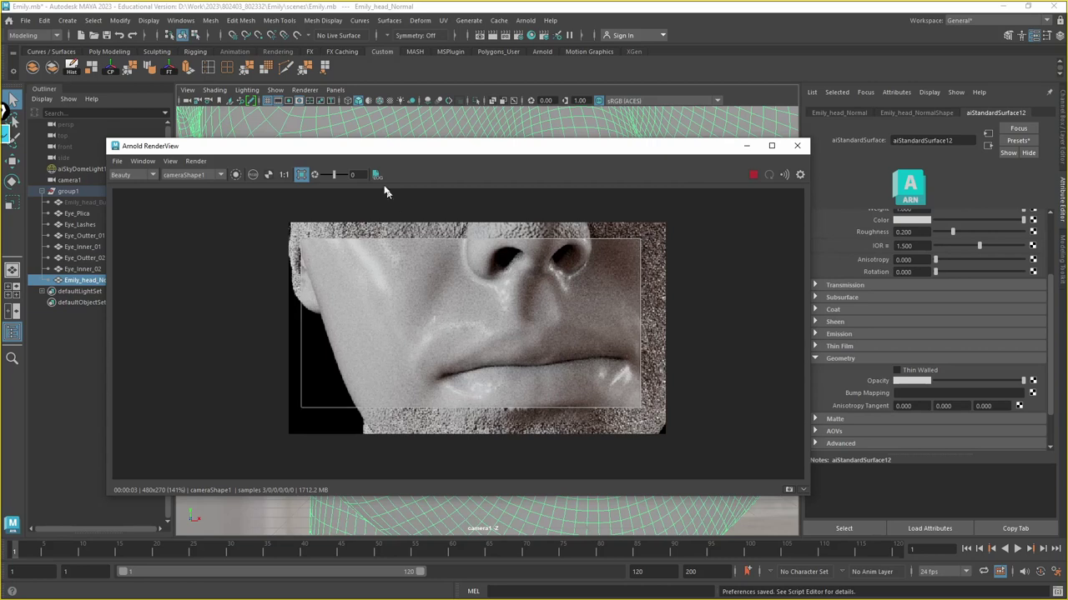
Rename Emily_head_Bump's aiStandardSurface shader to skin_Bump
left_click_drag(334, 147, 520, 100)
left_click(89, 201)
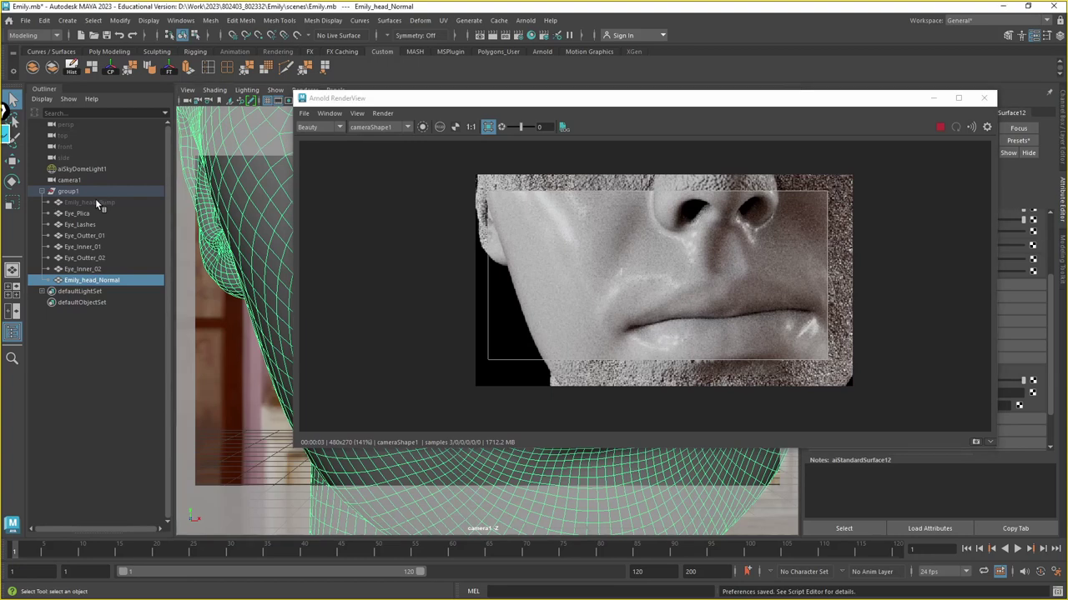
mouse_move(766, 103)
left_mouse_down()
mouse_move(699, 231)
mouse_move(676, 209)
left_mouse_up()
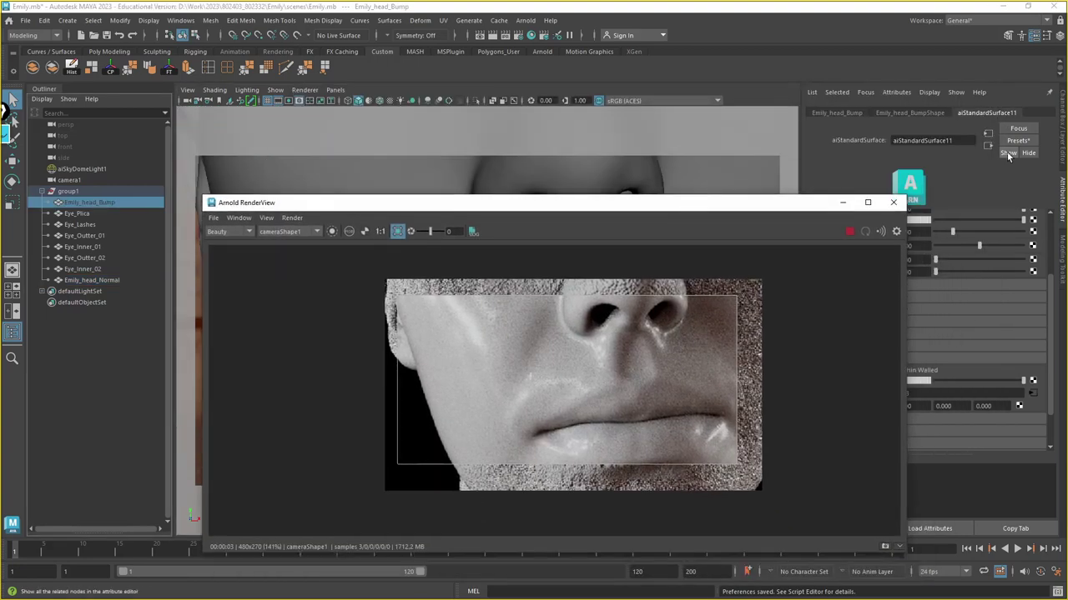
left_click(921, 141)
type("sk")
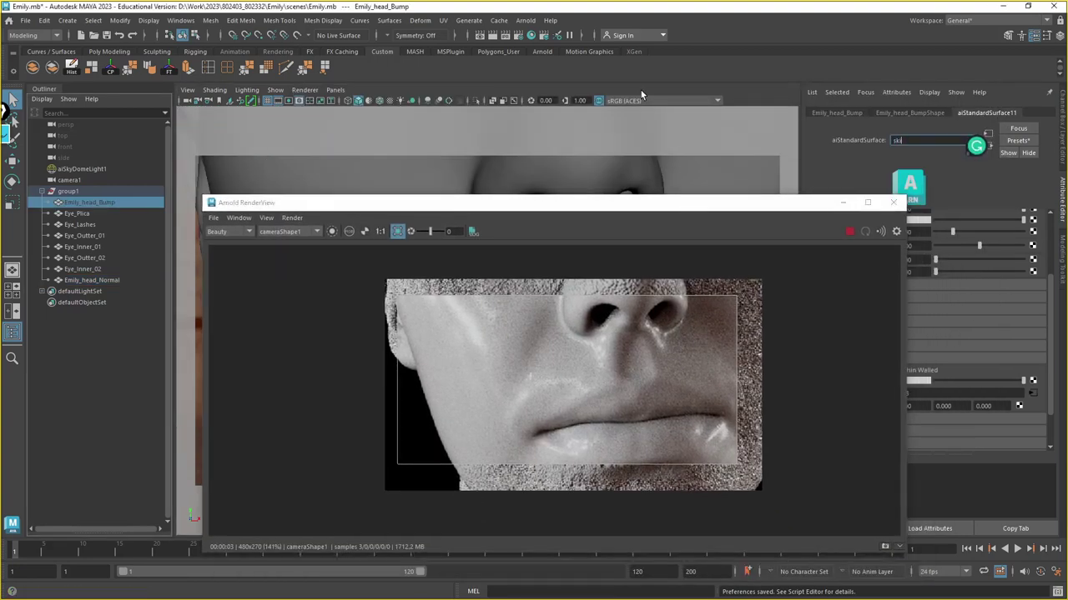
type("in_Bum")
type("p")
key("Return")
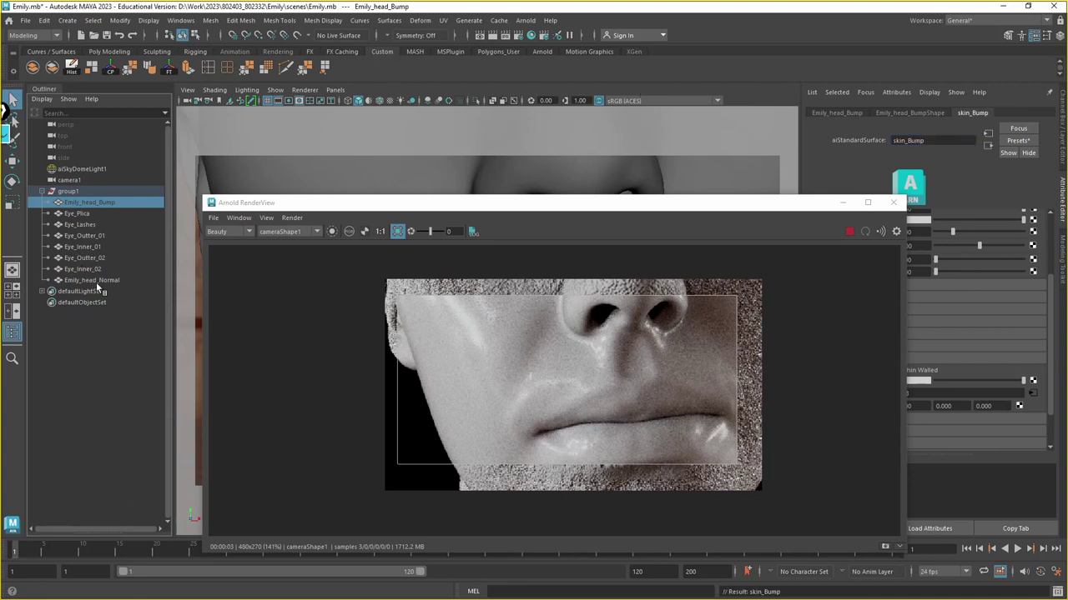
Rename Emily_head_Normal's shader to skin_Normal
left_click(99, 280)
left_click(968, 141)
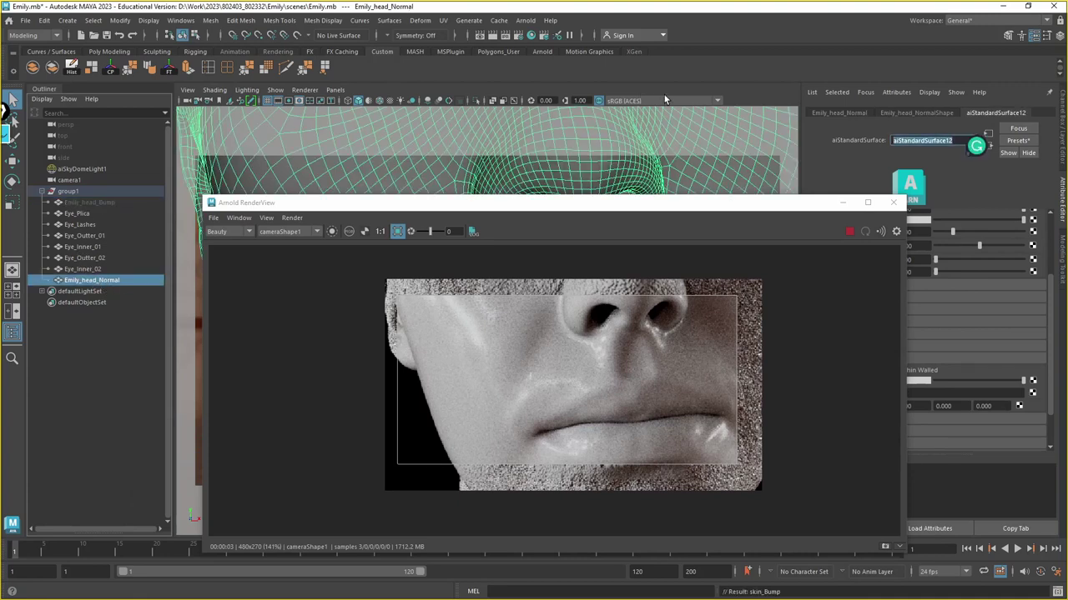
type("skin_N")
type("ormal")
key("Return")
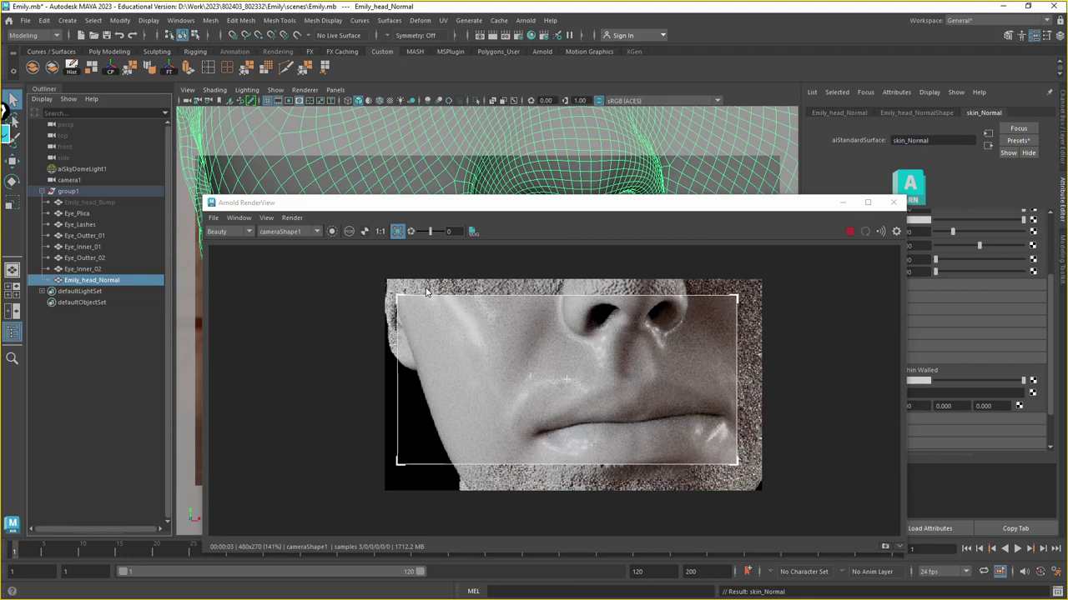
Connect a new file4 texture through a bump2d2 node to skin_Normal's Bump Mapping
left_click_drag(425, 202, 314, 121)
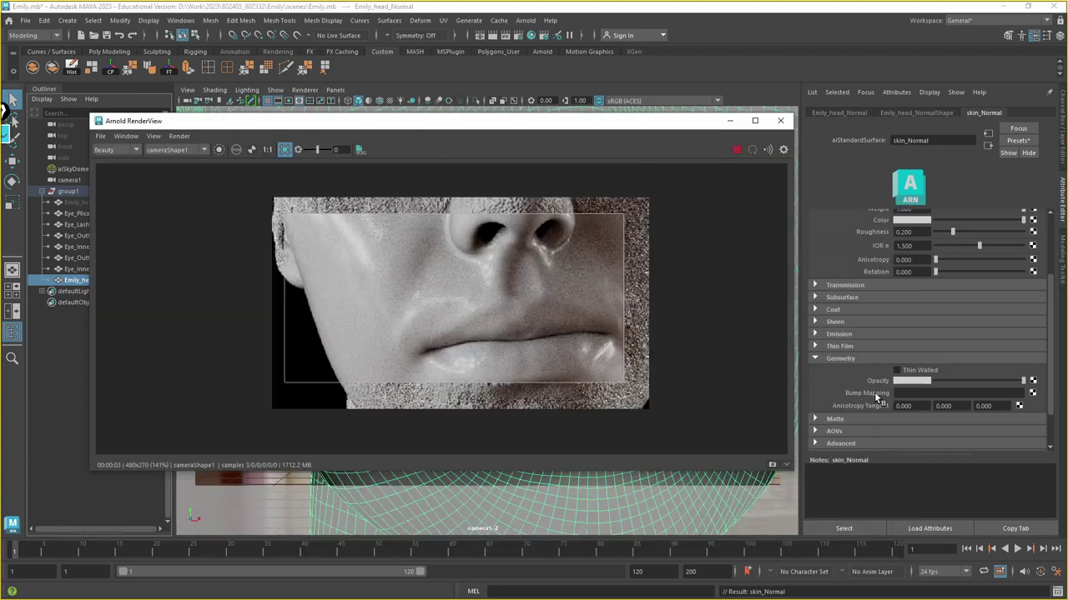
left_click(1033, 394)
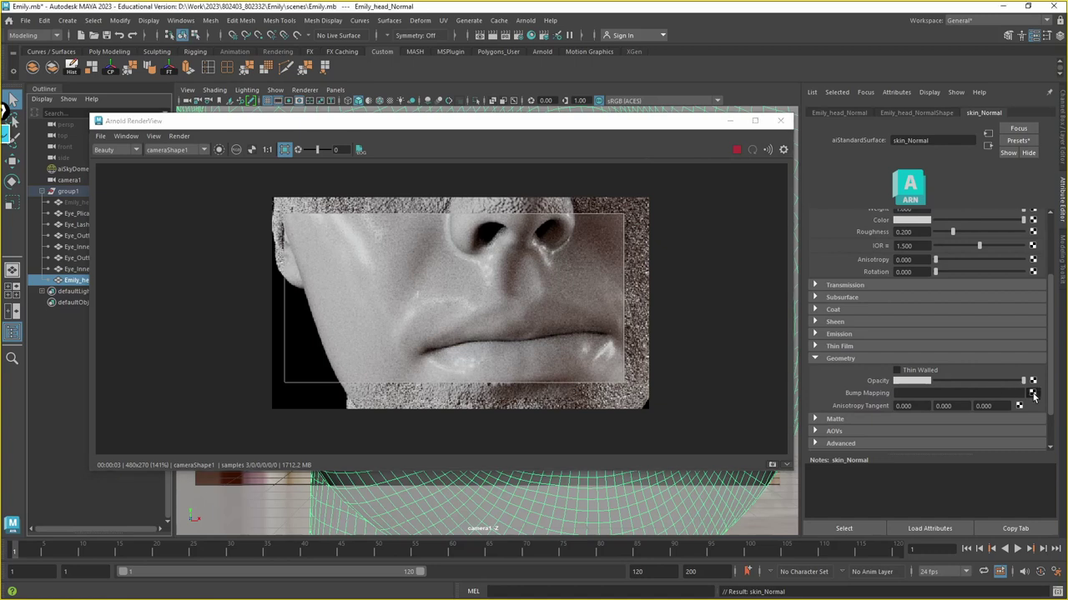
left_click(484, 300)
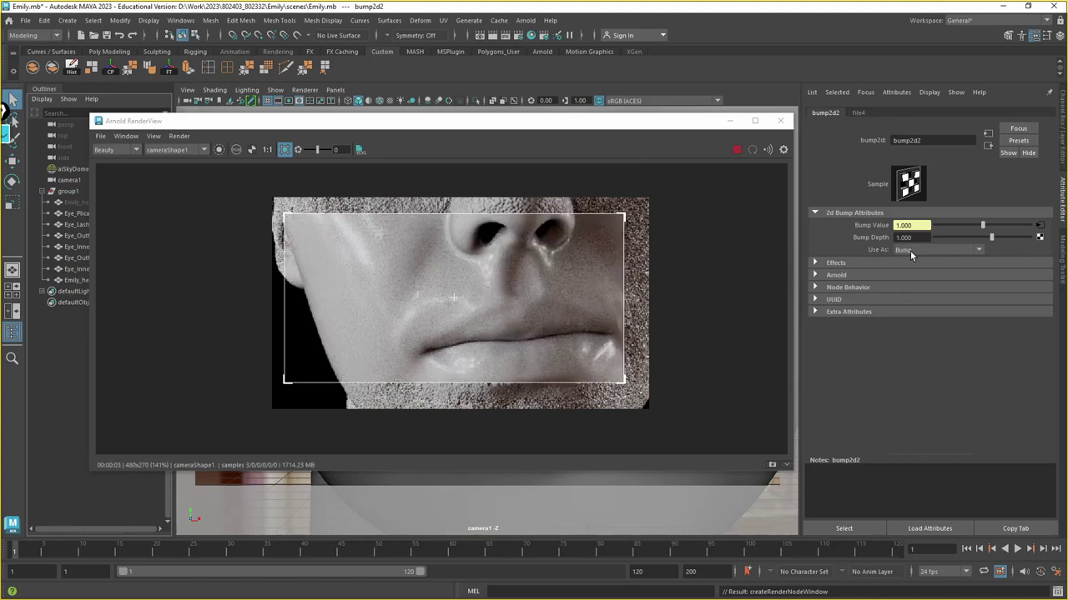
left_click(910, 251)
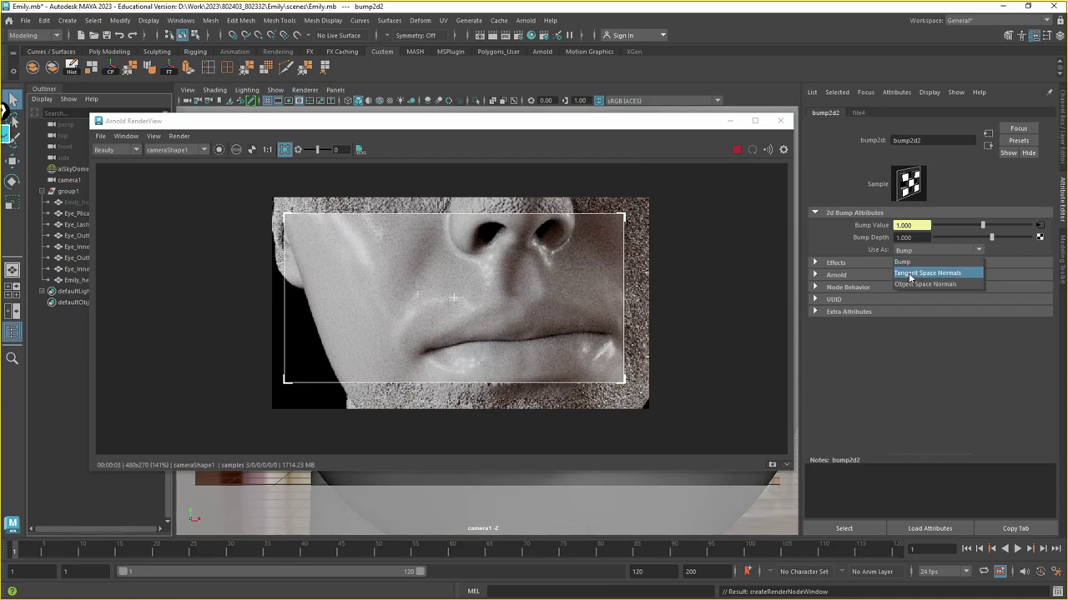
Set bump2d2 to Tangent Space Normals and load Normal_Utility - Raw.png from sourceimages/Emily into file4
left_click(912, 273)
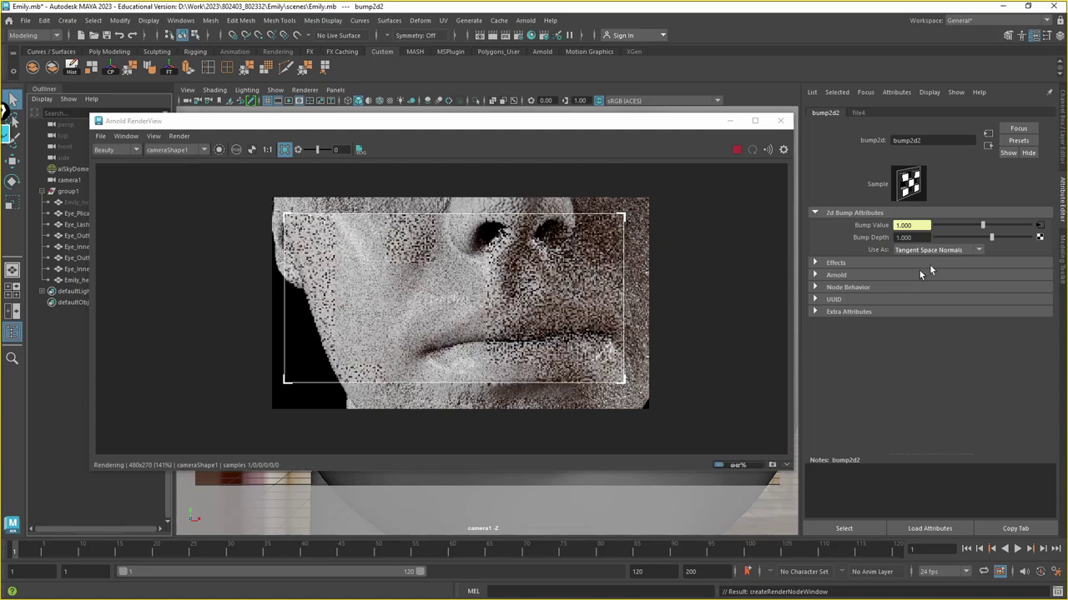
left_click(1040, 230)
left_click(1034, 263)
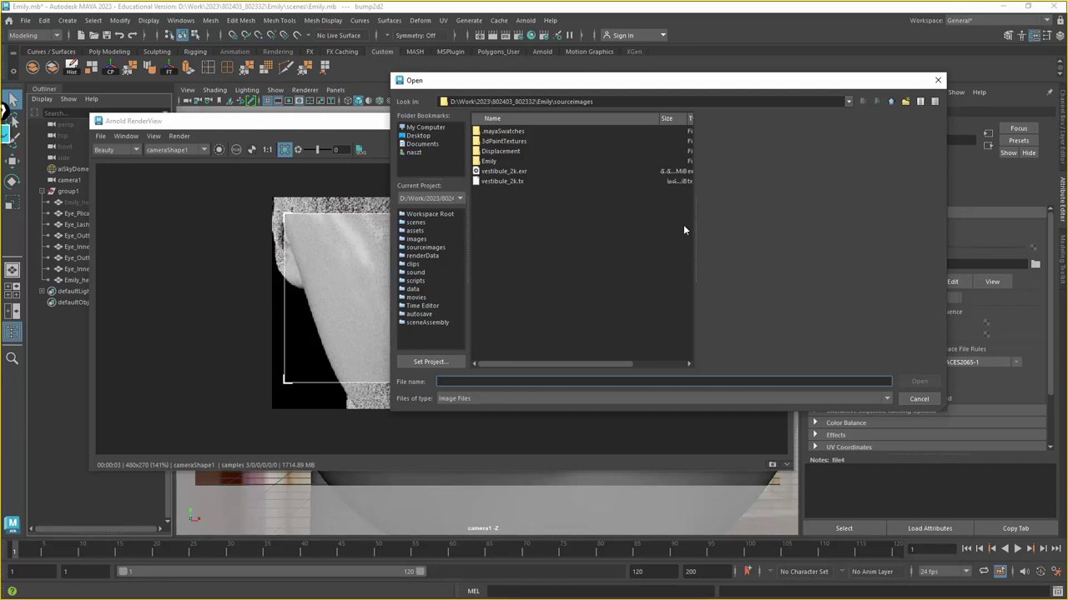
double_click(494, 160)
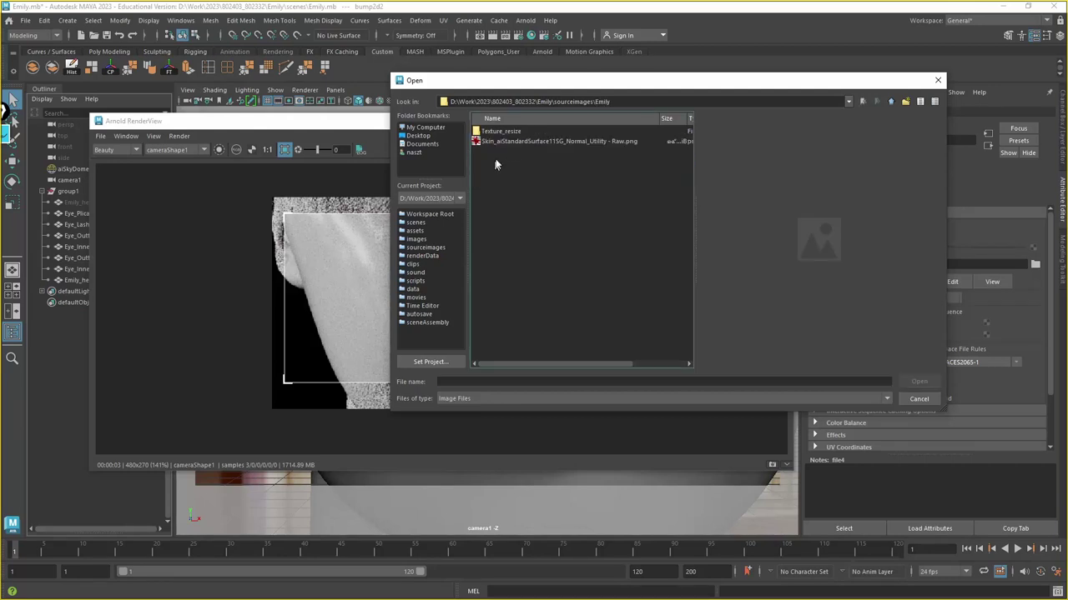
left_click(516, 142)
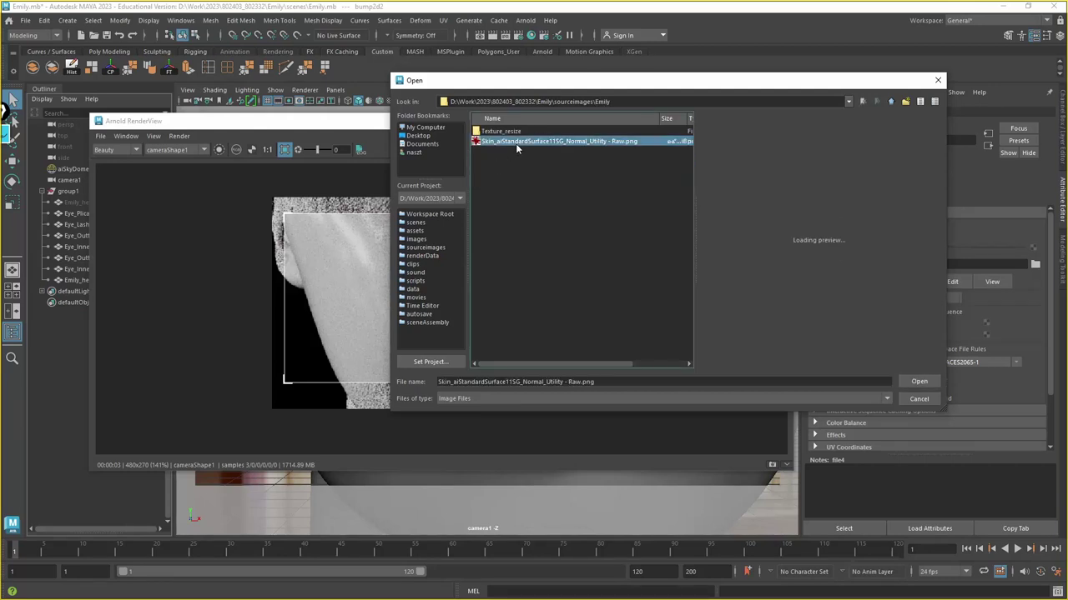
left_click(917, 380)
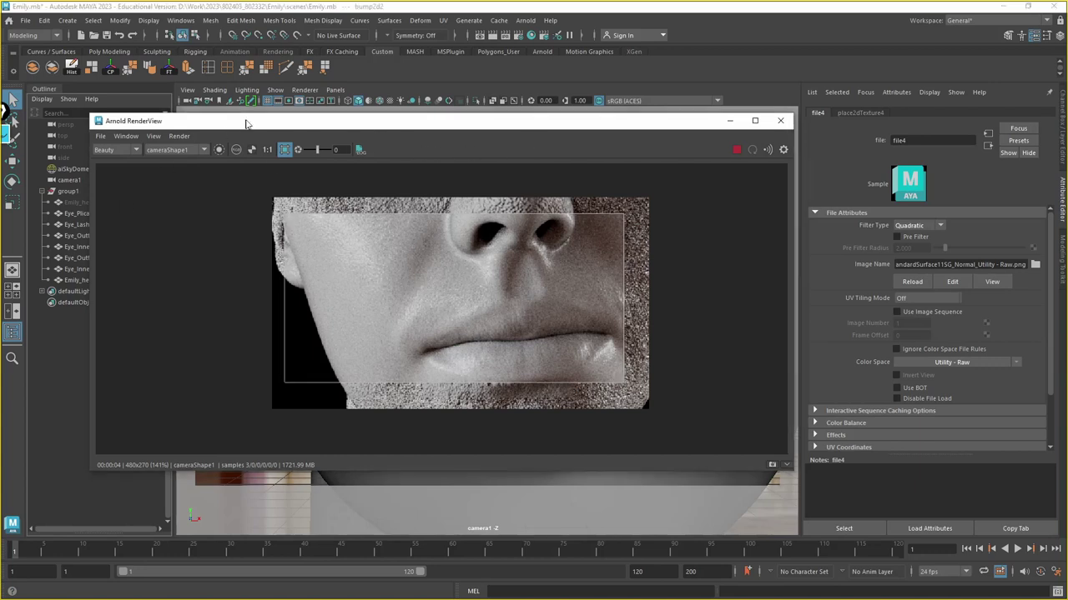
Render only the bump-mapped head and save the snapshot as Bump
left_click_drag(245, 122, 310, 120)
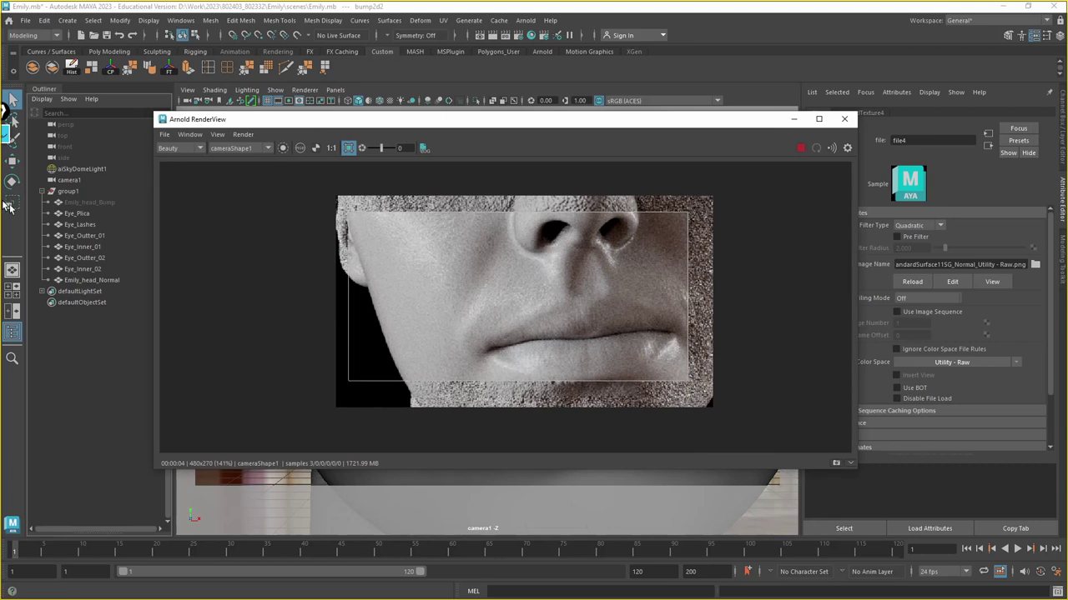
left_click(98, 280)
key("ctrl+h")
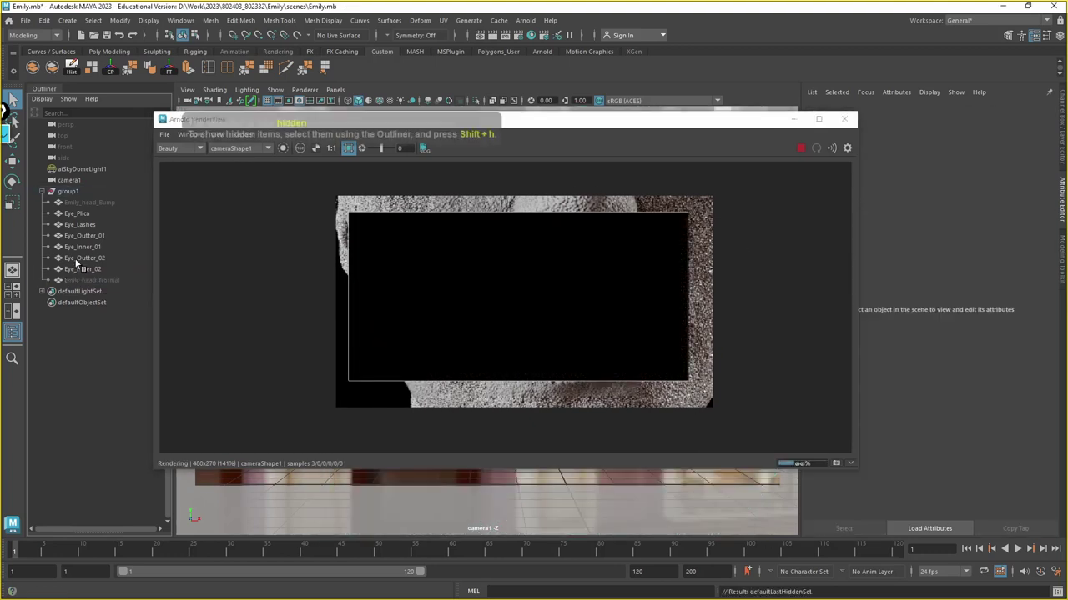
left_click(94, 203)
key("shift+h")
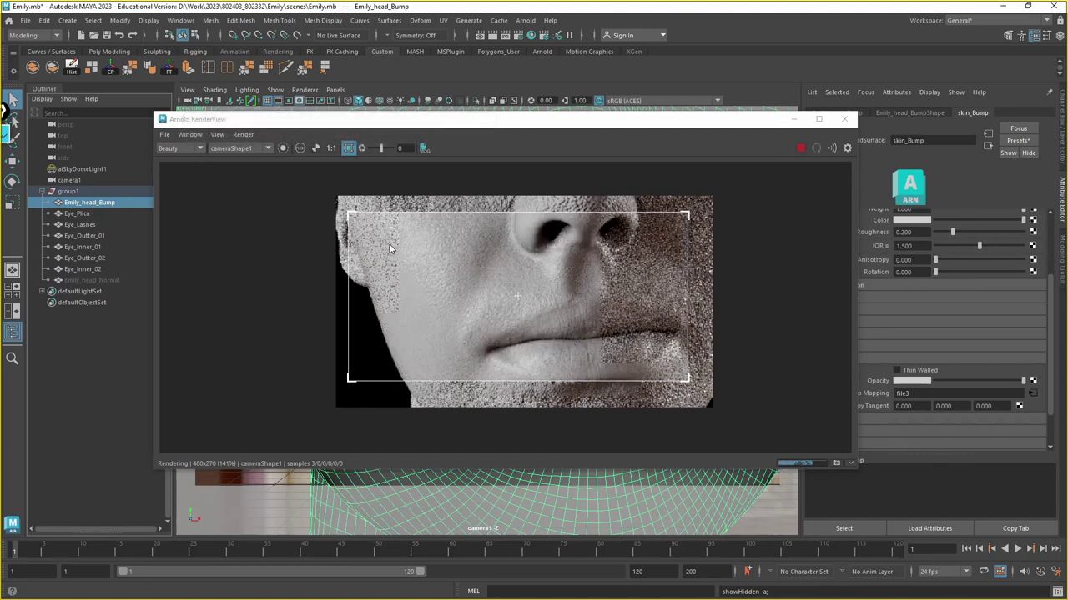
left_click(836, 463)
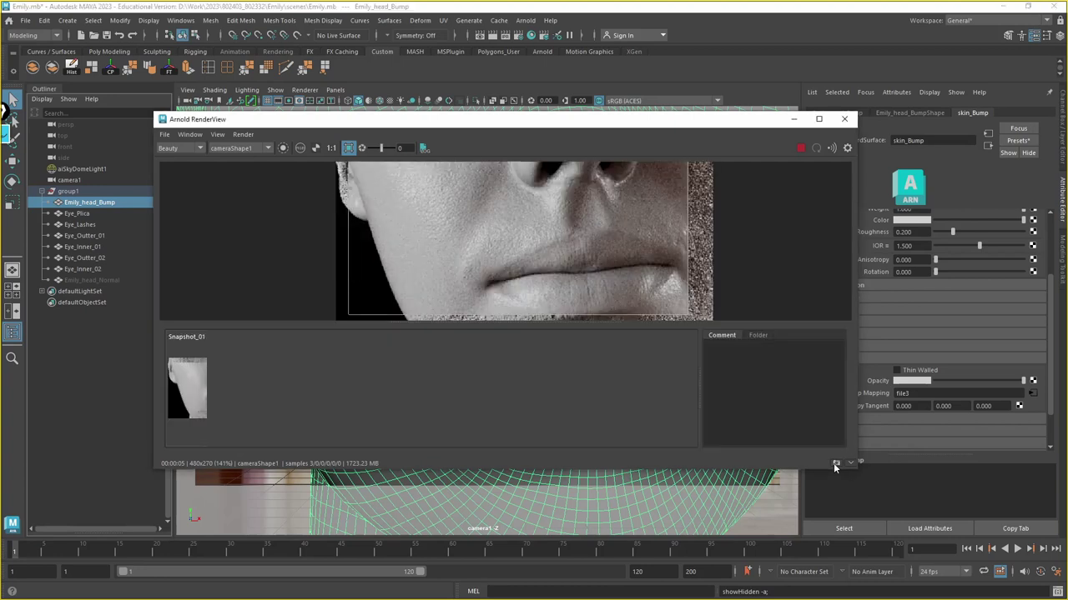
left_click(193, 335)
left_click(194, 336)
left_click(194, 335)
right_click(193, 335)
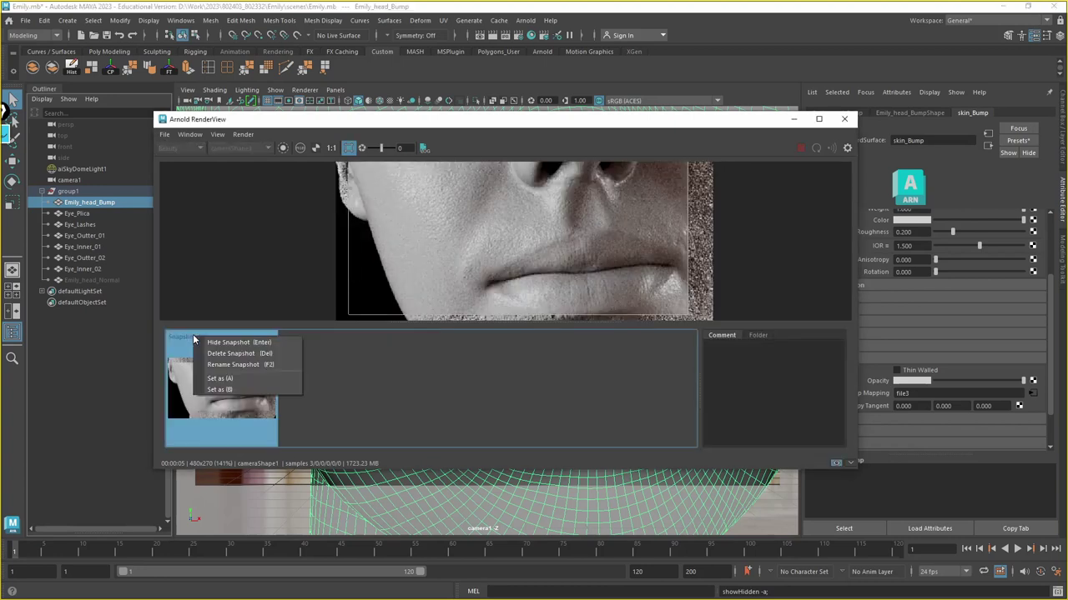
left_click(247, 364)
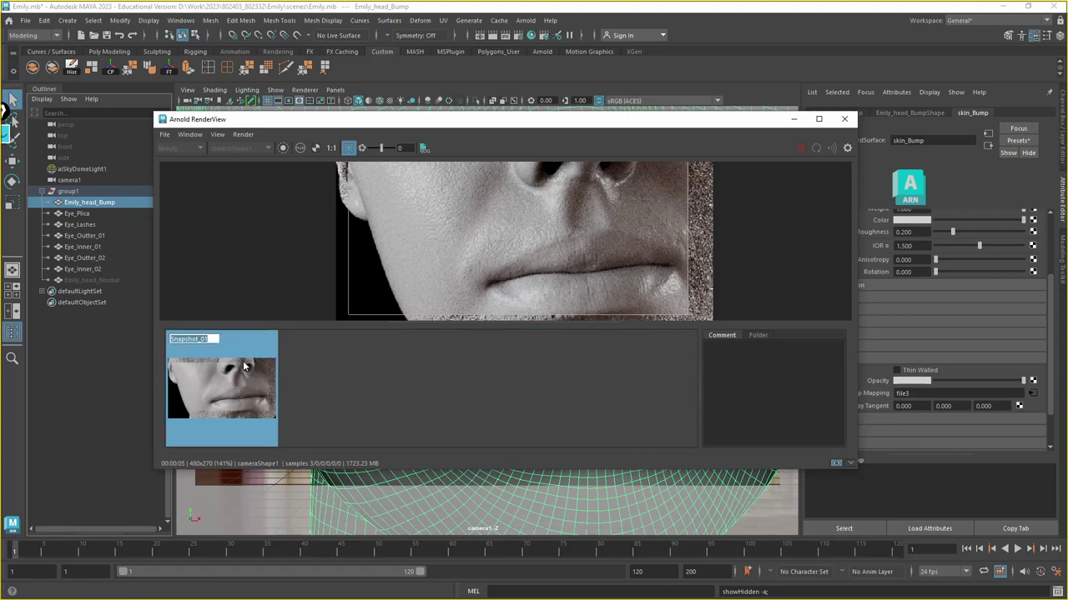
type("Bump")
key("Return")
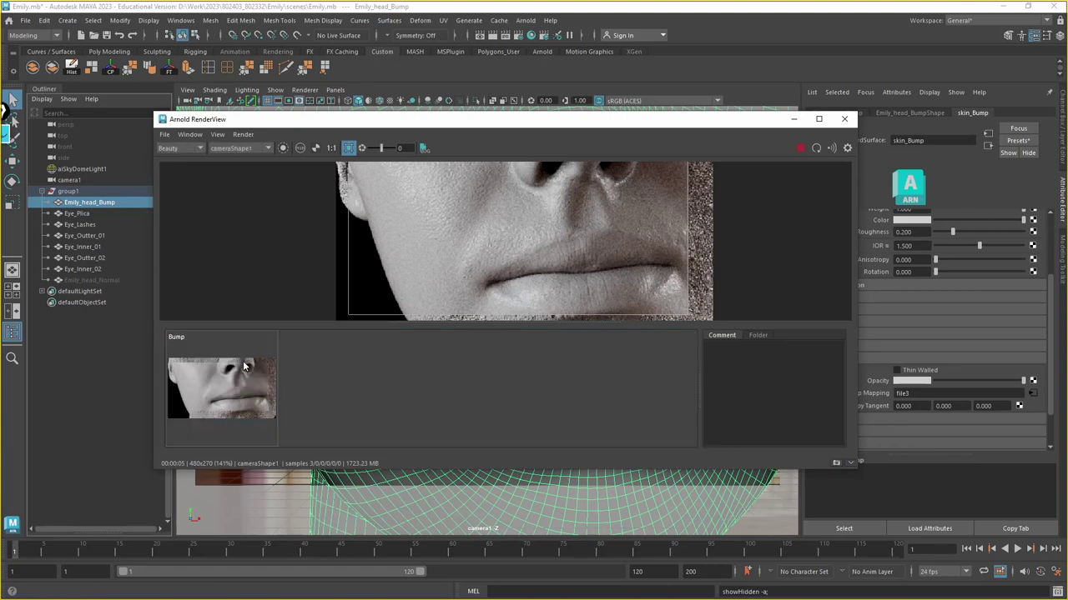
Render only the normal-mapped head, save the snapshot as Normal, and maximize RenderView
left_click(87, 203)
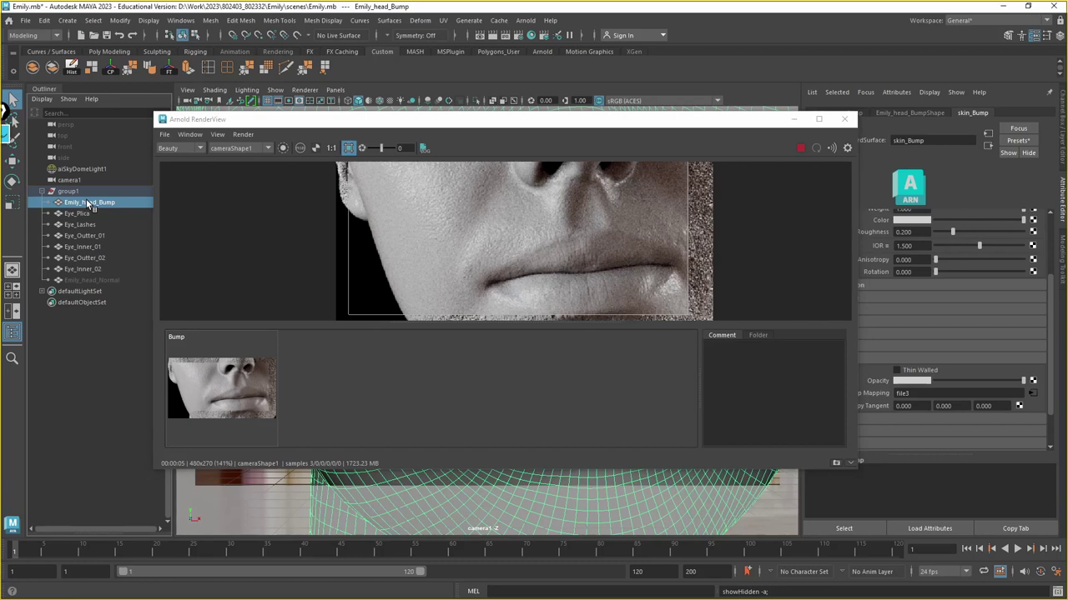
key("ctrl+h")
left_click(89, 280)
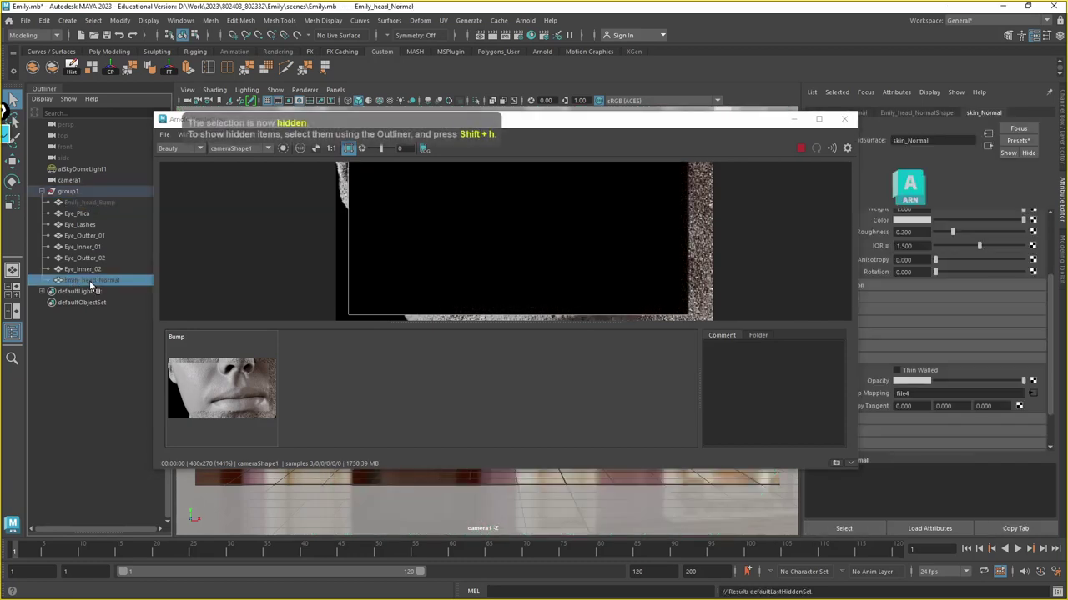
key("shift+h")
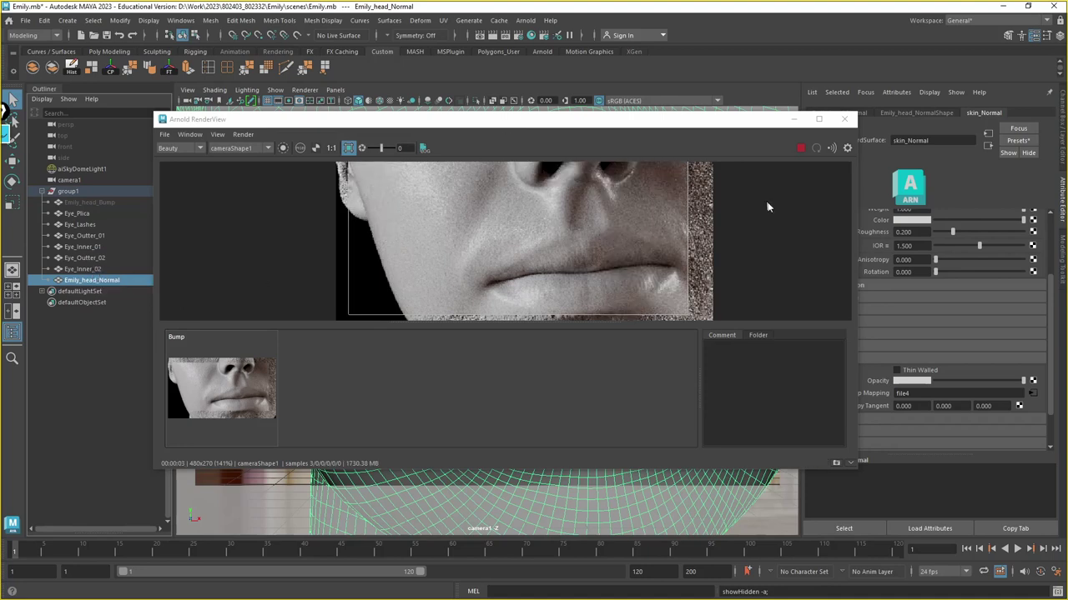
left_click(836, 463)
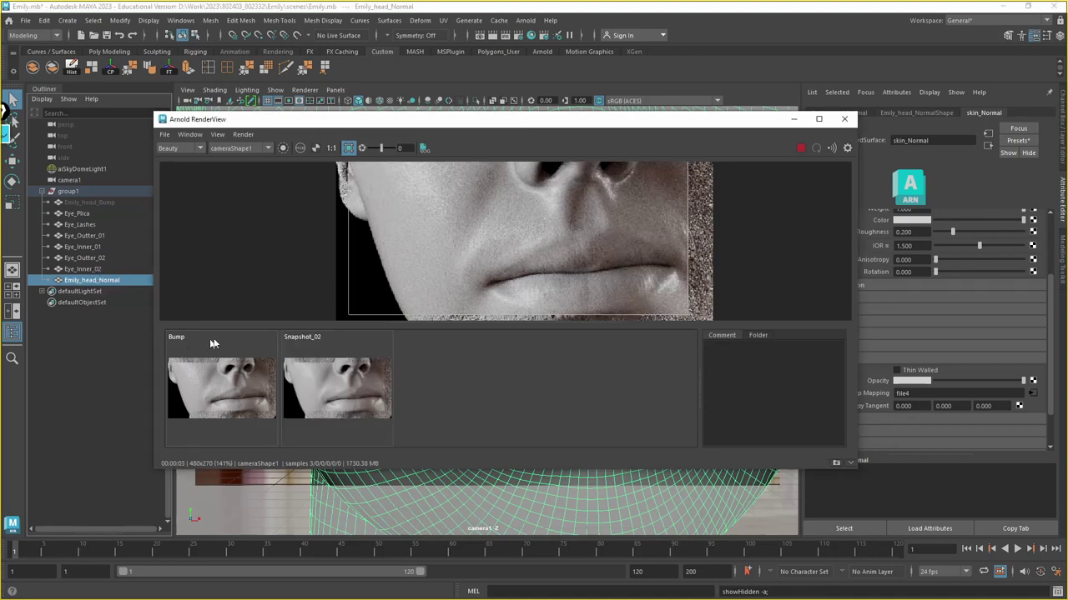
left_click(300, 341)
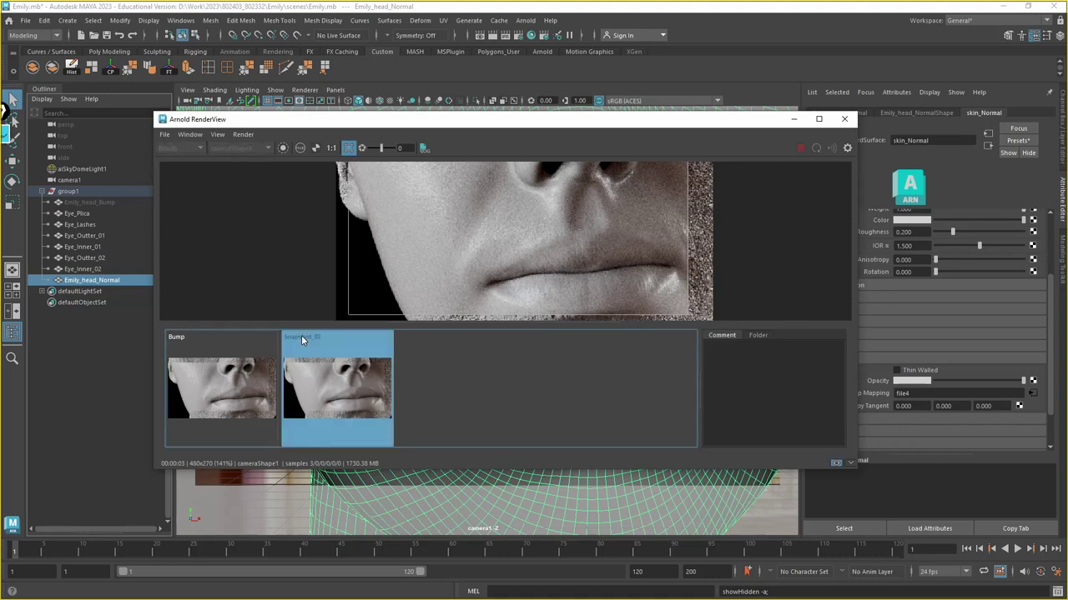
right_click(302, 338)
left_click(332, 364)
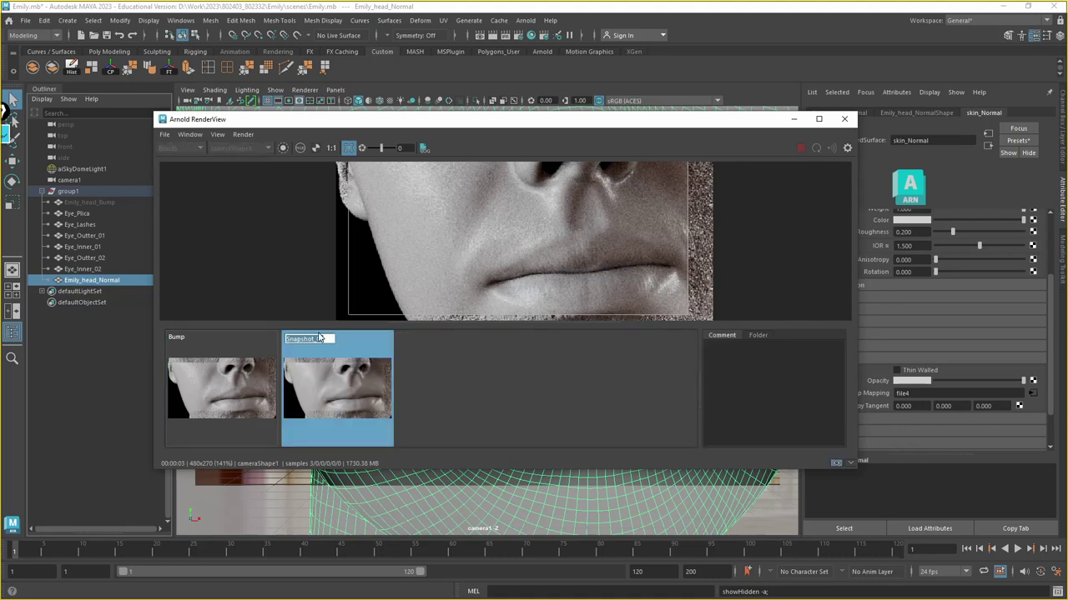
type("Norm")
type("al")
key("Return")
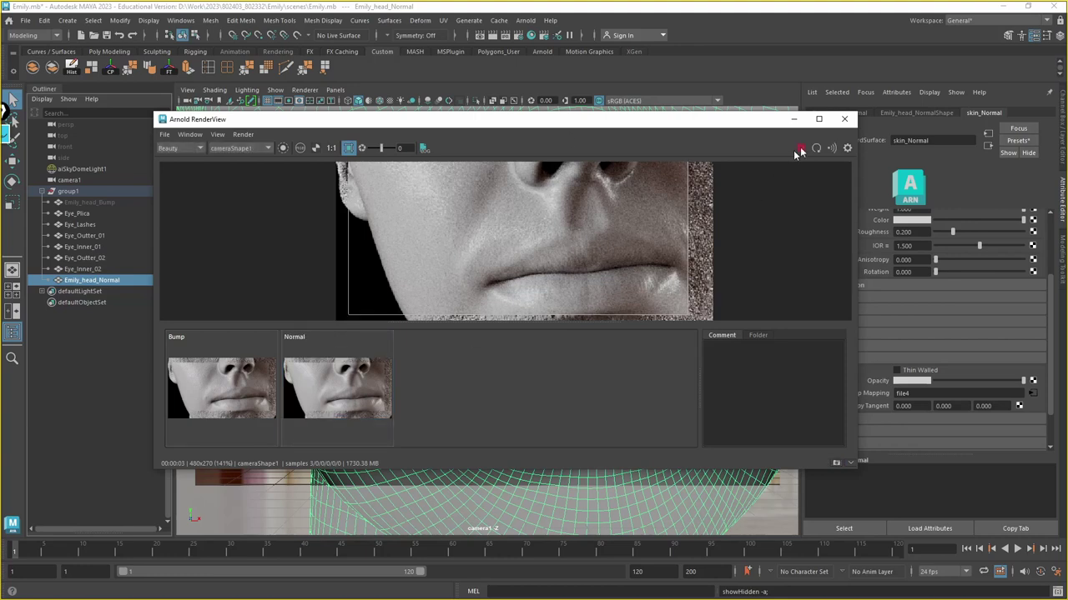
left_click(818, 119)
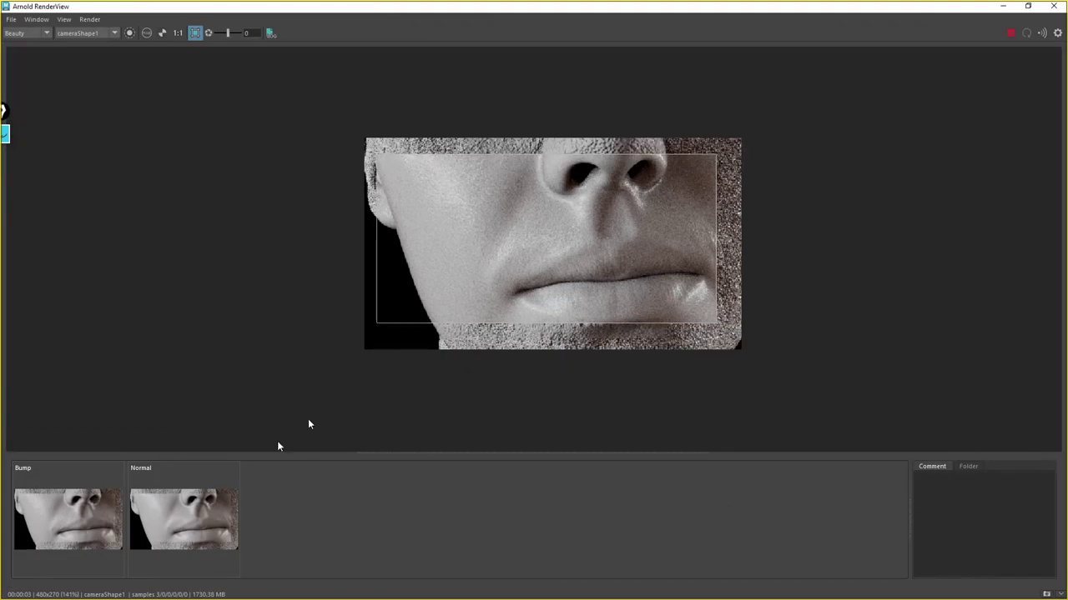
left_click(168, 534)
left_click(88, 533)
left_click(186, 528)
left_click(107, 534)
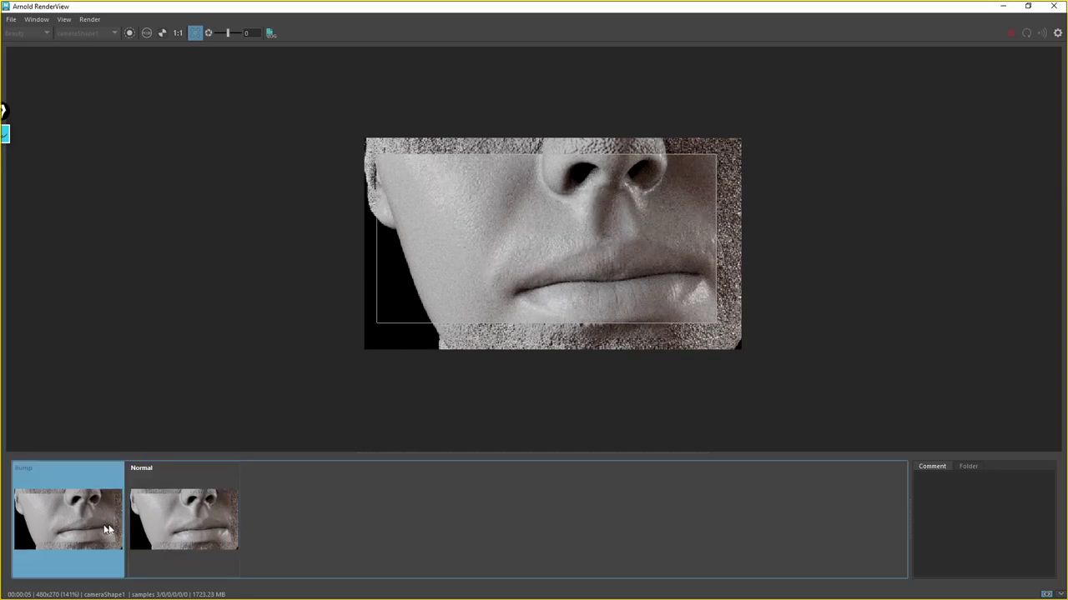
left_click(171, 524)
left_click(117, 525)
left_click(133, 528)
left_click(71, 530)
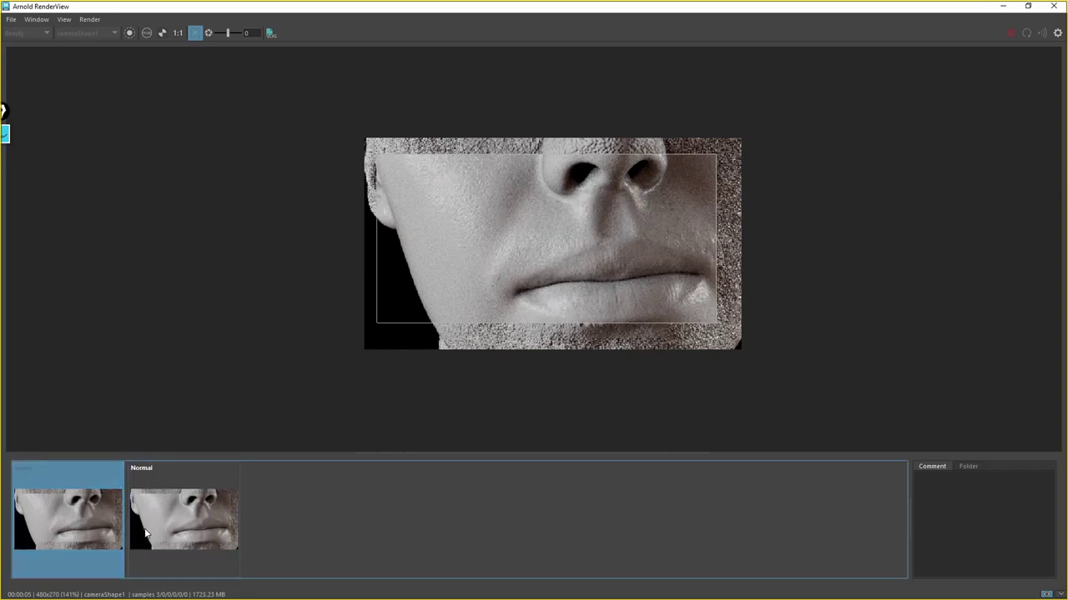
left_click(156, 530)
left_click(72, 530)
left_click(161, 517)
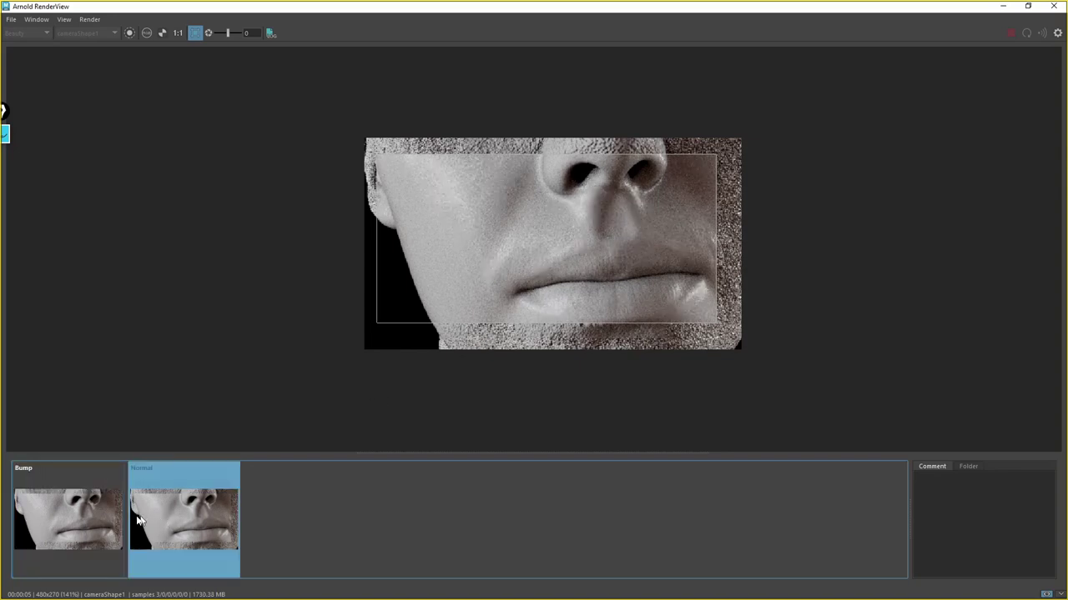
left_click(75, 523)
left_click(137, 517)
left_click(76, 529)
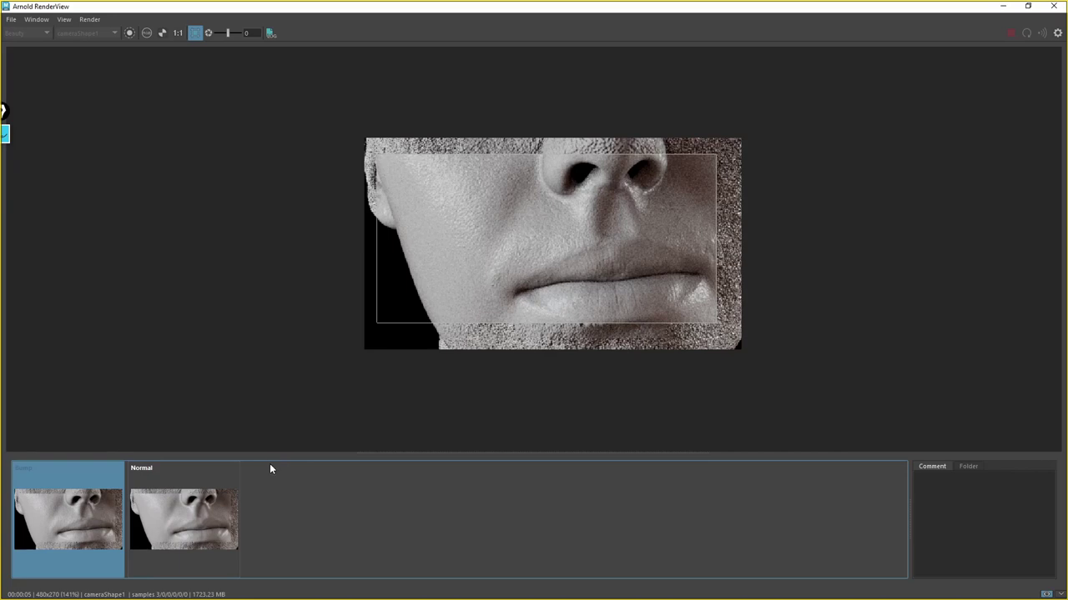
left_click(198, 510)
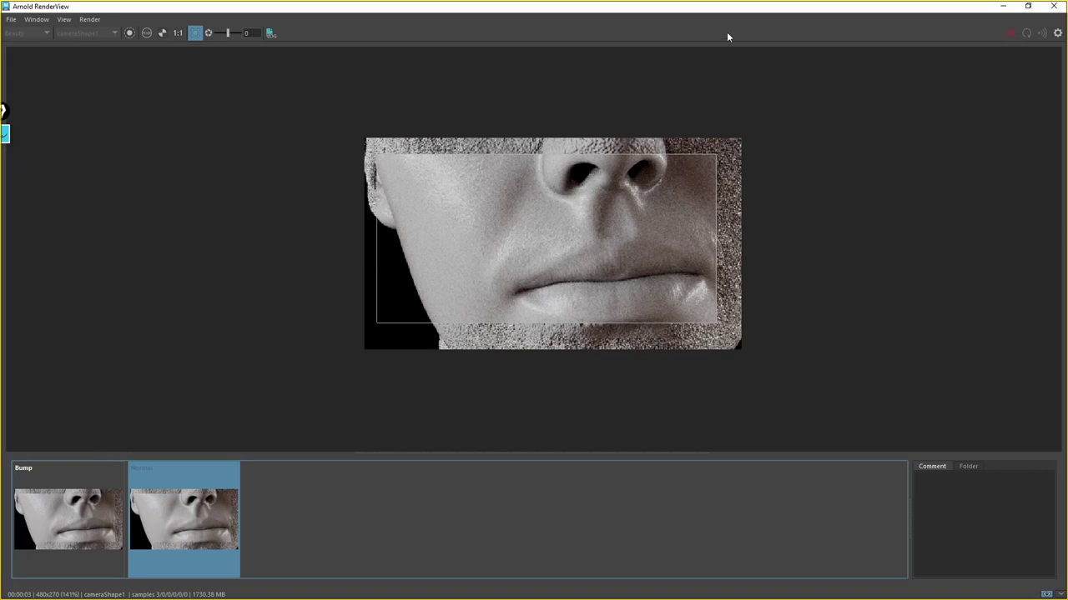
Minimize RenderView and review the normal map's file4 and bump2d2 node settings
left_click(1003, 5)
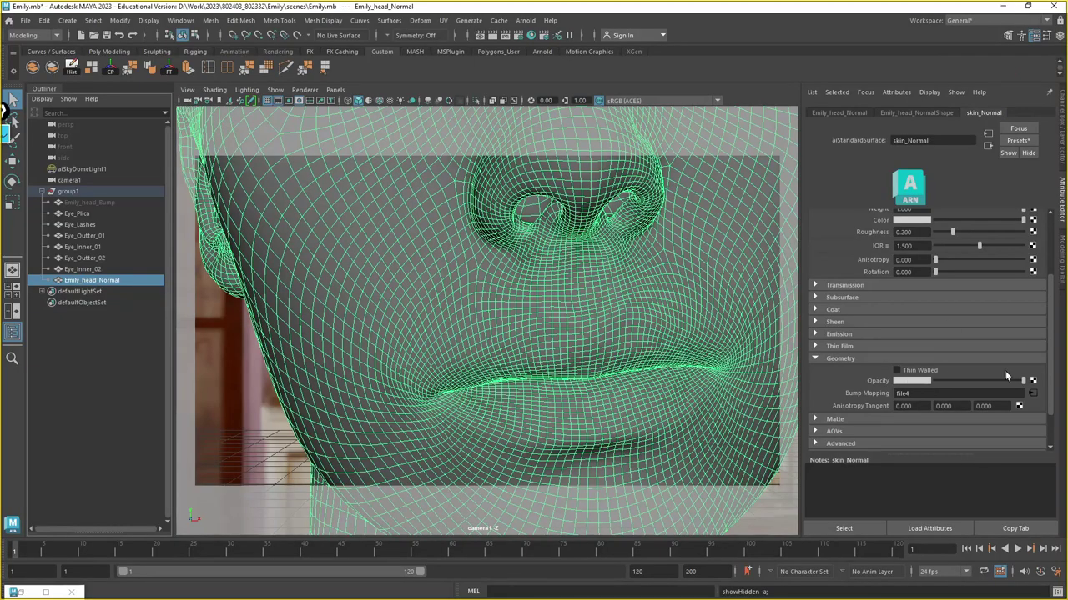
left_click(1032, 394)
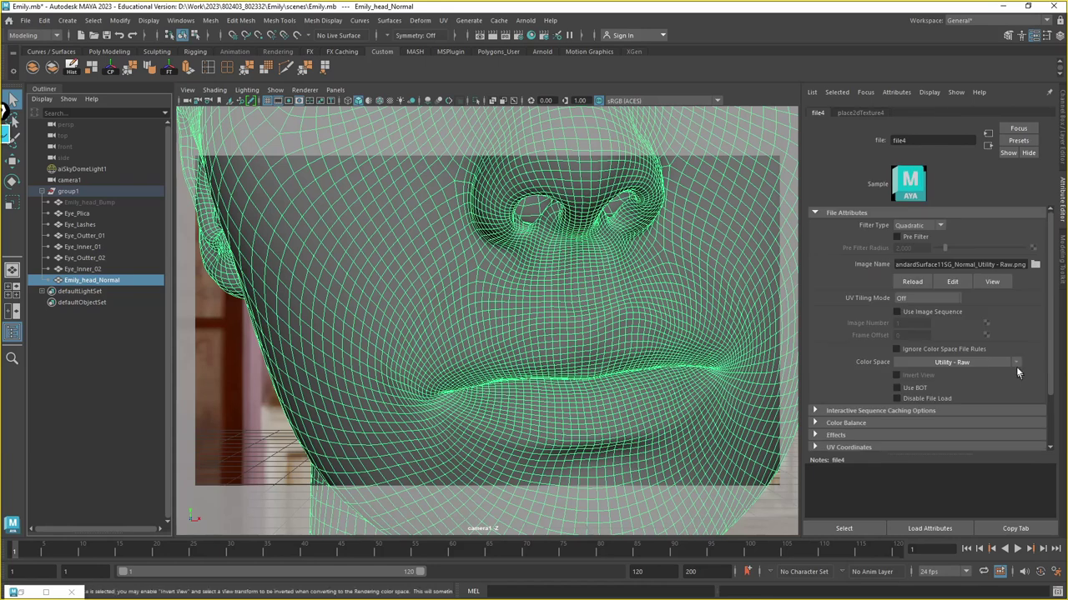
left_click(988, 146)
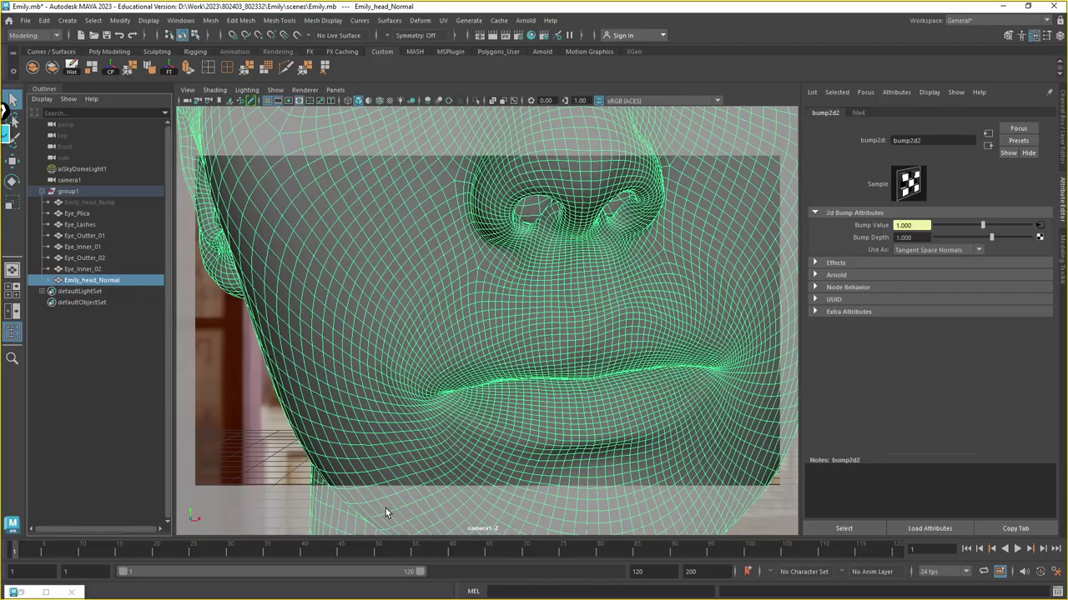
Flip between the Bump and Normal snapshots to compare, then minimize and recheck file4
left_click(25, 592)
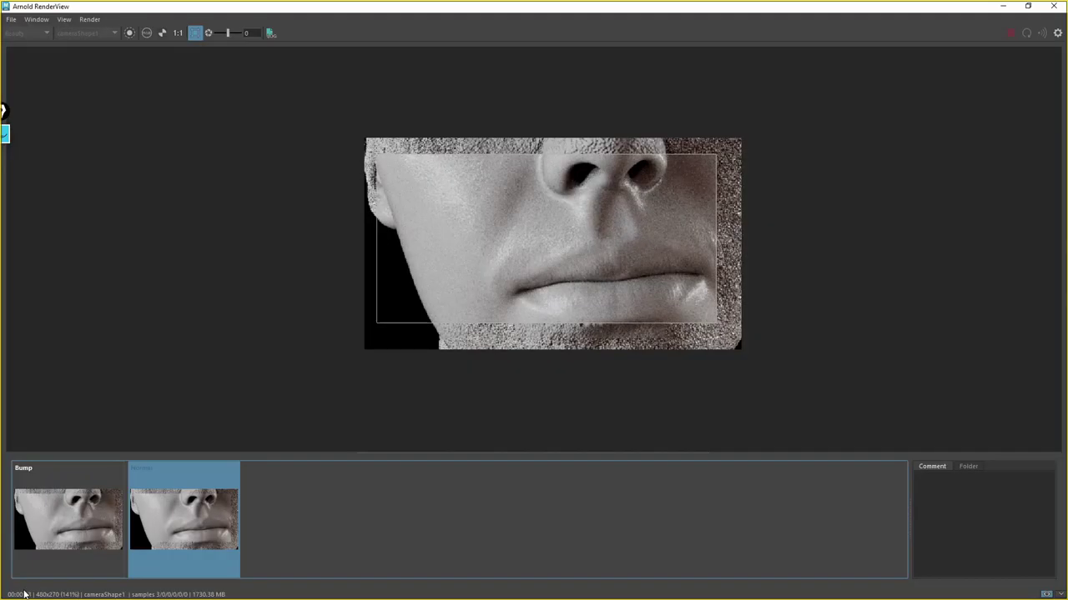
left_click(75, 518)
left_click(175, 523)
left_click(66, 521)
left_click(171, 522)
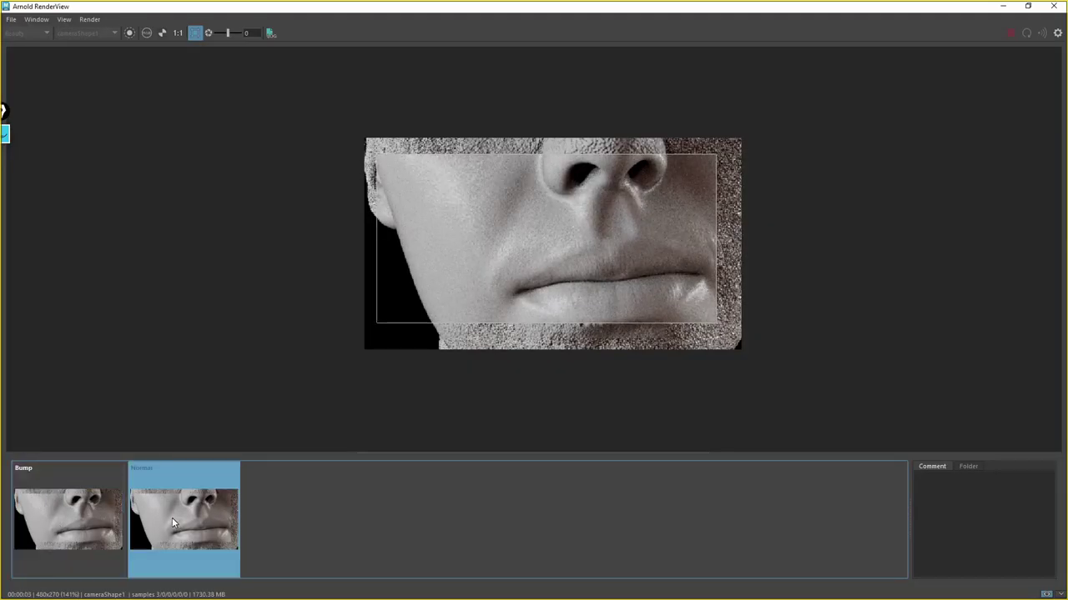
left_click(54, 527)
left_click(200, 530)
left_click(66, 522)
left_click(182, 528)
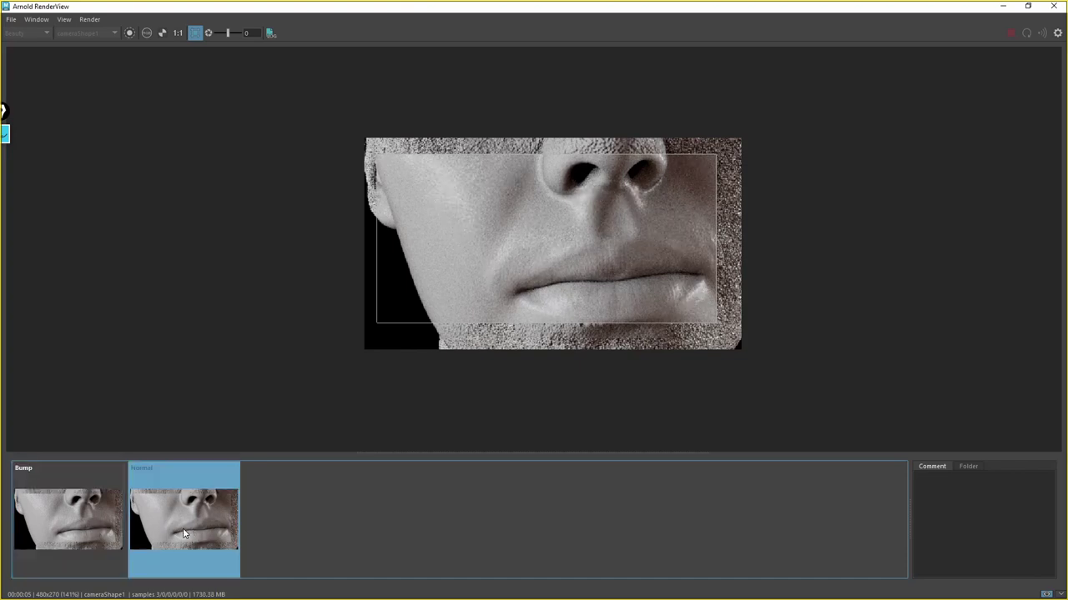
left_click(1002, 7)
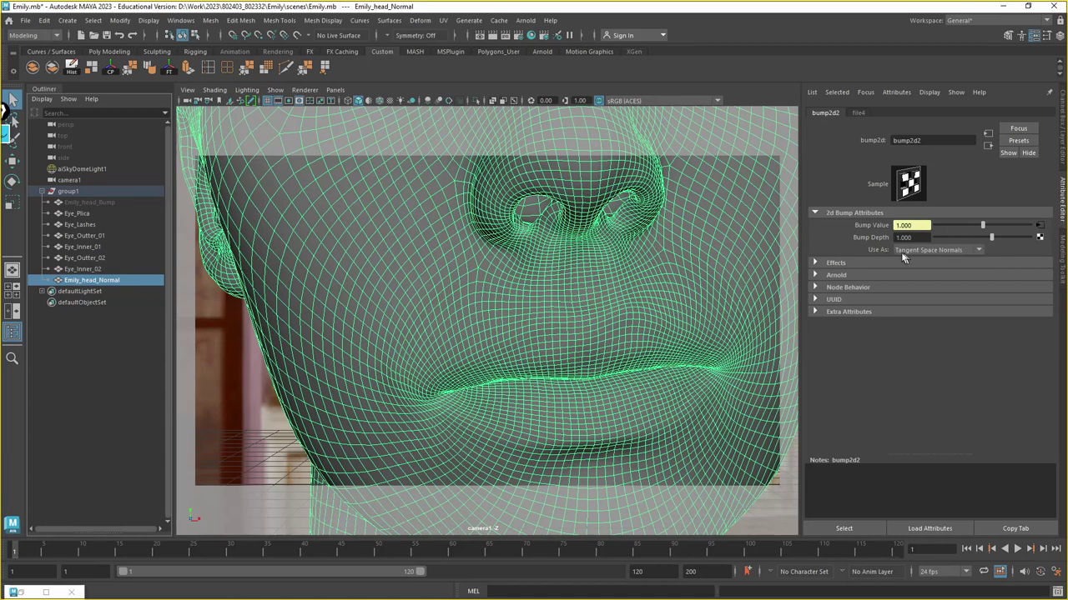
left_click(1038, 225)
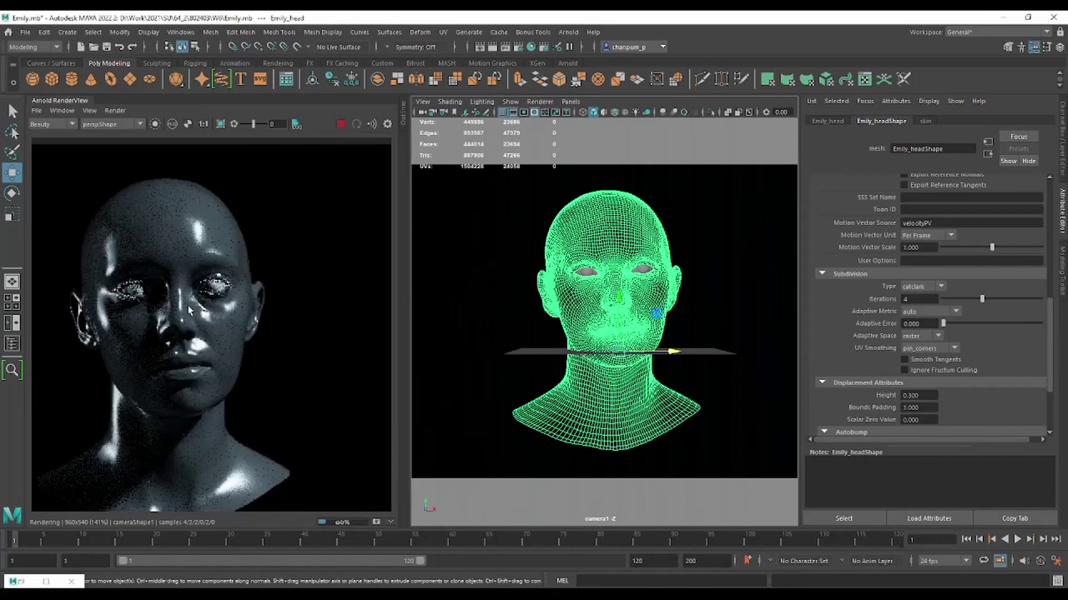
Create an Arnold aiImage node for the skin shading group's displacement material
mouse_move(234, 319)
middle_mouse_down()
mouse_move(275, 301)
mouse_move(260, 293)
middle_mouse_up()
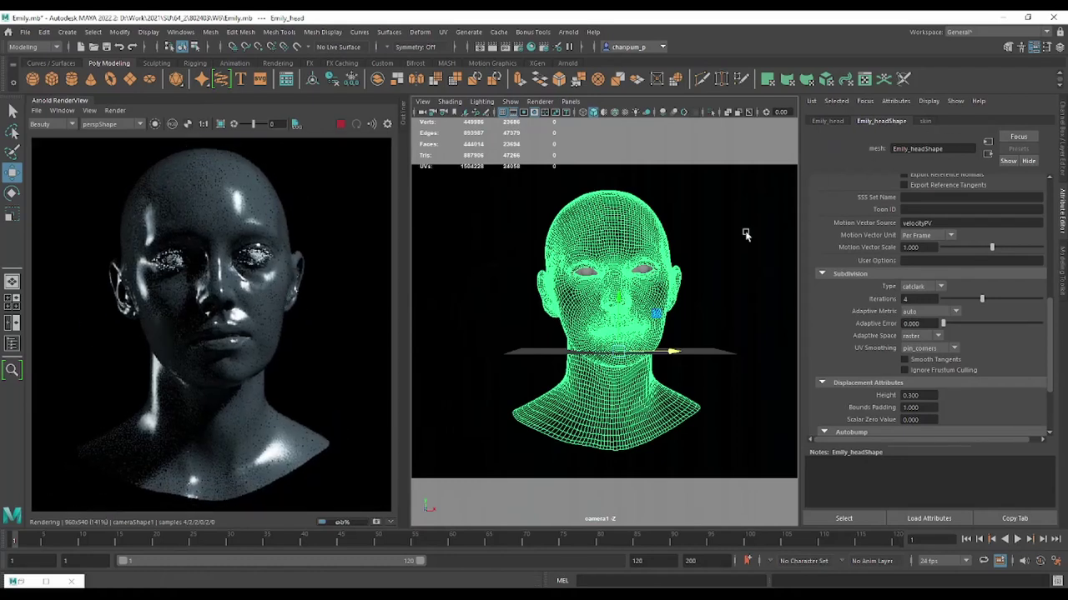
left_click(925, 121)
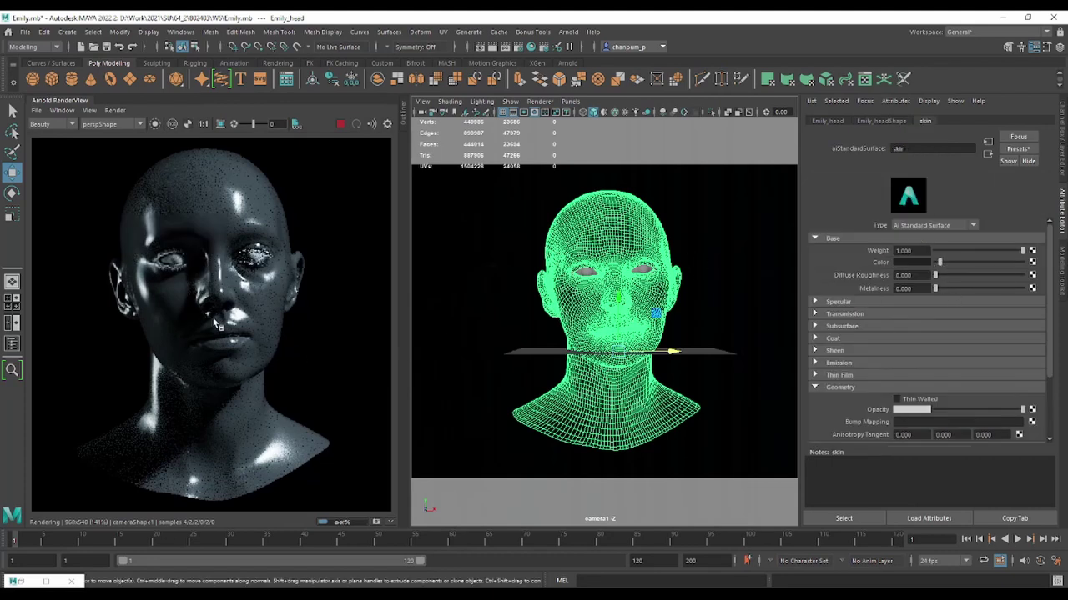
scroll(153, 360, "up", 2)
scroll(267, 218, "down", 1)
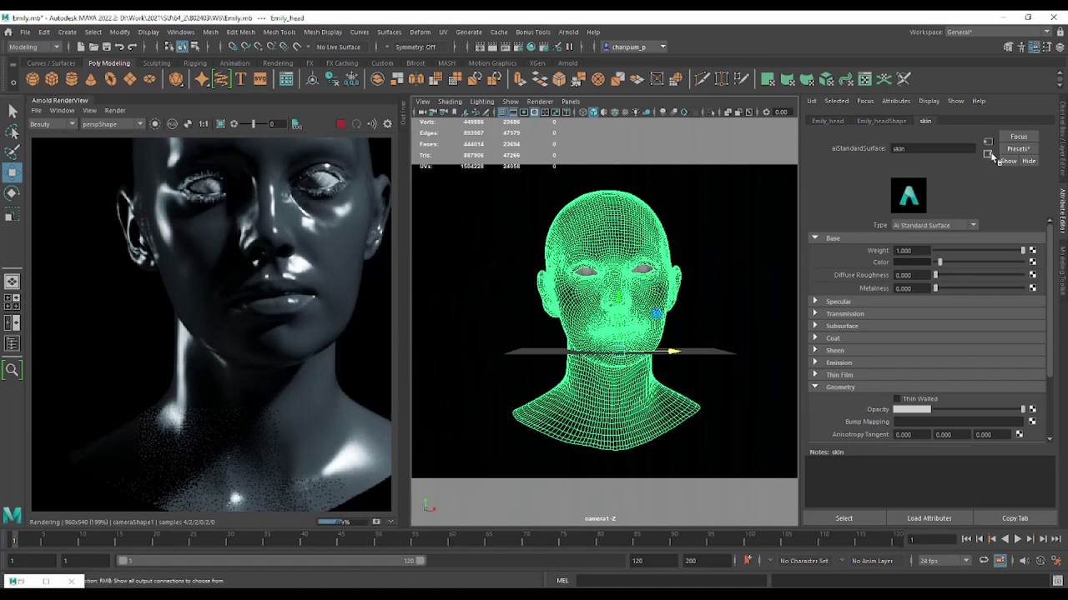
left_click(989, 156)
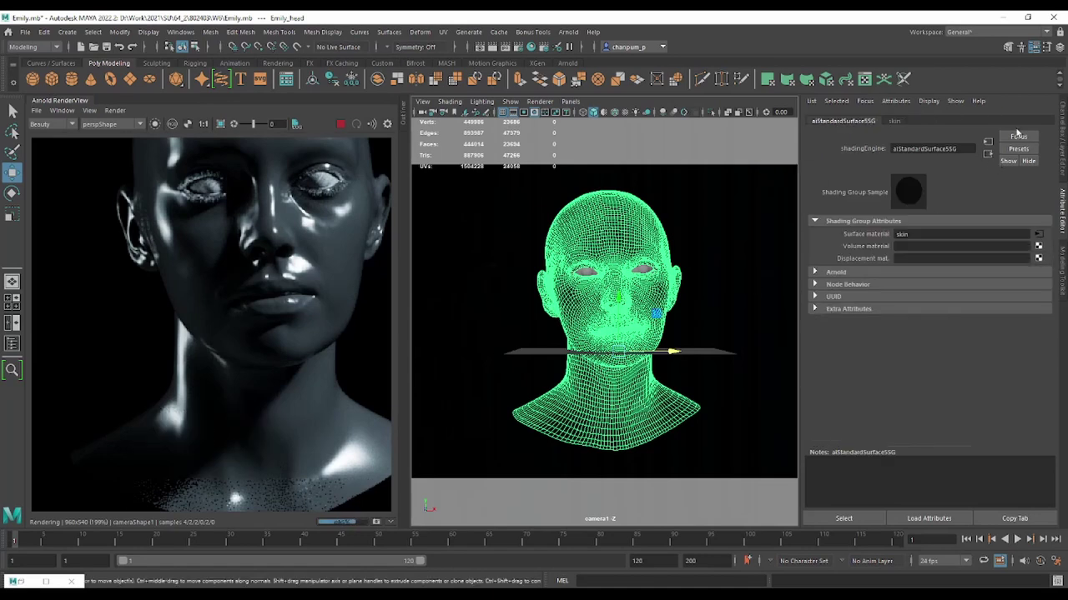
left_click(1038, 258)
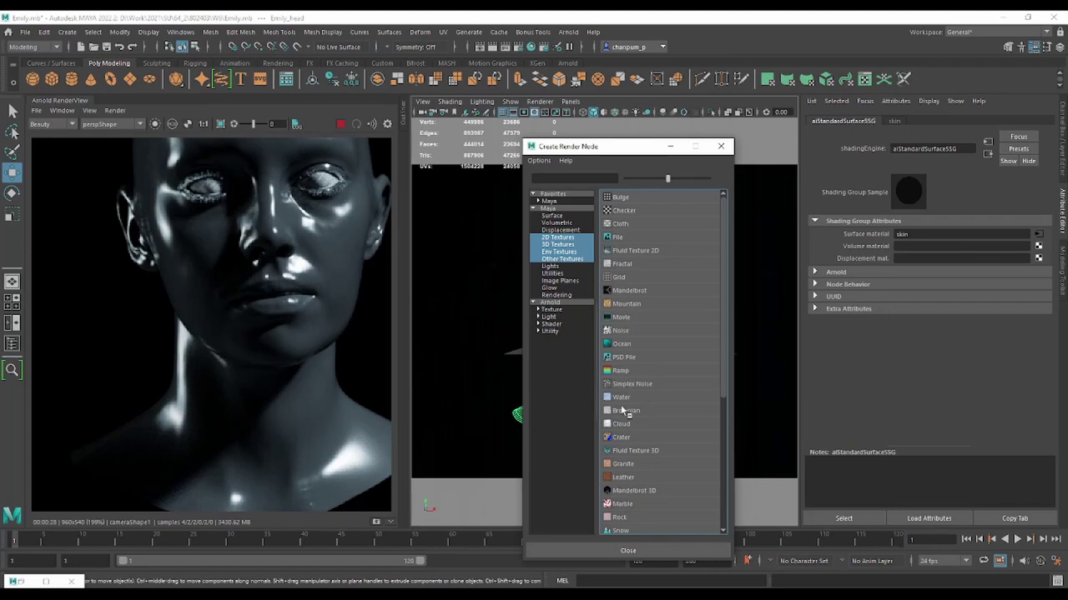
left_click(549, 309)
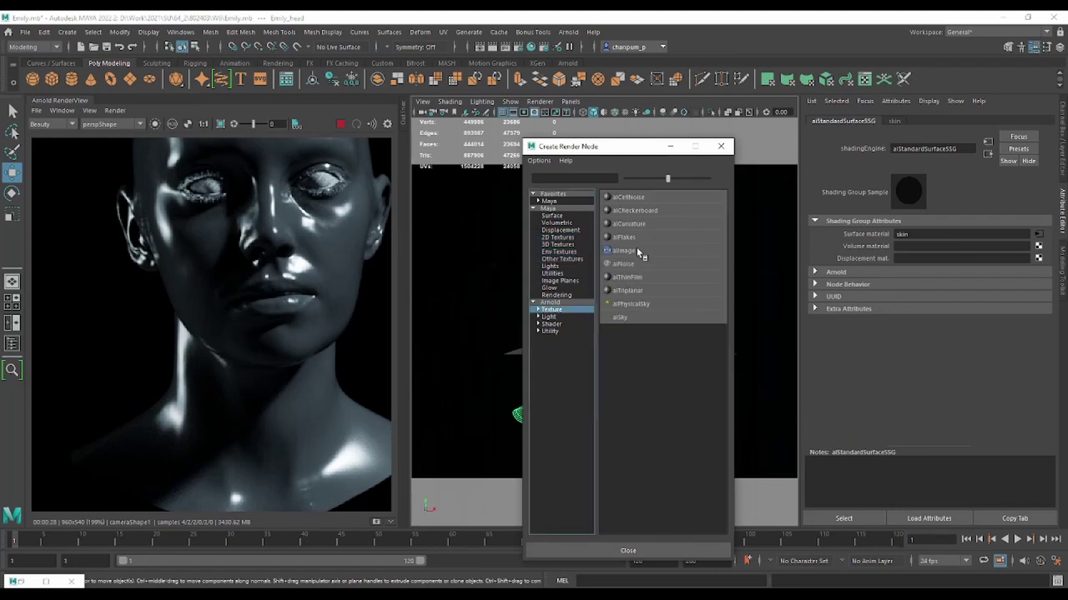
left_click(636, 248)
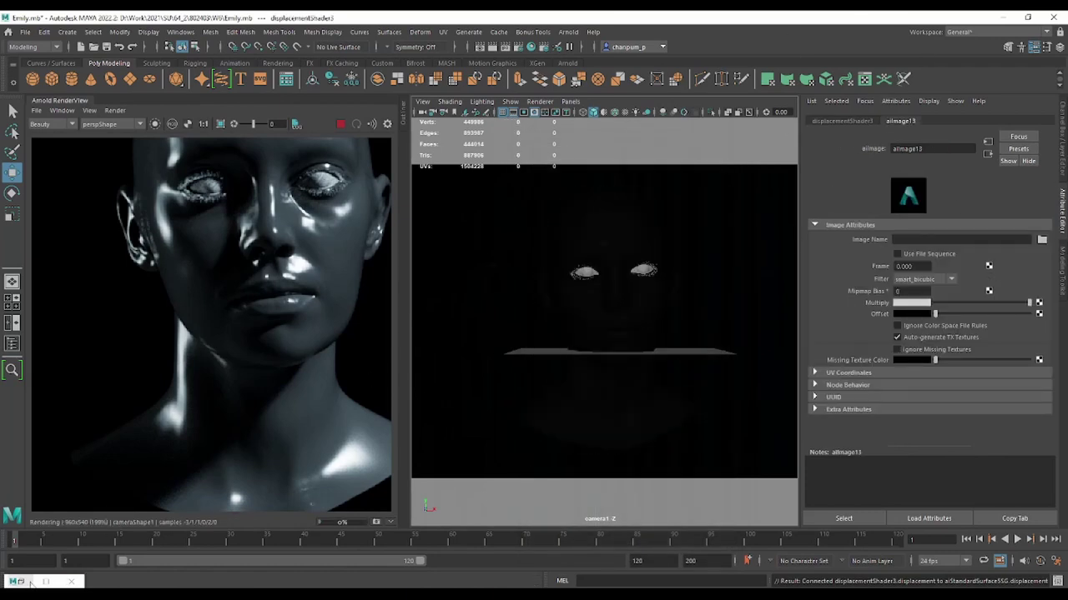
Load Displacement/00_displacement.tx into the new aiImage node
left_click(1042, 240)
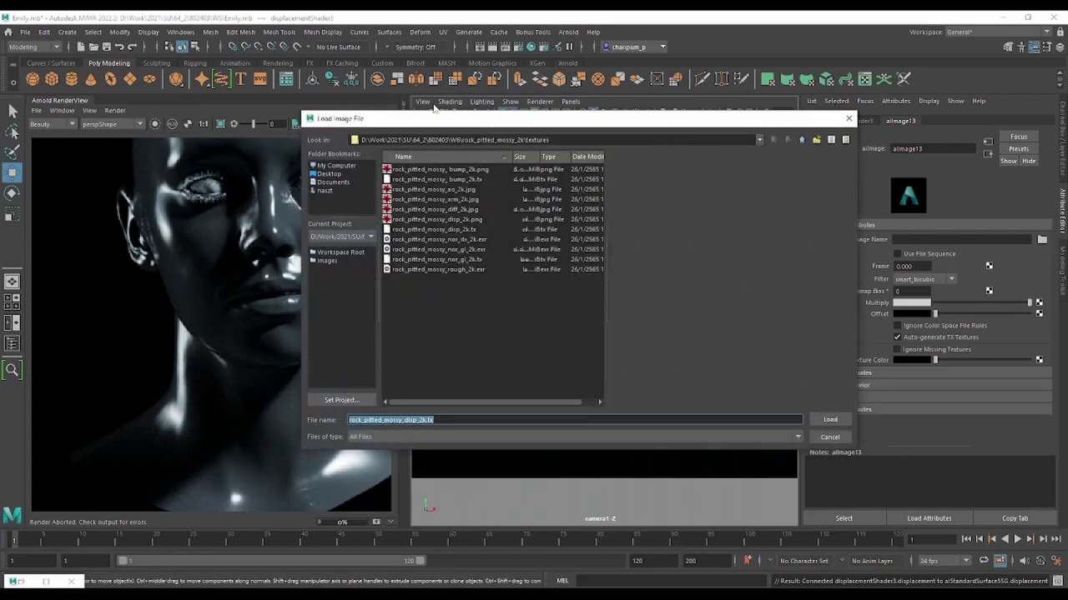
left_click(802, 140)
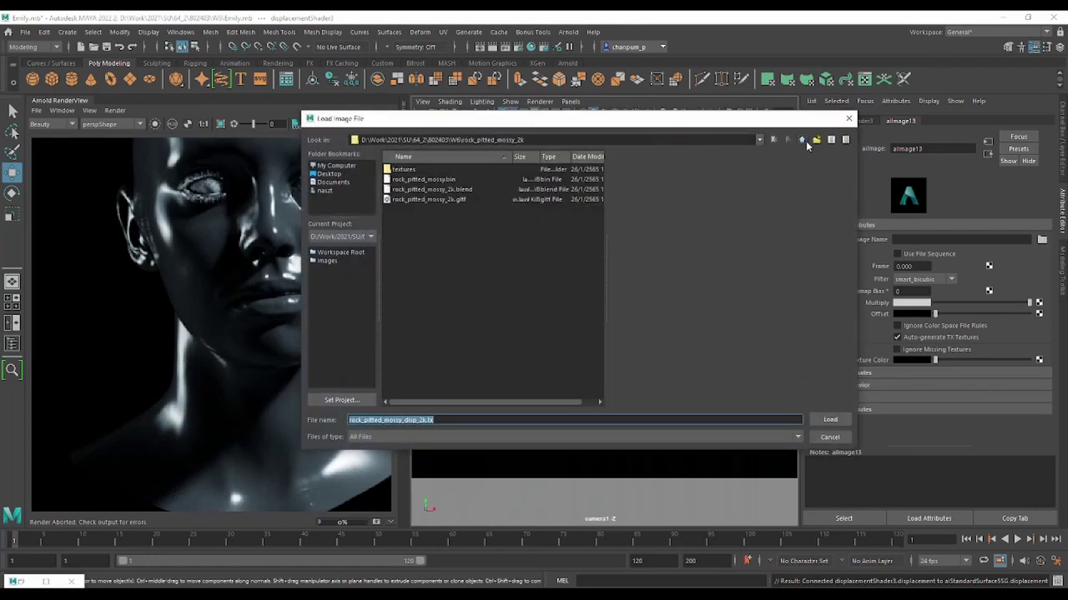
left_click(806, 141)
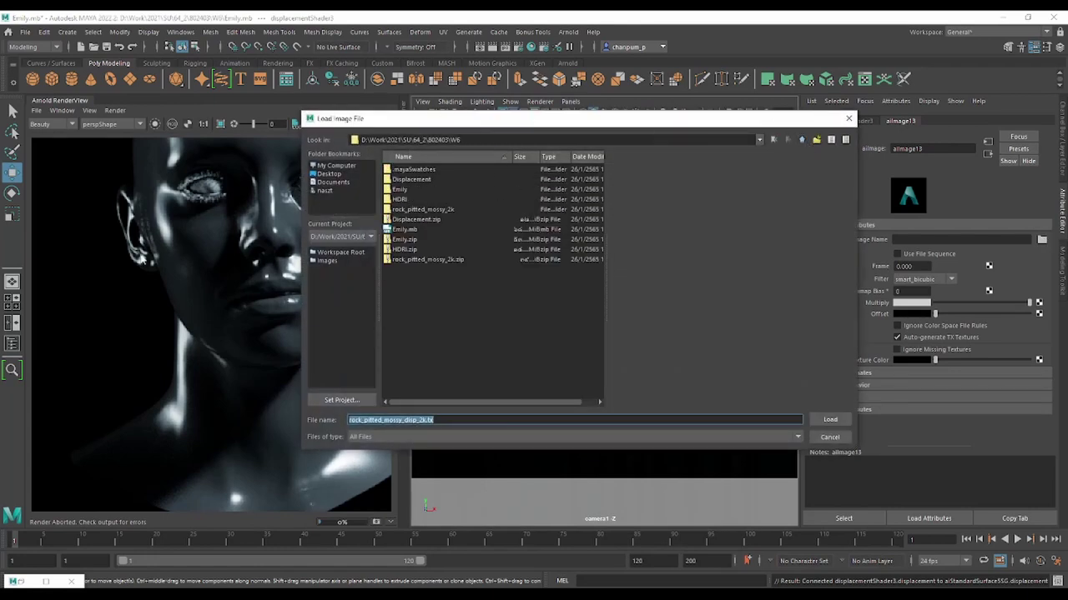
double_click(404, 182)
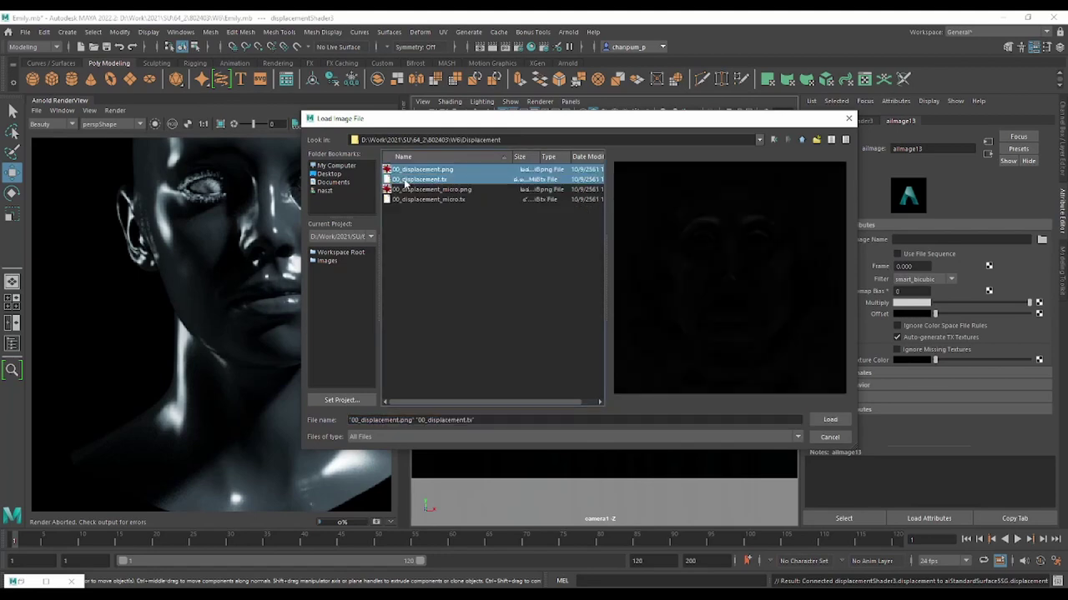
left_click(454, 181)
left_click(830, 420)
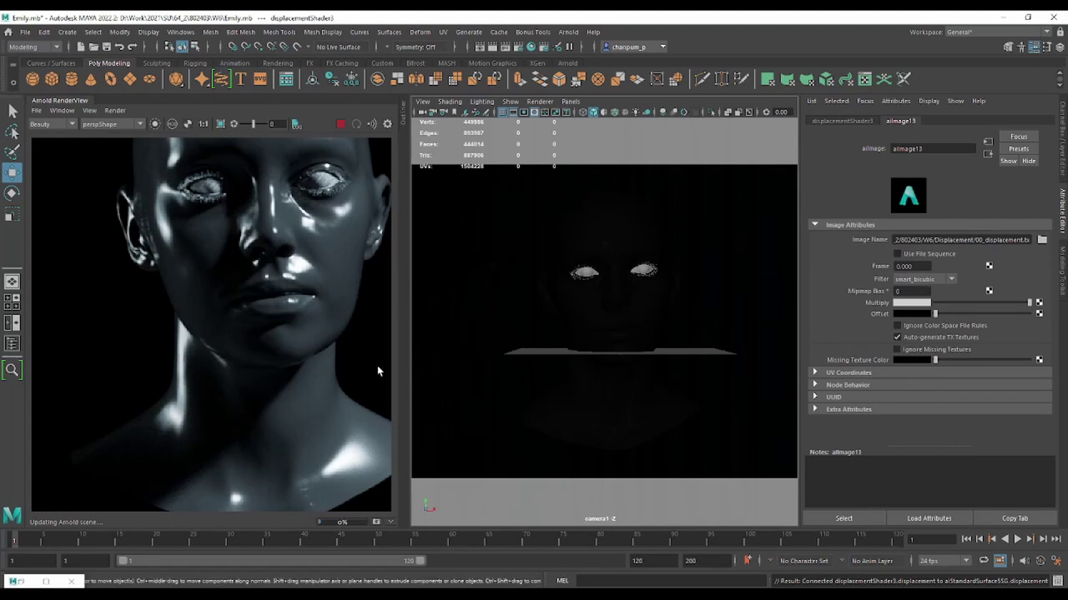
Connect aiImage13's Out Color R to displacementShader3's Displacement in Hypershade
left_click(46, 582)
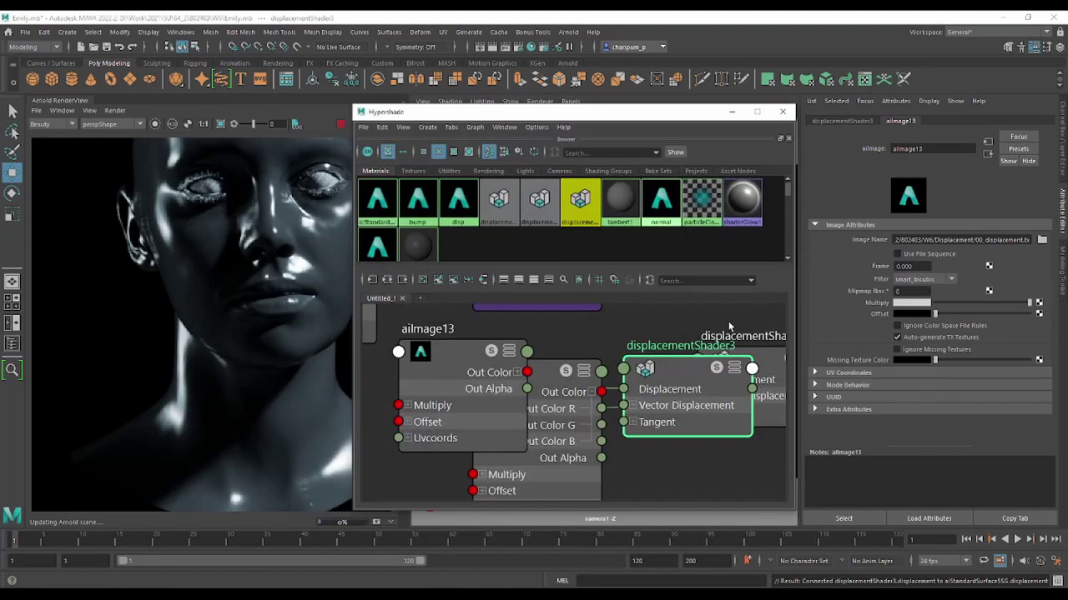
left_click(402, 280)
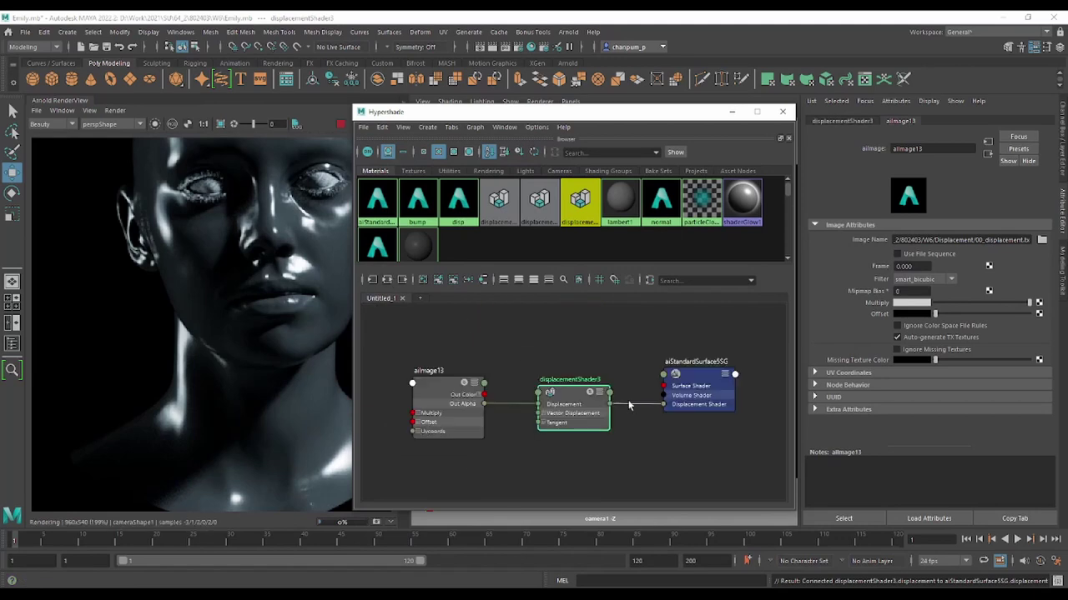
scroll(569, 376, "up", 2)
scroll(537, 352, "up", 3)
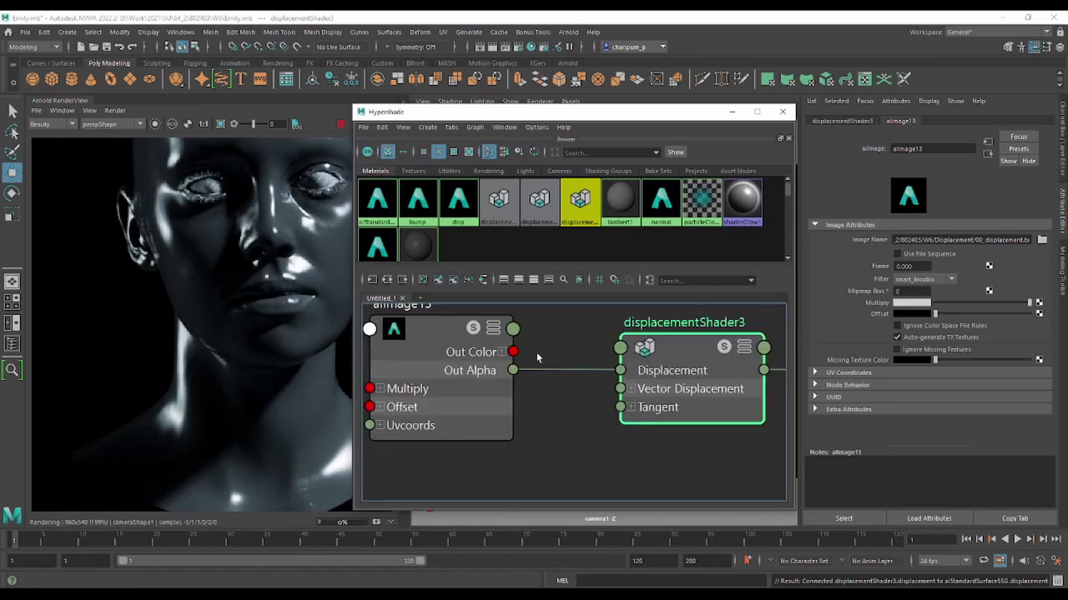
left_click(501, 353)
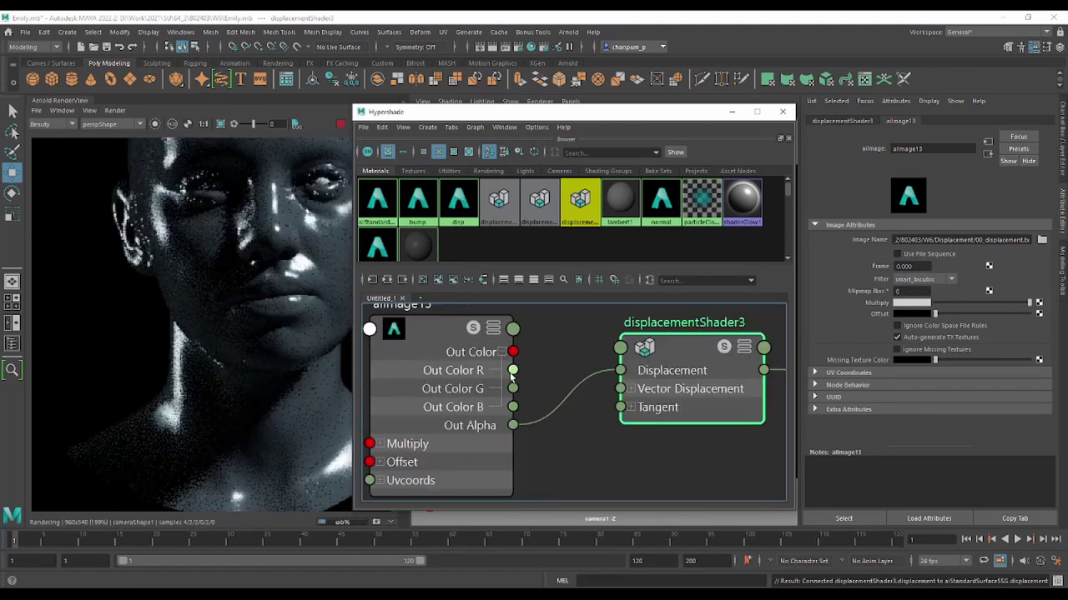
left_click_drag(512, 370, 620, 370)
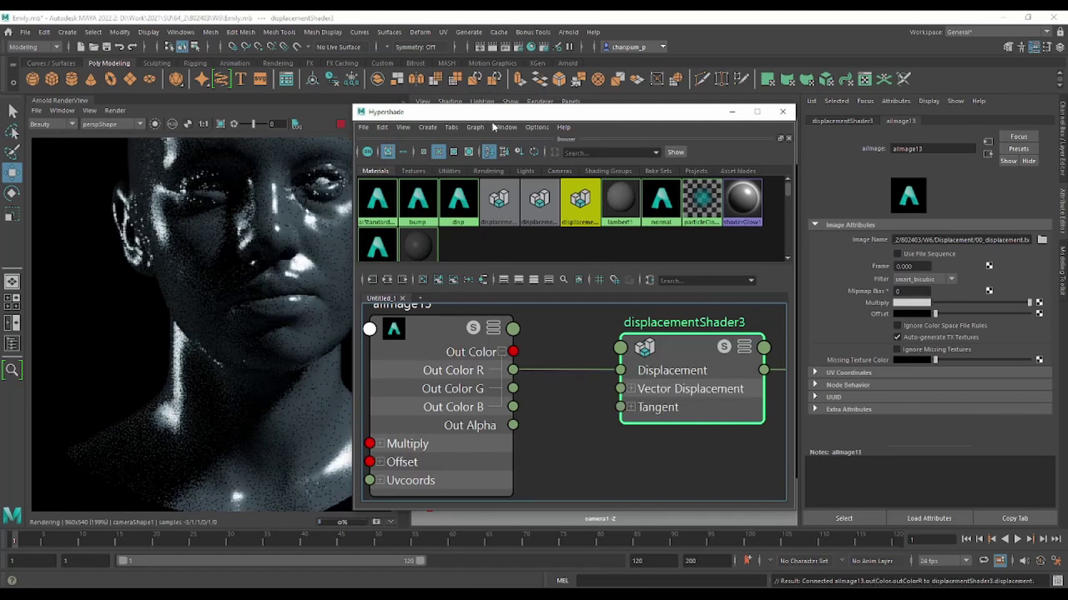
Set the head's Displacement Height to 0.300 and frame the forehead and eyes in the render
left_click(732, 114)
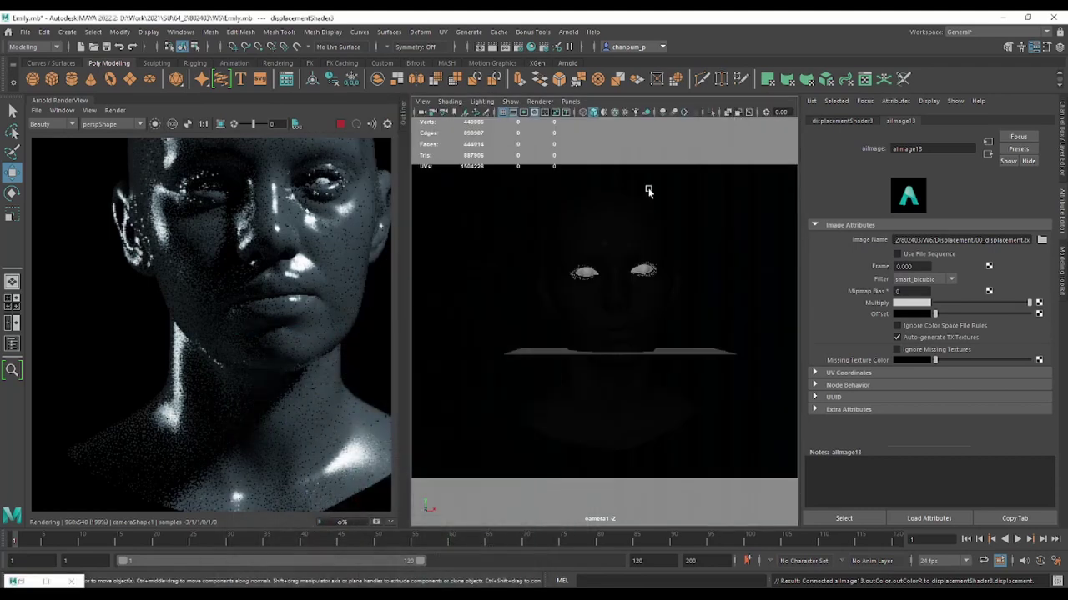
left_click(615, 226)
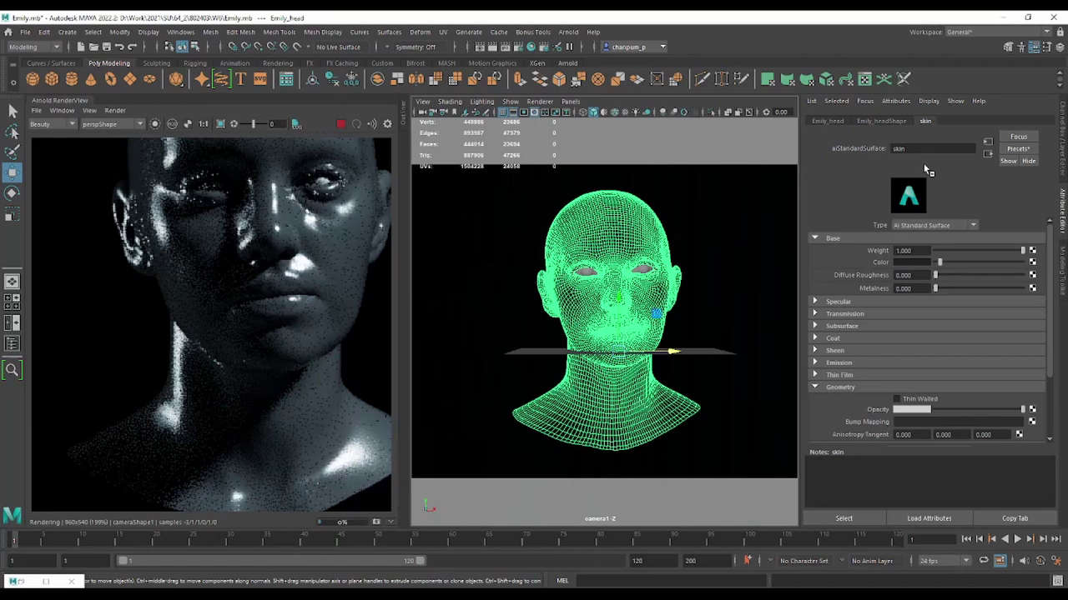
left_click(903, 122)
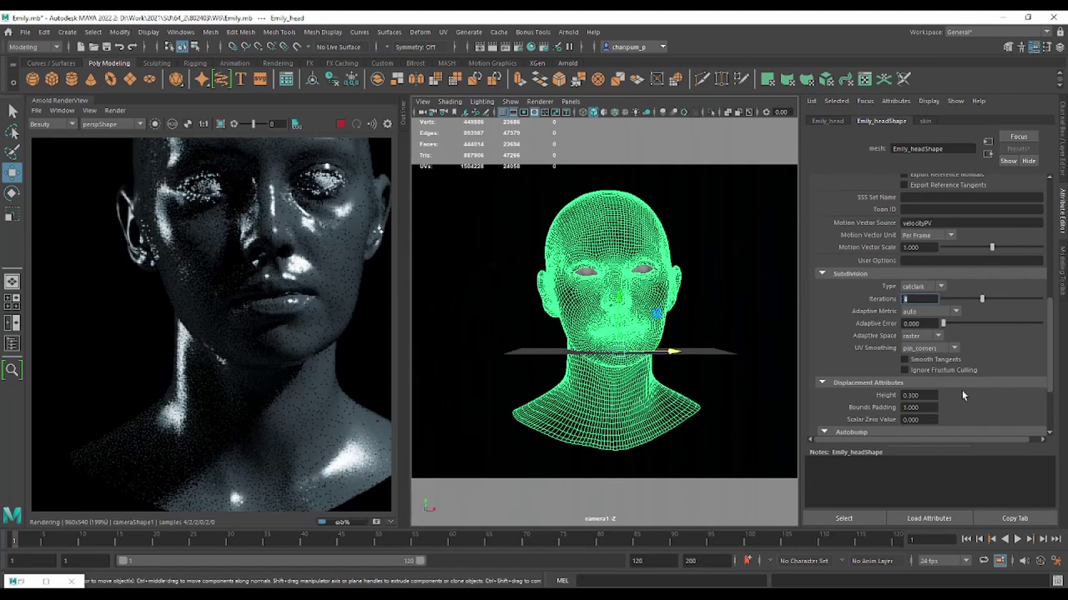
left_click(917, 395)
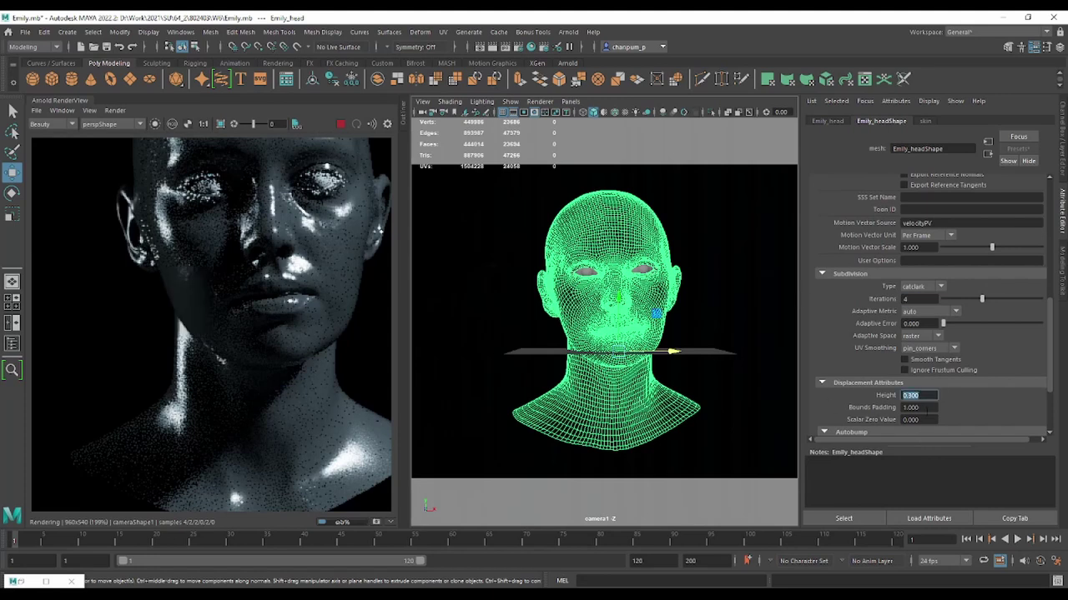
key("Tab")
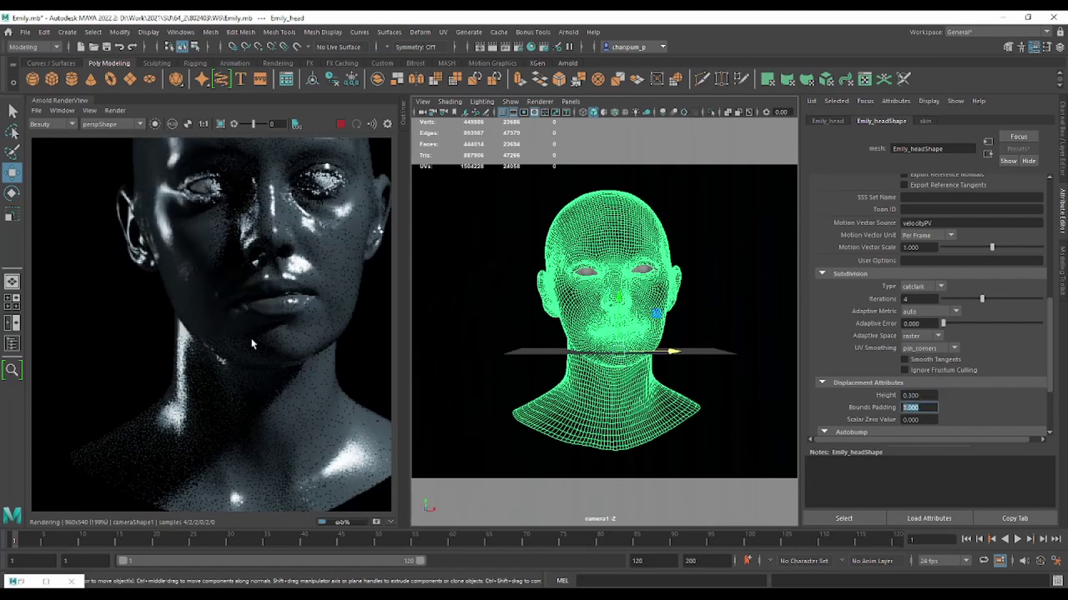
scroll(253, 343, "down", 2)
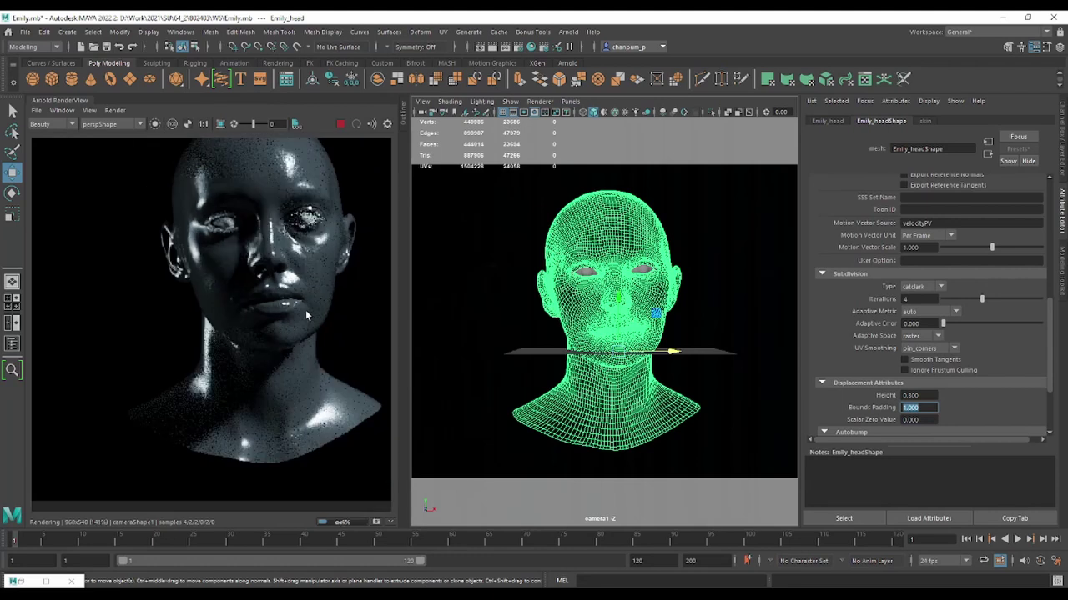
scroll(306, 310, "up", 2)
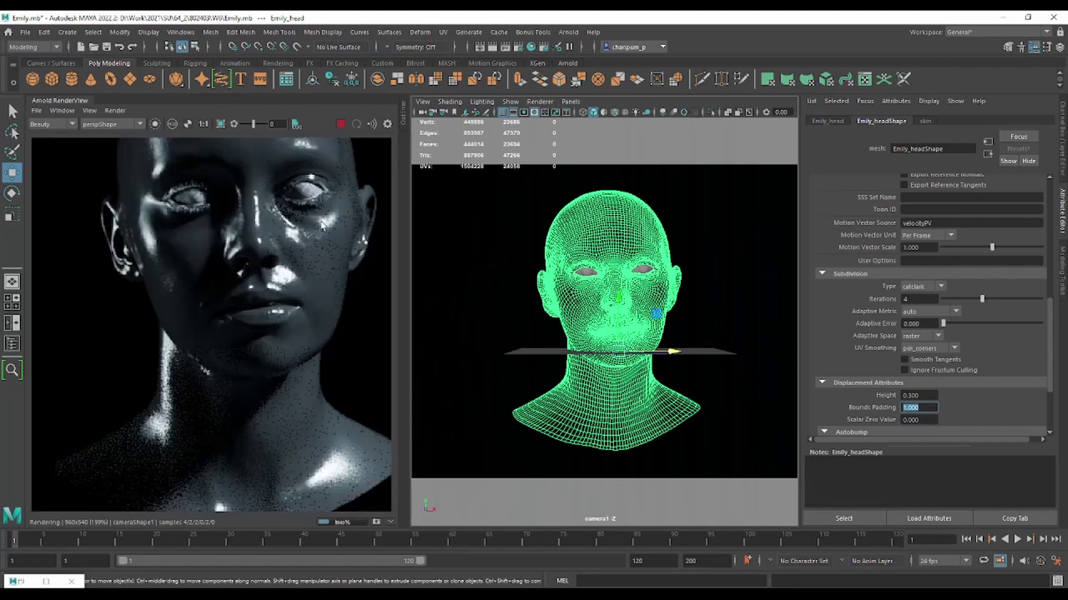
scroll(322, 227, "up", 1)
middle_click_drag(298, 256, 232, 167)
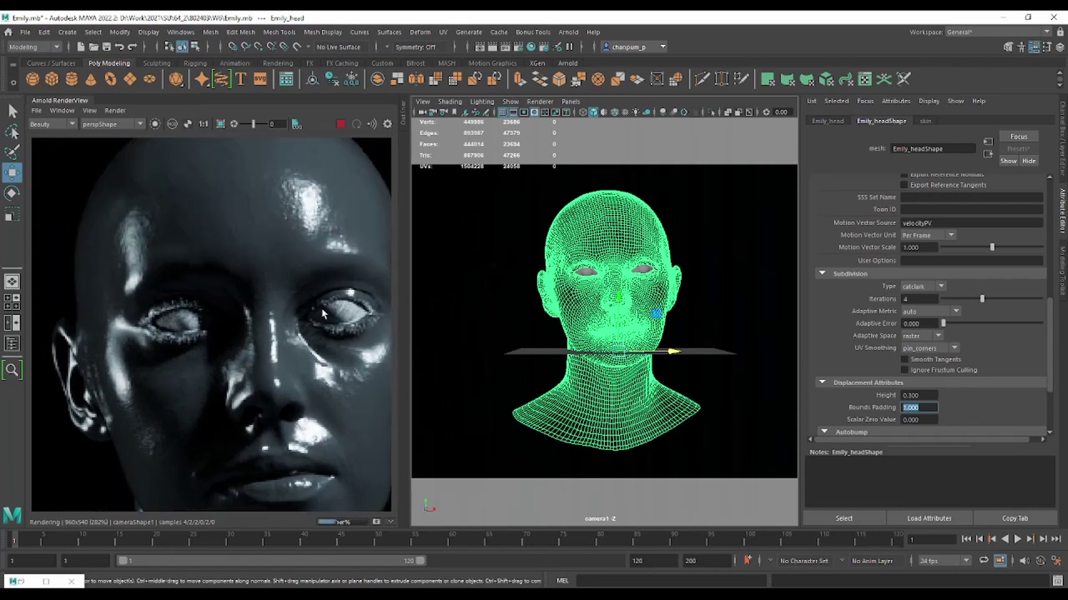
middle_click_drag(323, 314, 288, 214)
Set catclark Subdivision Iterations to 4 and recheck the 0.300 displacement height
left_click(918, 298)
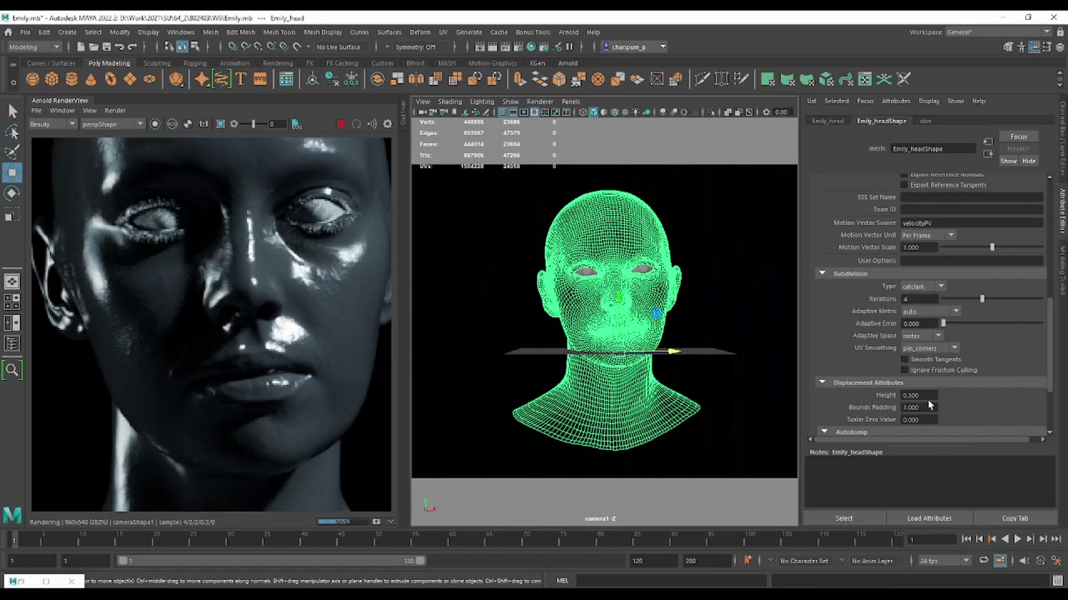
left_click(915, 395)
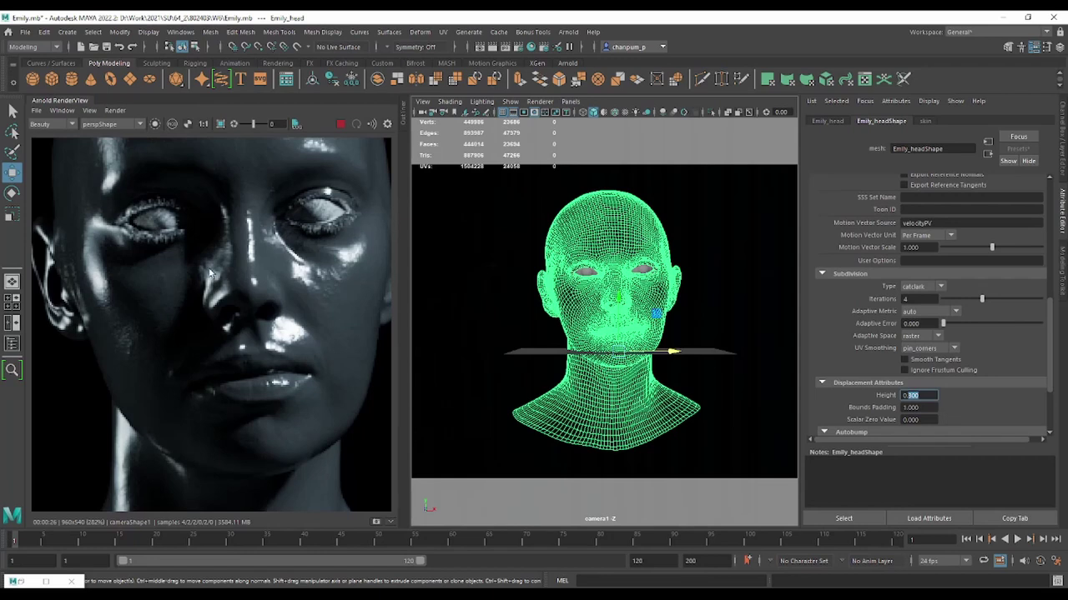
scroll(314, 336, "down", 2)
scroll(313, 333, "down", 1)
scroll(313, 333, "up", 1)
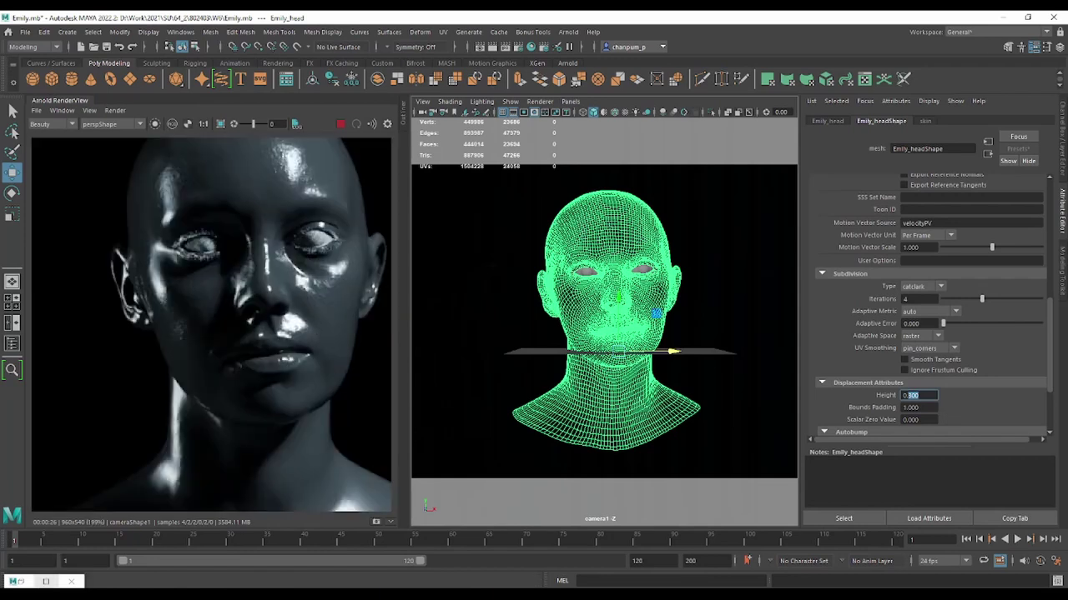
left_click(46, 581)
Preview 00_displacement.png and 00_displacement_micro.png from the Displacement folder in IrfanView, then close it
double_click(548, 280)
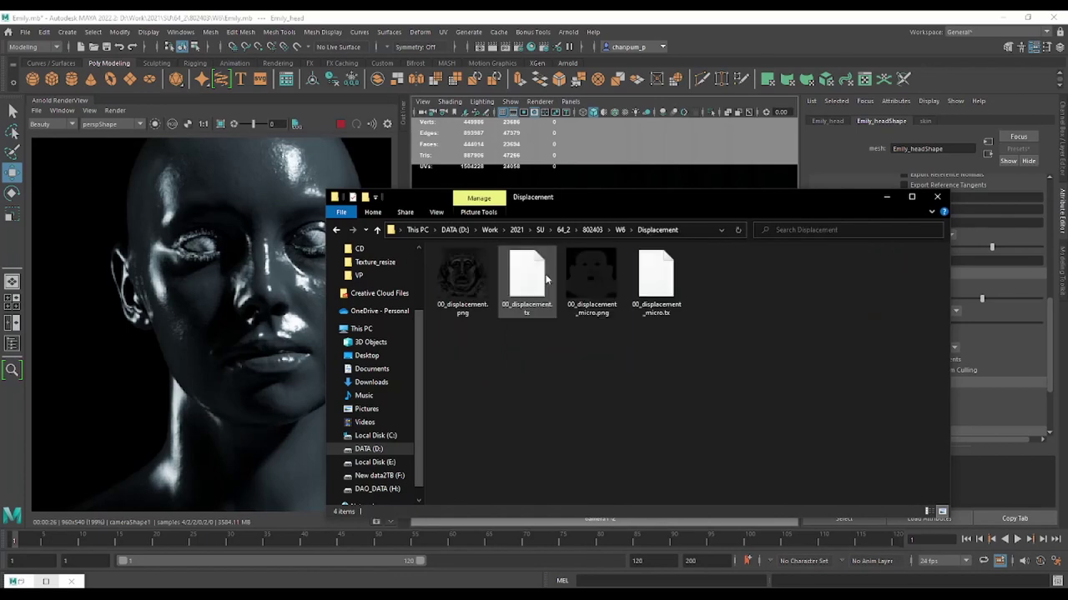
double_click(459, 284)
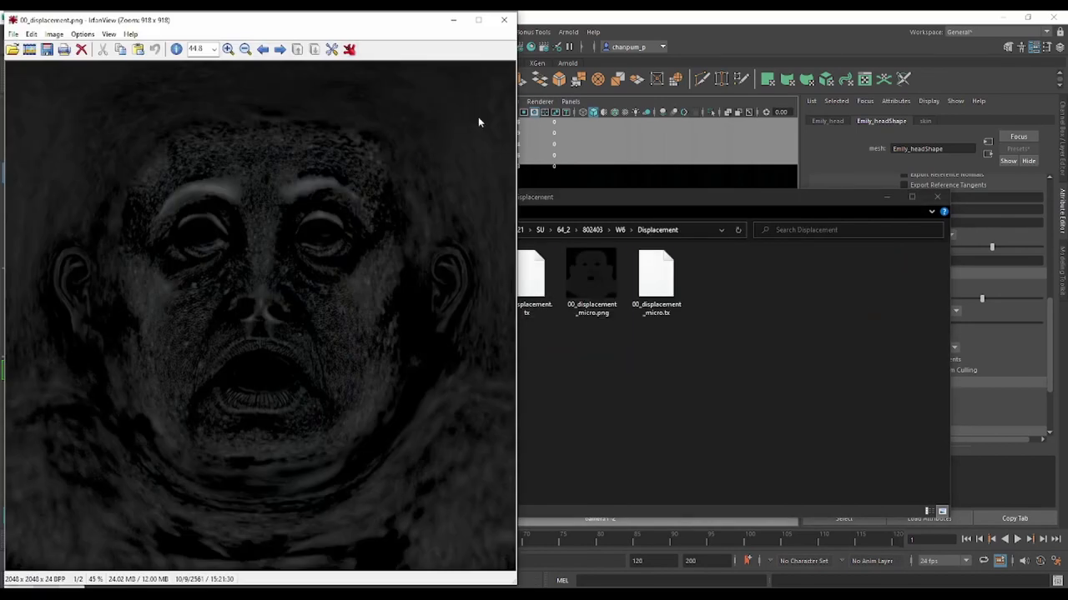
left_click(504, 19)
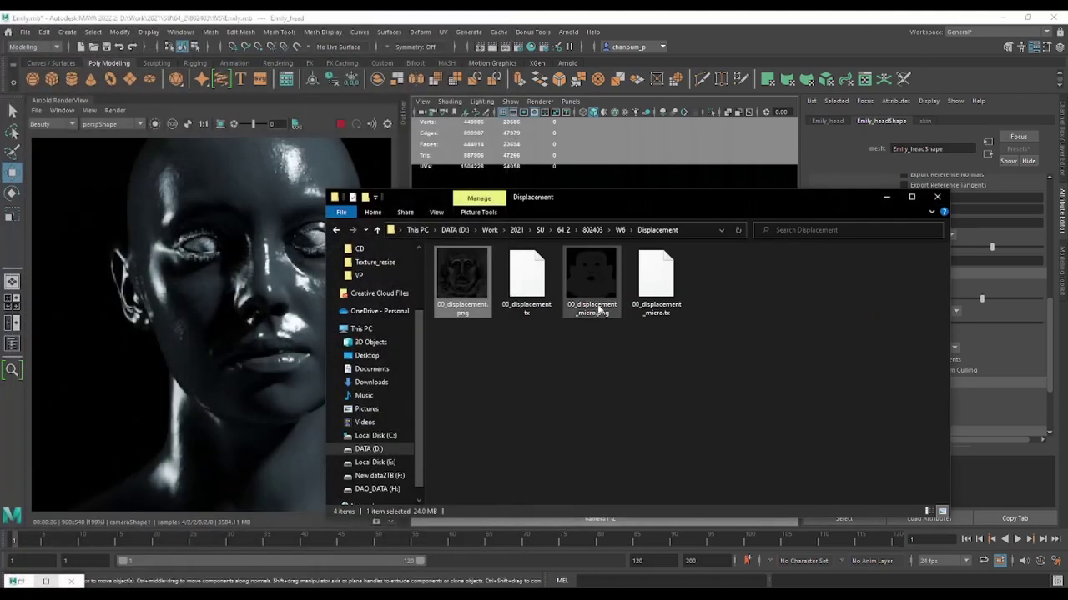
double_click(591, 275)
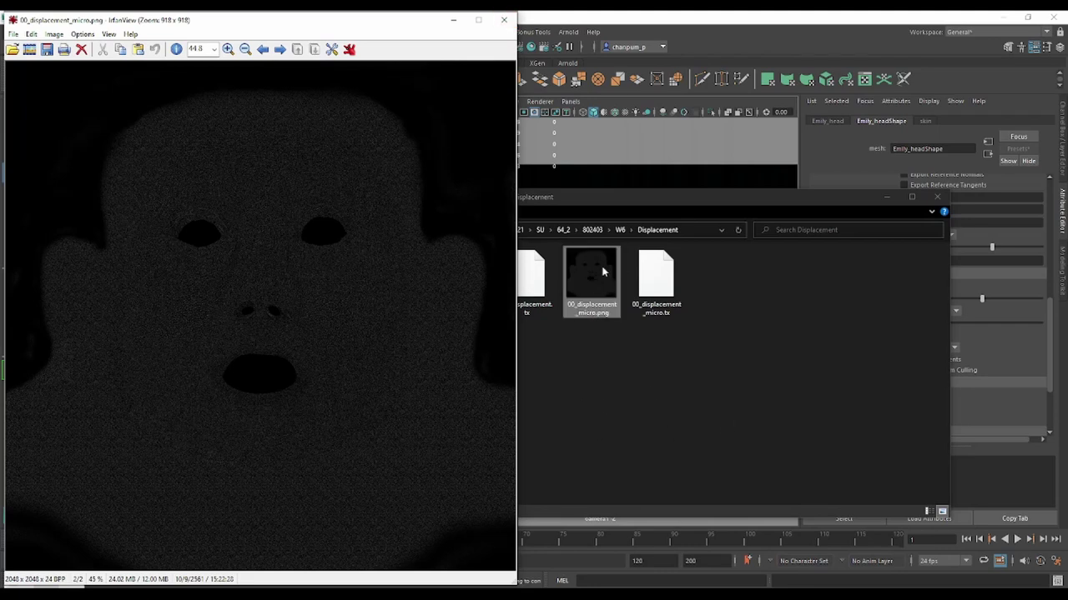
key("Escape")
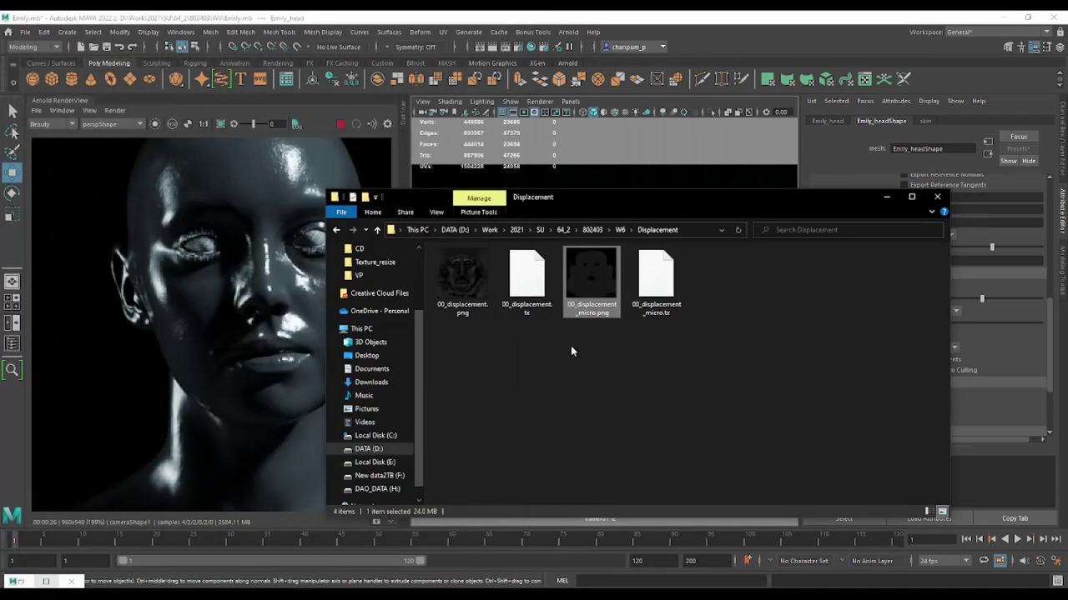
scroll(262, 200, "up", 2)
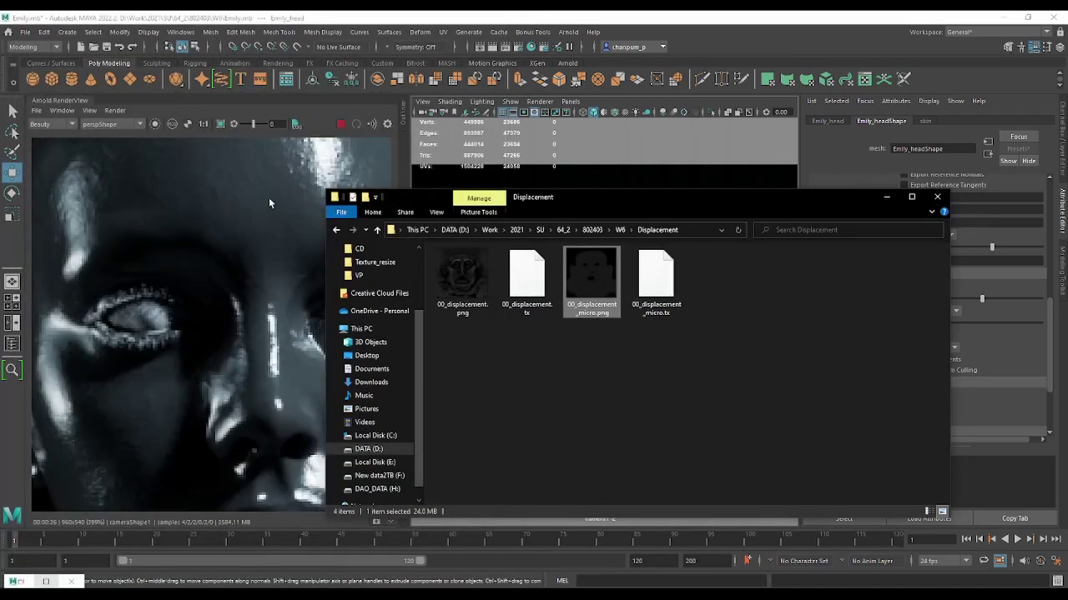
Rearrange the Hypershade graph and add a second aiImage node above aiImage13
left_click(20, 582)
scroll(588, 459, "down", 2)
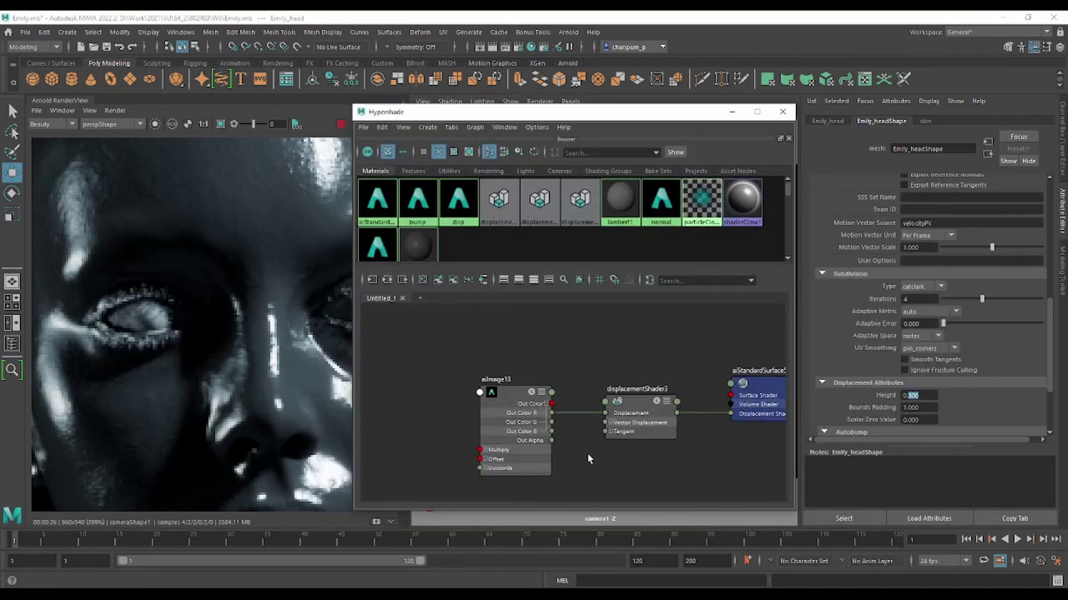
middle_click_drag(527, 416, 538, 348, "alt")
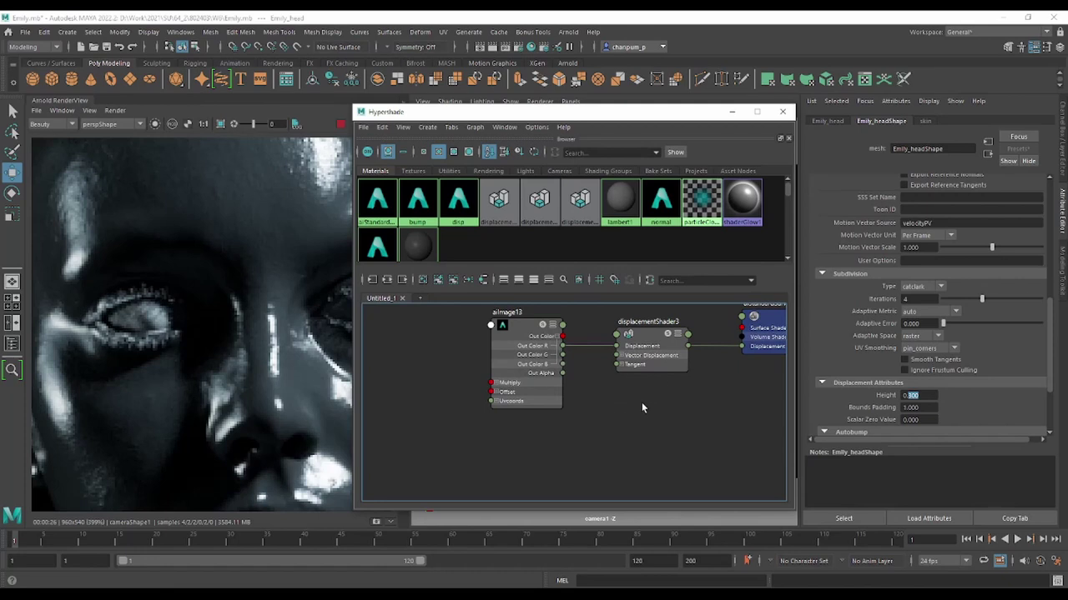
mouse_move(641, 408)
middle_mouse_down("alt")
mouse_move(556, 464)
mouse_move(684, 432)
middle_mouse_up("alt")
left_click(556, 355)
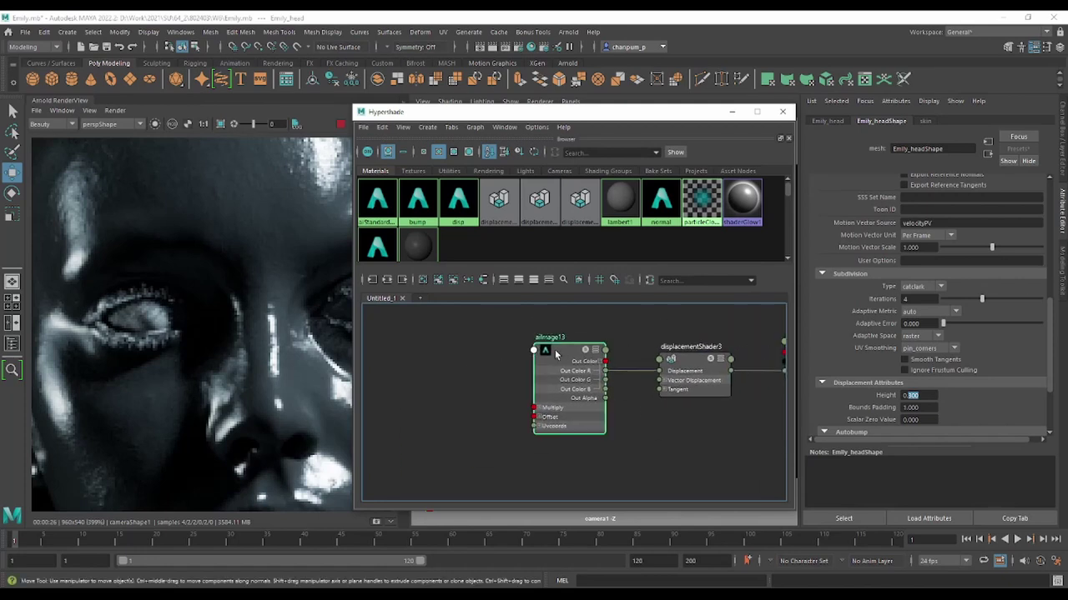
left_click_drag(556, 354, 393, 421)
left_click(490, 359)
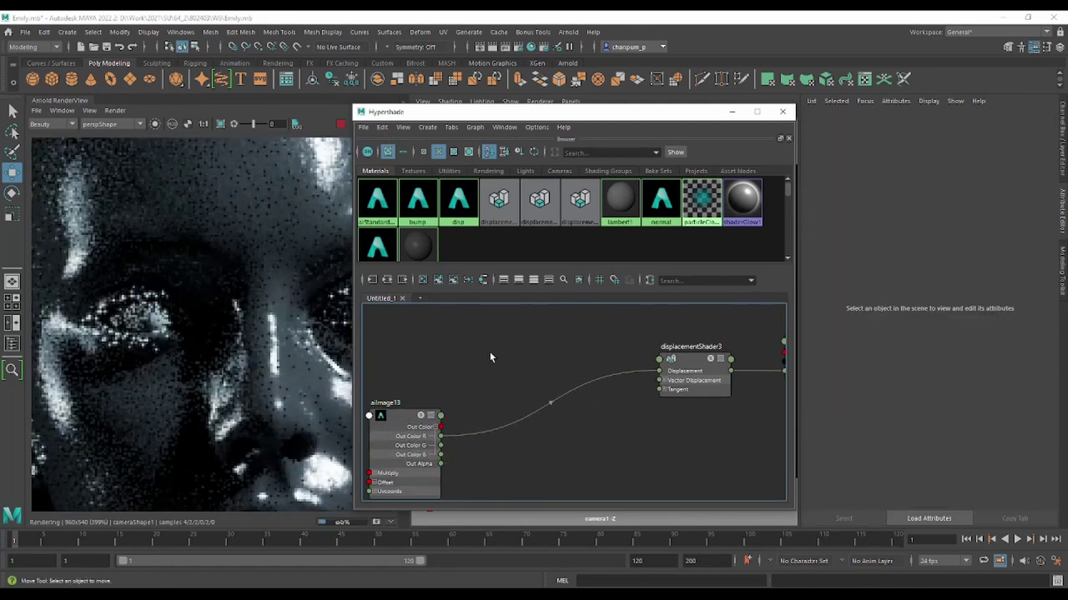
middle_click_drag(490, 359, 542, 351, "alt")
middle_click_drag(526, 414, 524, 420, "alt")
left_click(500, 464)
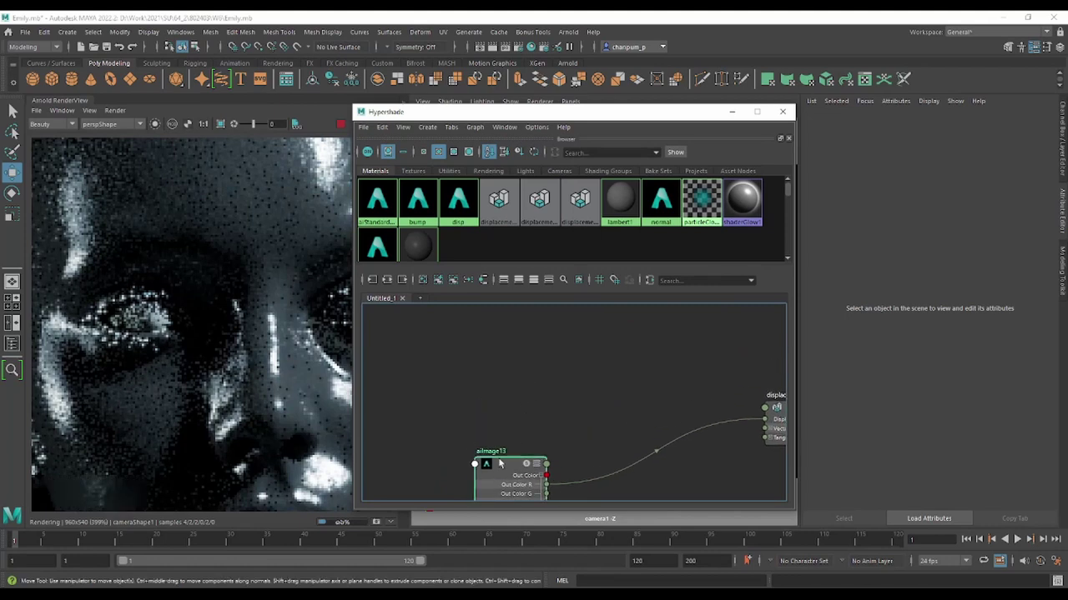
left_click(508, 368)
key("Tab")
type("a")
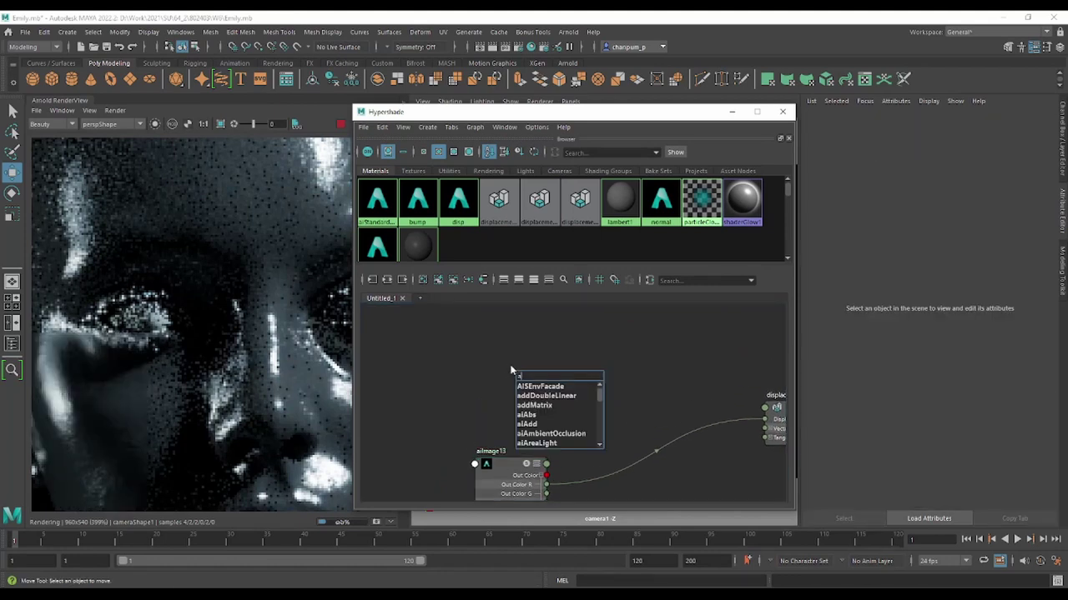
type("iIma")
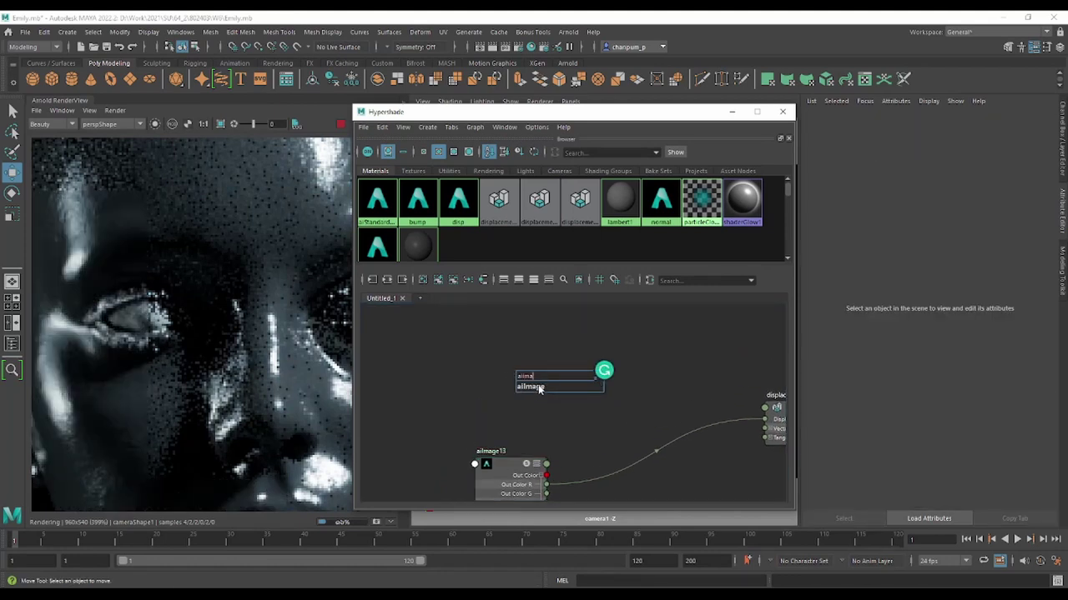
left_click(539, 389)
left_click_drag(519, 372, 484, 355)
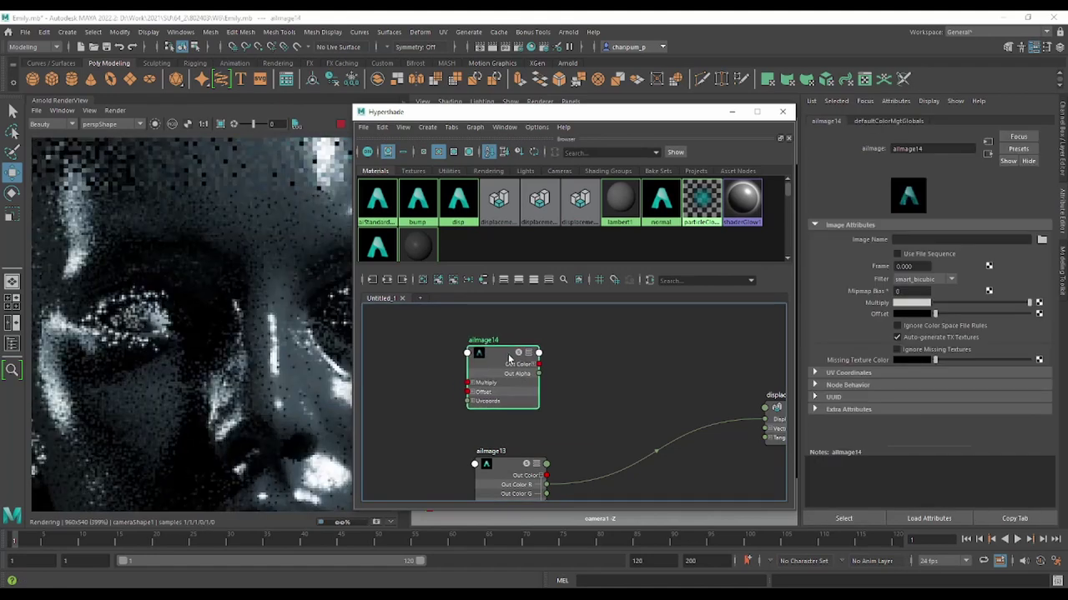
Rename aiImage13 to bigdisp and aiImage14 to poredisp
left_click(510, 482)
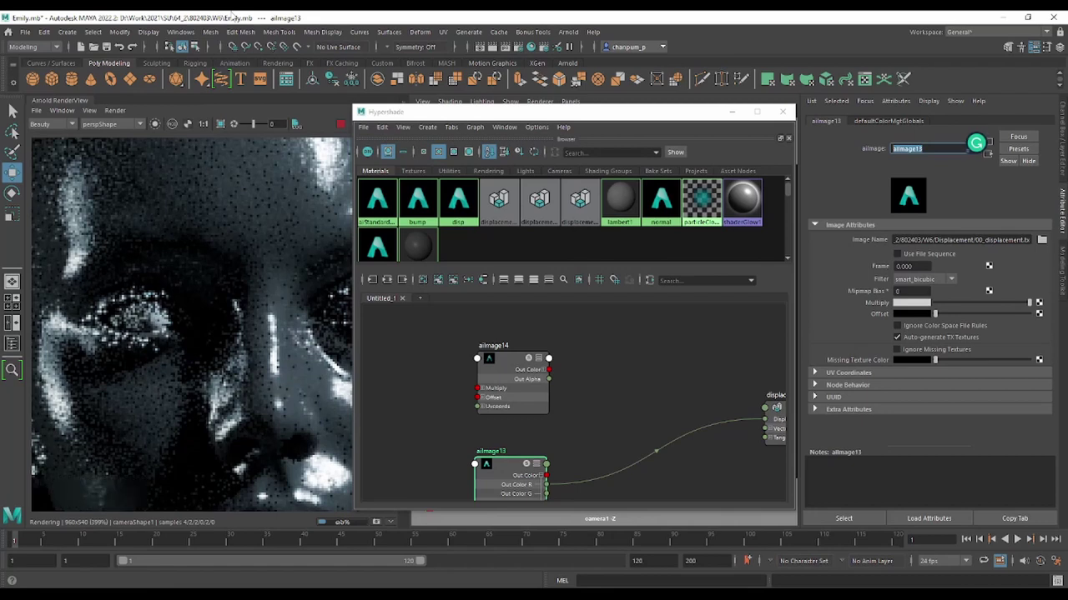
type("bigdis")
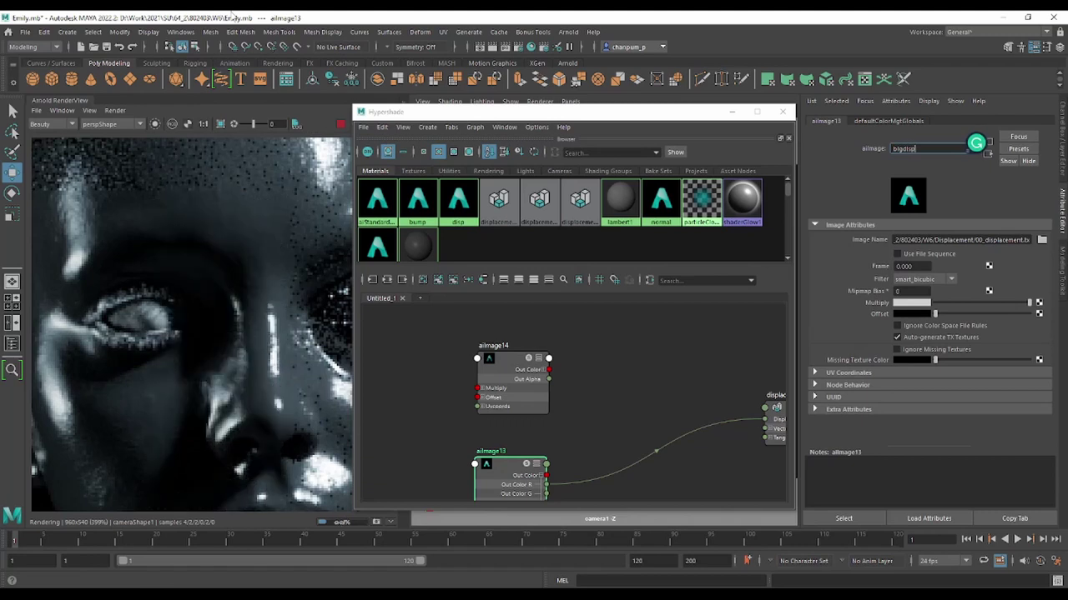
type("p")
key("Return")
left_click(503, 377)
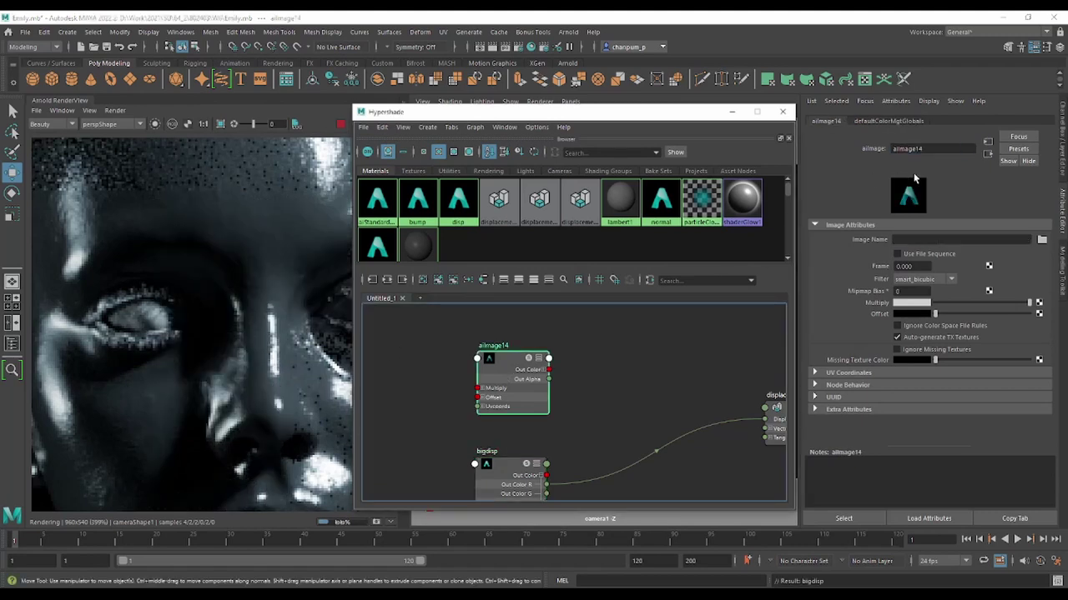
type("po")
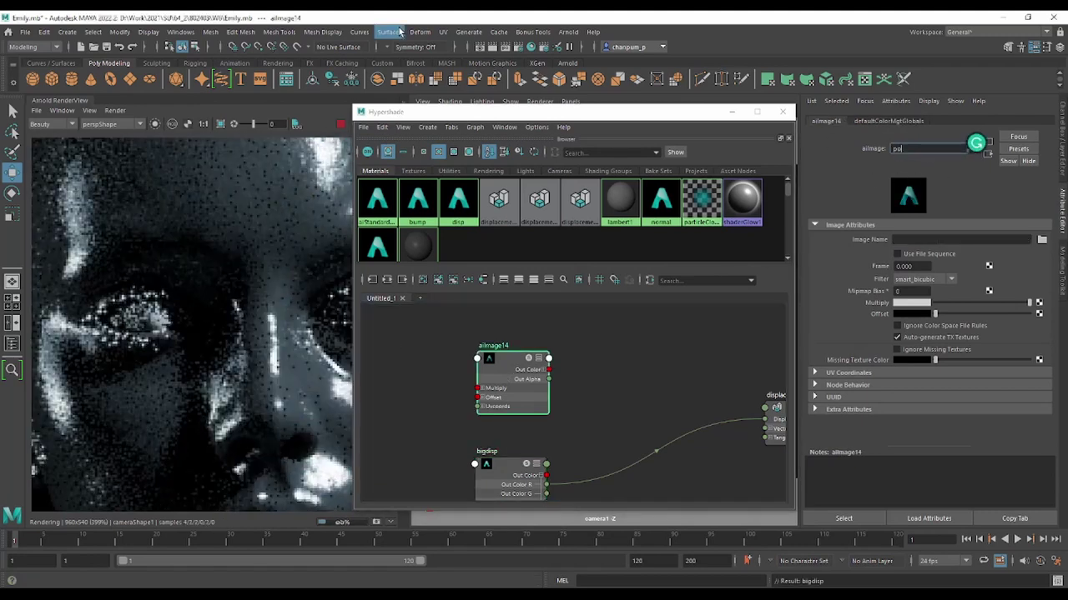
type("re")
type("disp")
key("Return")
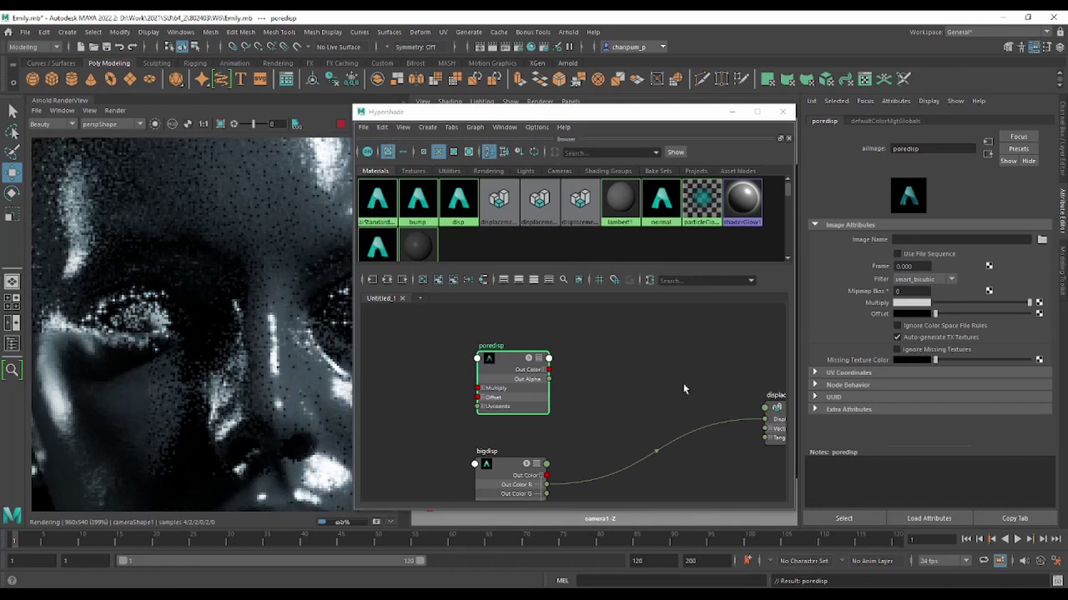
Render bigdisp in isolation and frame the face in RenderView
left_click(510, 472)
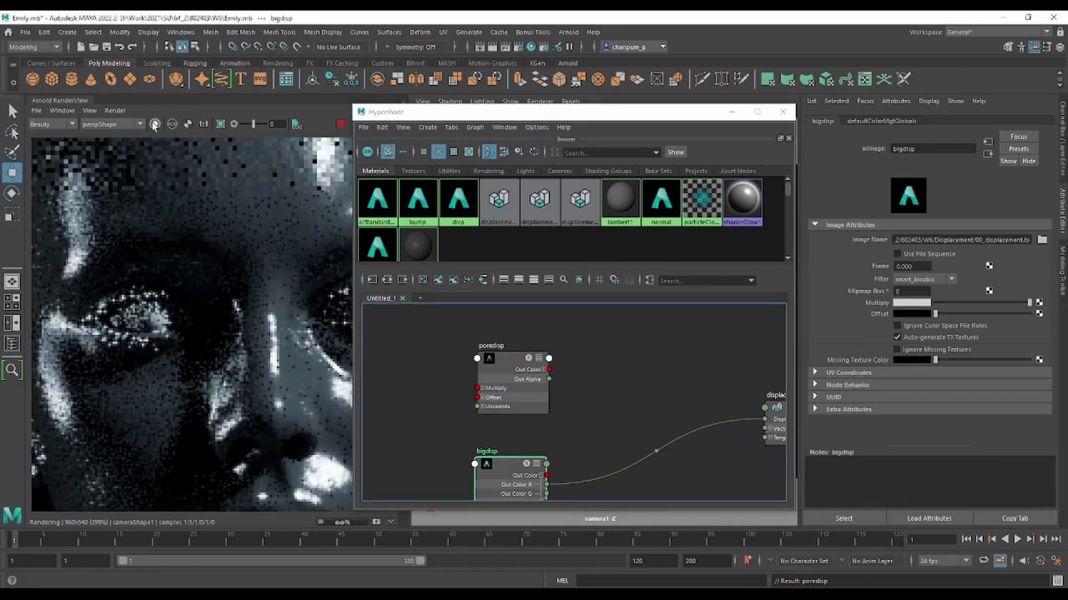
left_click(154, 123)
scroll(260, 321, "up", 2)
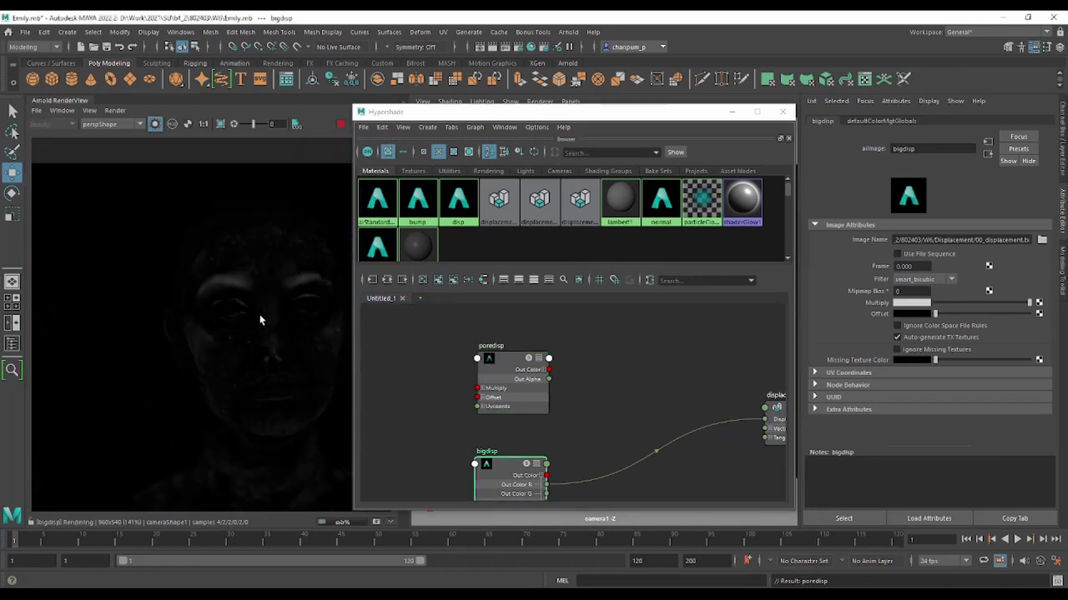
middle_click_drag(226, 342, 226, 320)
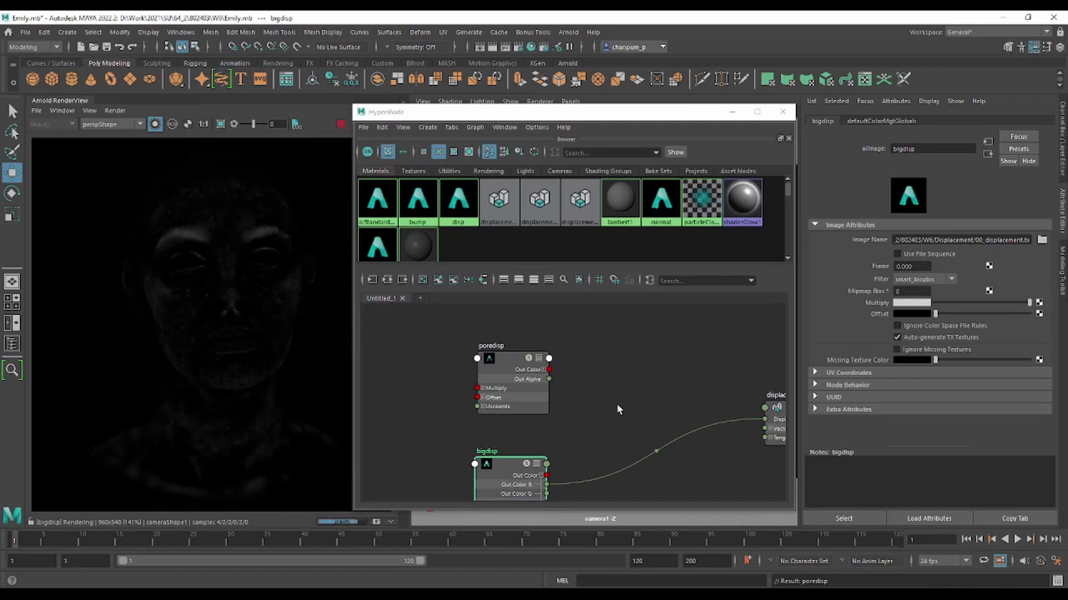
Create aiComposite1 with poredisp as input A and bigdisp as input B, rendered in isolation
key("Tab")
type("aico")
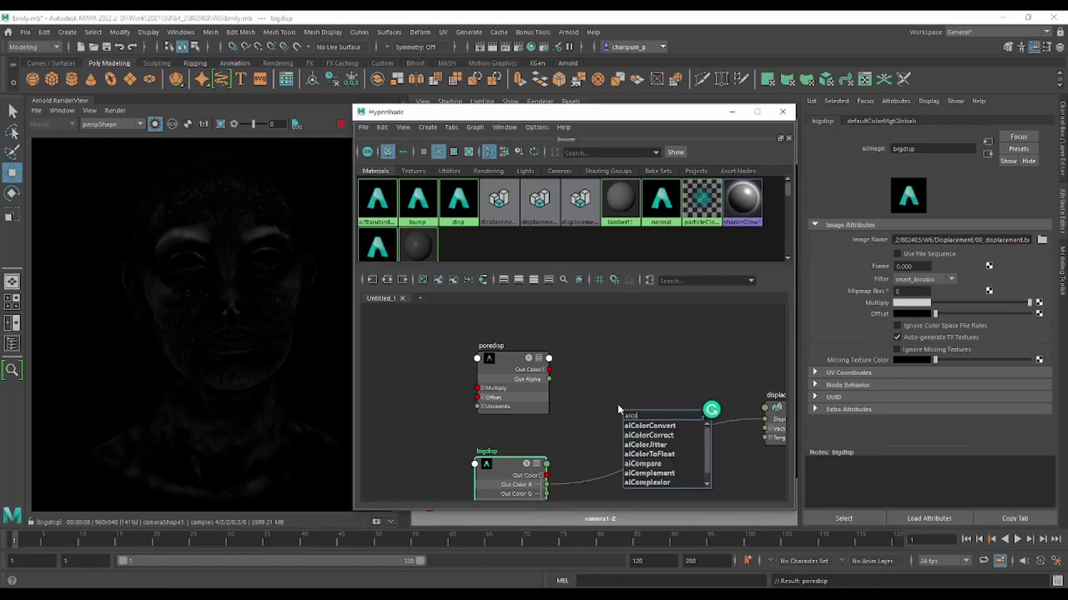
type("mp")
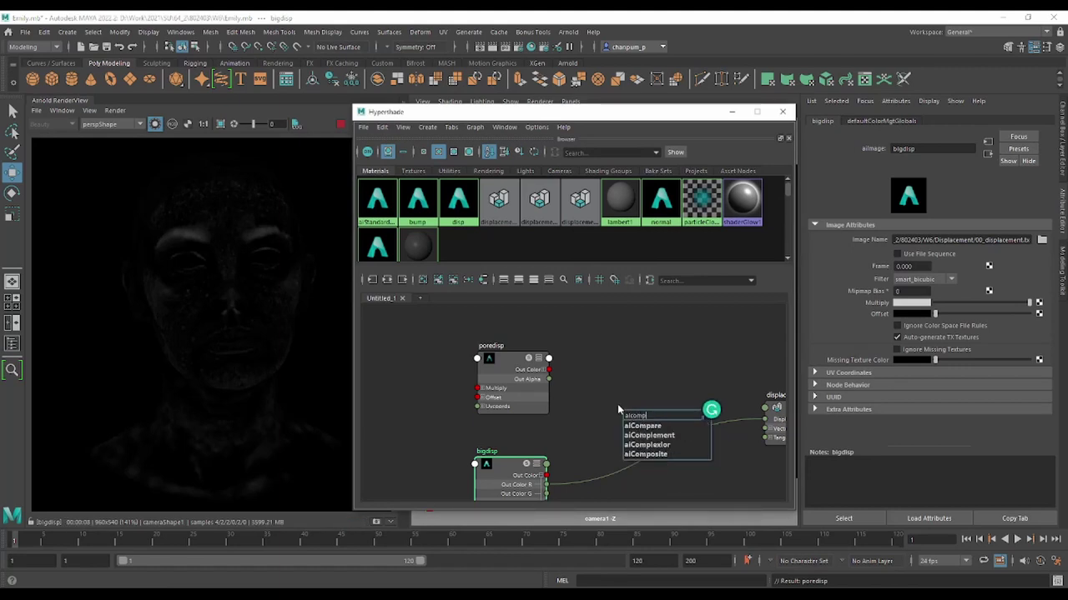
left_click(646, 453)
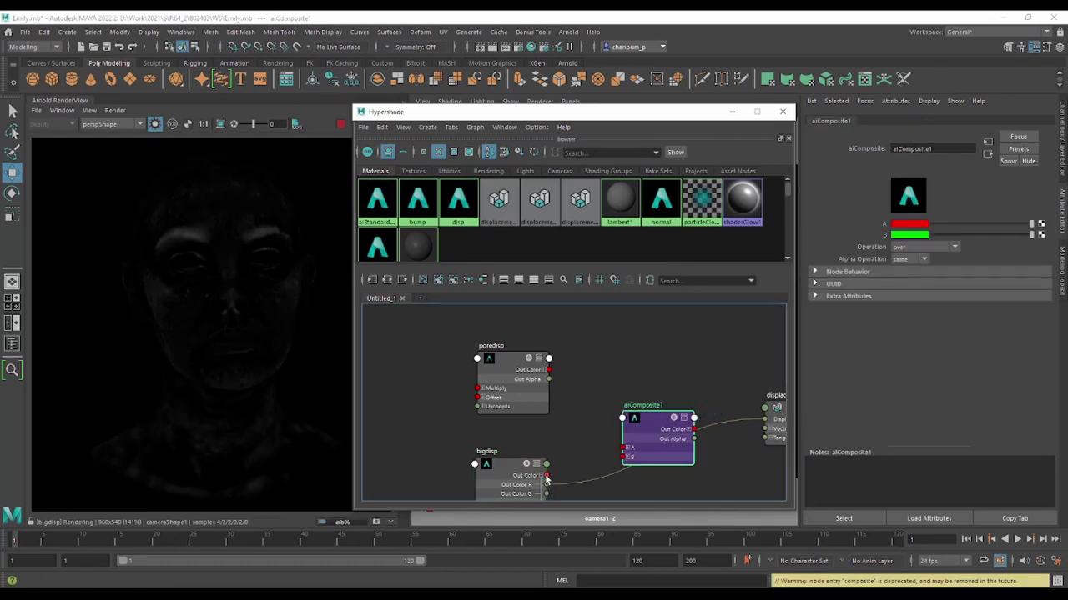
left_click_drag(546, 475, 624, 457)
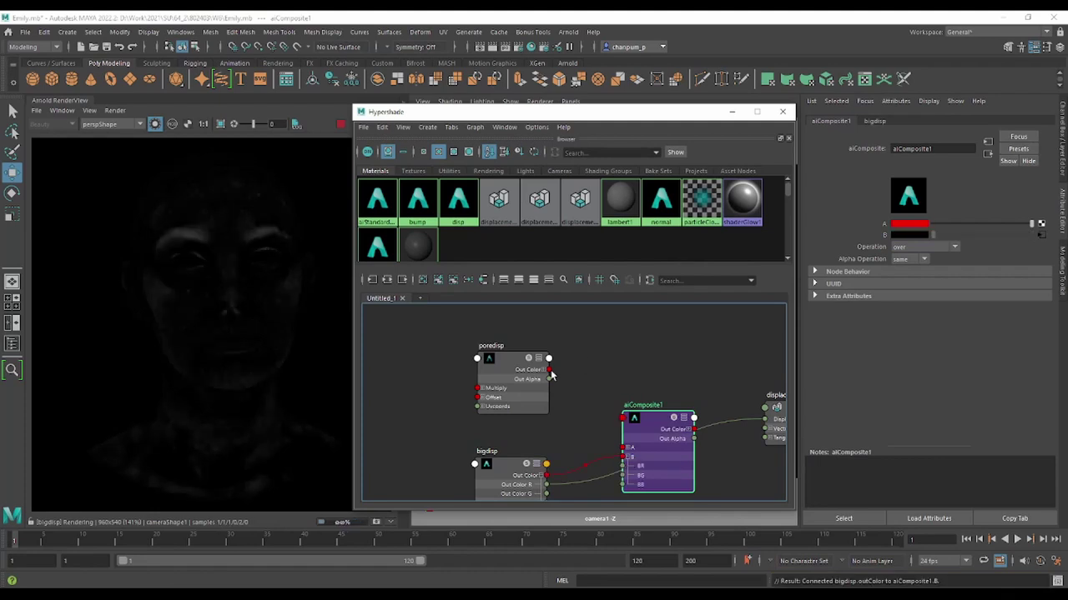
left_click_drag(549, 372, 626, 448)
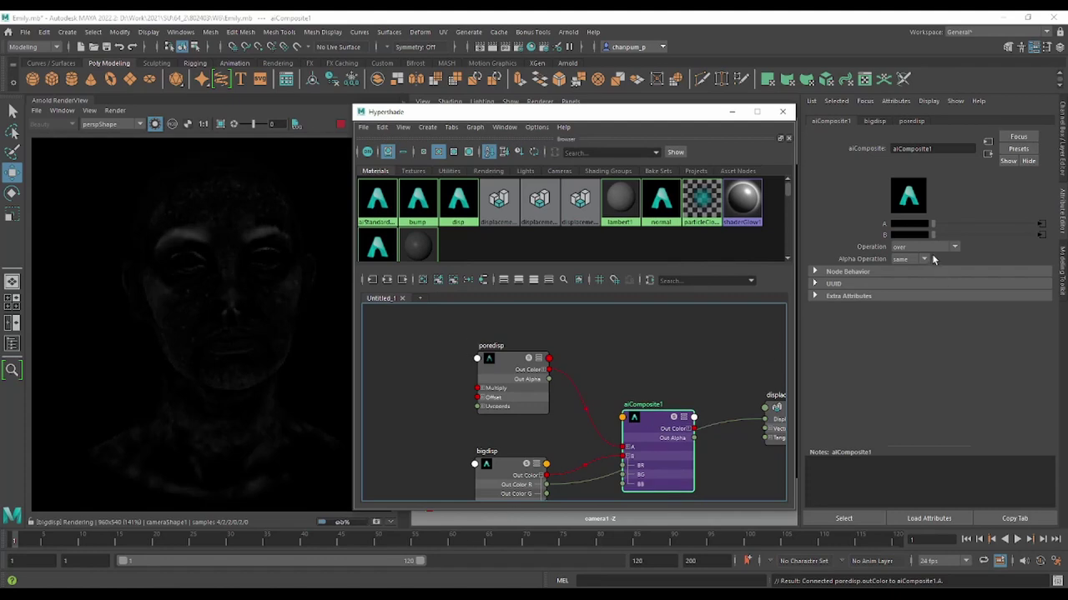
left_click(671, 379)
left_click(643, 418)
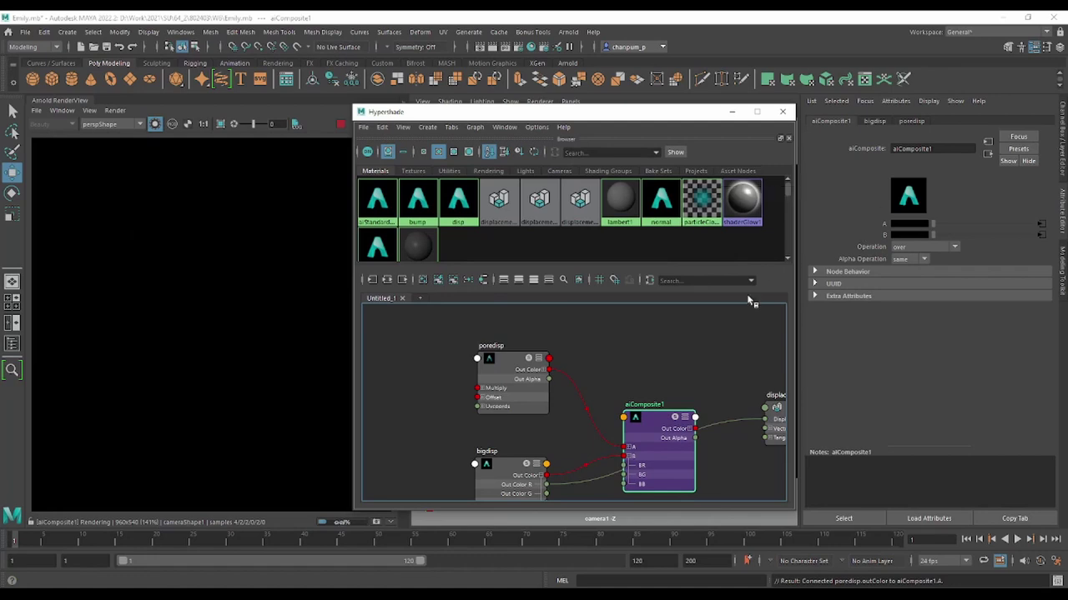
Connect aiComposite1's Out Color R to displacementShader3's Displacement and tidy the nodes
middle_click_drag(717, 379, 645, 359, "alt")
left_click_drag(606, 405, 581, 367)
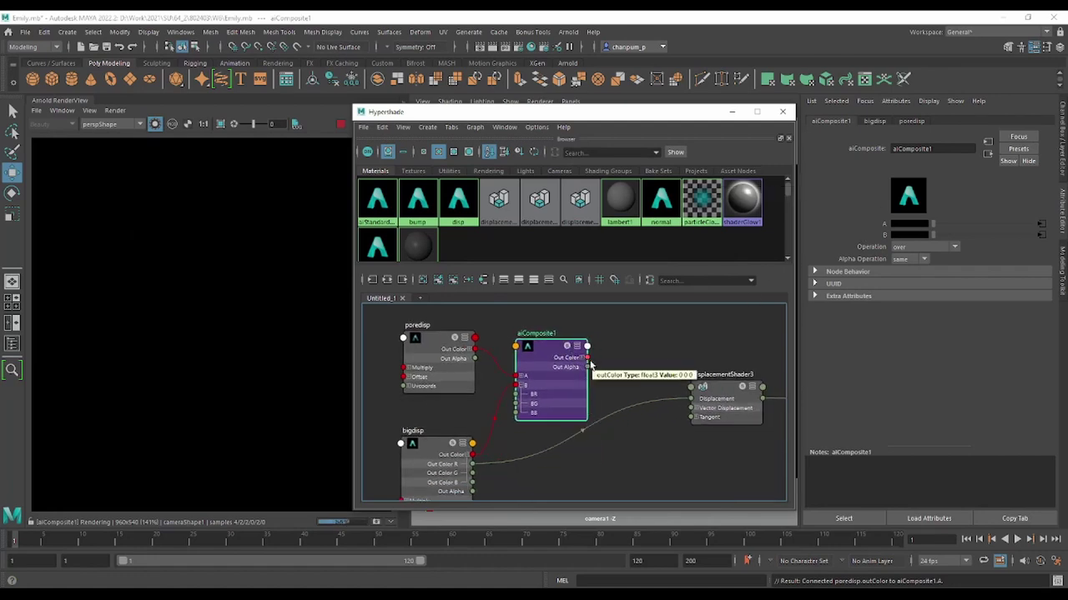
left_click(583, 359)
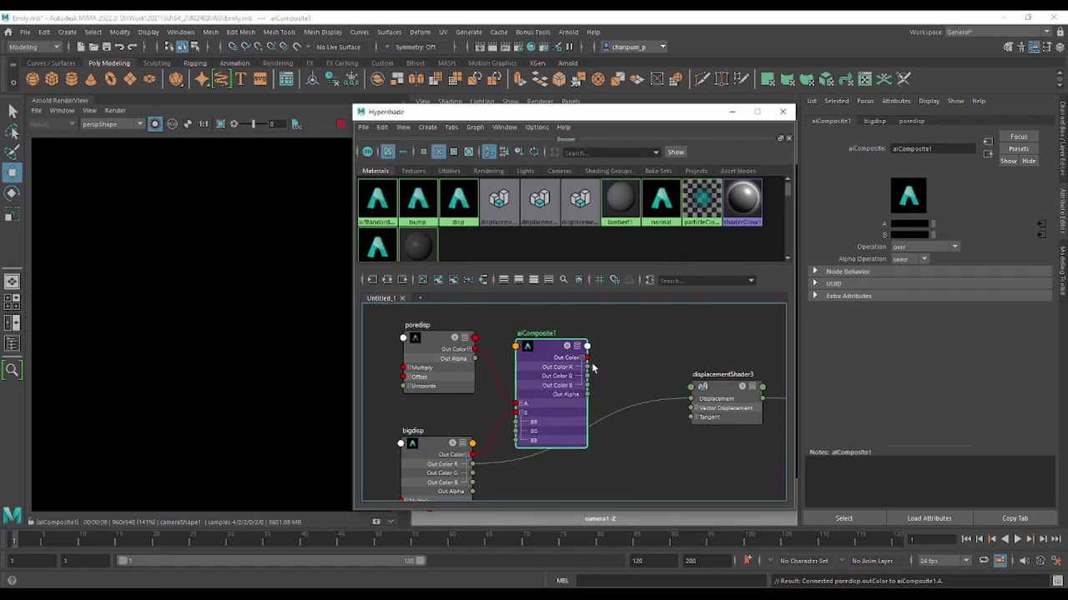
left_click_drag(588, 368, 691, 399)
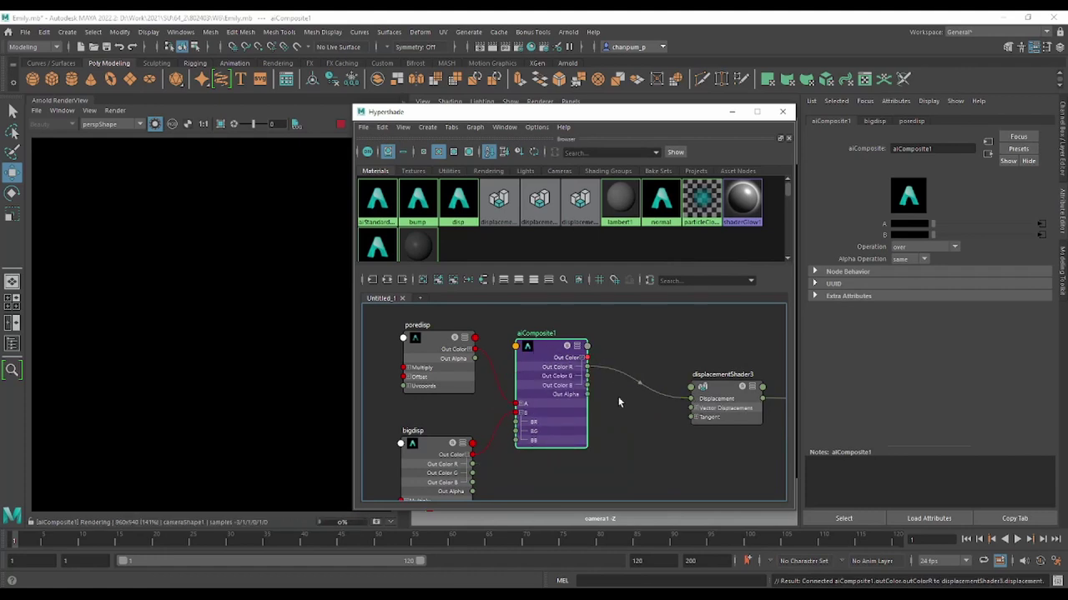
mouse_move(538, 350)
left_mouse_down()
mouse_move(610, 401)
mouse_move(584, 392)
left_mouse_up()
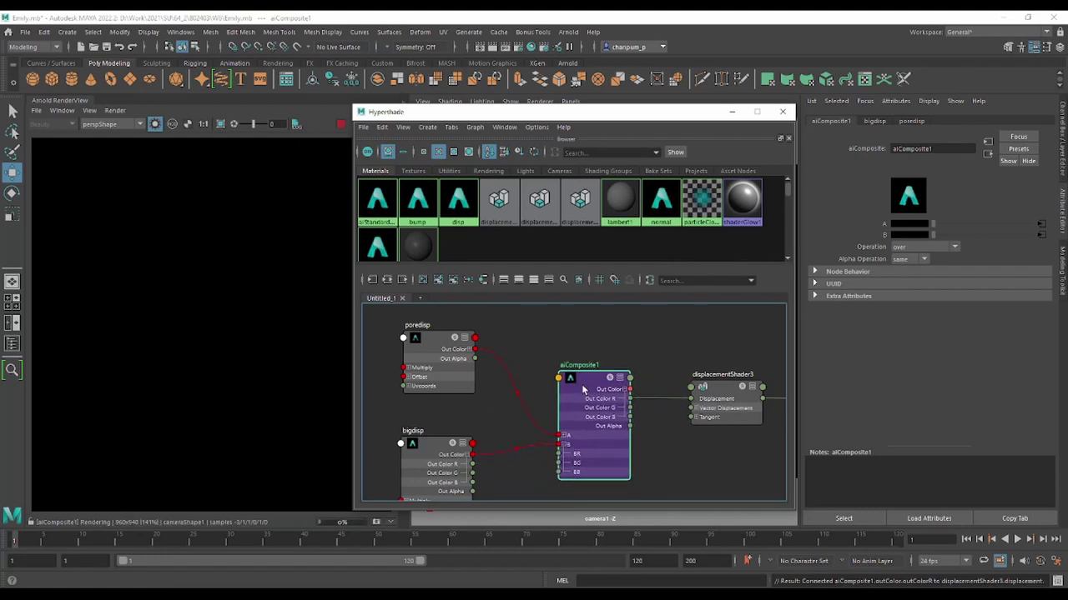
left_click(606, 343)
left_click(450, 342)
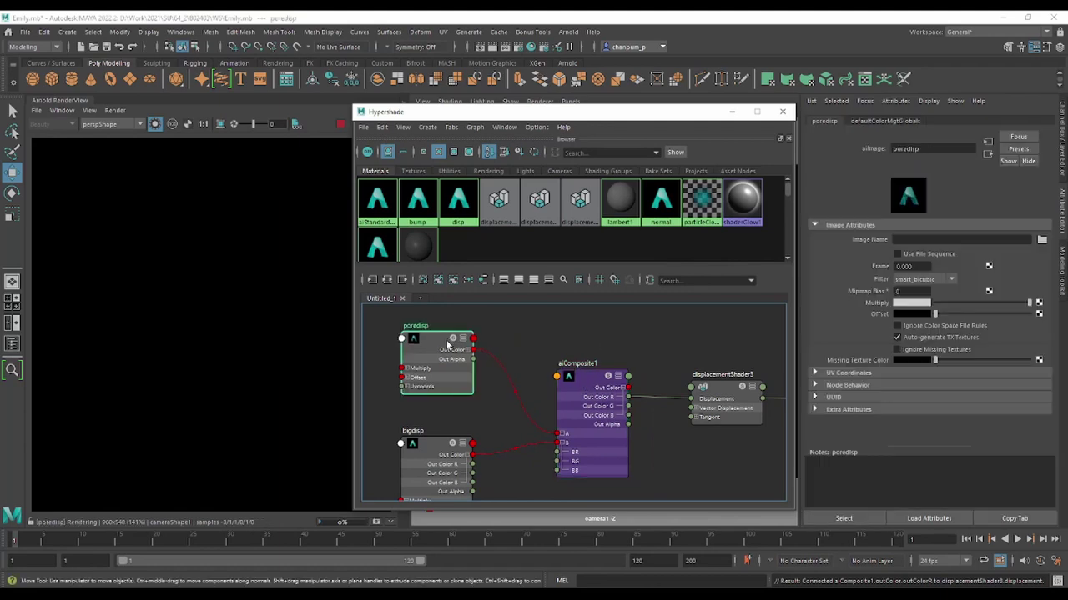
left_click(448, 449)
left_click(609, 382)
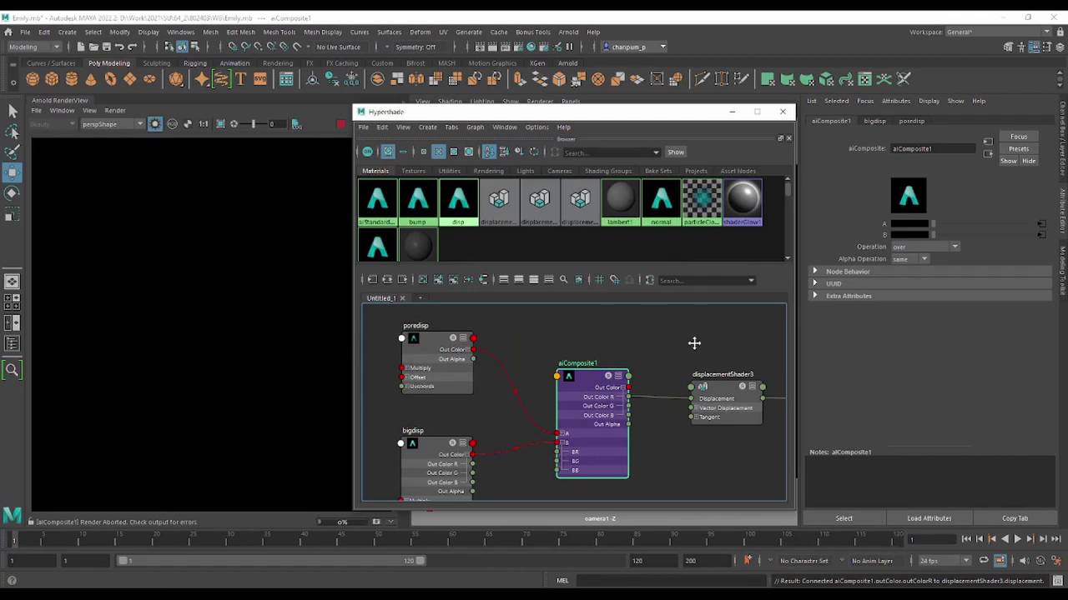
Inspect aiStandardSurface5SG's connections and delete the Out Color R link into displacementShader3
middle_click_drag(693, 343, 500, 352, "alt")
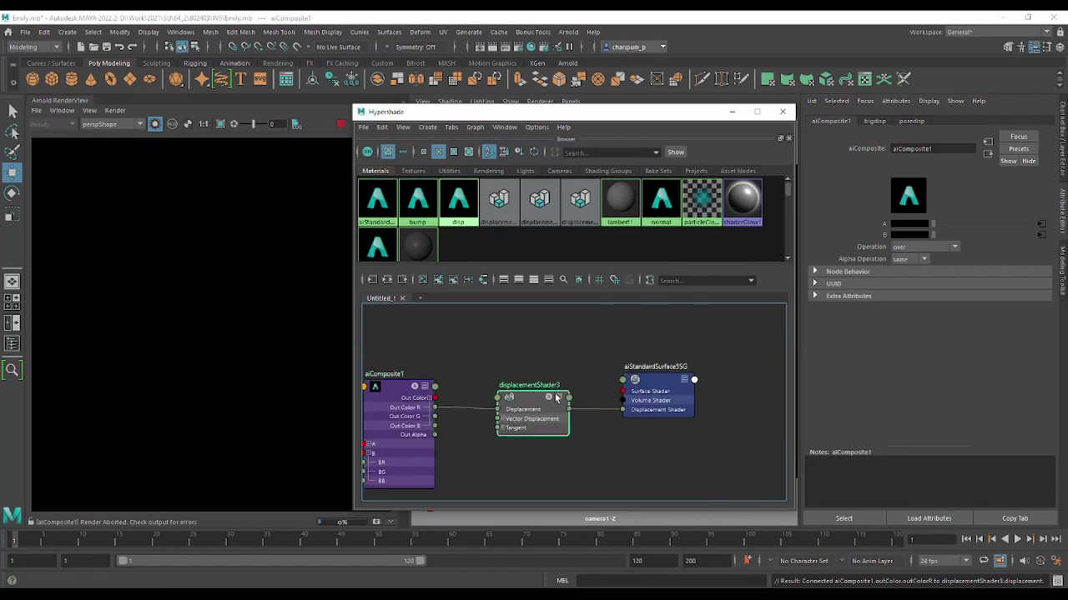
left_click(556, 398)
left_click(663, 392)
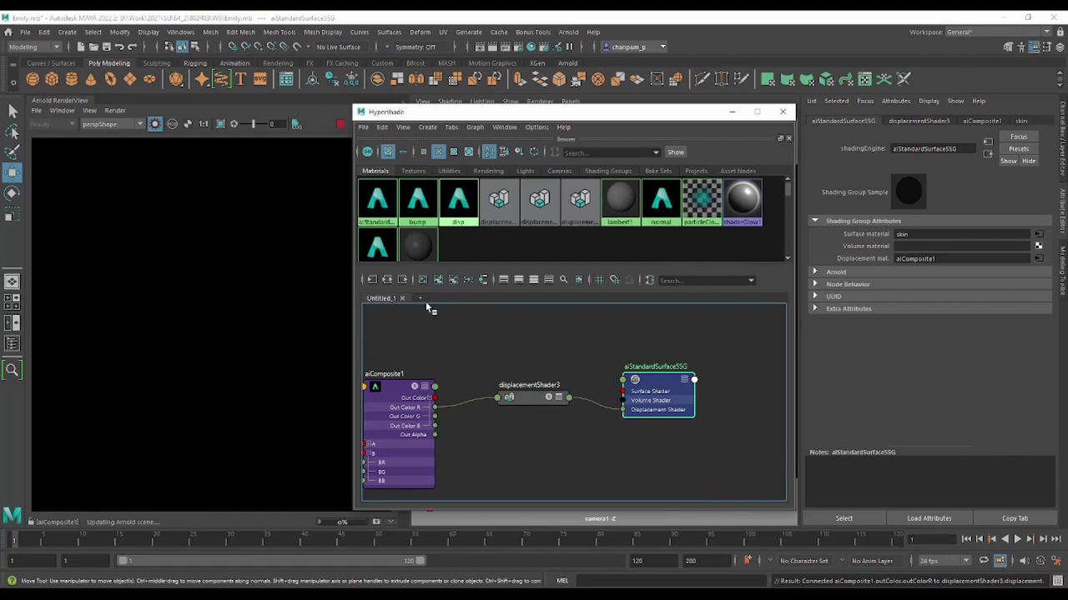
left_click(388, 282)
scroll(583, 440, "up", 3)
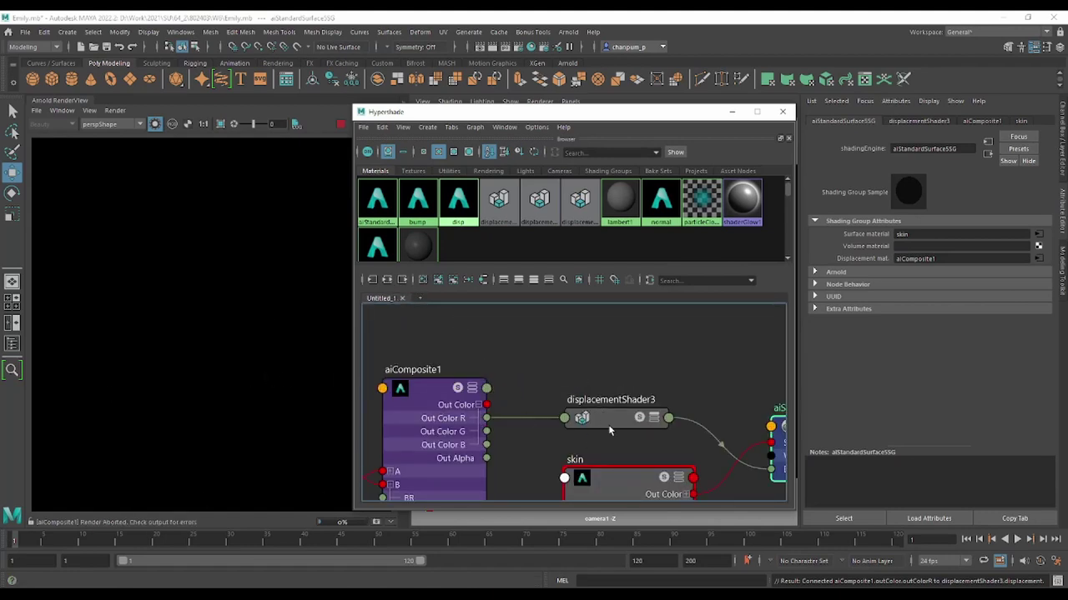
middle_click_drag(561, 363, 587, 318, "alt")
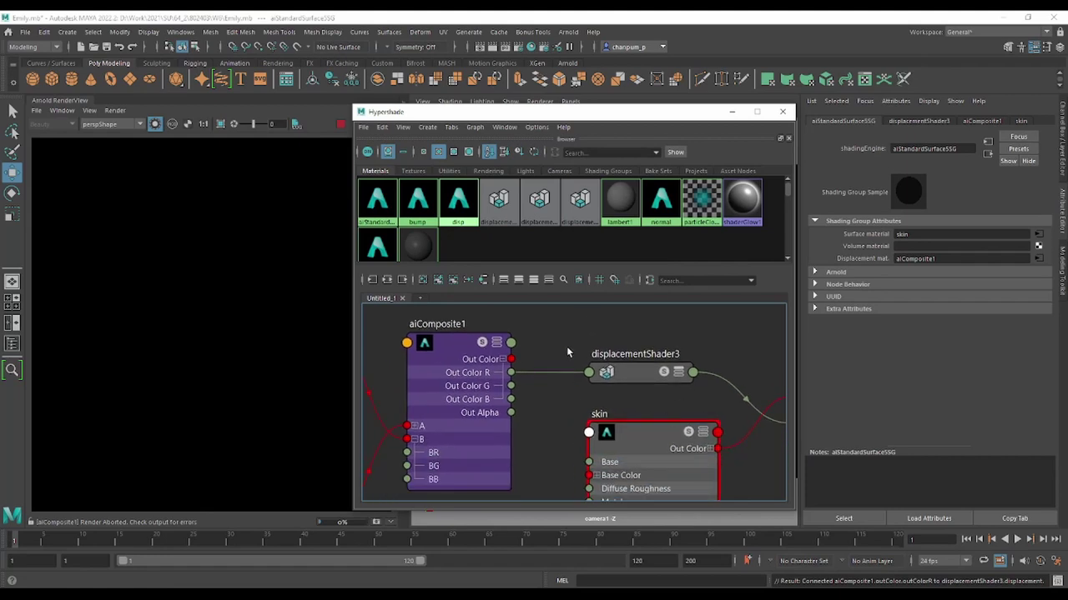
left_click_drag(566, 353, 546, 395)
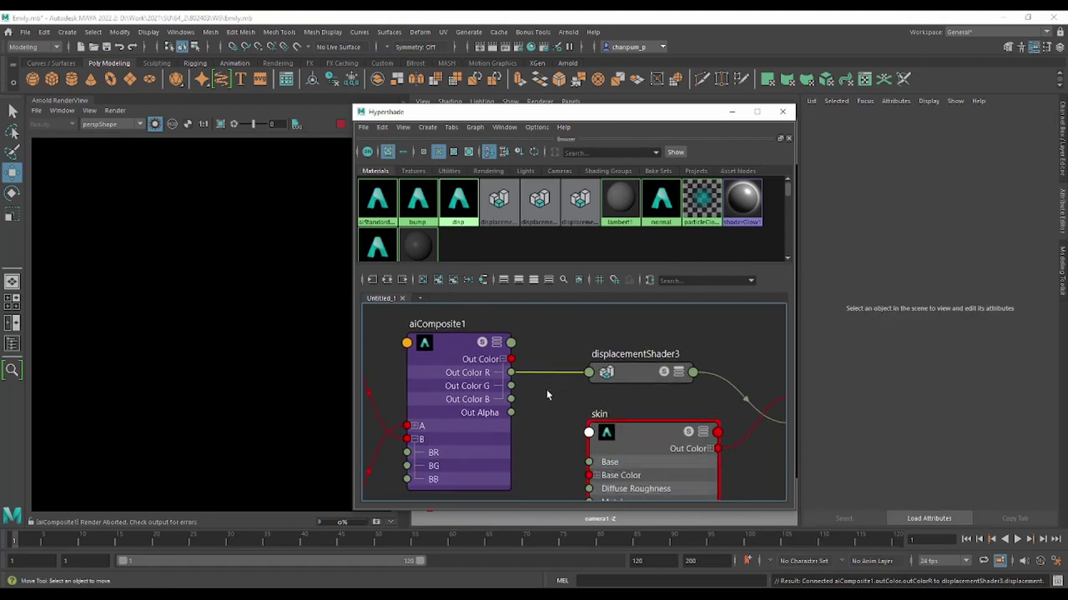
key("Delete")
Connect aiComposite1's Out Color to the skin shader's Base Color
middle_click_drag(538, 377, 533, 344, "alt")
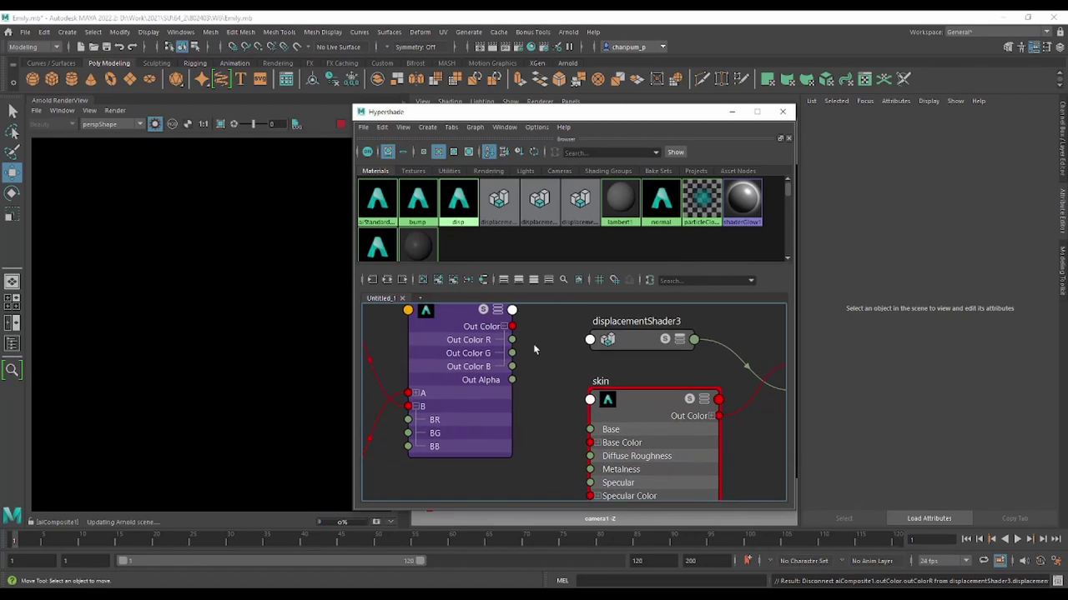
left_click_drag(512, 326, 594, 444)
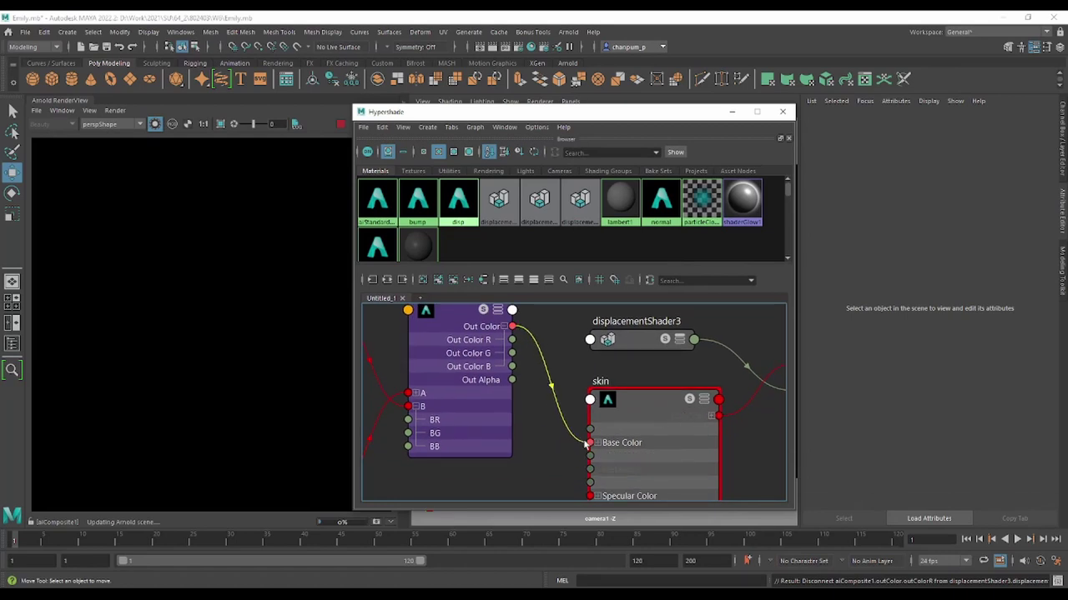
left_click(670, 407)
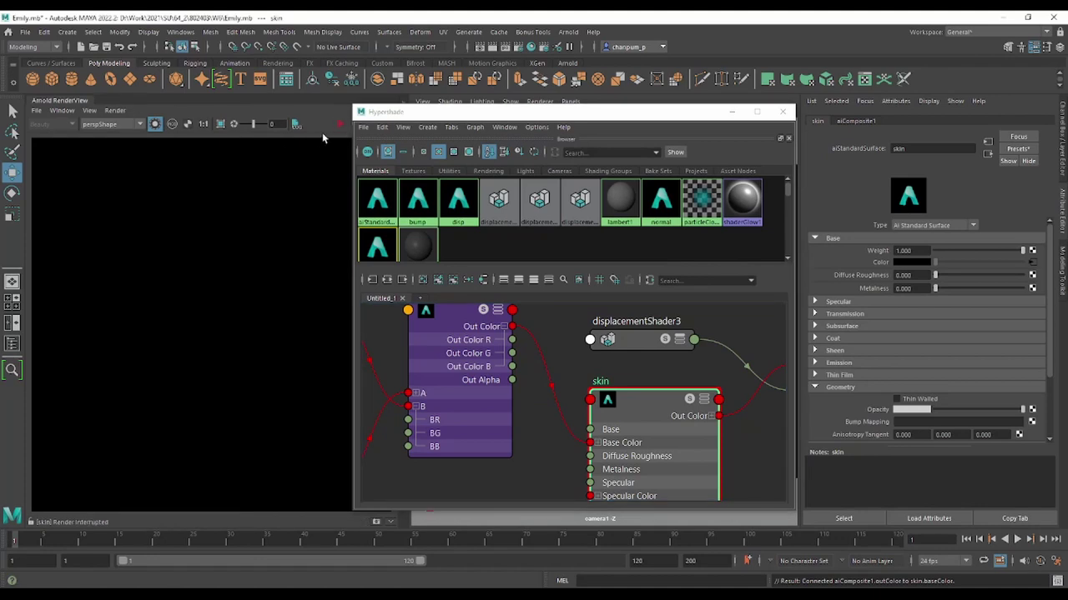
Re-render Arnold with Update Full Scene and pan the graph to the shading group
left_click_drag(392, 111, 442, 95)
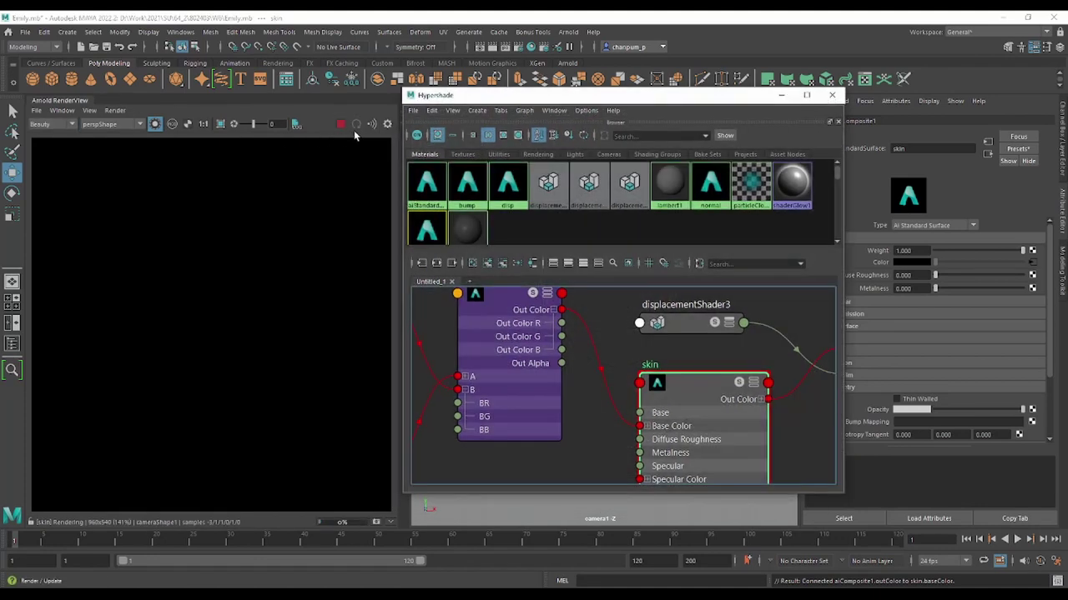
left_click(154, 123)
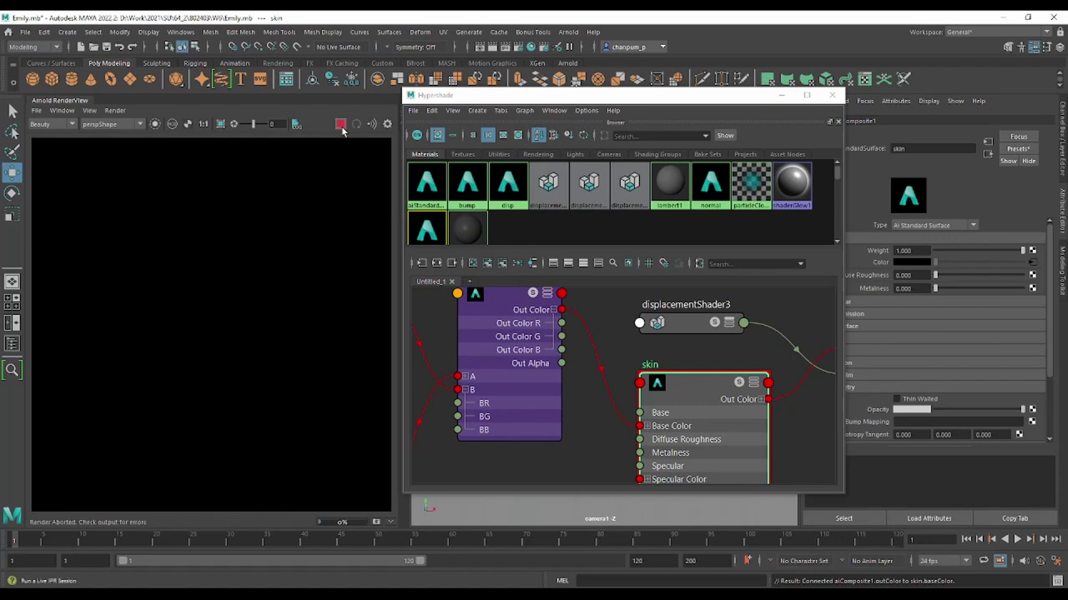
left_click(115, 110)
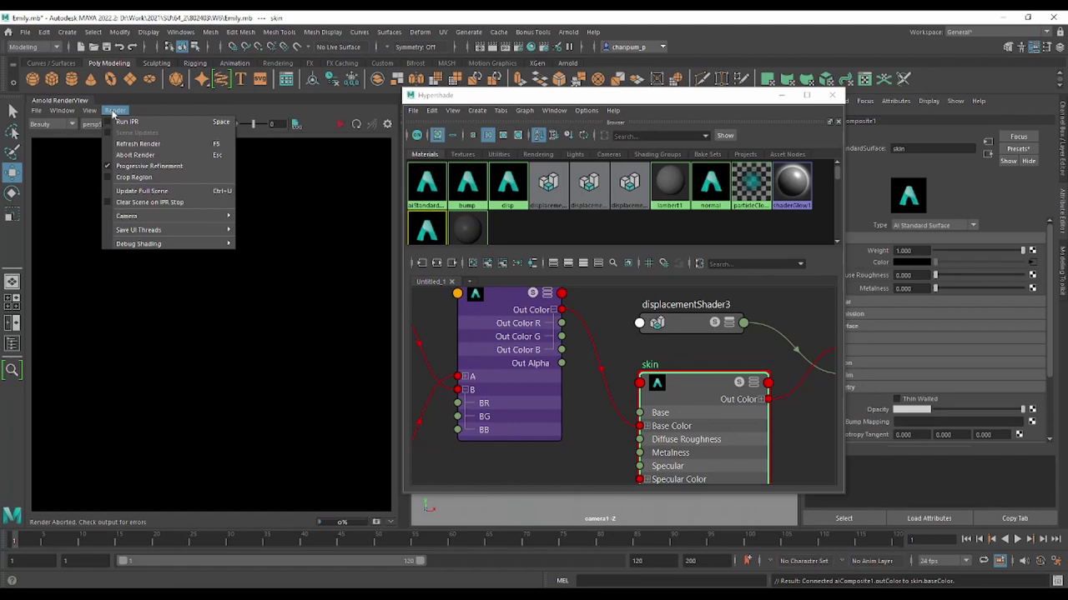
left_click(172, 191)
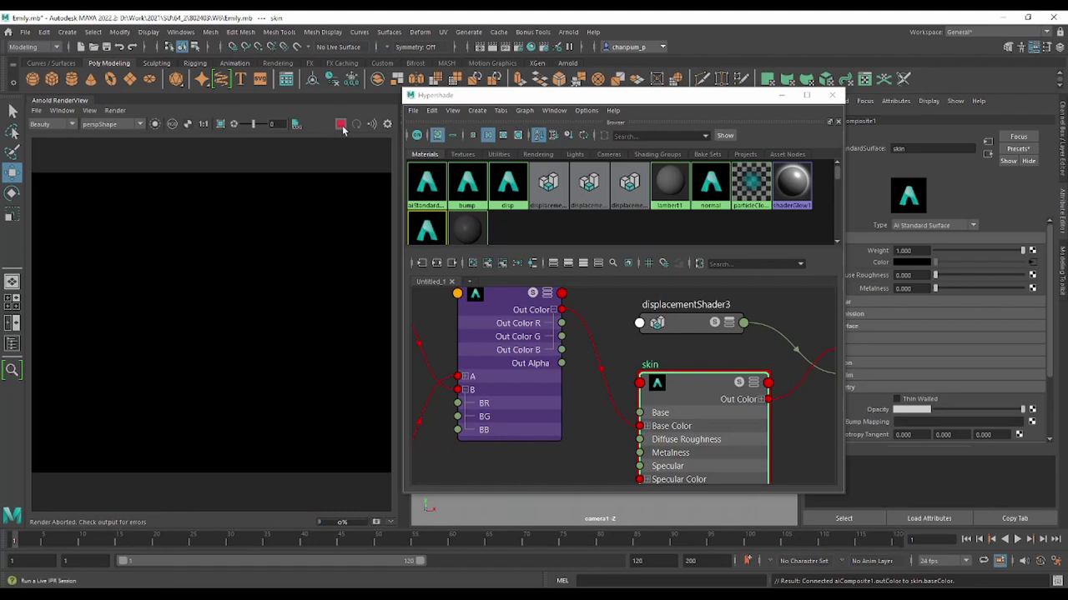
mouse_move(719, 351)
middle_mouse_down("alt")
mouse_move(529, 328)
mouse_move(512, 364)
middle_mouse_up("alt")
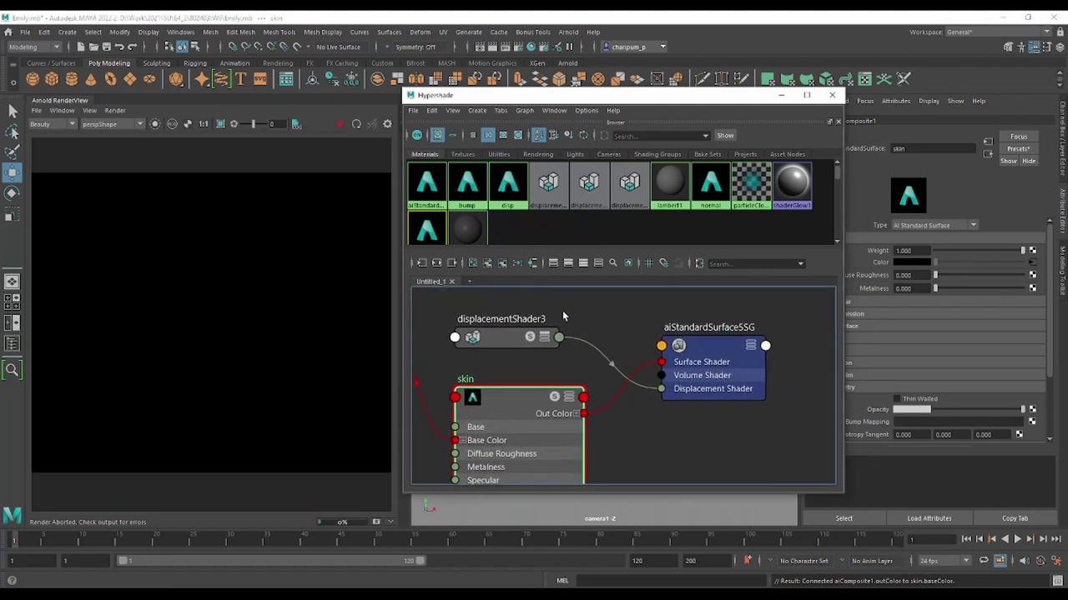
middle_click_drag(563, 316, 653, 304, "alt")
Preview bigdisp, then poredisp, through skin Base Color in the interactive Arnold render
left_click(436, 263)
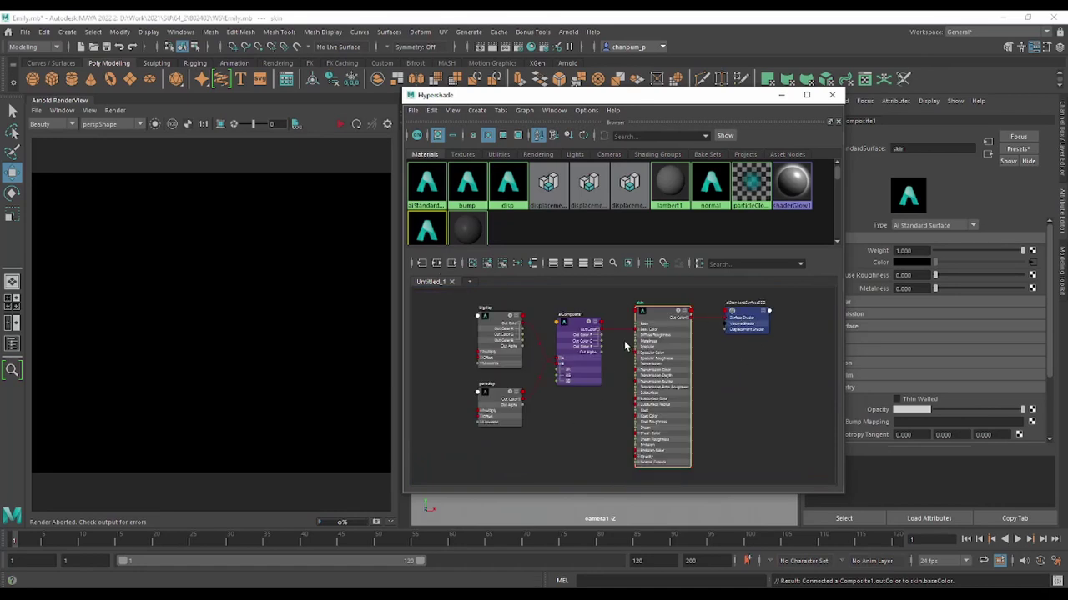
scroll(626, 344, "up", 2)
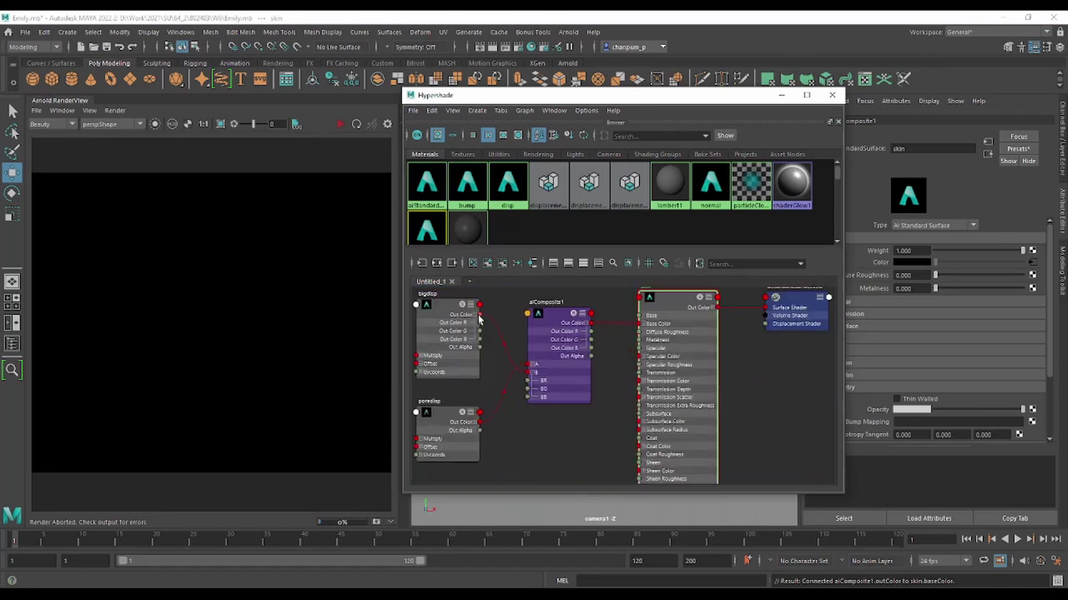
left_click_drag(480, 314, 640, 324)
left_click(340, 124)
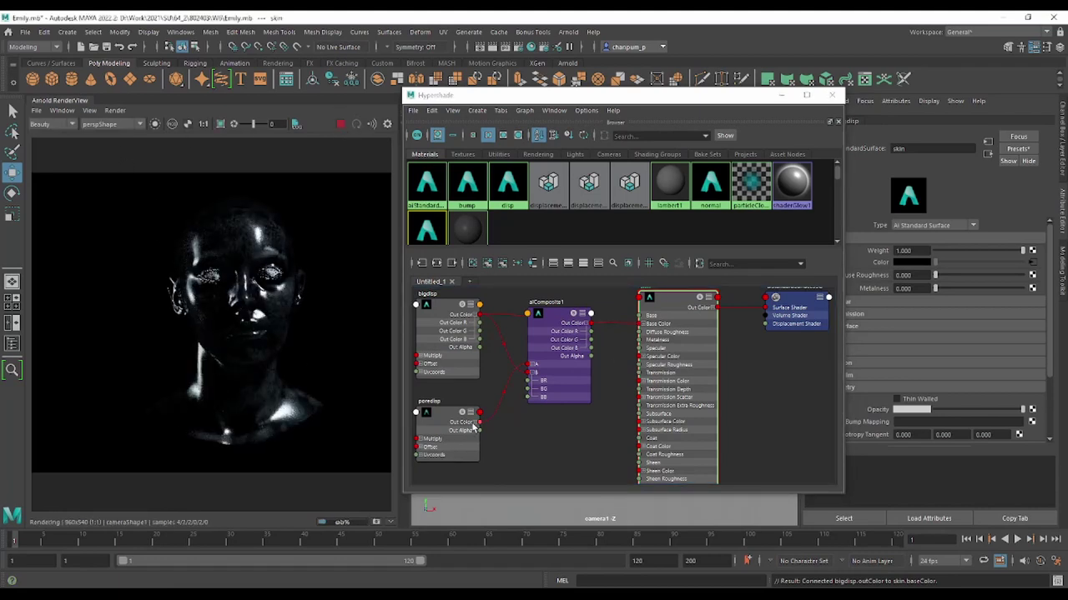
left_click_drag(479, 422, 649, 325)
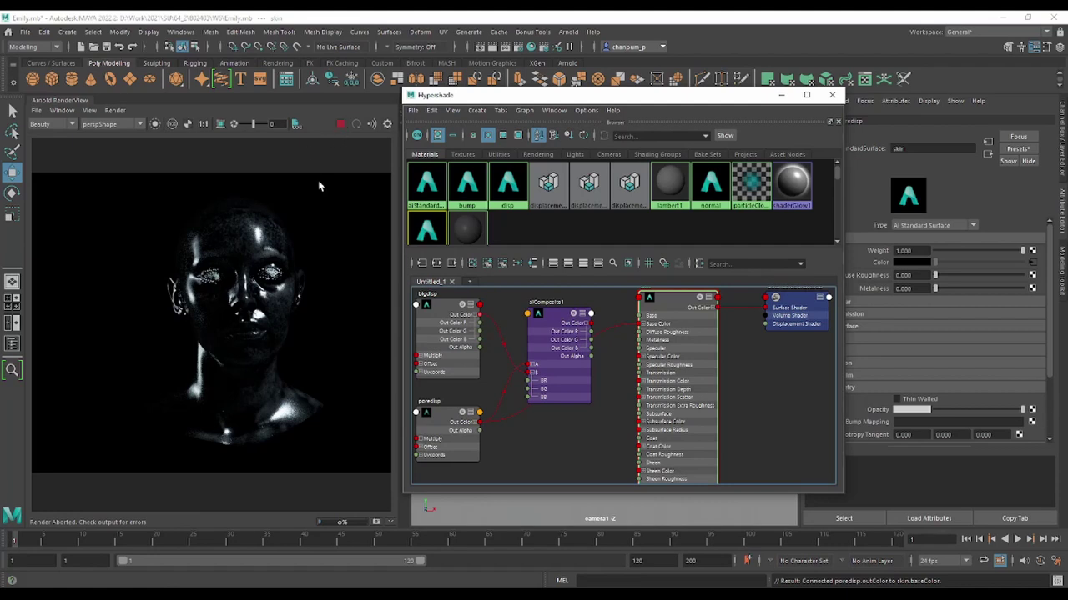
Load 00_displacement_micro.png as the poredisp texture's image file
left_click(434, 421)
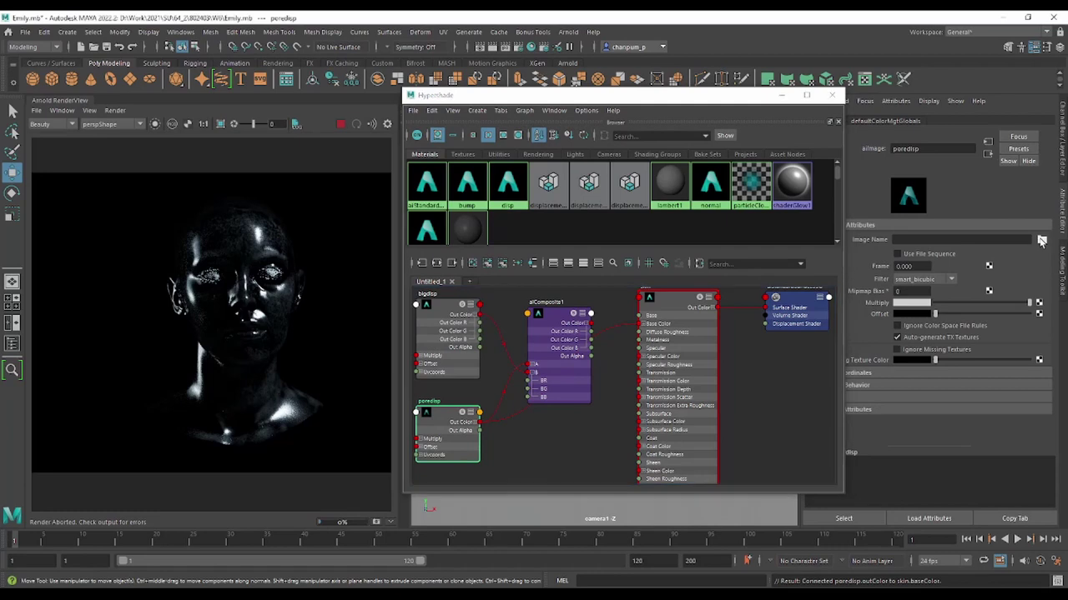
left_click(1042, 240)
left_click(442, 191)
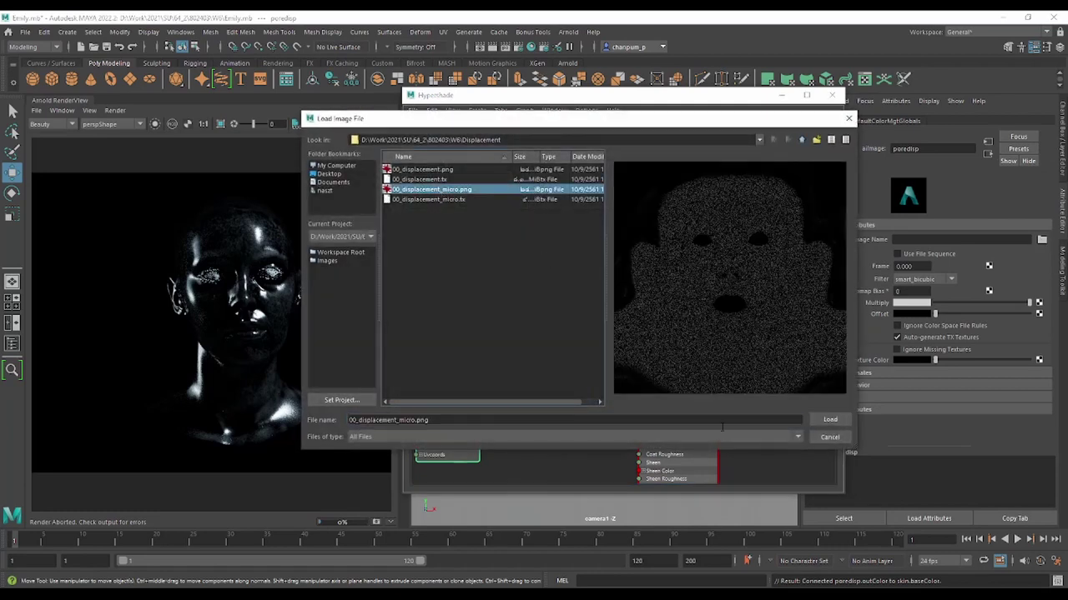
left_click(825, 420)
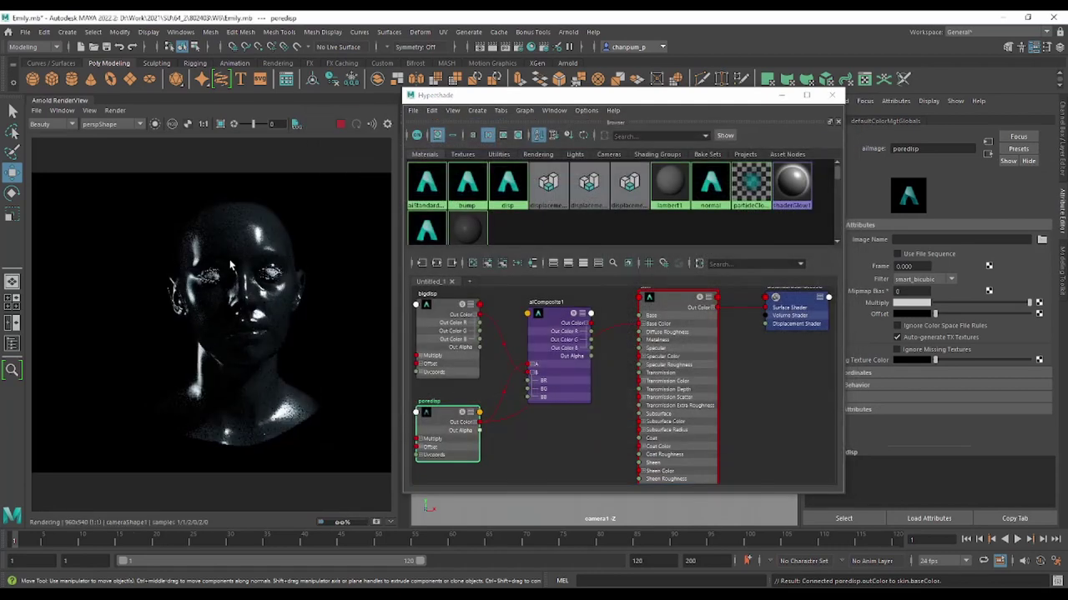
scroll(291, 242, "up", 5)
scroll(293, 243, "down", 4)
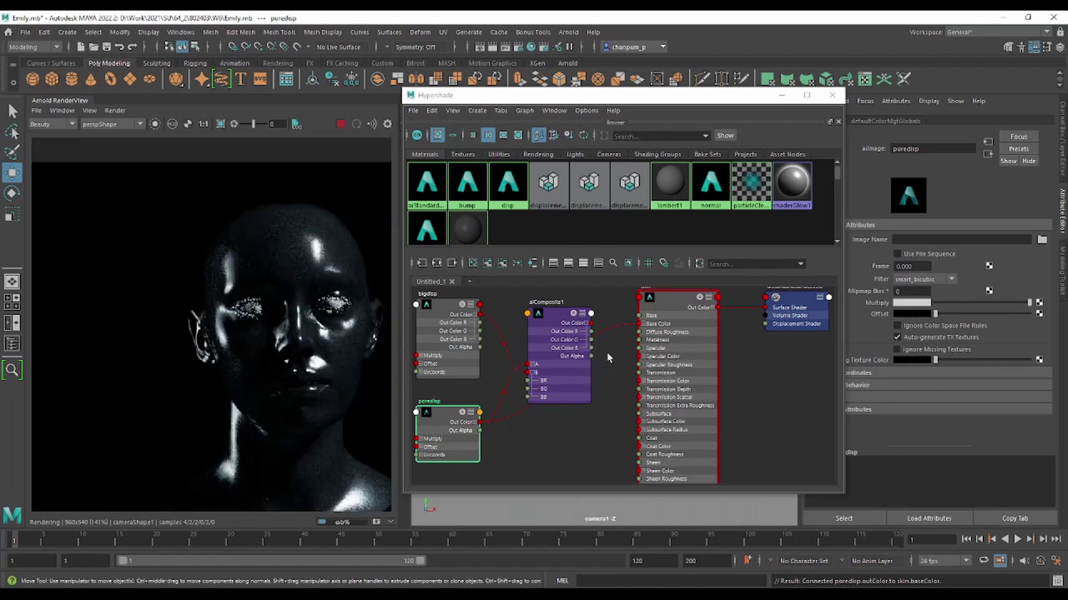
Feed aiComposite1's output into skin Base Color and select aiComposite1
left_click_drag(591, 323, 640, 324)
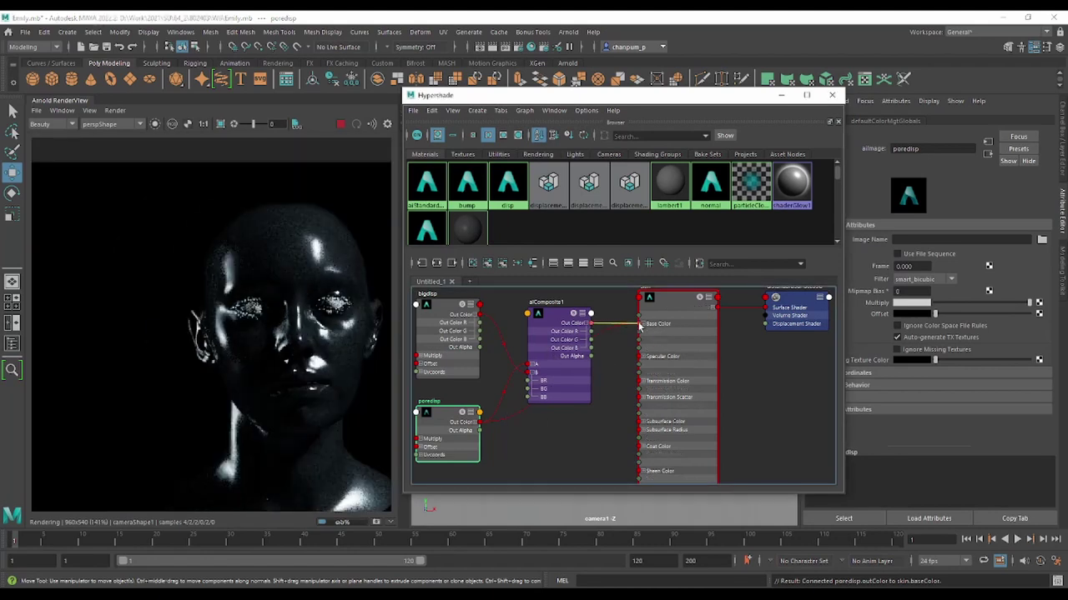
scroll(211, 325, "up", 2)
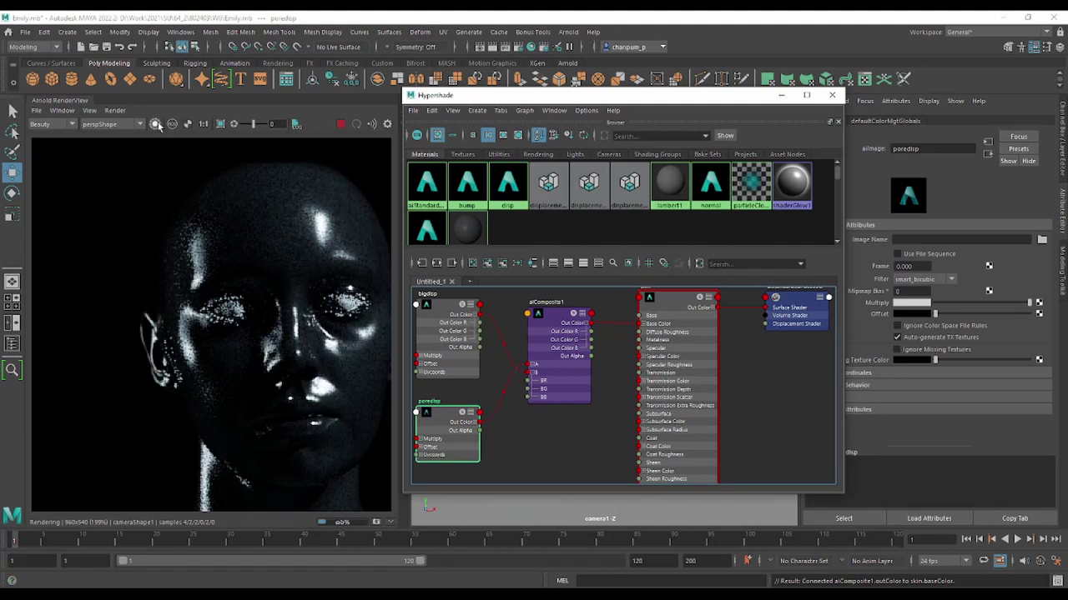
left_click(528, 313)
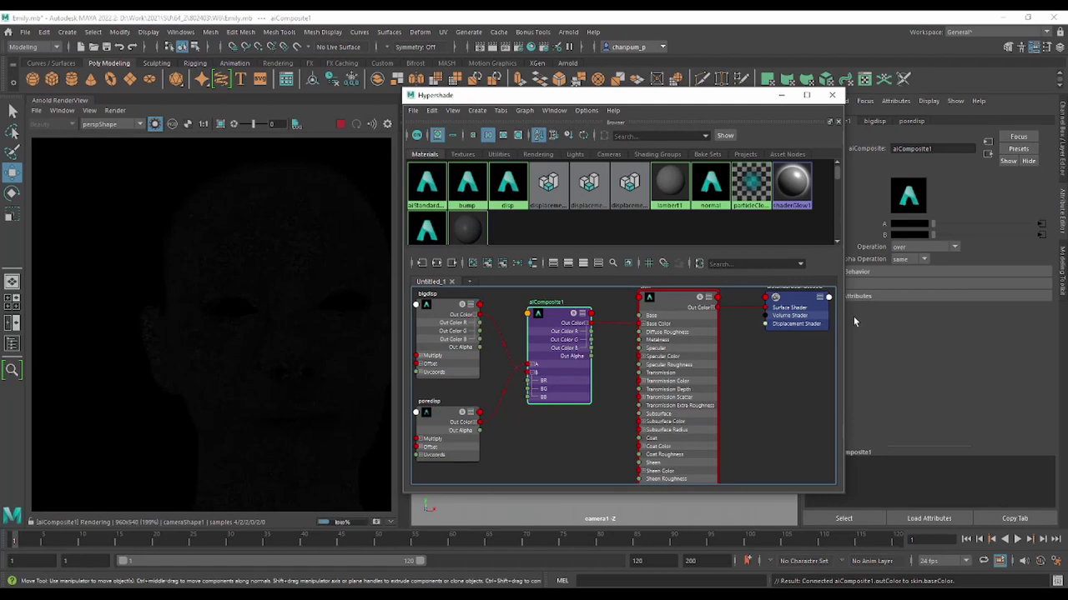
Try aiComposite1's max, min, minus and multiply operations in turn
left_click(934, 247)
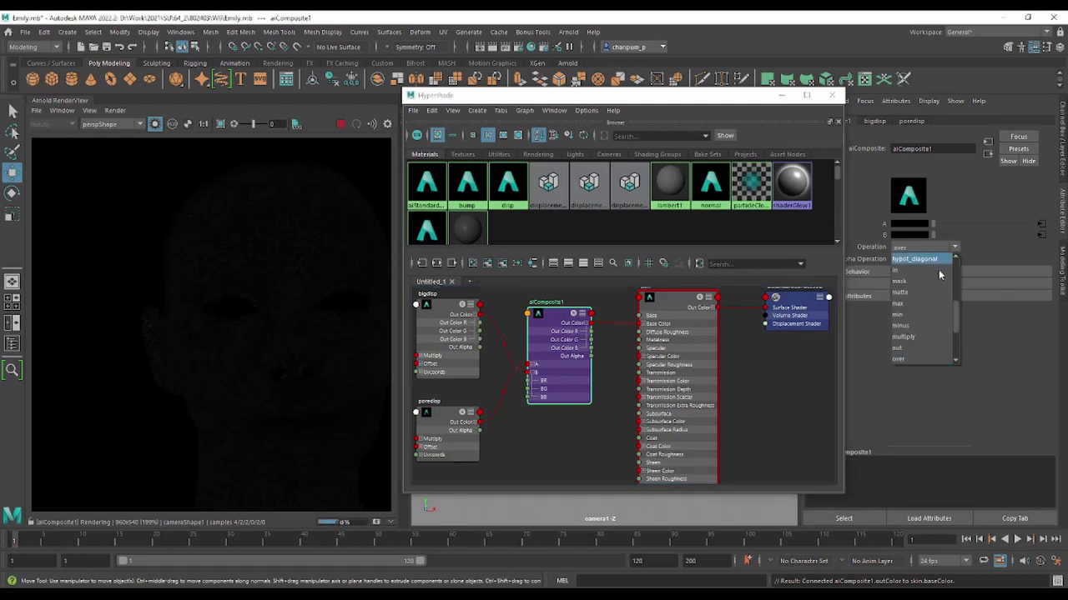
left_click(929, 303)
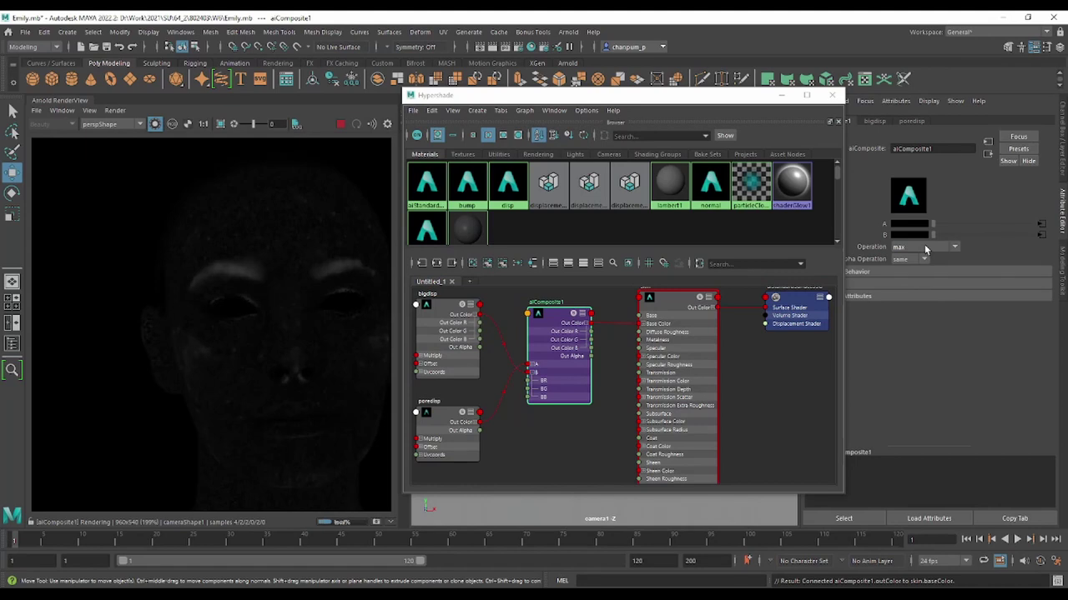
left_click(925, 248)
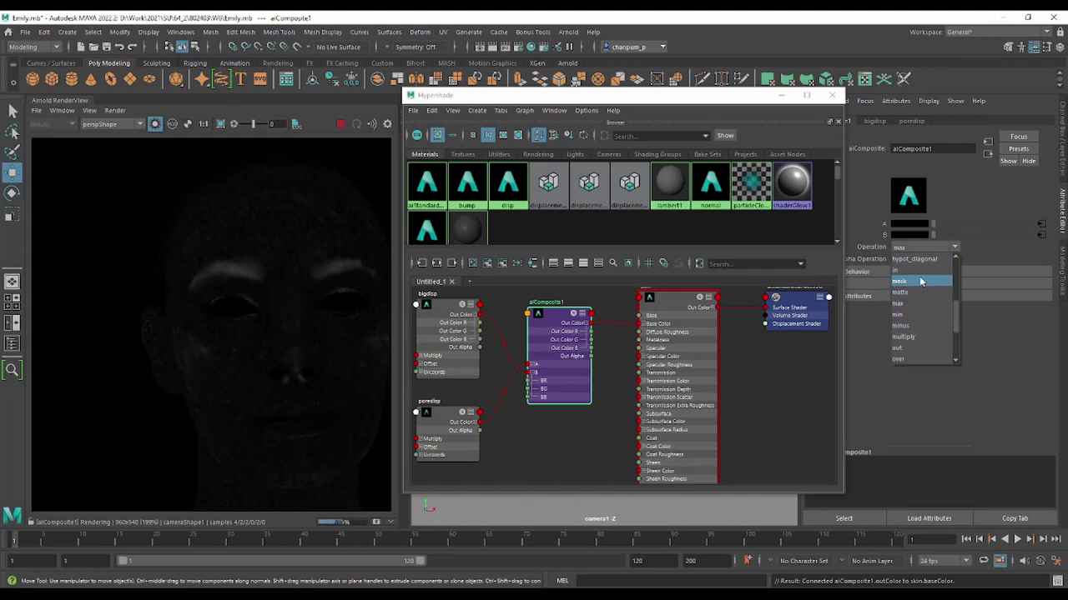
left_click(913, 313)
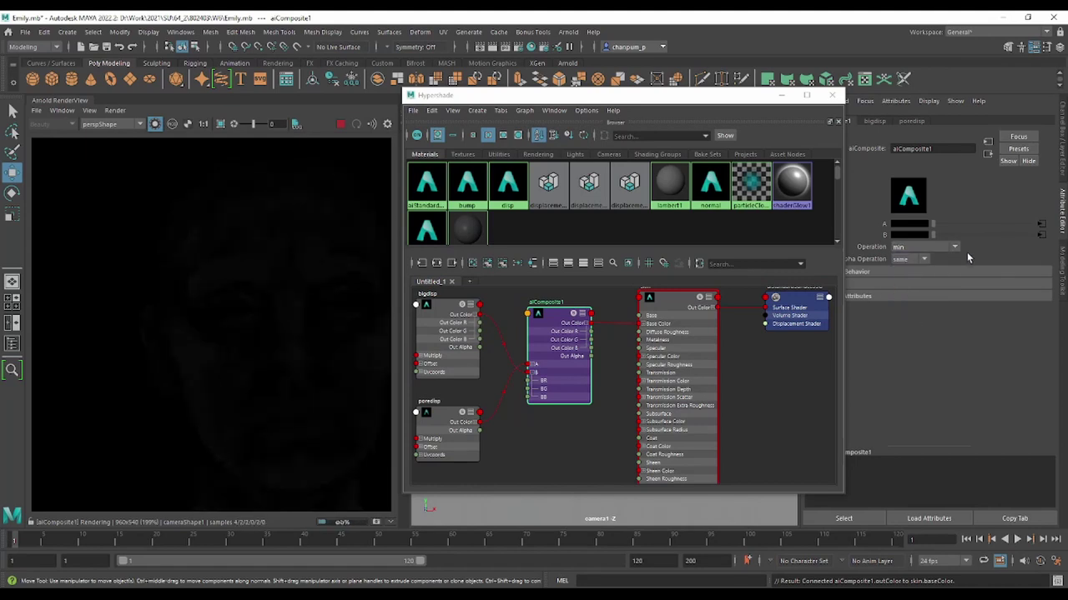
left_click(931, 243)
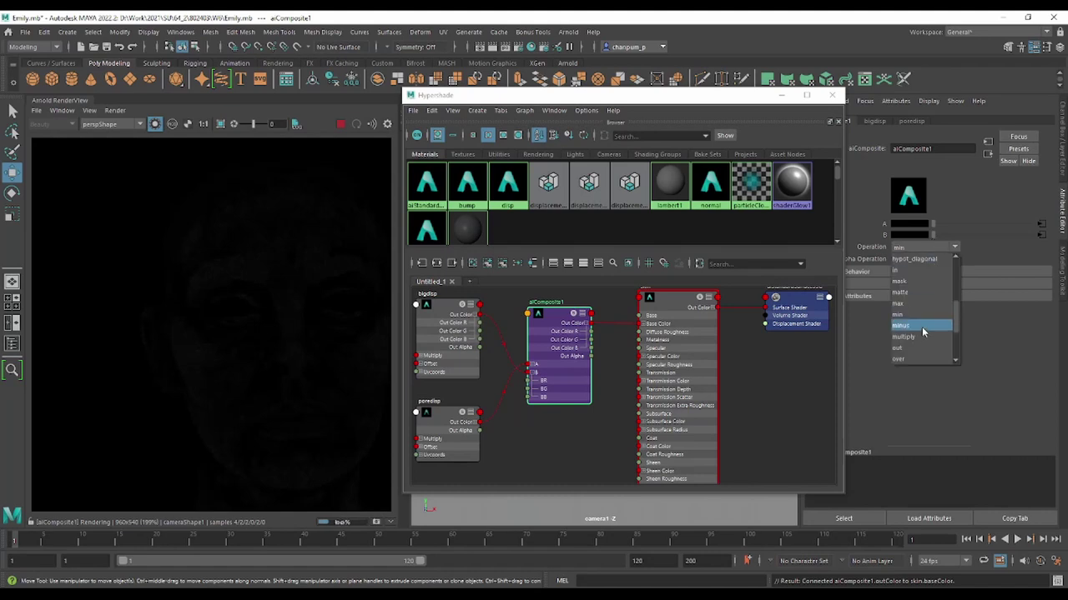
left_click(921, 327)
left_click(932, 248)
left_click(922, 338)
Set aiComposite1's Operation to plus and view the fully lit face render
left_click(934, 245)
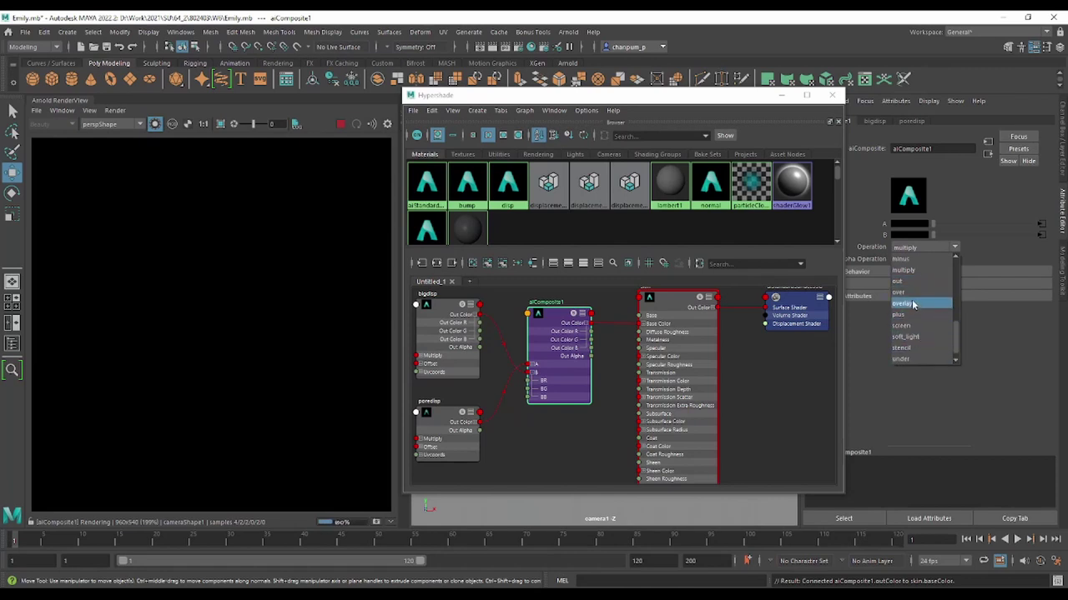
left_click(902, 314)
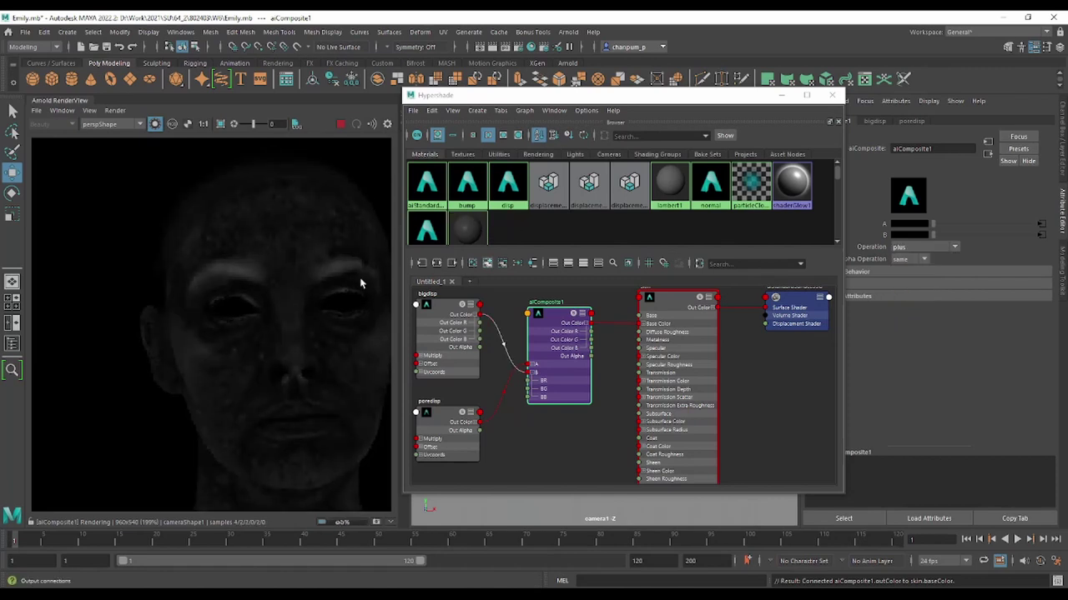
scroll(608, 356, "down", 2)
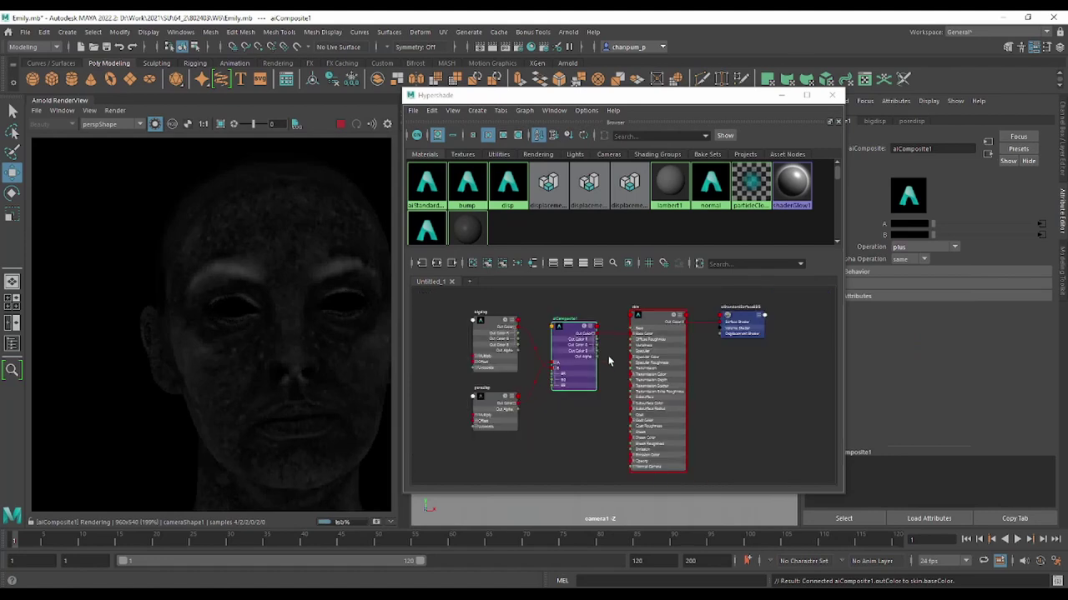
left_click(154, 124)
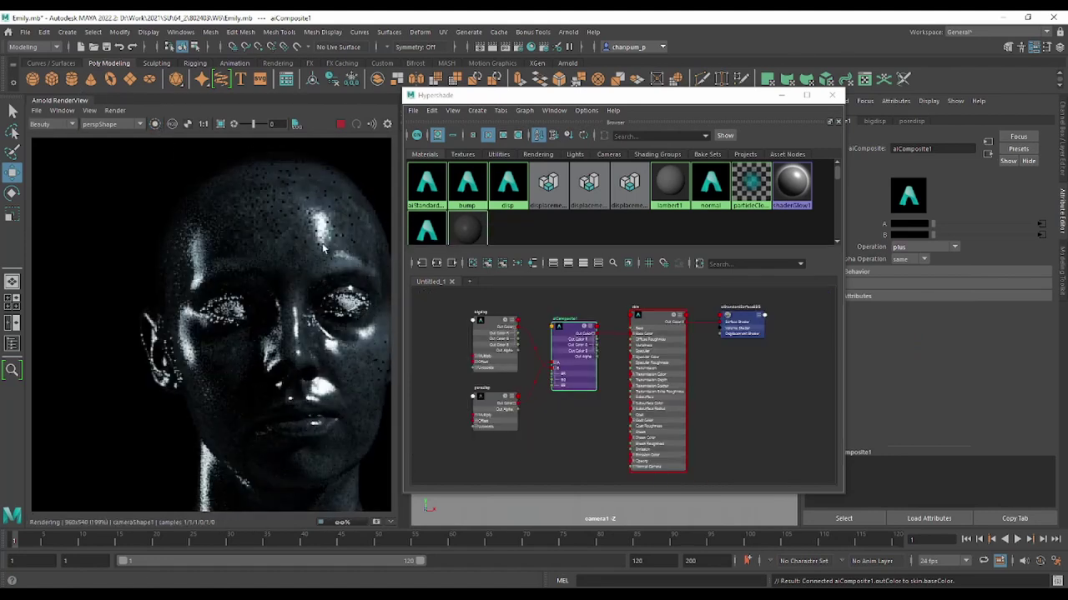
scroll(335, 211, "up", 2)
Delete aiComposite1's Base Color link and wire its Out Color R into displacementShader3's Displacement
left_click(738, 317)
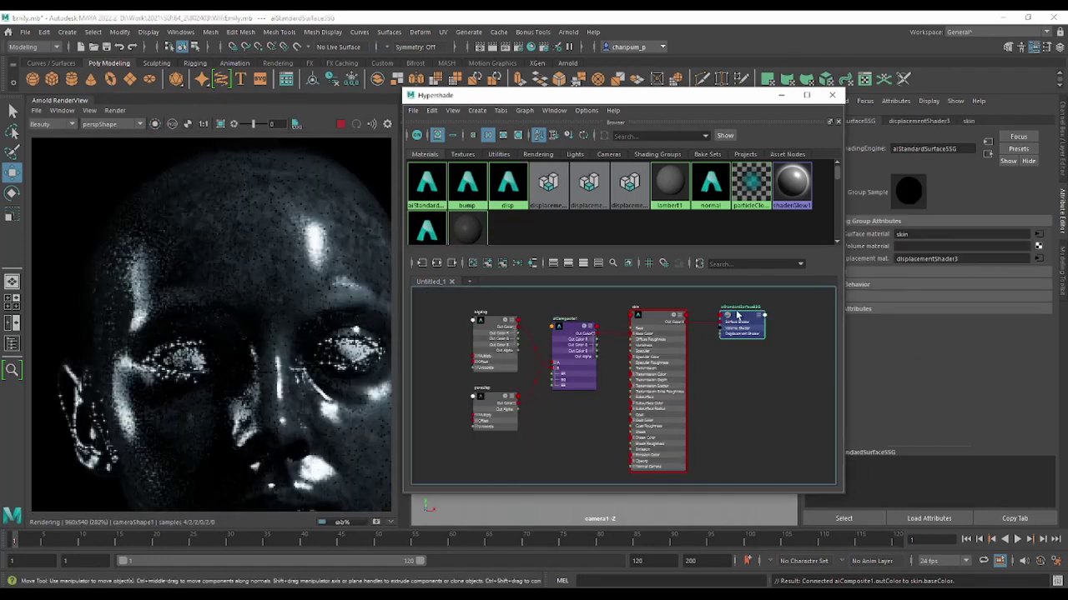
left_click(435, 263)
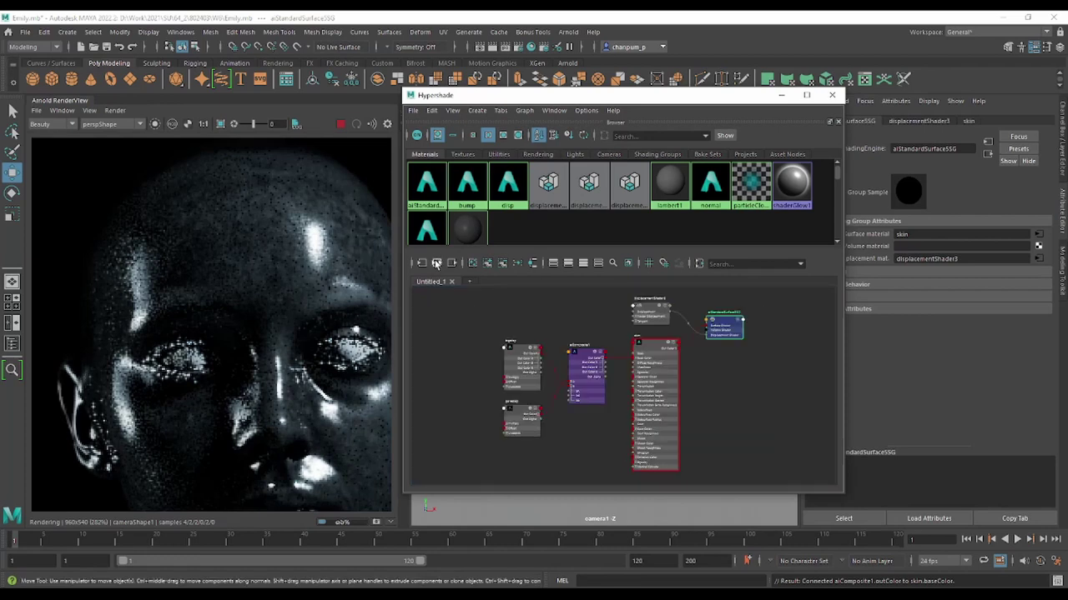
scroll(605, 317, "up", 2)
scroll(592, 334, "up", 2)
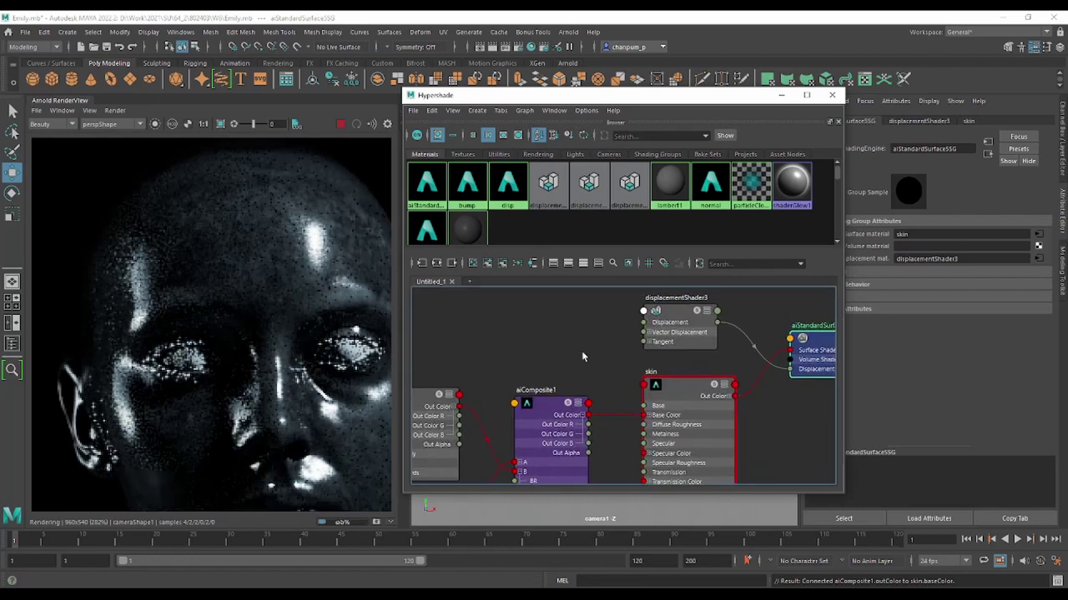
left_click(617, 406)
key("Delete")
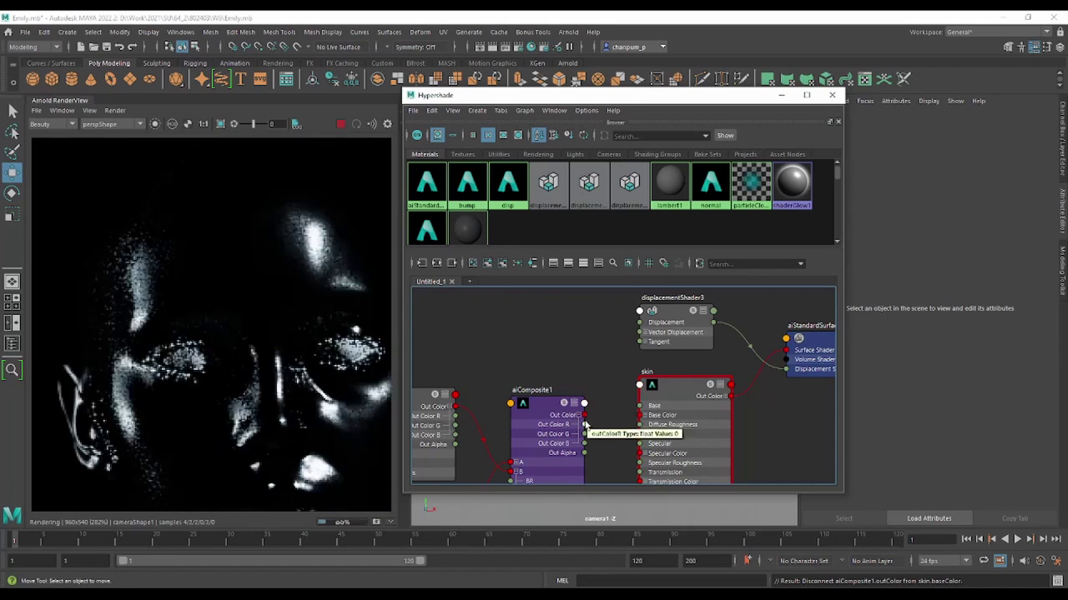
left_click_drag(583, 424, 640, 322)
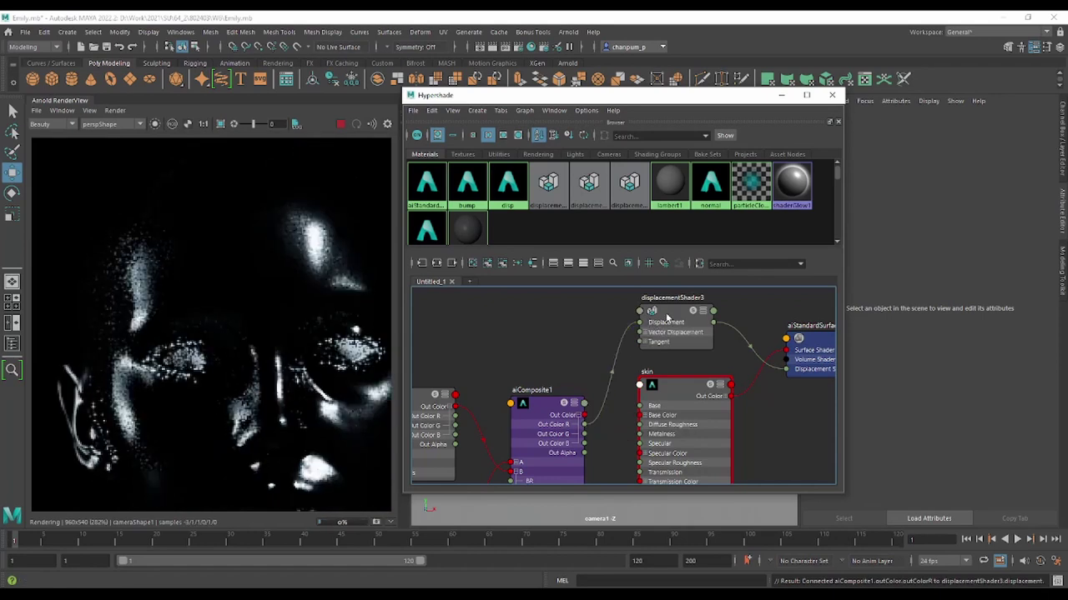
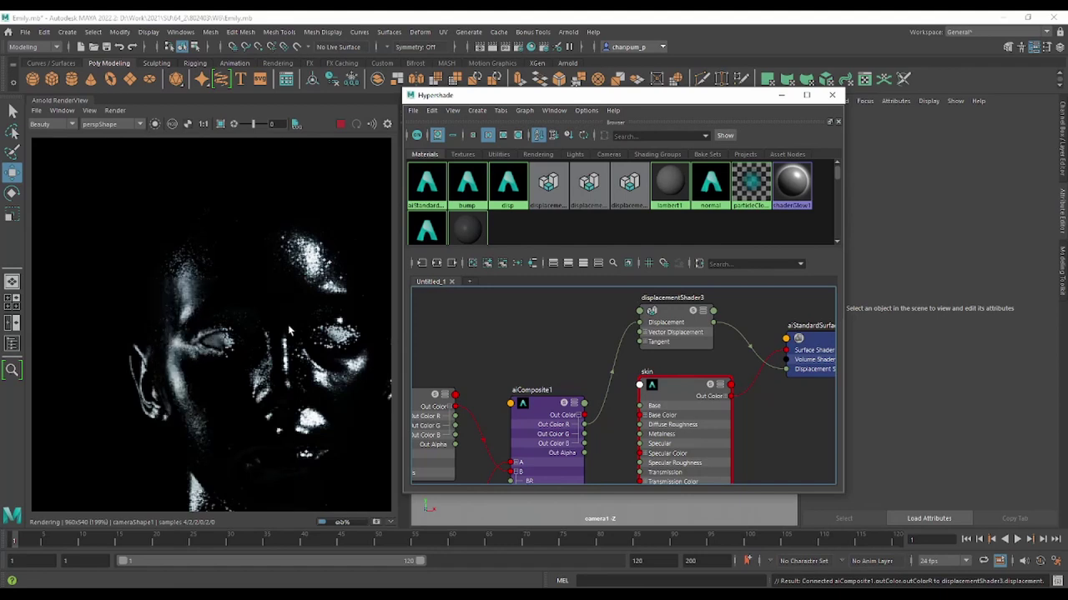
Frame the face in the render view and bring the displacement file nodes into view
scroll(205, 308, "up", 2)
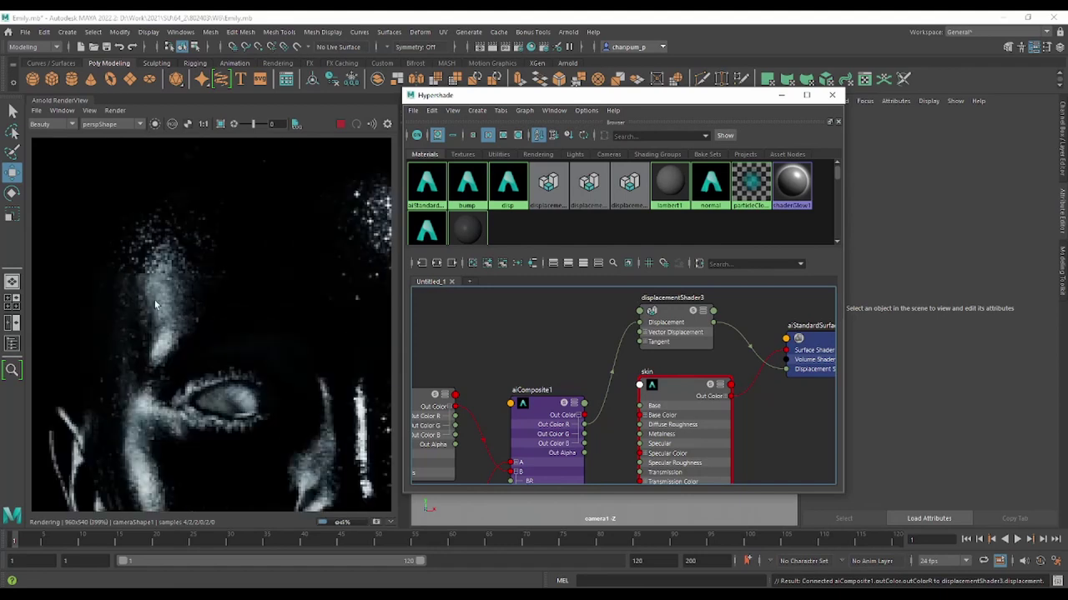
mouse_move(316, 317)
middle_mouse_down()
mouse_move(159, 298)
mouse_move(145, 311)
mouse_move(287, 242)
middle_mouse_up()
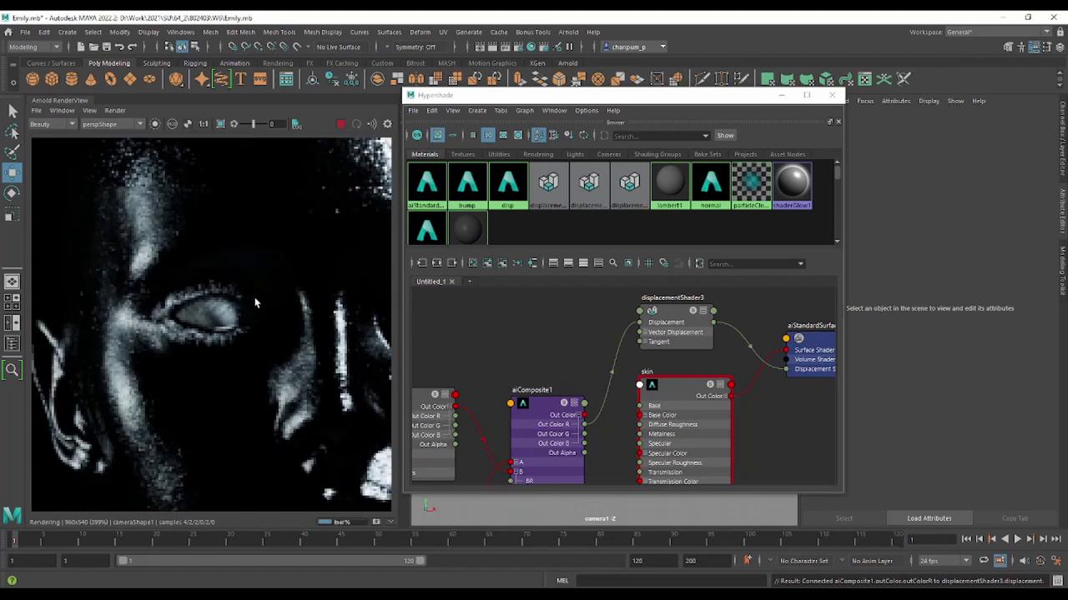
scroll(247, 322, "down", 2)
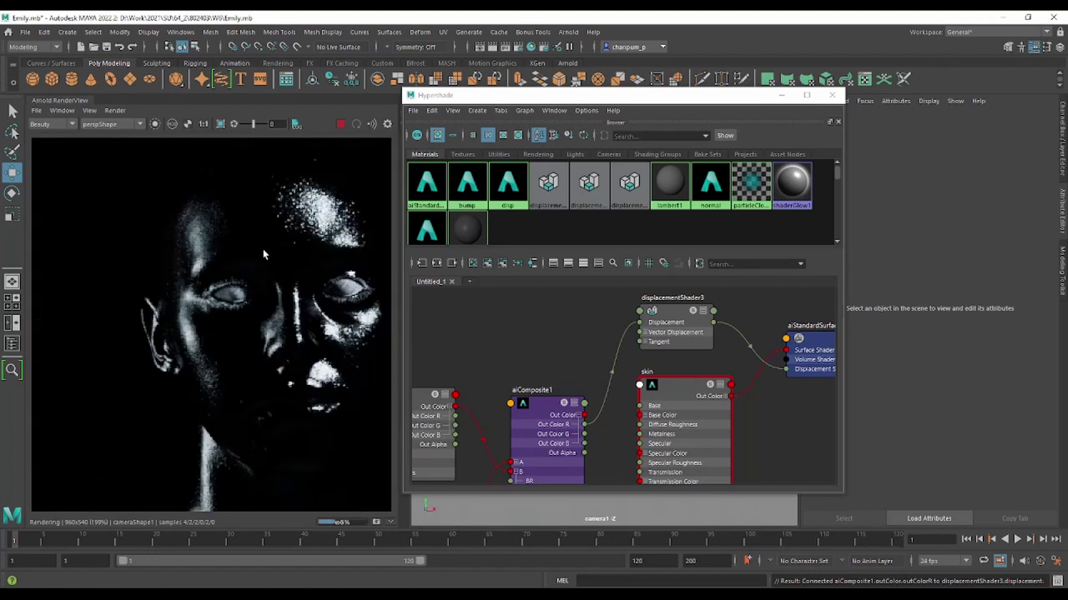
scroll(219, 225, "up", 2)
scroll(266, 247, "down", 2)
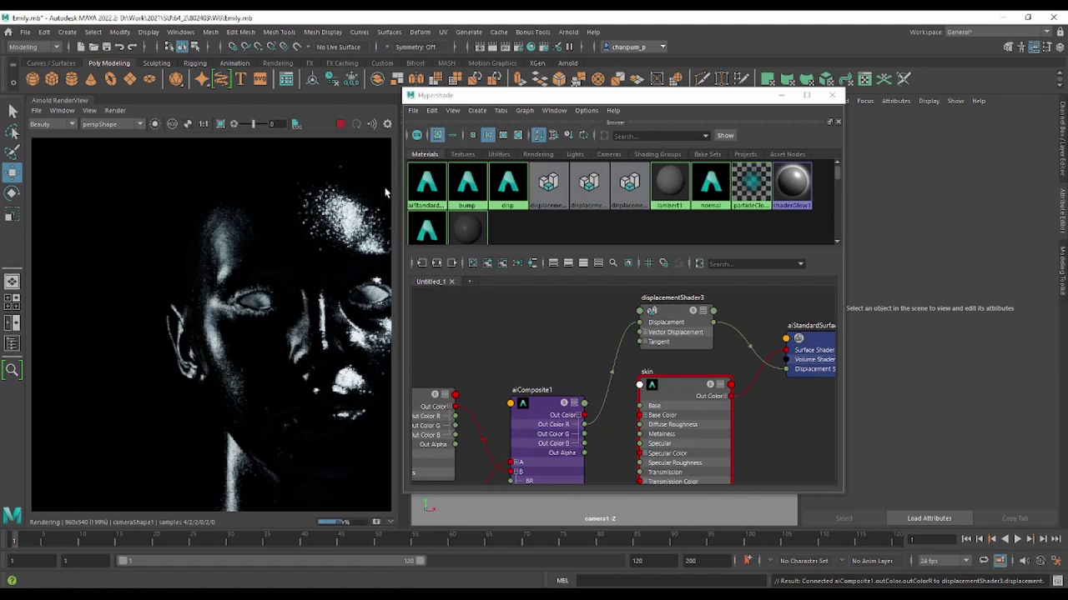
scroll(281, 297, "down", 1)
scroll(280, 308, "up", 2)
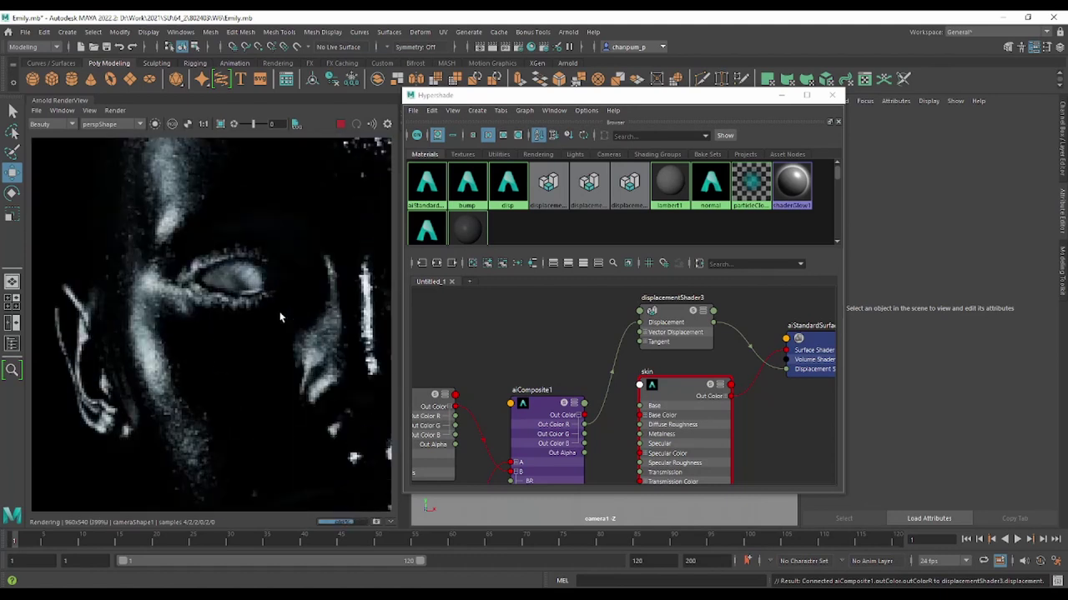
scroll(281, 317, "down", 2)
mouse_move(530, 345)
middle_mouse_down("alt")
mouse_move(532, 293)
mouse_move(618, 248)
middle_mouse_up("alt")
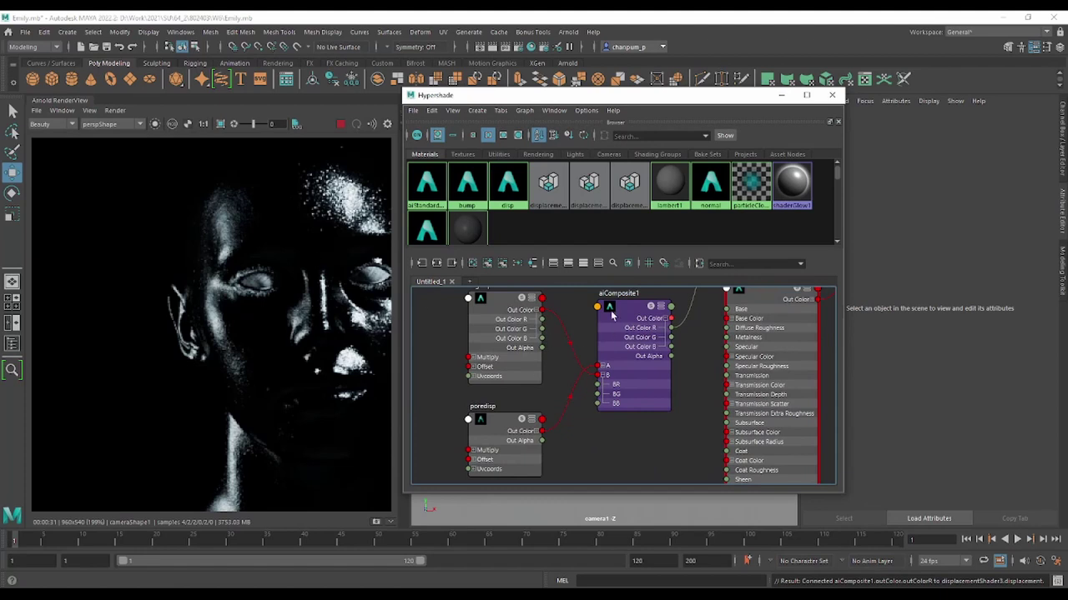
Isolate aiComposite1 in the render preview and frame its Out Color ports
left_click(610, 311)
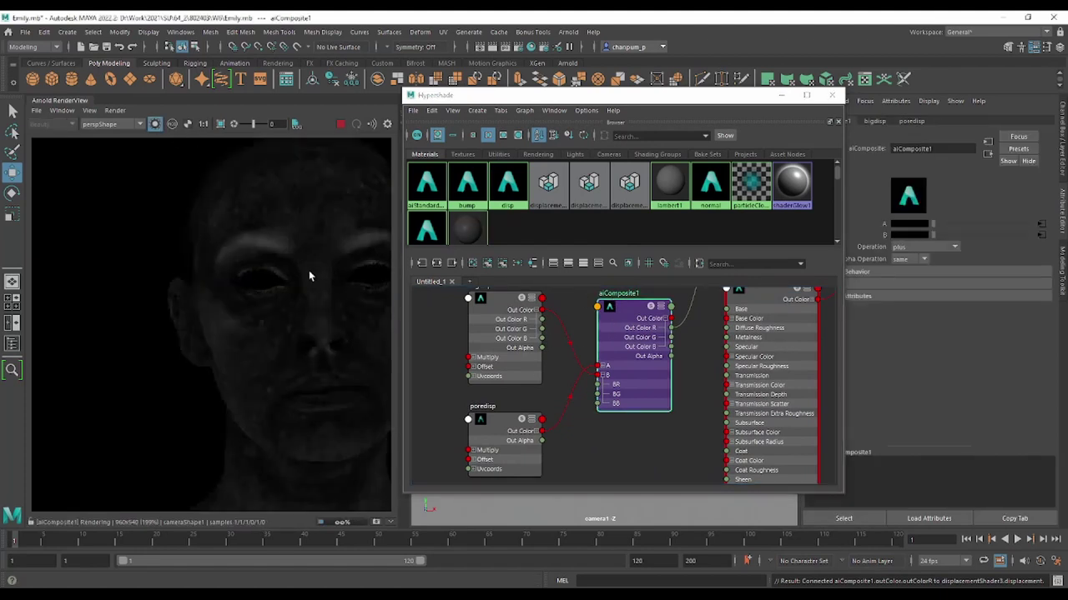
scroll(309, 275, "down", 1)
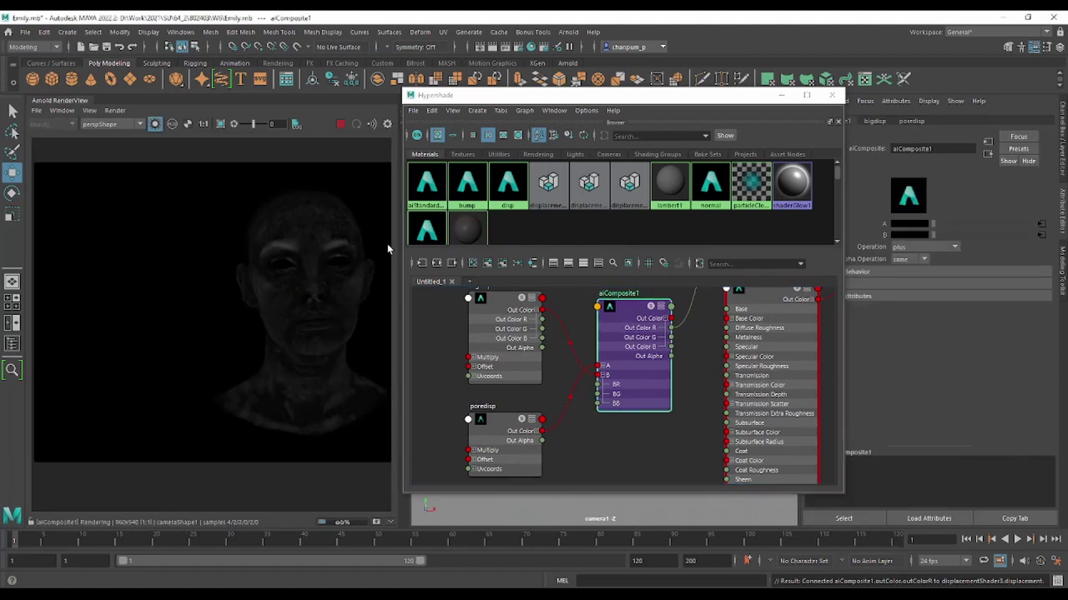
scroll(559, 333, "down", 3)
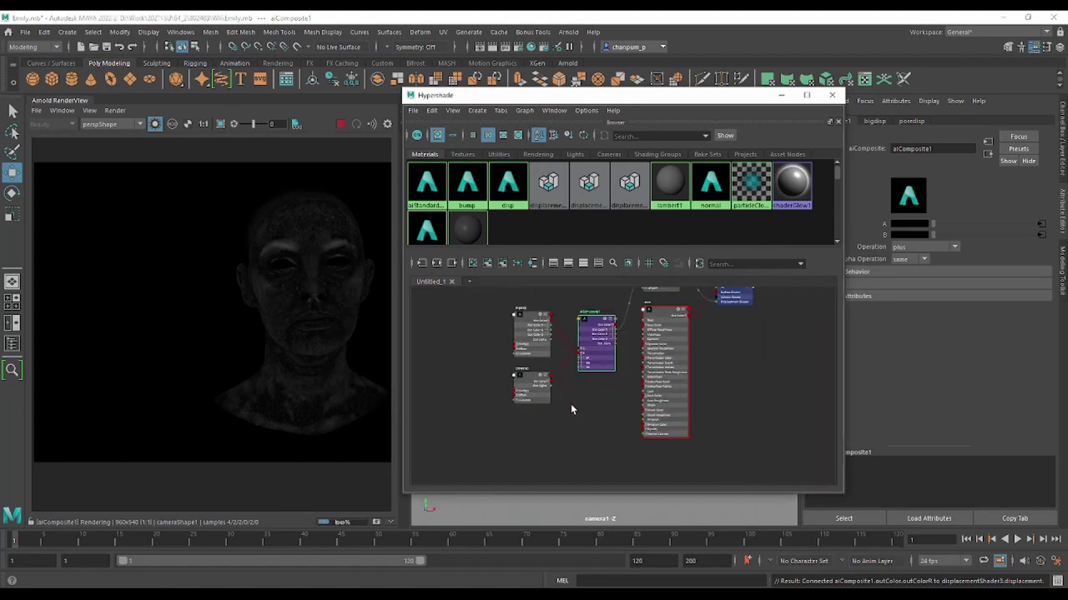
left_click_drag(576, 321, 507, 472)
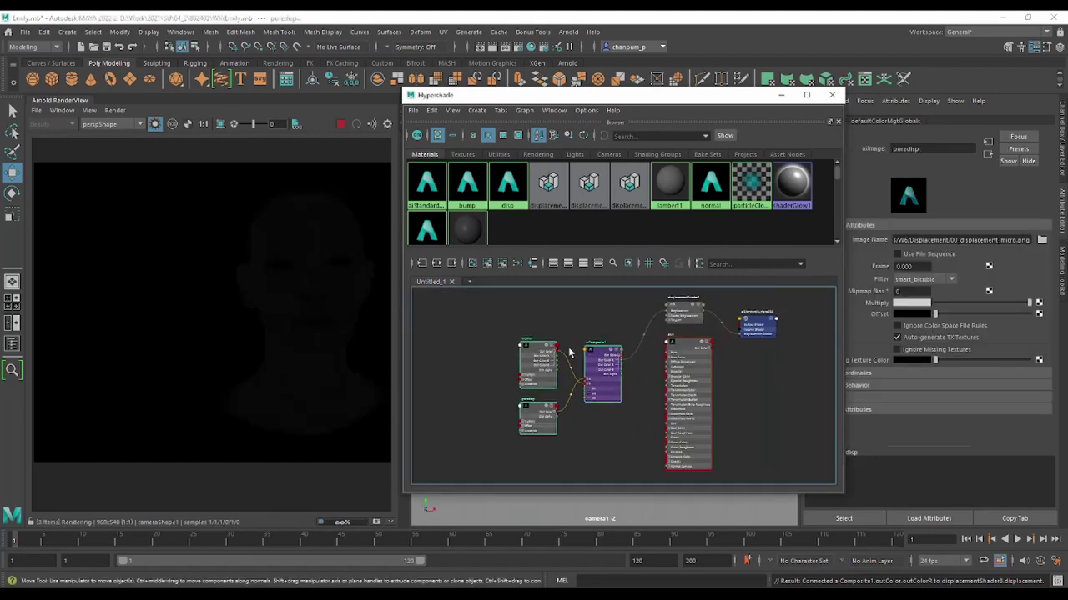
scroll(575, 350, "up", 5)
middle_click_drag(591, 341, 572, 434)
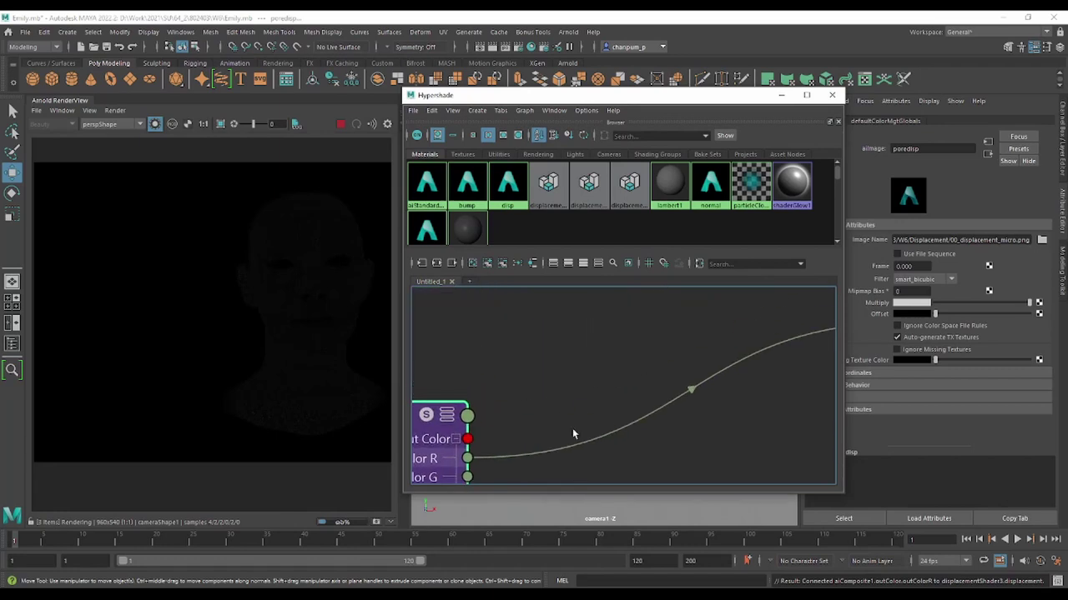
left_click(569, 363)
Create an aiRange node and connect aiComposite1's Out Color to its Input
key("Tab")
type("ai")
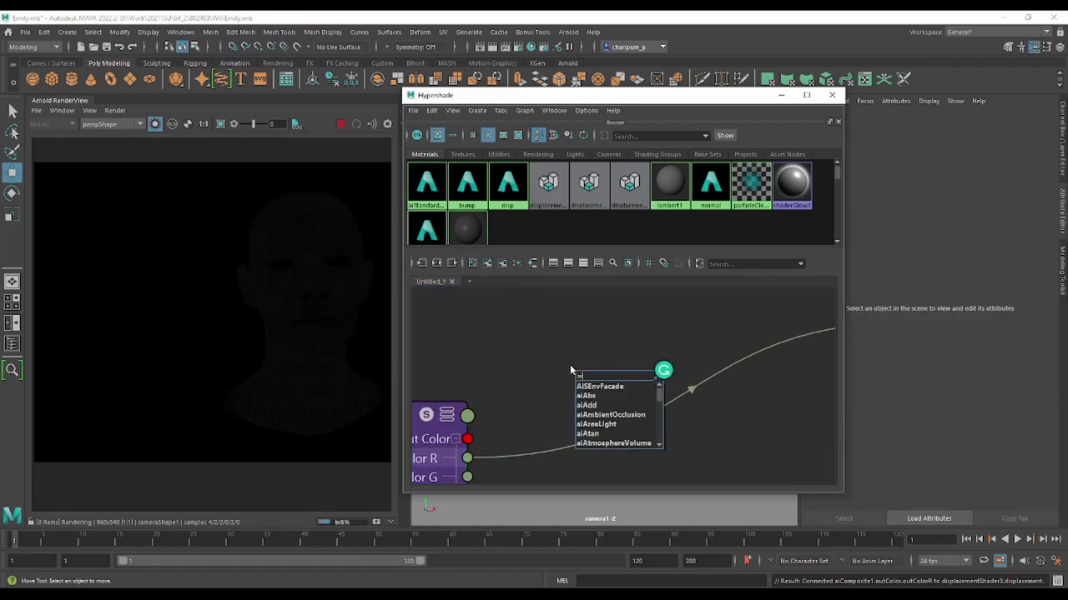
type("range")
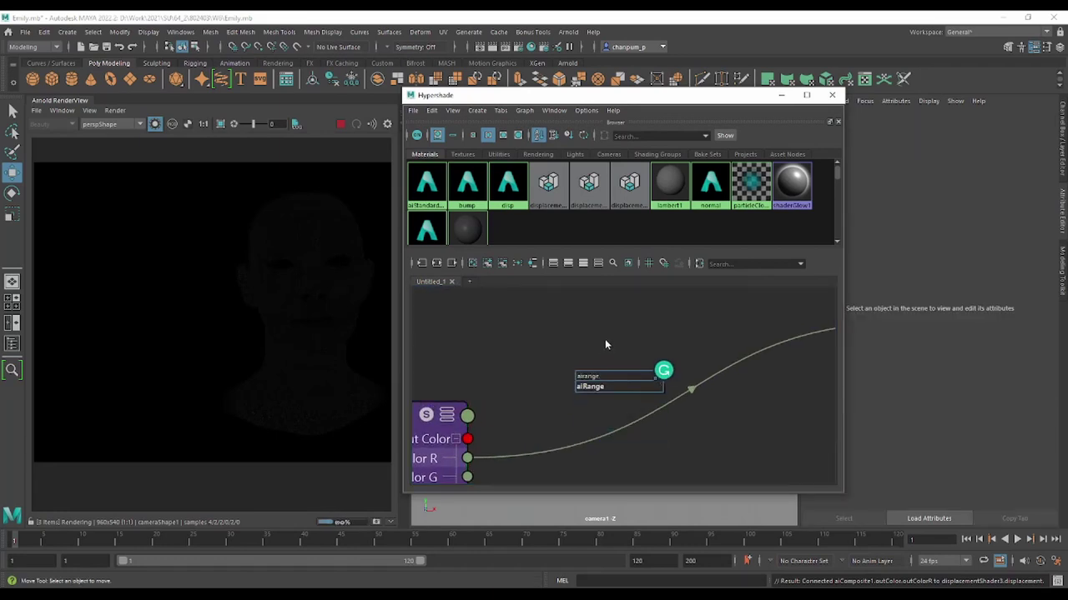
key("Return")
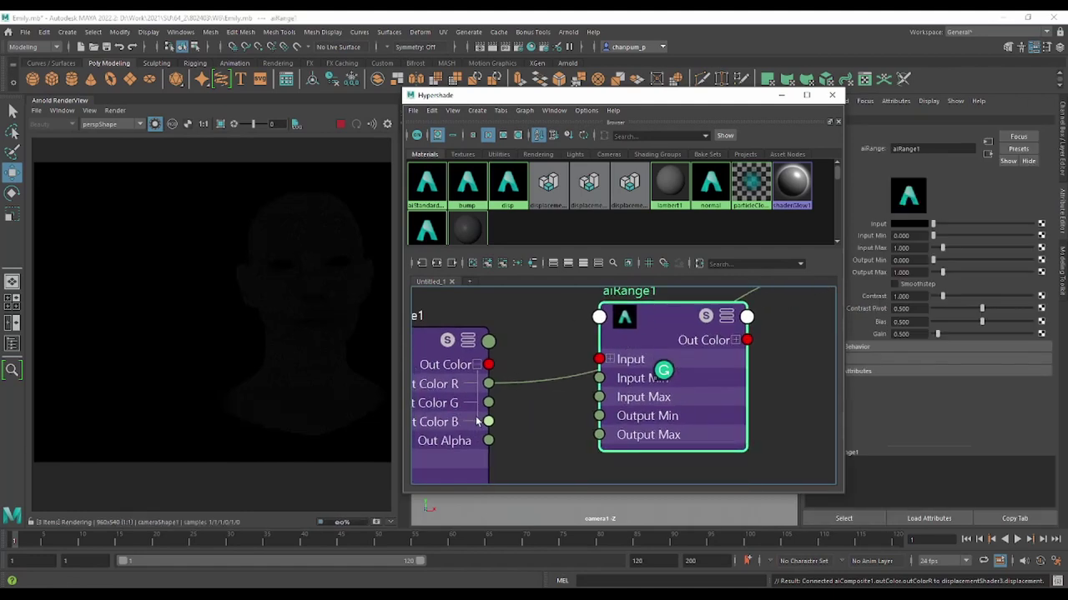
left_click_drag(488, 364, 599, 359)
Connect aiRange1's Out Color R to displacementShader3's Displacement
middle_click_drag(750, 361, 658, 433, "alt")
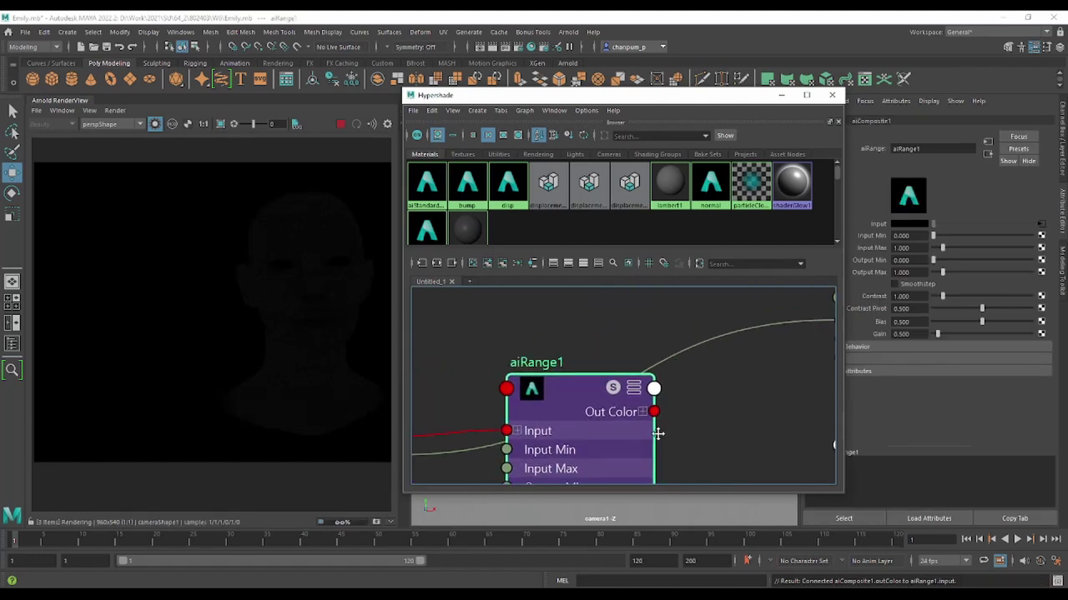
scroll(658, 433, "down", 2)
left_click(617, 434)
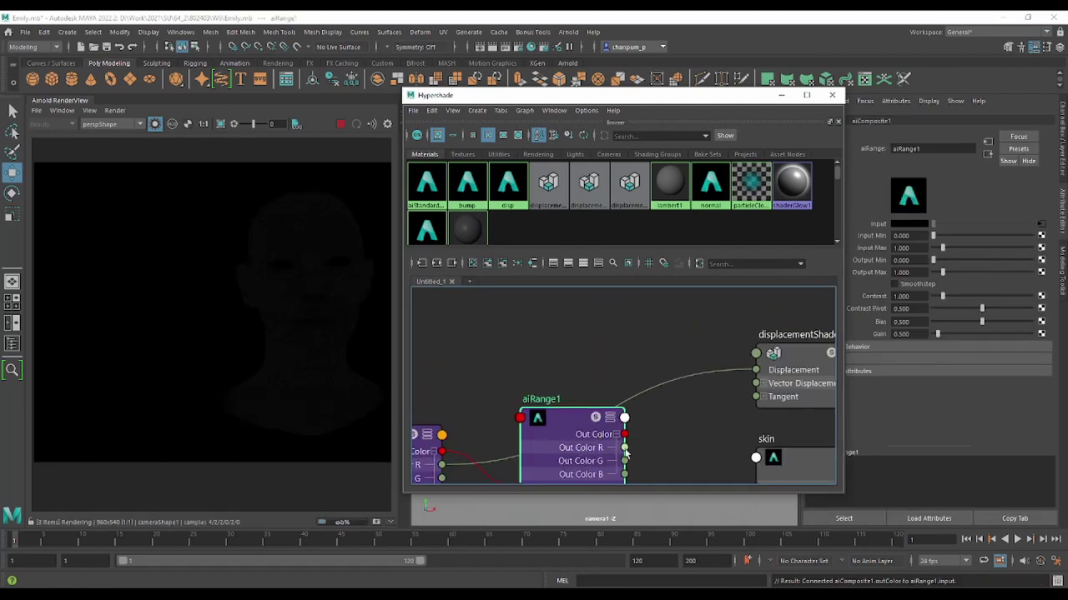
left_click_drag(625, 452, 756, 370)
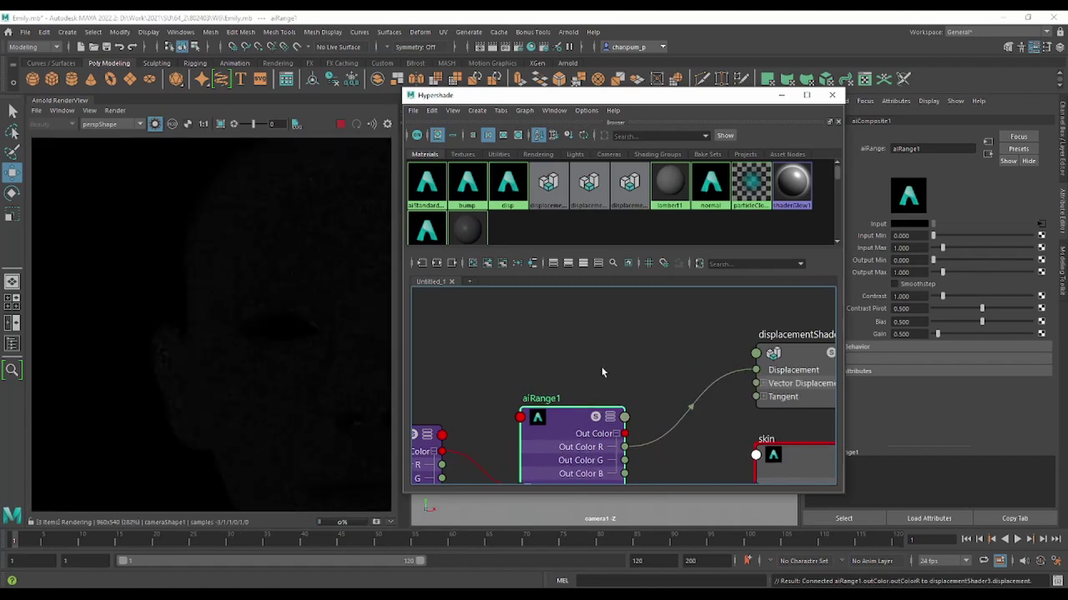
mouse_move(575, 375)
middle_mouse_down("alt")
mouse_move(613, 353)
mouse_move(586, 328)
mouse_move(726, 274)
middle_mouse_up("alt")
left_click(424, 411)
Select aiComposite1 and expand it to show all its attributes
left_click(613, 414)
scroll(612, 357, "down", 3)
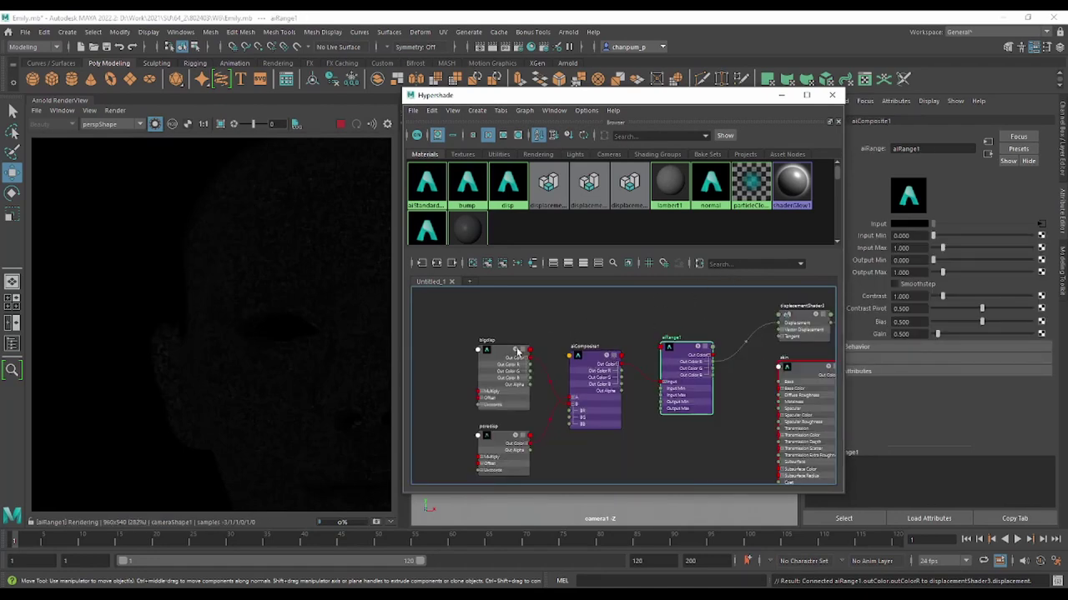
left_click(613, 356)
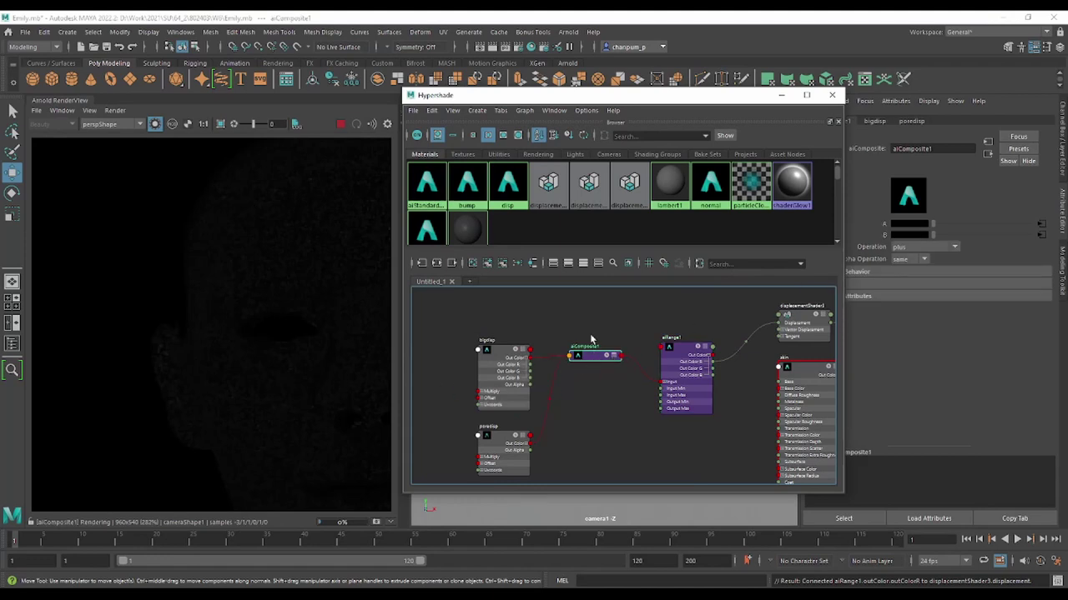
left_click(558, 269)
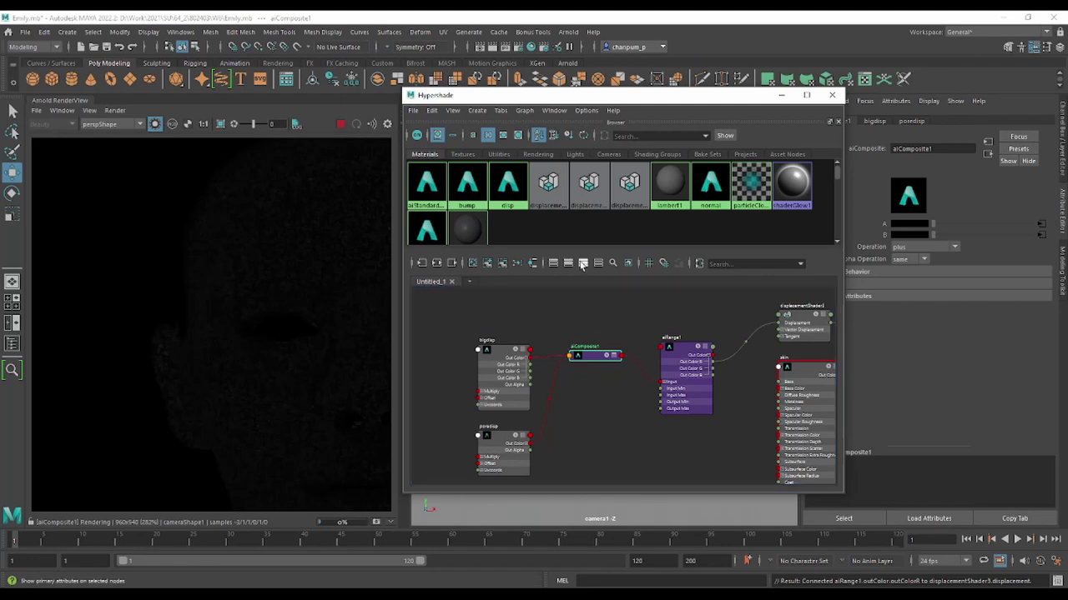
left_click(583, 263)
scroll(619, 389, "up", 3)
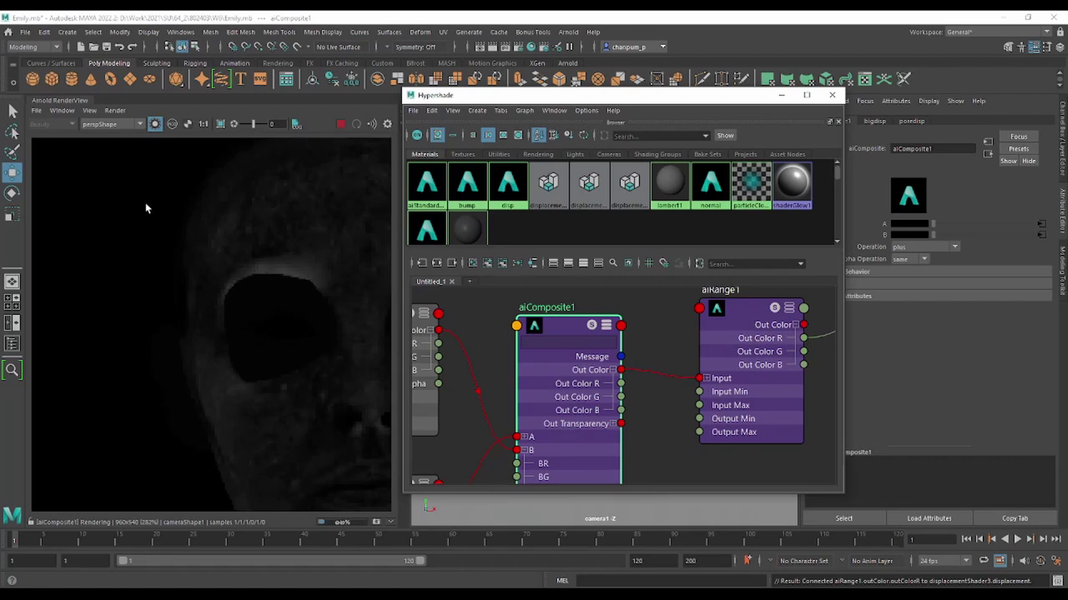
scroll(328, 364, "down", 5)
scroll(219, 330, "up", 5)
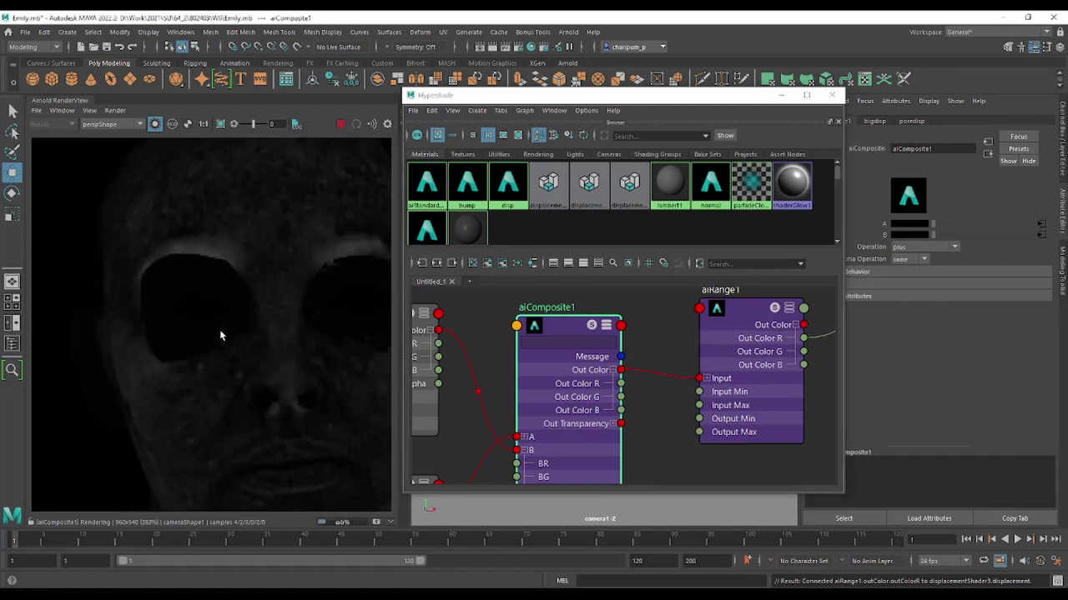
scroll(220, 330, "down", 5)
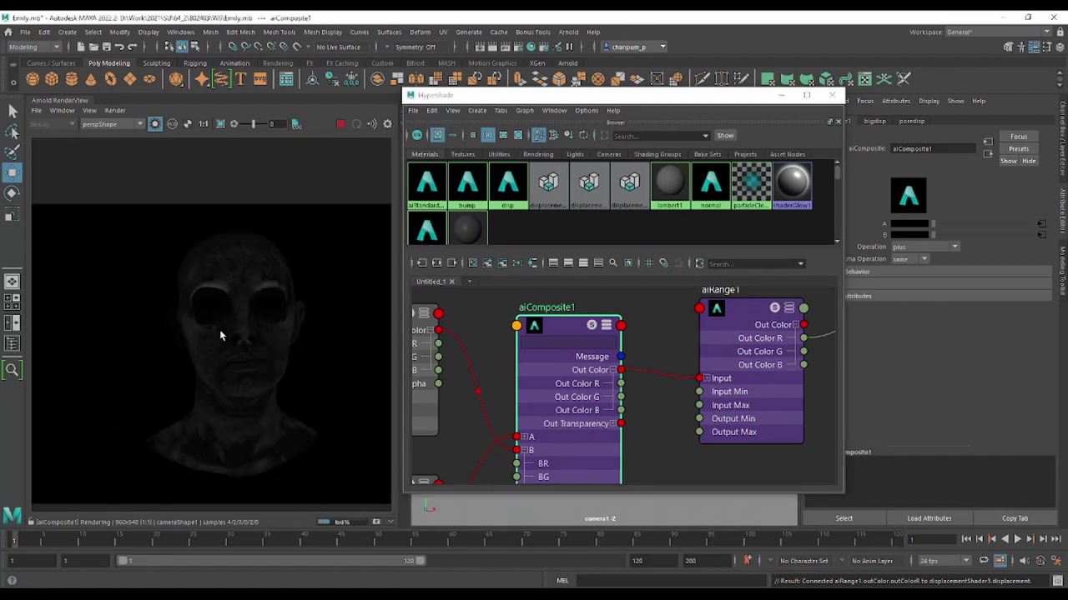
Set aiComposite1's Operation from plus to screen and re-render the preview
left_click(932, 247)
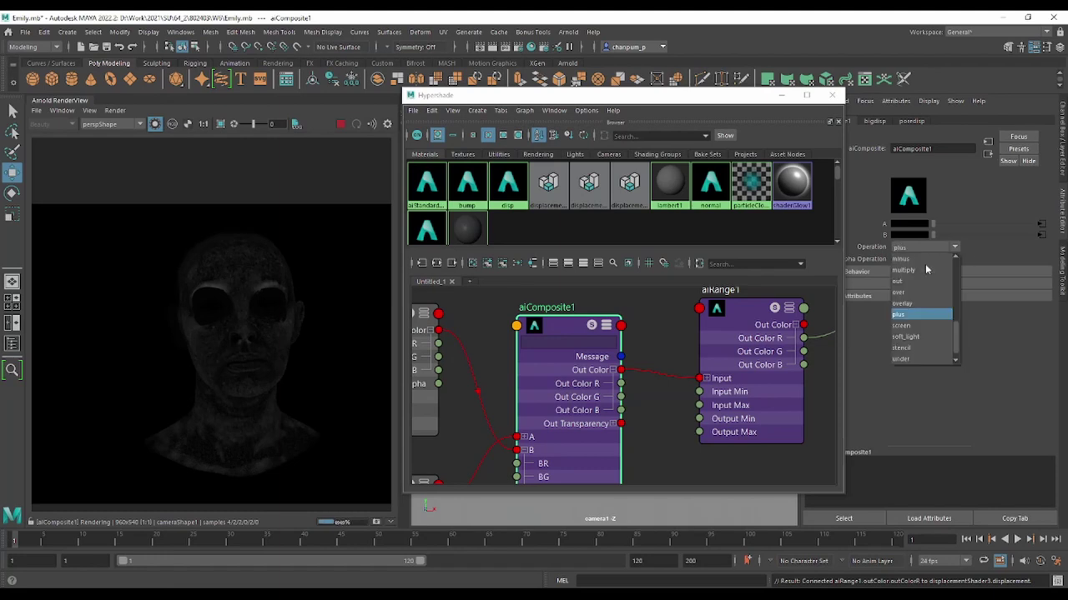
left_click(918, 324)
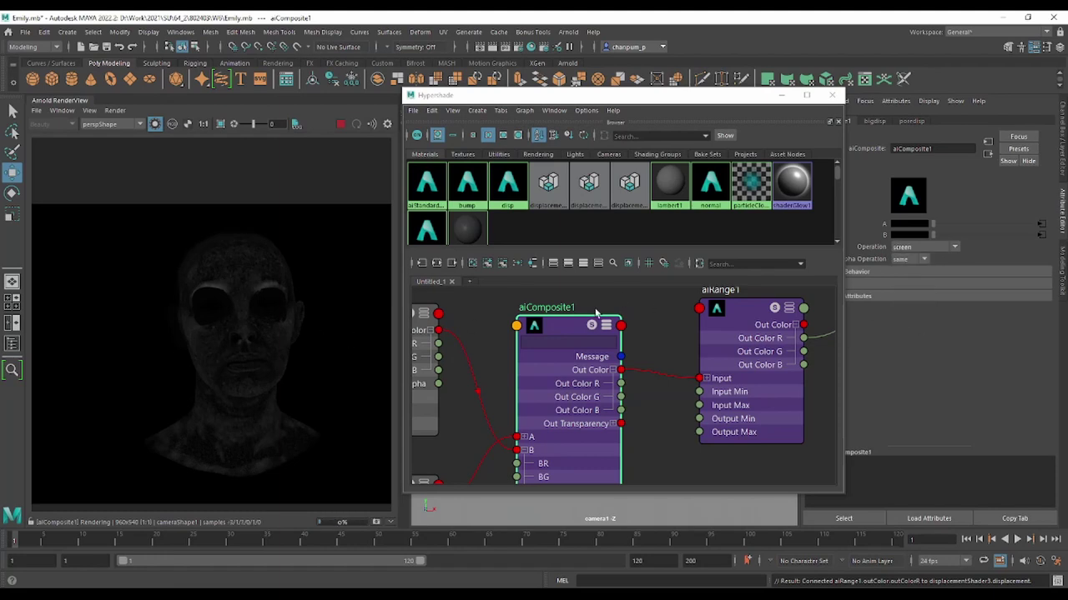
left_click(155, 124)
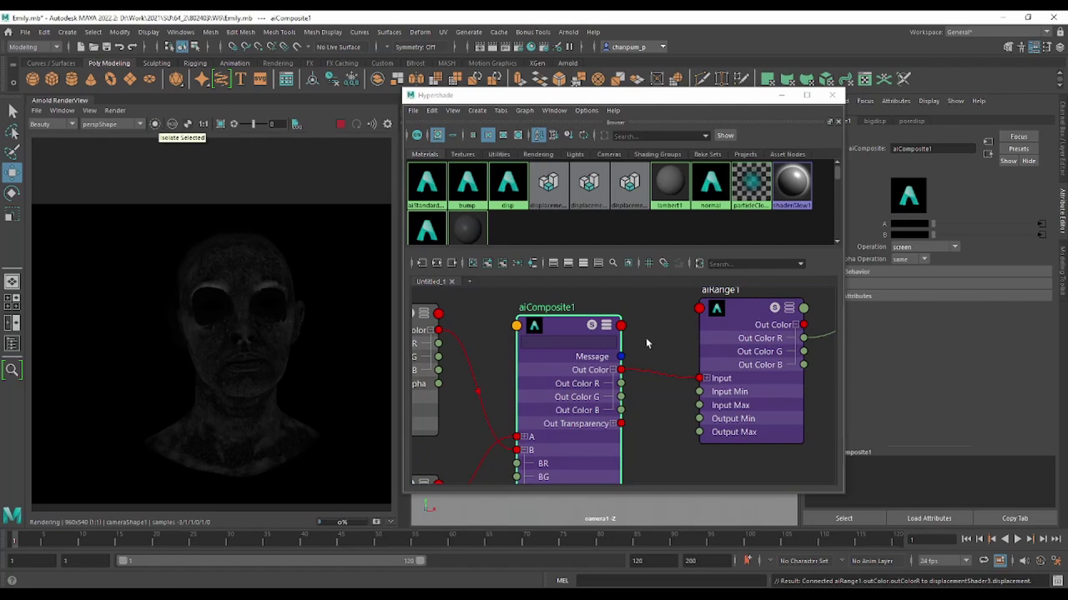
middle_click_drag(668, 325, 484, 351, "alt")
scroll(772, 334, "down", 2)
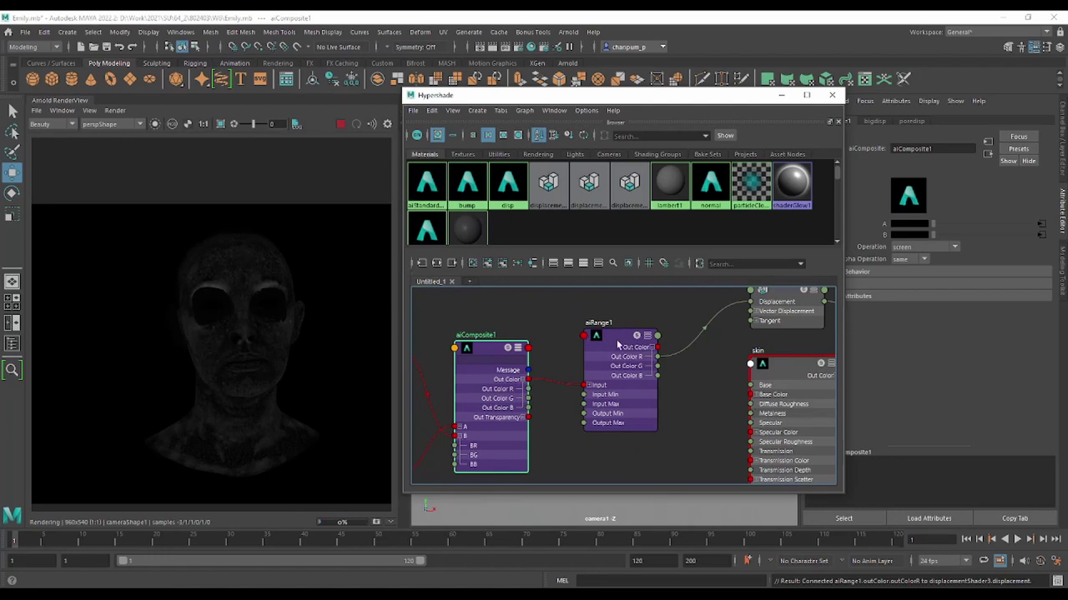
Preview only aiRange1's output and raise its Output Max to 1.2
left_click(619, 344)
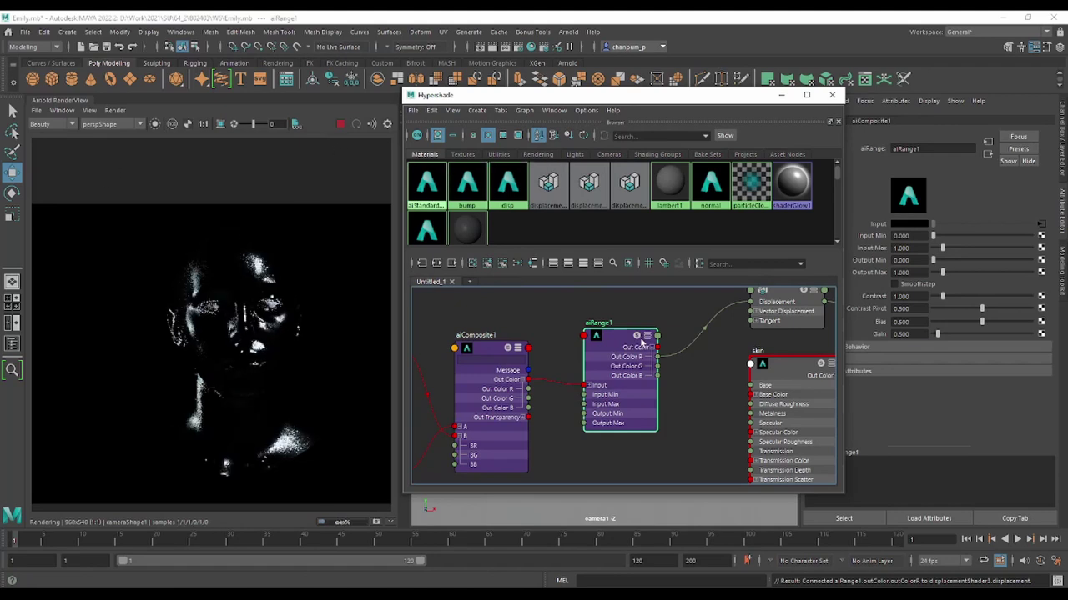
left_click(154, 124)
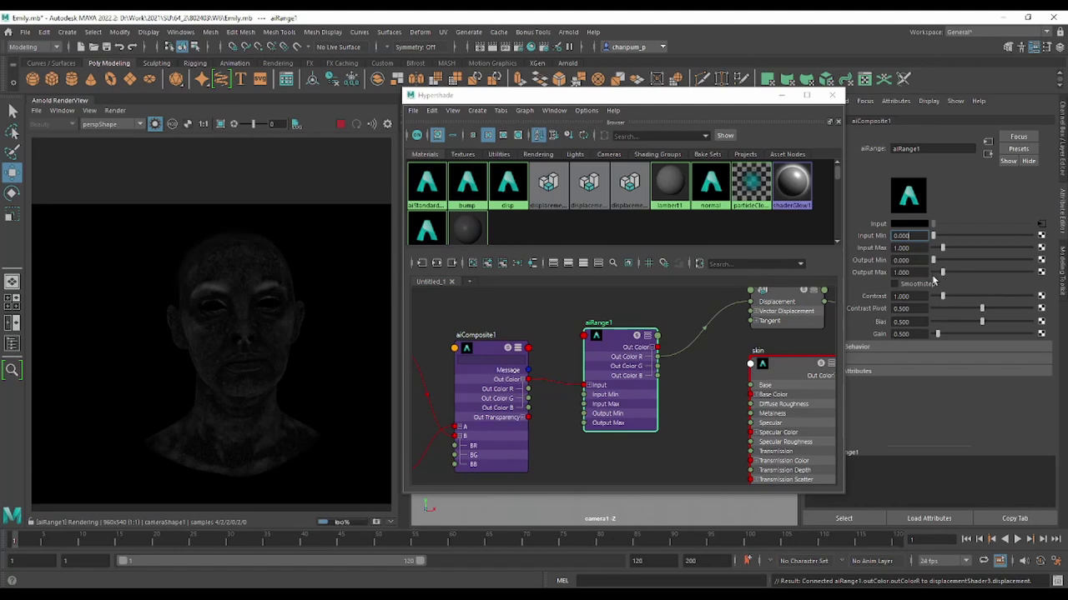
mouse_move(943, 275)
left_mouse_down()
mouse_move(965, 278)
mouse_move(945, 278)
mouse_move(955, 250)
mouse_move(938, 252)
left_mouse_up()
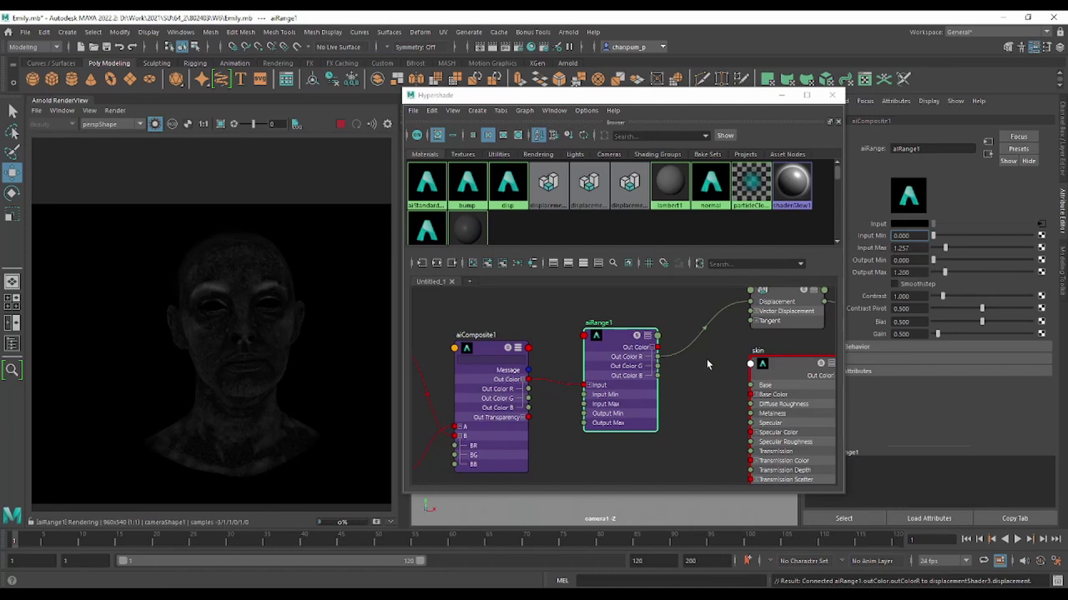
Replace aiRange1's displacement link with a connection into the skin shader's Base Color
middle_click_drag(706, 364, 614, 370, "alt")
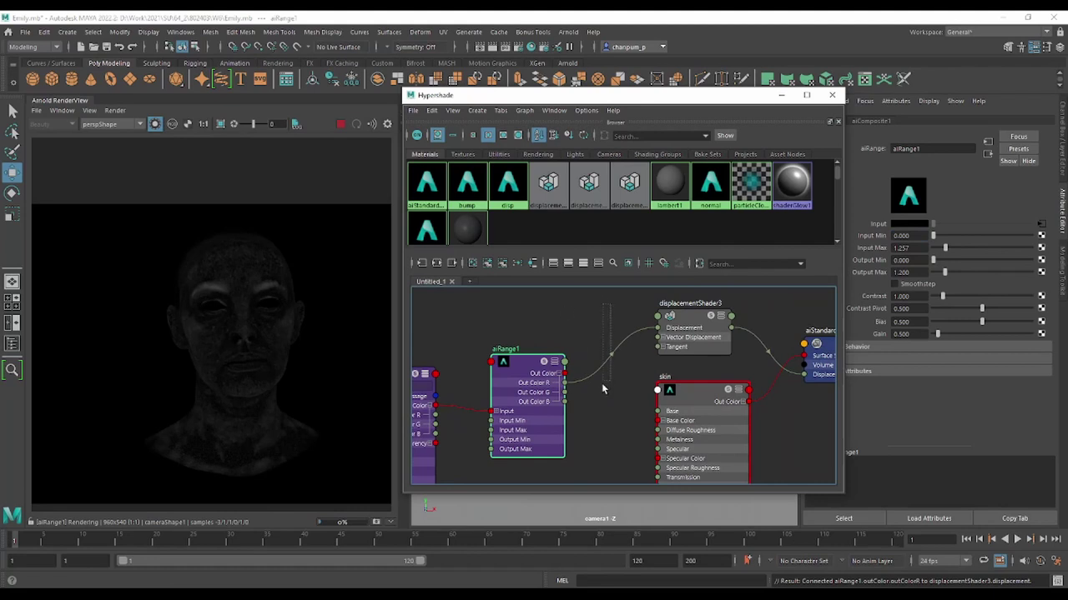
left_click(611, 356)
key("Delete")
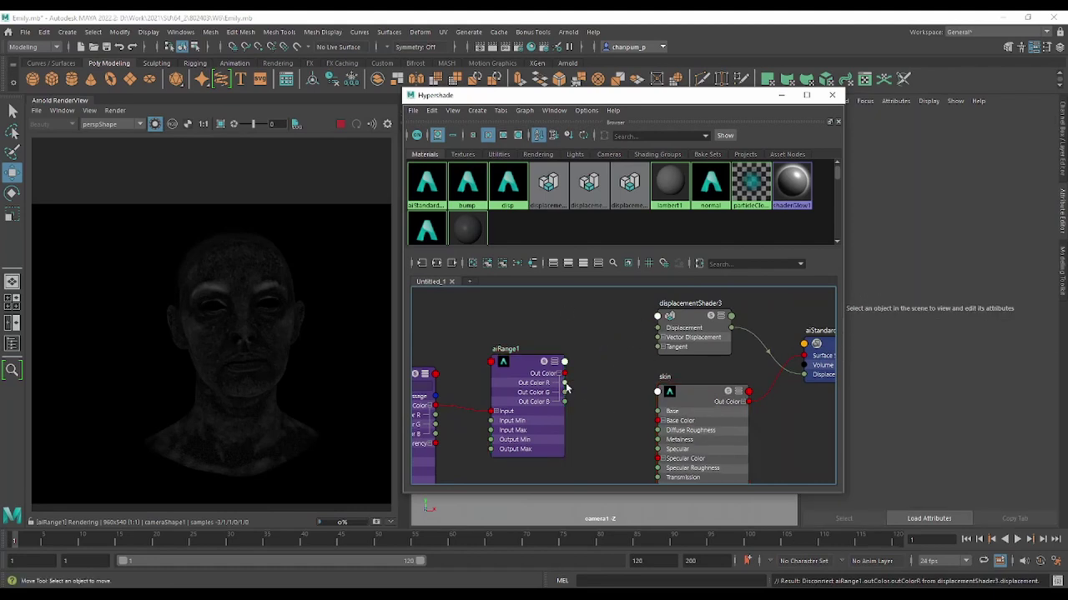
mouse_move(565, 386)
left_mouse_down()
mouse_move(561, 376)
mouse_move(658, 420)
left_mouse_up()
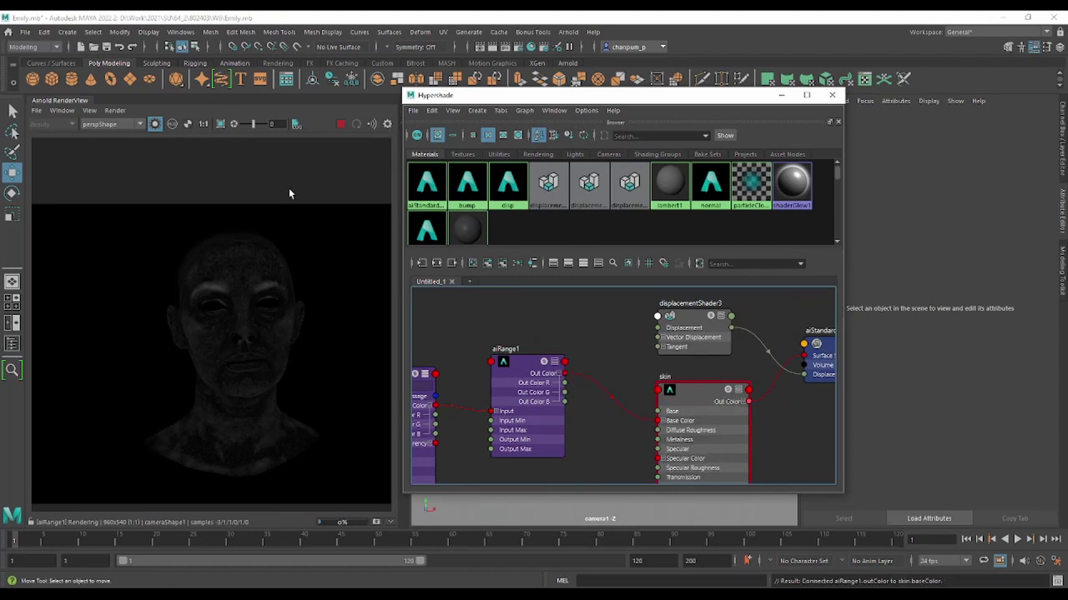
Re-render, set aiRange1 Output Max to 2.171, and reconnect Out Color R to displacementShader3 Displacement
left_click(700, 389)
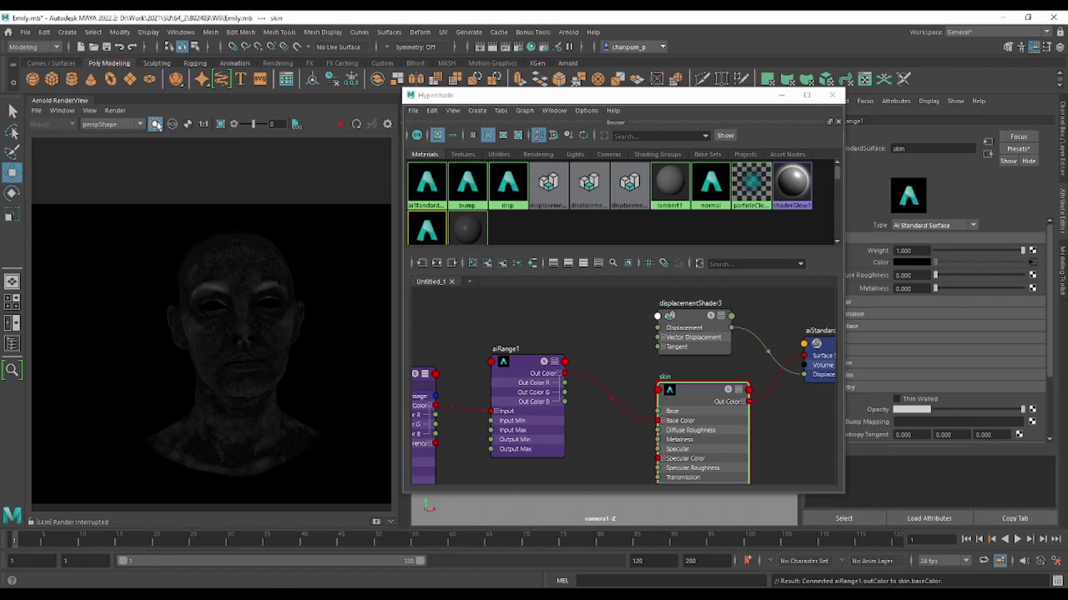
left_click(339, 123)
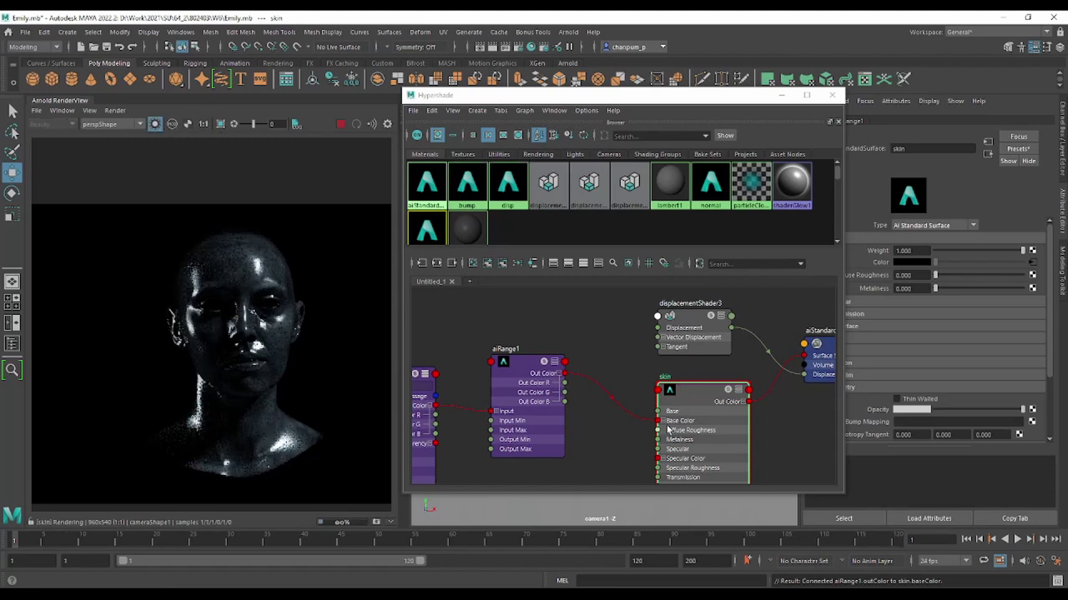
left_click(524, 367)
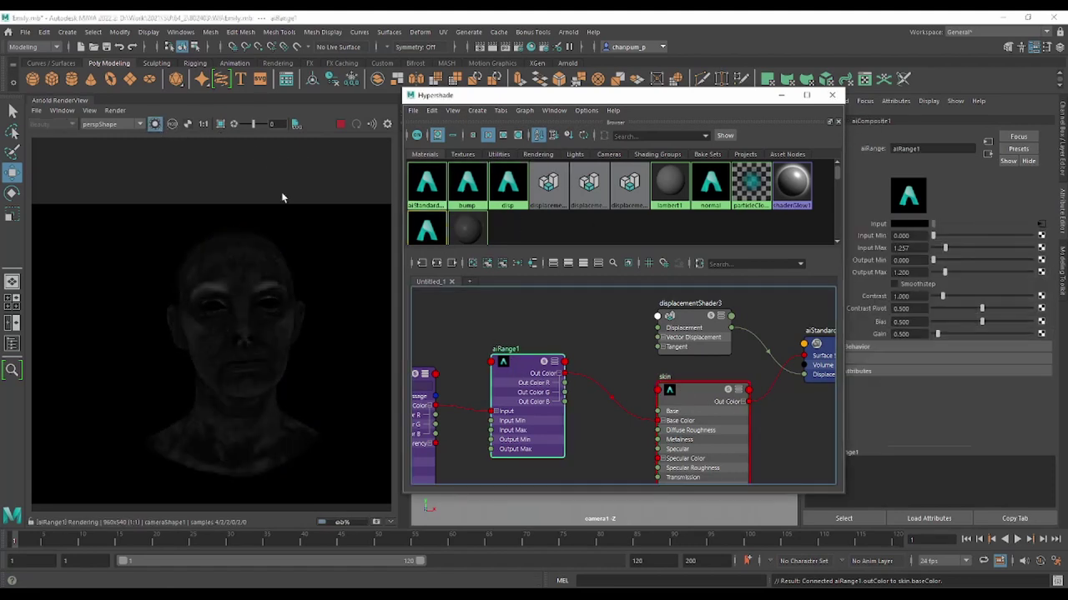
mouse_move(944, 273)
left_mouse_down()
mouse_move(966, 275)
mouse_move(957, 278)
left_mouse_up()
scroll(251, 385, "up", 1)
scroll(266, 303, "up", 1)
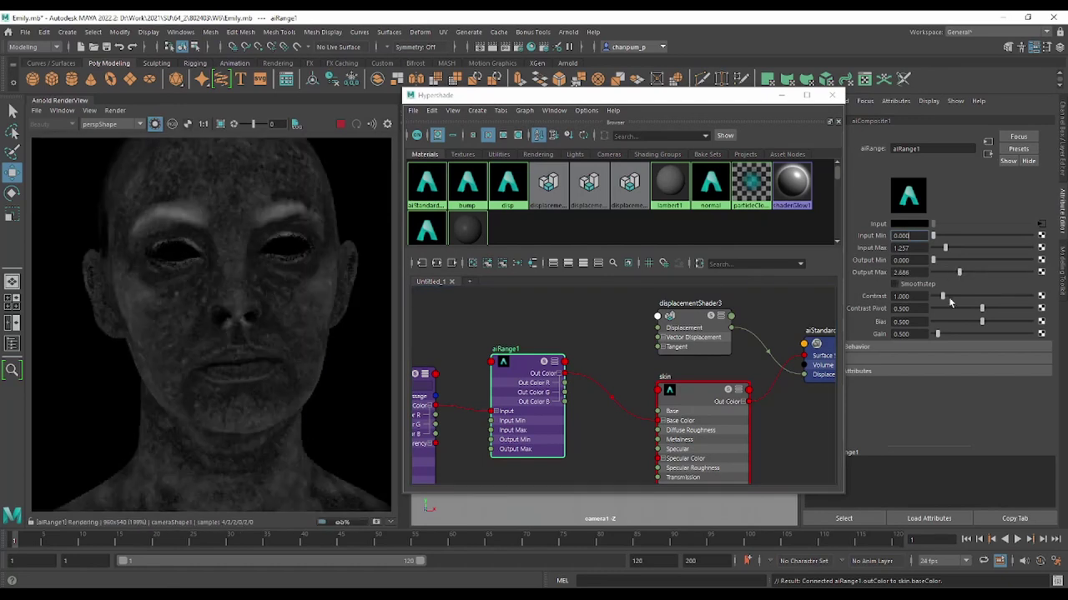
left_click_drag(960, 273, 955, 276)
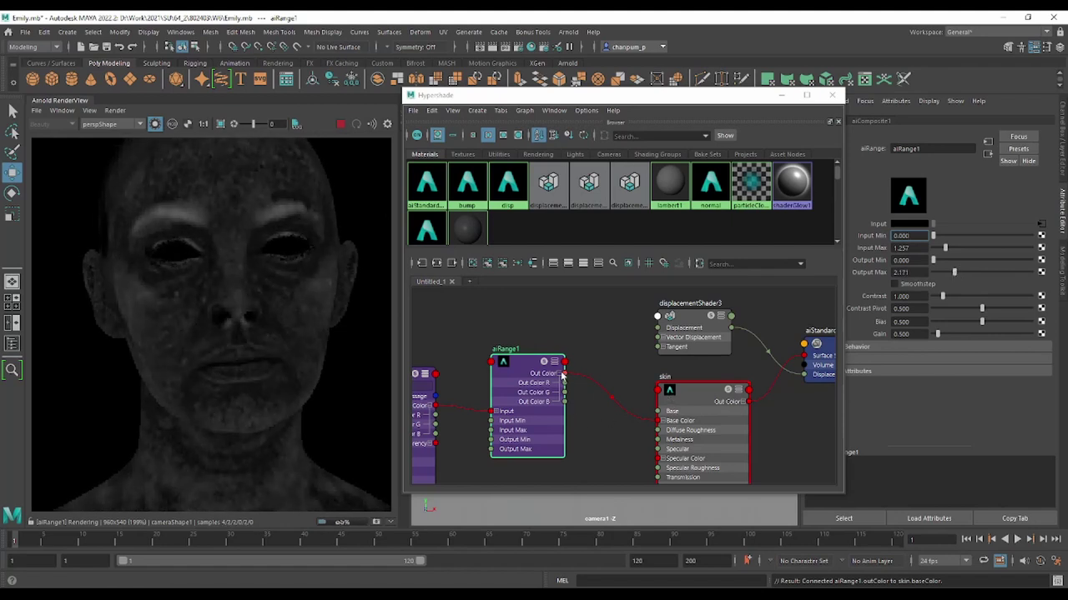
mouse_move(565, 372)
left_mouse_down()
mouse_move(634, 339)
mouse_move(568, 390)
mouse_move(658, 328)
left_mouse_up()
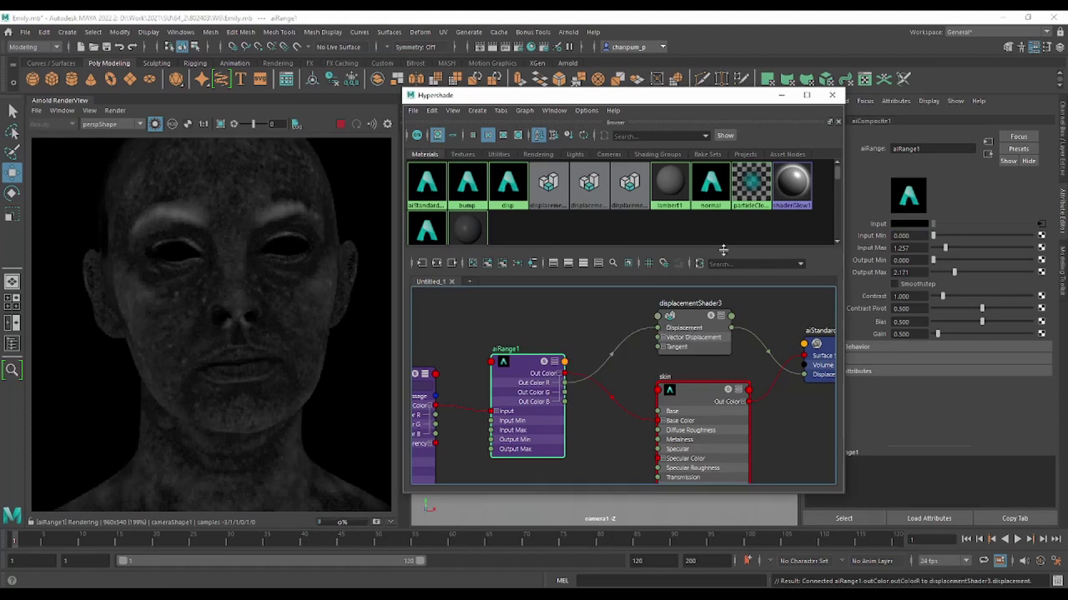
Re-render the displaced head and delete the aiRange1 to skin Base Color connection
left_click(155, 124)
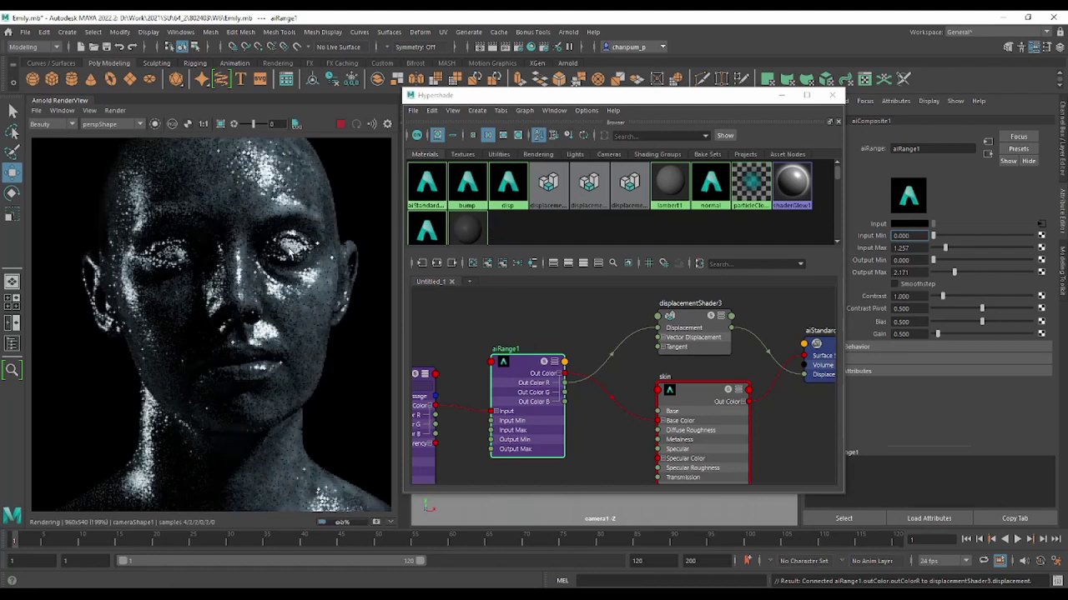
scroll(287, 251, "down", 2)
scroll(287, 251, "up", 2)
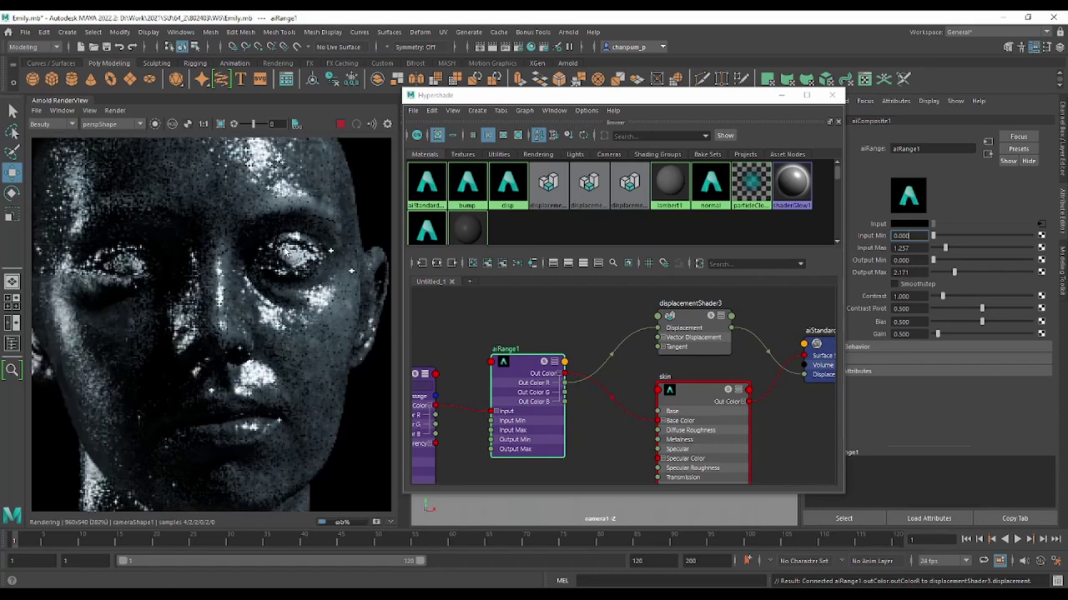
scroll(287, 250, "down", 1)
scroll(283, 250, "down", 1)
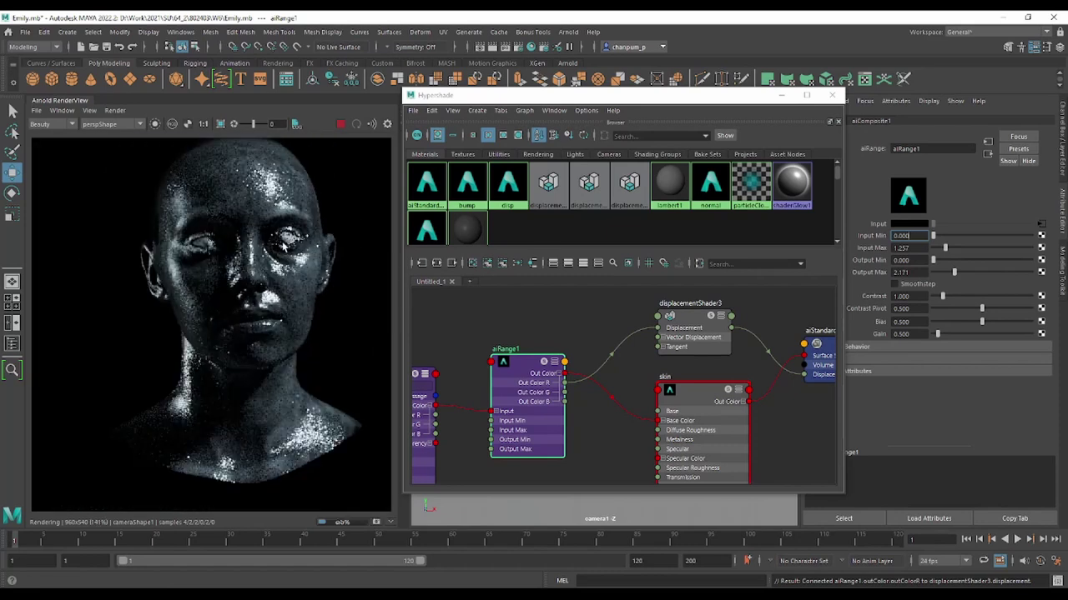
scroll(246, 224, "up", 1)
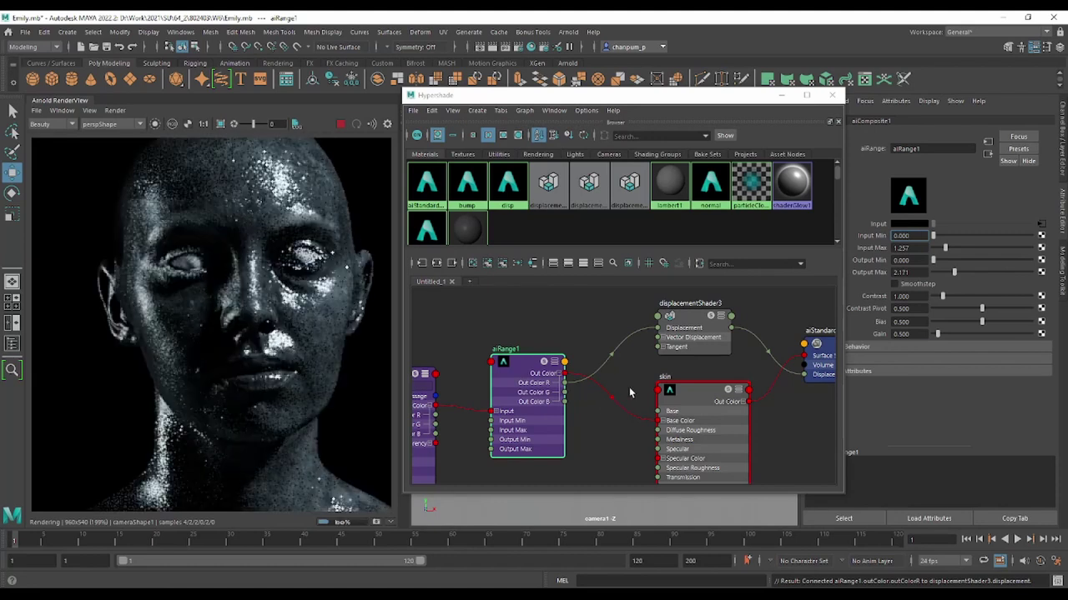
left_click(603, 412)
key("Delete")
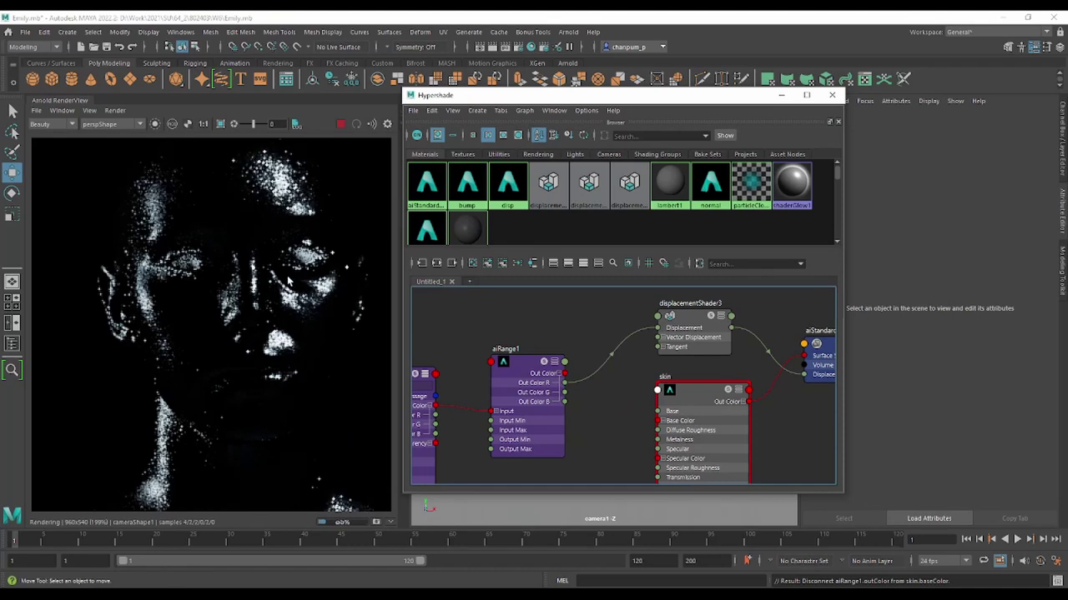
Limit the Arnold render to a region box over the face
left_click_drag(231, 202, 83, 314)
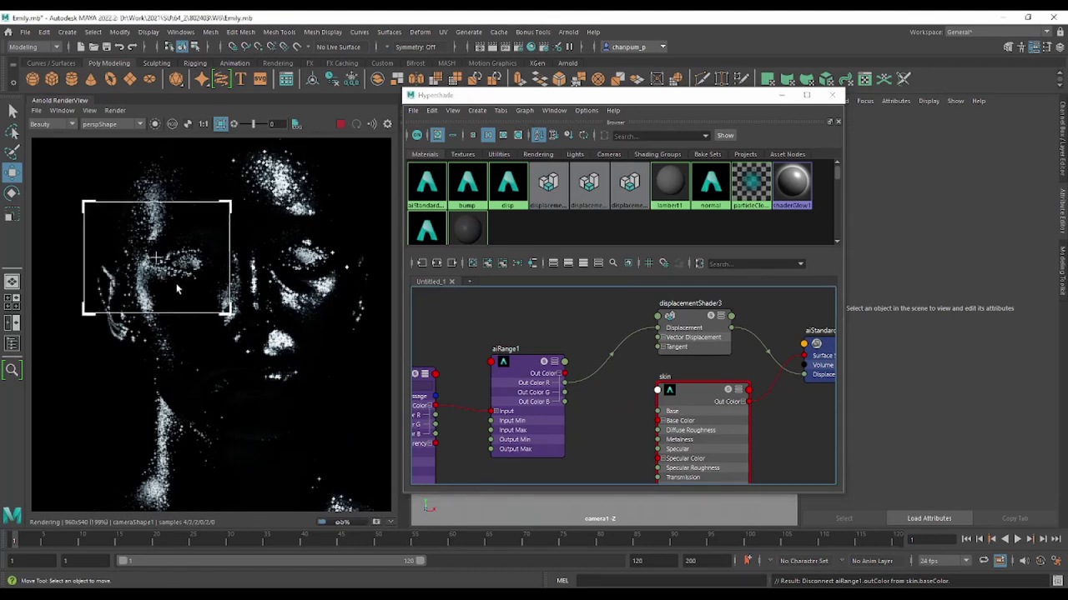
scroll(129, 288, "up", 3)
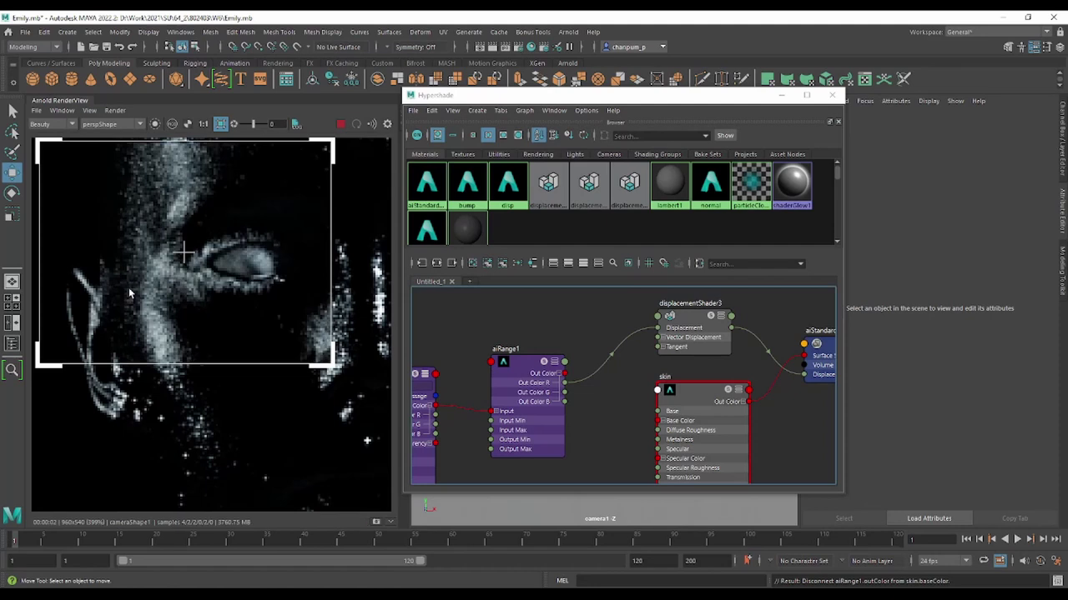
scroll(177, 242, "down", 5)
scroll(177, 242, "up", 1)
scroll(177, 238, "up", 2)
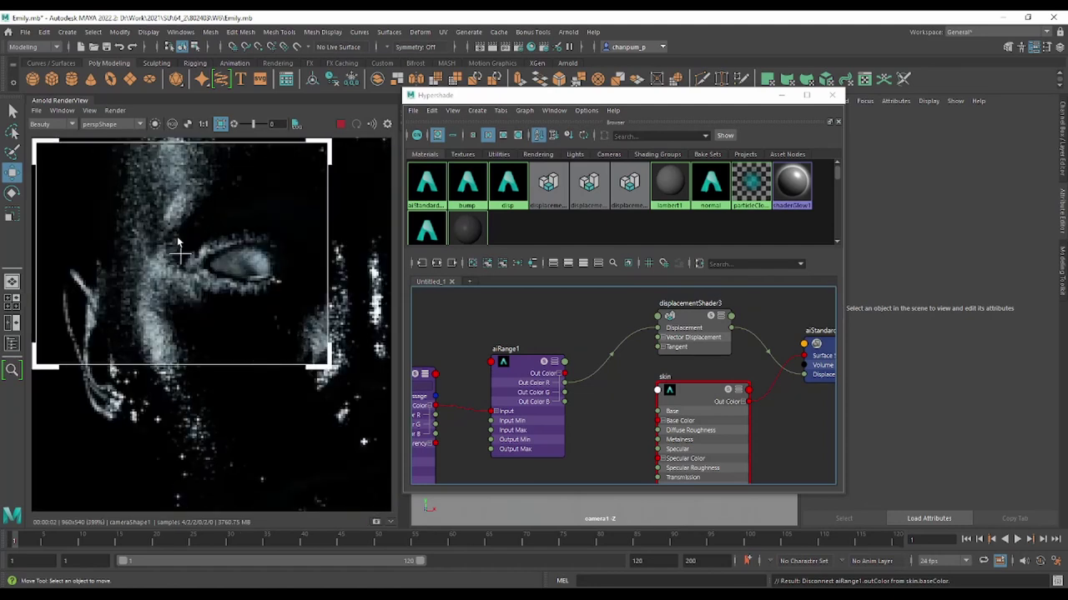
scroll(177, 236, "down", 3)
scroll(178, 236, "up", 1)
scroll(179, 237, "up", 2)
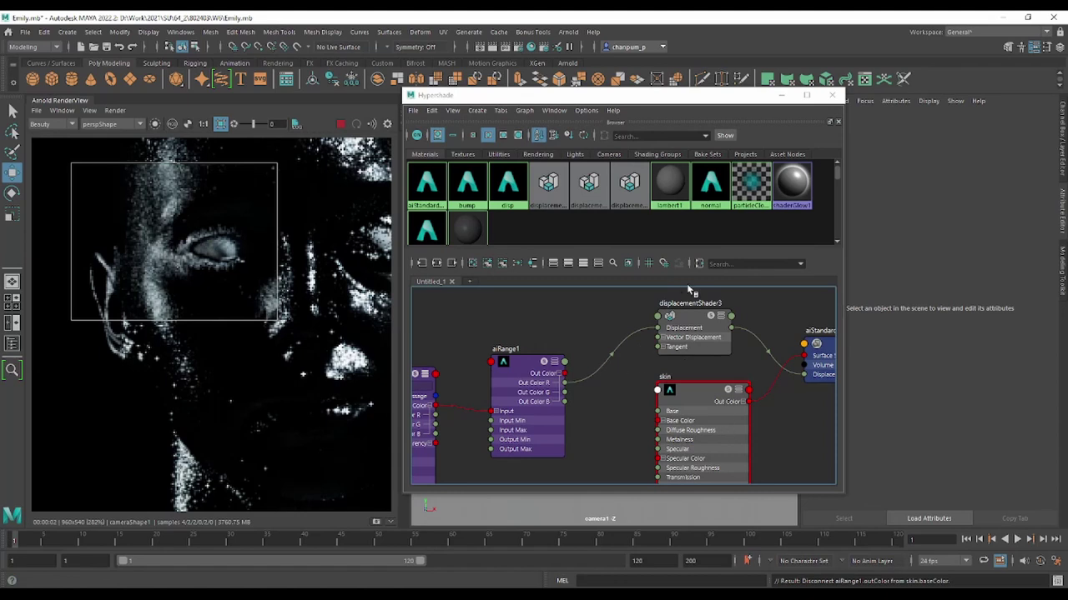
left_click(709, 316)
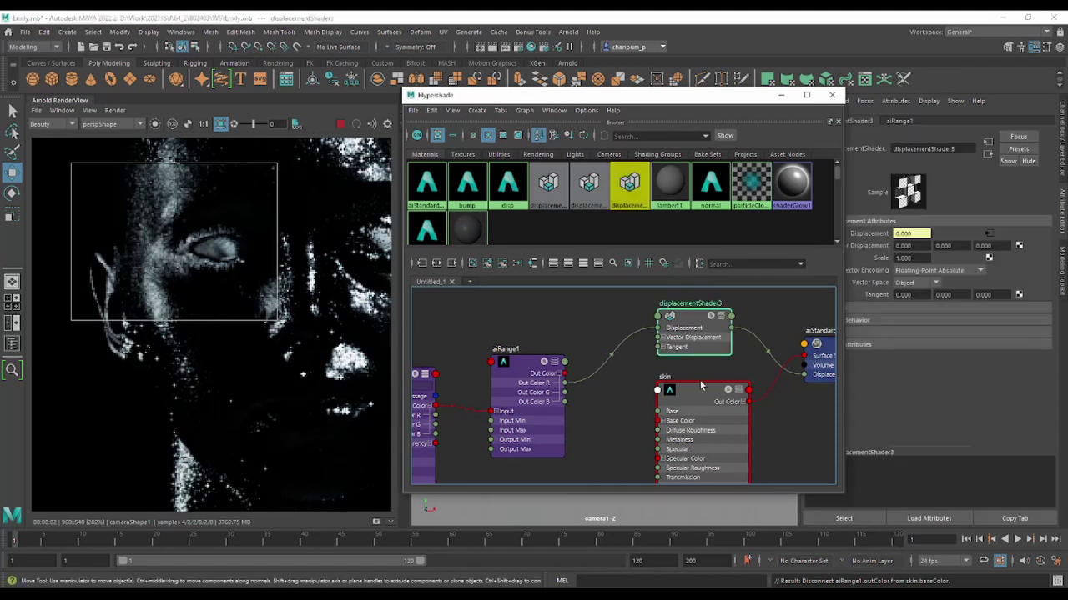
Raise the skin shader's Base Color from black to grey
left_click_drag(747, 102, 448, 125)
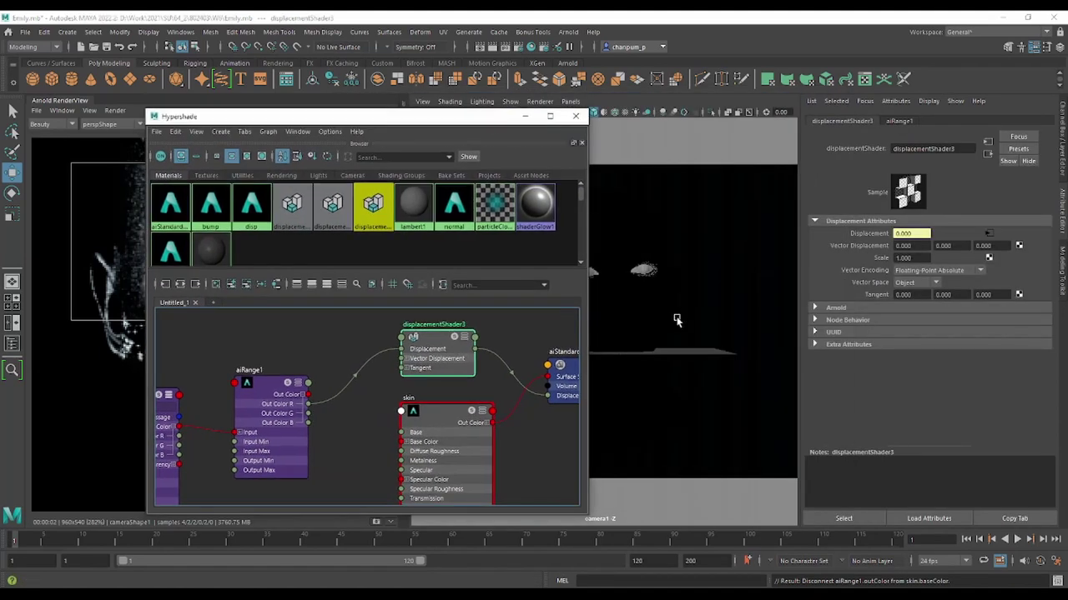
left_click(633, 310)
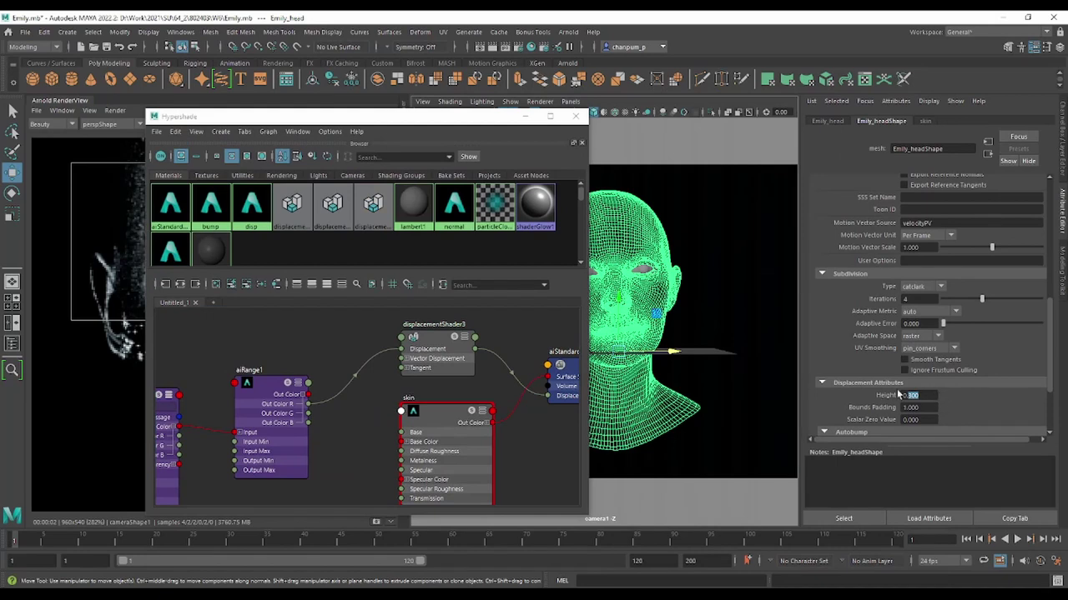
left_click_drag(341, 121, 544, 115)
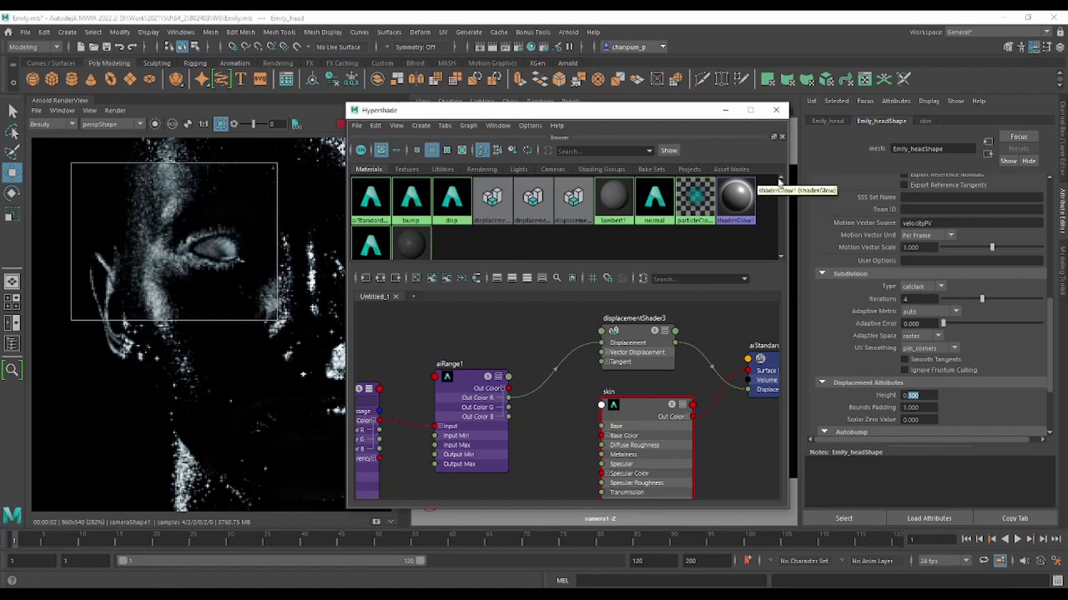
left_click(926, 121)
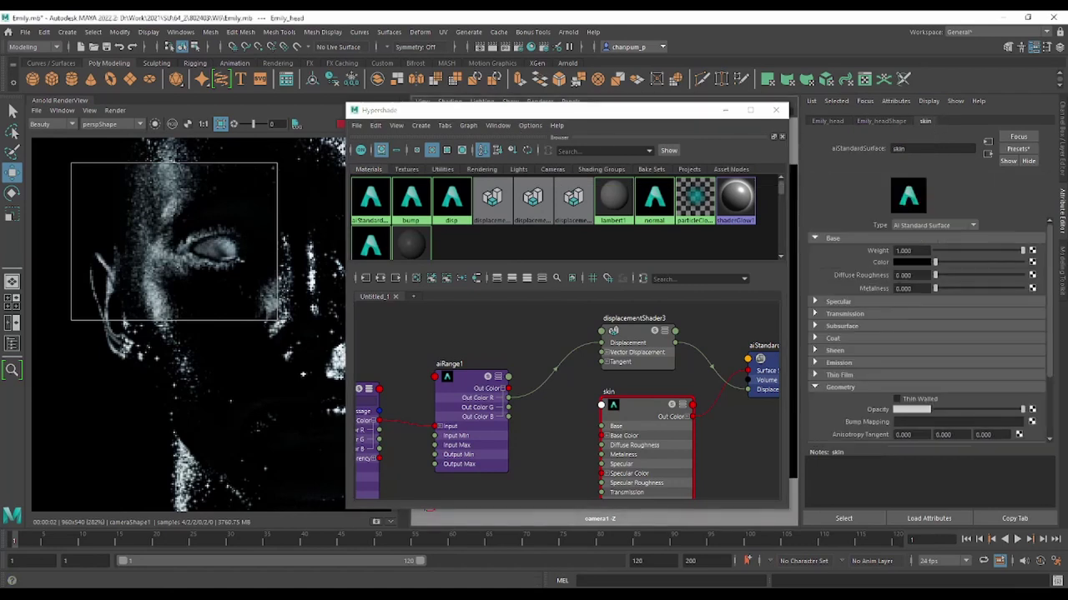
left_click_drag(936, 264, 948, 264)
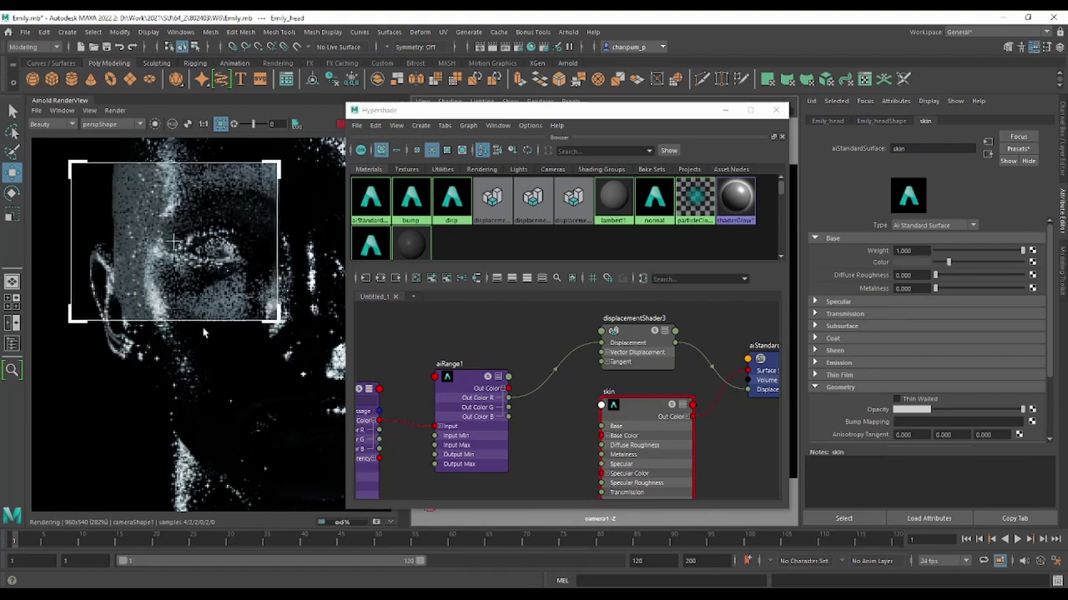
Enlarge the render region to cover the whole face
scroll(210, 331, "down", 5)
left_click_drag(159, 238, 289, 368)
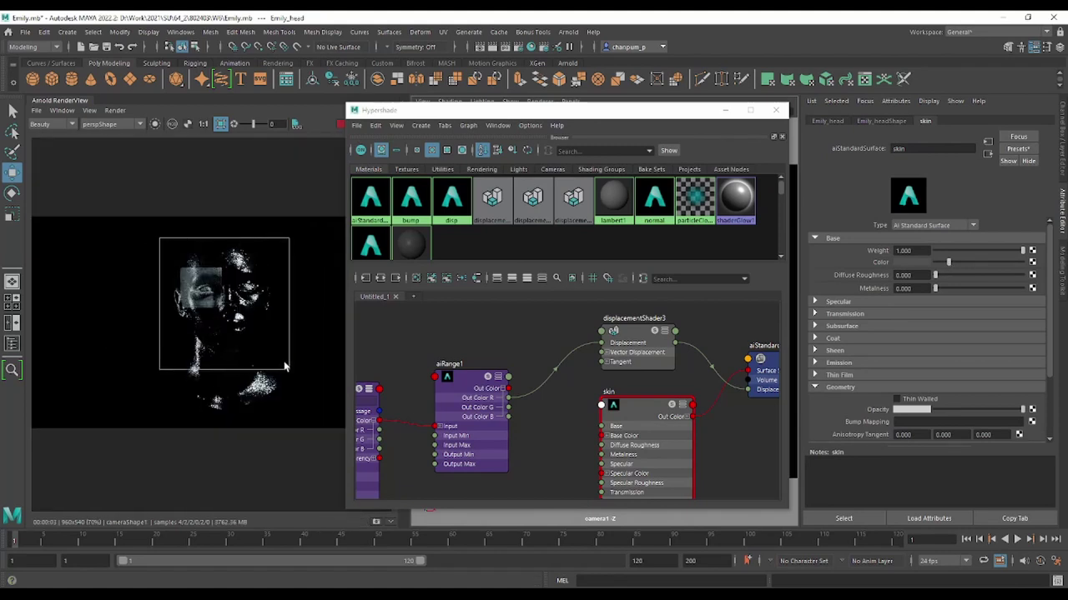
scroll(250, 325, "up", 5)
scroll(229, 310, "down", 2)
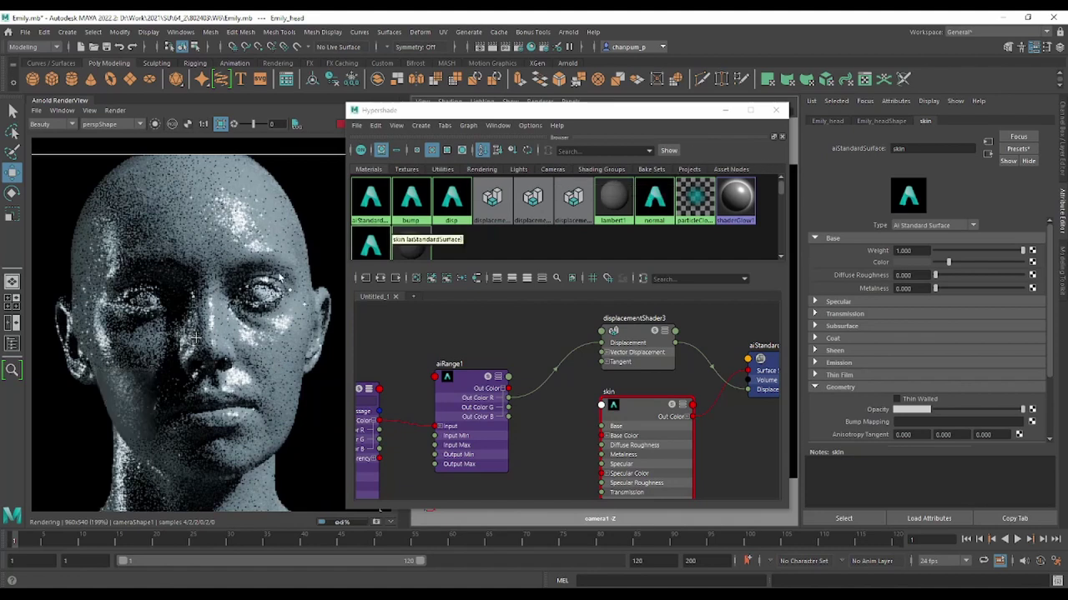
scroll(194, 338, "down", 3)
scroll(195, 338, "up", 1)
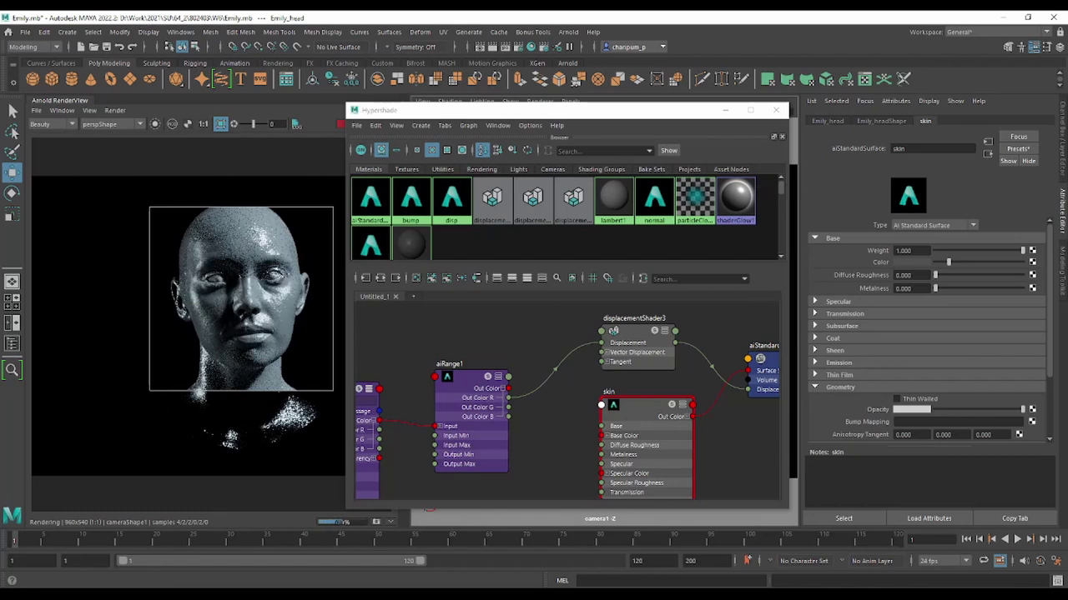
key("alt+Tab")
Browse from Displacement up to W6, into Emily\Texture_resize, then return to Maya
left_click(592, 280)
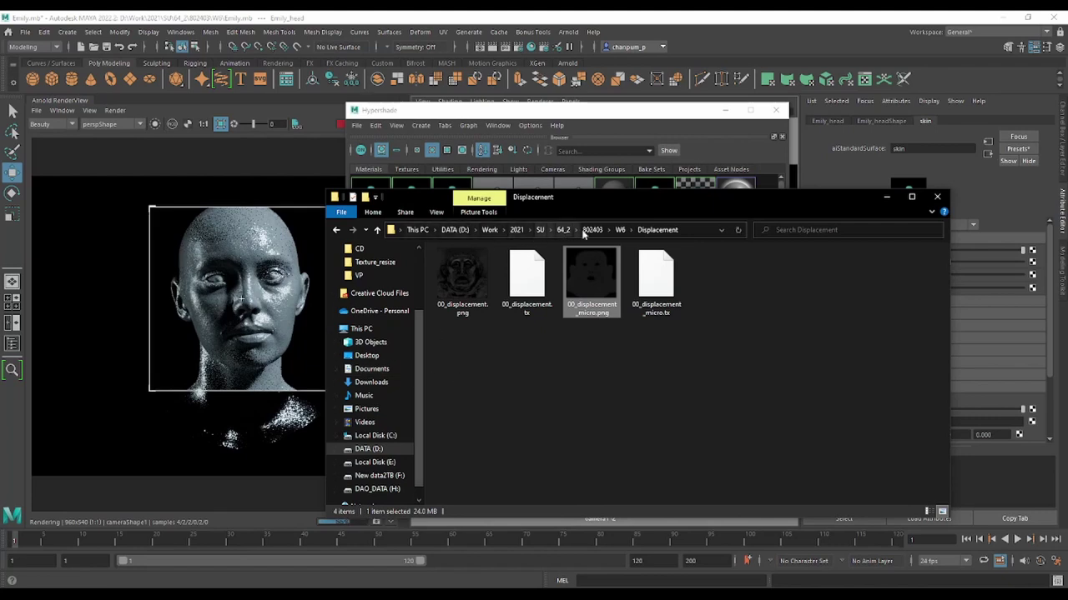
left_click(620, 230)
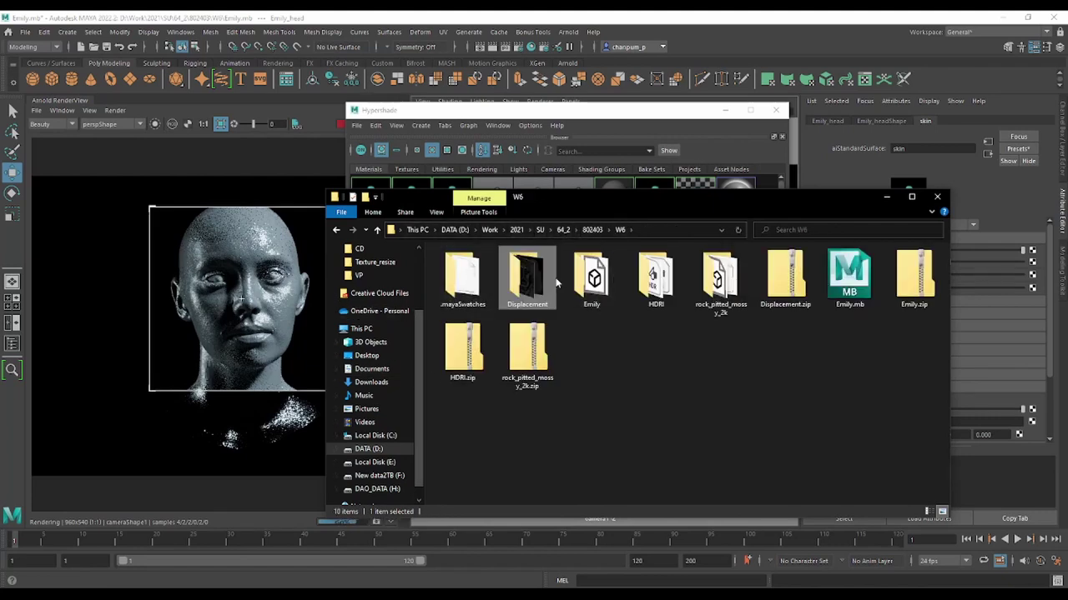
double_click(592, 278)
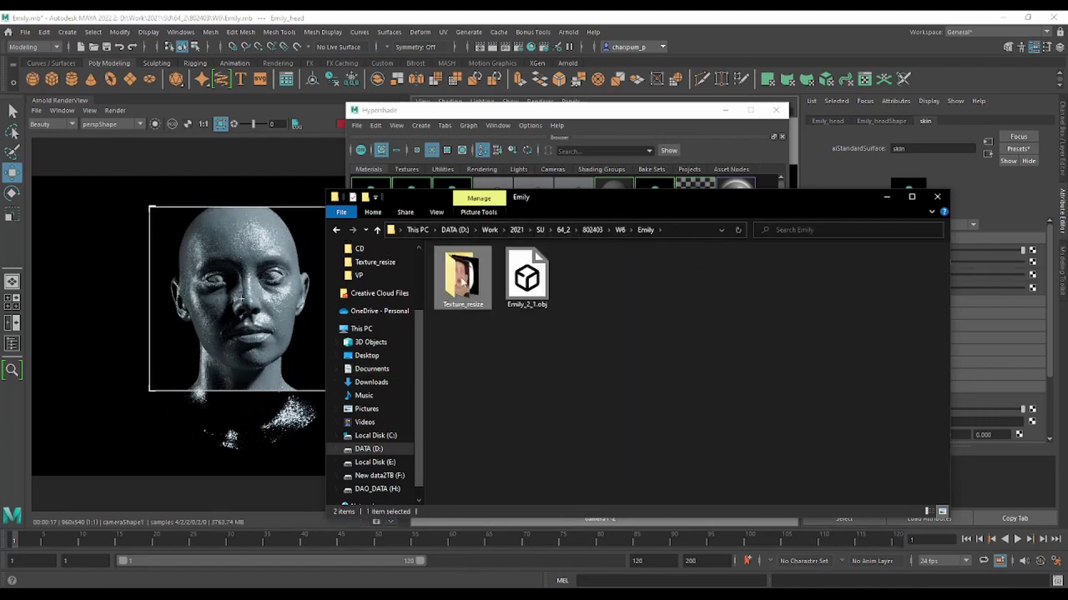
double_click(463, 283)
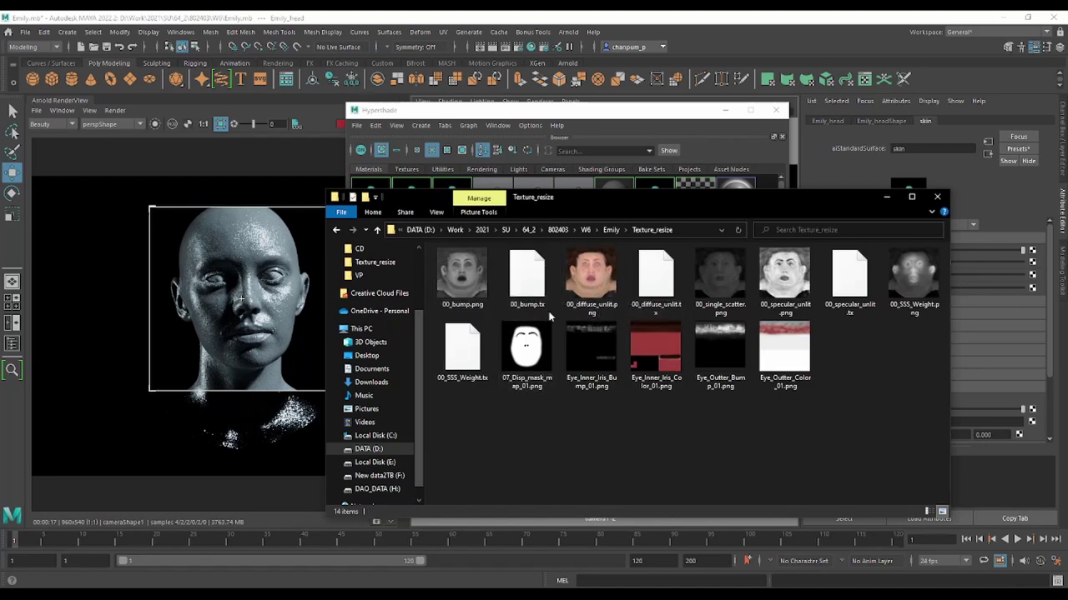
scroll(189, 327, "up", 3)
left_click(226, 320)
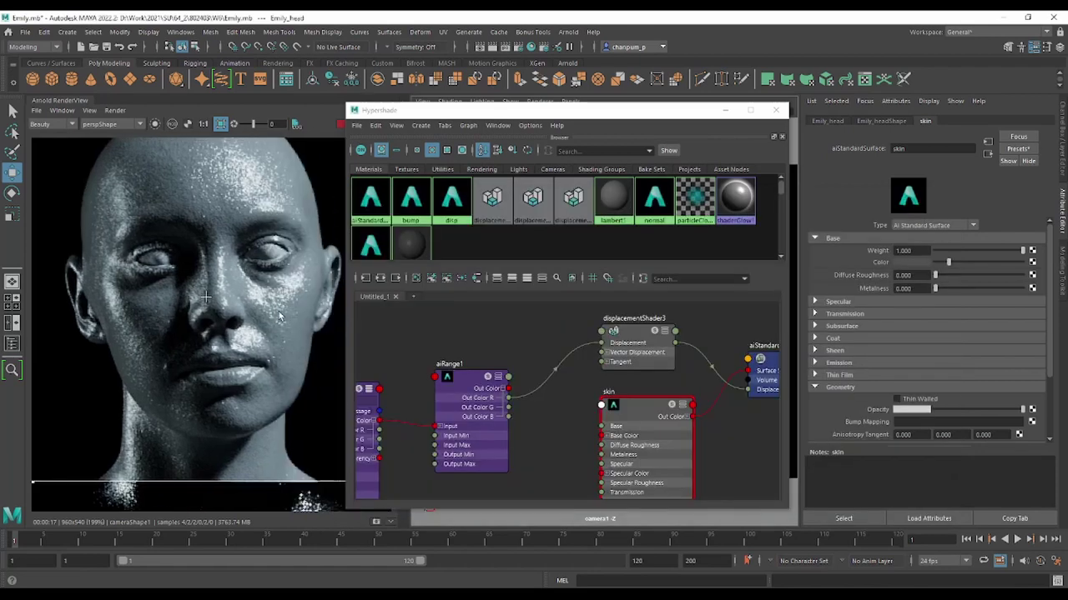
Go from aiStandardSurfaceSG to the Emily_headShape attributes
scroll(284, 320, "down", 2)
scroll(293, 325, "up", 3)
scroll(293, 325, "up", 2)
scroll(293, 326, "down", 3)
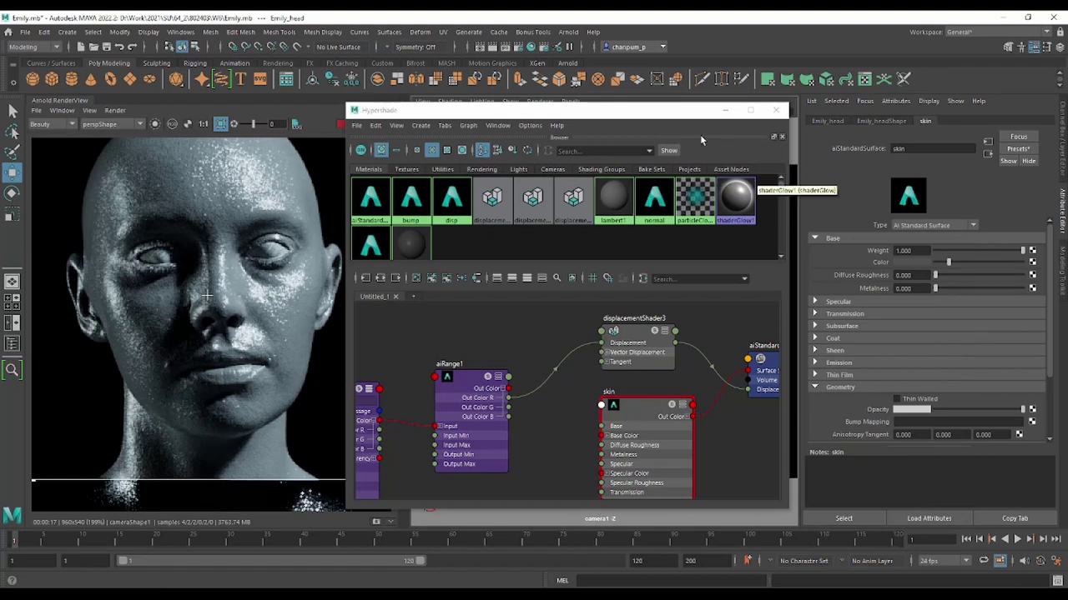
left_click_drag(676, 110, 483, 116)
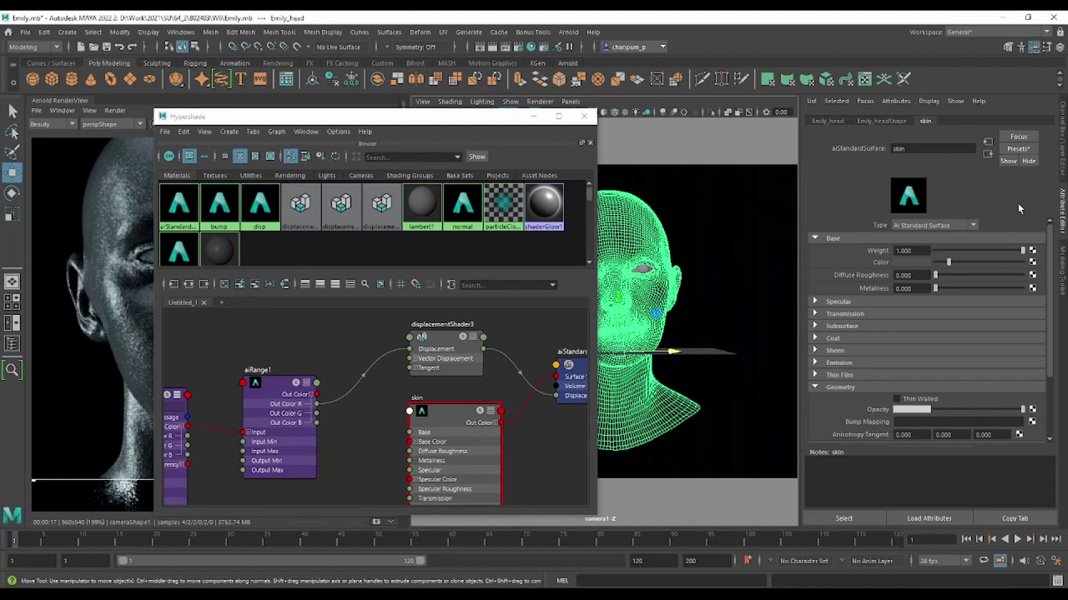
left_click(988, 154)
left_click(987, 159)
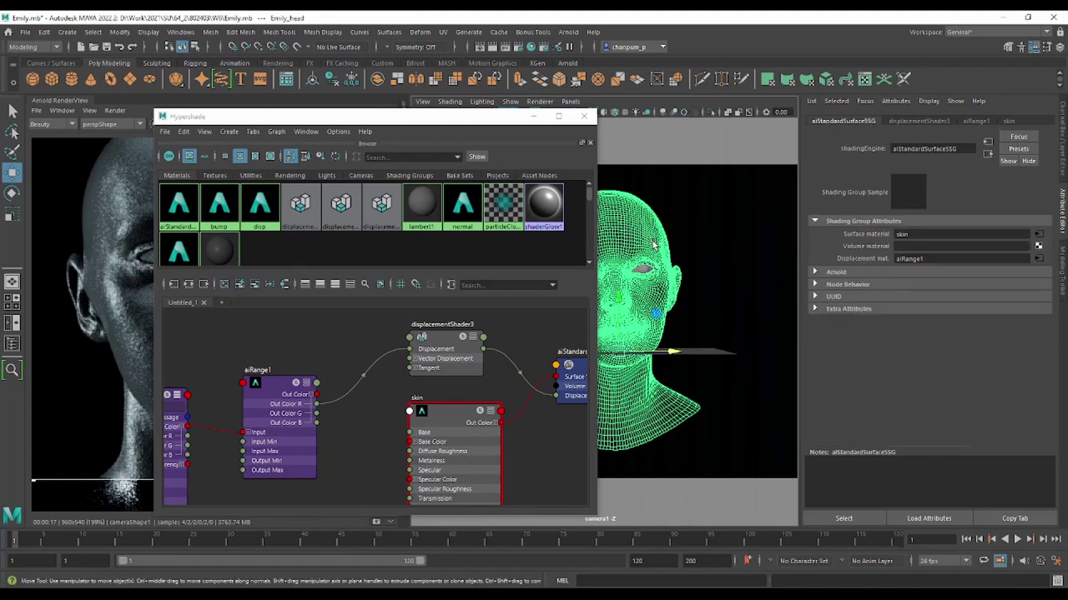
Set the head mesh's displacement Height to 0.250
left_click(917, 395)
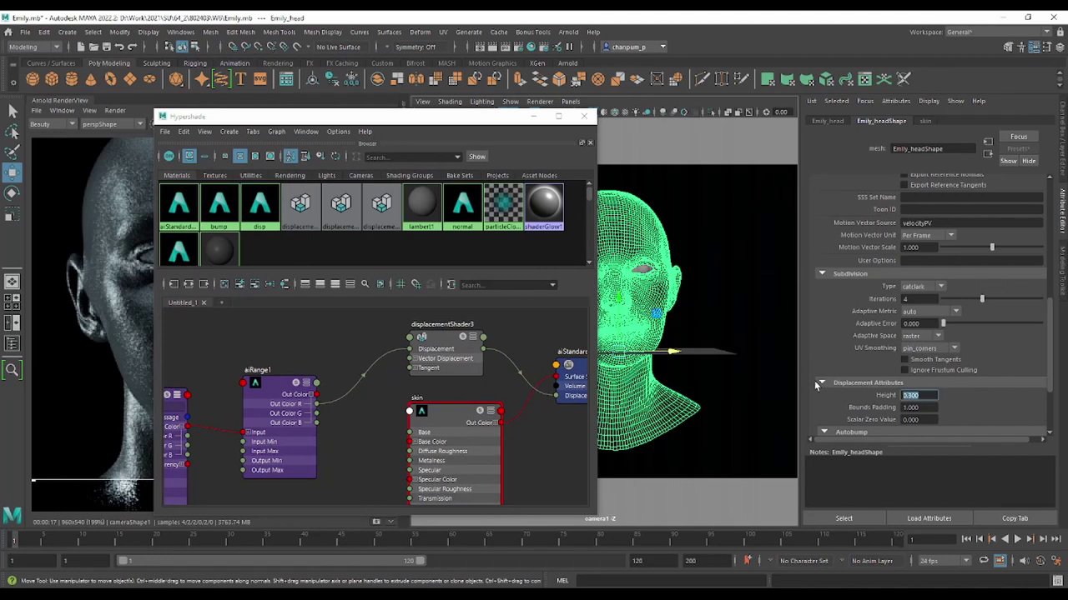
type("5")
key("Return")
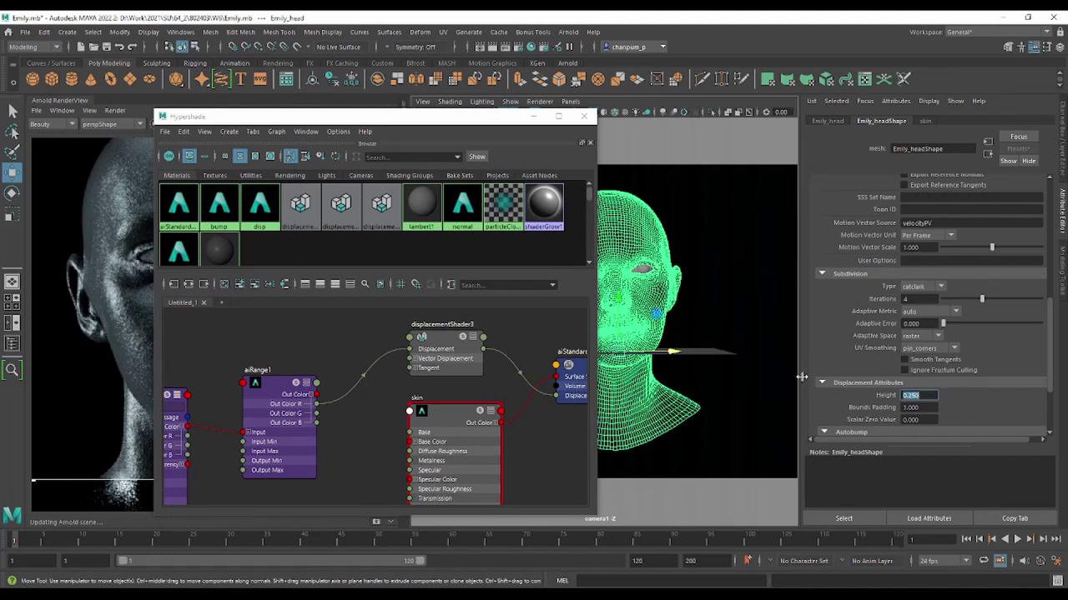
mouse_move(451, 124)
left_mouse_down()
mouse_move(609, 109)
mouse_move(668, 75)
left_mouse_up()
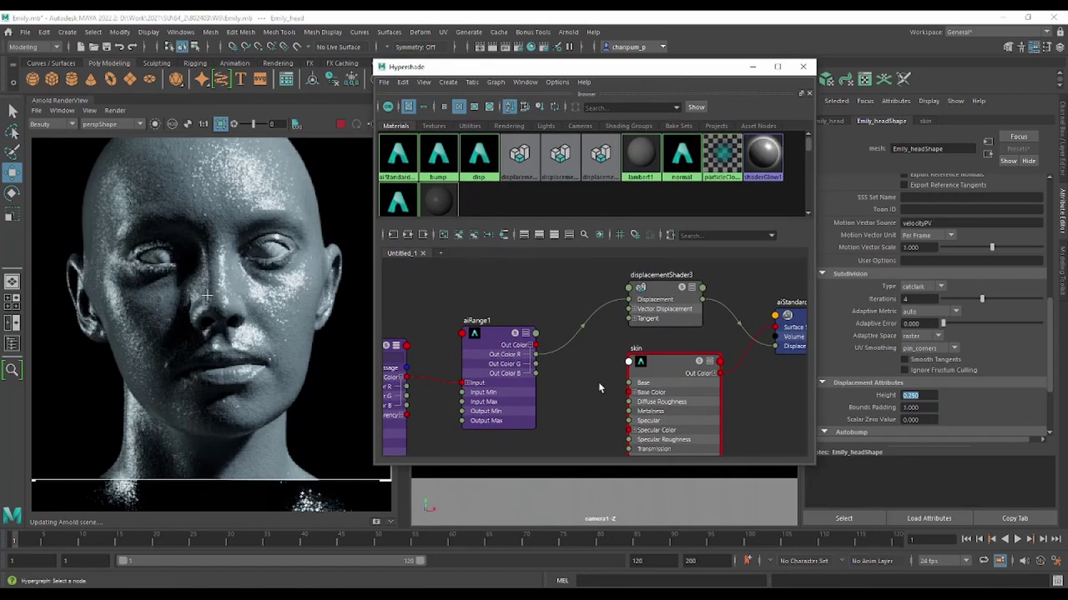
scroll(618, 359, "up", 3)
scroll(560, 349, "down", 1)
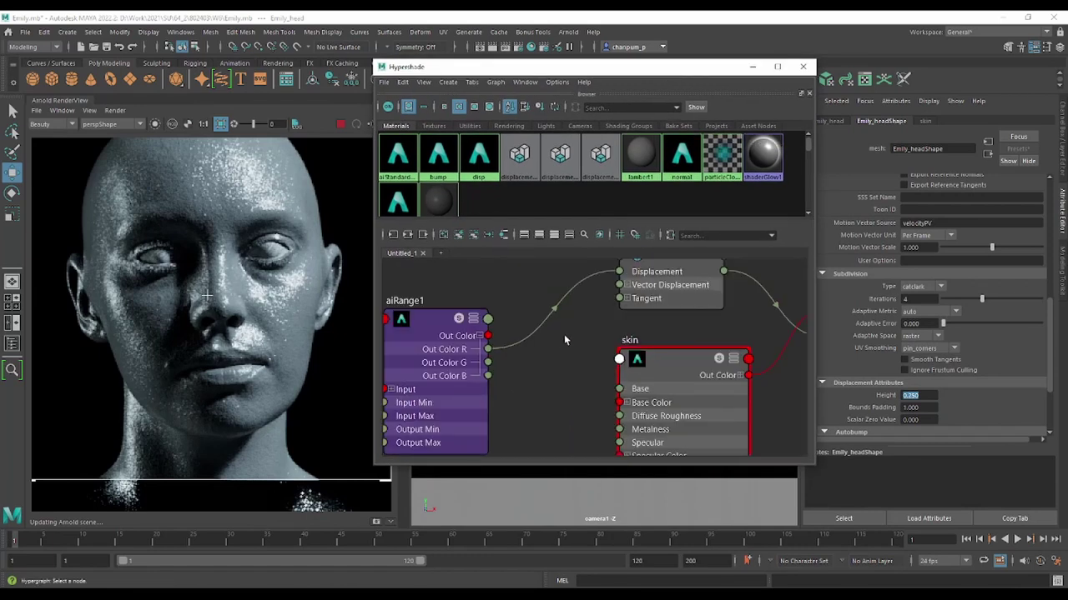
Create a new aiImage node in the Hypershade graph
scroll(592, 374, "down", 2)
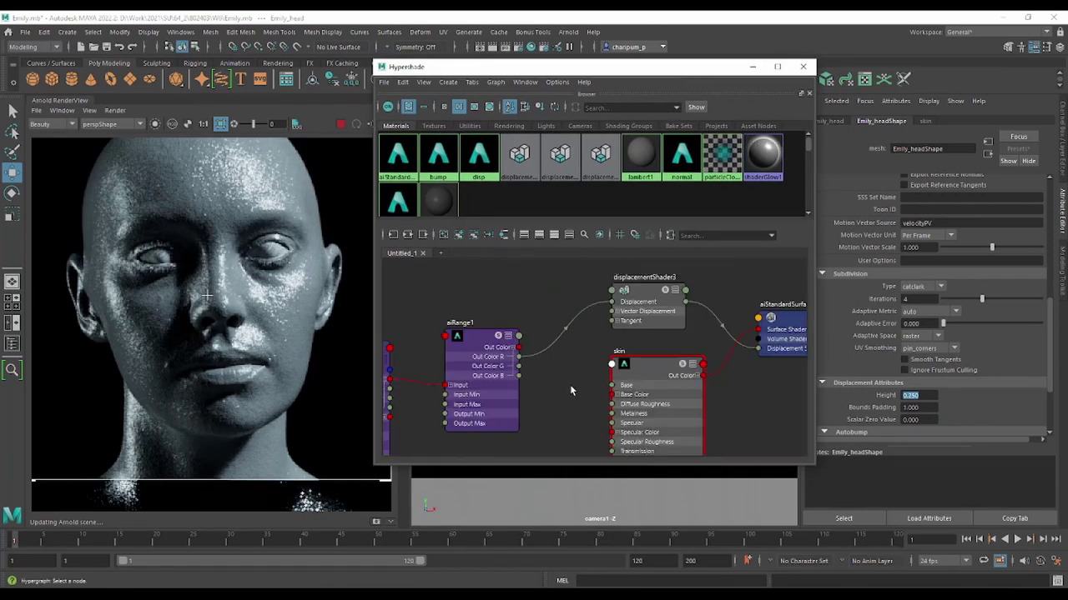
middle_click_drag(570, 384, 586, 359)
scroll(542, 383, "up", 1)
left_click(501, 404)
key("Tab")
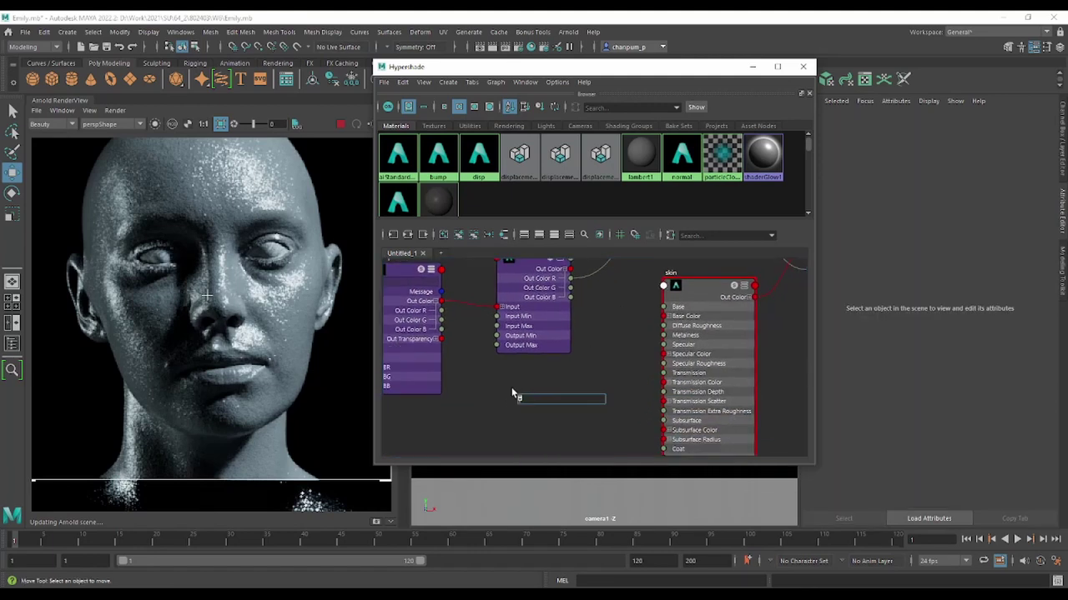
type("ais")
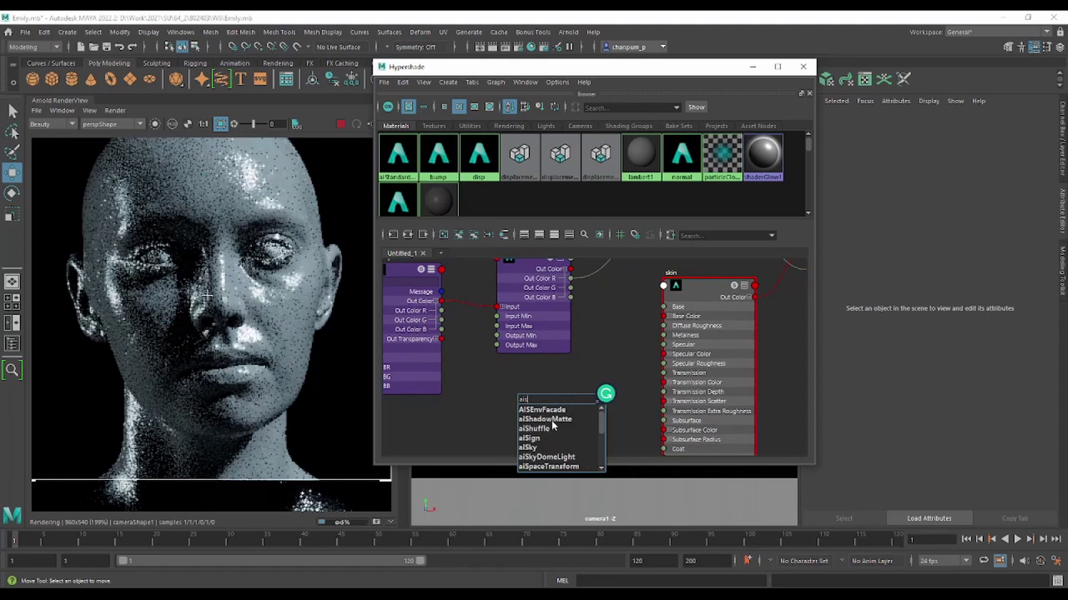
type("k")
key("BackSpace")
key("BackSpace")
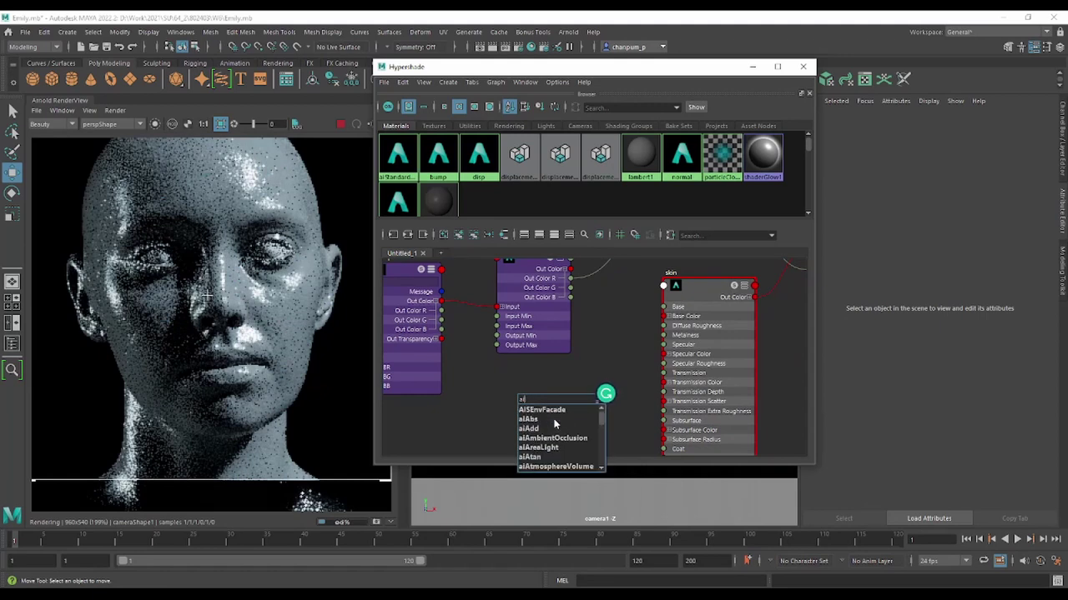
type("ima")
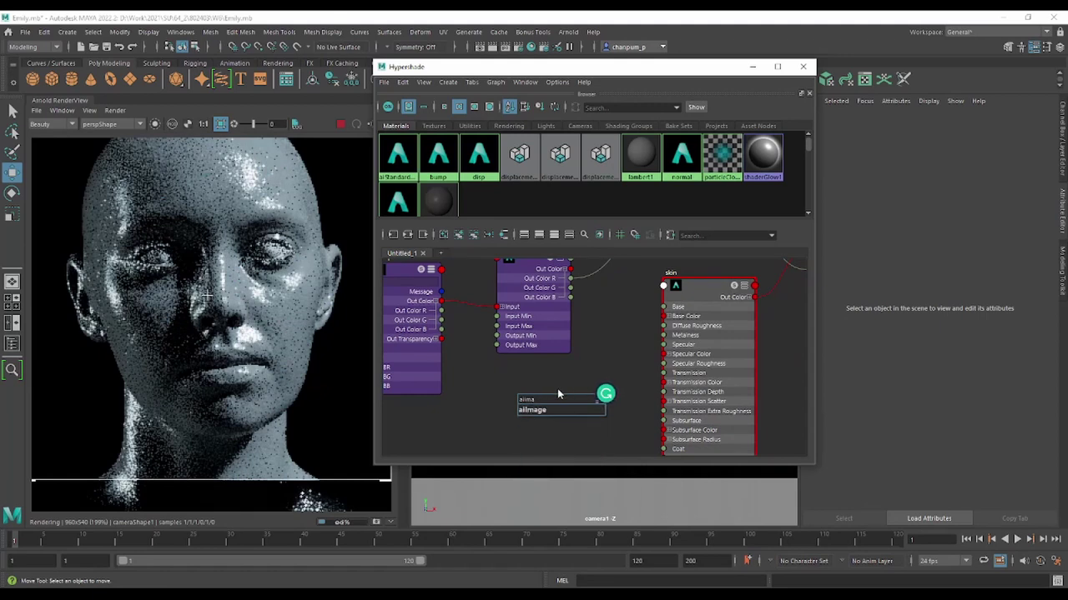
key("Return")
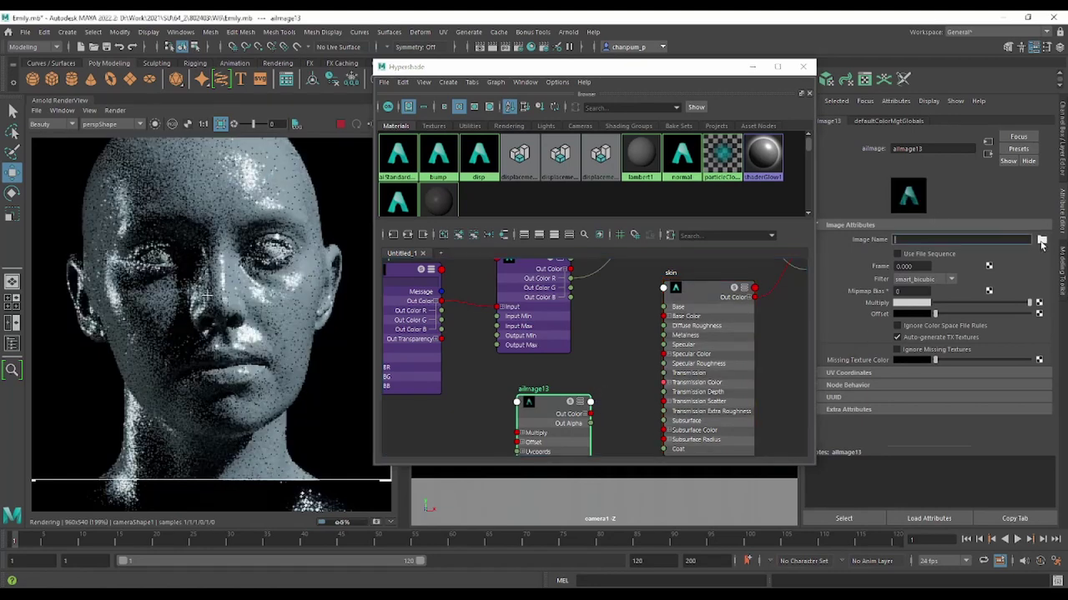
Load Emily\Texture_resize\00_diffuse_unlit.tx into the aiImage node
left_click(1042, 241)
left_click(787, 140)
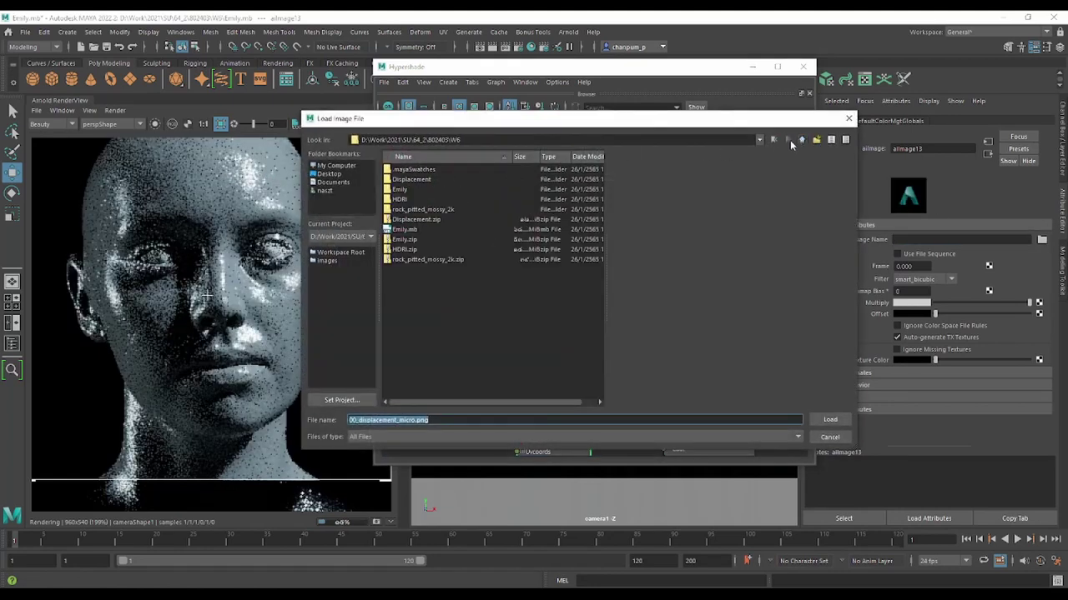
double_click(408, 190)
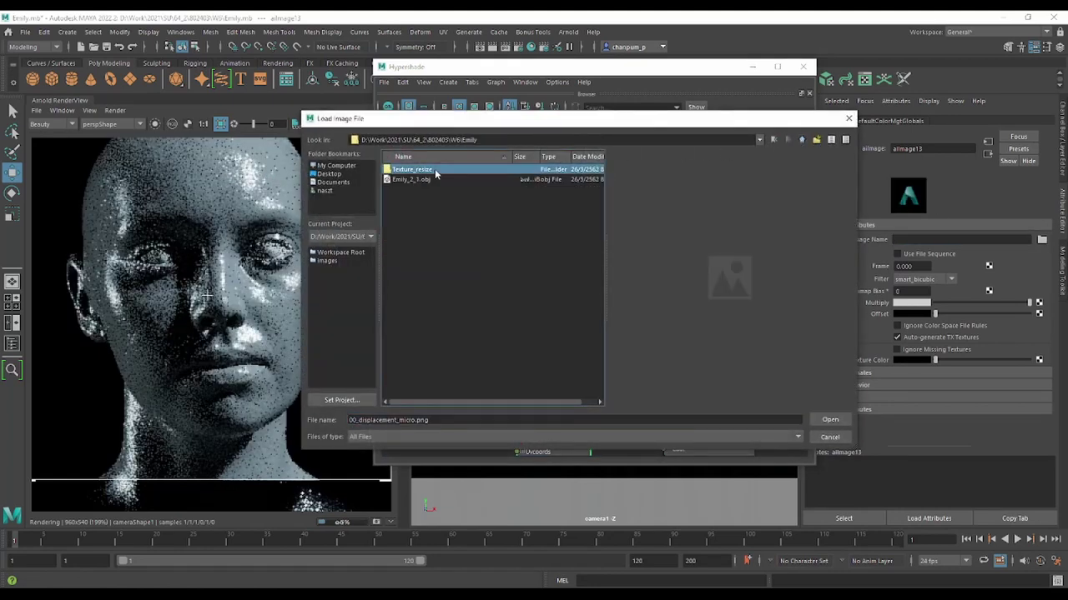
double_click(434, 168)
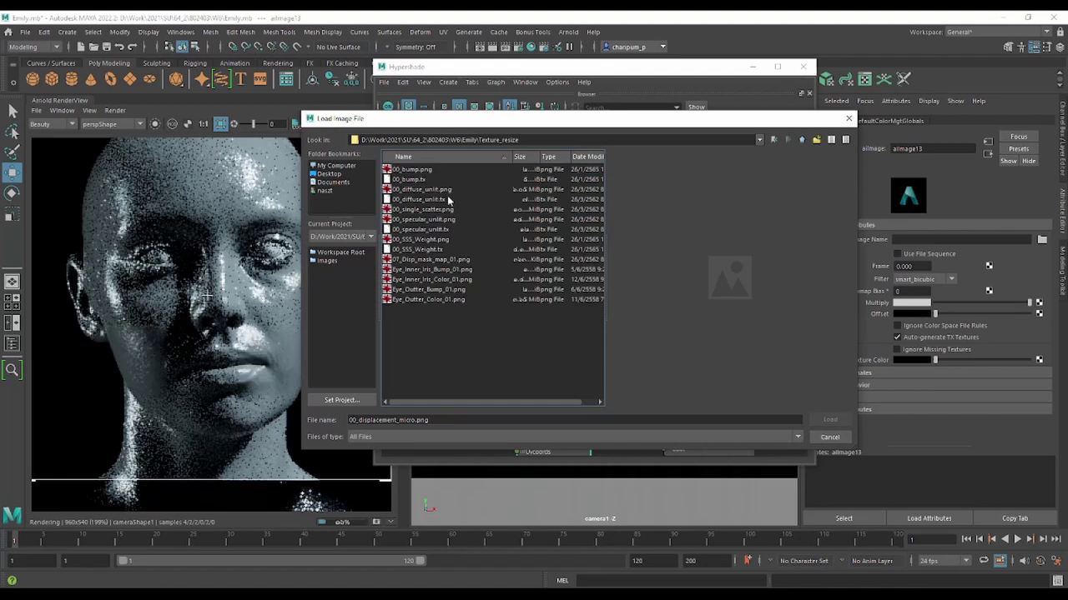
left_click(450, 199)
left_click(829, 420)
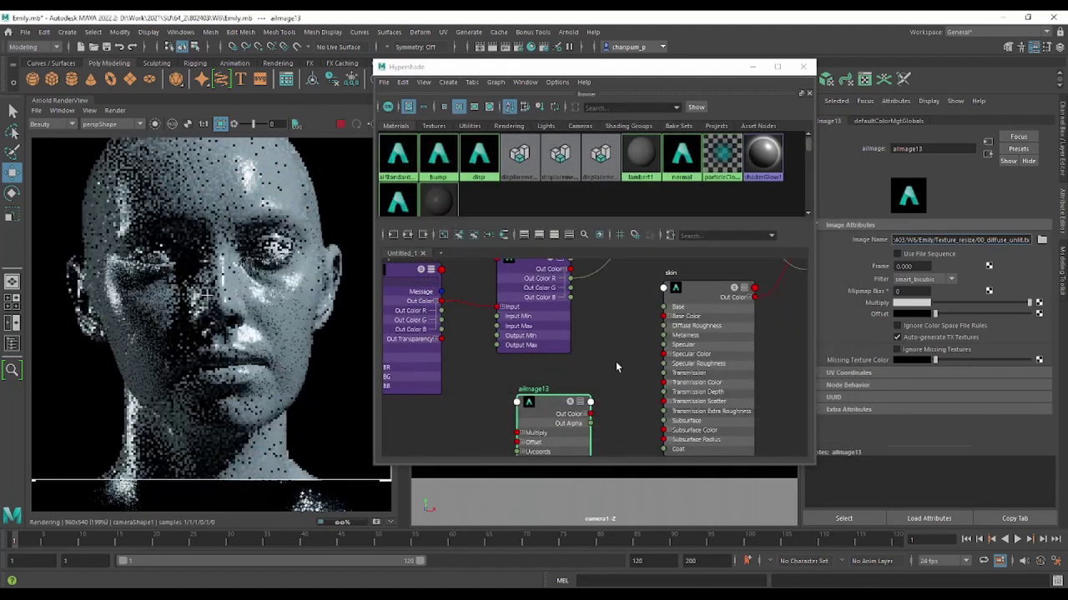
Connect the image's Out Color to the skin shader's Base Color
middle_click_drag(602, 422, 564, 427, "alt")
left_click_drag(551, 419, 624, 321)
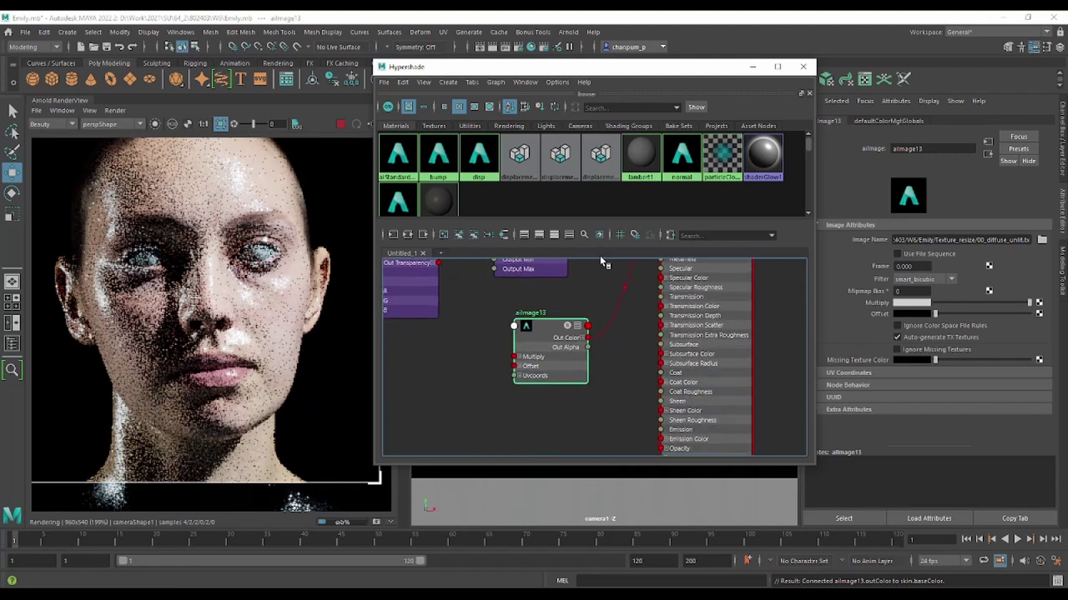
key("alt+Tab")
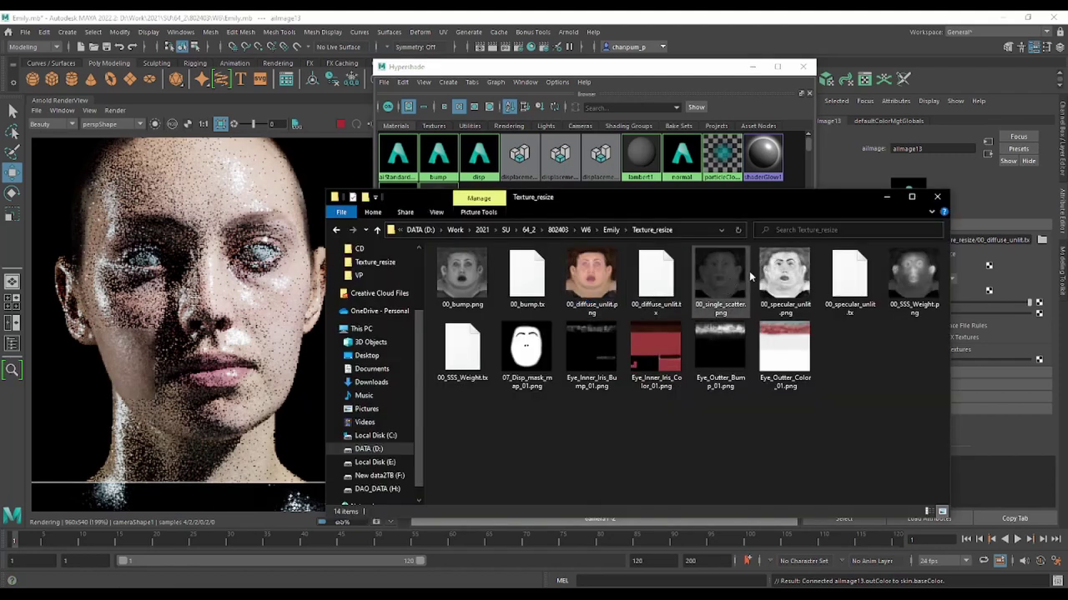
double_click(788, 276)
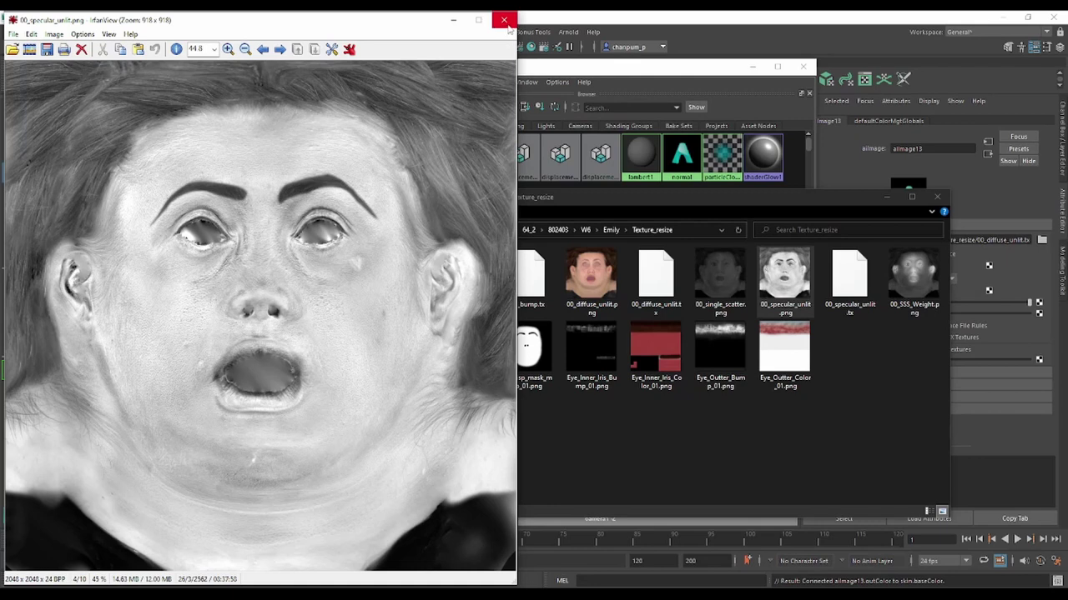
Close the specular map preview, minimize the file browser and tidy the node graph
left_click(504, 20)
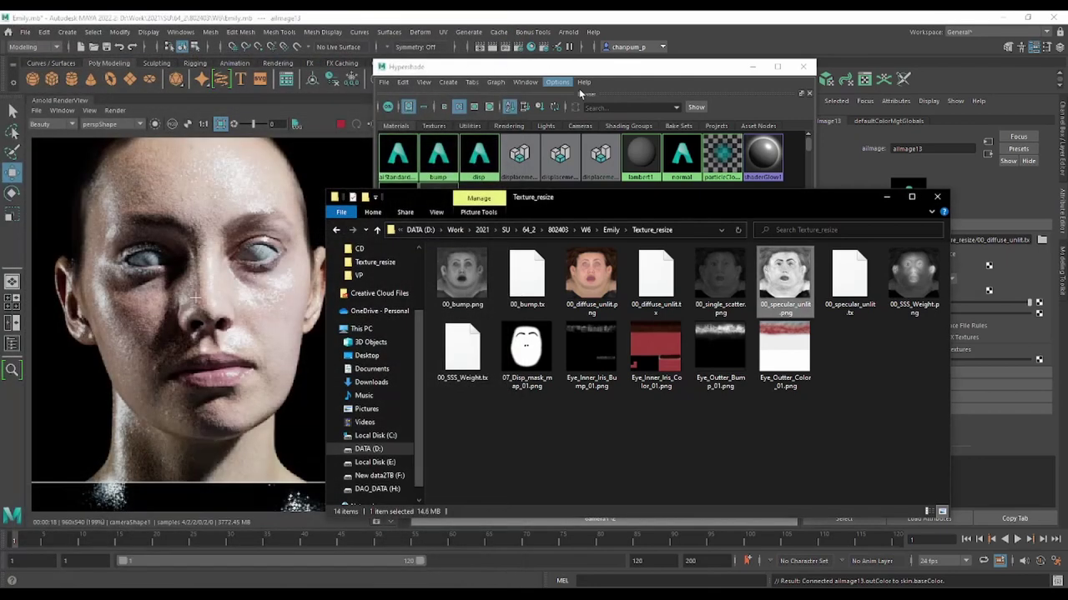
mouse_move(839, 201)
left_mouse_down()
mouse_move(487, 202)
mouse_move(863, 252)
left_mouse_up()
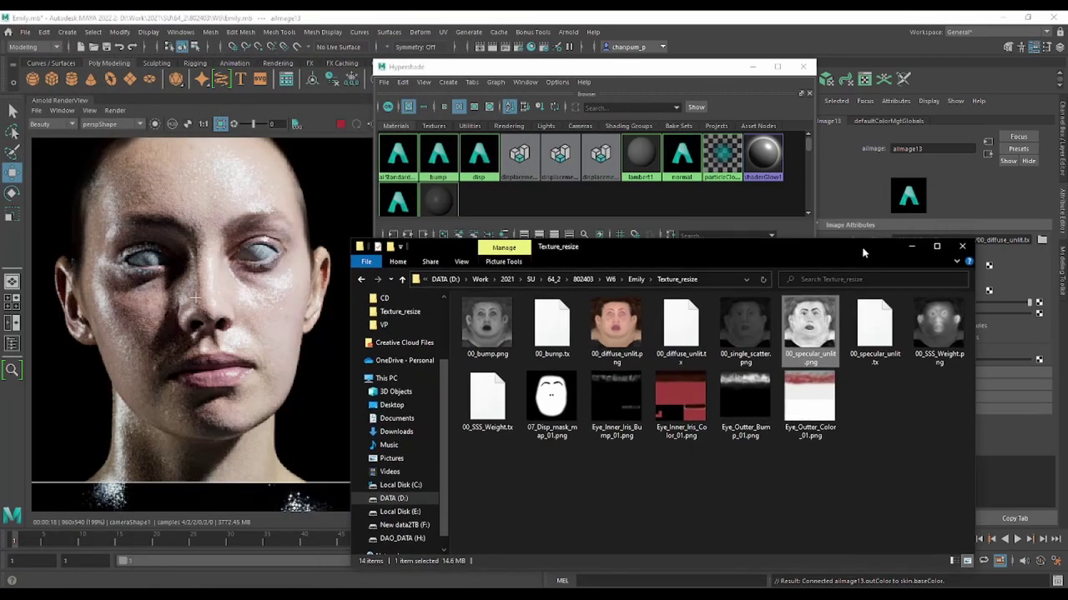
left_click(910, 249)
scroll(609, 392, "down", 3)
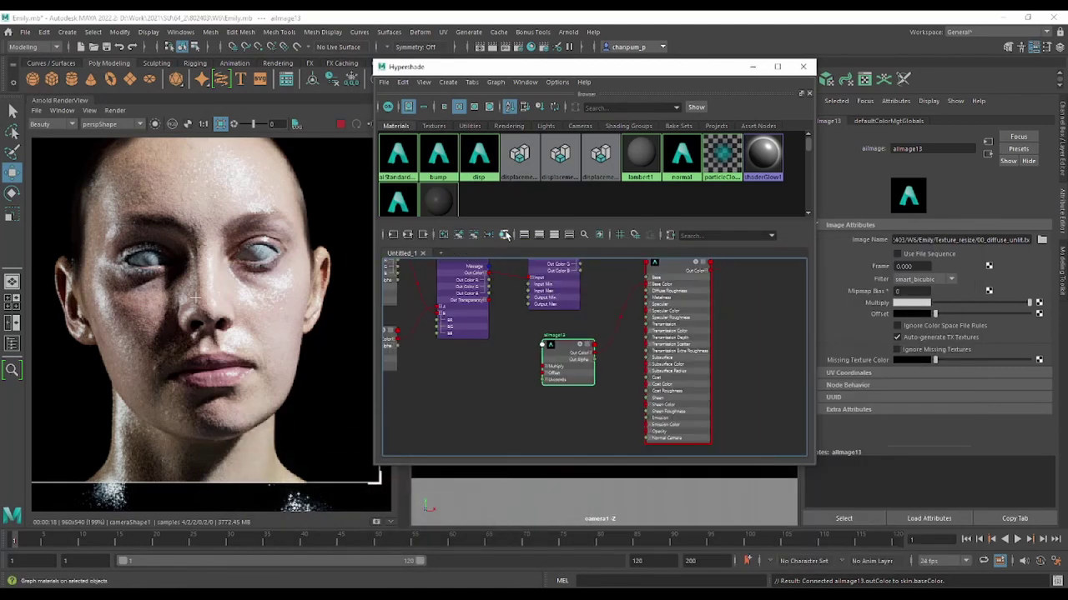
left_click(495, 240)
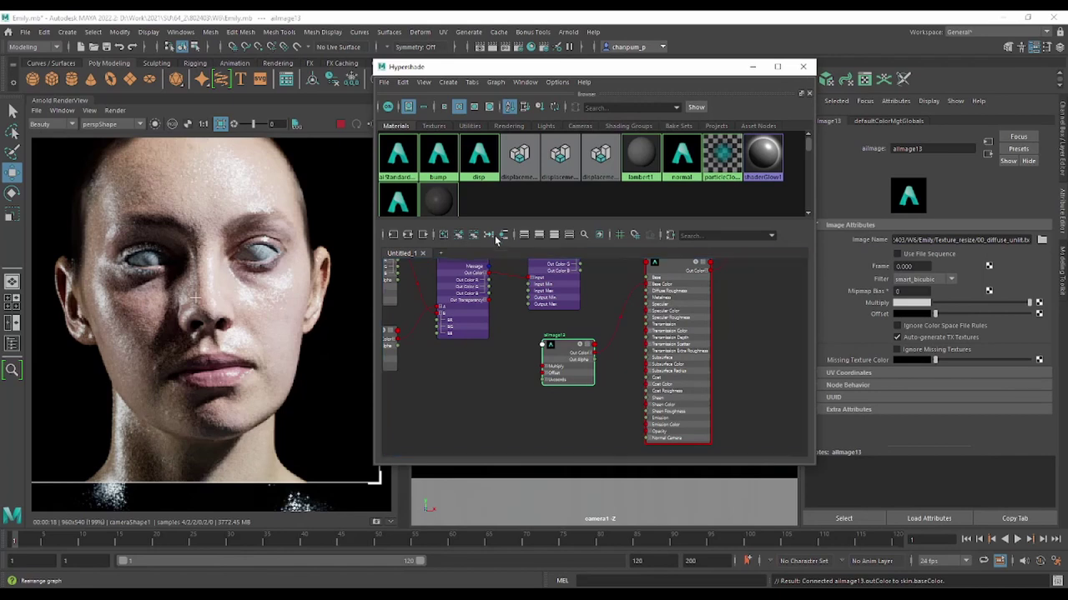
left_click(572, 406)
scroll(576, 404, "up", 5)
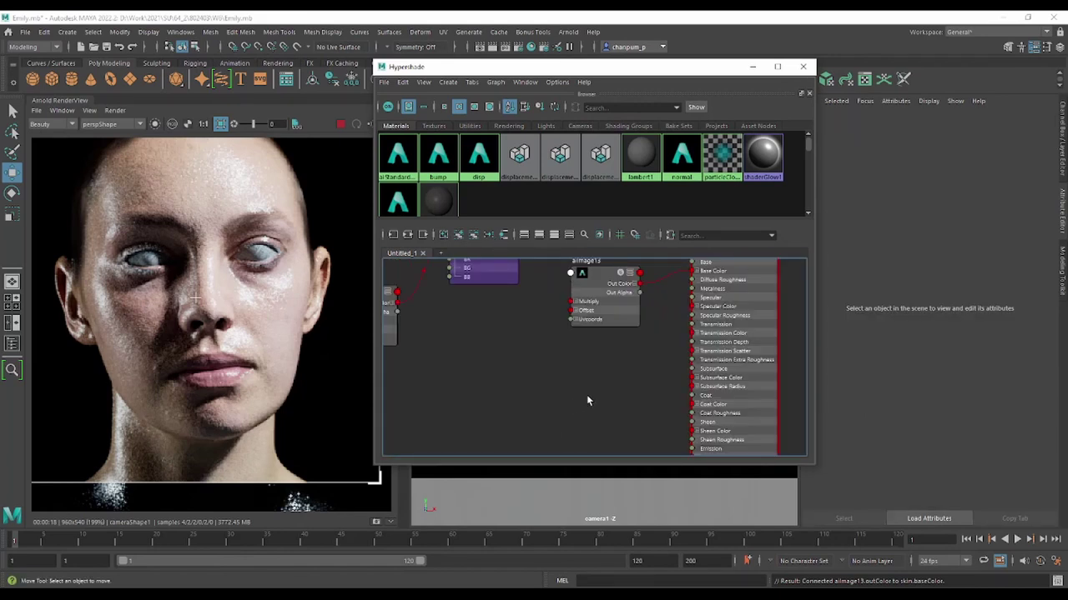
Create an aiImage node below aiImage13 loading 00_specular_unlit.png
key("Tab")
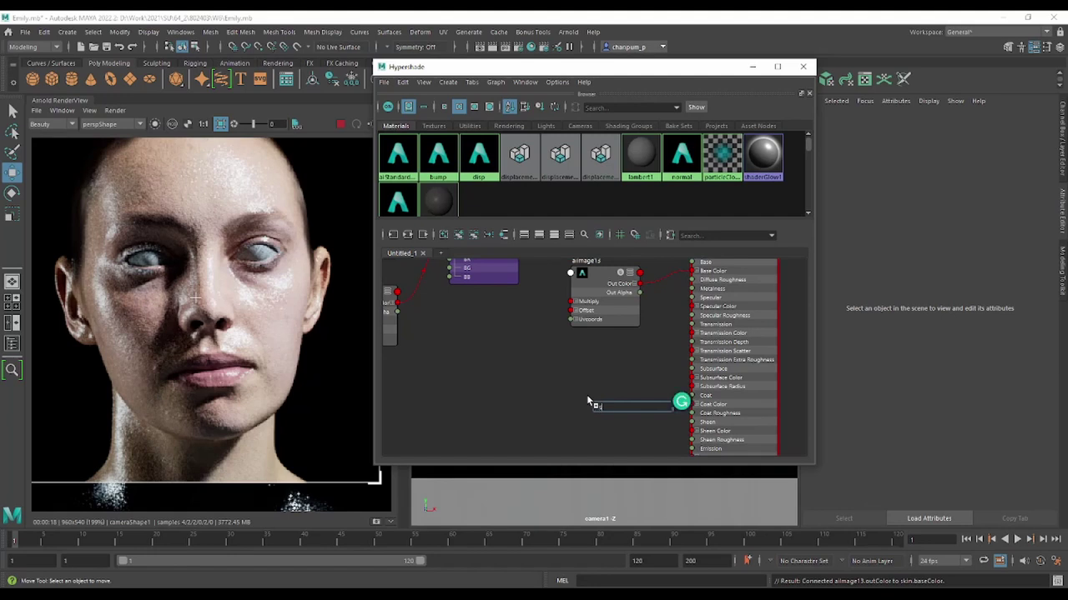
type("ai")
type("I")
type("ma")
left_click(637, 426)
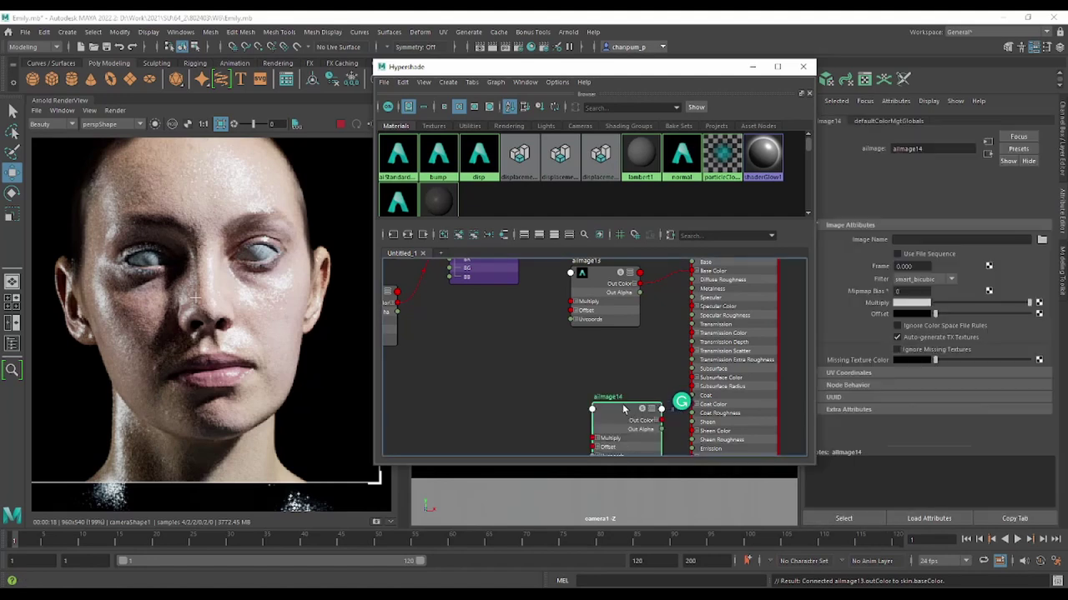
left_click_drag(608, 425, 576, 365)
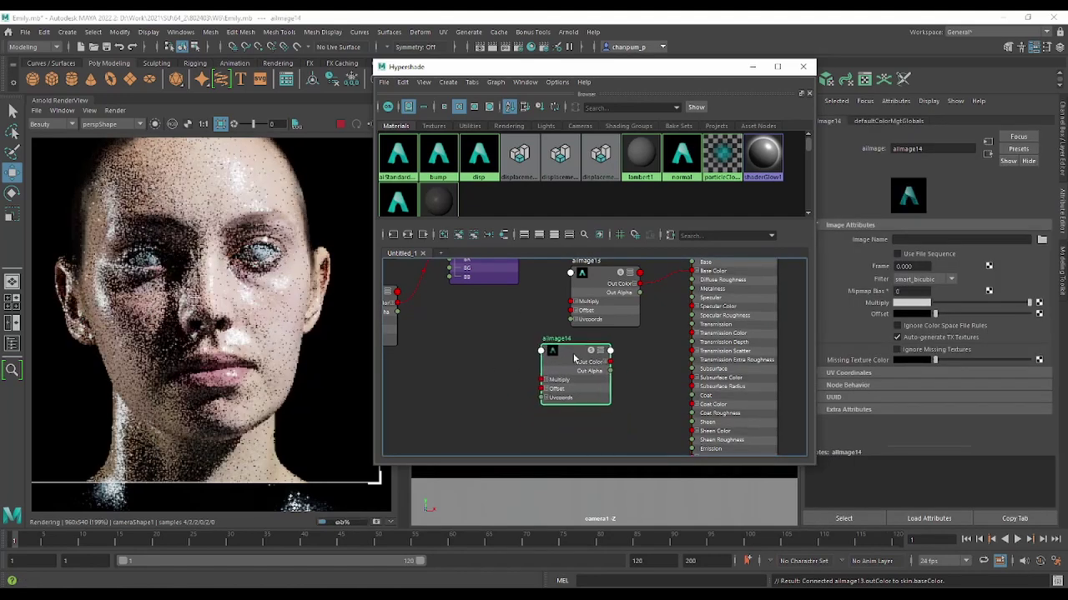
left_click(1041, 240)
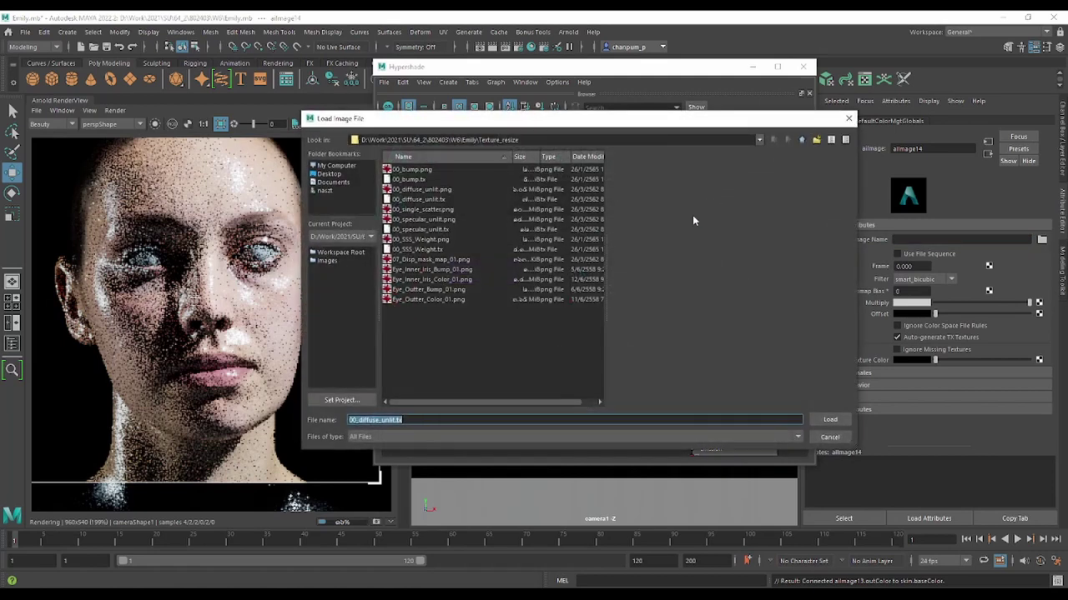
left_click(442, 221)
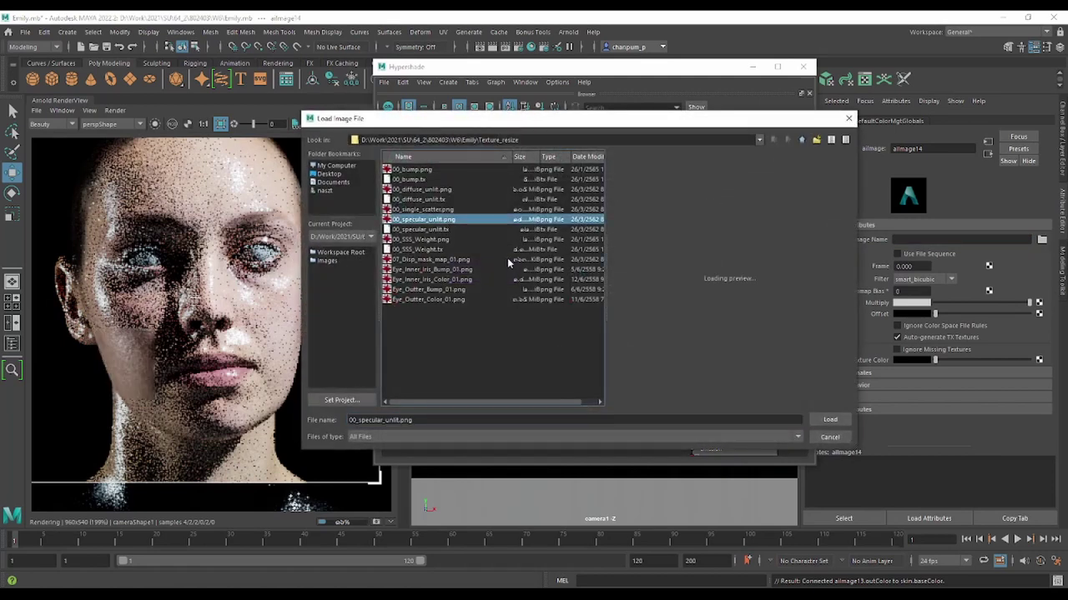
left_click(829, 419)
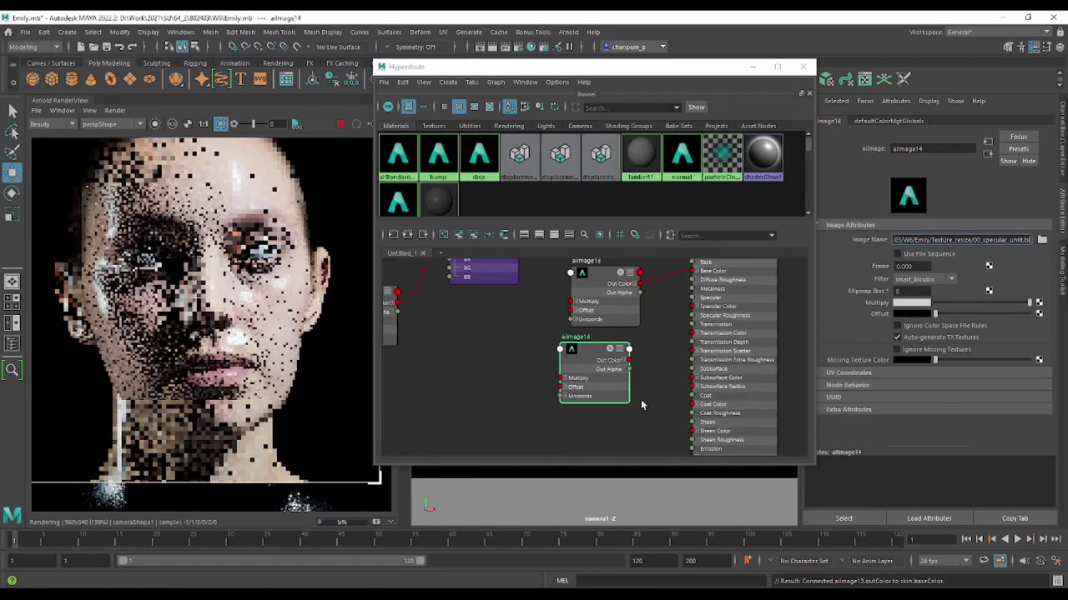
Connect aiImage14's Out Color R to the skin's Specular Roughness
middle_click_drag(653, 331, 620, 354, "alt")
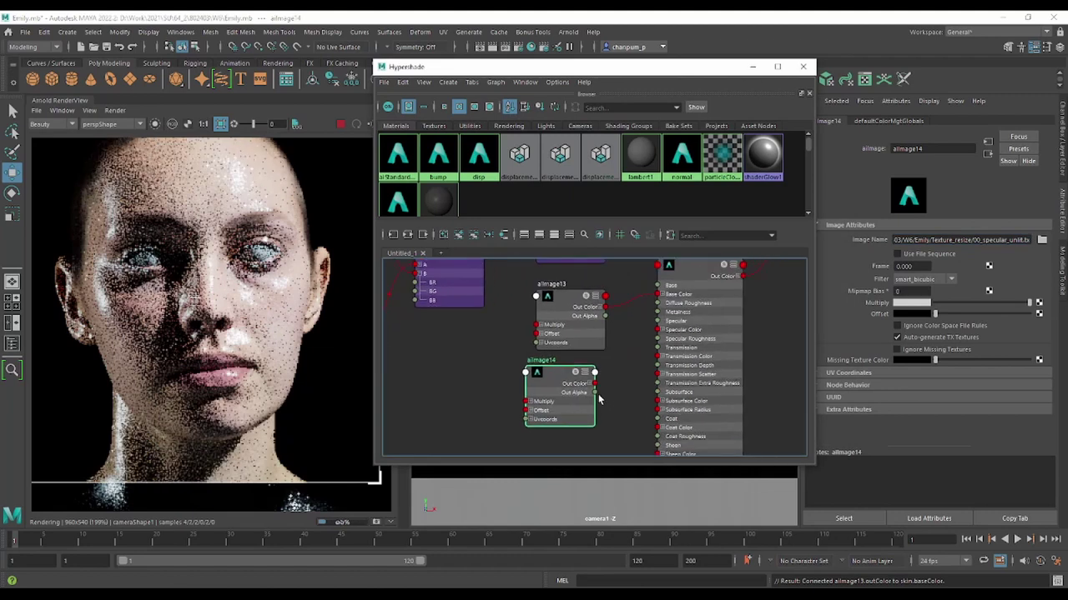
scroll(592, 389, "up", 4)
mouse_move(522, 350)
middle_mouse_down("alt")
mouse_move(496, 412)
mouse_move(539, 353)
middle_mouse_up("alt")
left_click(476, 366)
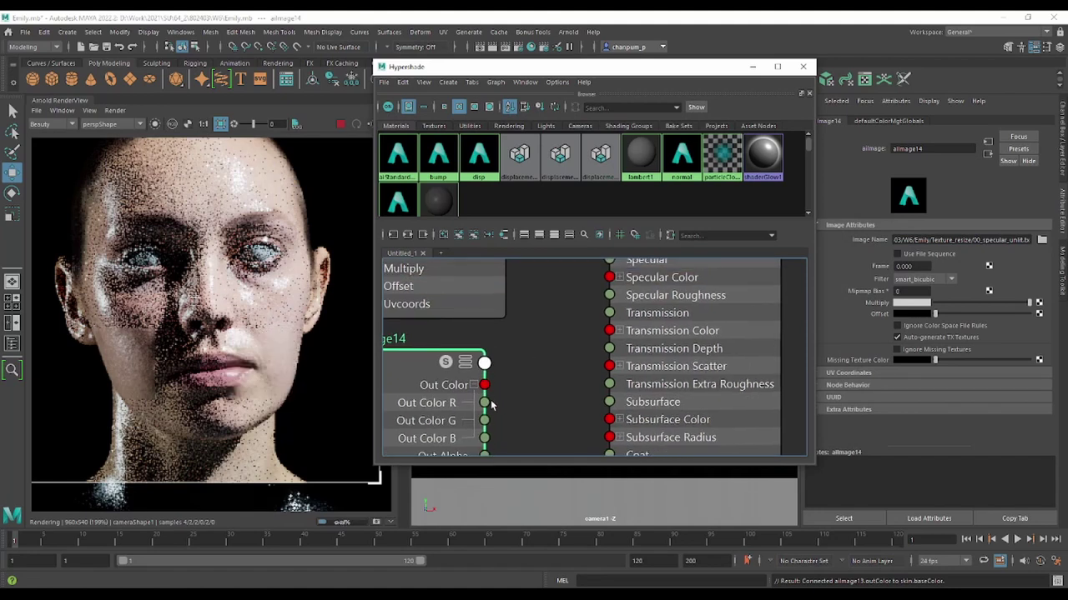
mouse_move(485, 403)
left_mouse_down()
mouse_move(546, 365)
mouse_move(611, 296)
left_mouse_up()
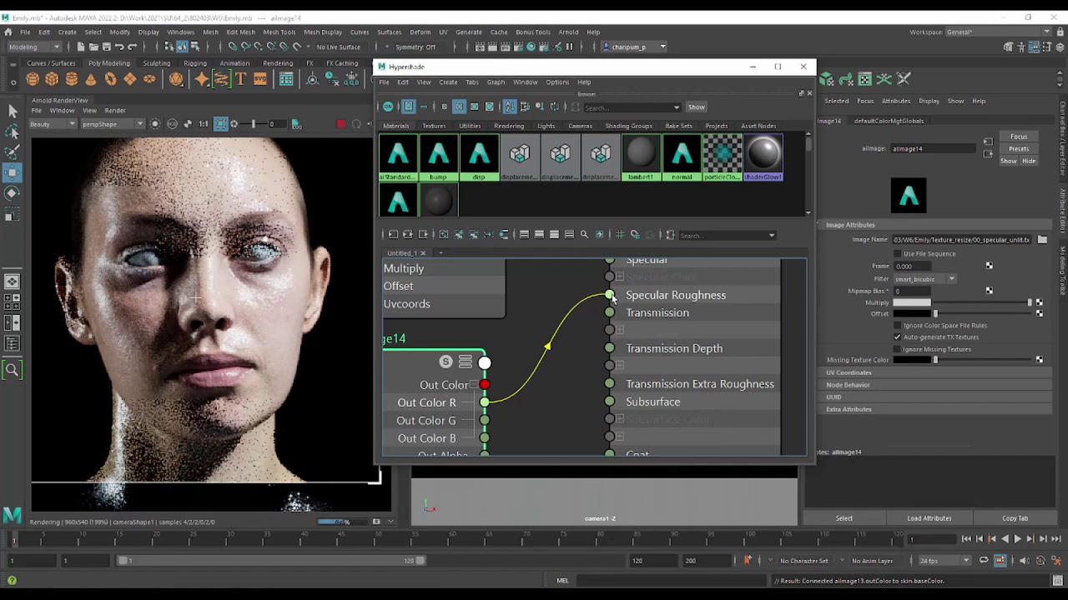
left_click(611, 296)
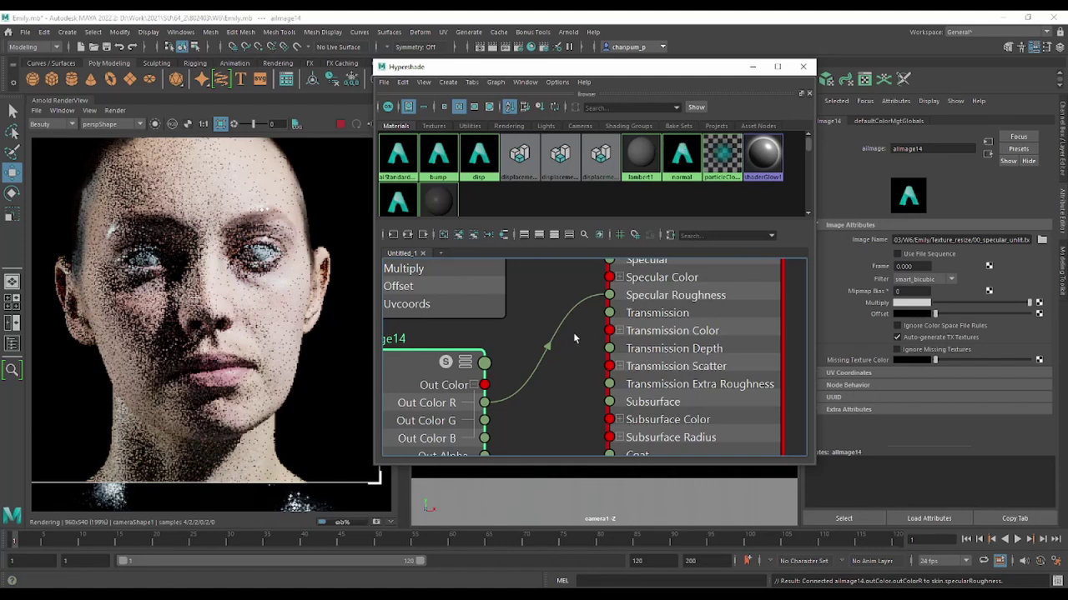
mouse_move(573, 332)
middle_mouse_down()
mouse_move(715, 263)
mouse_move(483, 372)
mouse_move(551, 311)
mouse_move(390, 311)
middle_mouse_up()
Create an aiRange2 node and feed aiImage14's Out Color into its Input
left_click(521, 304)
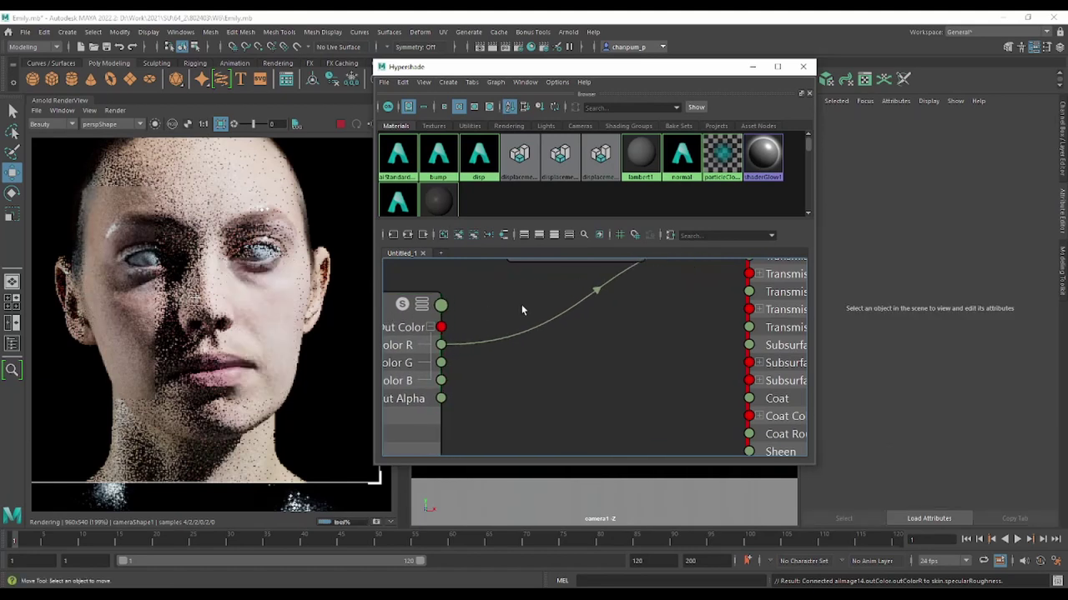
key("Tab")
type("ai")
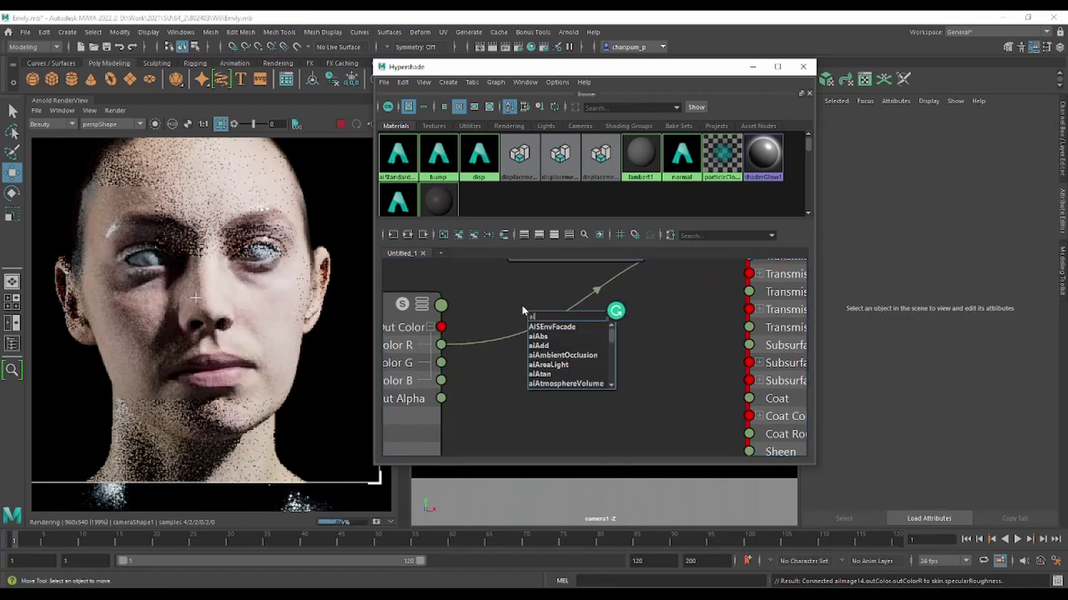
type("range")
key("Return")
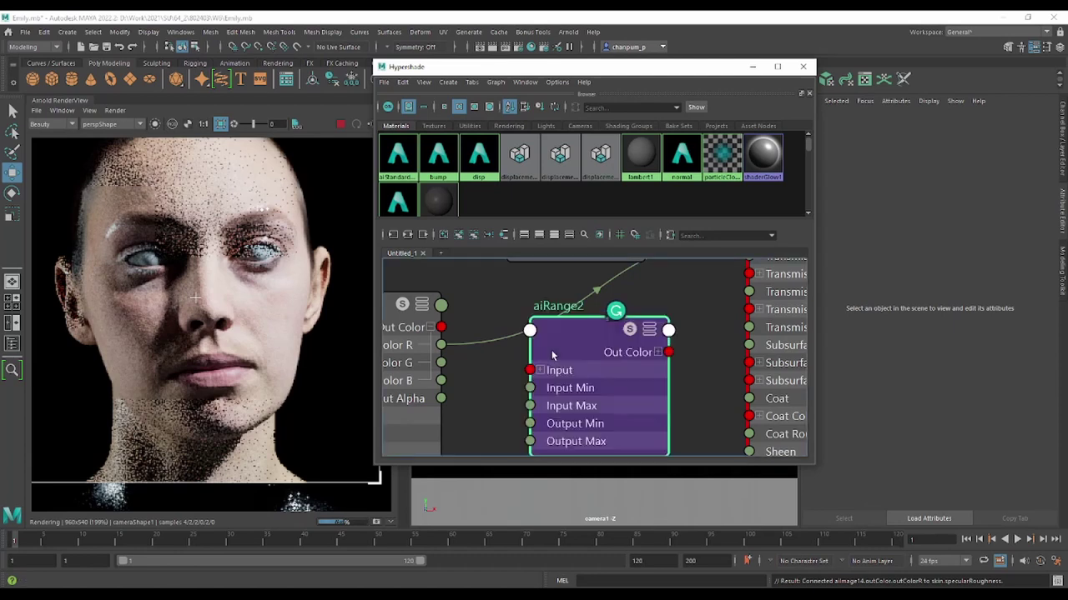
left_click_drag(530, 369, 440, 327)
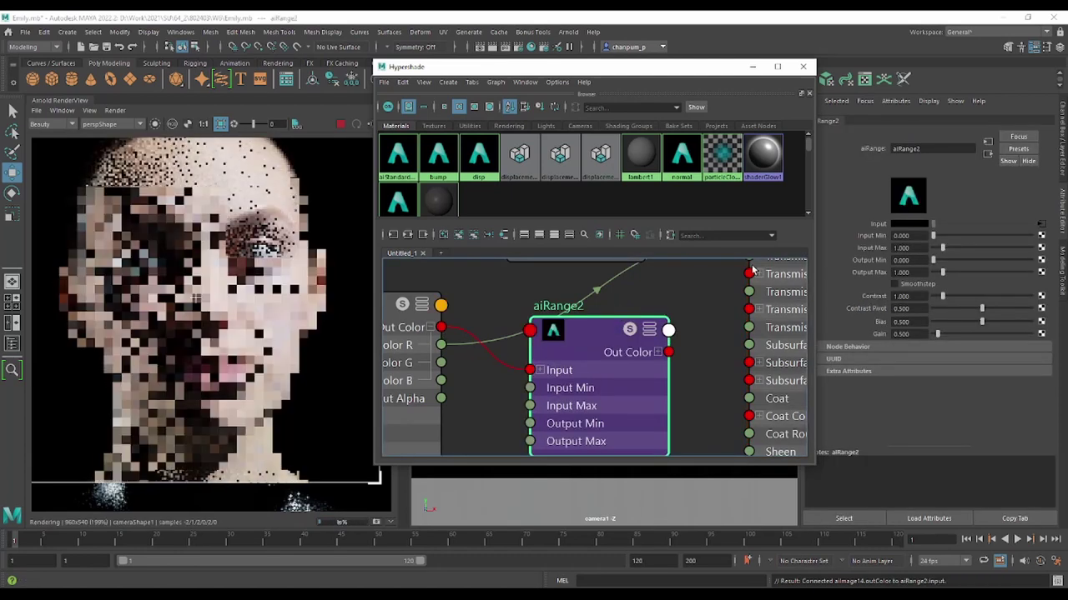
Wire aiRange2's Out Color R to Specular Roughness, isolate it, and lower Bias to about 0.057
middle_click_drag(753, 271, 645, 320, "alt")
left_click(551, 401)
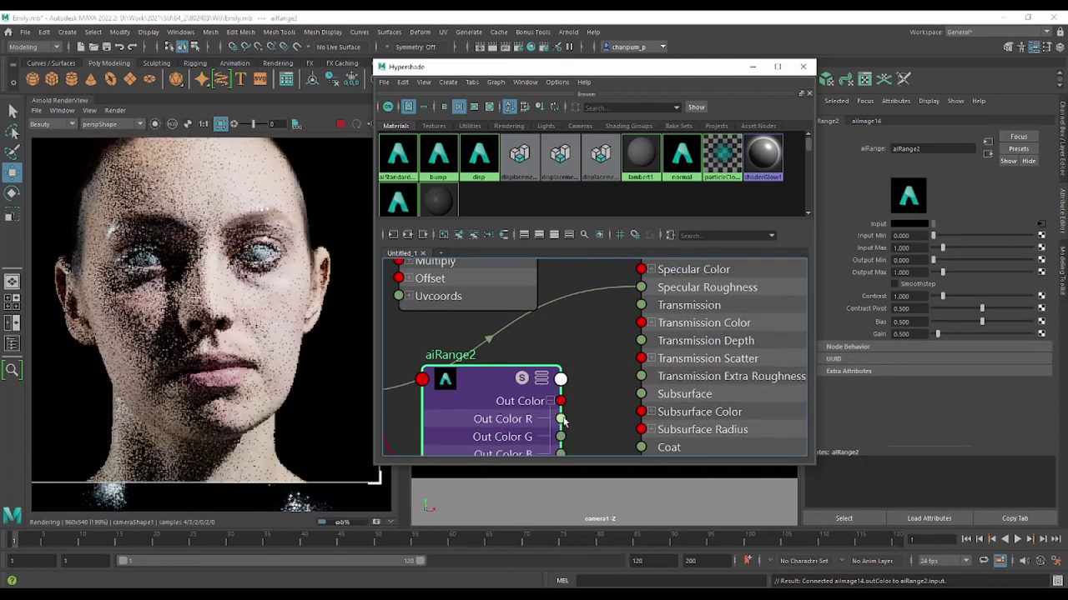
left_click_drag(561, 419, 641, 287)
mouse_move(494, 375)
left_mouse_down()
mouse_move(499, 338)
mouse_move(485, 349)
left_mouse_up()
left_click(155, 124)
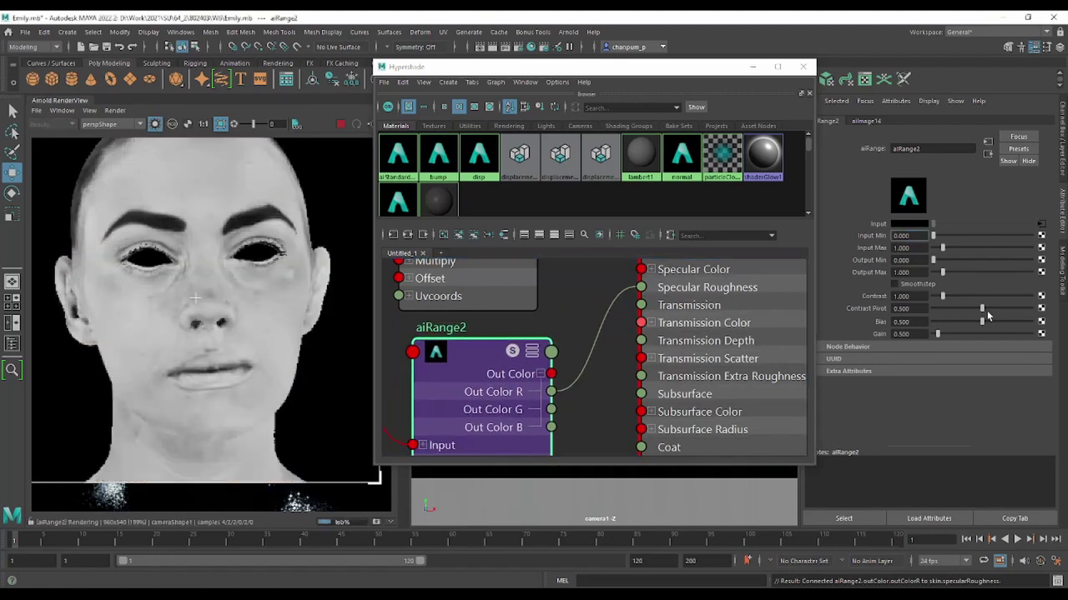
left_click_drag(981, 322, 935, 327)
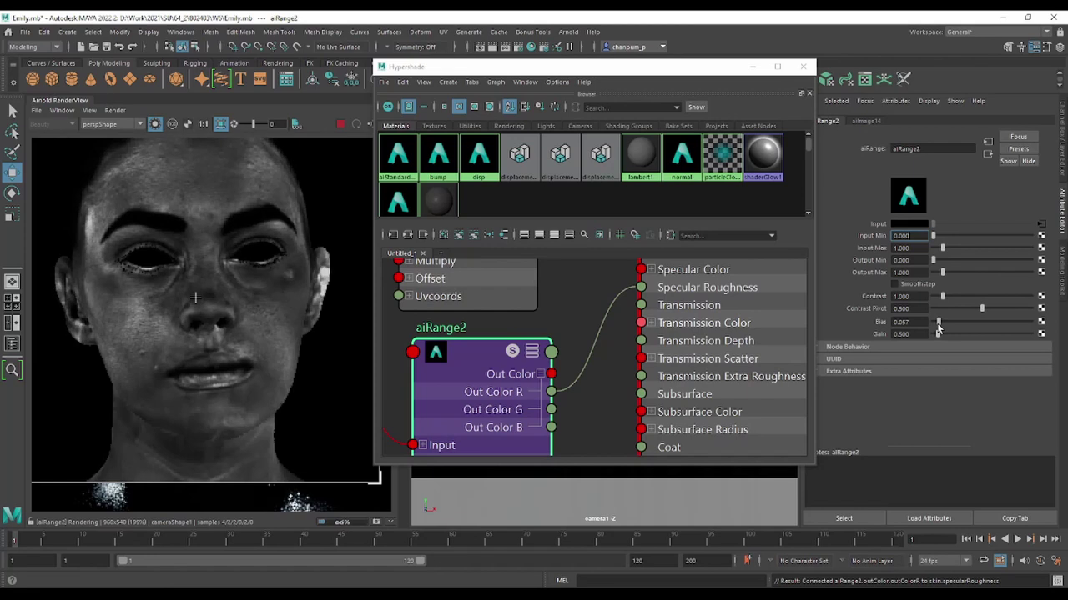
Compare isolated and beauty renders while adjusting aiRange2's Bias, settling at 0.251
left_click(172, 123)
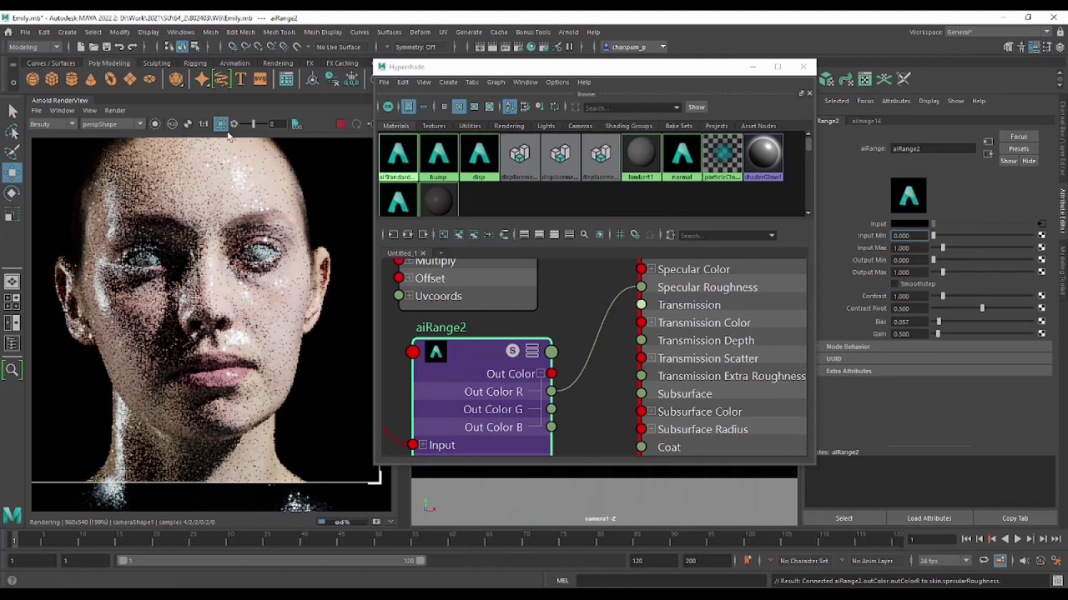
left_click(155, 124)
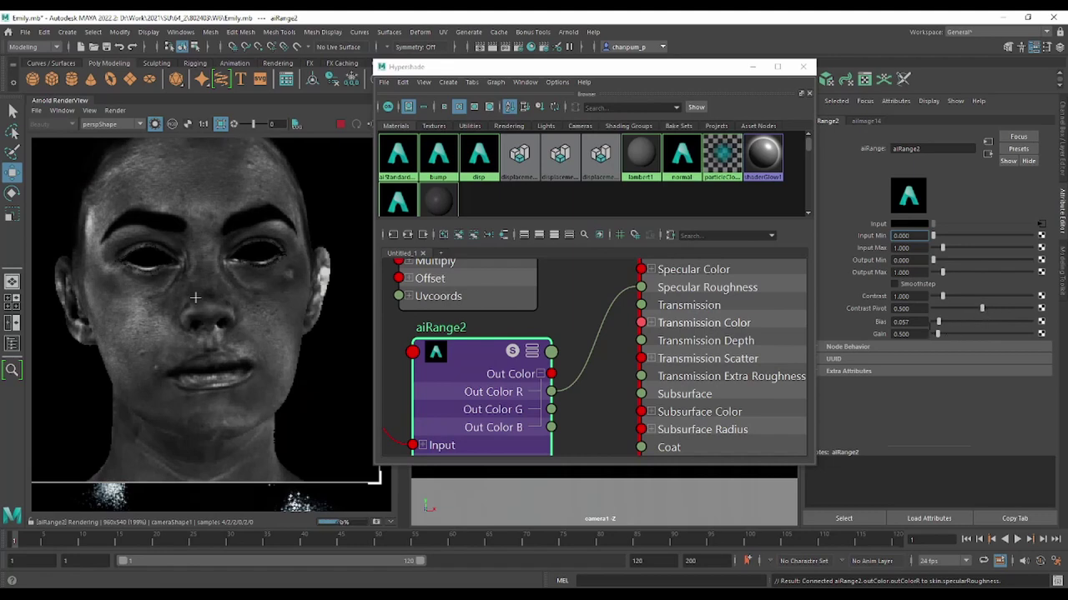
left_click_drag(938, 324, 963, 325)
left_click(154, 123)
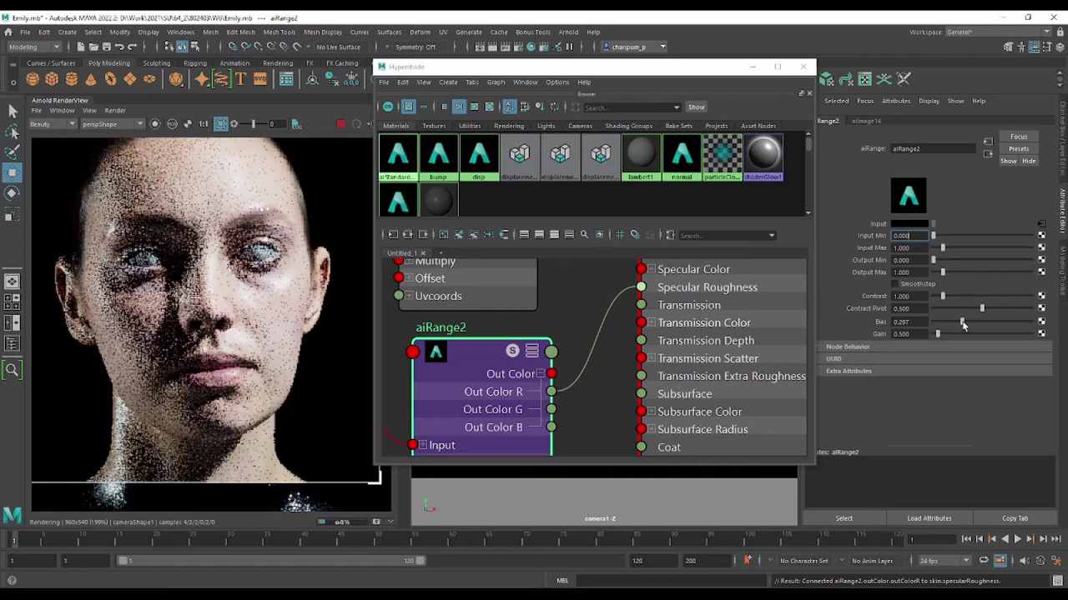
left_click_drag(962, 325, 967, 325)
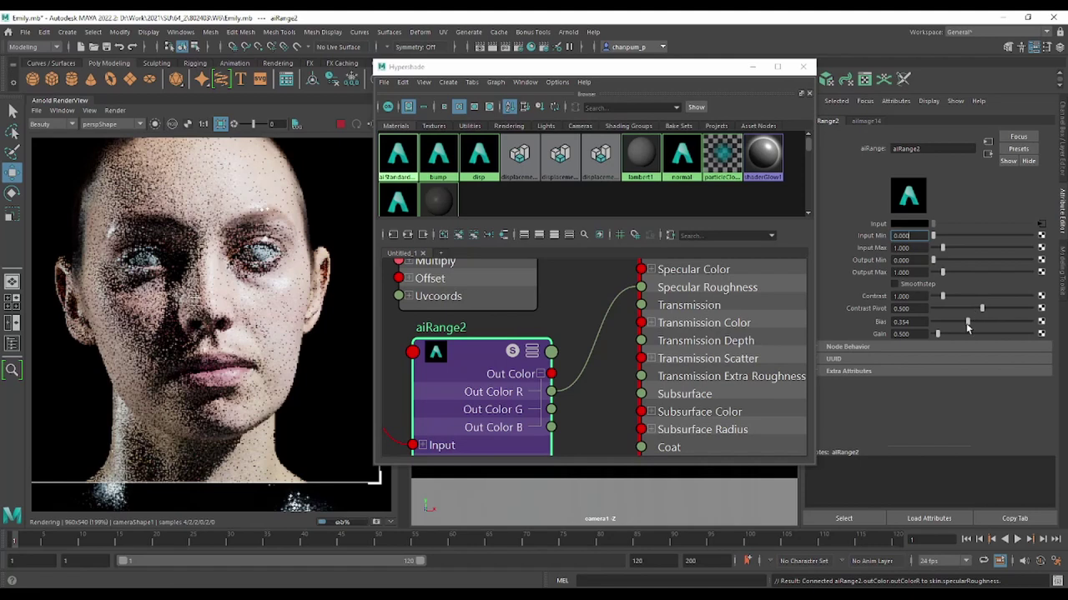
left_click_drag(968, 328, 963, 327)
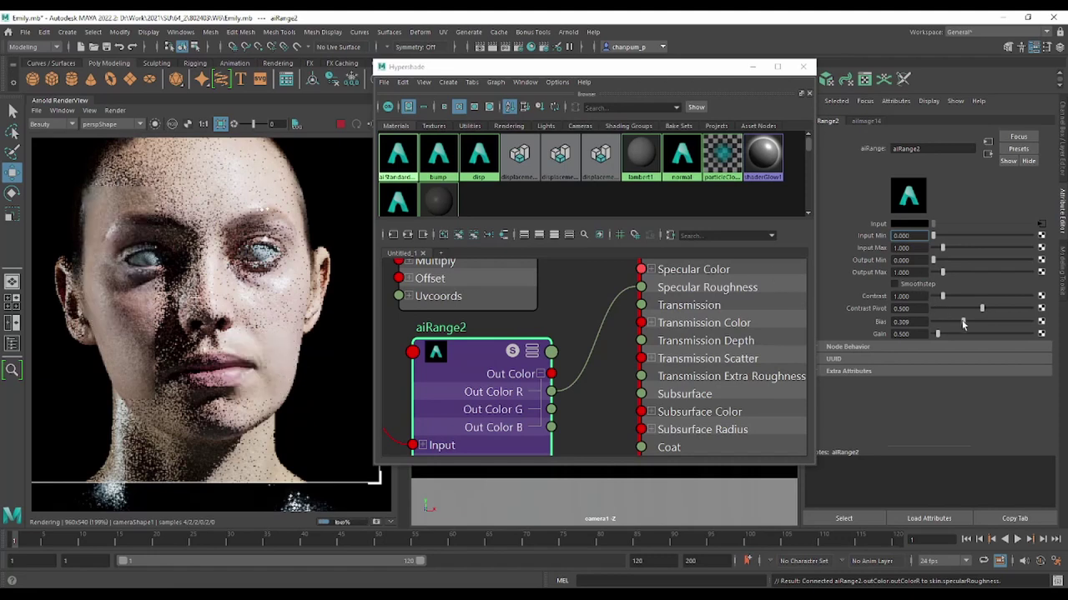
left_click_drag(961, 325, 957, 322)
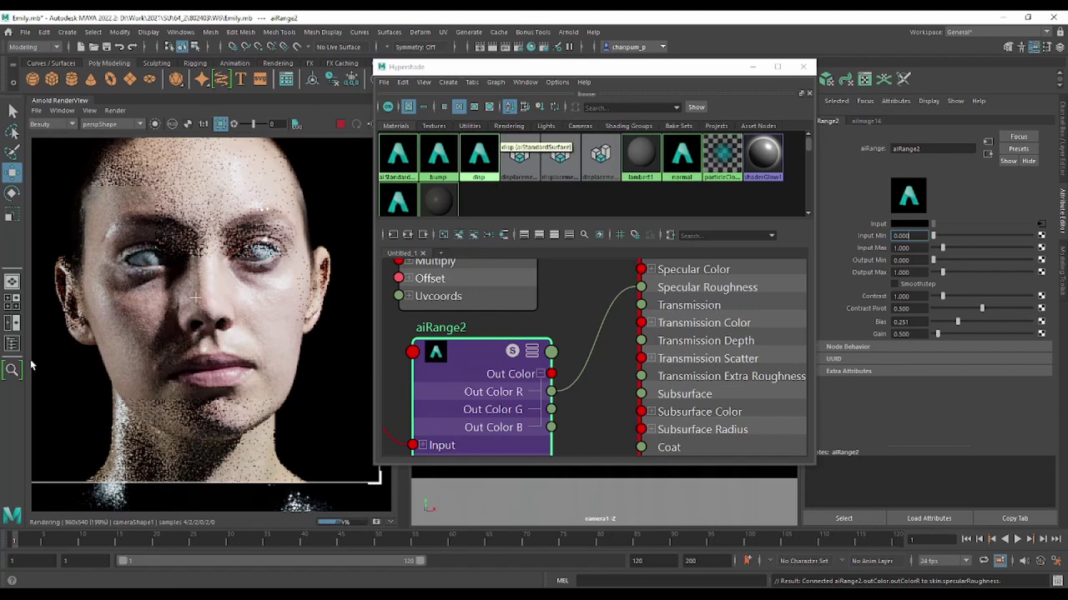
Frame the skin shader network and switch to the Texture_resize folder in File Explorer
scroll(516, 375, "down", 3)
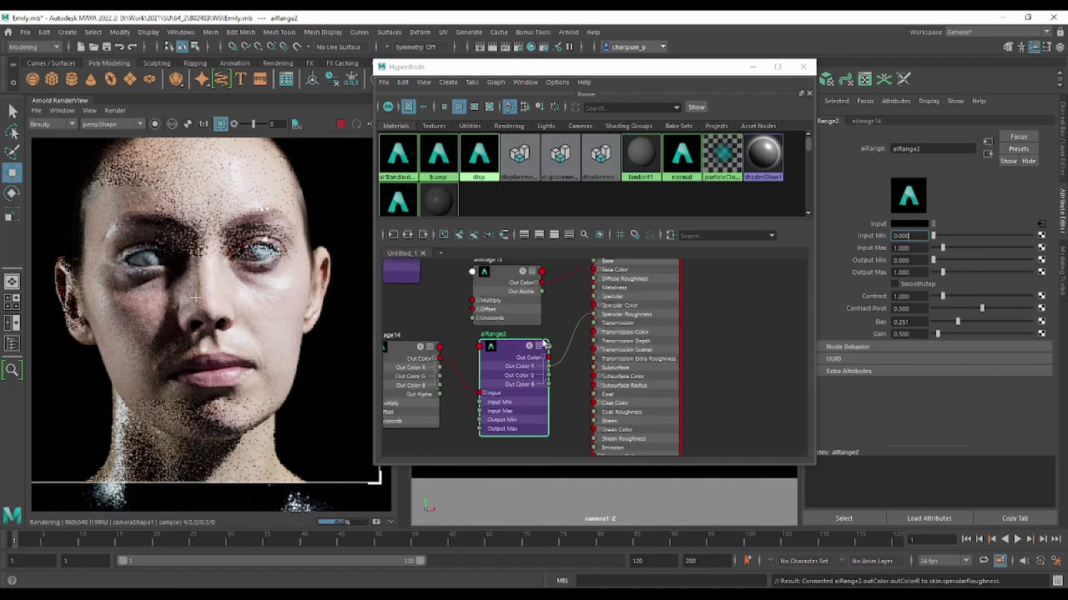
middle_click_drag(576, 303, 534, 404, "alt")
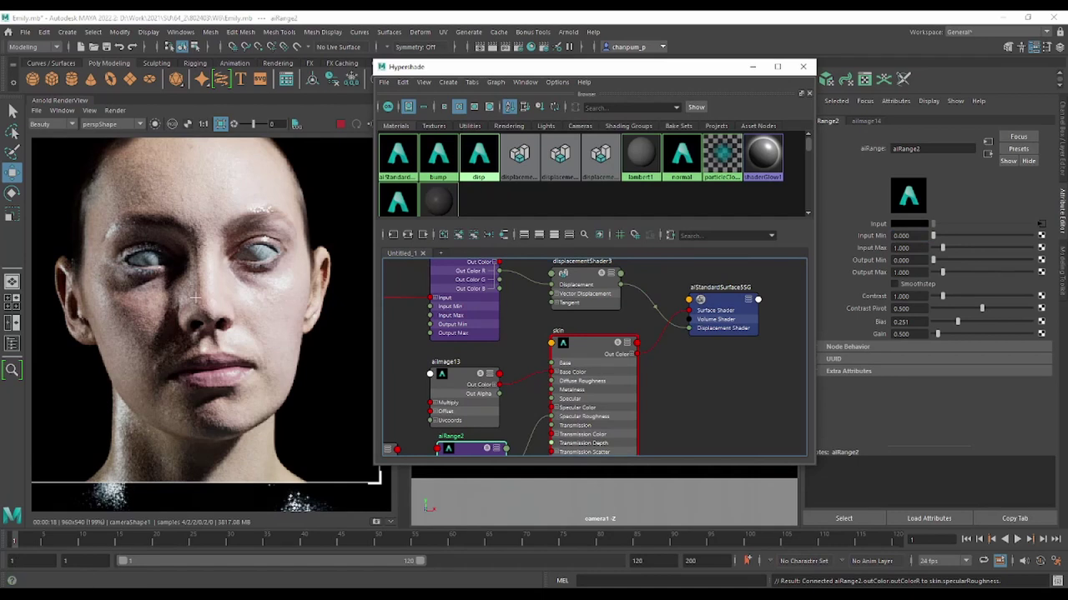
key("alt+Tab")
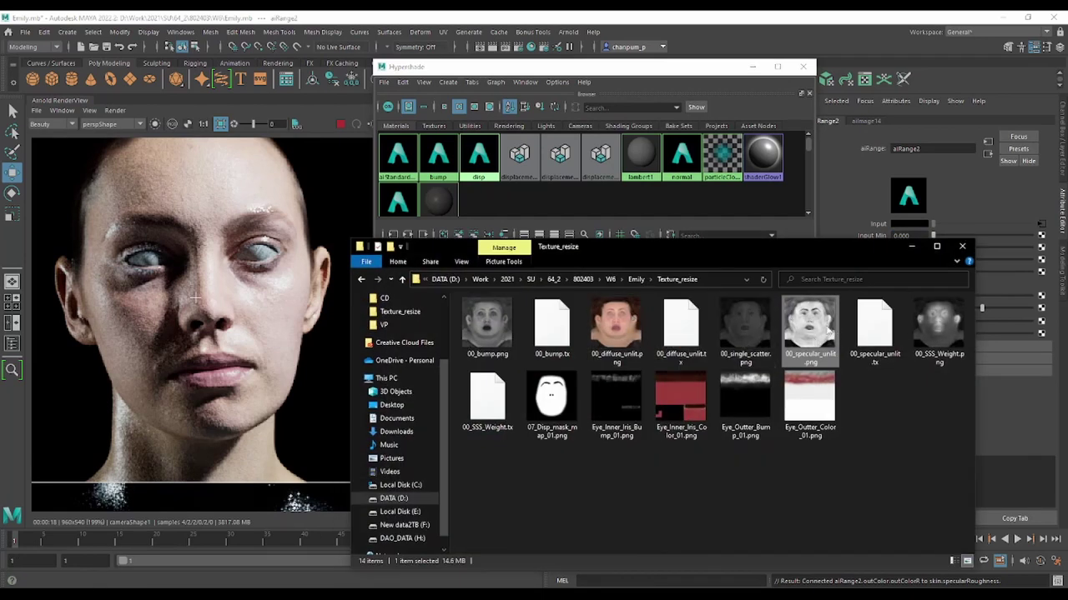
View 07_Disp_mask_map_01.png in IrfanView, then close it and minimize the Explorer window
double_click(551, 399)
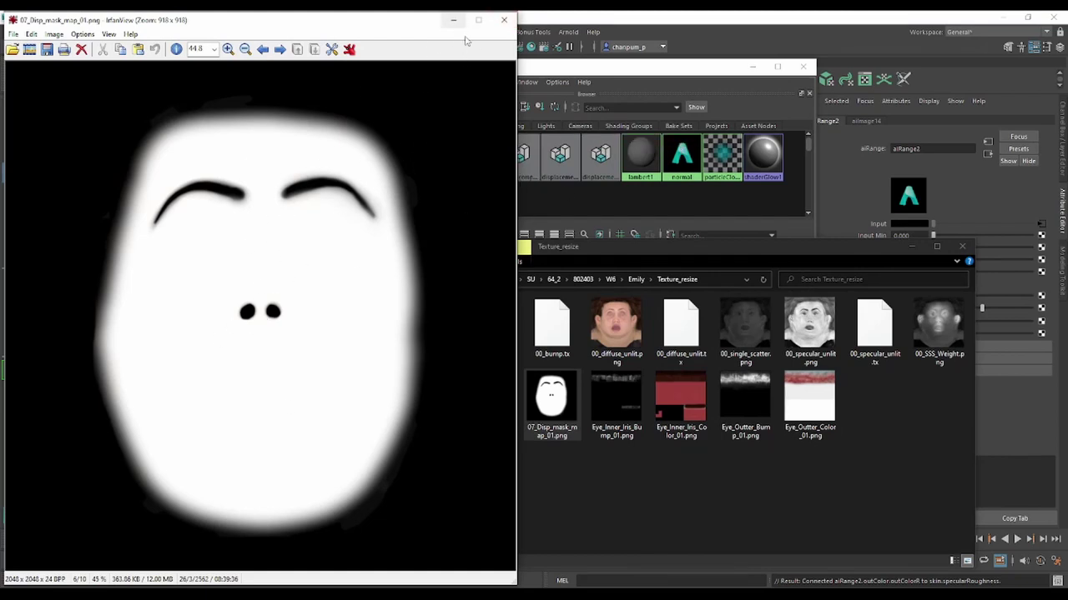
left_click(504, 19)
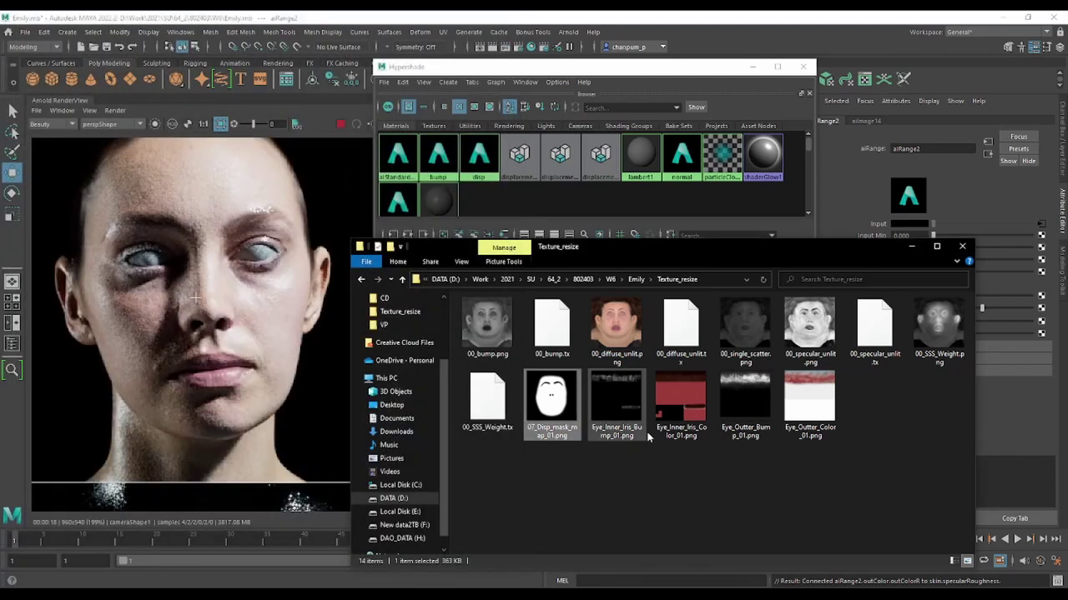
left_click(912, 247)
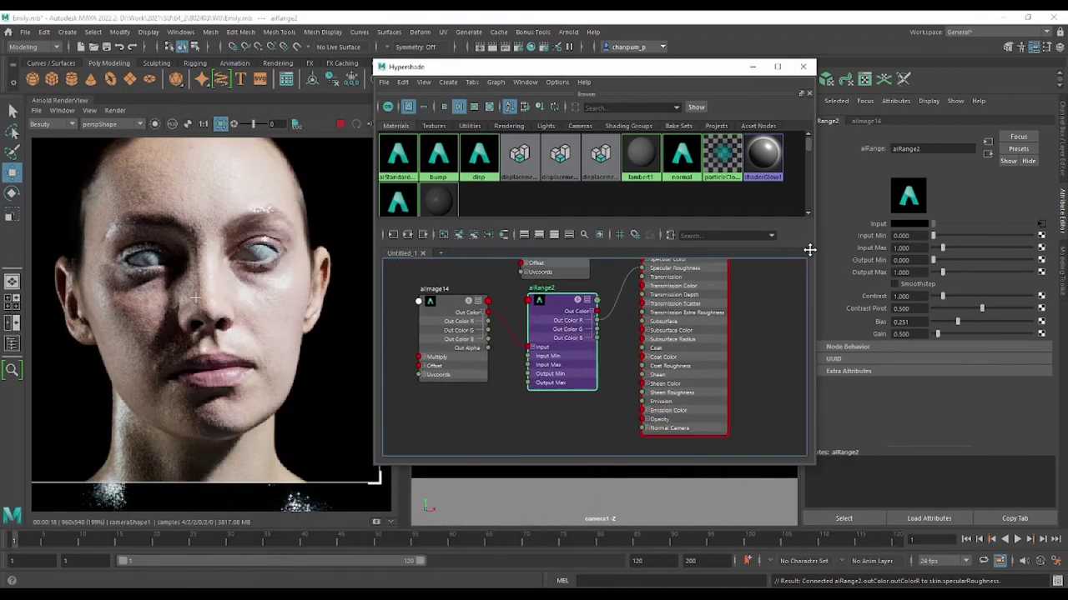
Move aiImage14 and its aiRange2 node to the lower-left of the graph
scroll(668, 388, "down", 4)
left_click(544, 360)
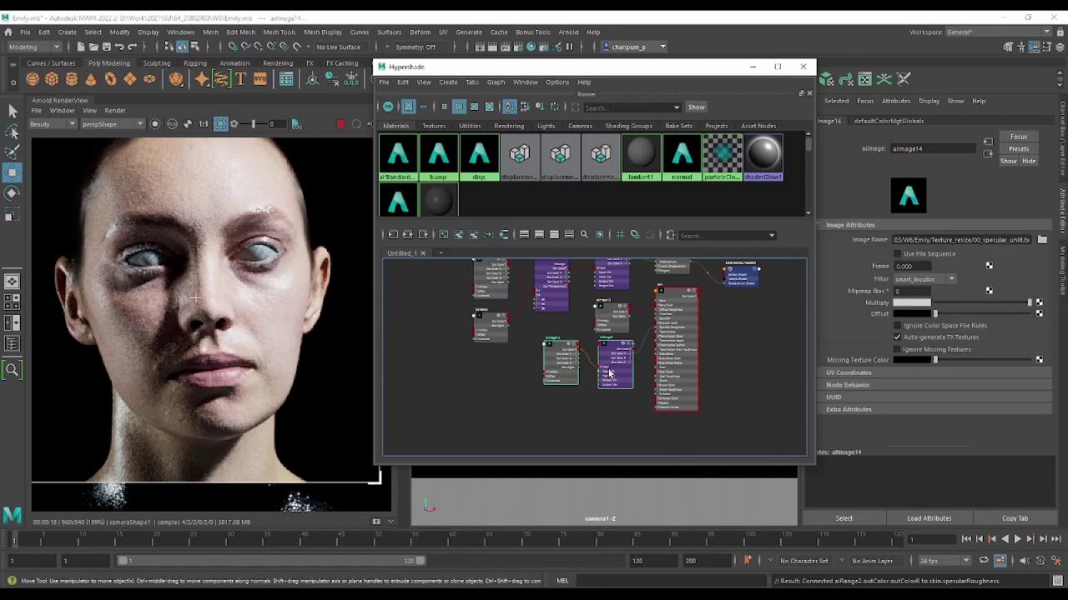
left_click_drag(609, 373, 538, 427)
scroll(619, 349, "up", 2)
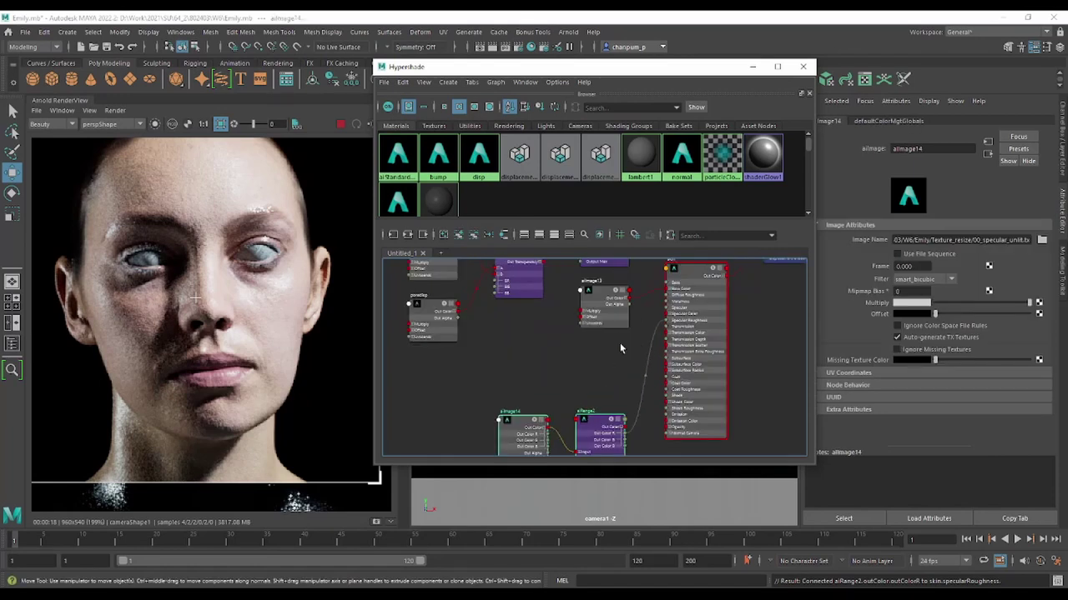
left_click(524, 357)
Create aiImage15 and load 07_Disp_mask_map_01.png into it
key("Tab")
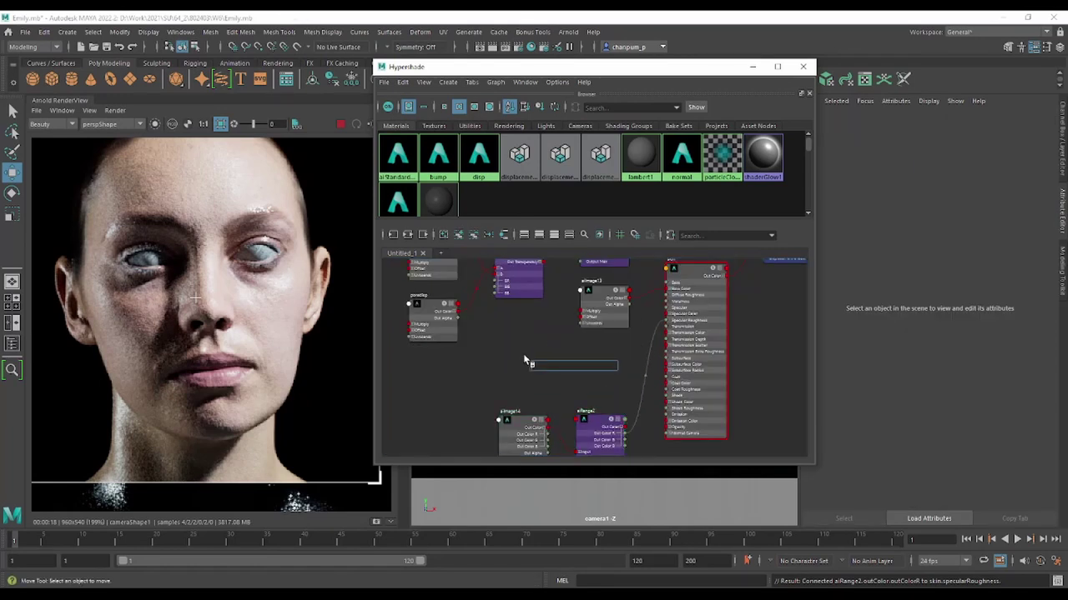
type("aiImage")
left_click(554, 375)
left_click(1041, 240)
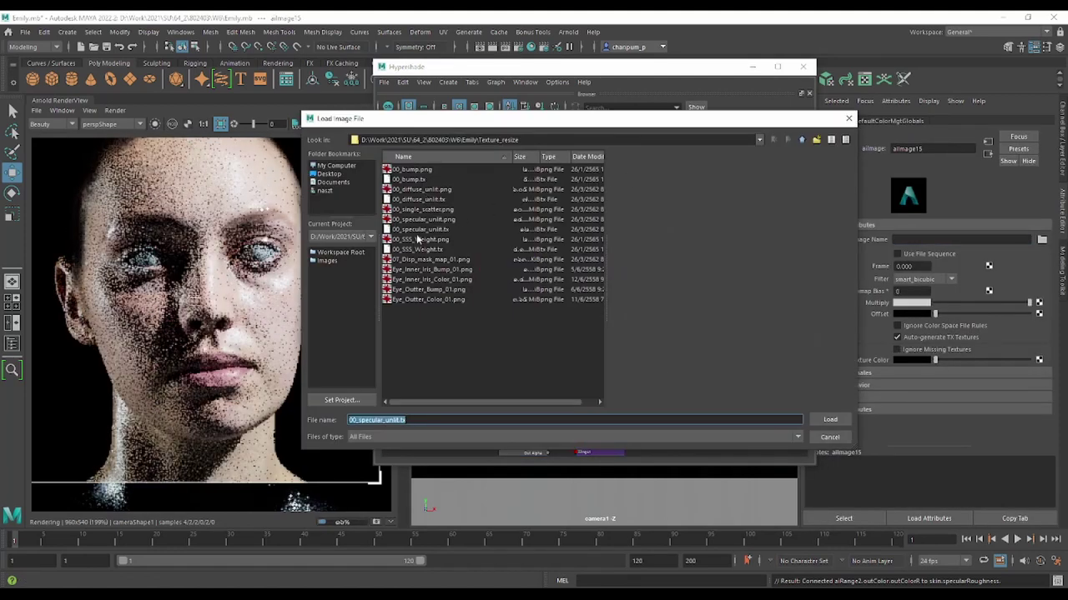
left_click(426, 261)
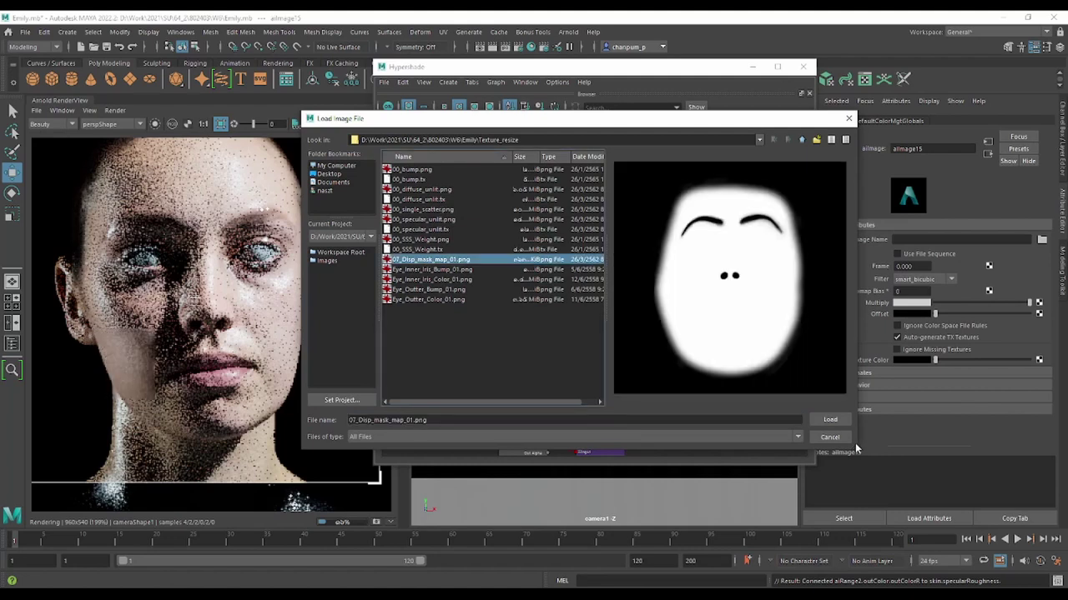
left_click(830, 420)
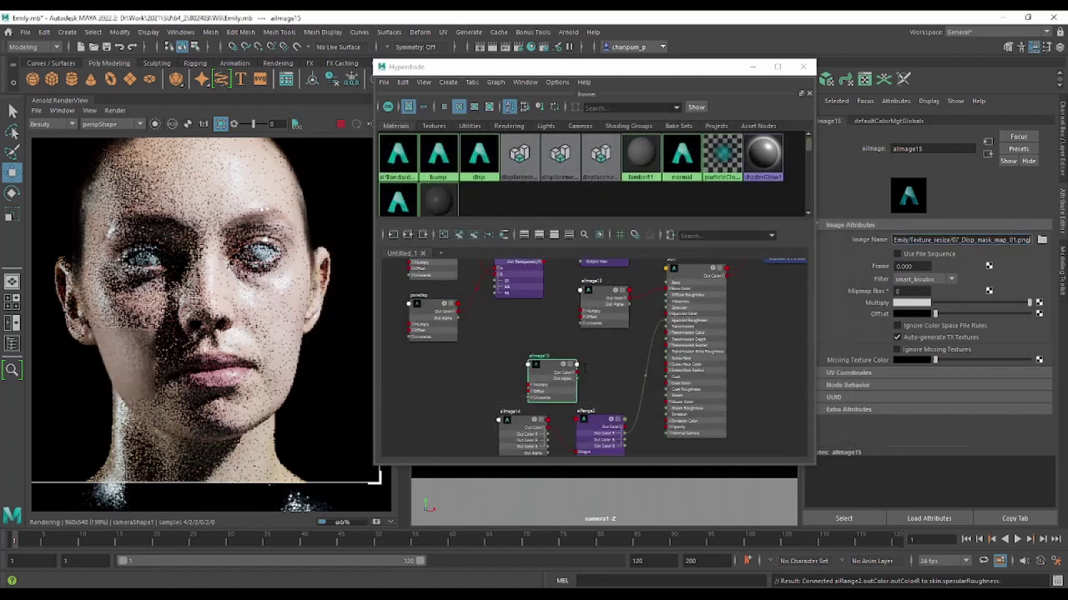
scroll(602, 348, "up", 3)
middle_click_drag(608, 370, 555, 391, "alt")
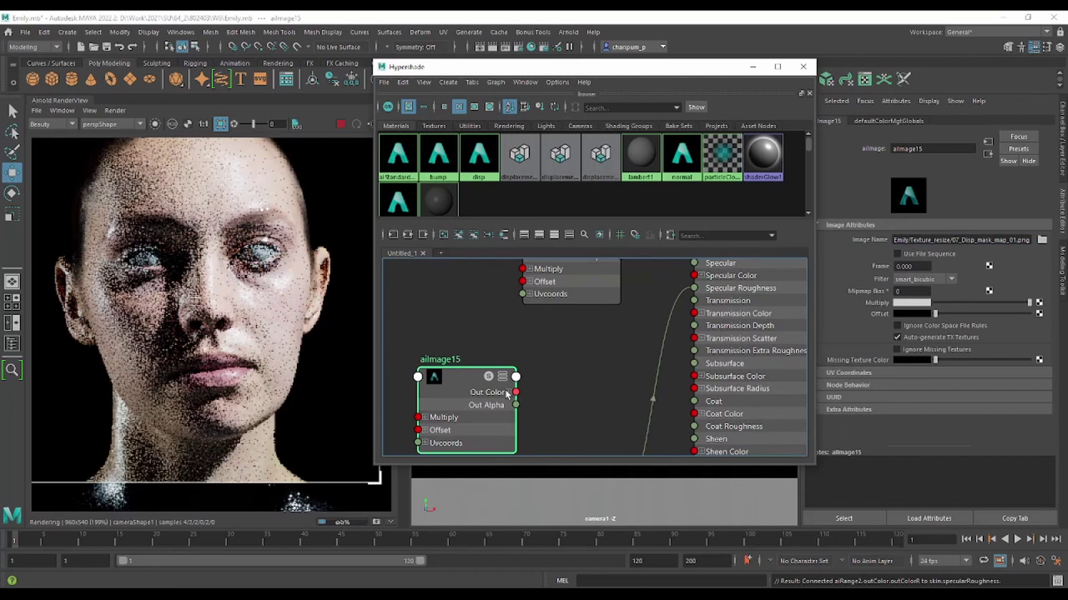
Connect aiImage15's Out Color R to the skin shader's Specular
left_click(506, 393)
mouse_move(516, 405)
left_mouse_down()
mouse_move(699, 305)
mouse_move(695, 264)
left_mouse_up()
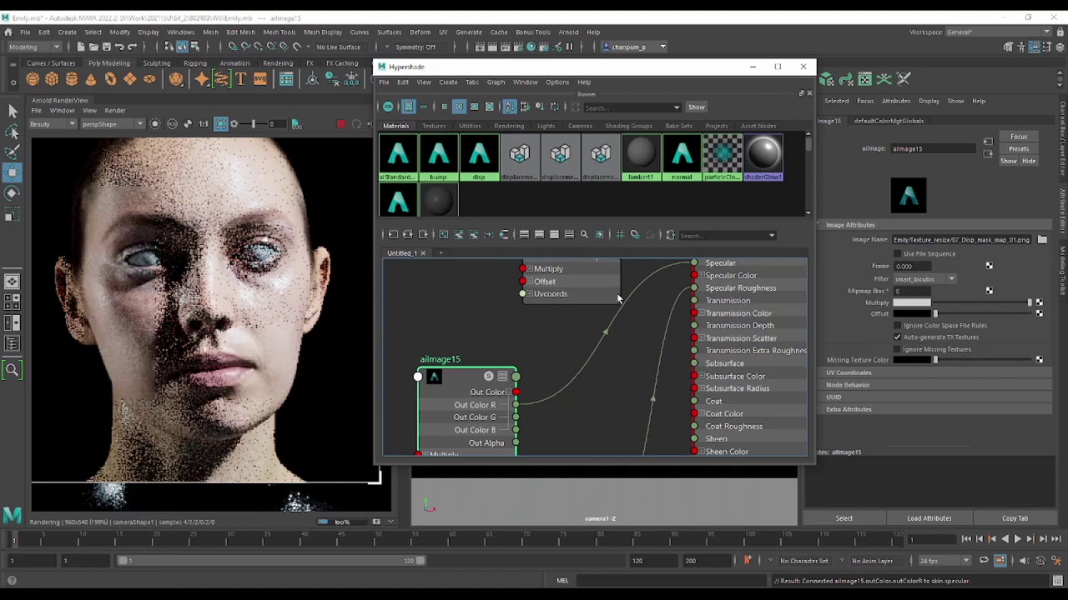
scroll(237, 290, "down", 1)
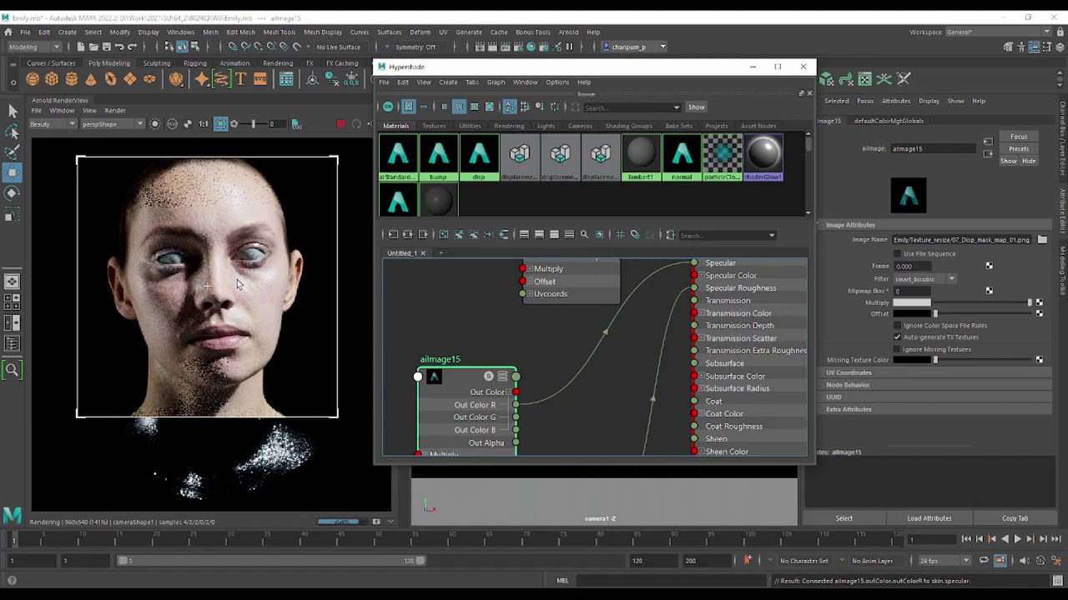
Rearrange aiImage14, aiRange2 and aiImage15 to frame the shader attributes
middle_click_drag(571, 407, 613, 333, "alt")
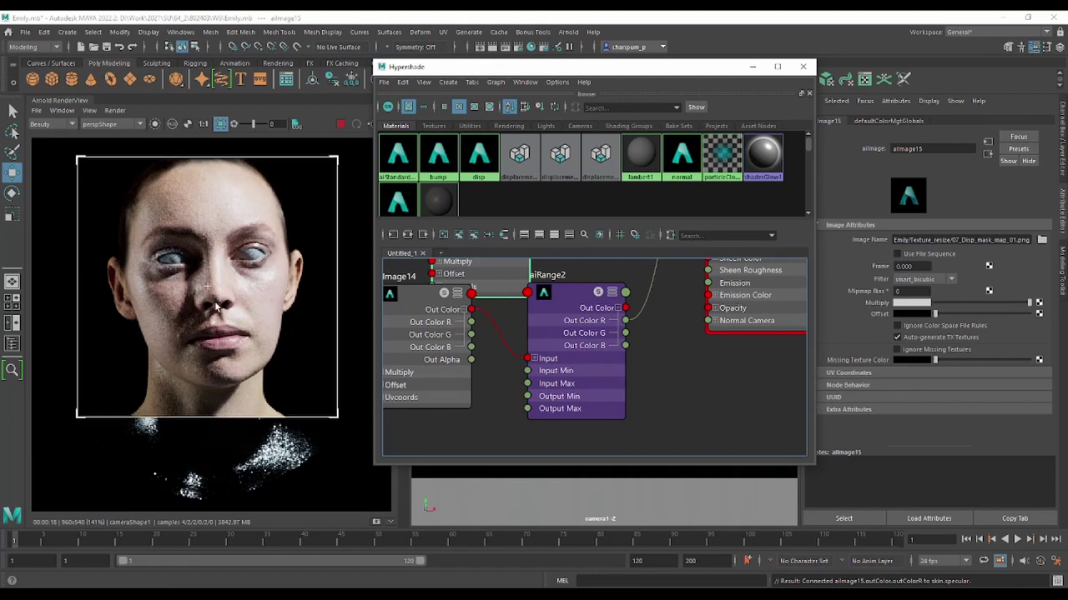
scroll(212, 308, "up", 2)
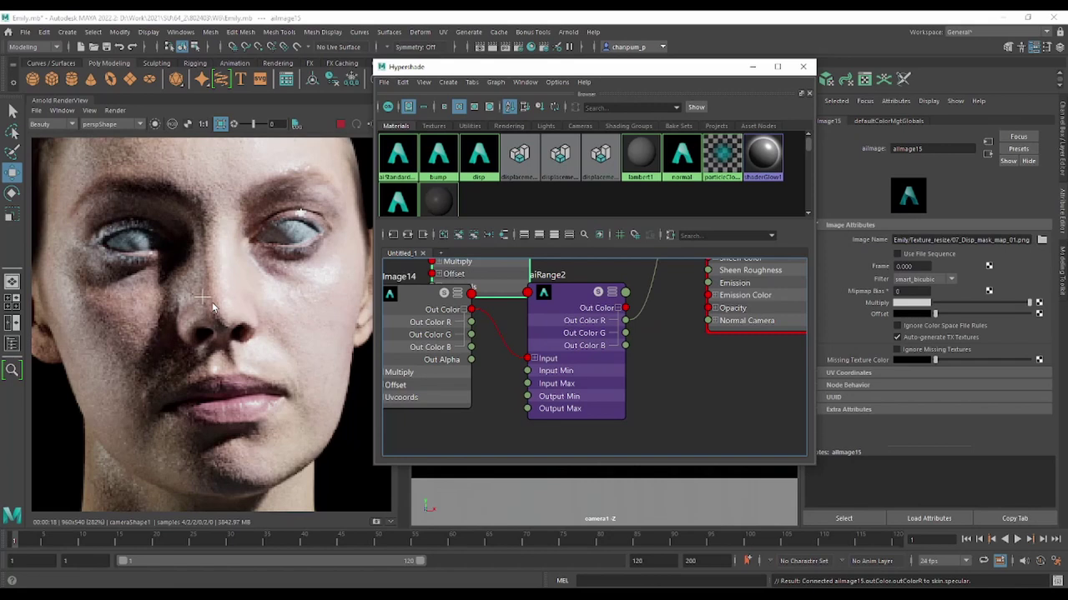
scroll(212, 297, "down", 2)
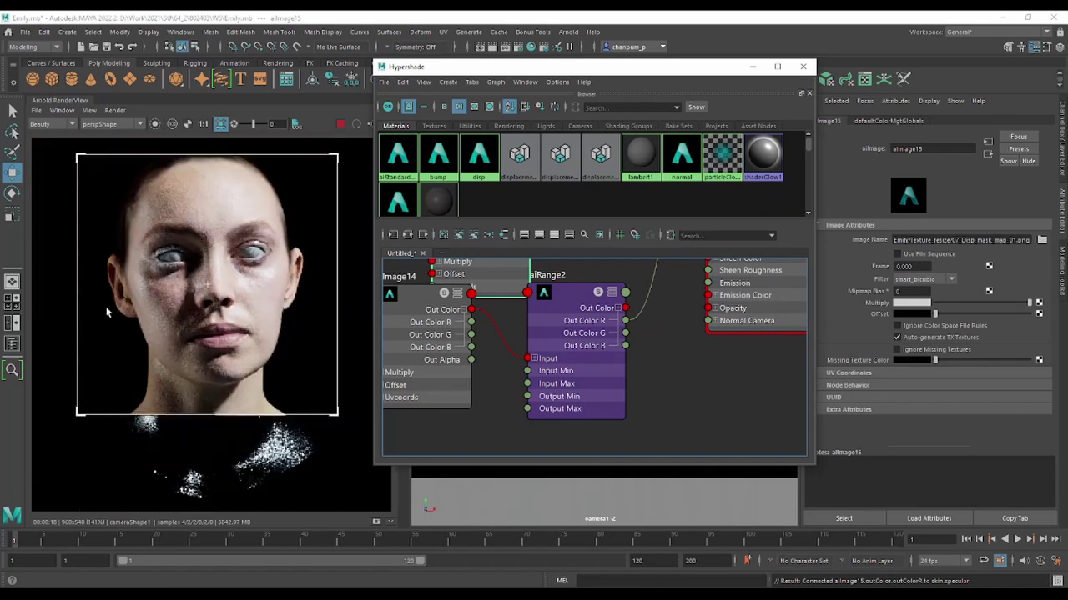
left_click_drag(400, 276, 403, 335)
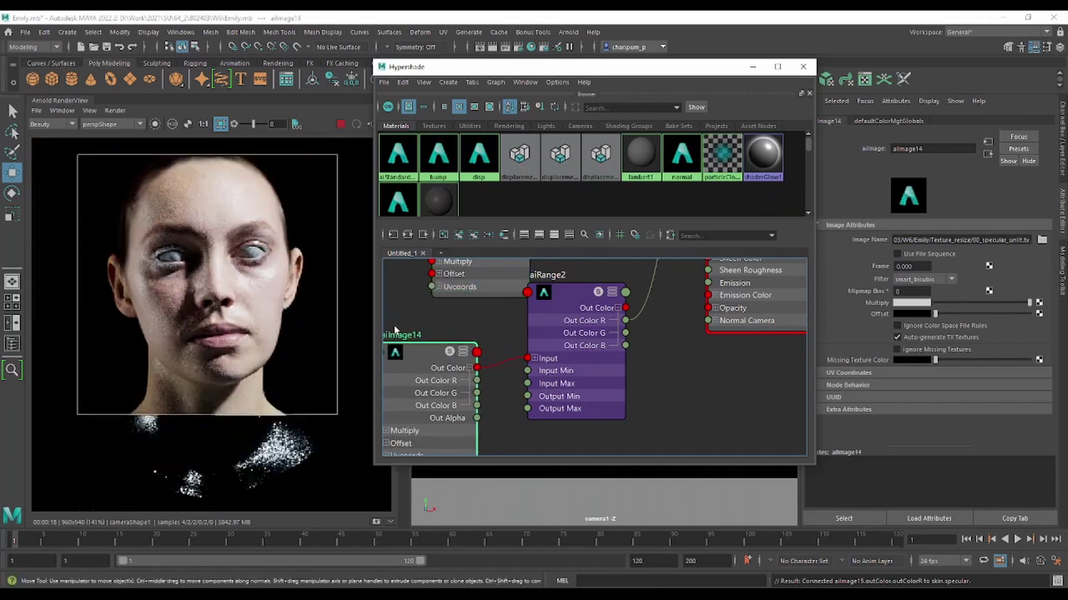
scroll(211, 232, "up", 3)
scroll(211, 232, "down", 2)
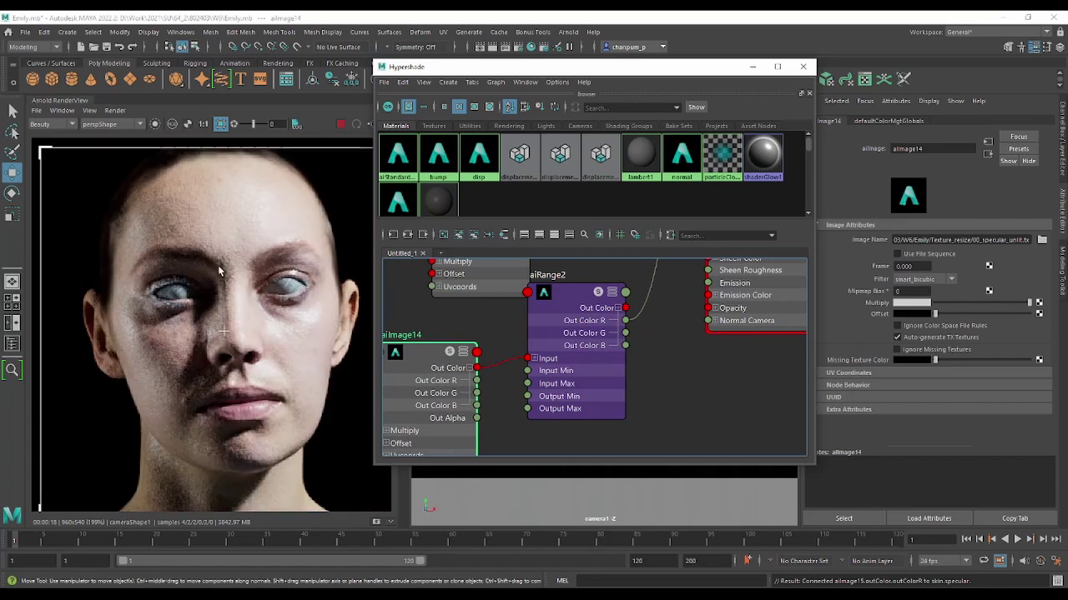
scroll(219, 266, "up", 2)
scroll(254, 273, "down", 2)
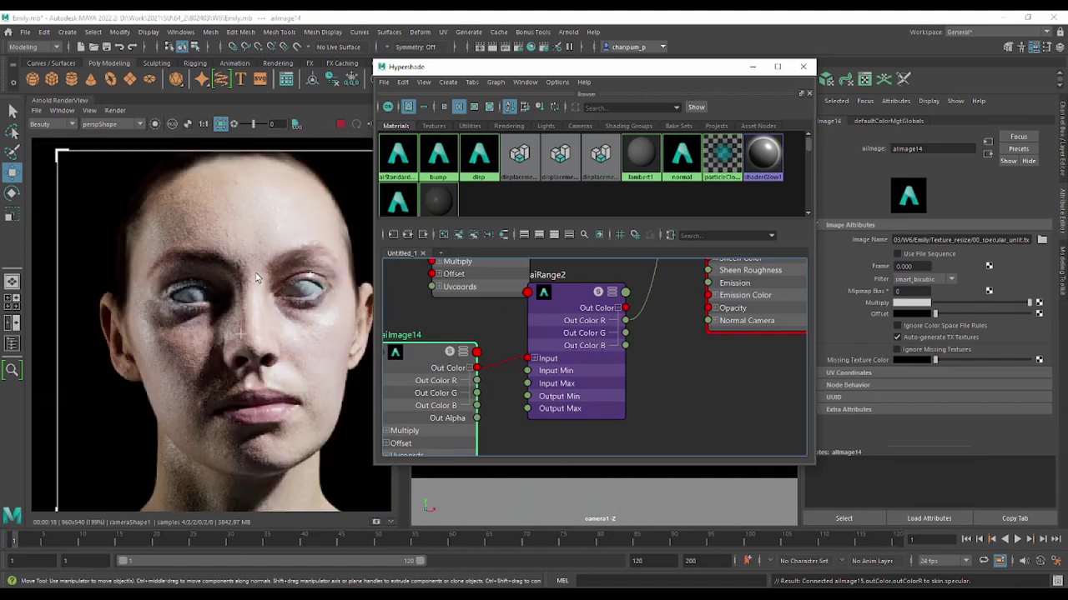
mouse_move(773, 440)
middle_mouse_down("alt")
mouse_move(651, 448)
mouse_move(638, 505)
middle_mouse_up("alt")
Select the head mesh and set its displacement Height to 0.15
left_click_drag(731, 76, 558, 92)
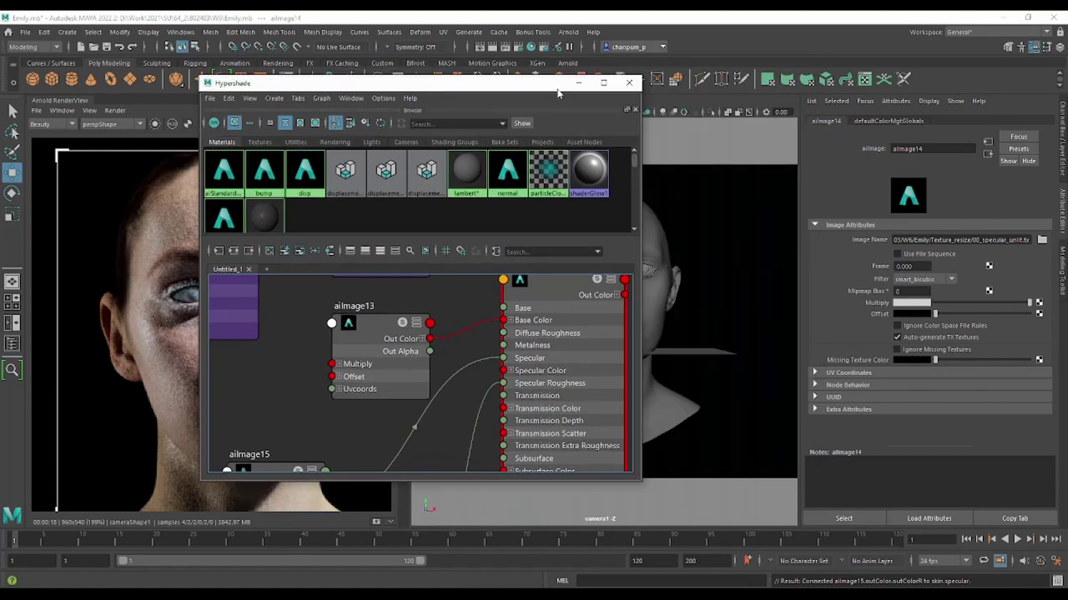
left_click(656, 240)
type("0.35")
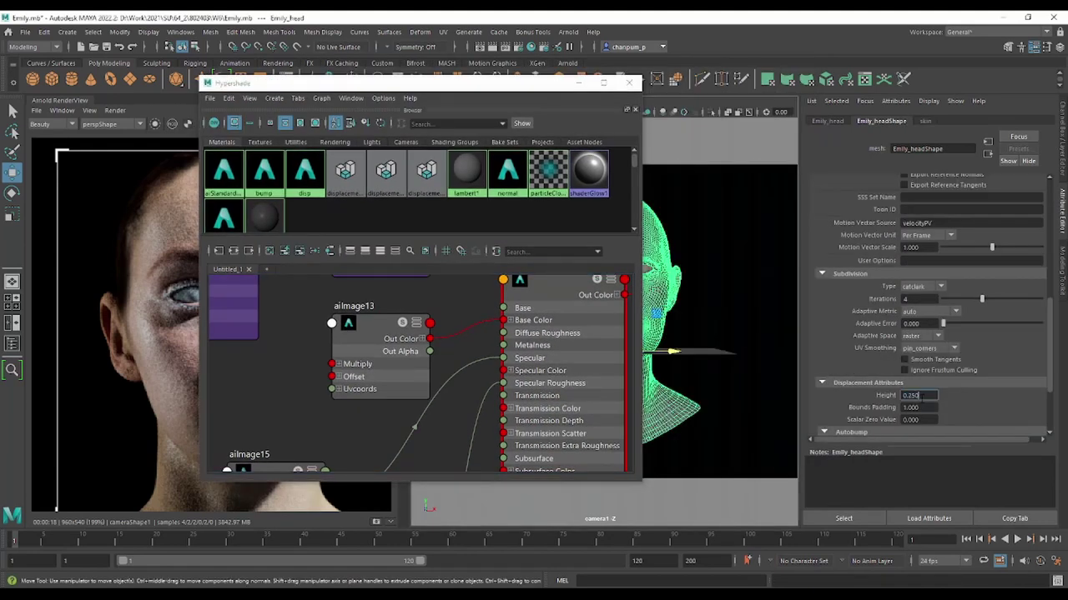
key("Return")
type("0")
key("Return")
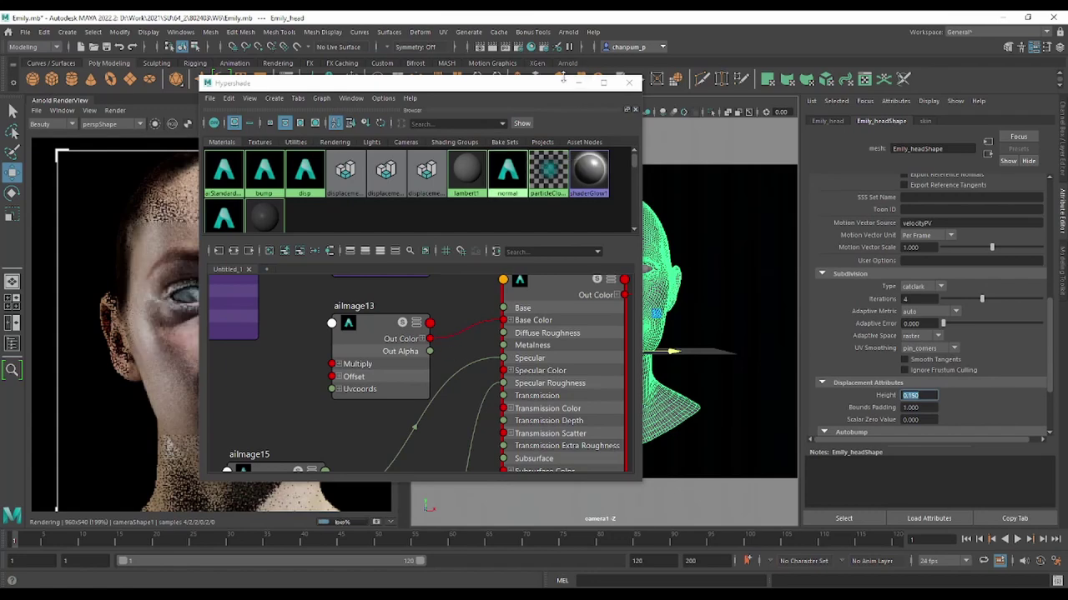
Move the shading editor to reveal the render and show the skin material's attributes
mouse_move(474, 85)
left_mouse_down()
mouse_move(655, 112)
mouse_move(607, 147)
left_mouse_up()
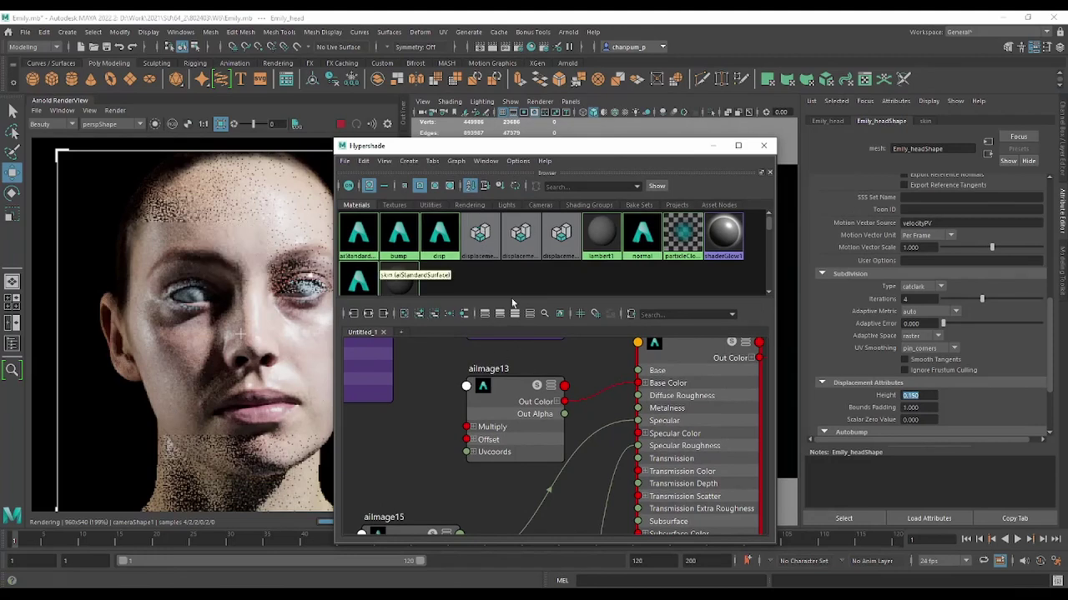
left_click_drag(638, 147, 602, 132)
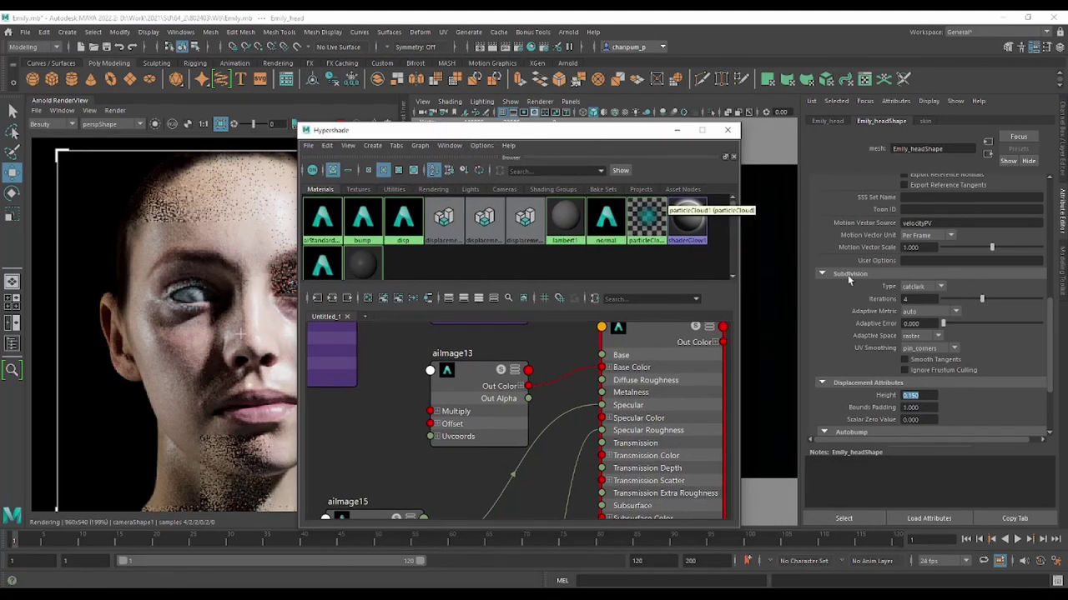
left_click(671, 336)
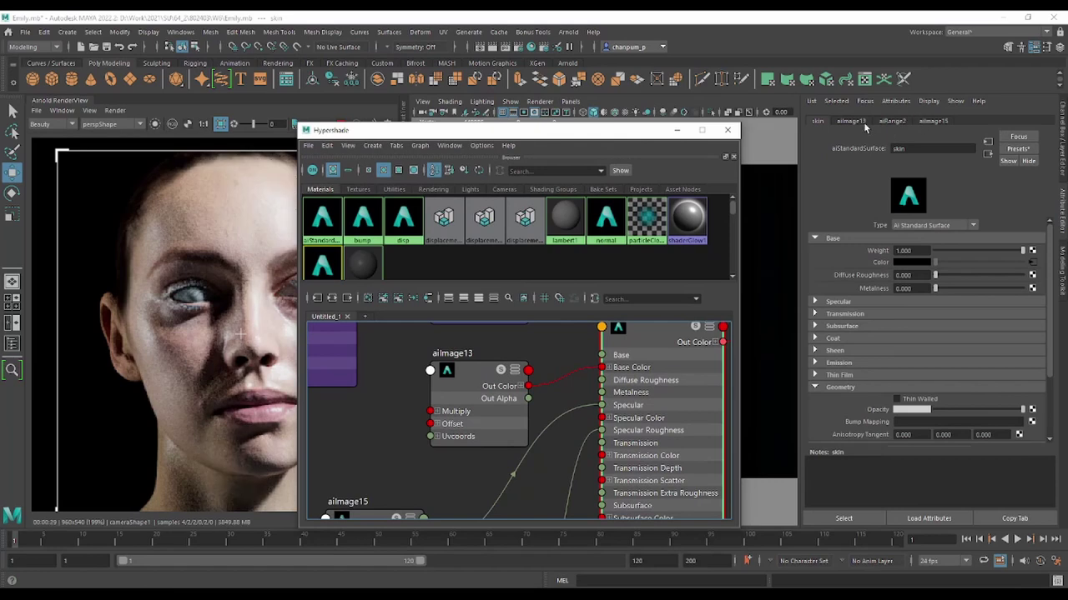
scroll(669, 393, "up", 3)
scroll(669, 394, "down", 5)
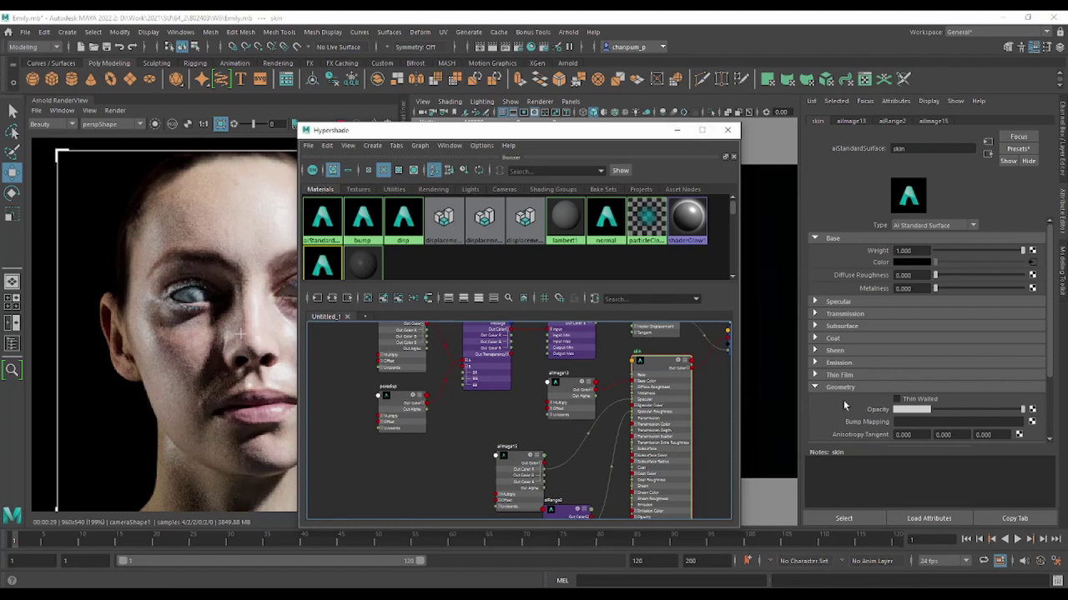
Expand the skin's Subsurface section and check Arnold sampling: Camera AA 4, Diffuse/Specular/SSS 2
left_click(815, 387)
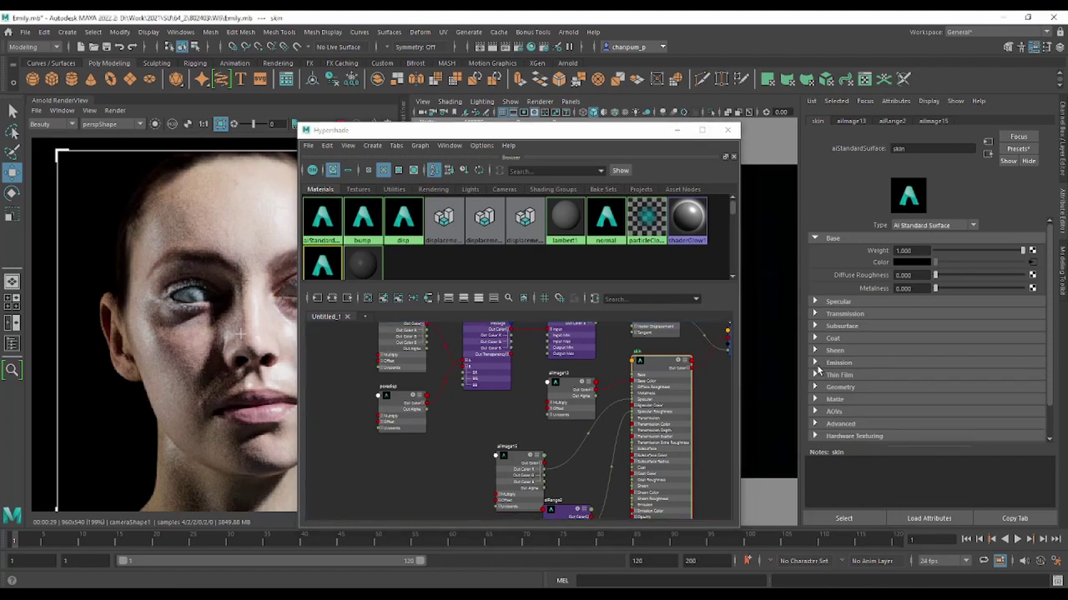
left_click(814, 326)
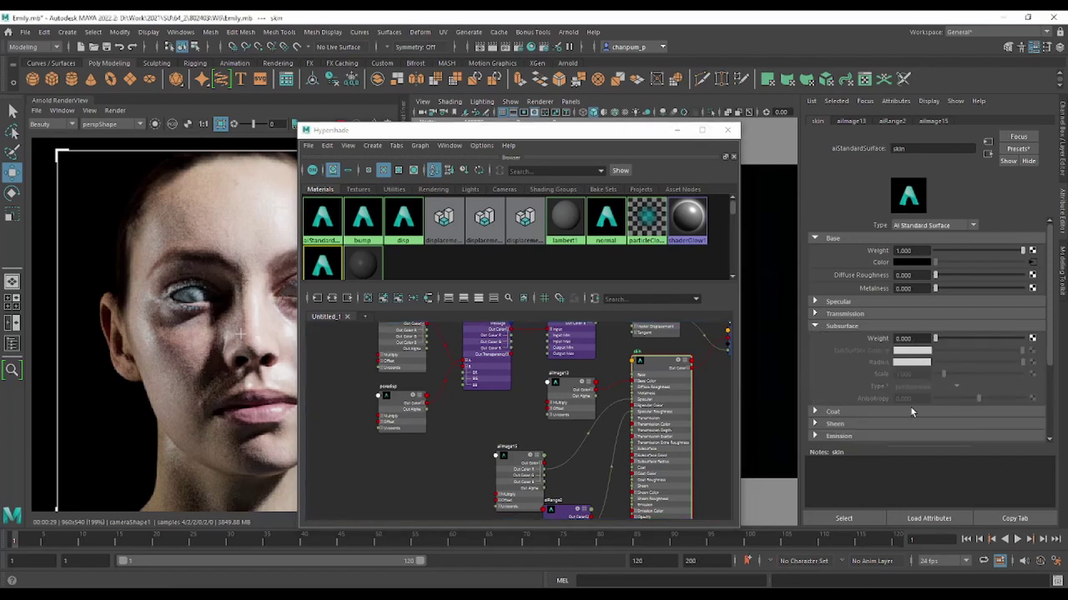
left_click(525, 48)
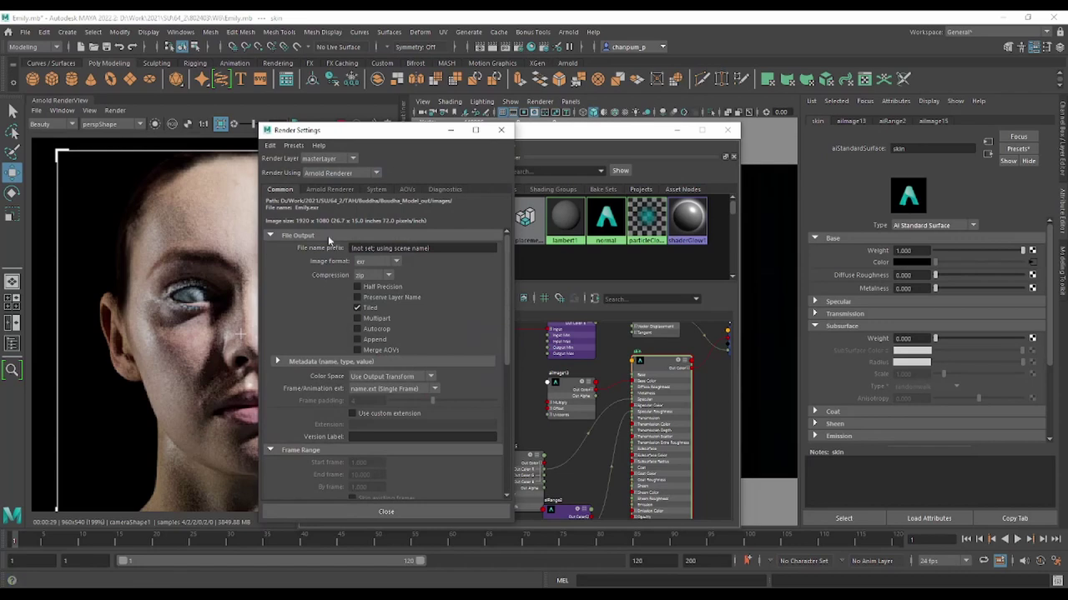
left_click(321, 190)
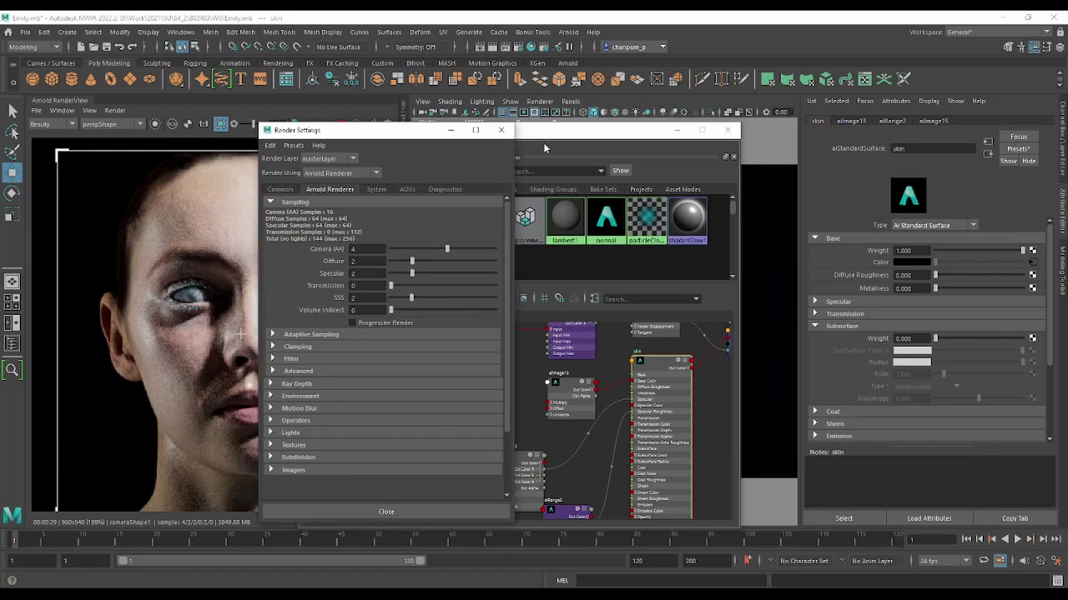
left_click(504, 131)
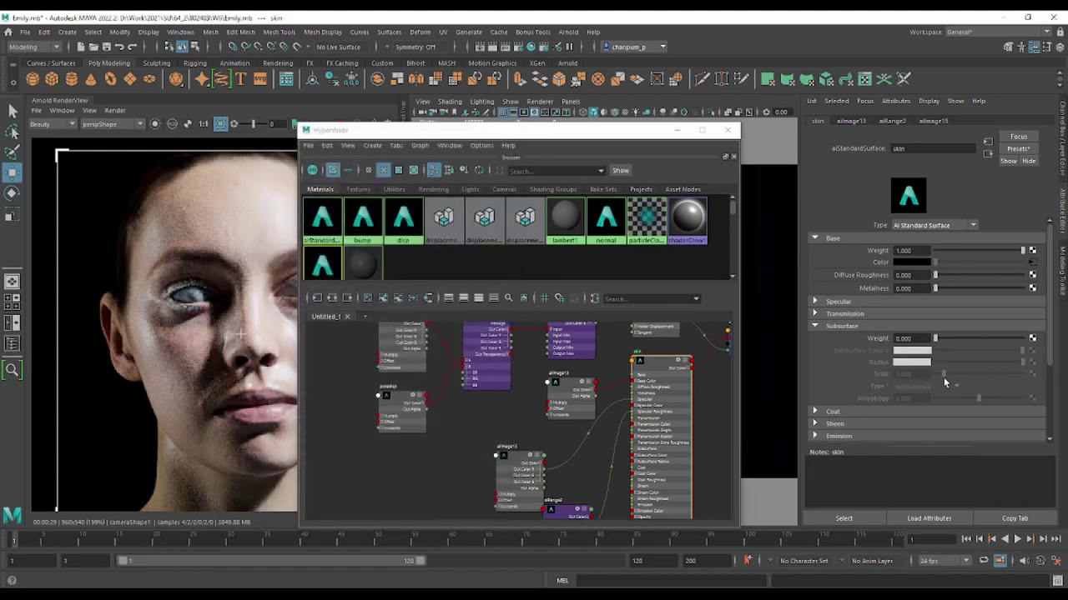
Set Subsurface Weight to 1.0 and an orange subsurface colour, then switch to Texture_resize
left_click_drag(936, 340, 1024, 338)
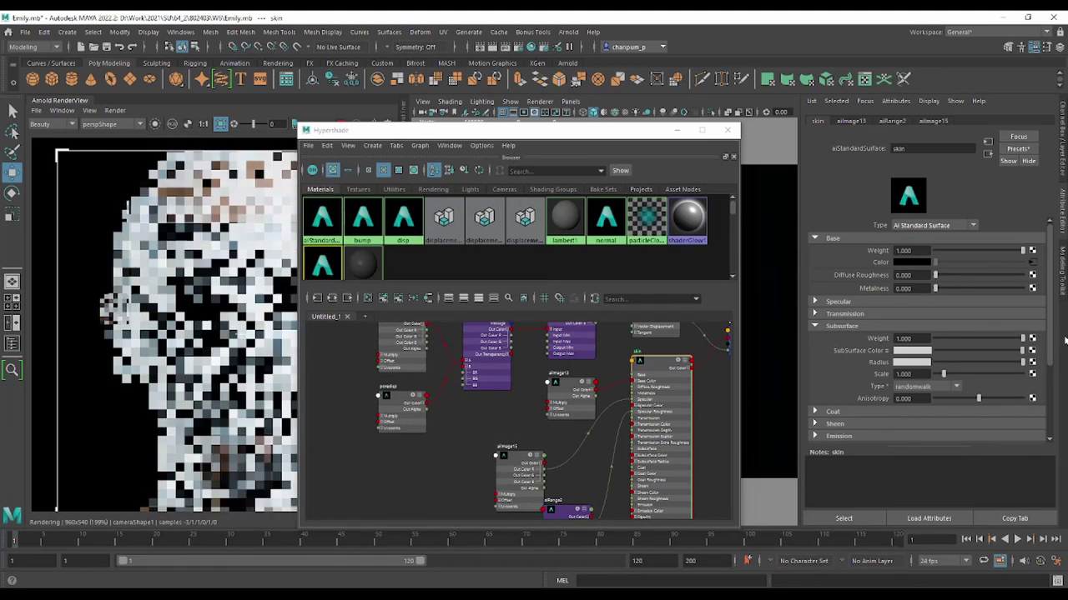
left_click(912, 352)
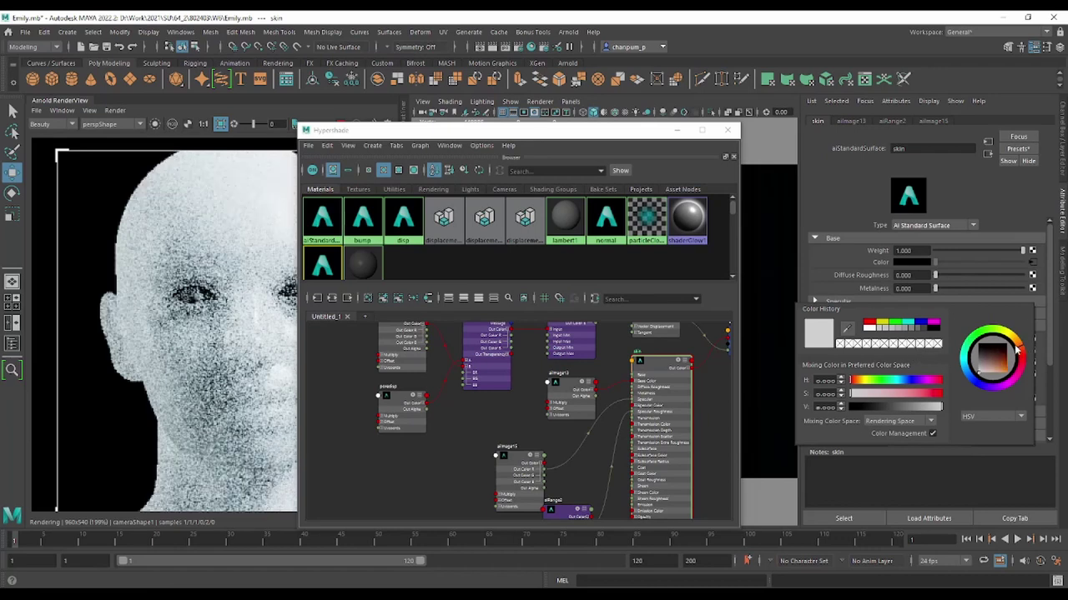
left_click_drag(1007, 373, 999, 364)
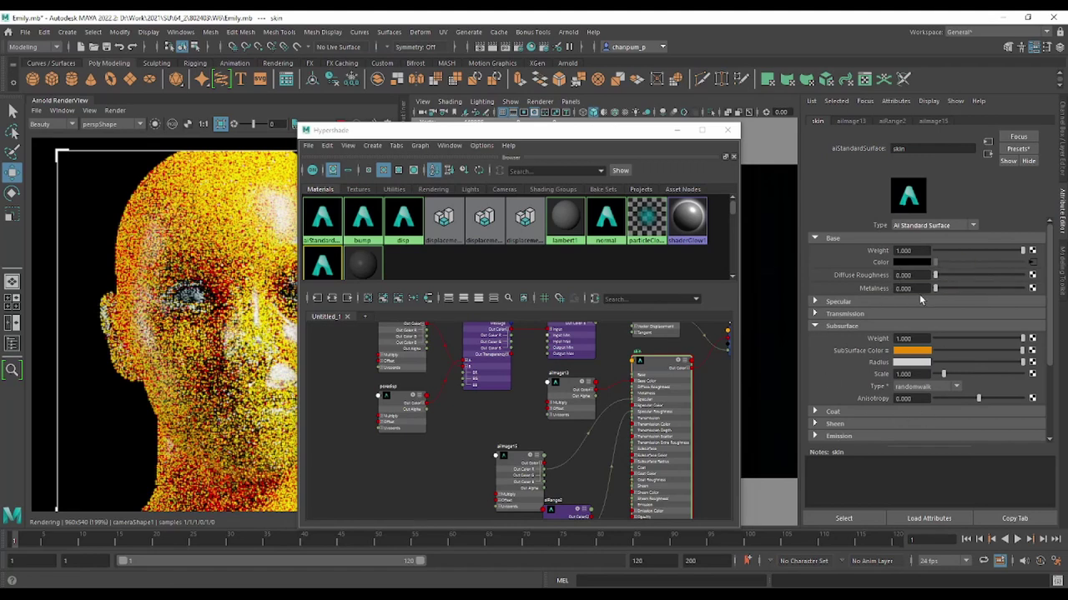
key("alt+Tab")
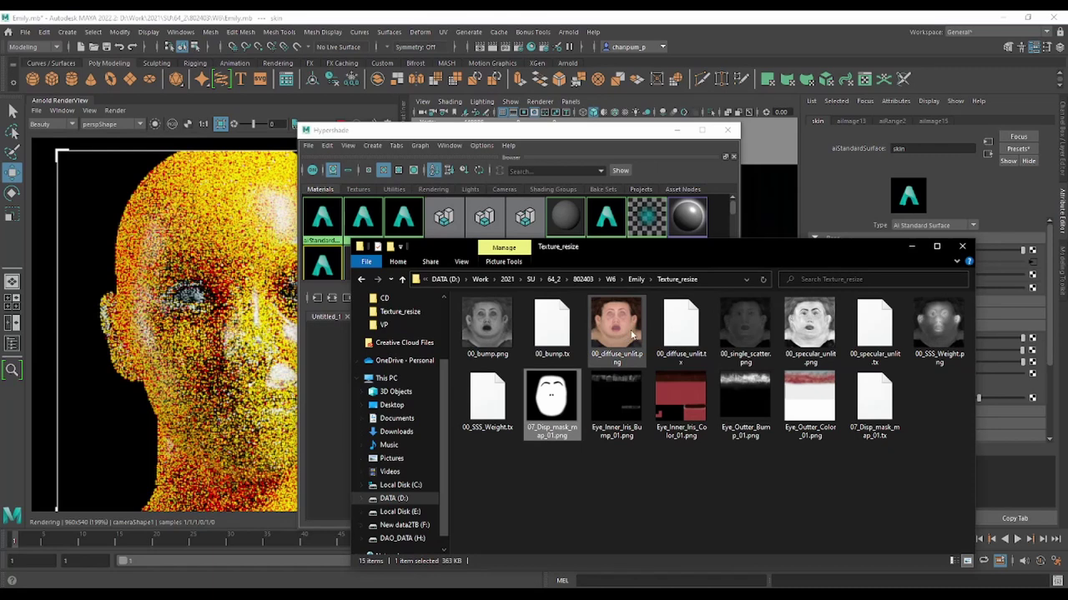
View 00_single_scatter.png in IrfanView, then close it and the Texture_resize folder
double_click(751, 325)
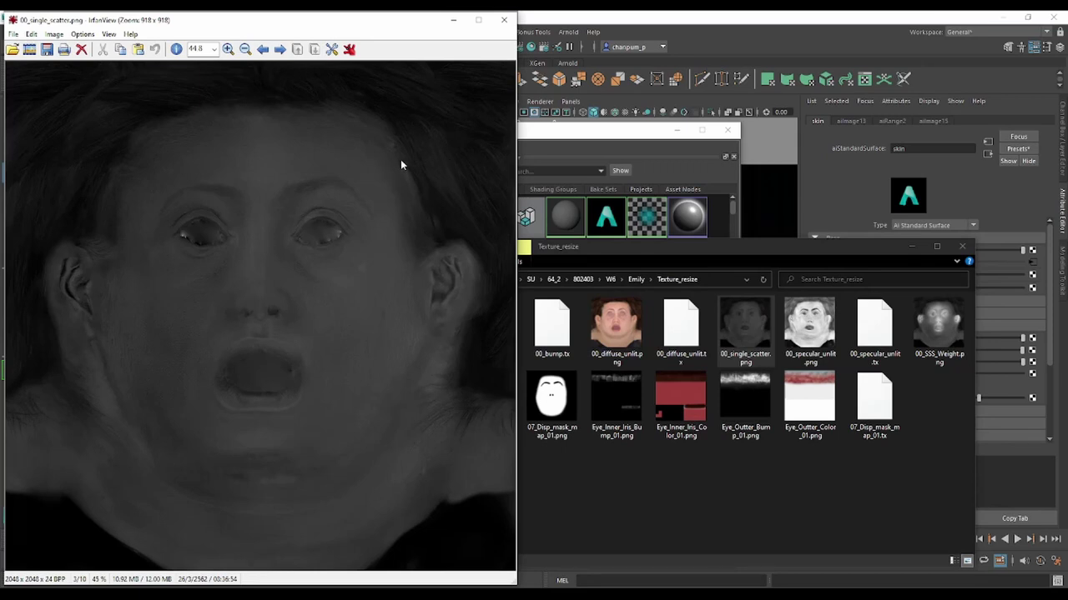
left_click(504, 19)
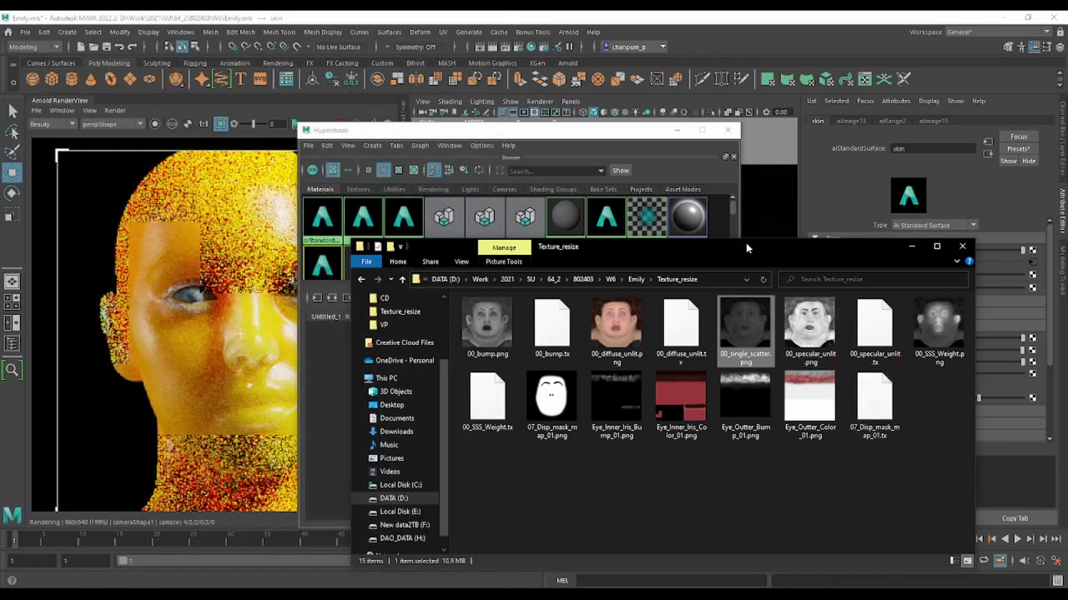
left_click(448, 458)
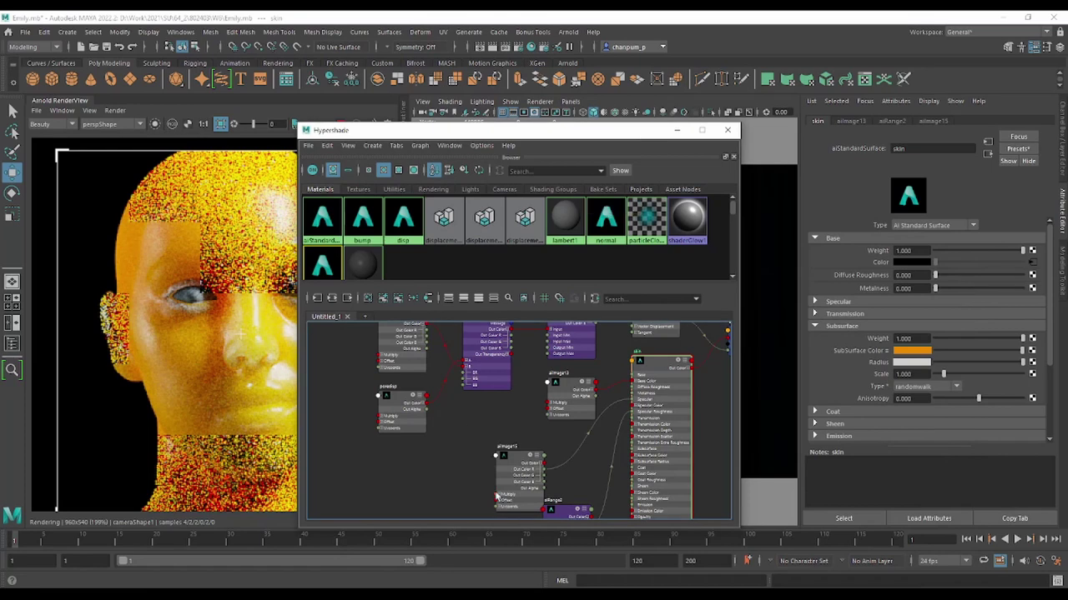
Create a new aiImage16 node in the skin graph loading the 00_single_scatter.png texture
middle_click_drag(448, 457, 436, 440)
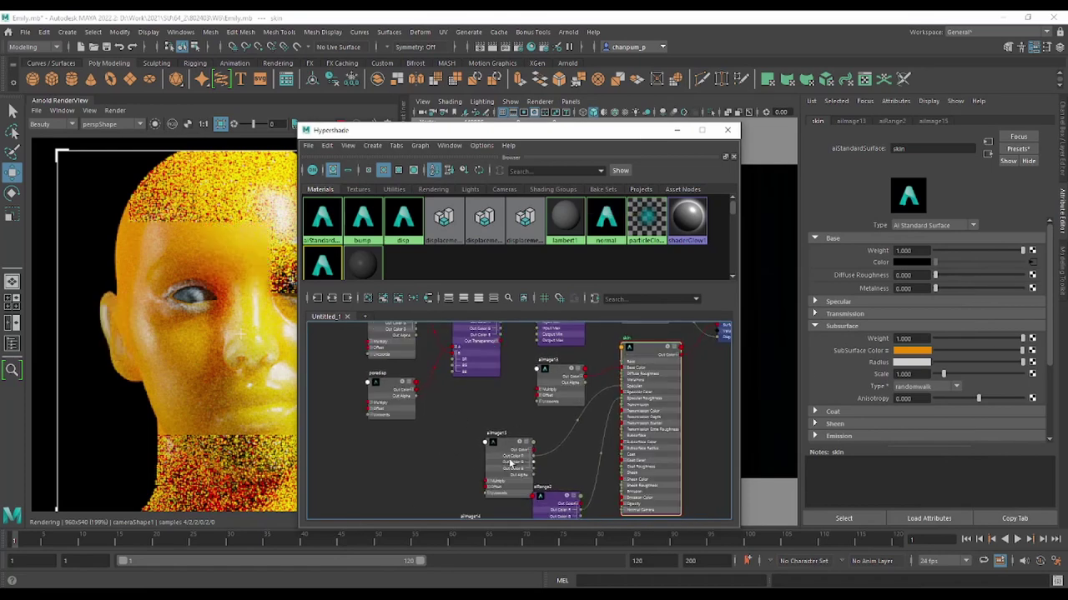
left_click(436, 439)
key("Tab")
type("aiim")
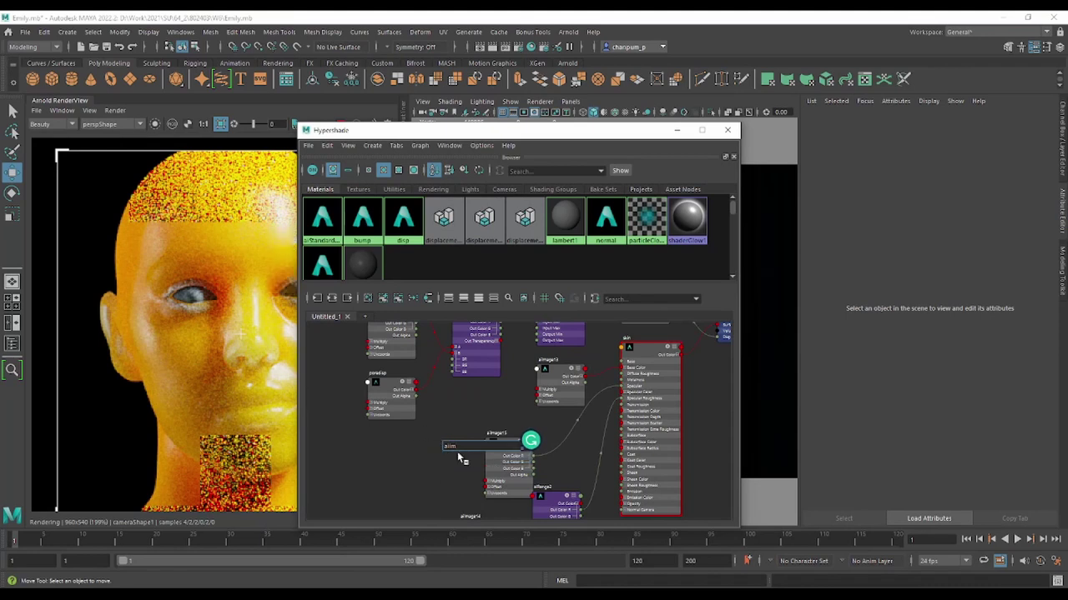
left_click(457, 455)
left_click_drag(470, 456, 406, 459)
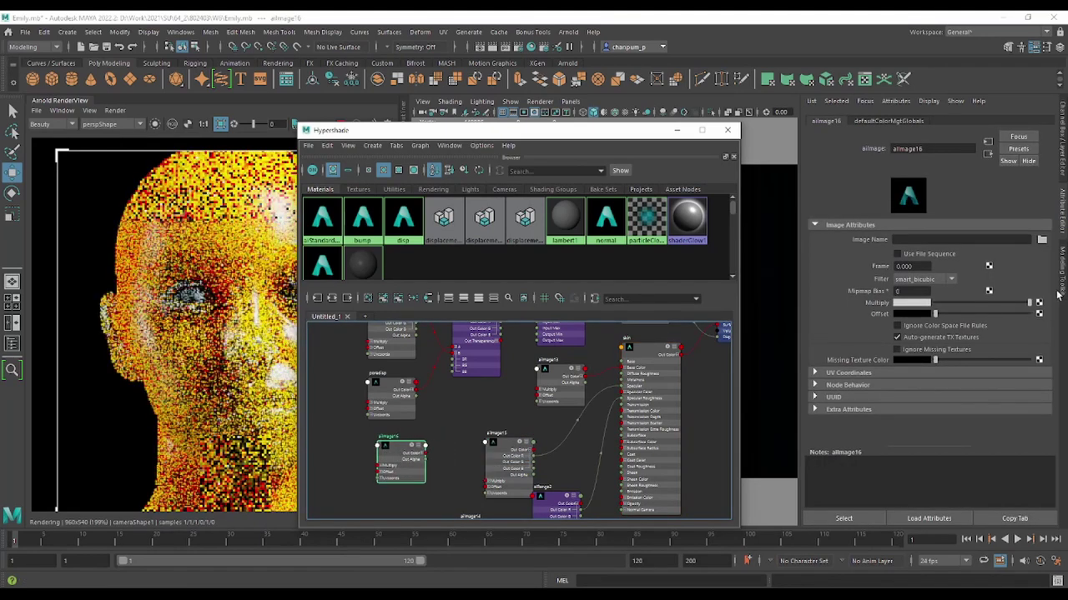
left_click(1042, 239)
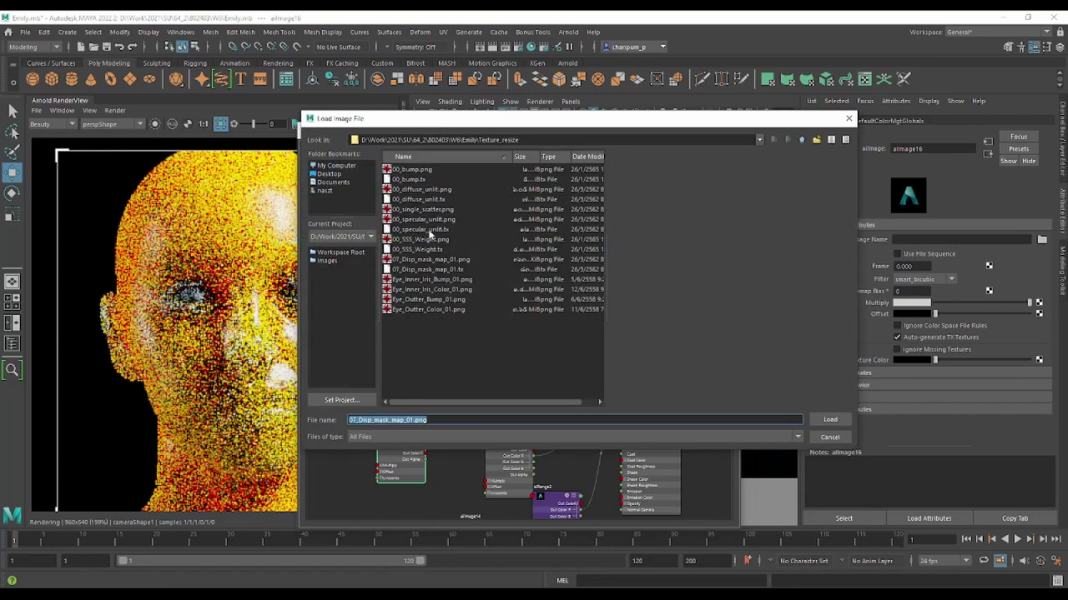
left_click(433, 214)
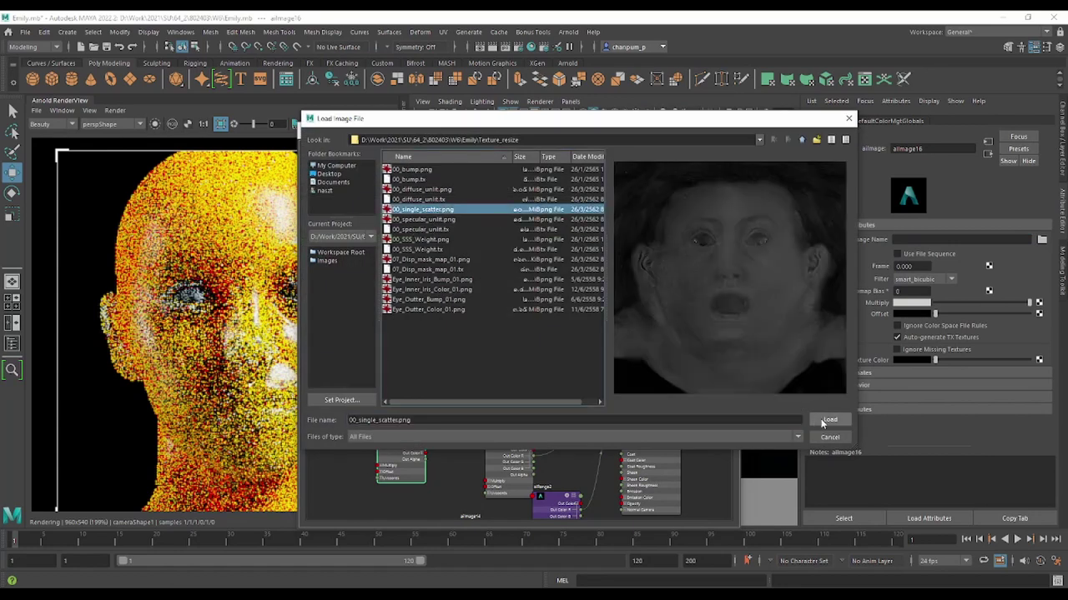
left_click(826, 421)
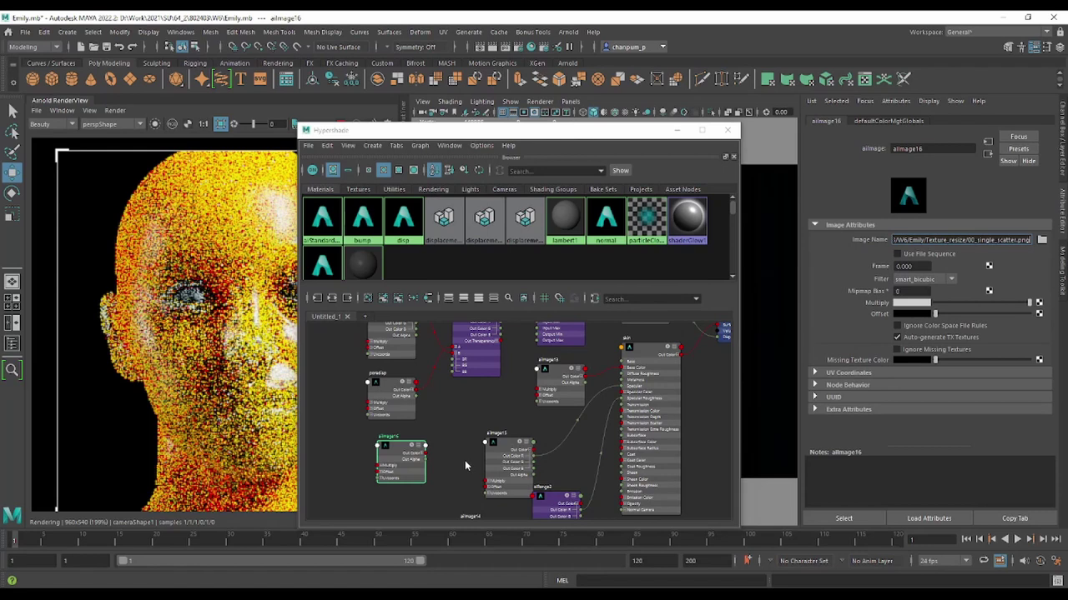
Select the head mesh and bring up the skin shader's attributes beside the node graph
scroll(461, 447, "up", 1)
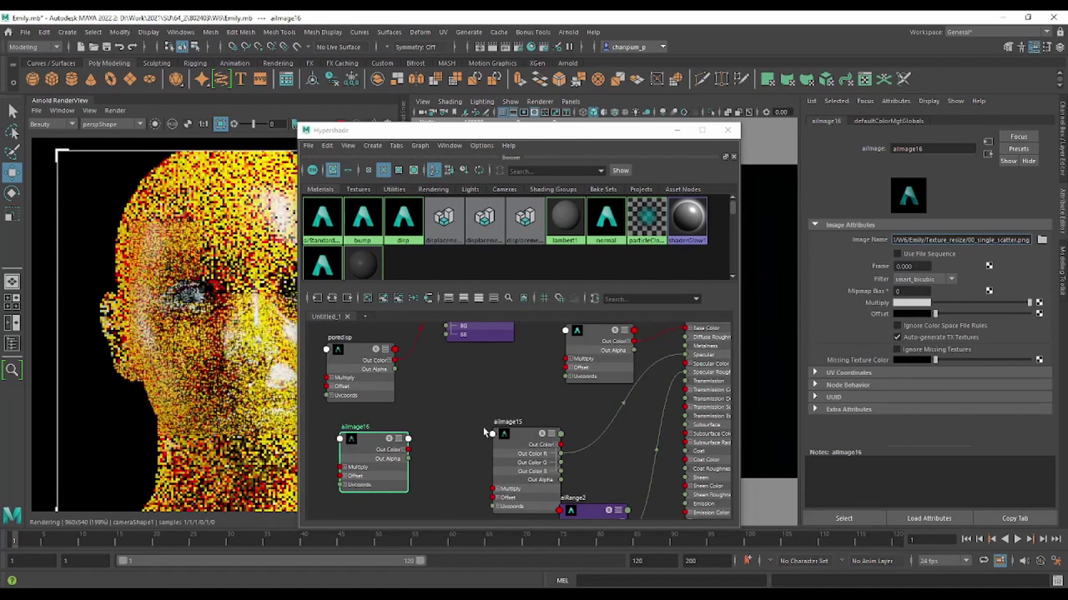
scroll(423, 359, "up", 3)
scroll(424, 359, "down", 1)
scroll(559, 388, "down", 1)
scroll(560, 388, "down", 1)
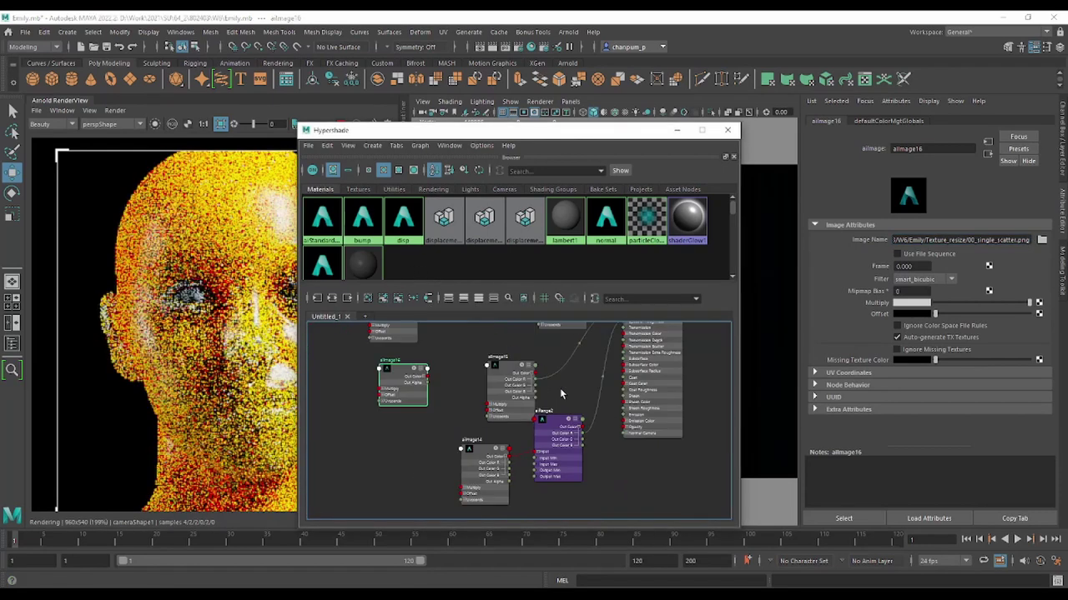
scroll(559, 388, "up", 1)
mouse_move(563, 387)
middle_mouse_down("alt")
mouse_move(454, 501)
mouse_move(535, 432)
mouse_move(561, 428)
middle_mouse_up("alt")
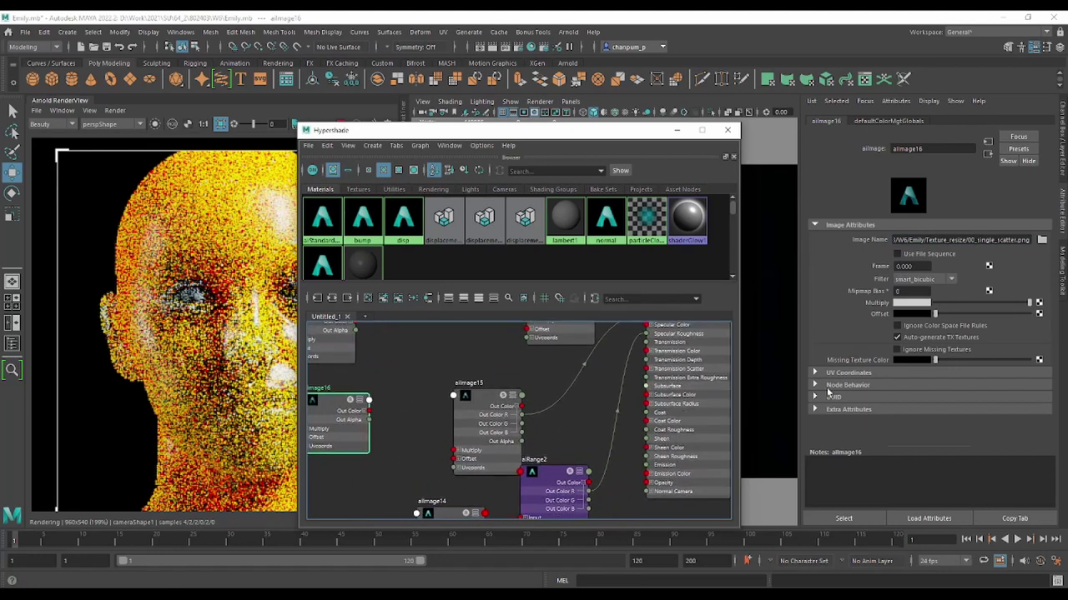
left_click_drag(647, 131, 539, 129)
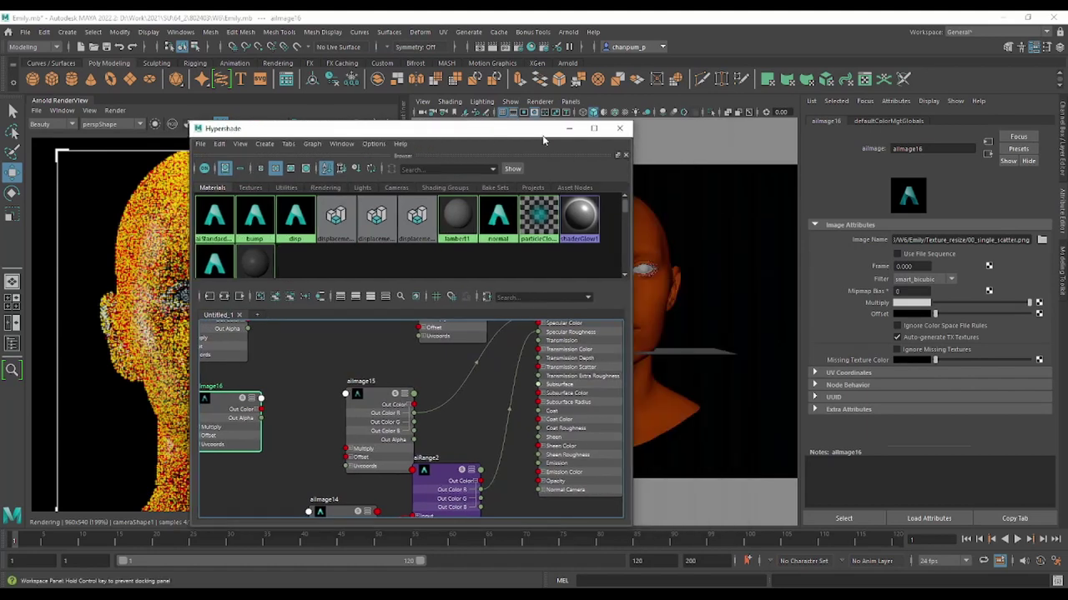
left_click(666, 264)
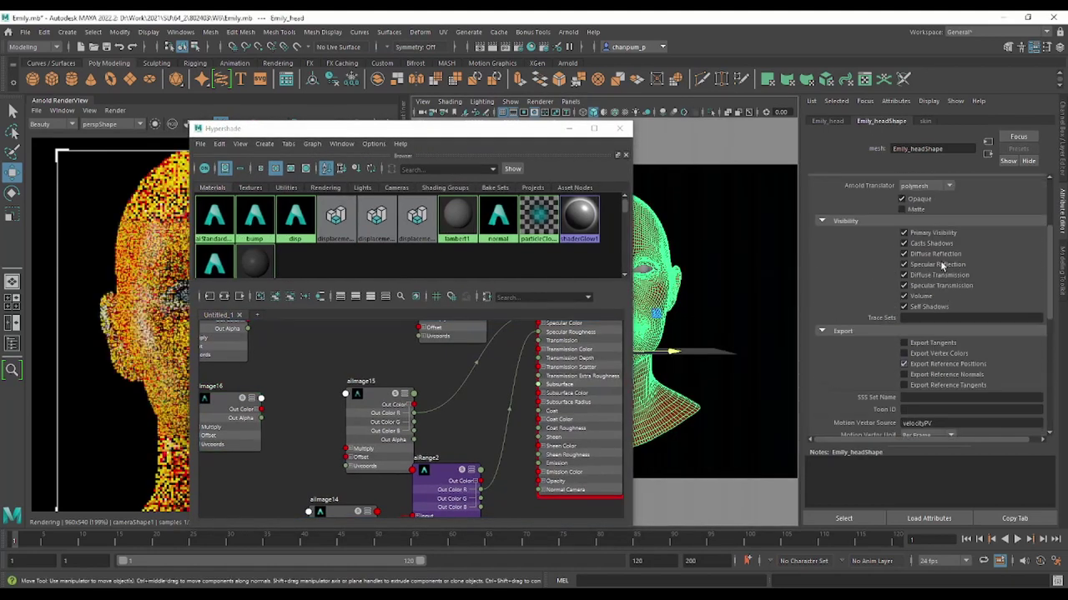
scroll(941, 266, "up", 3)
left_click(925, 122)
scroll(955, 353, "down", 3)
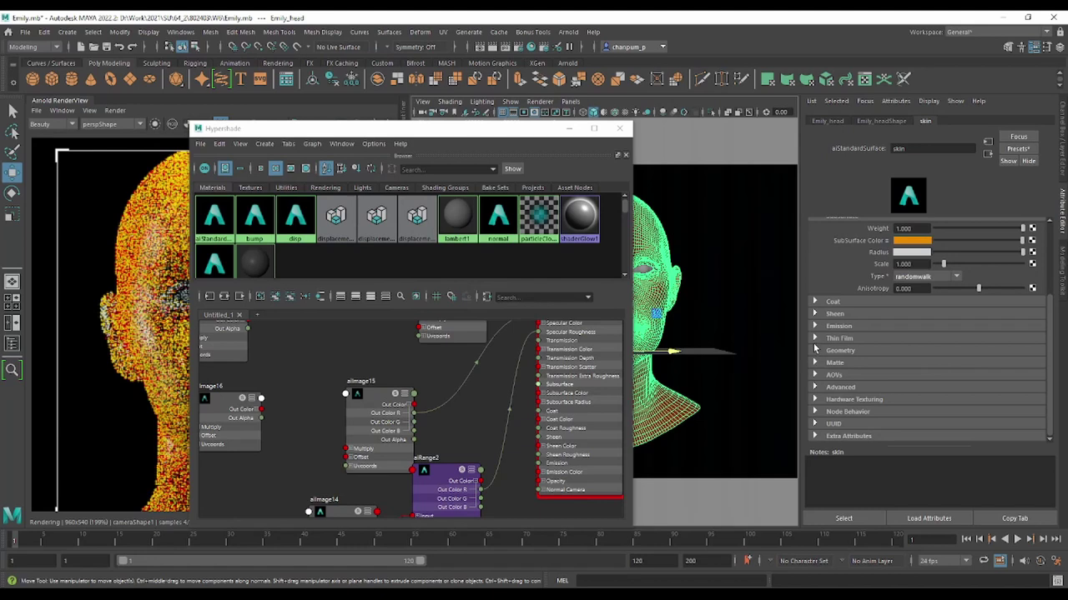
scroll(817, 376, "up", 3)
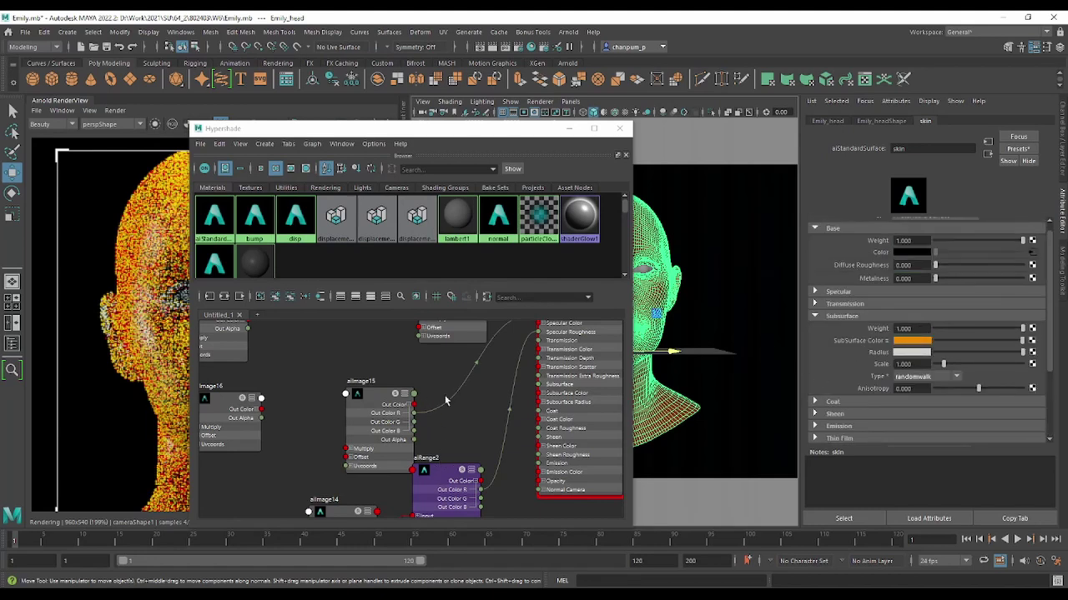
Position aiImage16 next to the skin shader's Subsurface input in the node graph
middle_click_drag(445, 402, 555, 382)
left_click(334, 392)
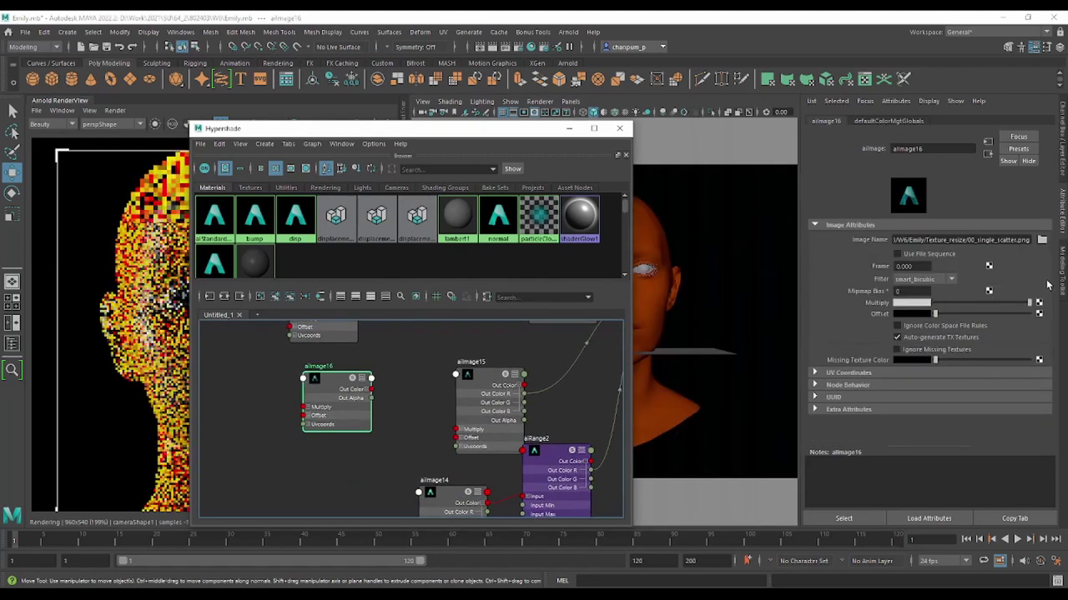
middle_click_drag(566, 353, 365, 334)
scroll(469, 405, "up", 5)
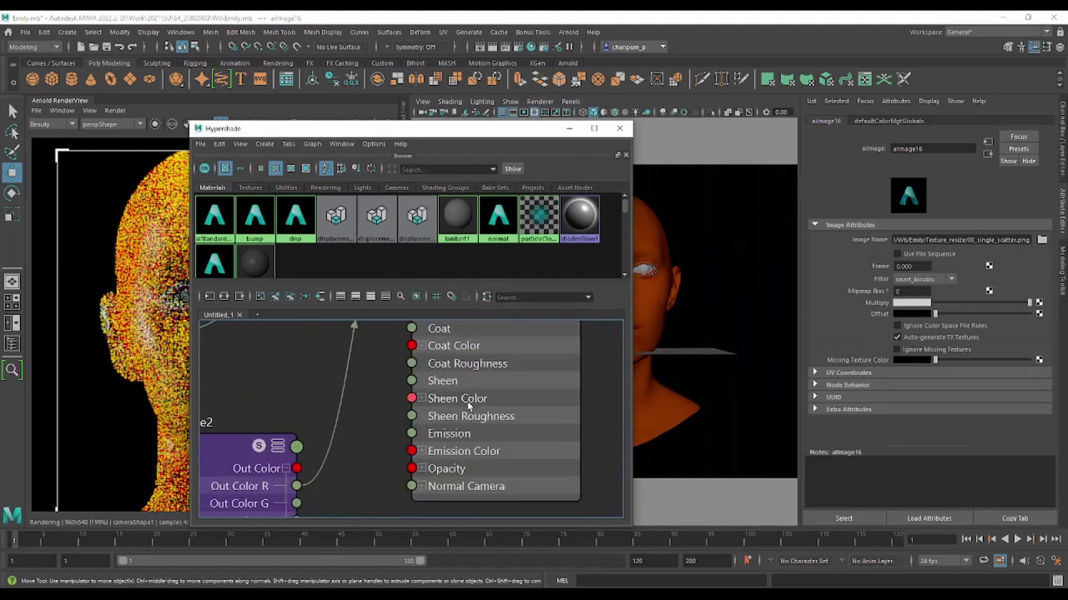
mouse_move(359, 407)
middle_mouse_down()
mouse_move(410, 462)
mouse_move(439, 475)
mouse_move(534, 501)
mouse_move(563, 484)
middle_mouse_up()
scroll(547, 362, "down", 3)
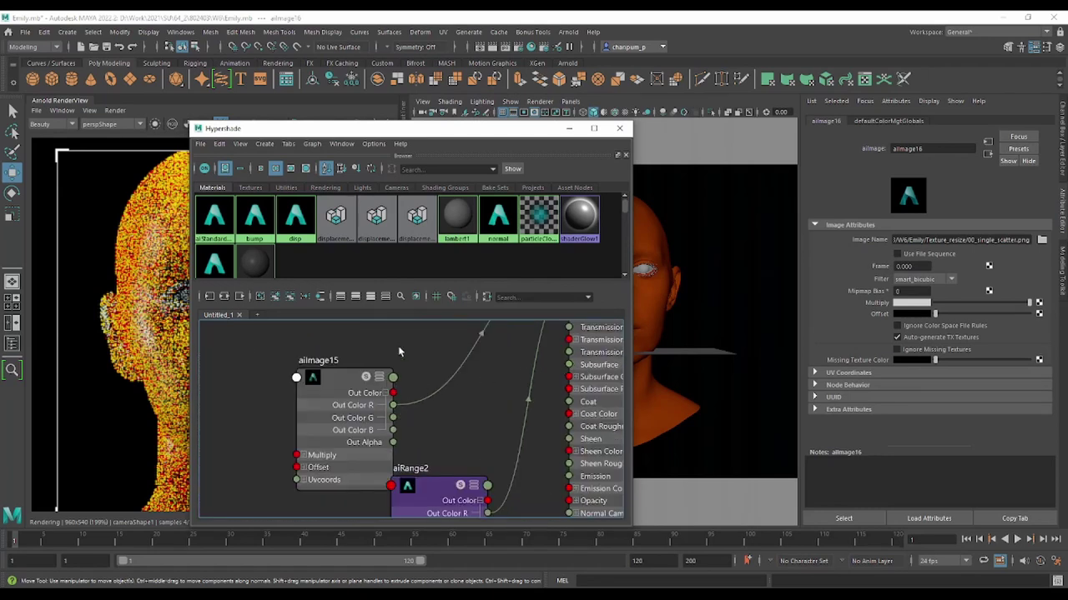
scroll(397, 346, "down", 3)
left_click_drag(298, 394, 408, 388)
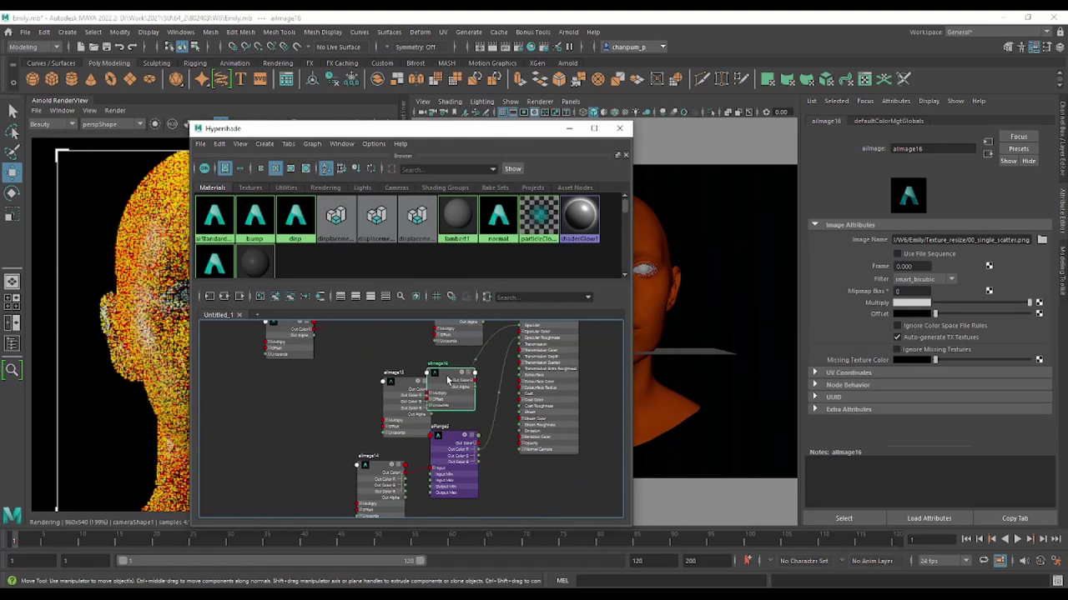
scroll(471, 382, "up", 3)
scroll(494, 391, "up", 3)
mouse_move(494, 391)
middle_mouse_down()
mouse_move(422, 404)
mouse_move(376, 268)
mouse_move(365, 312)
mouse_move(373, 473)
middle_mouse_up()
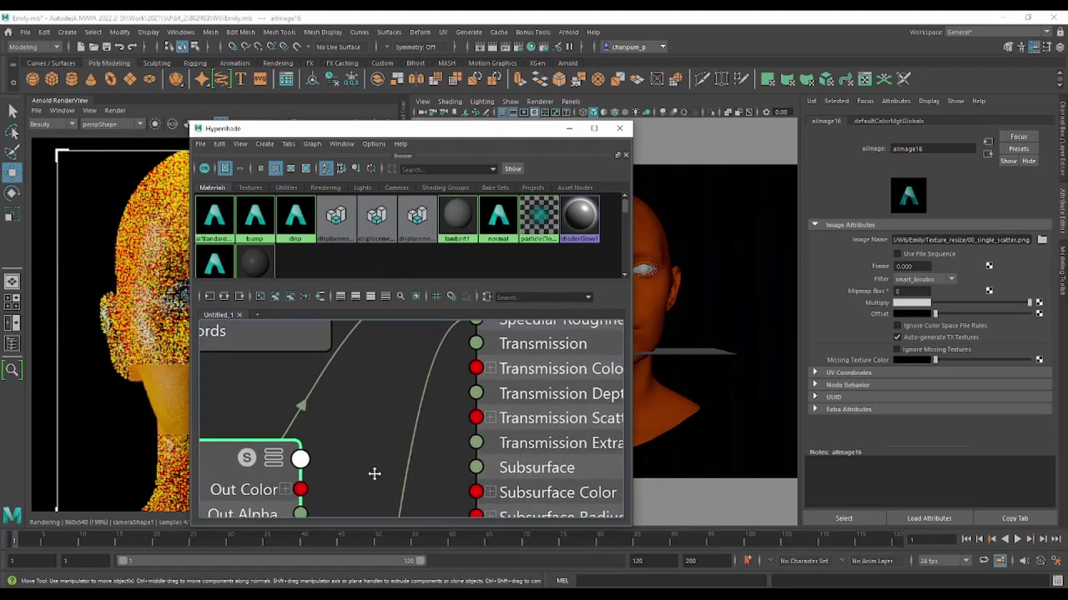
middle_click_drag(401, 422, 418, 477)
scroll(418, 477, "down", 1)
scroll(405, 463, "down", 2)
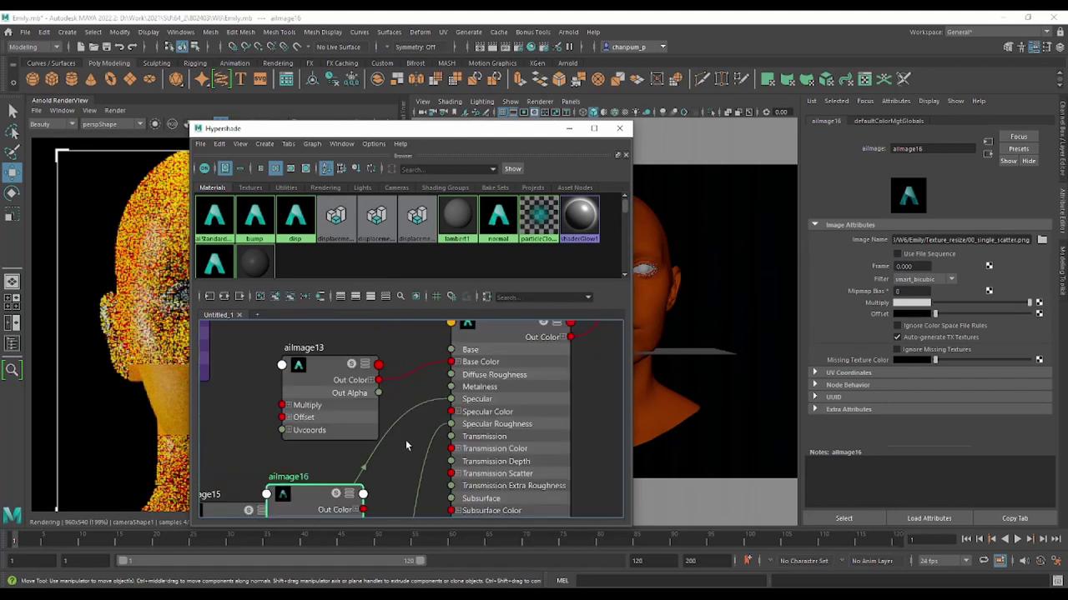
middle_click_drag(409, 429, 431, 305)
scroll(450, 372, "up", 2)
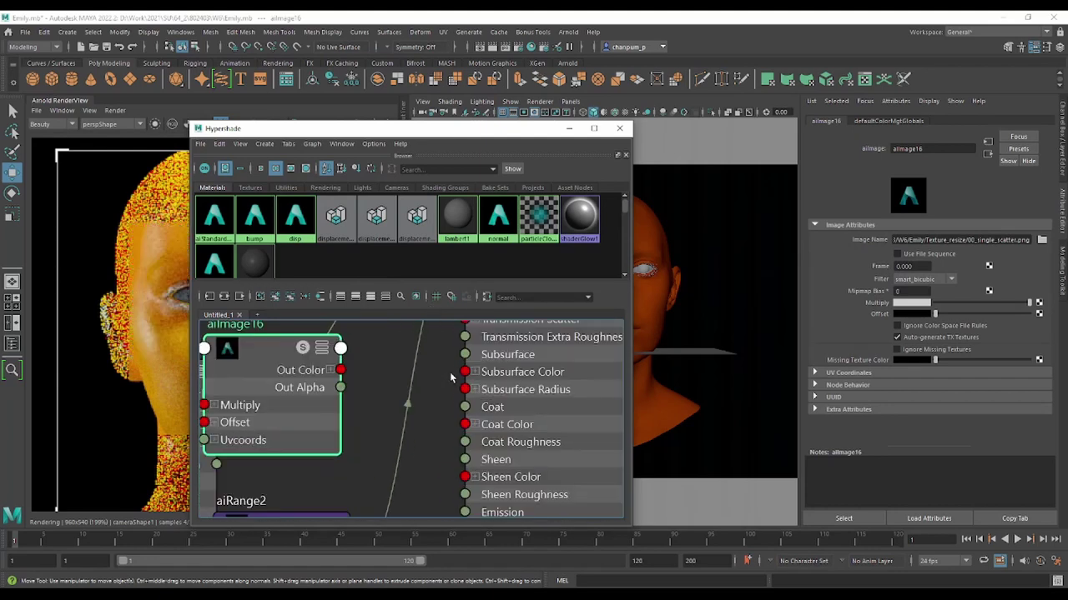
mouse_move(450, 371)
middle_mouse_down()
mouse_move(440, 424)
mouse_move(477, 476)
middle_mouse_up()
Connect aiImage16's Out Color R to the skin shader's Subsurface weight, then minimize Hypershade
left_click_drag(485, 463, 393, 329)
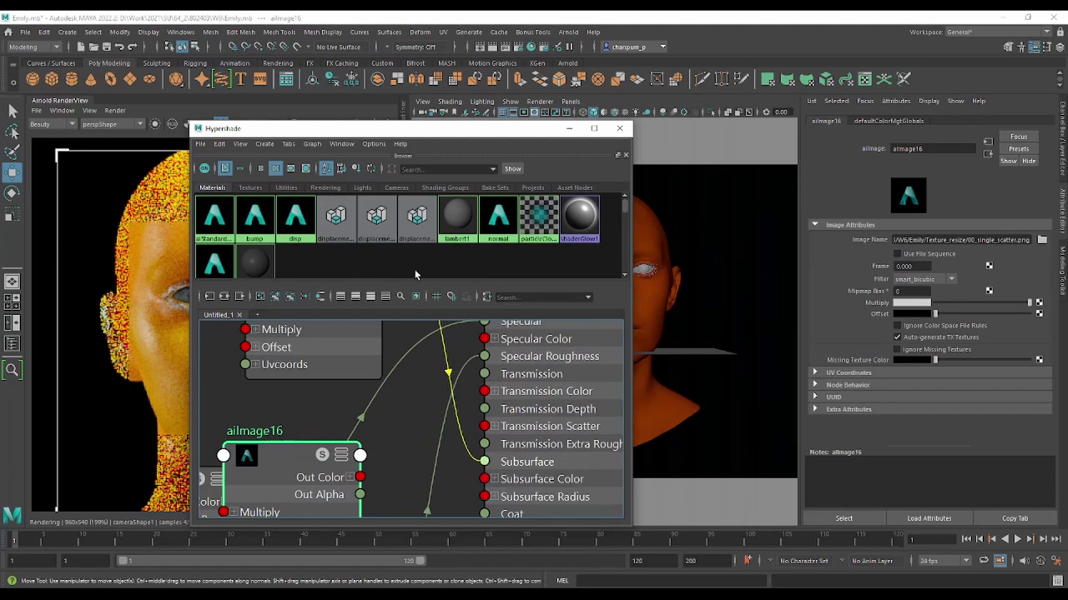
scroll(392, 328, "up", 2)
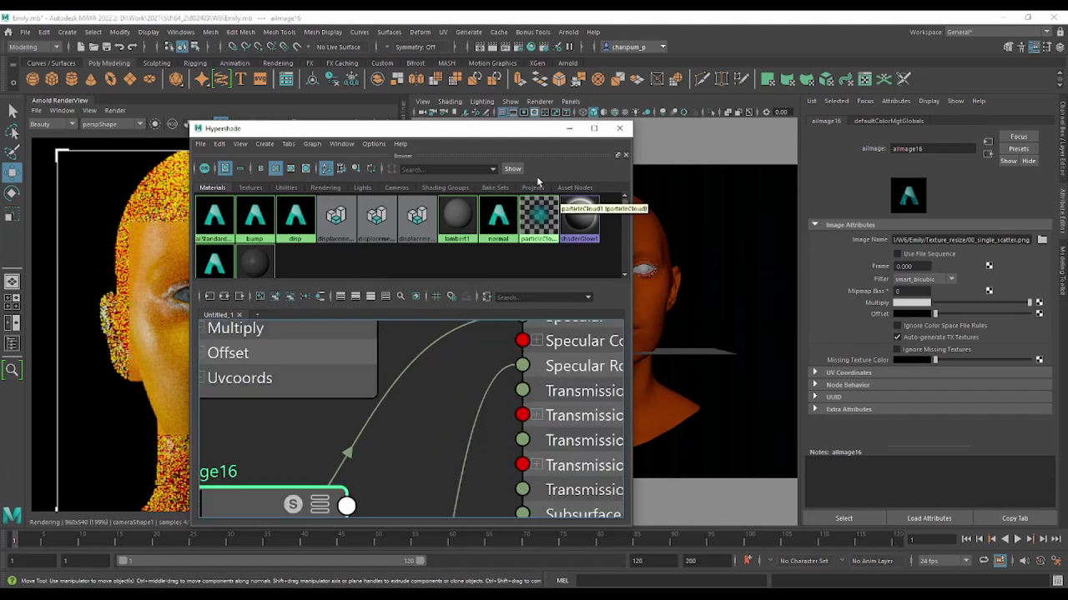
left_click_drag(501, 129, 515, 30)
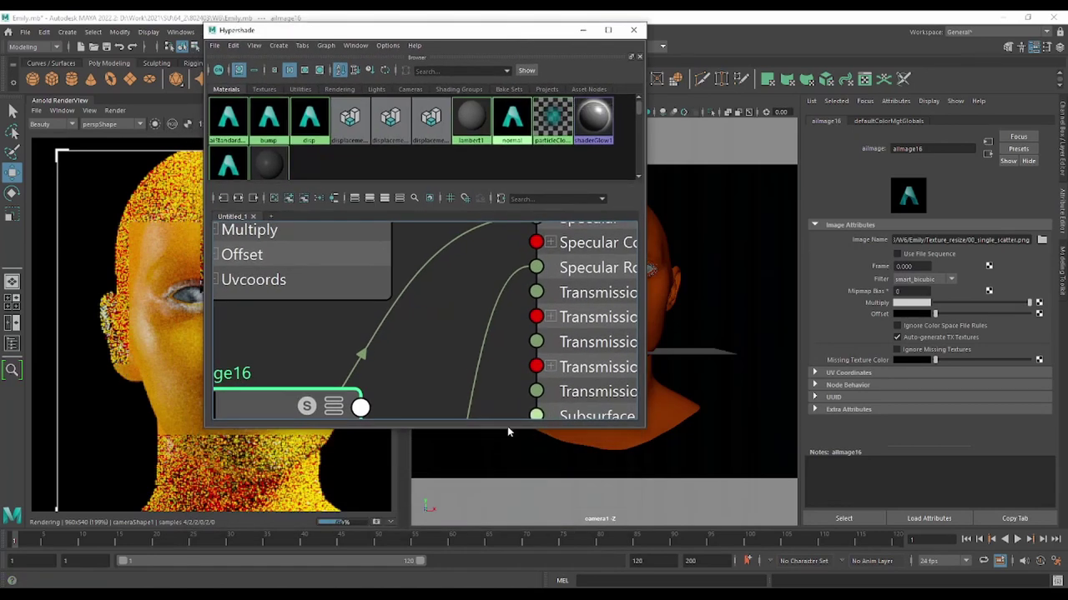
left_click_drag(505, 429, 506, 539)
scroll(484, 366, "down", 2)
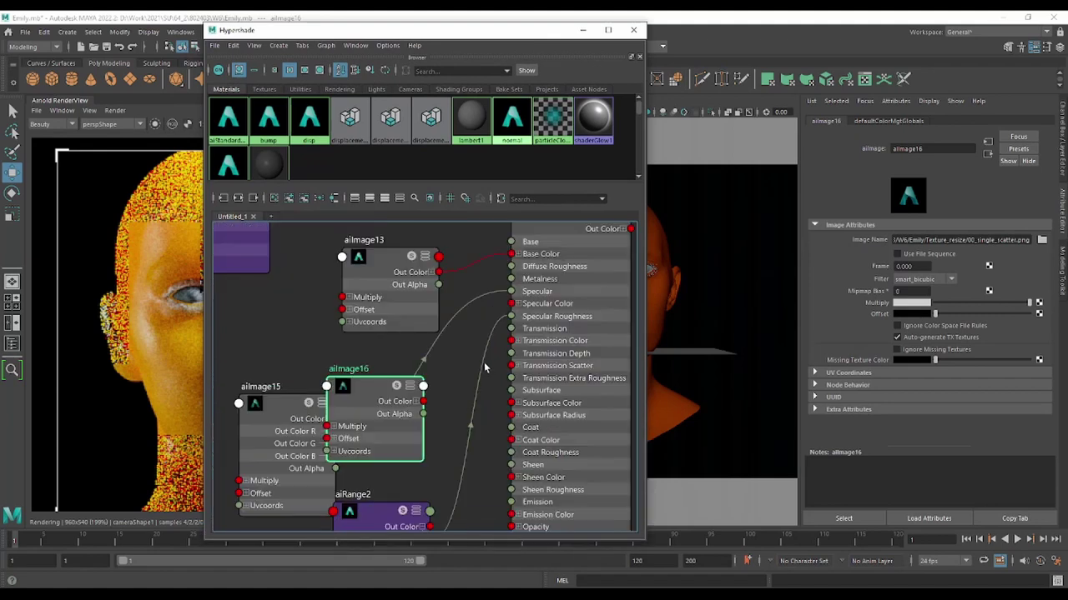
mouse_move(485, 365)
middle_mouse_down("alt")
mouse_move(493, 467)
mouse_move(485, 405)
mouse_move(549, 342)
middle_mouse_up("alt")
left_click(480, 378)
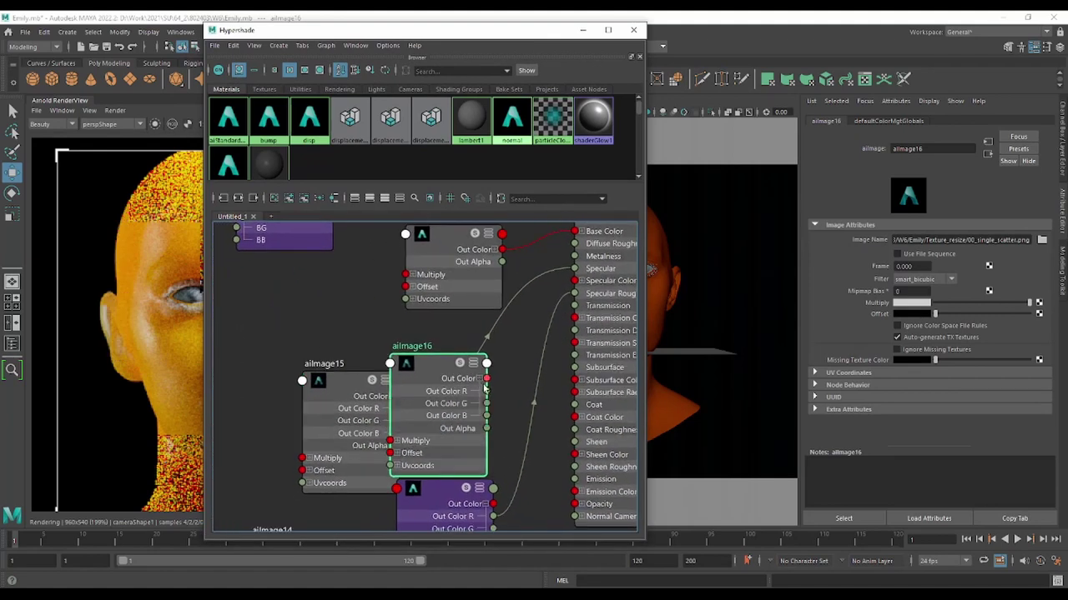
left_click_drag(486, 391, 575, 368)
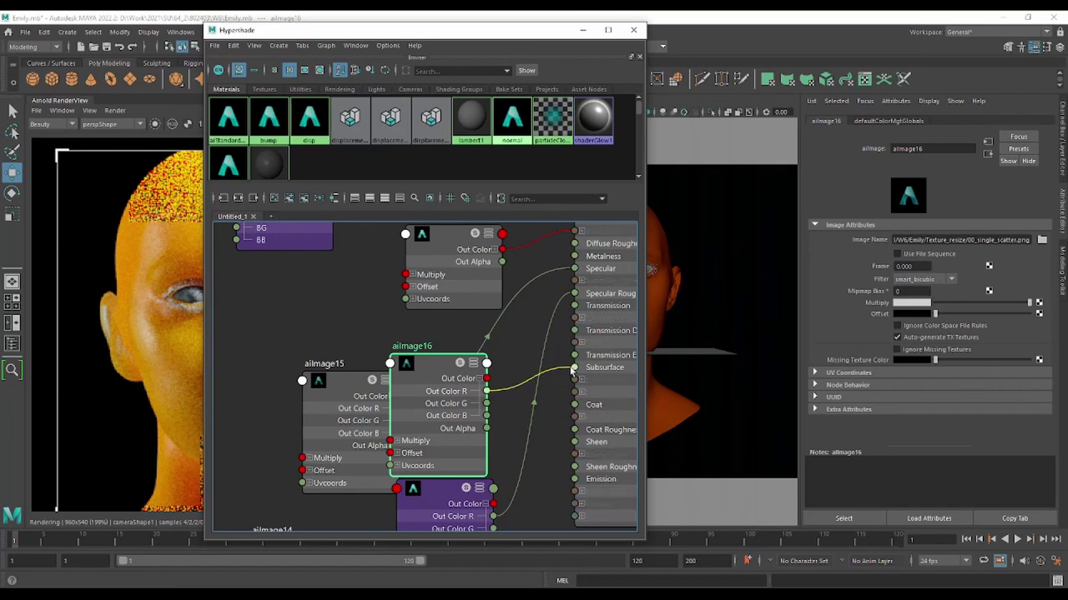
left_click(583, 32)
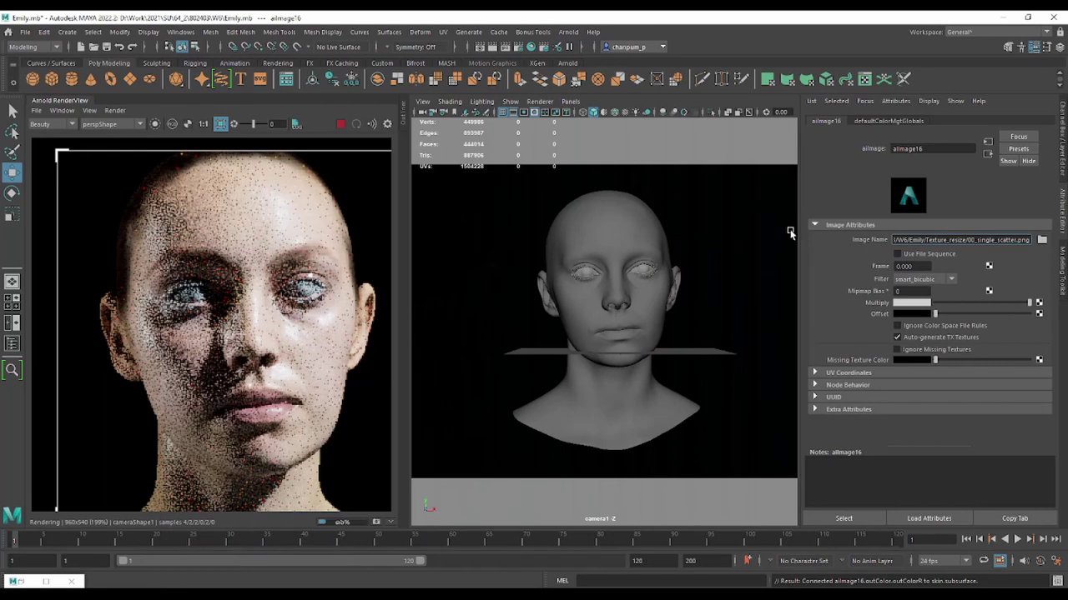
Lower the skin shader's Subsurface Scale to 0.968 and restore the Hypershade window
left_click(625, 222)
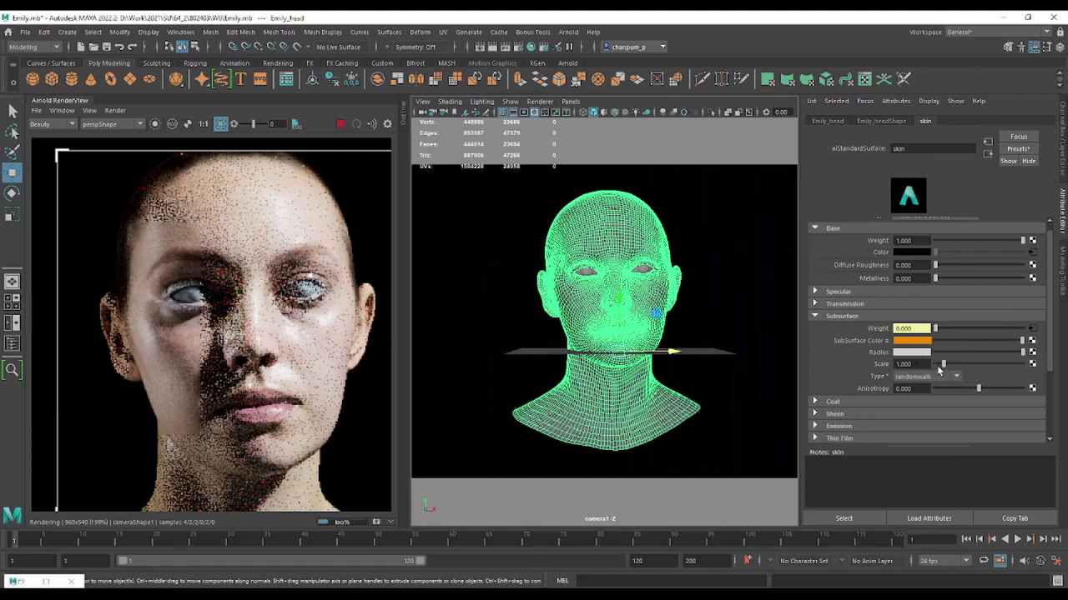
mouse_move(948, 367)
left_mouse_down()
mouse_move(962, 364)
mouse_move(933, 354)
left_mouse_up()
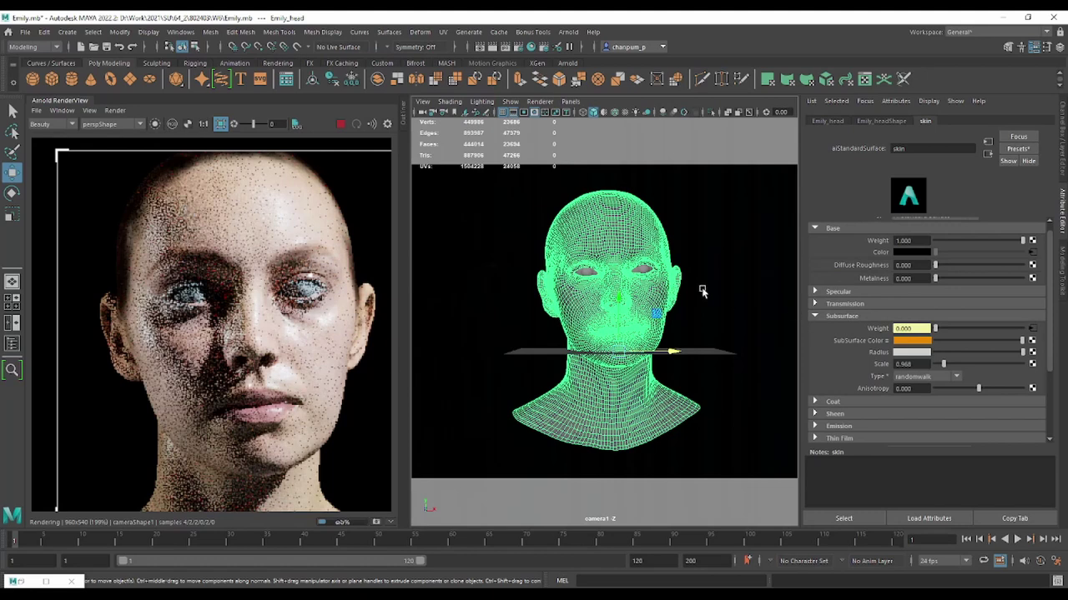
left_click(1032, 328)
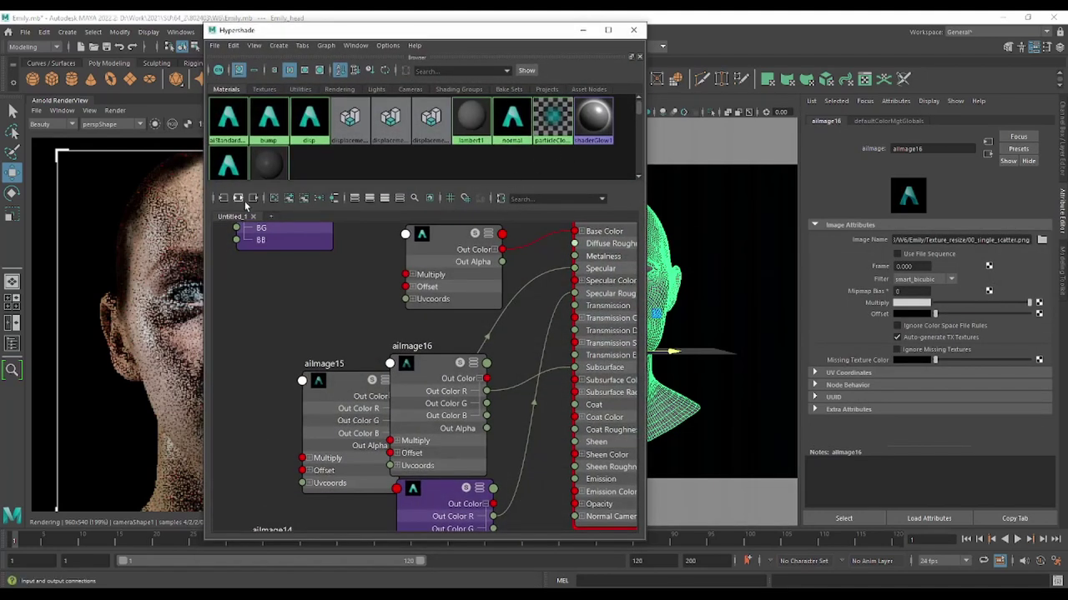
Graph aiStandardSurface5SG's full input and output network and select the aiImage16 node
left_click(239, 199)
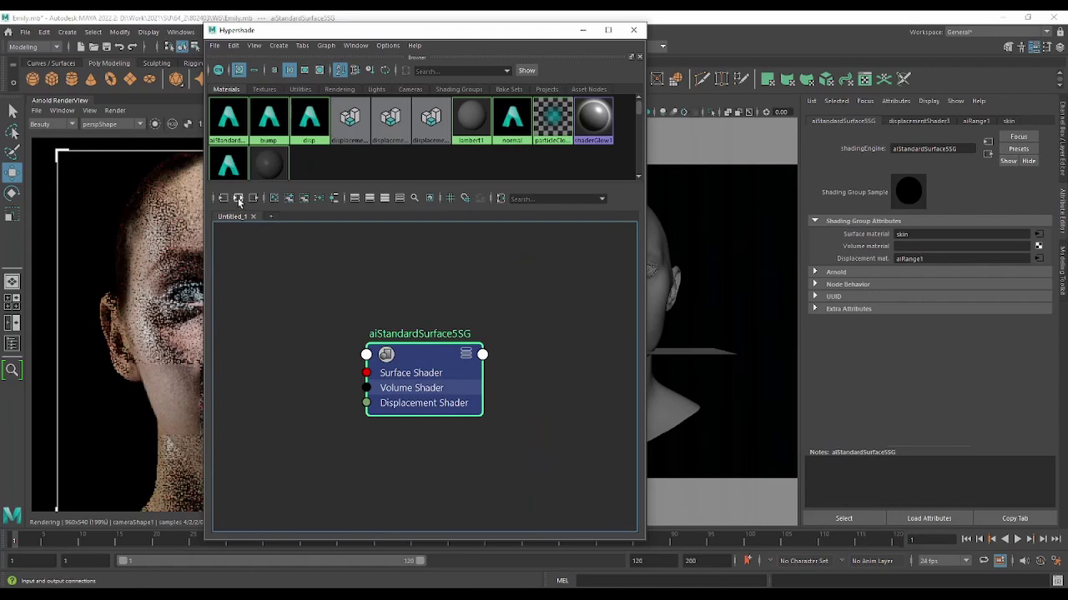
left_click(238, 197)
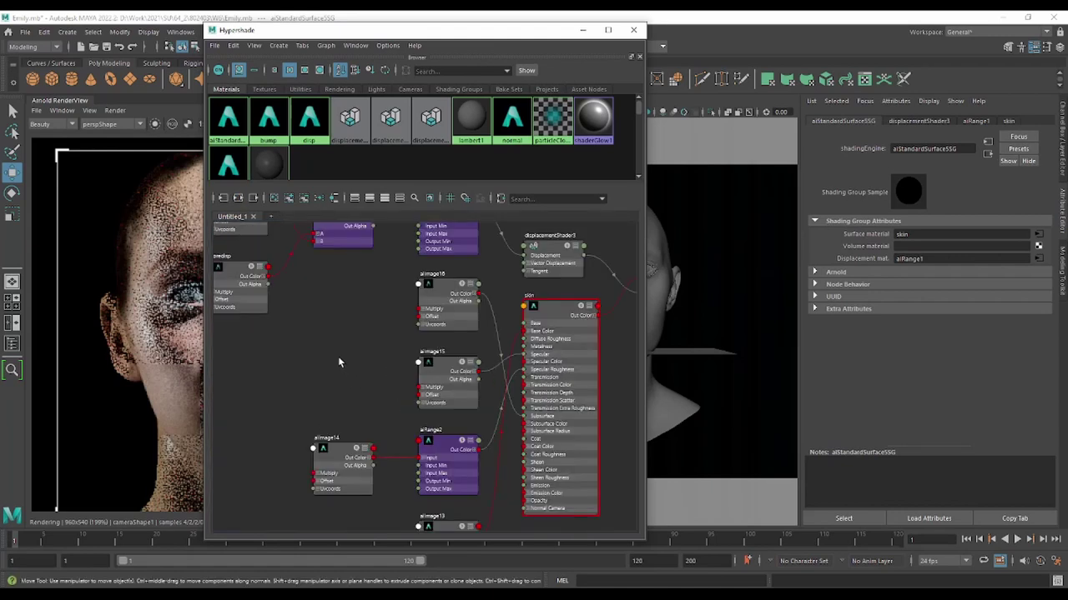
mouse_move(330, 359)
middle_mouse_down("alt")
mouse_move(305, 284)
mouse_move(255, 300)
middle_mouse_up("alt")
scroll(305, 283, "up", 3)
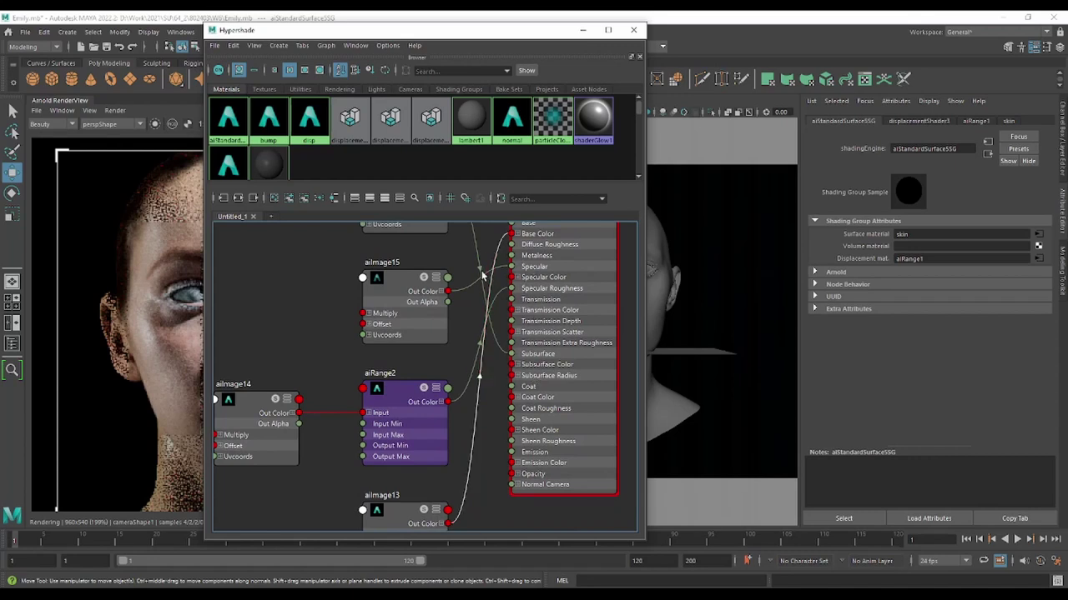
middle_click_drag(481, 238, 481, 408)
left_click(404, 355)
Rename the aiImage16 scatter map node to sss
left_click_drag(404, 355, 226, 336)
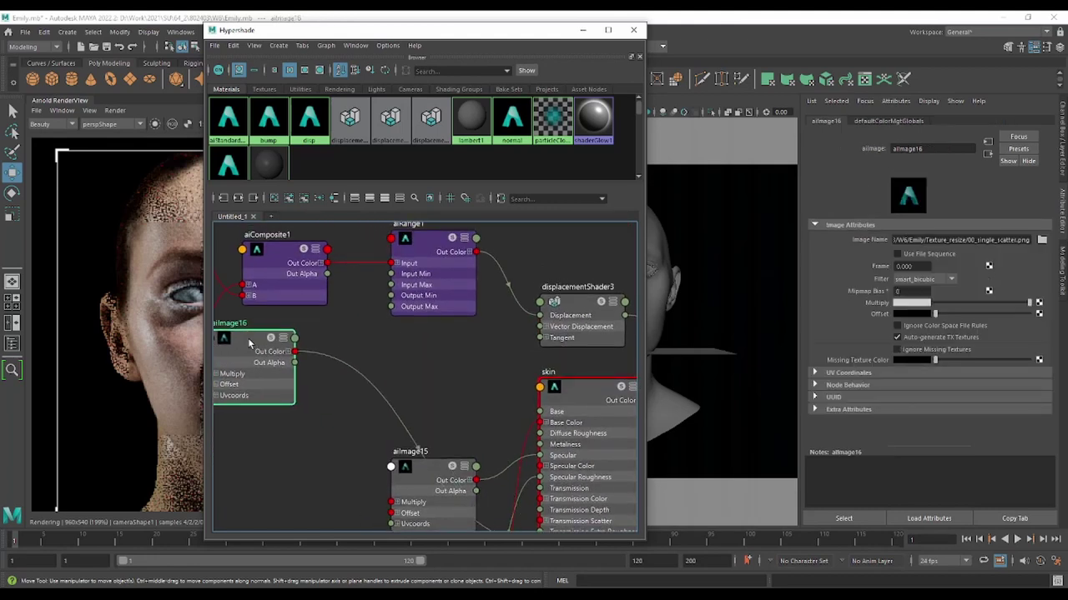
key("ctrl+a")
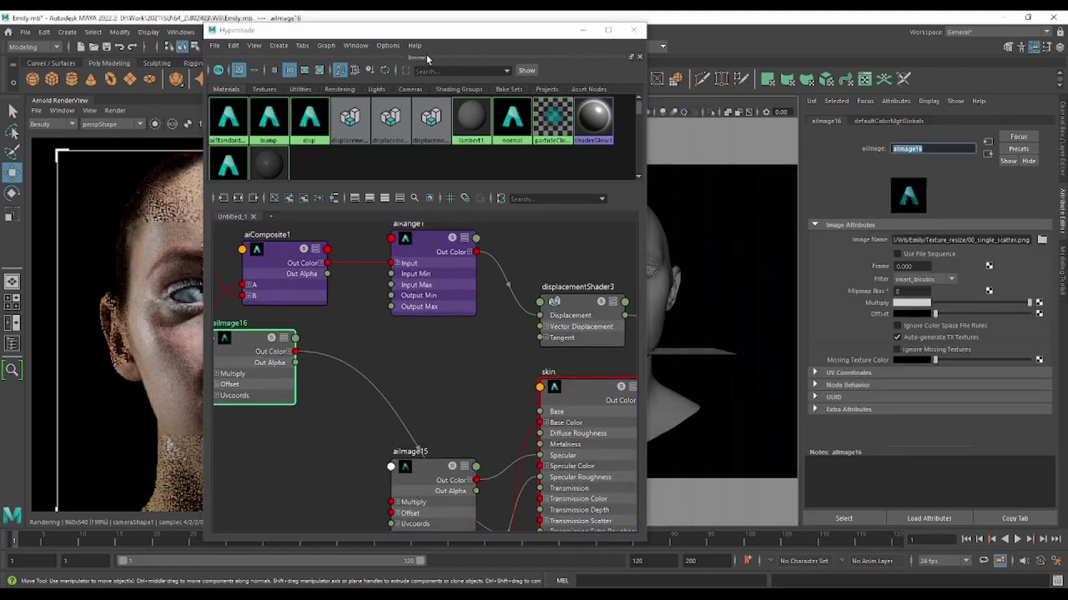
type("sss")
key("Return")
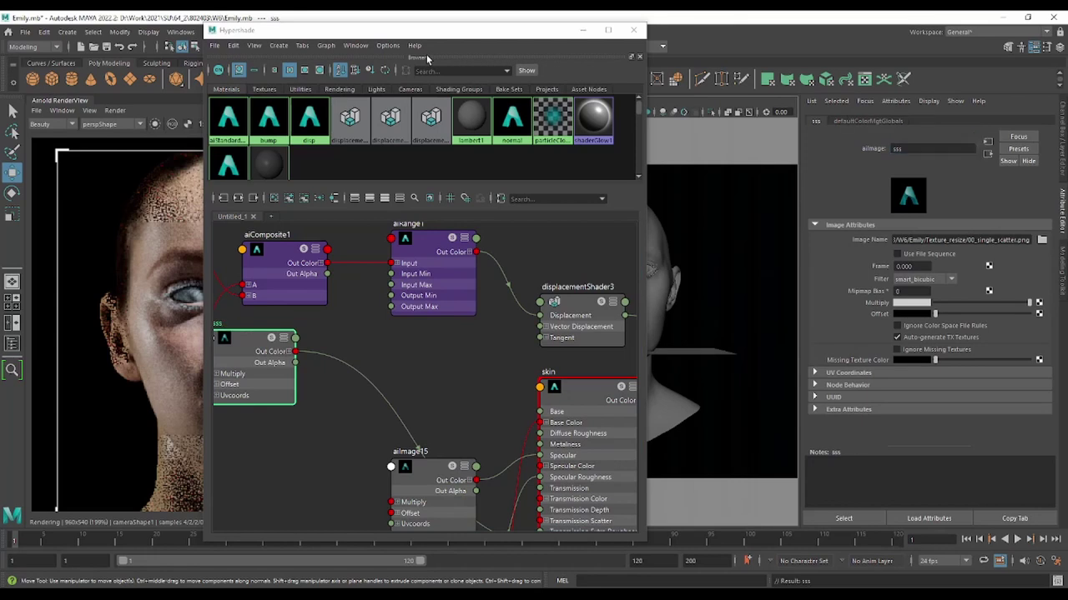
Add an aiRange3 node fed by sss.outColor, its red output driving skin Subsurface
middle_click_drag(343, 338, 440, 326, "alt")
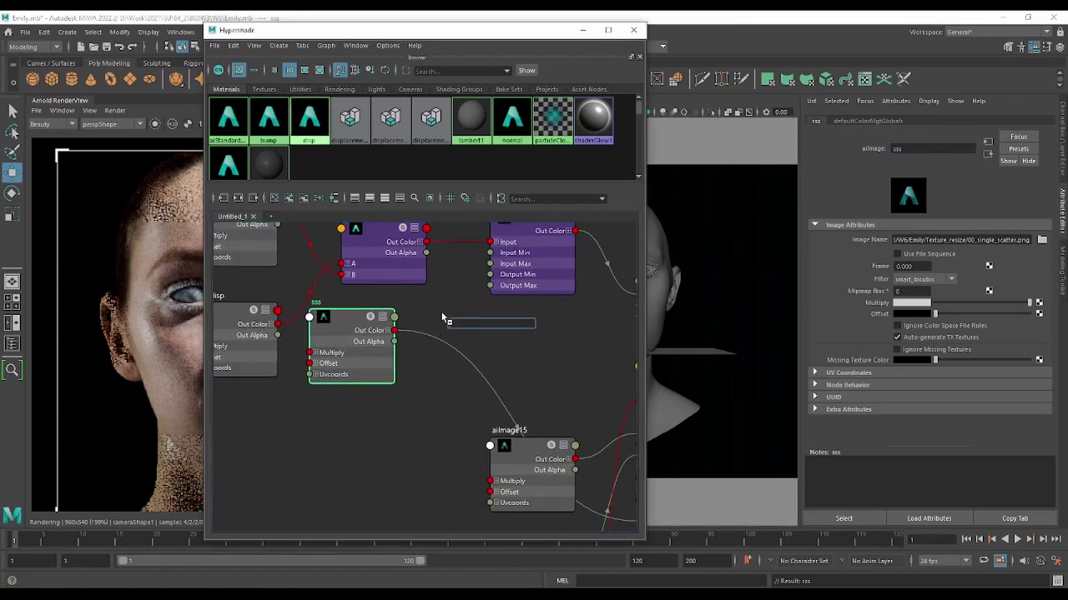
key("Tab")
type("i")
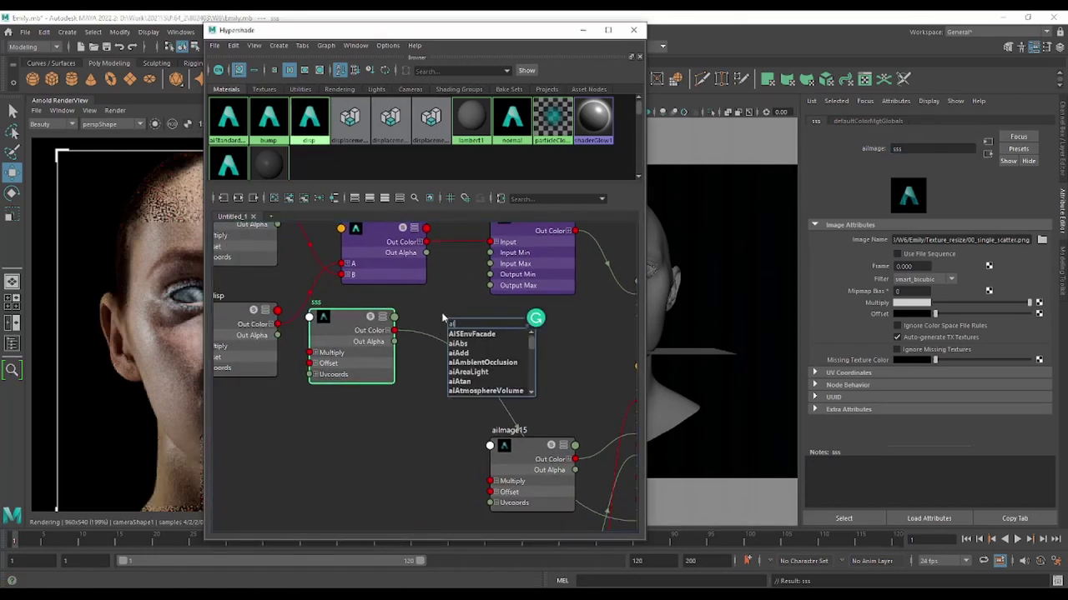
type("ran")
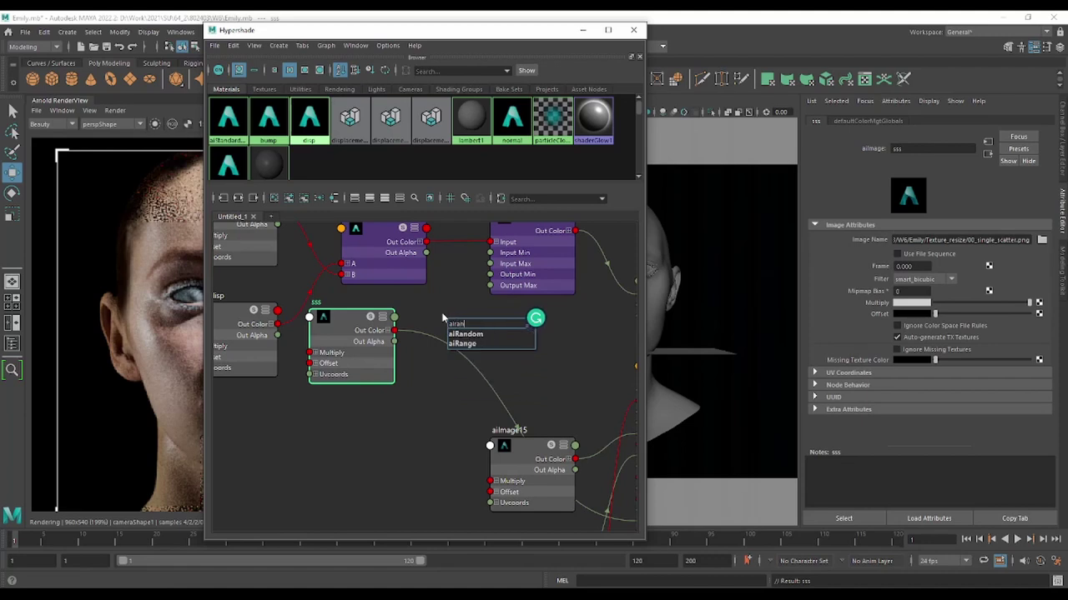
type("ge")
left_click(475, 336)
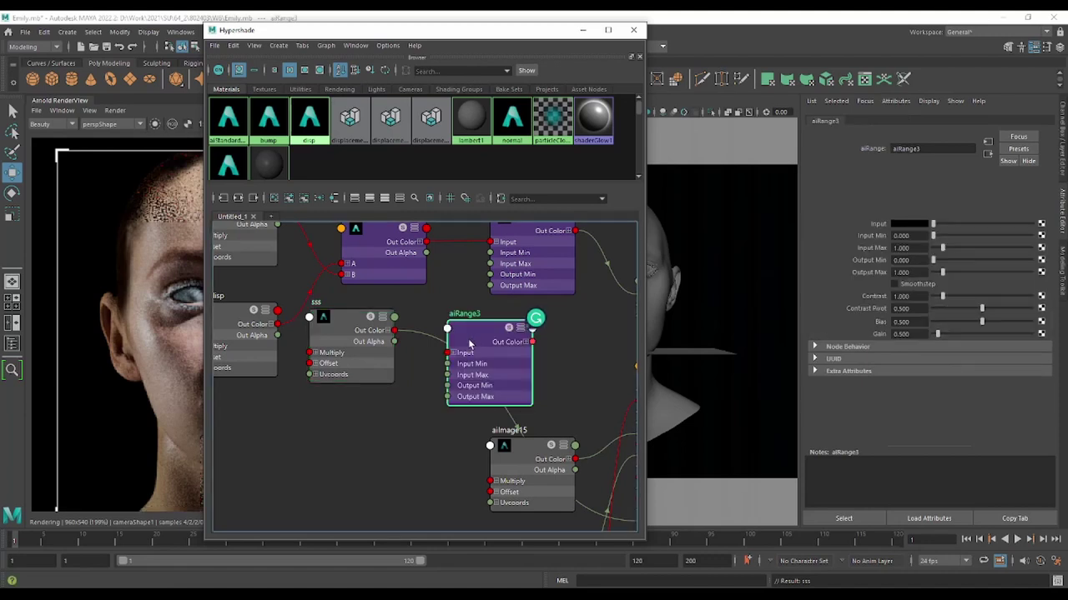
left_click_drag(448, 355, 449, 353)
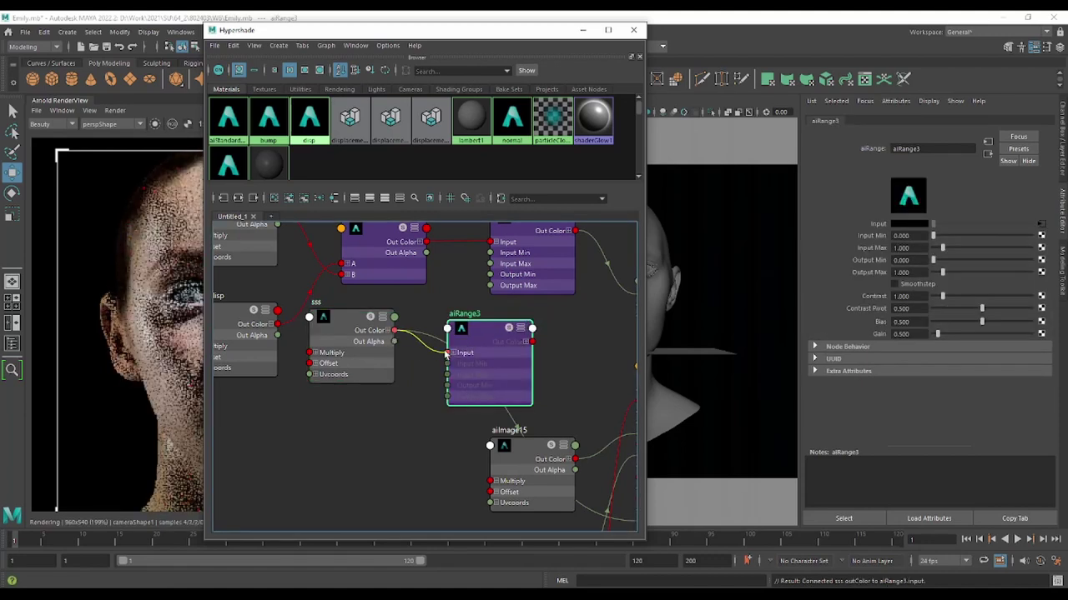
middle_click_drag(551, 341, 361, 291, "alt")
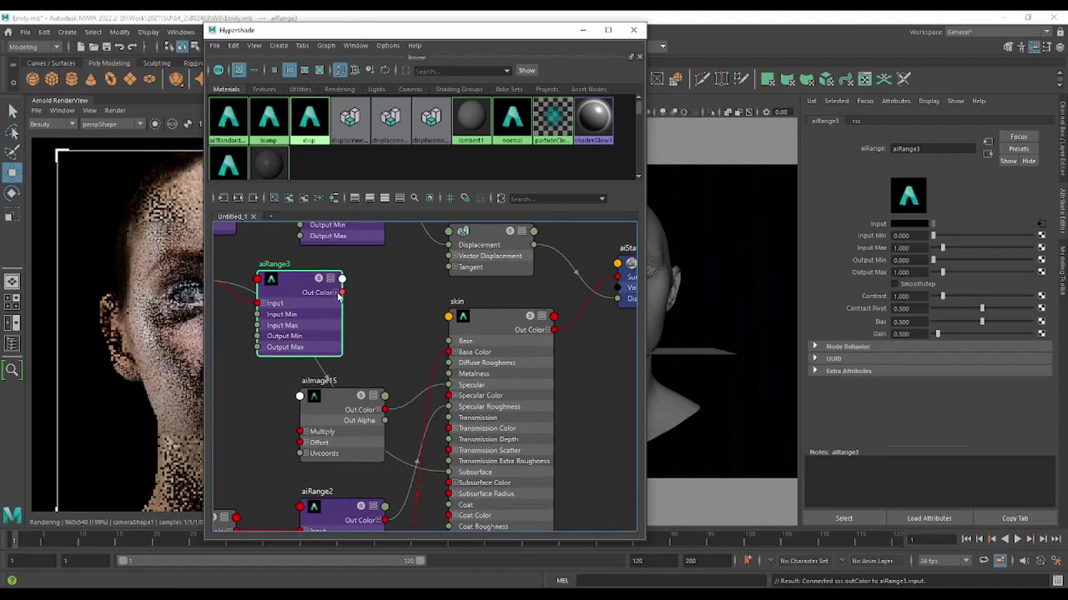
left_click_drag(339, 297, 354, 302)
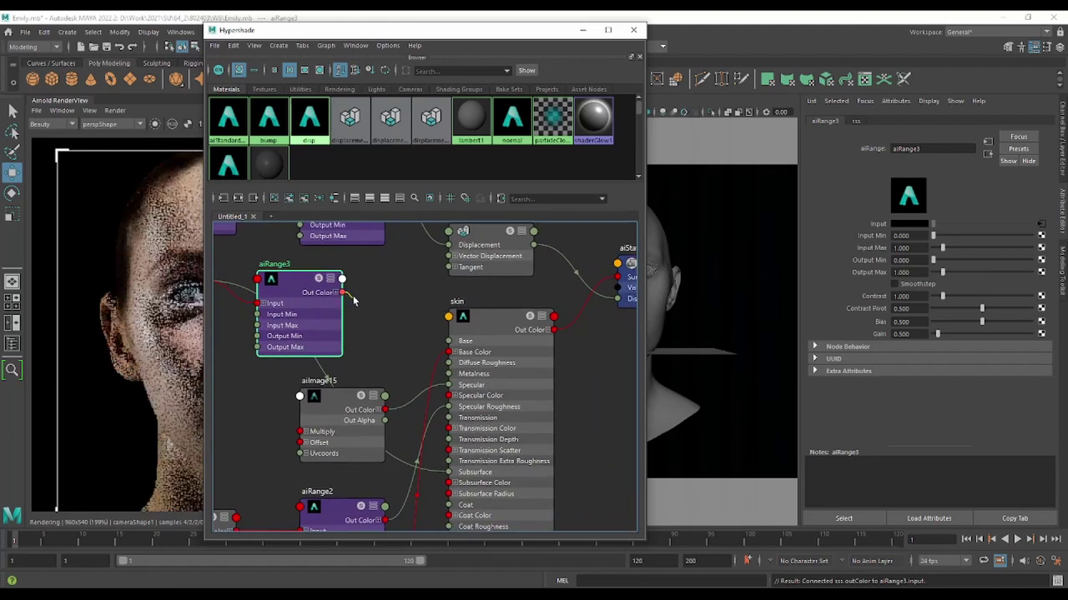
left_click(334, 294)
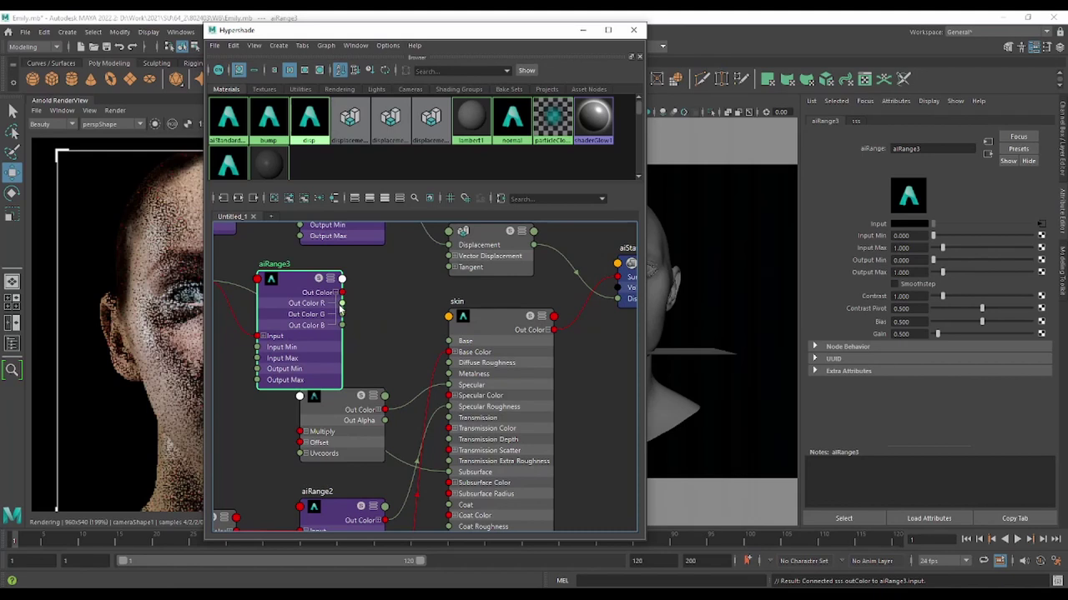
left_click_drag(341, 304, 449, 473)
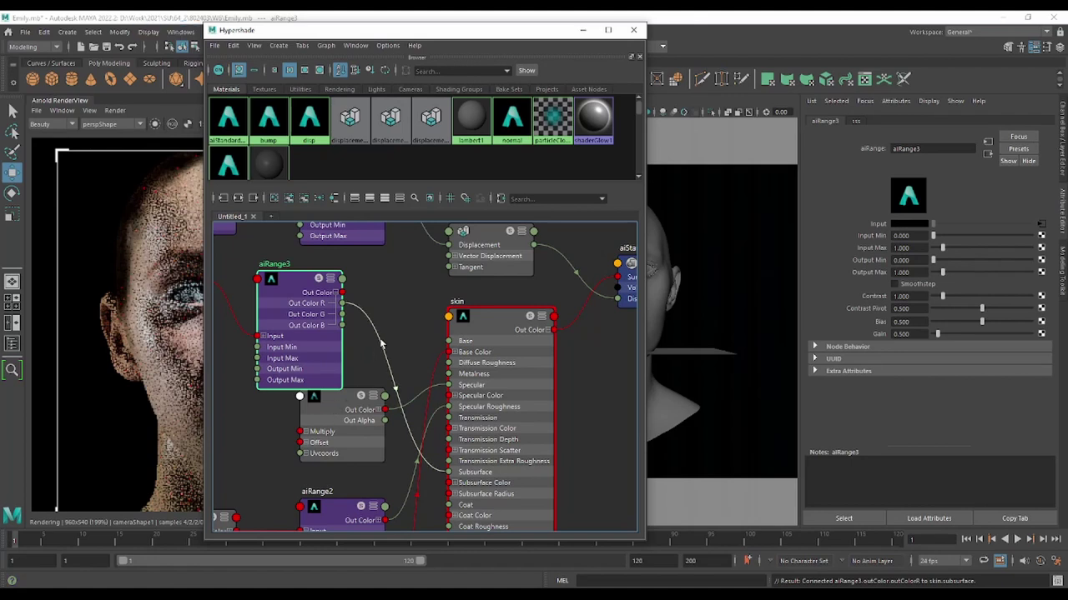
middle_click_drag(397, 311, 450, 298, "alt")
Isolate aiRange3 in the render and raise its Output Max, Bias and Contrast
left_click_drag(350, 30, 555, 31)
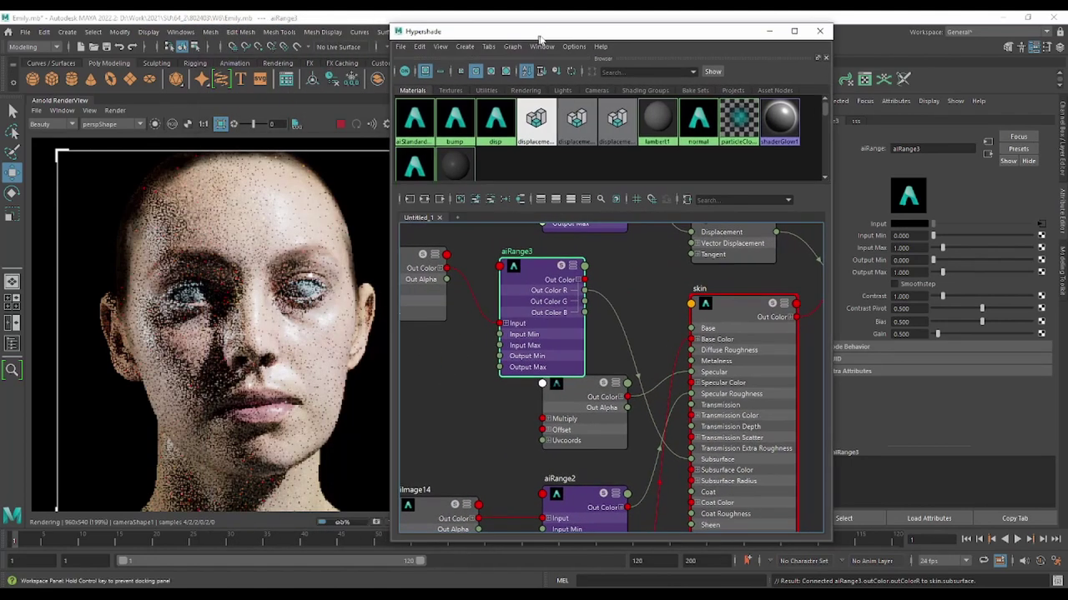
left_click(154, 124)
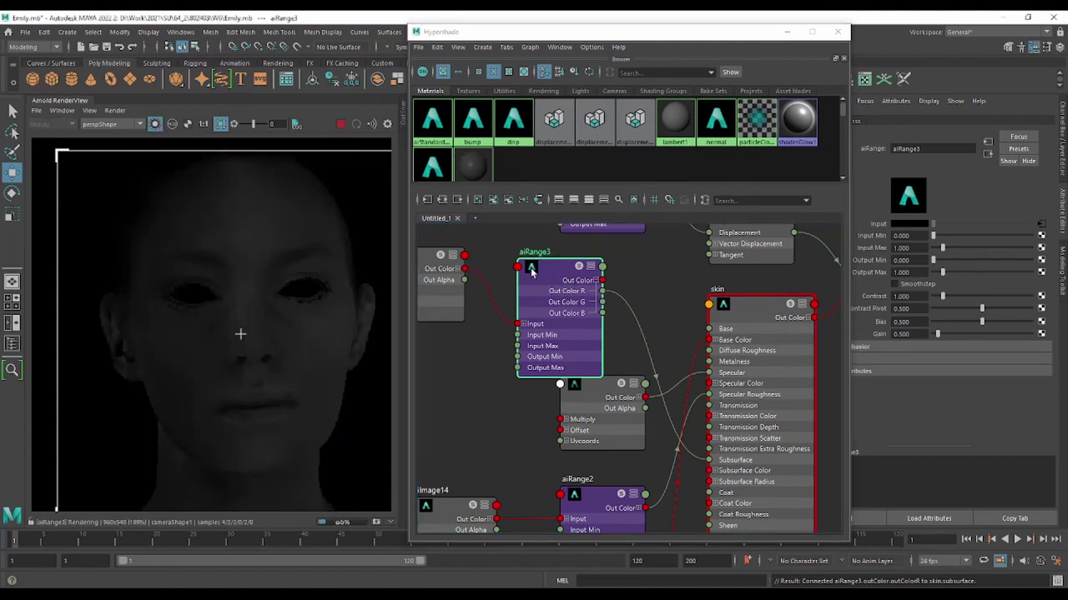
left_click_drag(943, 273, 943, 299)
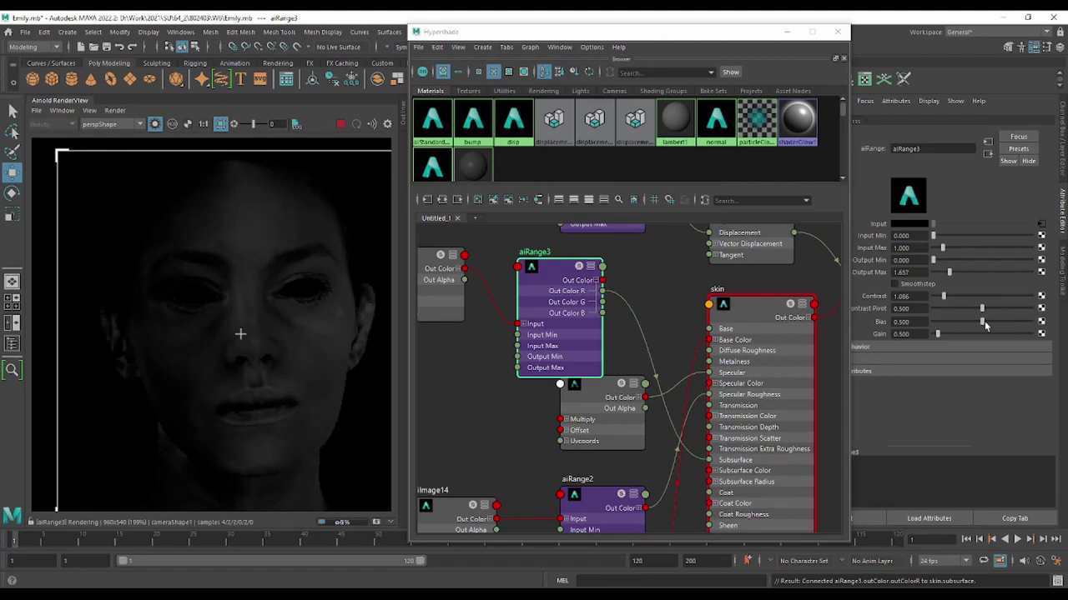
left_click_drag(986, 325, 1007, 325)
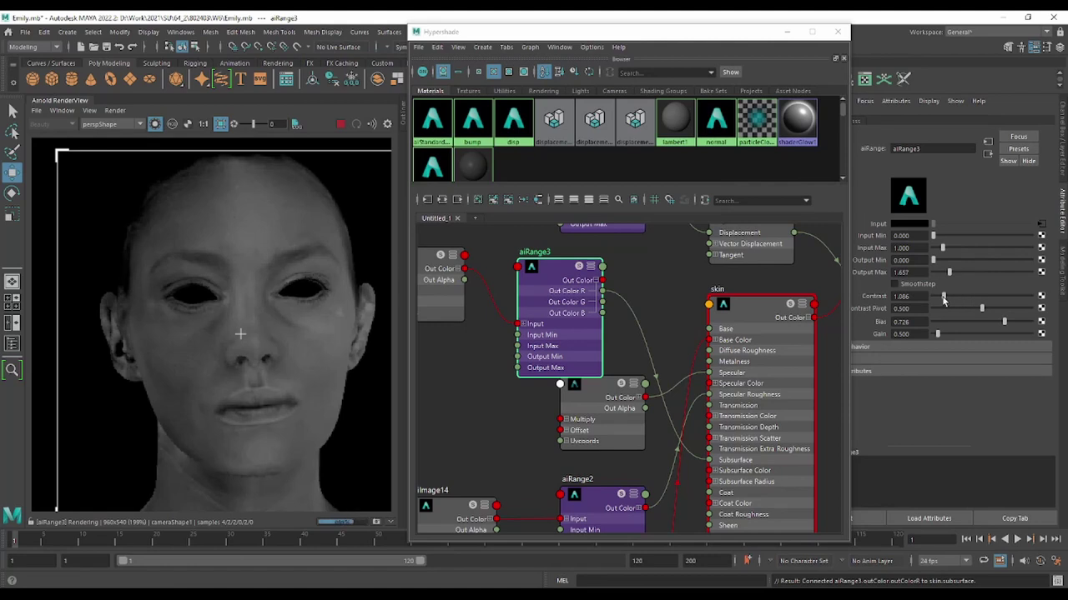
left_click_drag(944, 297, 946, 297)
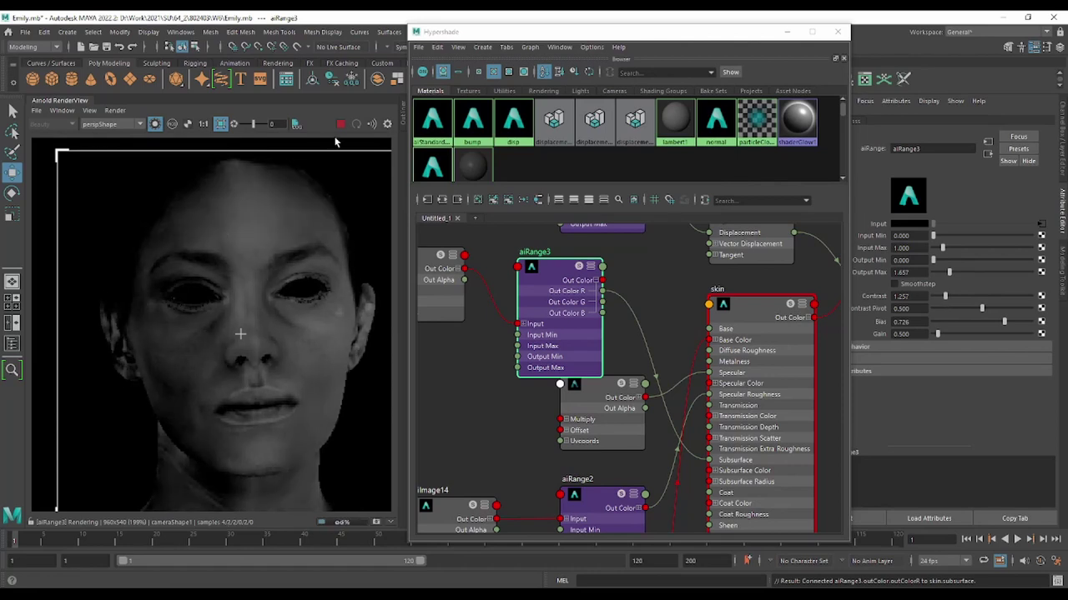
left_click(155, 124)
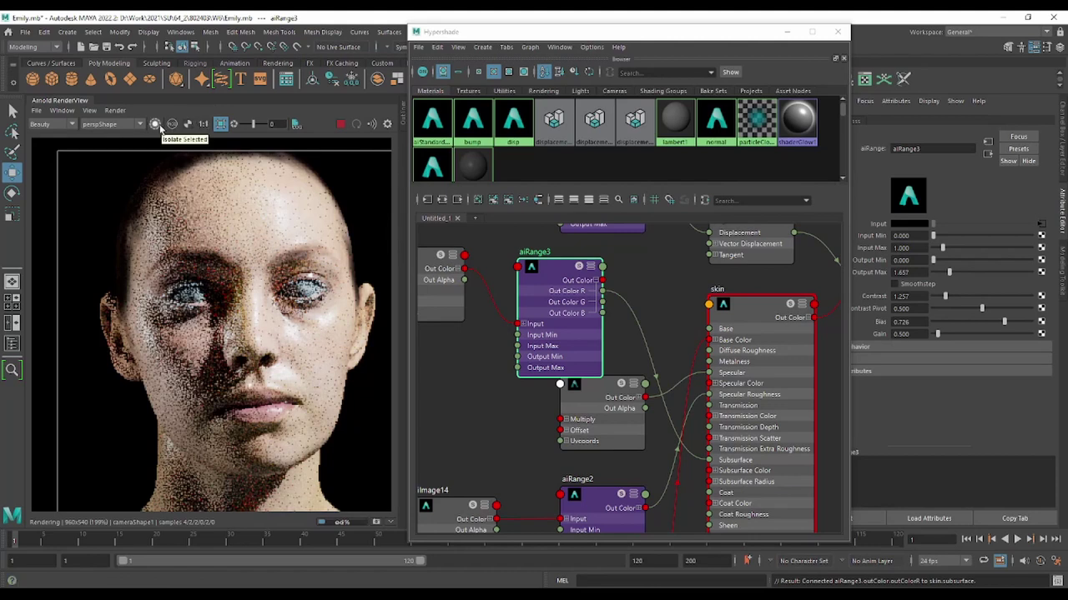
Isolate aiRange3's output again and set its Input Max to 1.000
left_click(160, 126)
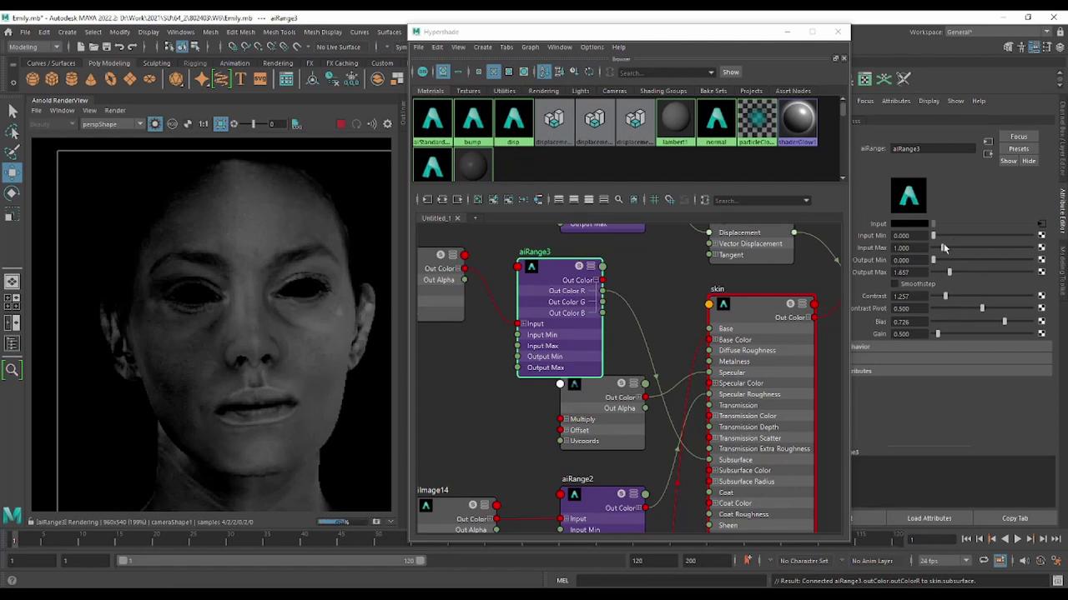
left_click_drag(944, 247, 949, 248)
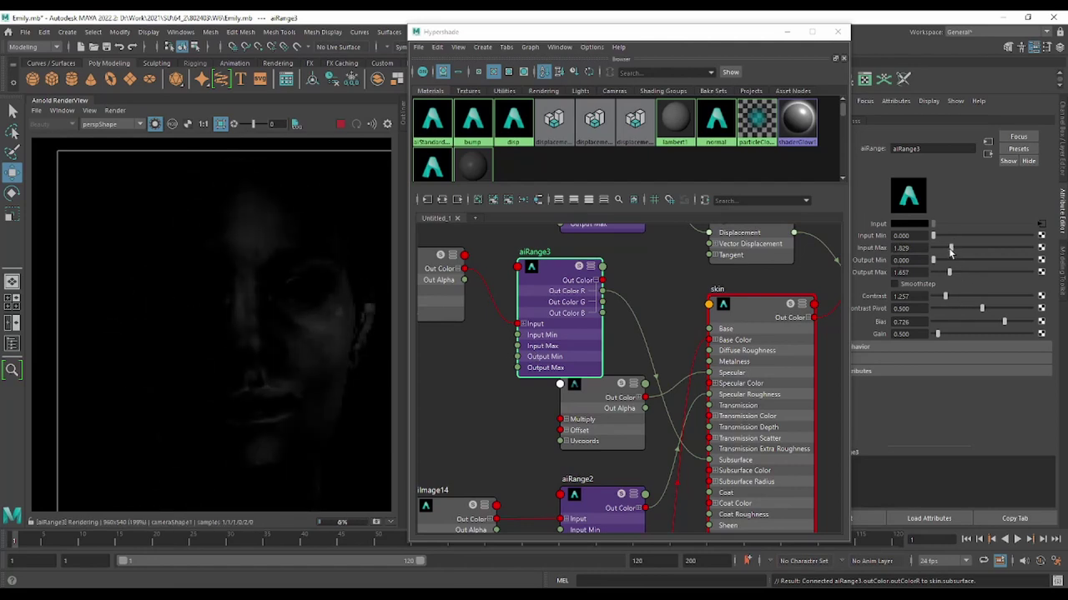
left_click_drag(940, 332, 943, 335)
left_click_drag(948, 249, 921, 250)
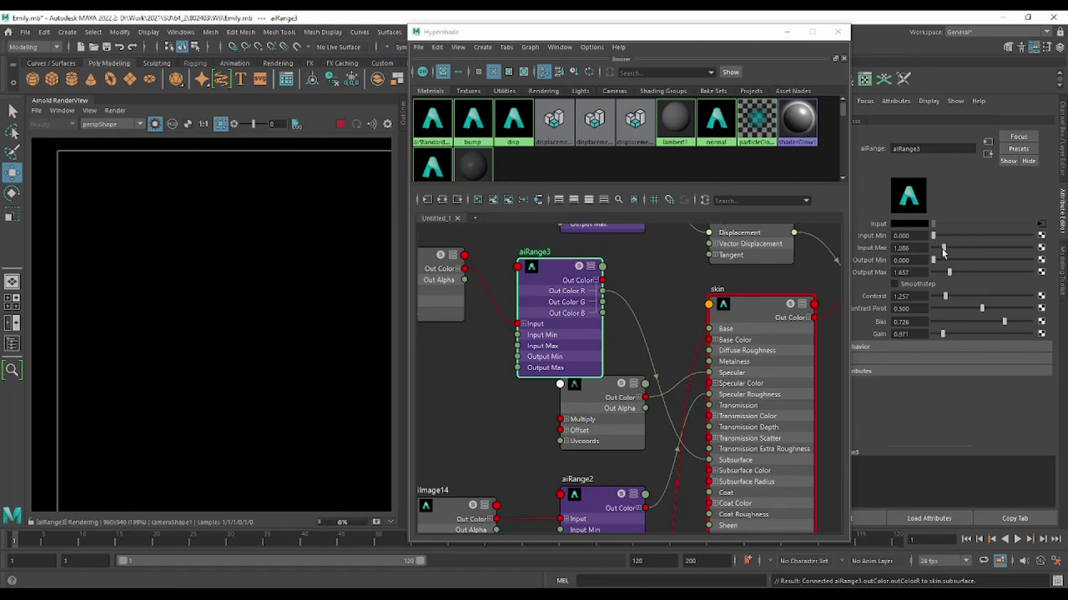
left_click(909, 260)
key("shift+Tab")
type("1")
key("Return")
Lower aiRange3's Gain to 0.171 and Bias to 0.480 in the full-colour render
left_click_drag(942, 334, 935, 333)
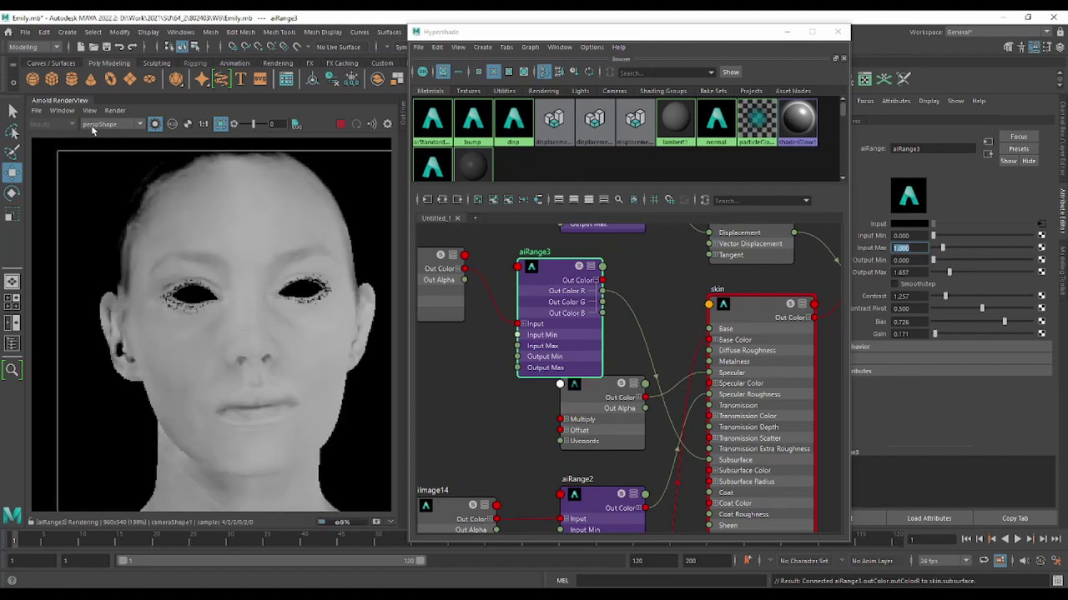
left_click(154, 123)
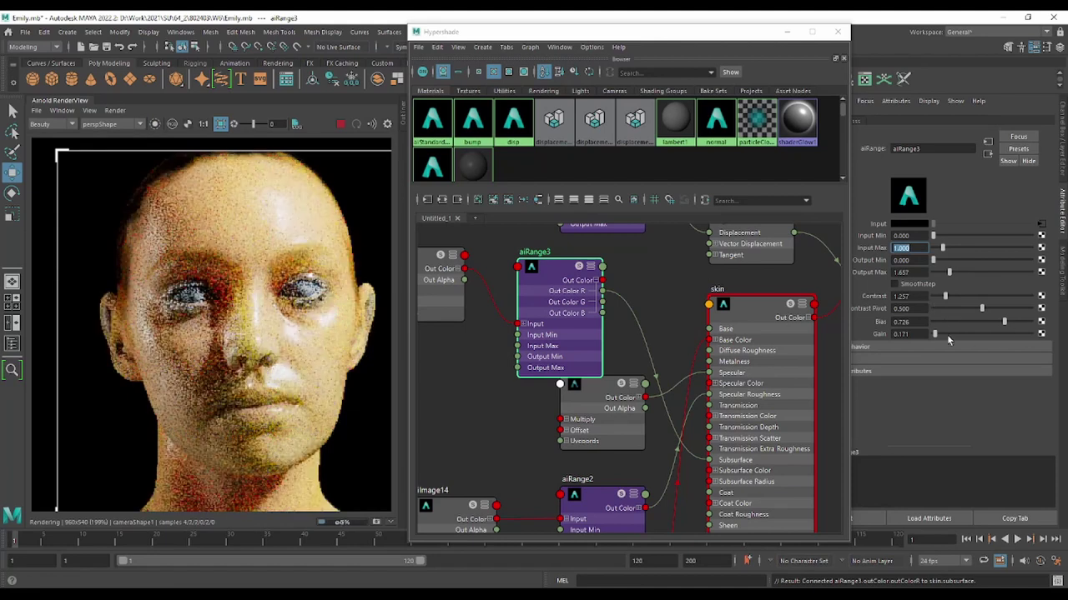
left_click_drag(1003, 322, 980, 325)
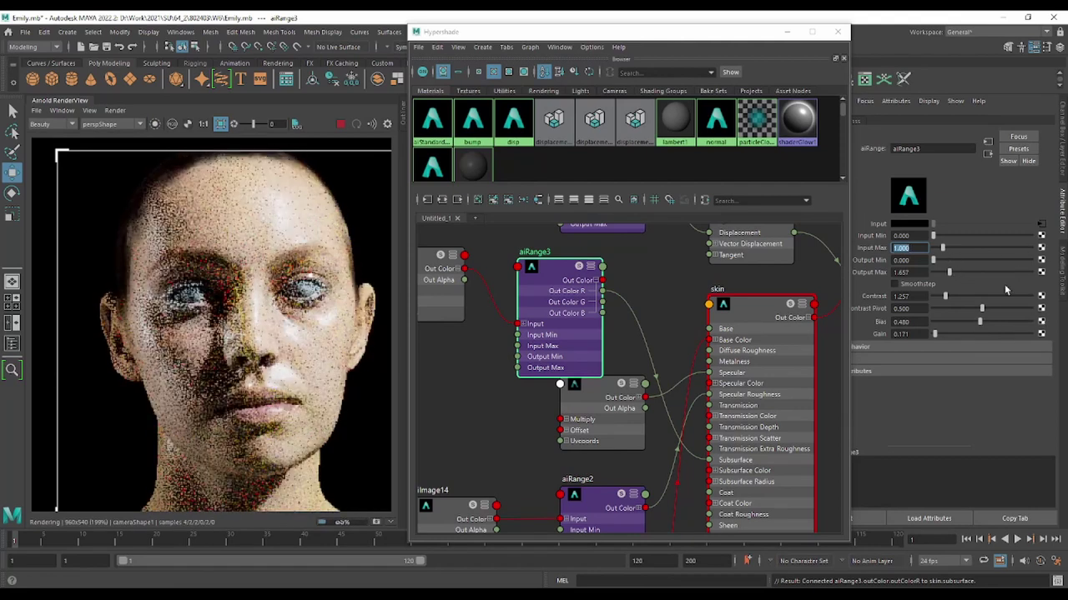
left_click(726, 330)
Set the skin shader's Subsurface Color to a reddish orange
left_click(912, 340)
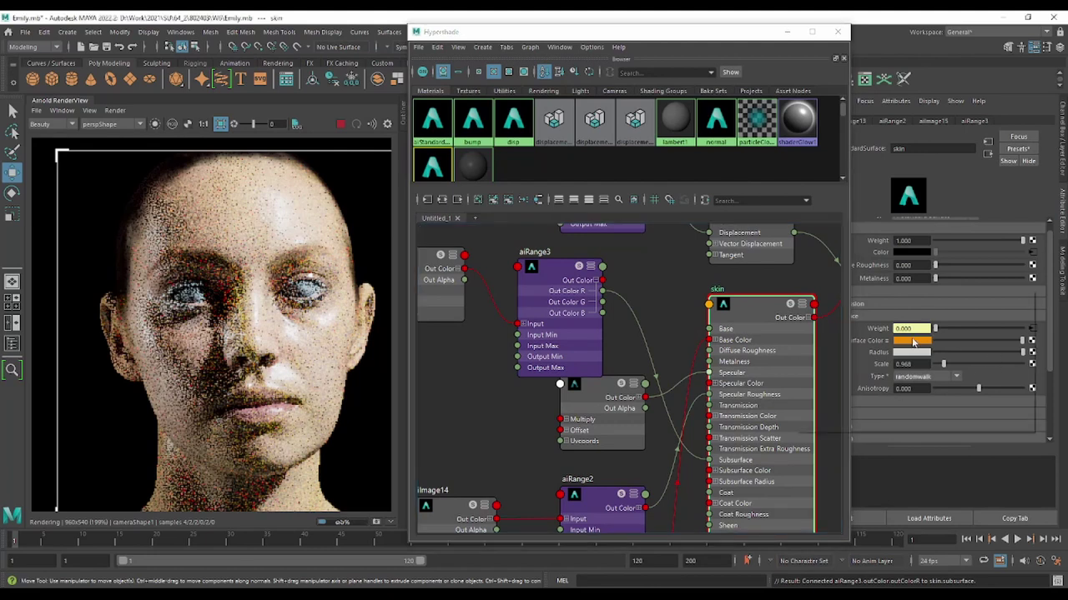
left_click(1024, 342)
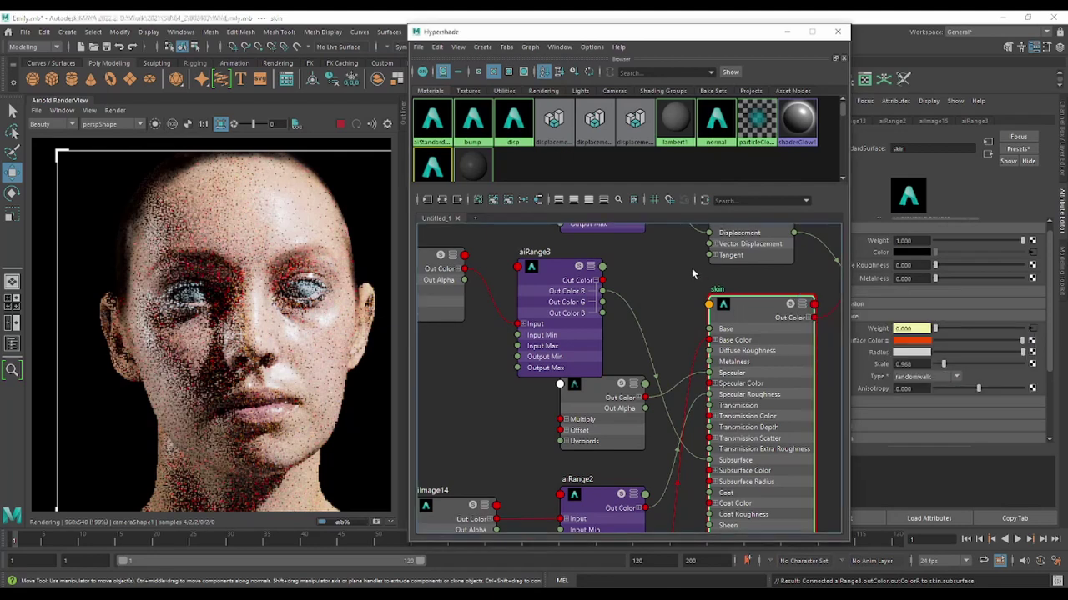
left_click(682, 291)
left_click(720, 317)
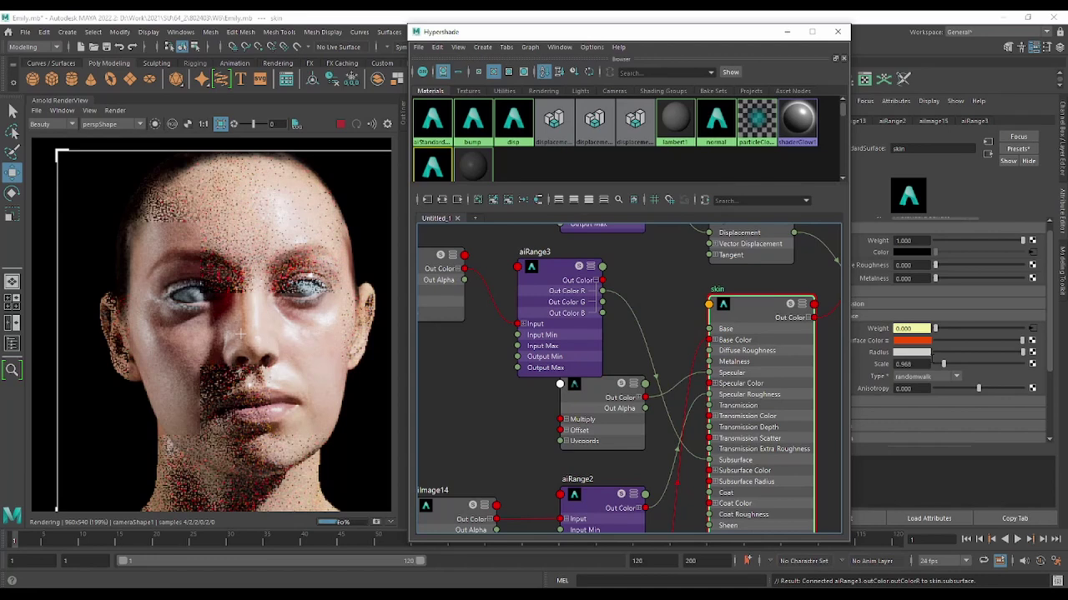
Switch the skin's Subsurface Type to randomwalk_v2 and move aiImage15 lower in the graph
left_click(948, 383)
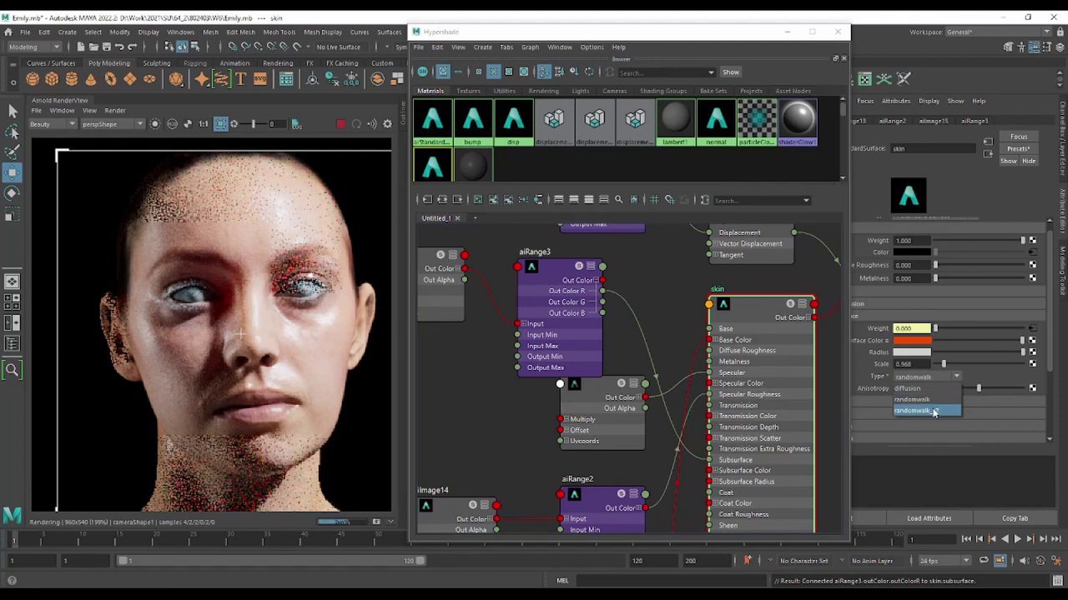
left_click(932, 409)
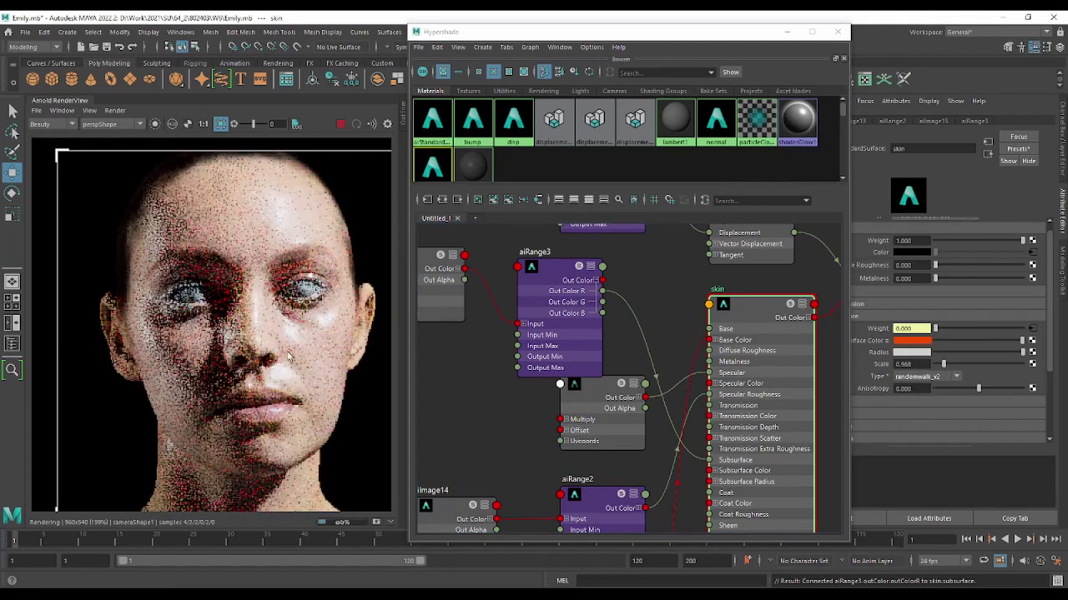
scroll(296, 355, "down", 2)
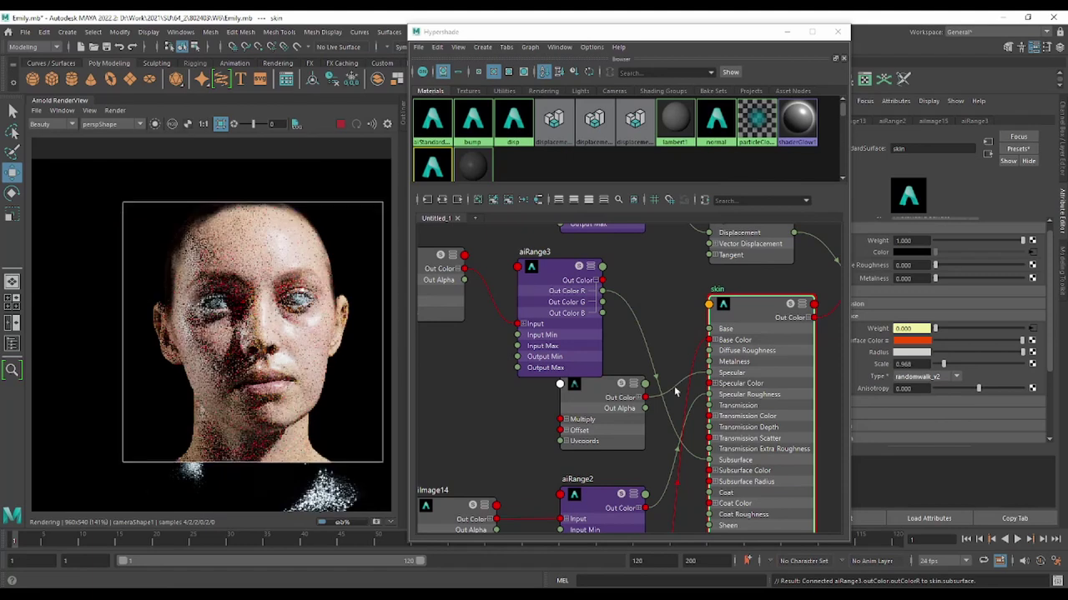
left_click_drag(613, 389, 618, 407)
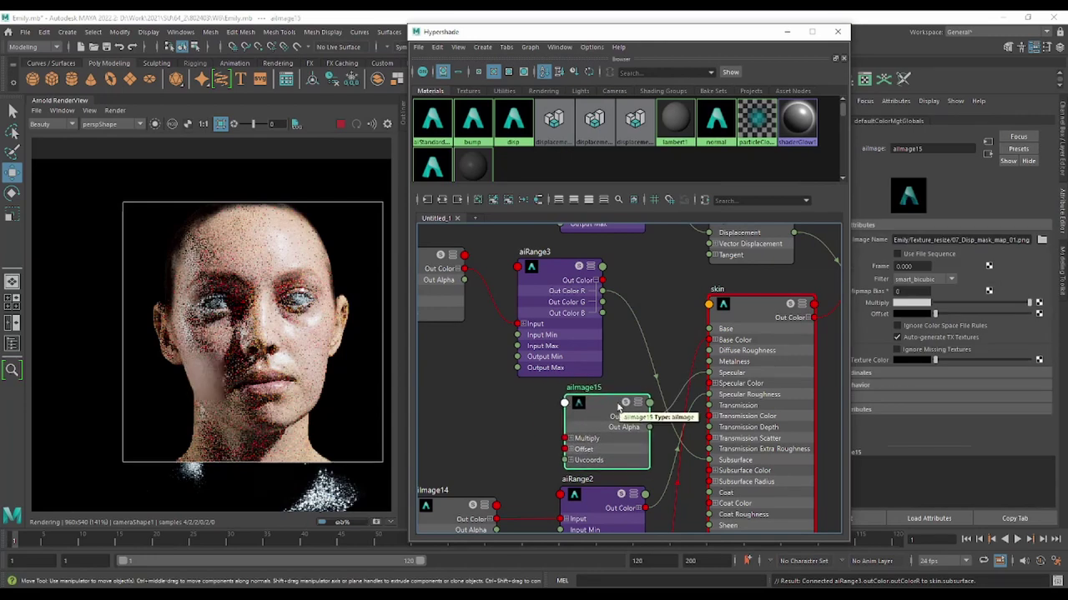
Narrow the Hypershade window and inspect the aiImage14 and aiRange2 nodes' settings
left_click(777, 306)
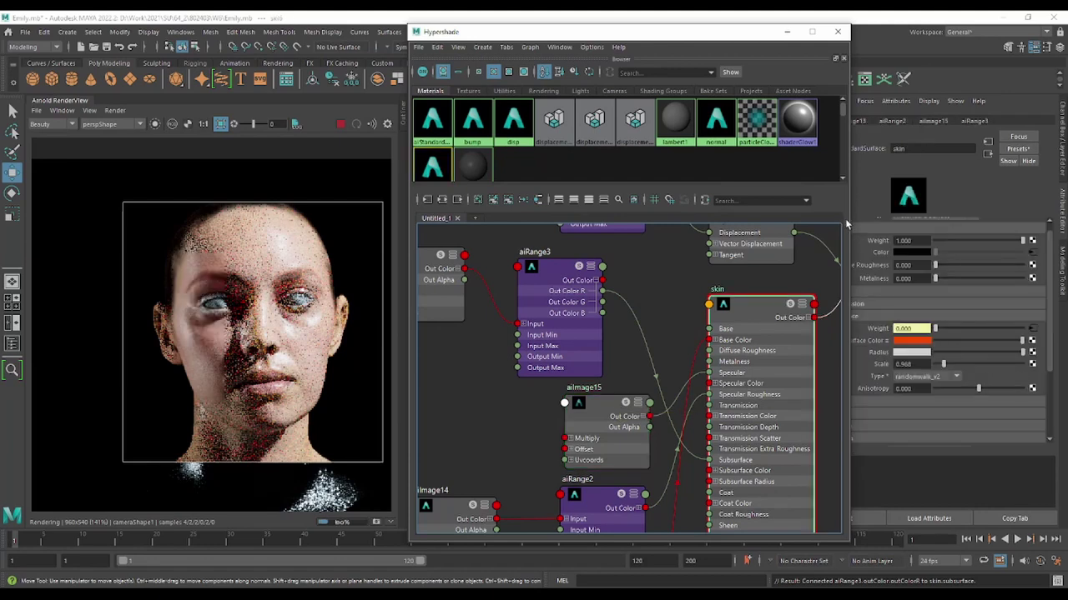
left_click_drag(851, 220, 800, 214)
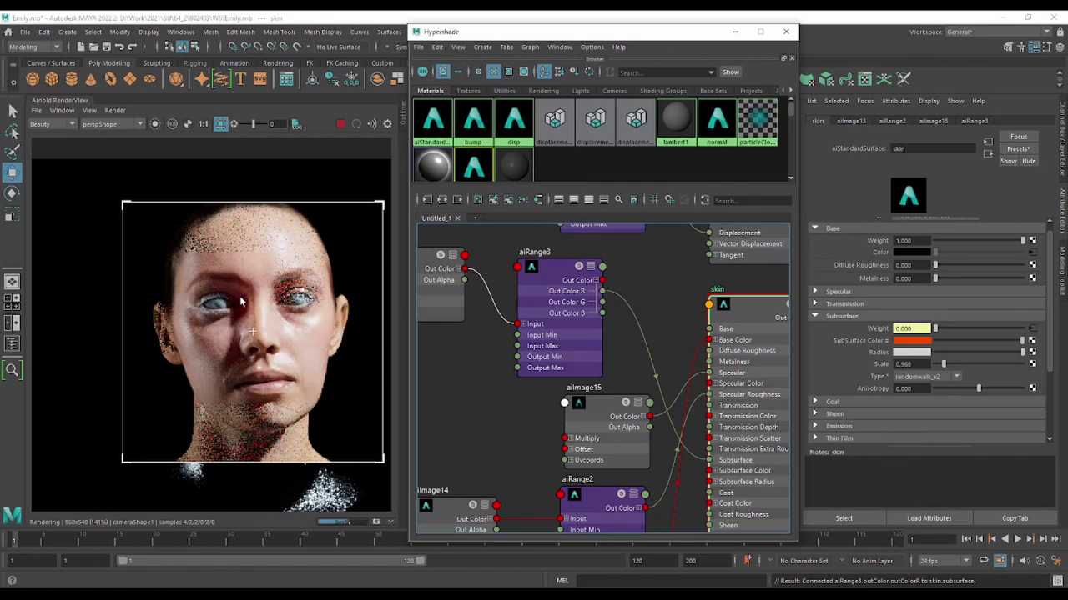
left_click(517, 417)
middle_click_drag(518, 417, 527, 352, "alt")
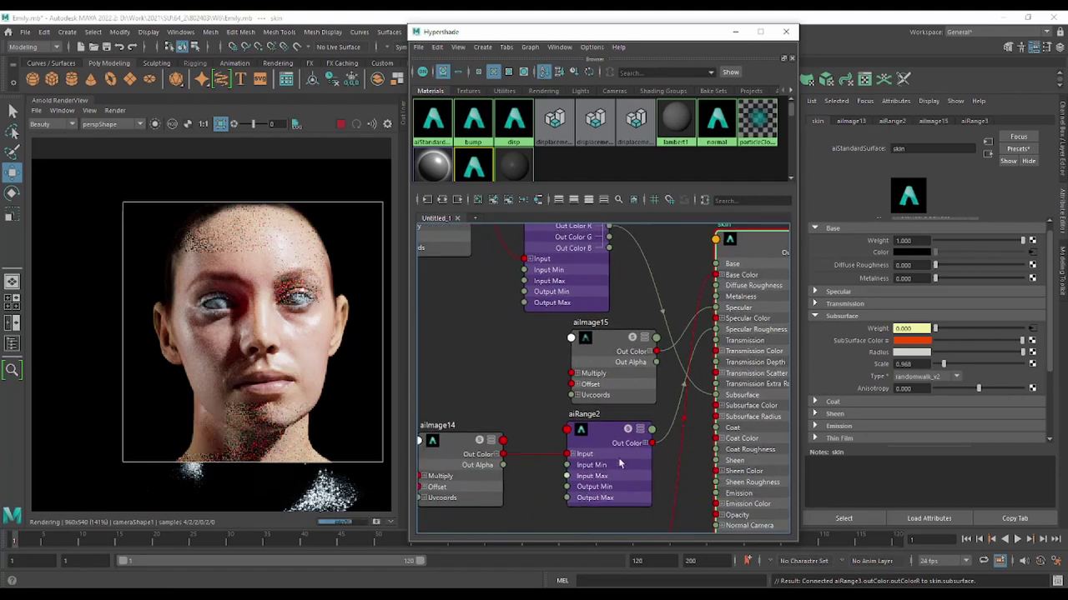
left_click(605, 440)
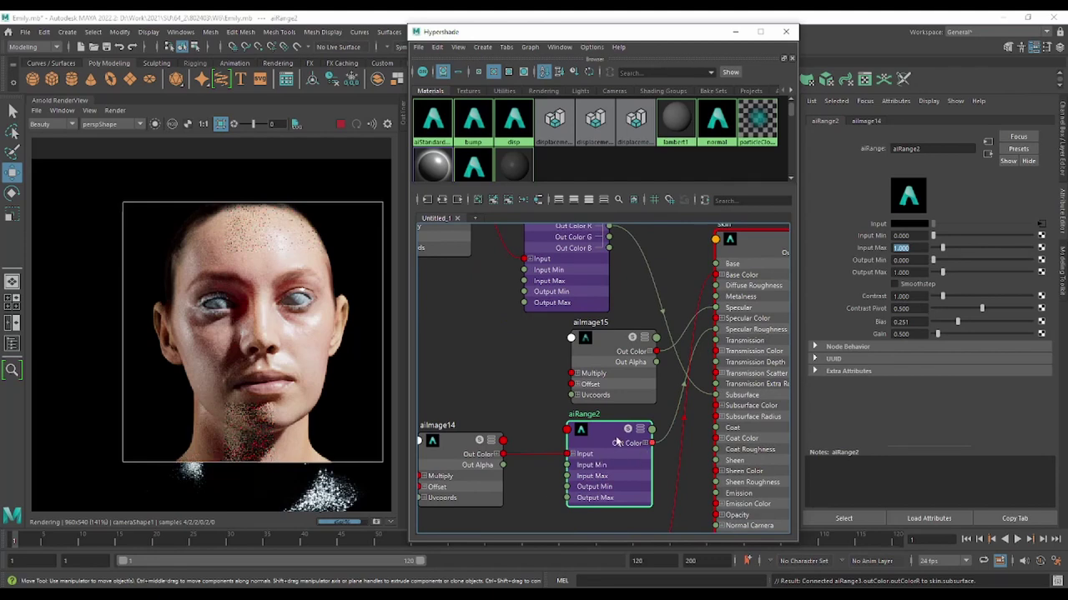
left_click(460, 462)
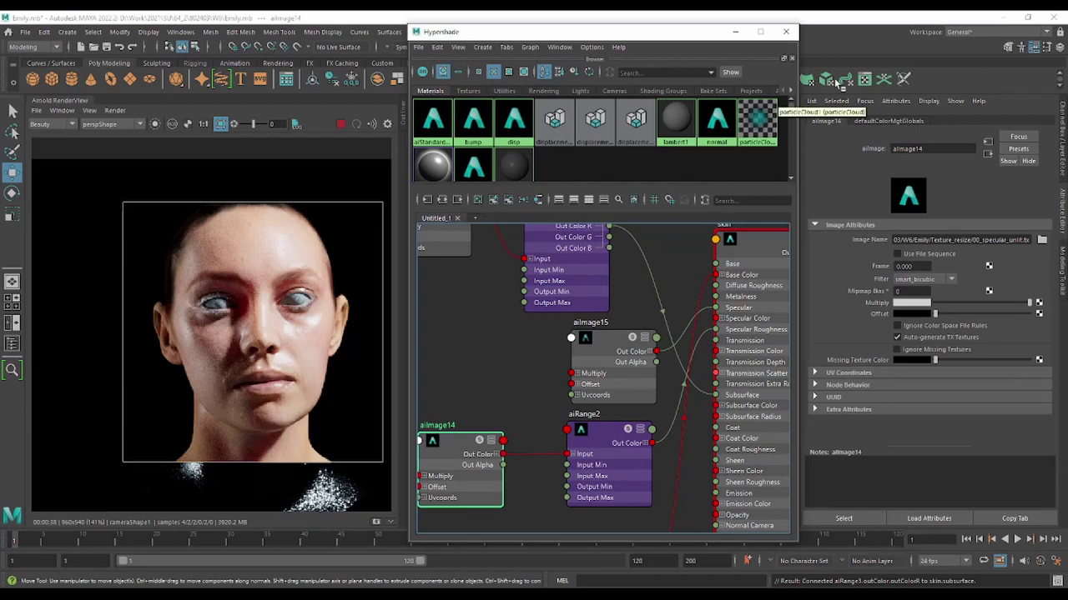
left_click(594, 433)
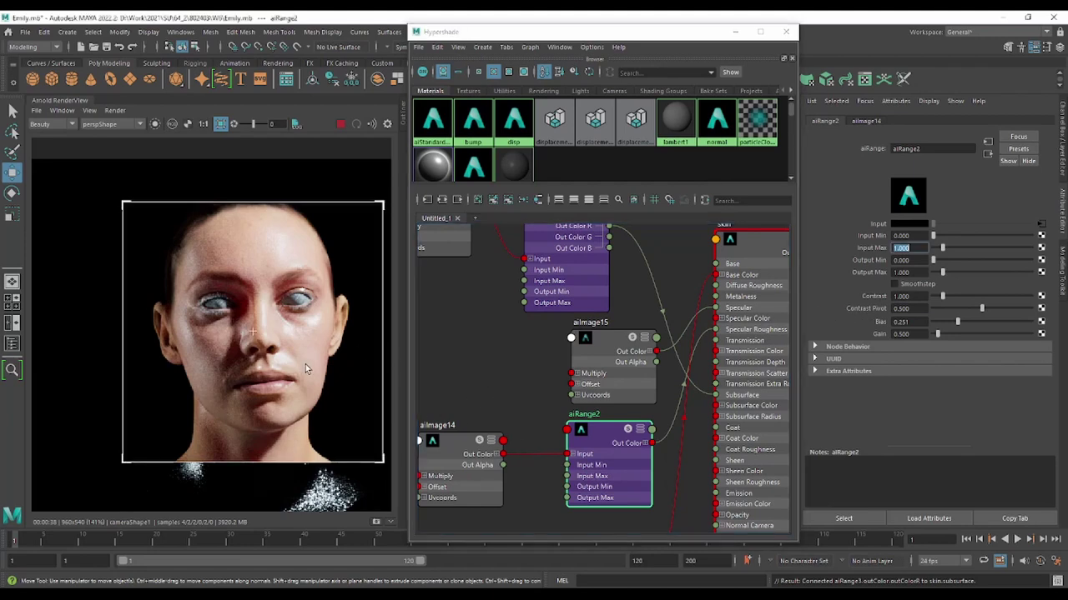
middle_click_drag(306, 364, 278, 362)
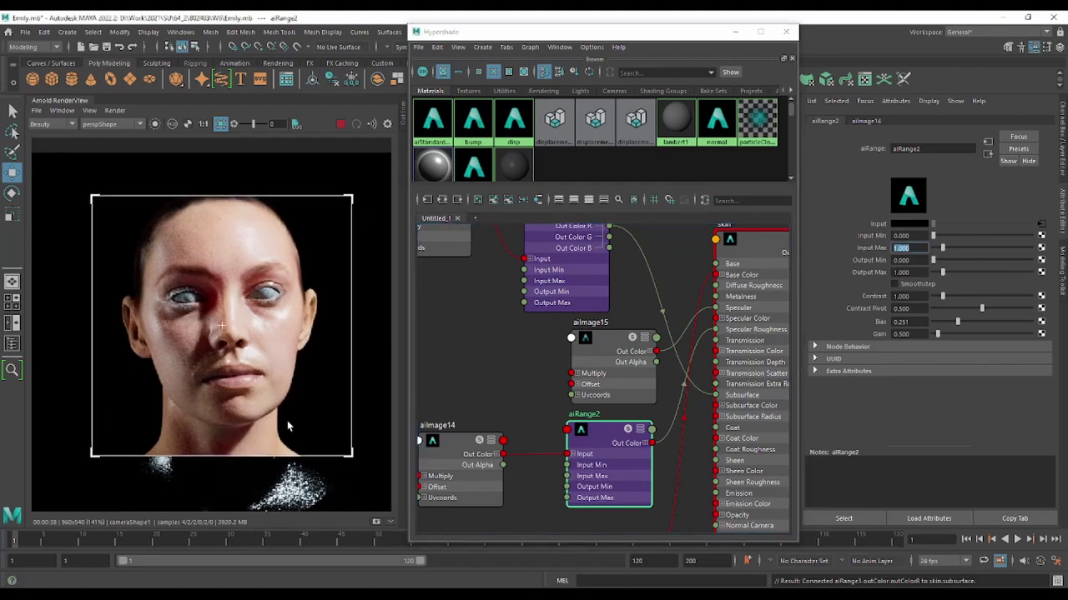
scroll(307, 364, "up", 3)
scroll(307, 364, "down", 2)
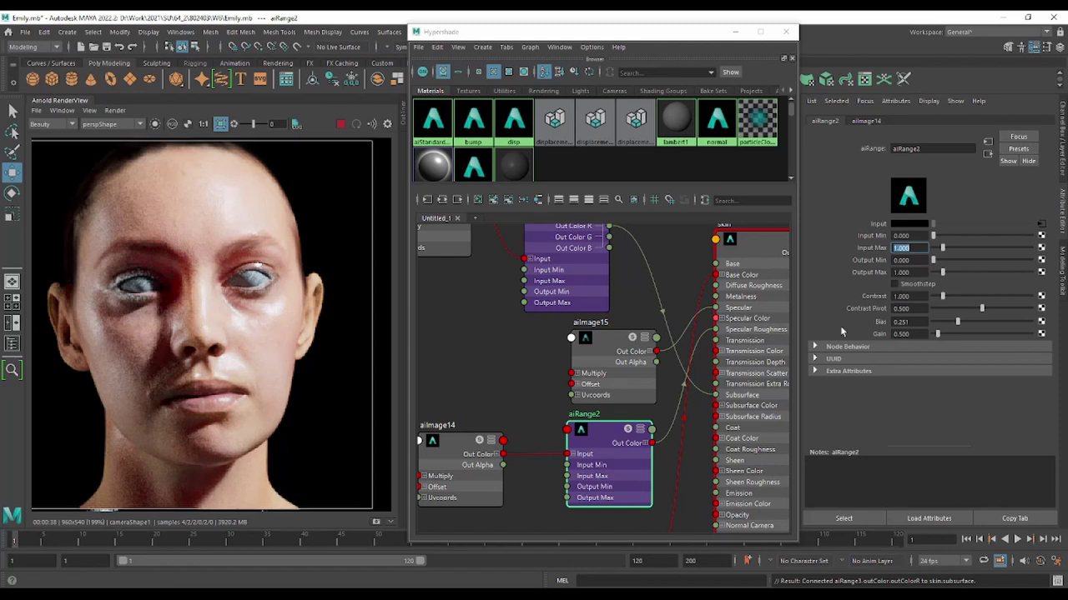
Reload the skin shader's settings and zoom the Arnold RenderView to inspect the face
left_click(766, 241)
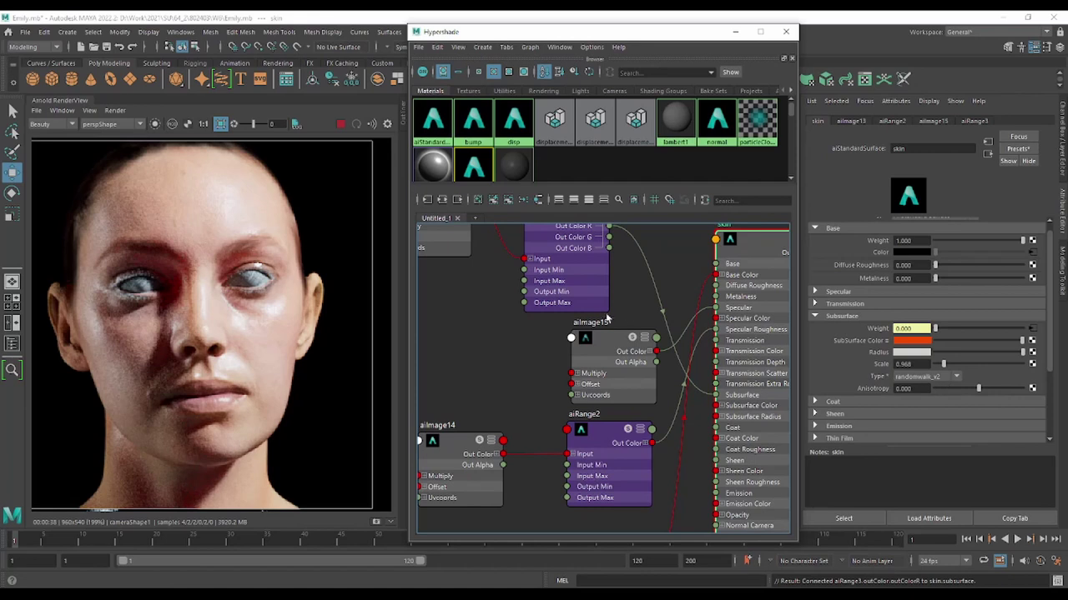
scroll(327, 373, "down", 3)
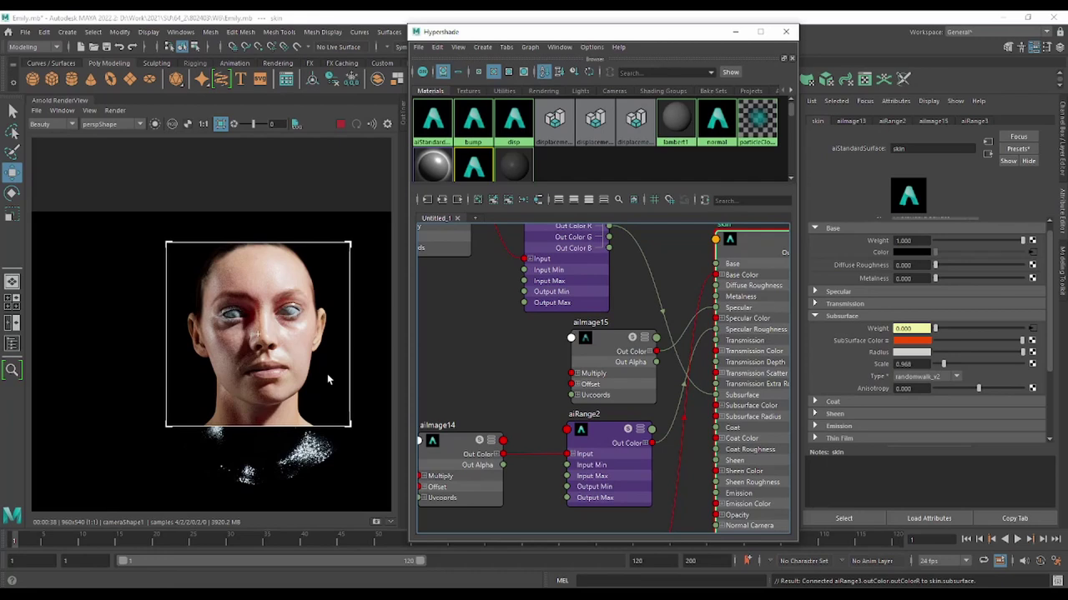
scroll(256, 327, "up", 2)
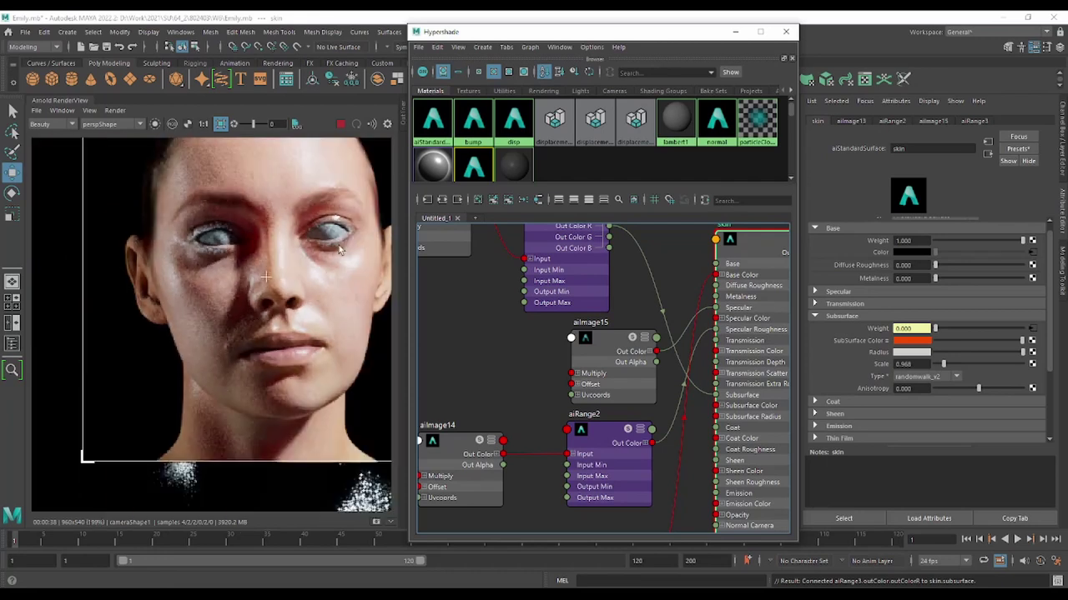